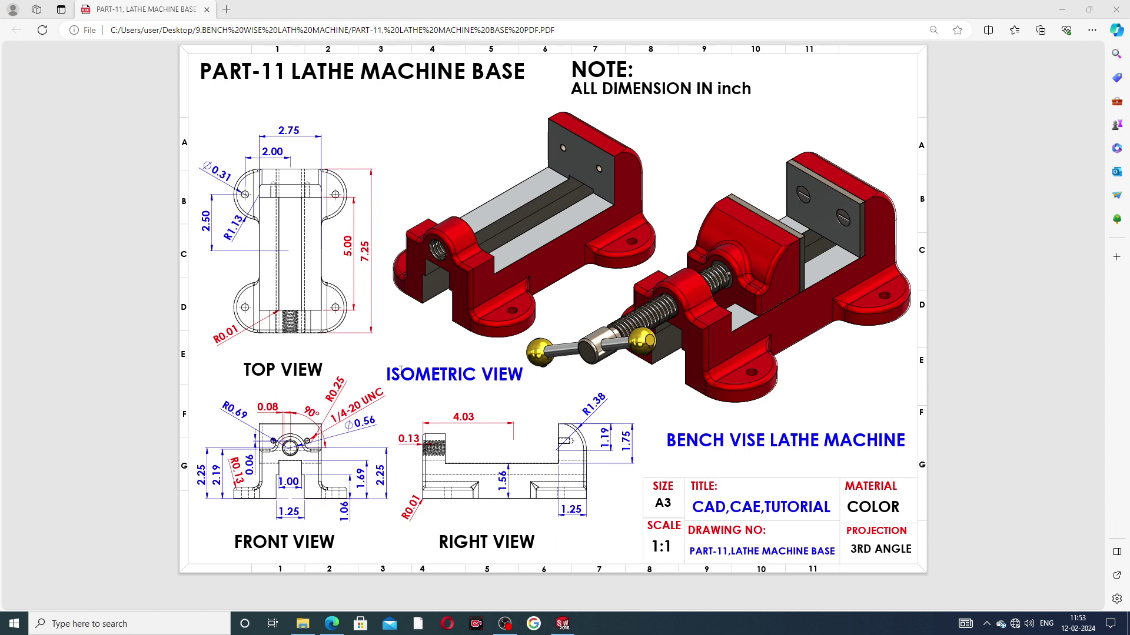
Switch to SOLIDWORKS and examine the finished lathe machine base model from several angles, including the isometric view
{"action": "left_click", "coordinate": [562, 624]}
{"action": "middle_click_drag", "start_coordinate": [890, 292], "coordinate": [901, 217]}
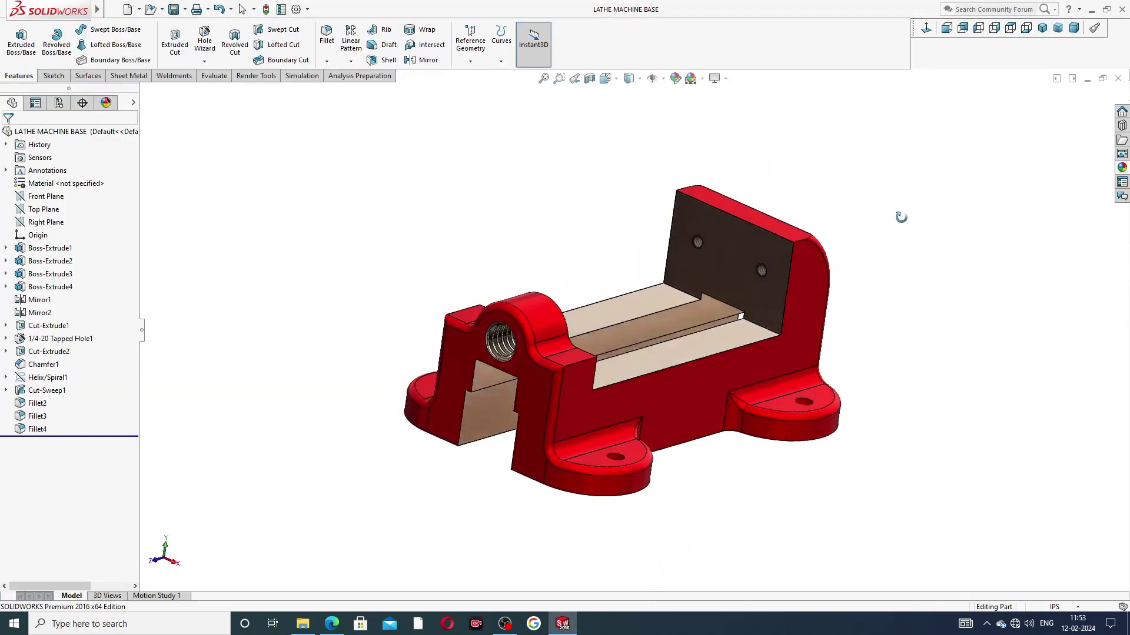
{"action": "scroll", "coordinate": [709, 358], "scroll_direction": "up", "scroll_amount": 2}
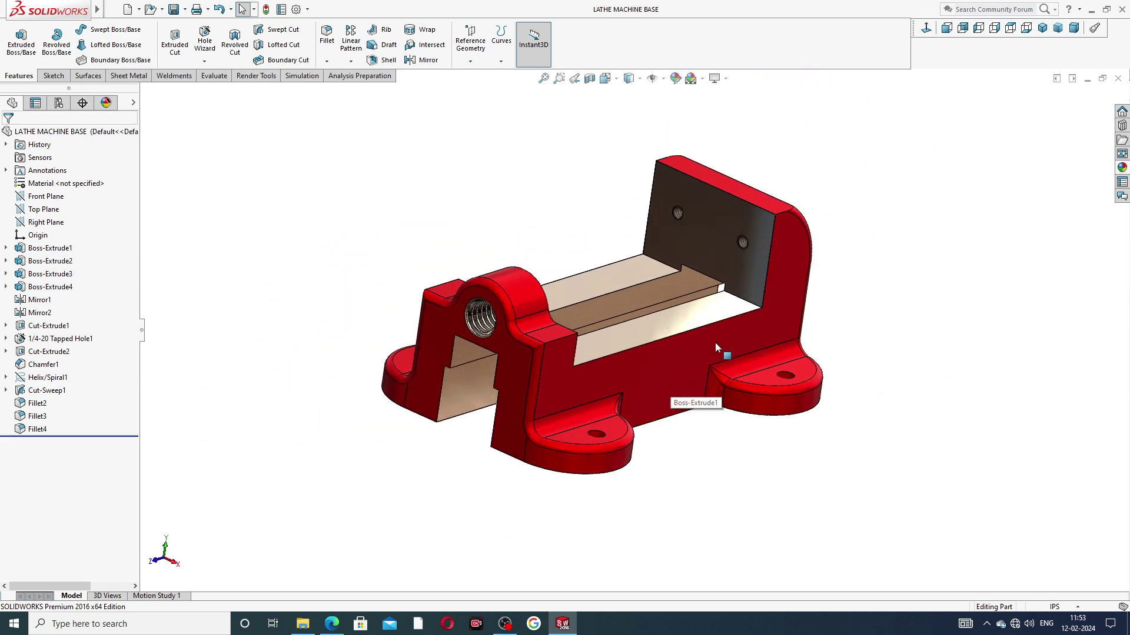
{"action": "middle_click_drag", "start_coordinate": [691, 317], "coordinate": [643, 320]}
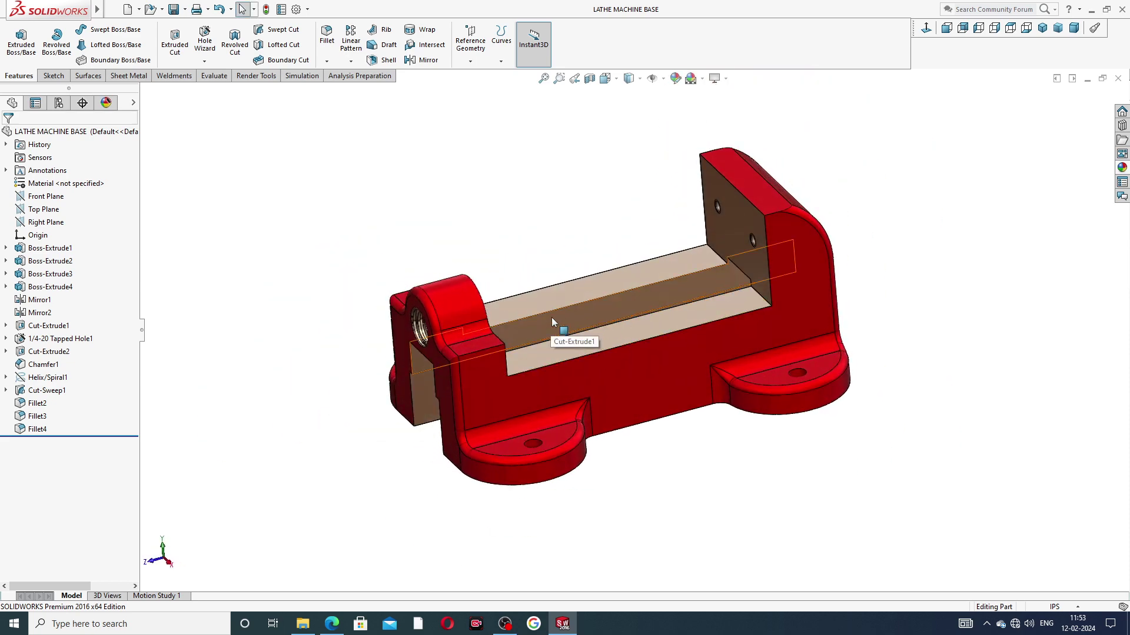
{"action": "middle_click_drag", "start_coordinate": [552, 318], "coordinate": [596, 300]}
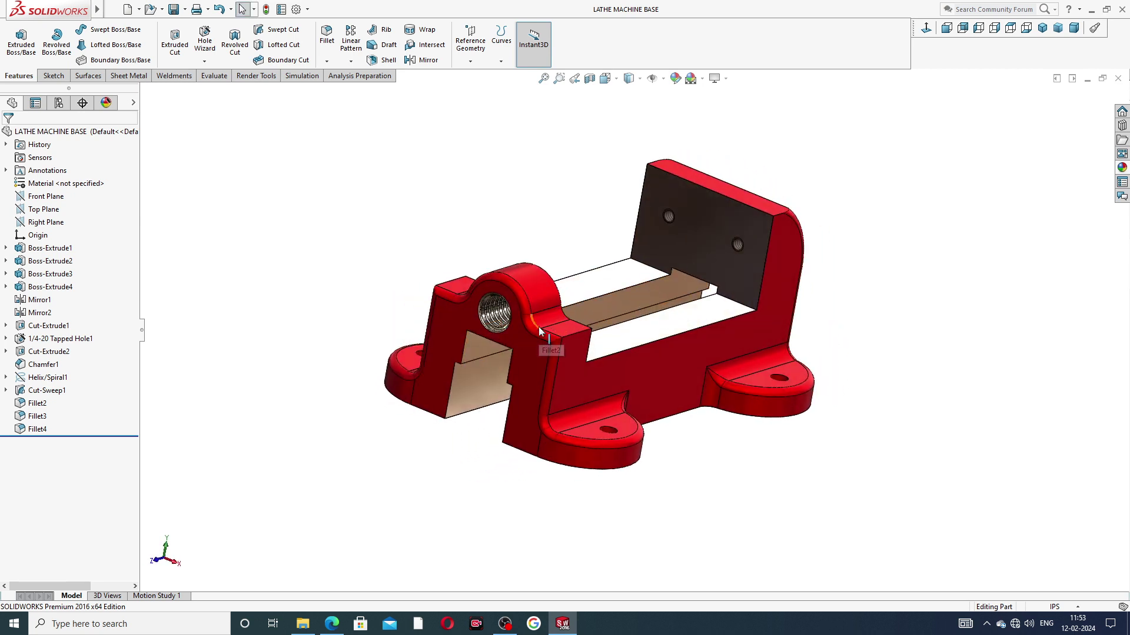
{"action": "scroll", "coordinate": [538, 327], "scroll_direction": "down", "scroll_amount": 2}
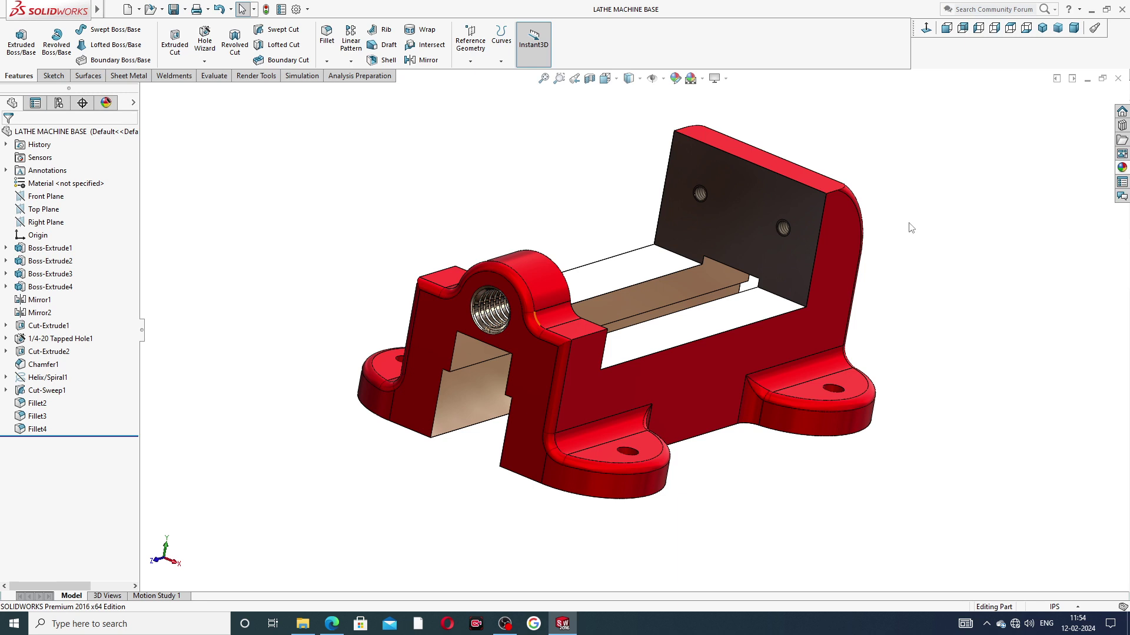
{"action": "left_click", "coordinate": [1042, 28]}
{"action": "middle_click_drag", "start_coordinate": [744, 337], "coordinate": [811, 339]}
{"action": "middle_click_drag", "start_coordinate": [625, 378], "coordinate": [654, 404]}
{"action": "mouse_move", "coordinate": [742, 263]}
{"action": "middle_mouse_down"}
{"action": "mouse_move", "coordinate": [754, 295]}
{"action": "mouse_move", "coordinate": [728, 248]}
{"action": "mouse_move", "coordinate": [796, 240]}
{"action": "mouse_move", "coordinate": [734, 275]}
{"action": "middle_mouse_up"}
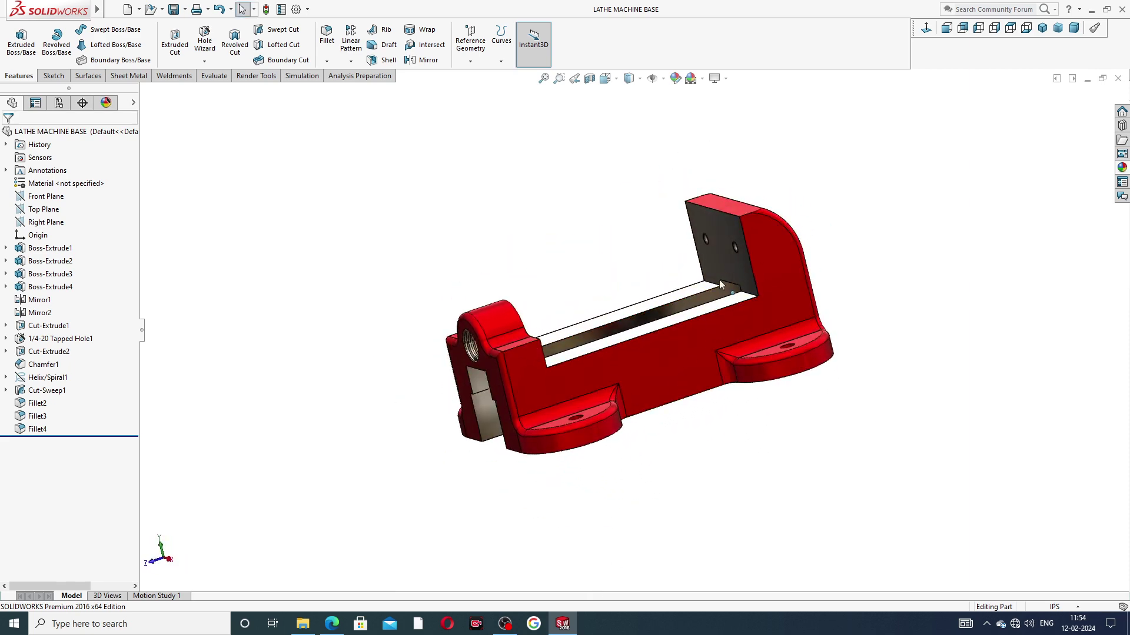
{"action": "scroll", "coordinate": [720, 281], "scroll_direction": "down", "scroll_amount": 1}
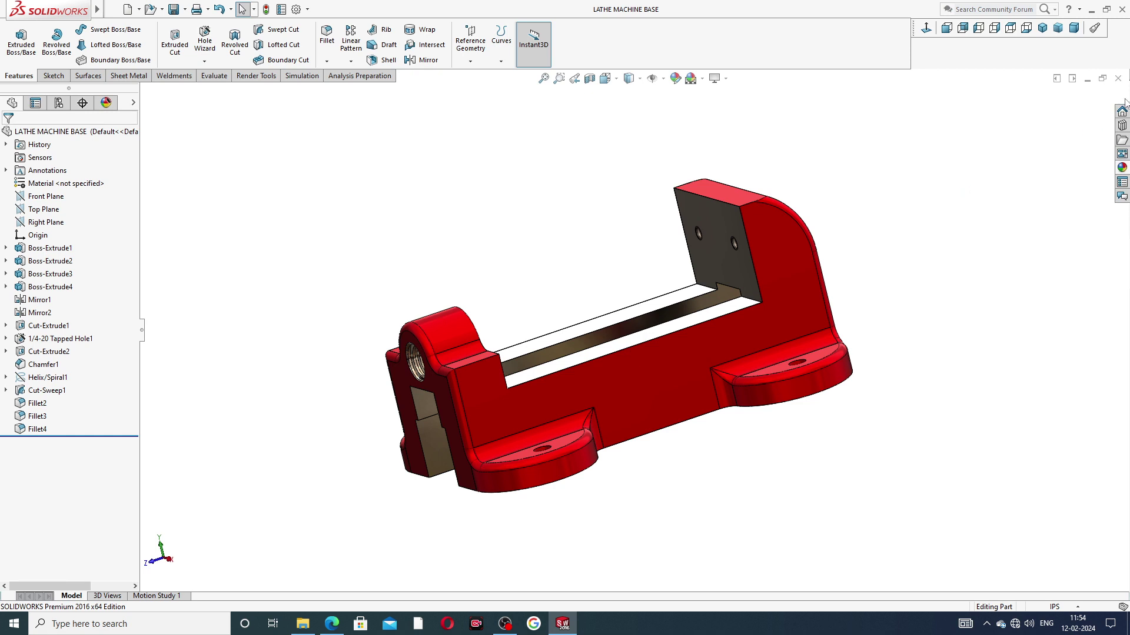
Close the finished base model and create a new part document with the Plain White scene
{"action": "left_click", "coordinate": [1118, 79]}
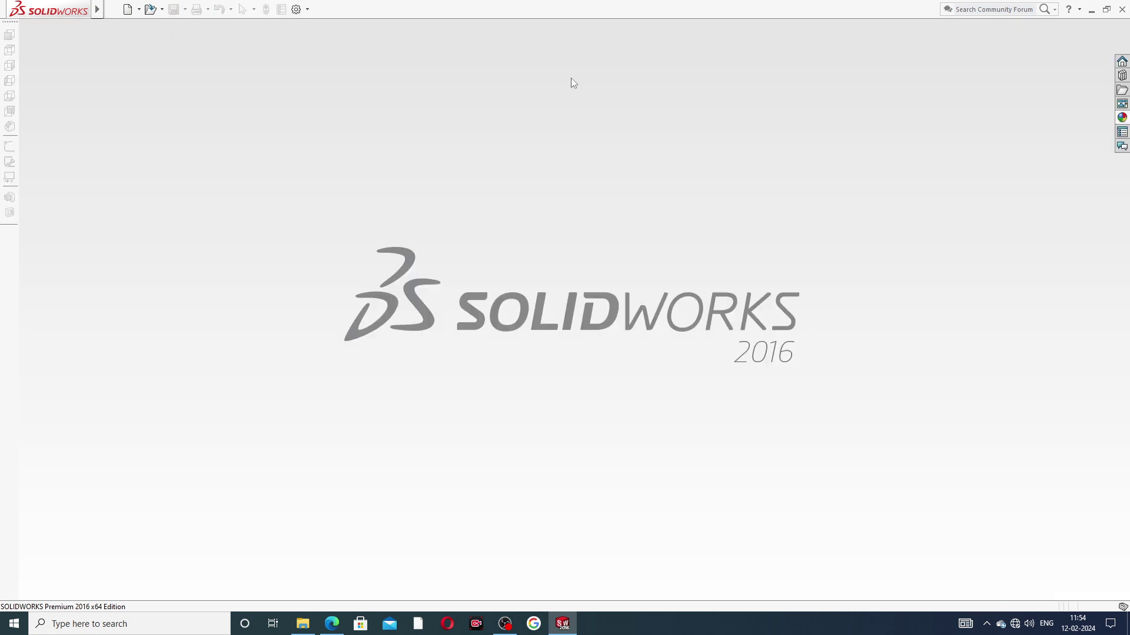
{"action": "left_click", "coordinate": [127, 9]}
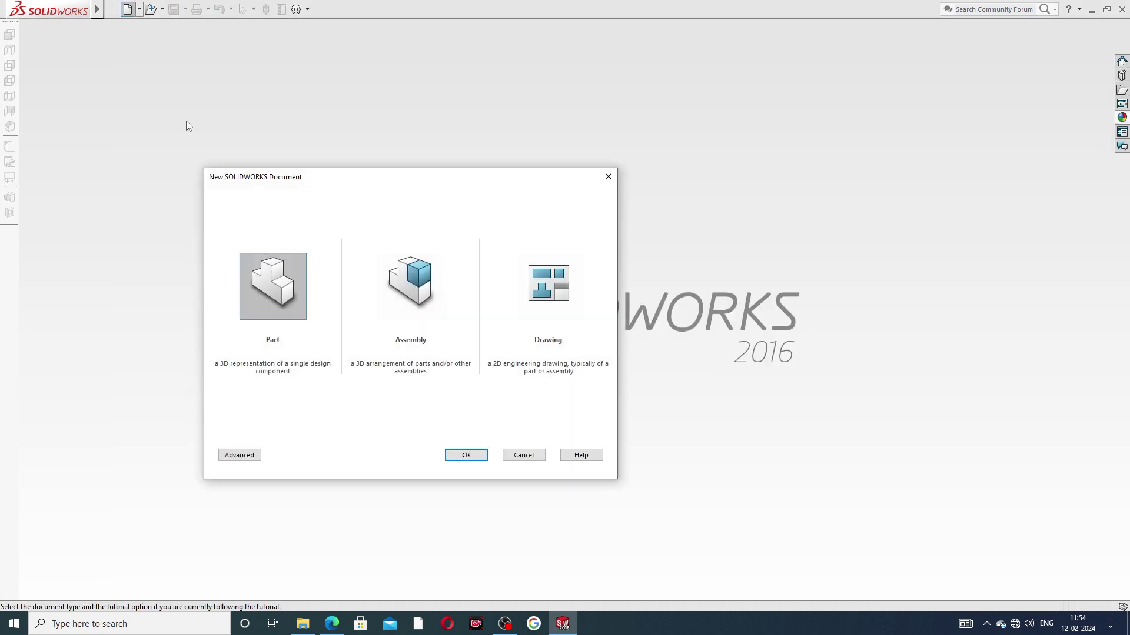
{"action": "left_click", "coordinate": [465, 456]}
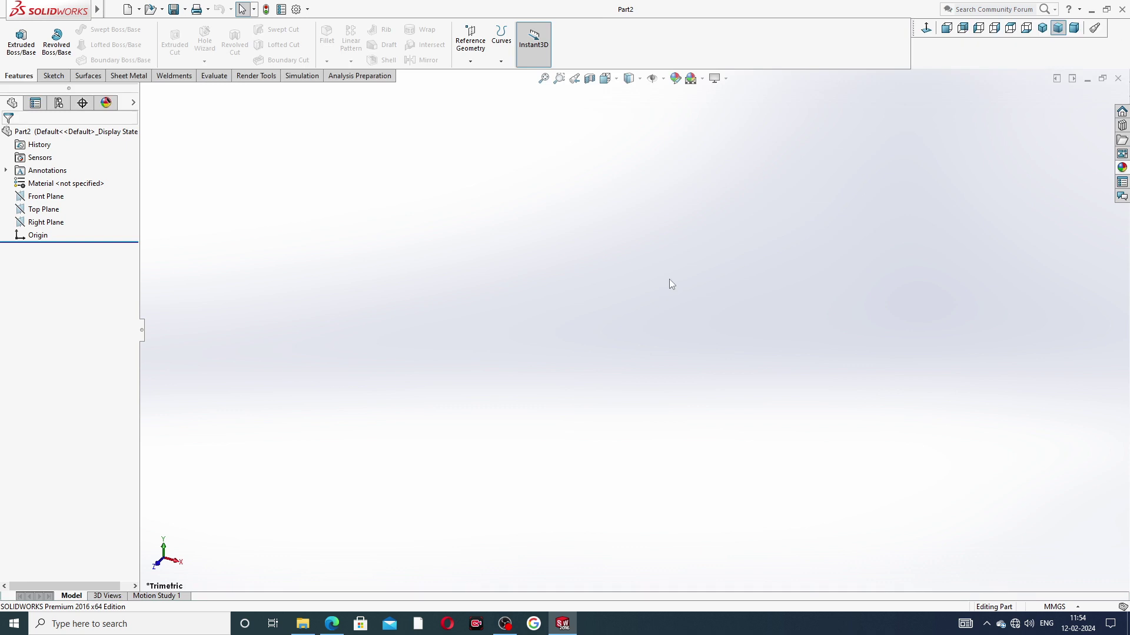
{"action": "left_click", "coordinate": [702, 79]}
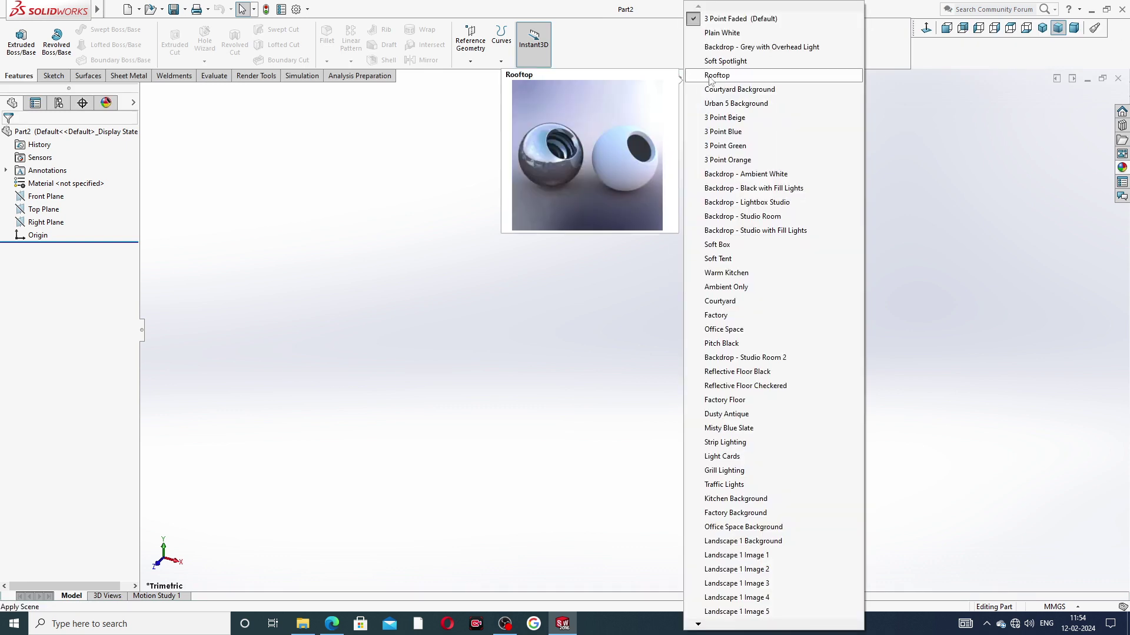
{"action": "left_click", "coordinate": [714, 33]}
Set both the shaded and wireframe image quality to the highest resolution and the document units to IPS (inch, pound, second)
{"action": "left_click", "coordinate": [296, 9]}
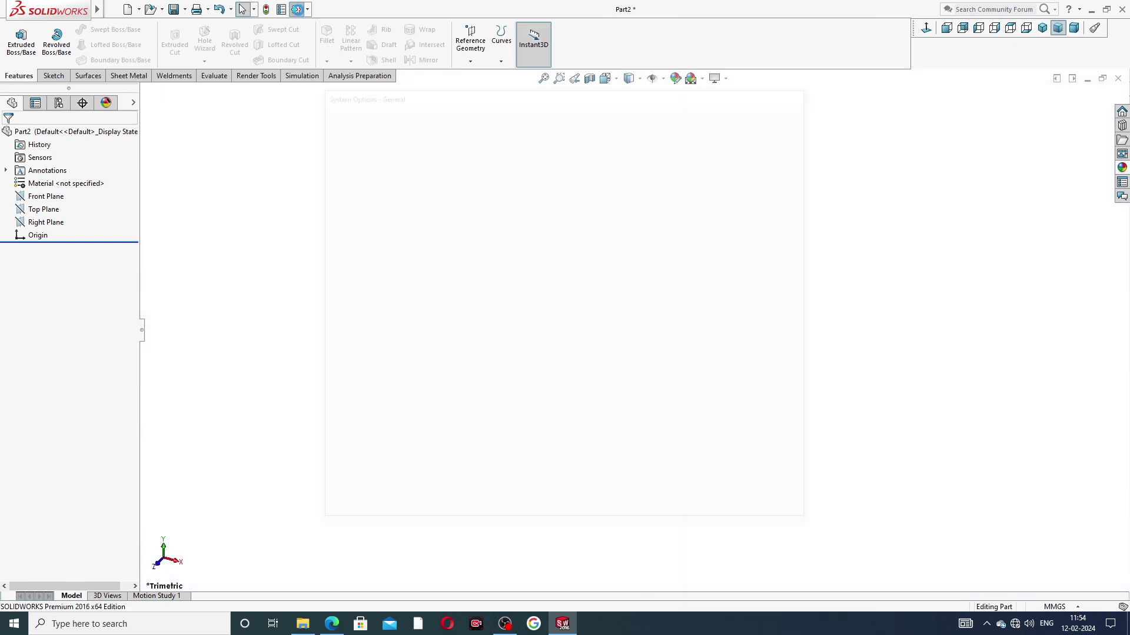
{"action": "left_click", "coordinate": [400, 115]}
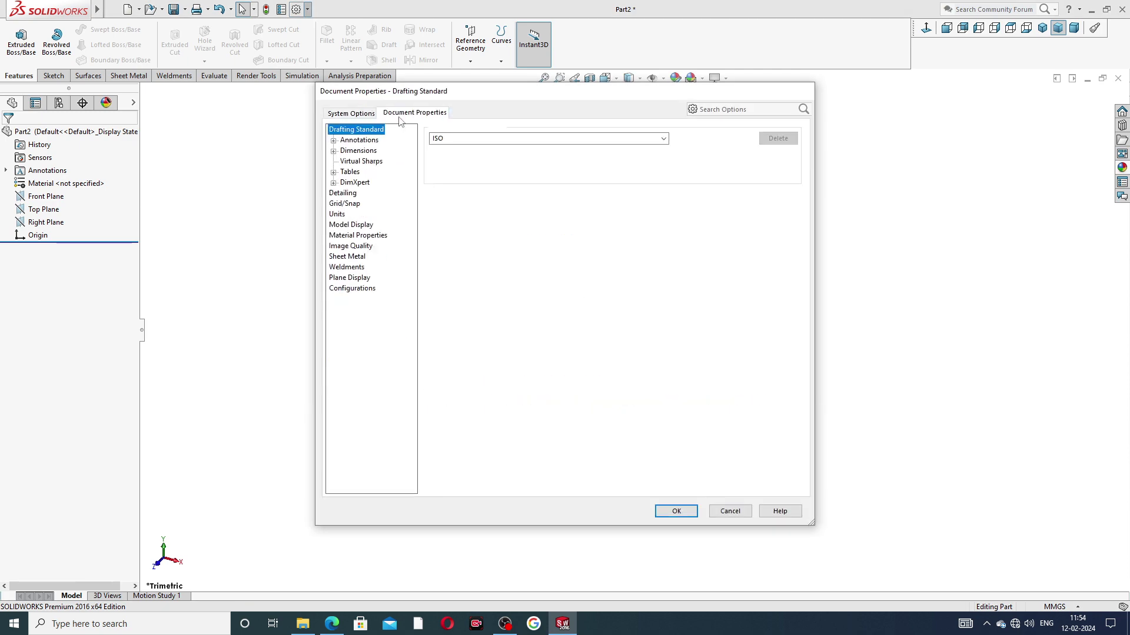
{"action": "left_click", "coordinate": [353, 246]}
{"action": "left_click_drag", "start_coordinate": [528, 147], "coordinate": [649, 147]}
{"action": "left_click_drag", "start_coordinate": [538, 265], "coordinate": [648, 264]}
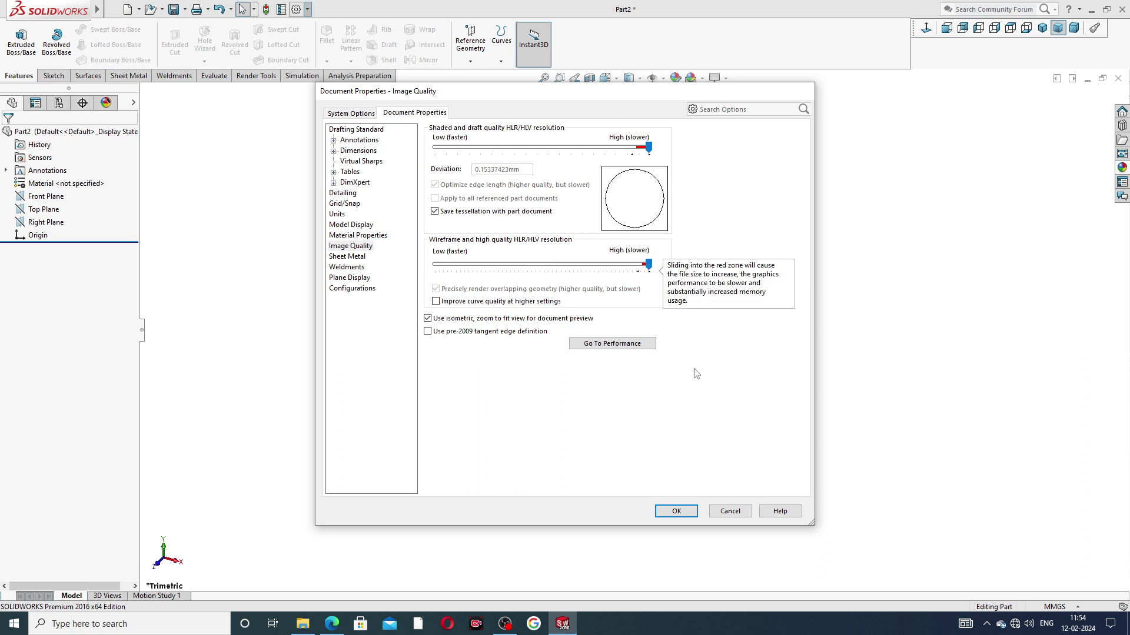
{"action": "left_click", "coordinate": [676, 511]}
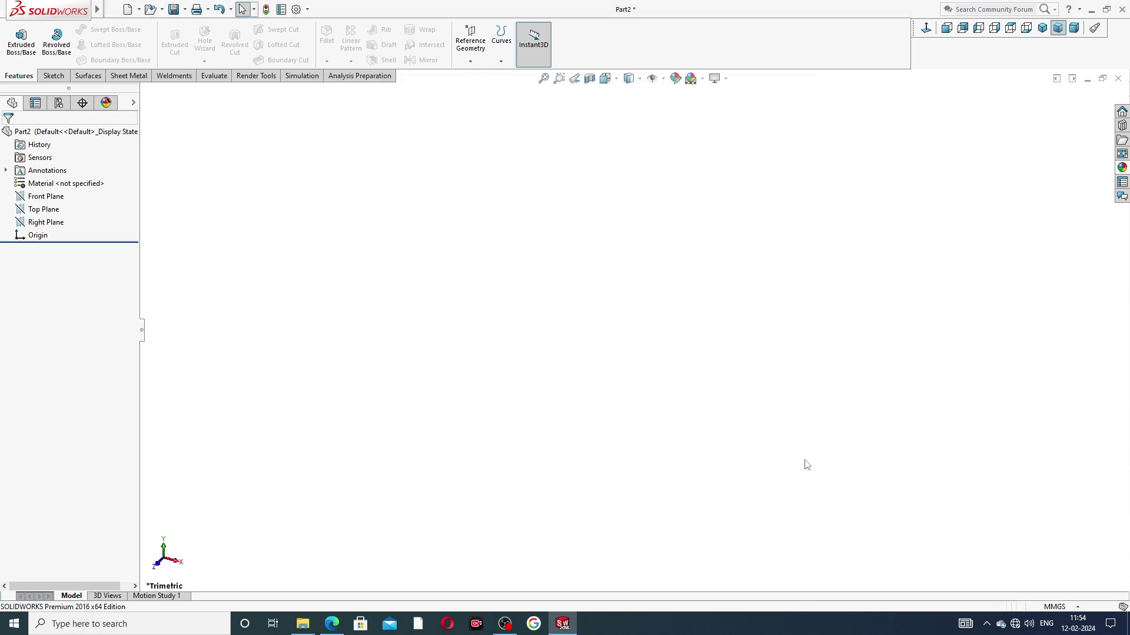
{"action": "left_click", "coordinate": [1054, 608]}
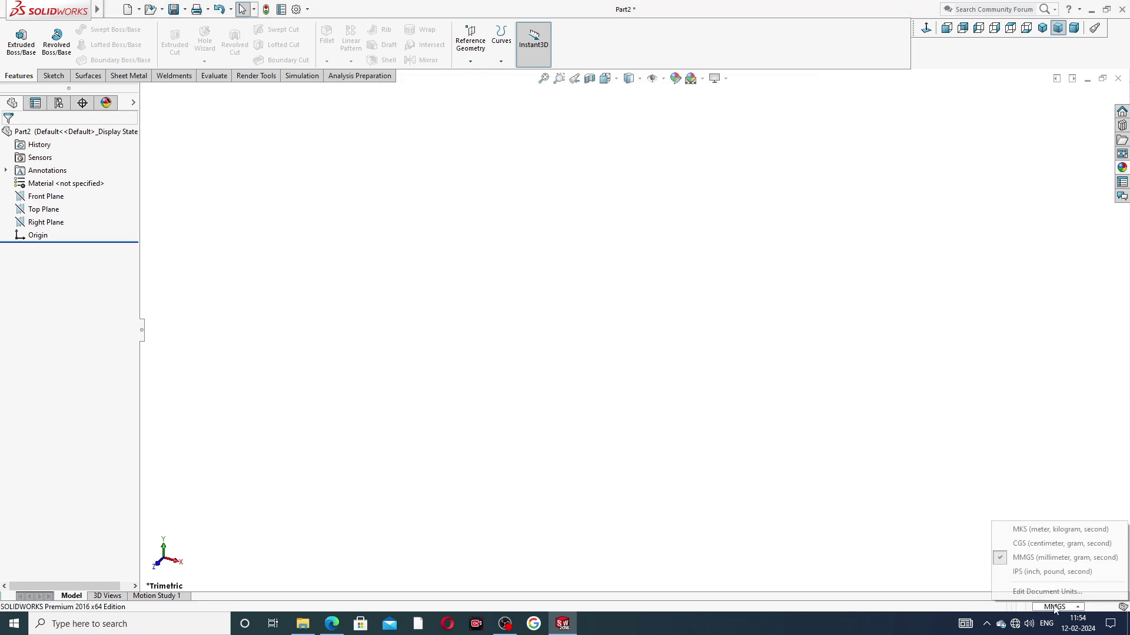
{"action": "left_click", "coordinate": [1043, 574]}
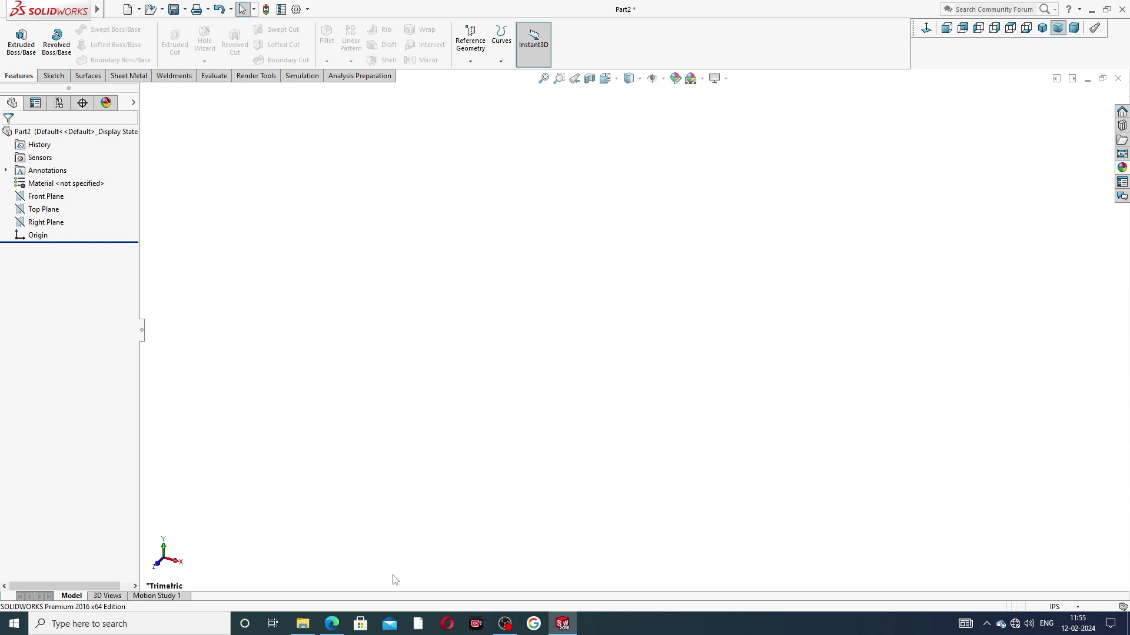
Consult the lathe machine base PDF drawing in the browser for the dimensions, returning to SOLIDWORKS
{"action": "left_click", "coordinate": [331, 623]}
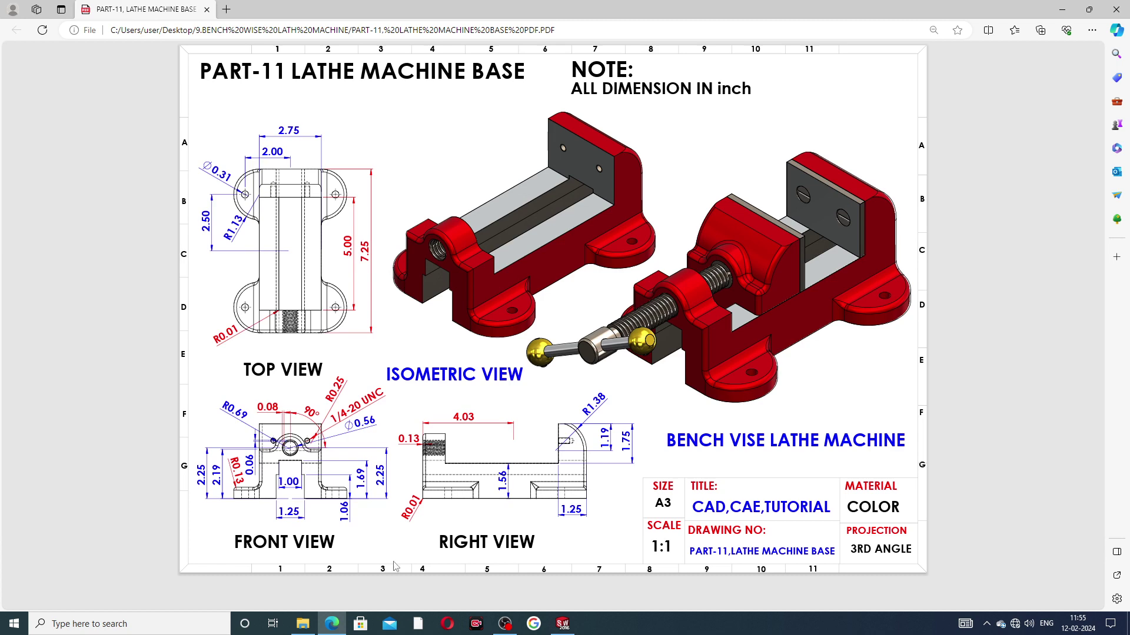
{"action": "left_click", "coordinate": [331, 624]}
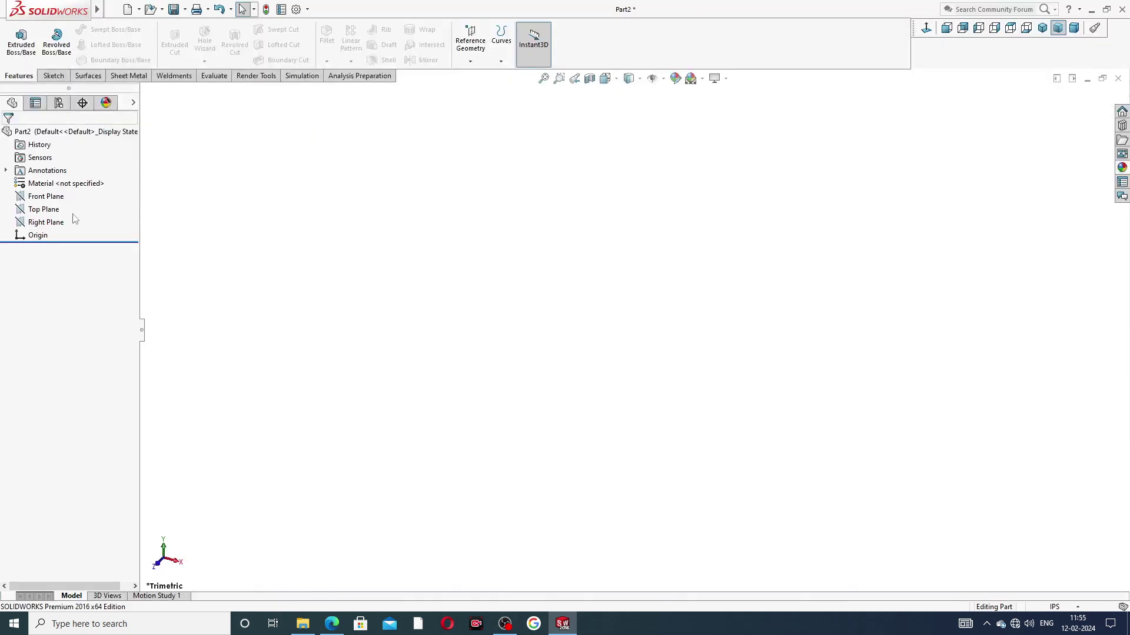
{"action": "left_click", "coordinate": [338, 617]}
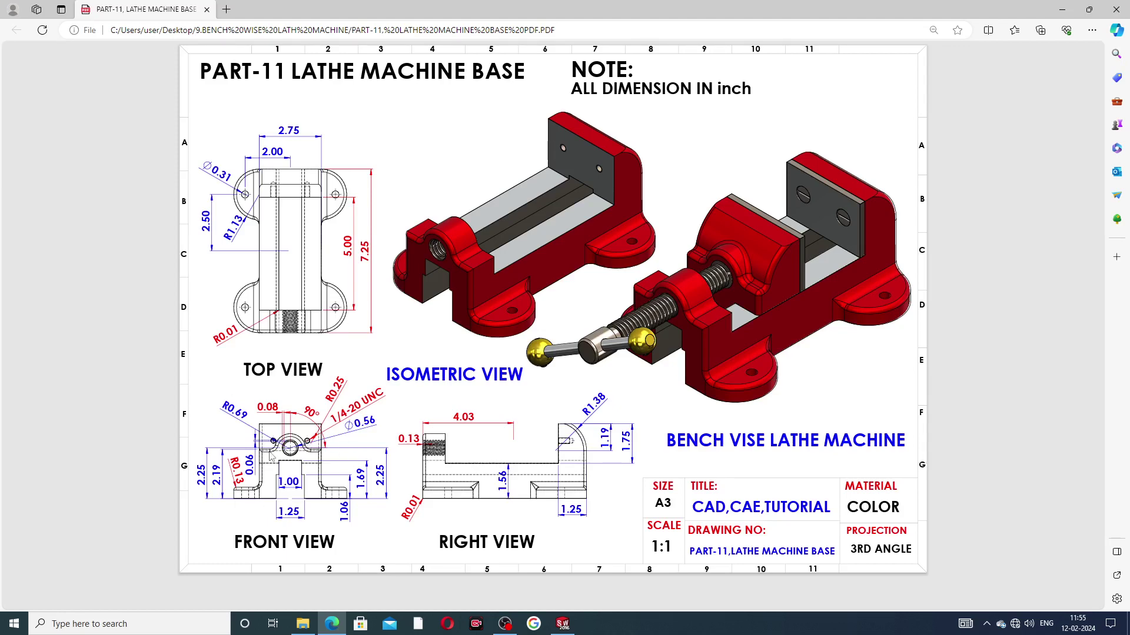
{"action": "left_click", "coordinate": [333, 624]}
Start a sketch on the Front Plane and draw a corner rectangle above the origin, its lower edge running through the origin
{"action": "left_click", "coordinate": [59, 196]}
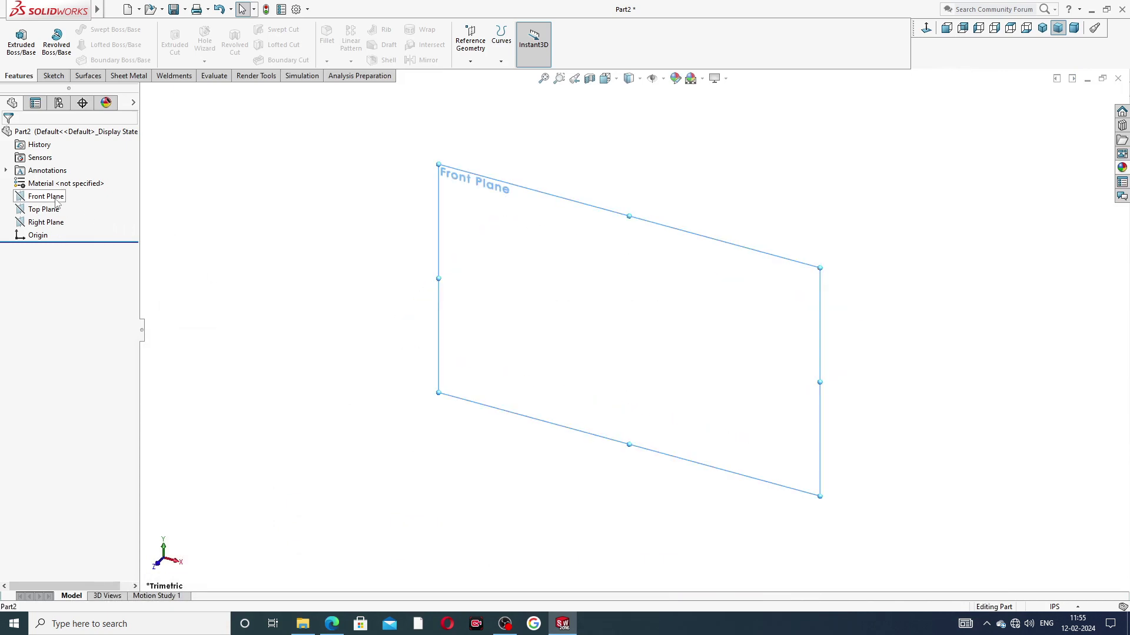
{"action": "left_click", "coordinate": [112, 182]}
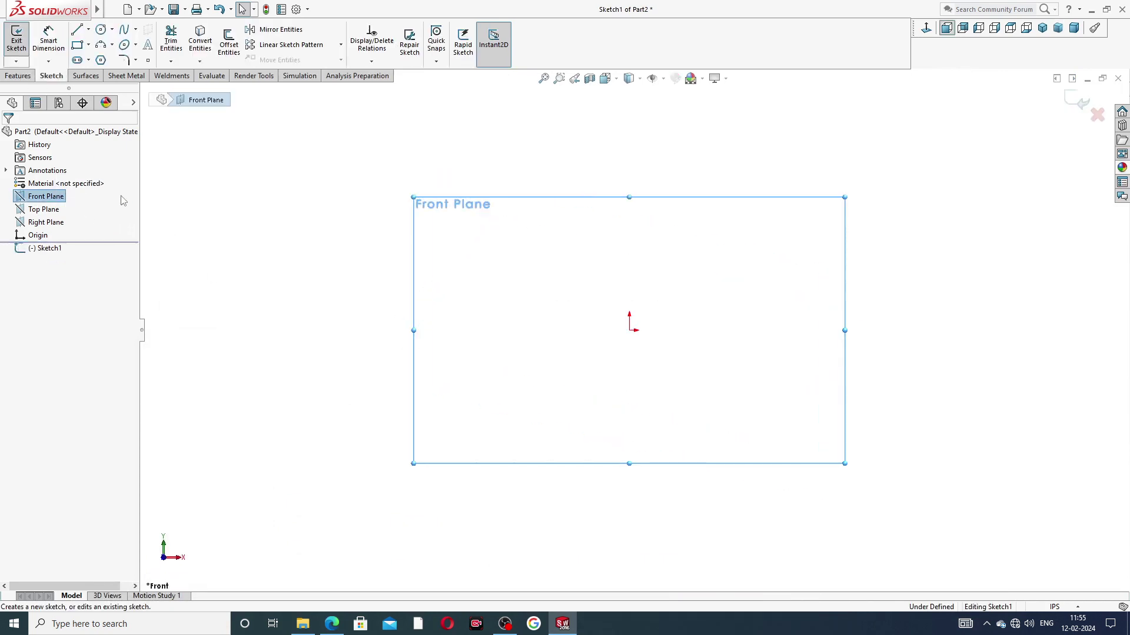
{"action": "left_click", "coordinate": [89, 45]}
{"action": "left_click", "coordinate": [110, 60]}
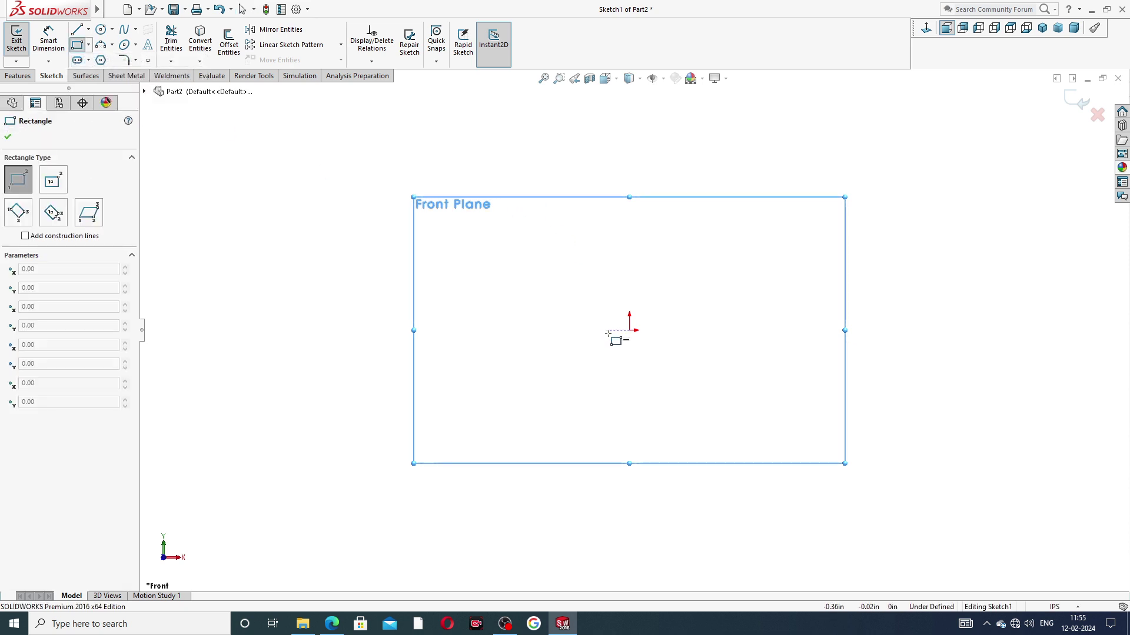
{"action": "left_click", "coordinate": [526, 330]}
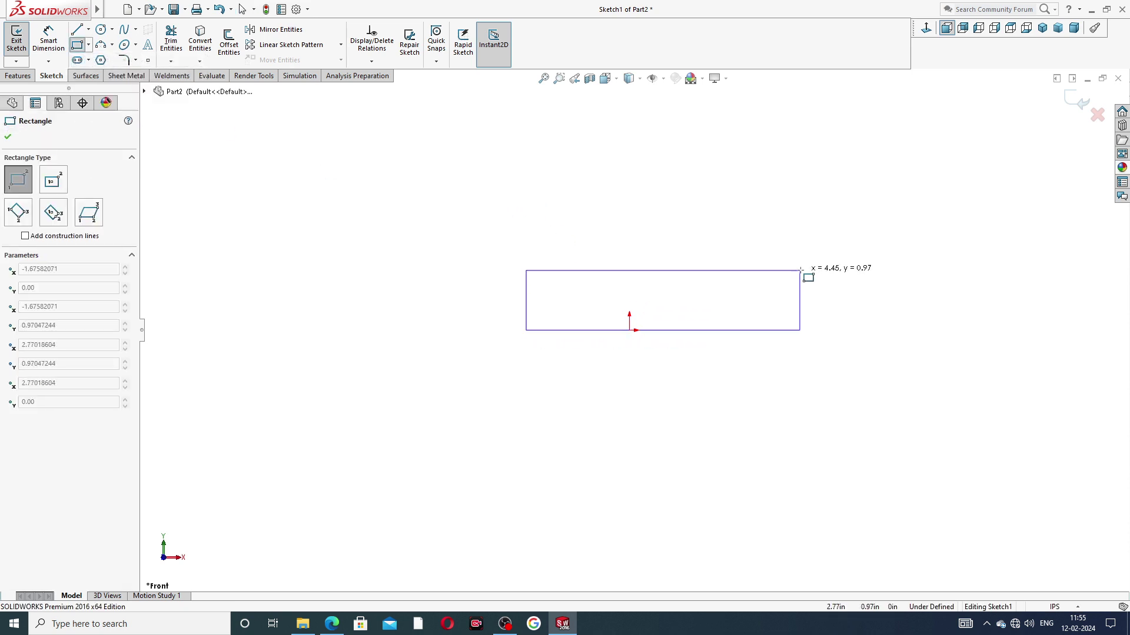
{"action": "left_click", "coordinate": [774, 210]}
{"action": "right_click", "coordinate": [845, 207]}
{"action": "left_click", "coordinate": [860, 214]}
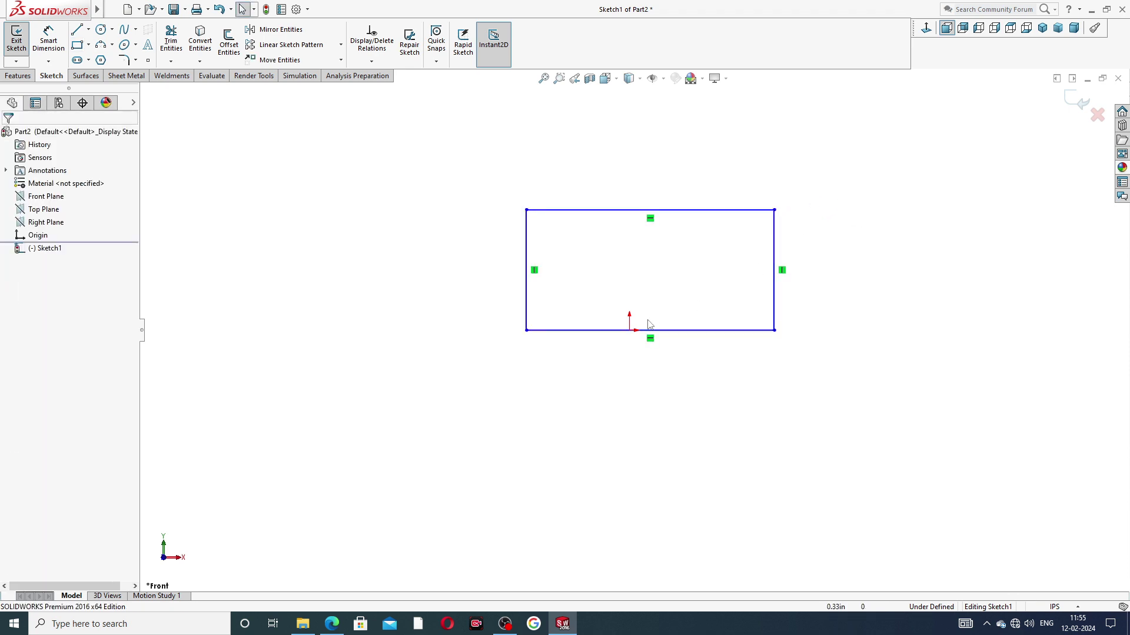
Add a Midpoint relation between the origin and the rectangle's lower edge to centre the rectangle horizontally
{"action": "left_click", "coordinate": [629, 330]}
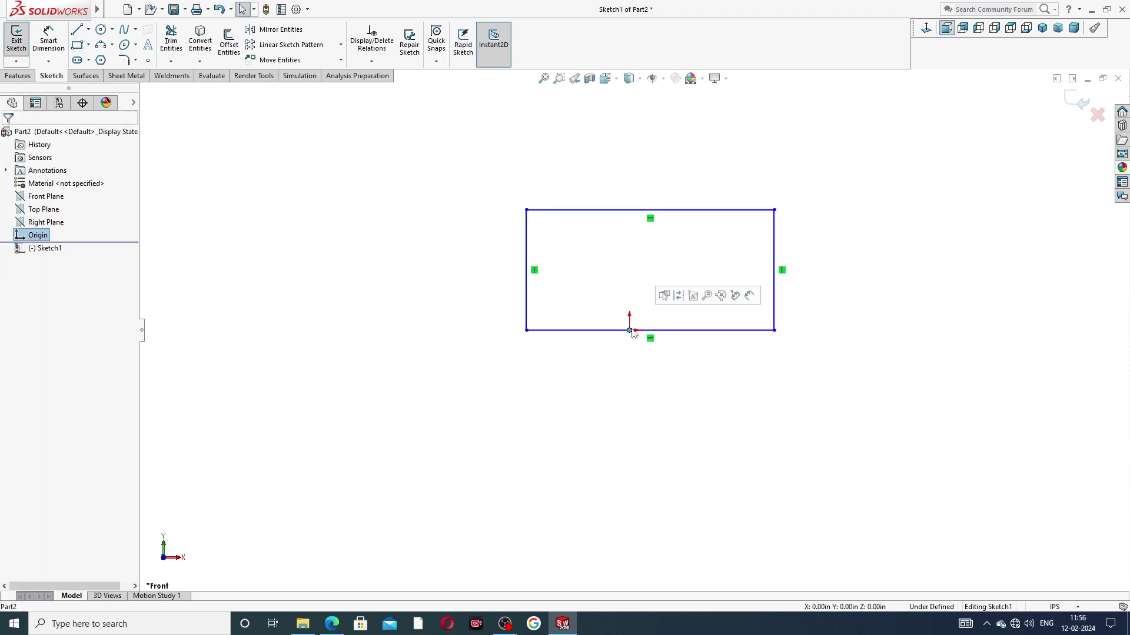
{"action": "left_click", "coordinate": [677, 331], "text": "ctrl"}
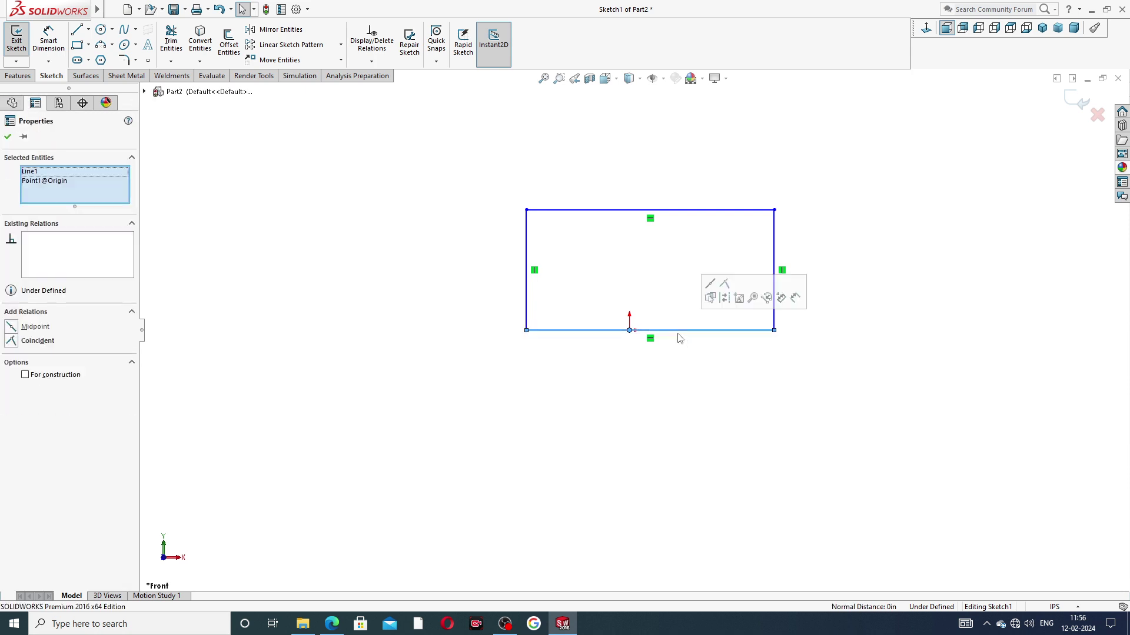
{"action": "left_click", "coordinate": [710, 285]}
{"action": "left_click", "coordinate": [800, 262]}
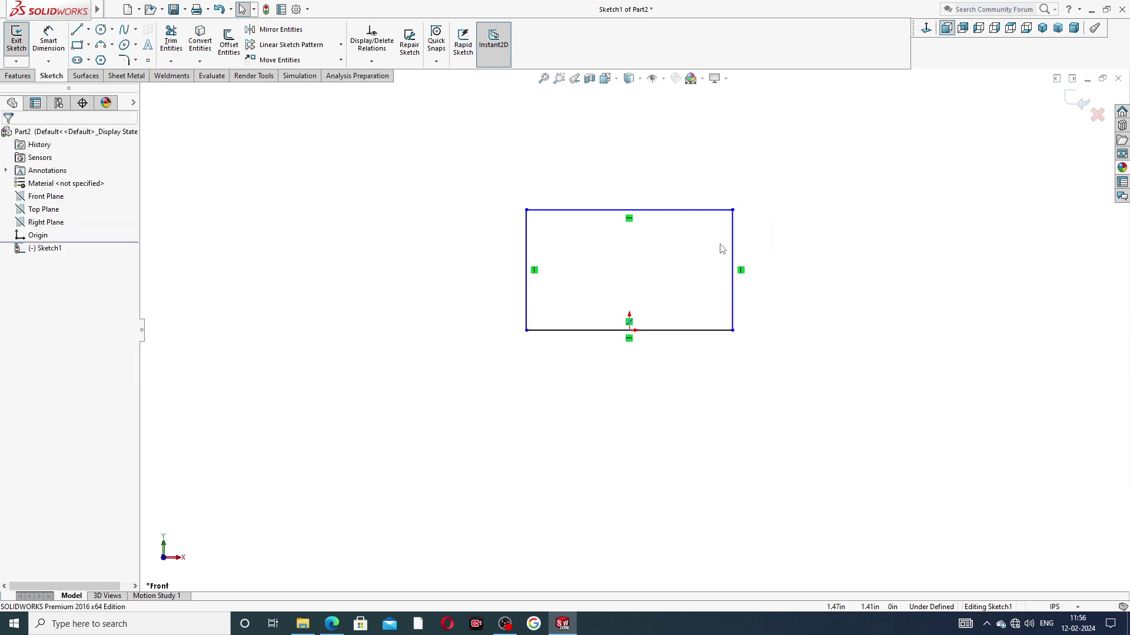
Dimension the rectangle's upper edge with Smart Dimension and set its width to 2.75 in
{"action": "left_click", "coordinate": [49, 40]}
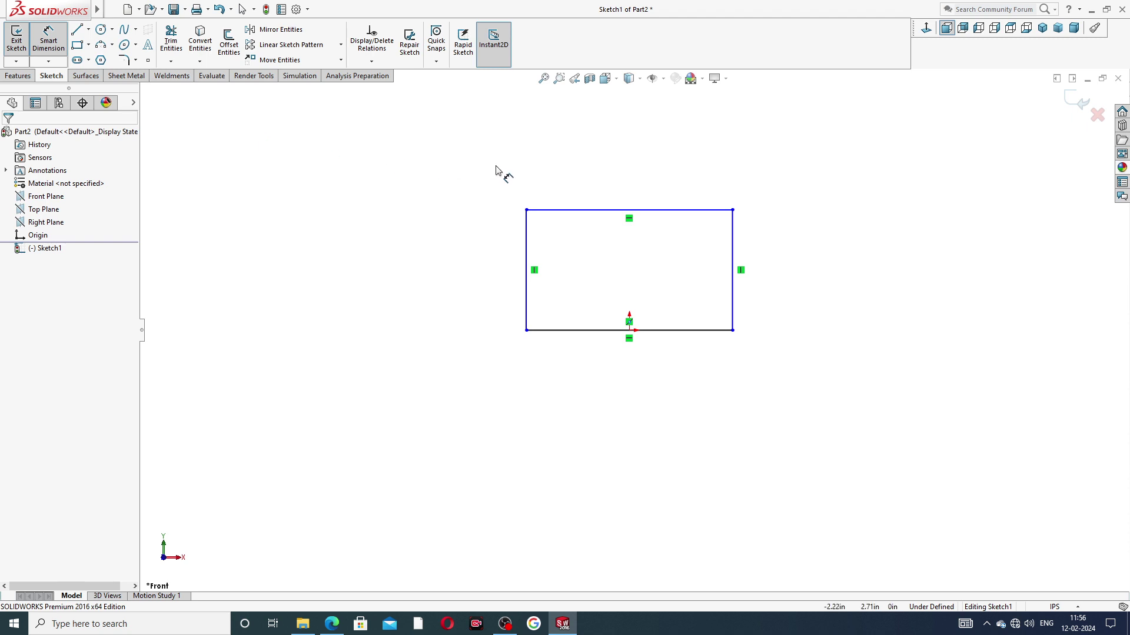
{"action": "left_click", "coordinate": [589, 211]}
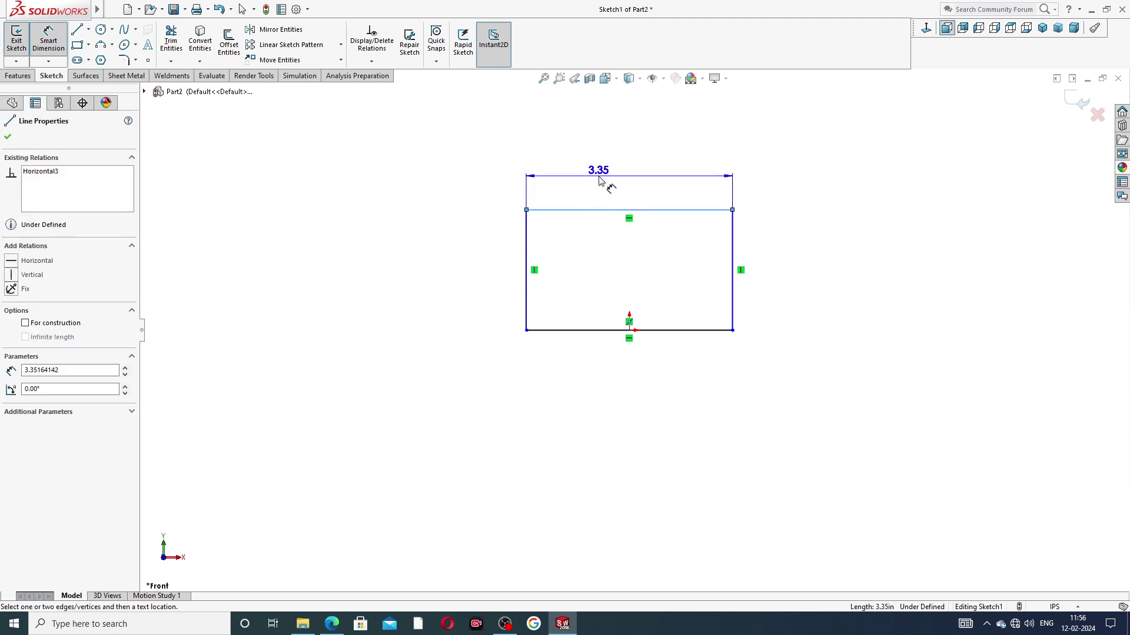
{"action": "left_click", "coordinate": [604, 178]}
{"action": "type", "text": "2.75"}
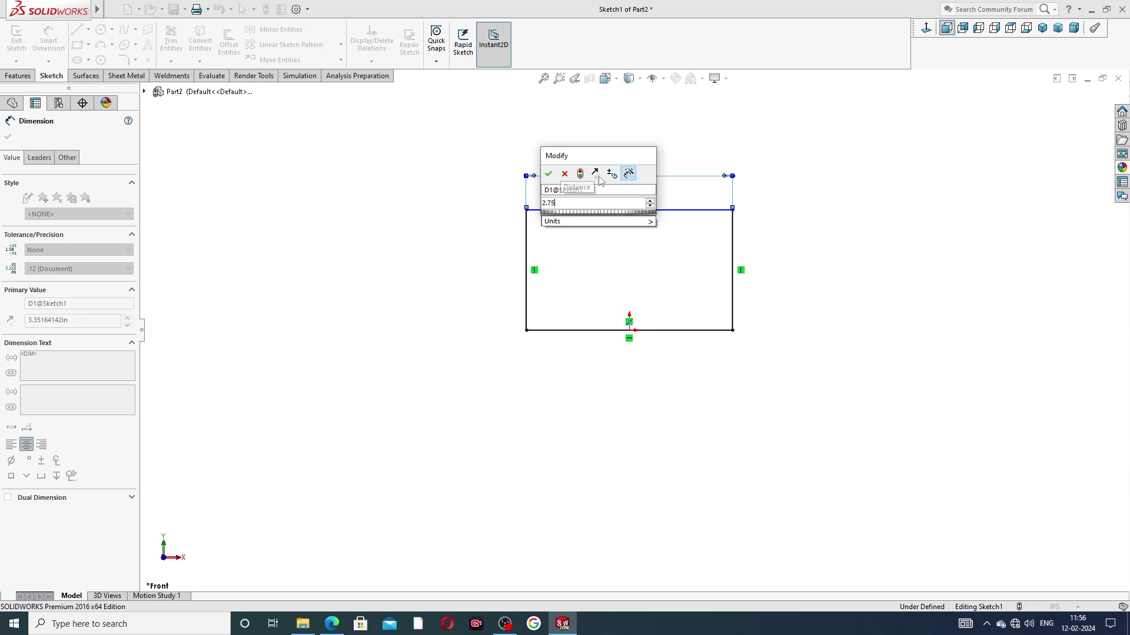
{"action": "key", "text": "Return"}
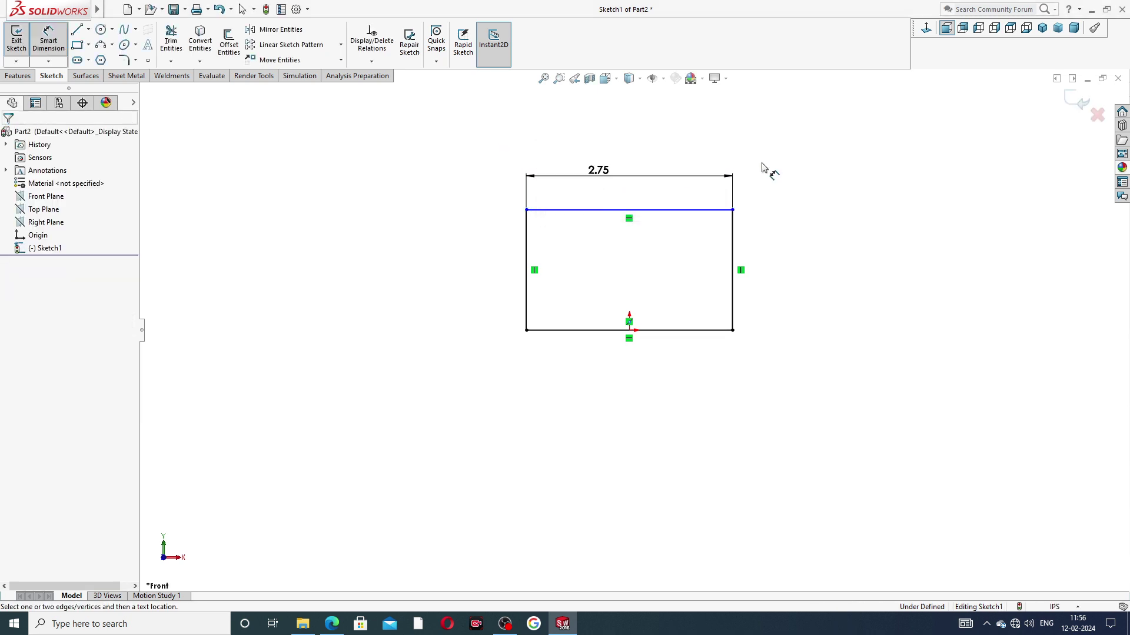
Dimension the rectangle's vertical edge and set its height to 156 in
{"action": "left_click", "coordinate": [735, 244]}
{"action": "left_click", "coordinate": [767, 273]}
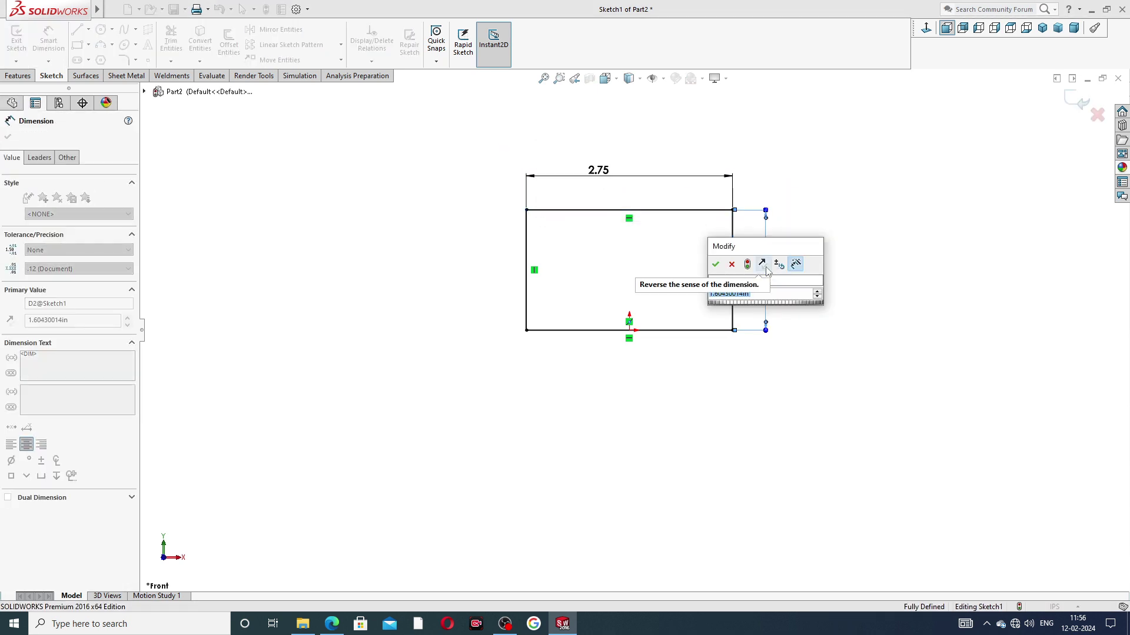
{"action": "type", "text": "10"}
{"action": "key", "text": "Return"}
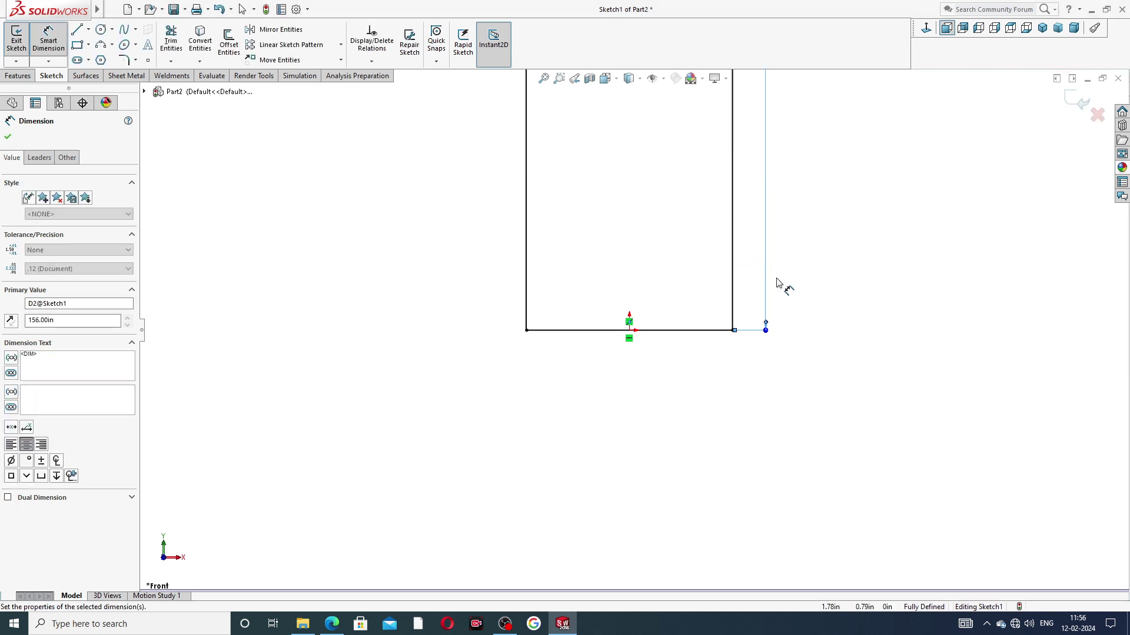
{"action": "scroll", "coordinate": [814, 187], "scroll_direction": "up", "scroll_amount": 10}
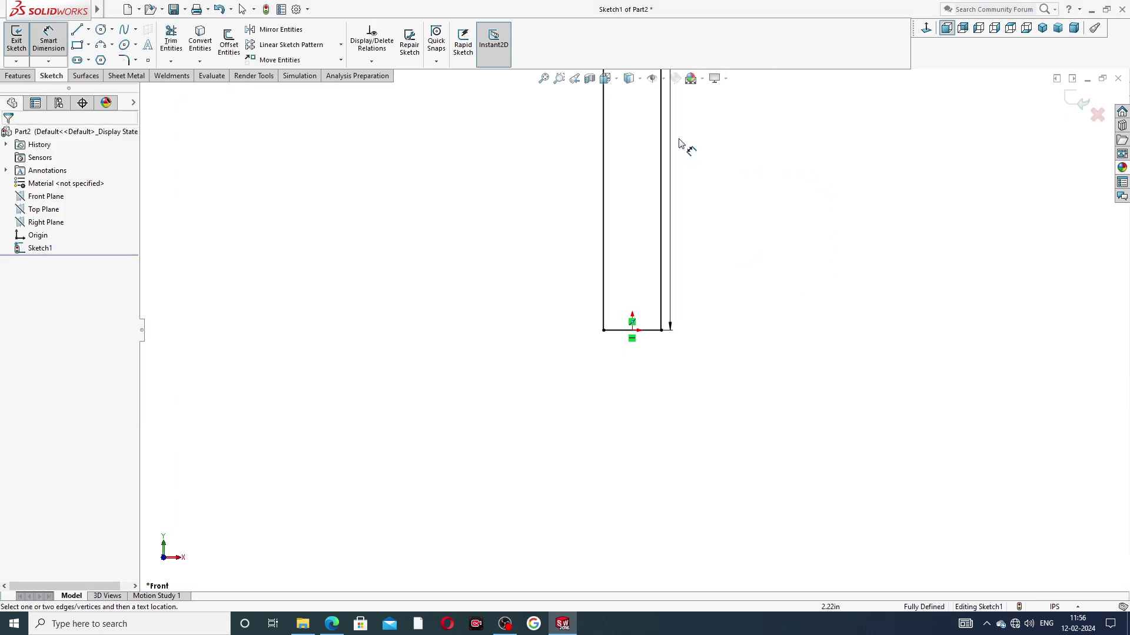
Change the rectangle's height dimension to 1.56 in
{"action": "scroll", "coordinate": [680, 133], "scroll_direction": "up", "scroll_amount": 5}
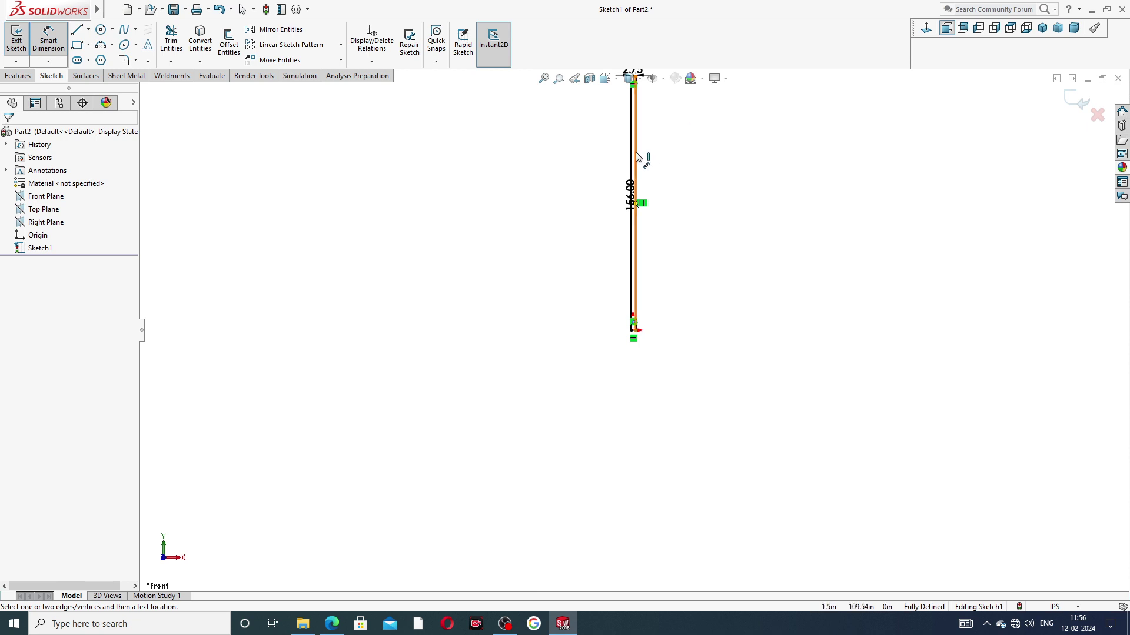
{"action": "scroll", "coordinate": [642, 220], "scroll_direction": "down", "scroll_amount": 2}
{"action": "left_click_drag", "start_coordinate": [630, 234], "coordinate": [658, 235]}
{"action": "double_click", "coordinate": [658, 236]}
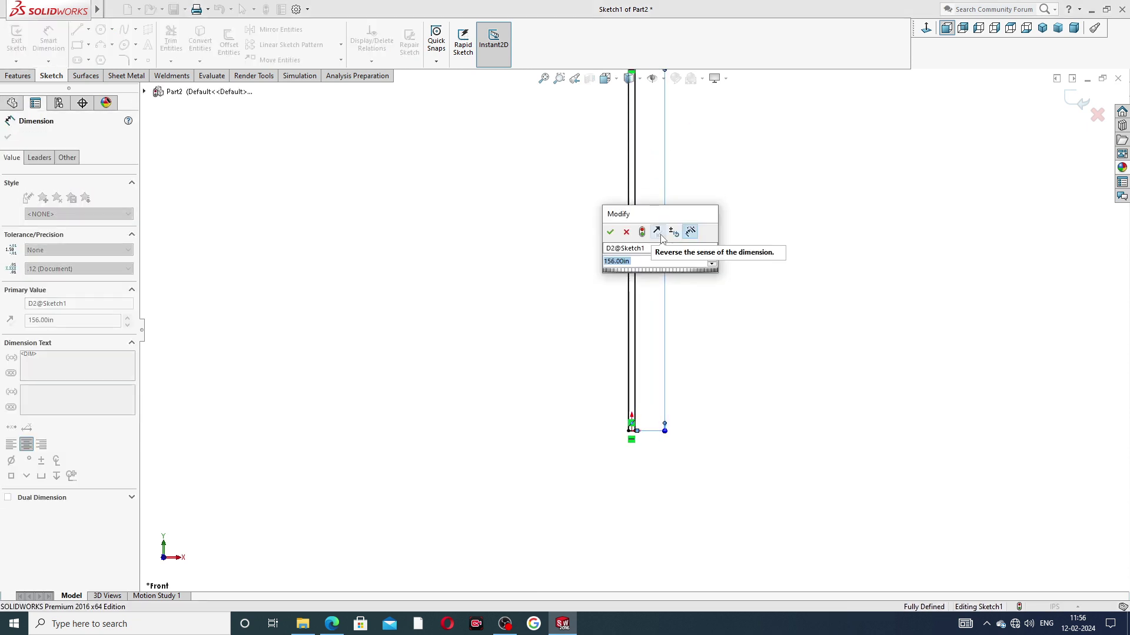
{"action": "type", "text": "1.56"}
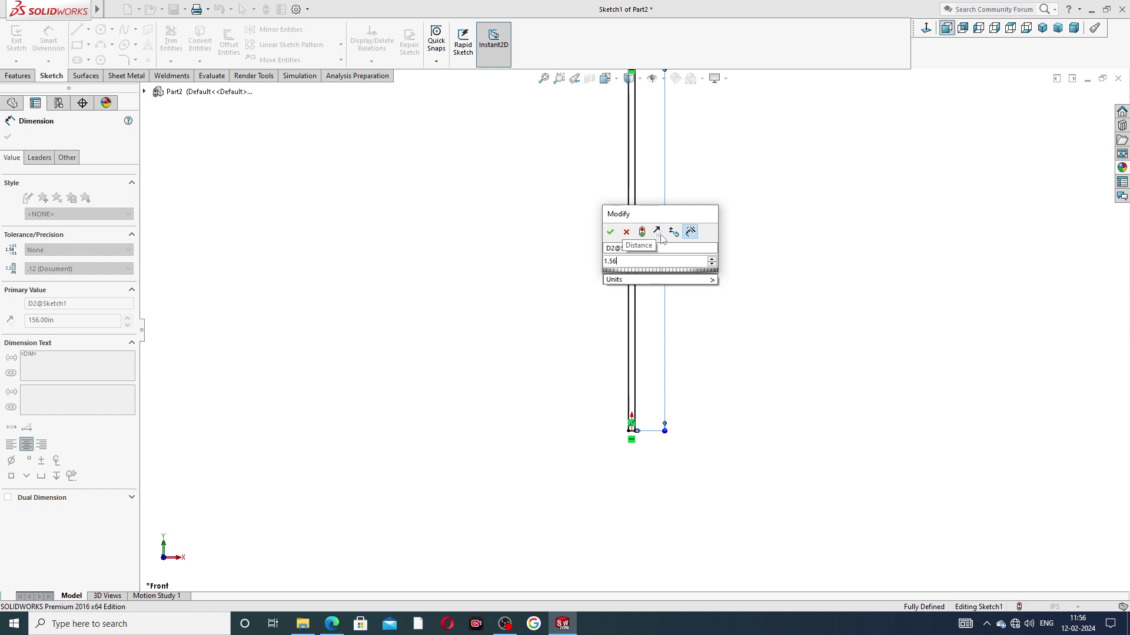
{"action": "key", "text": "Return"}
{"action": "key", "text": "Escape"}
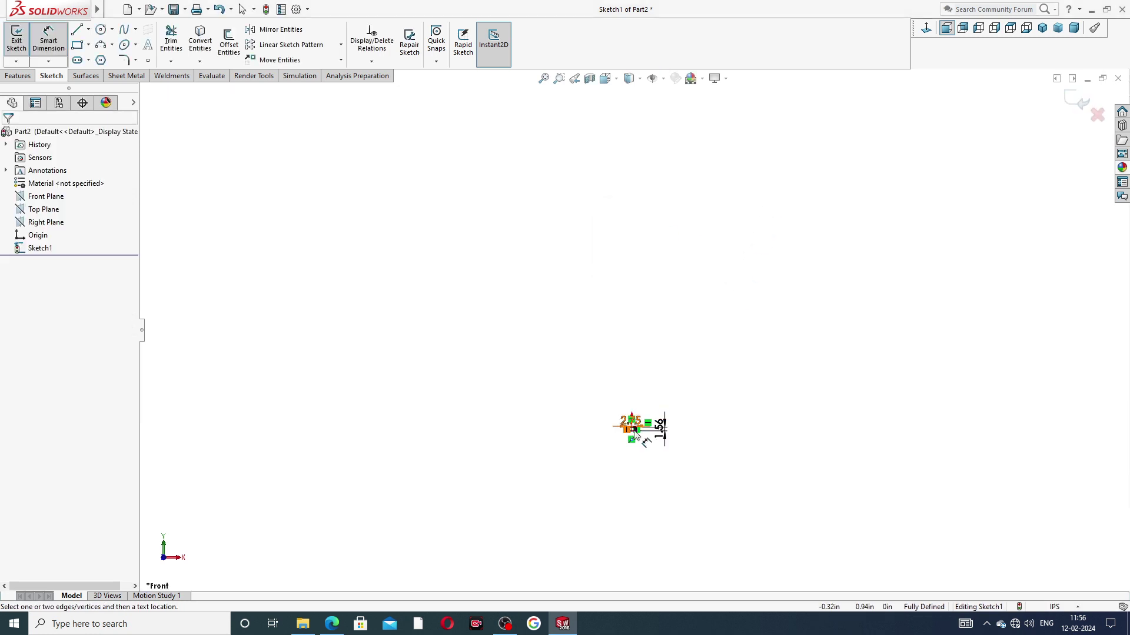
Reposition the width and height dimensions close to the rectangle and exit Smart Dimension
{"action": "scroll", "coordinate": [647, 406], "scroll_direction": "down", "scroll_amount": 8}
{"action": "scroll", "coordinate": [651, 376], "scroll_direction": "up", "scroll_amount": 3}
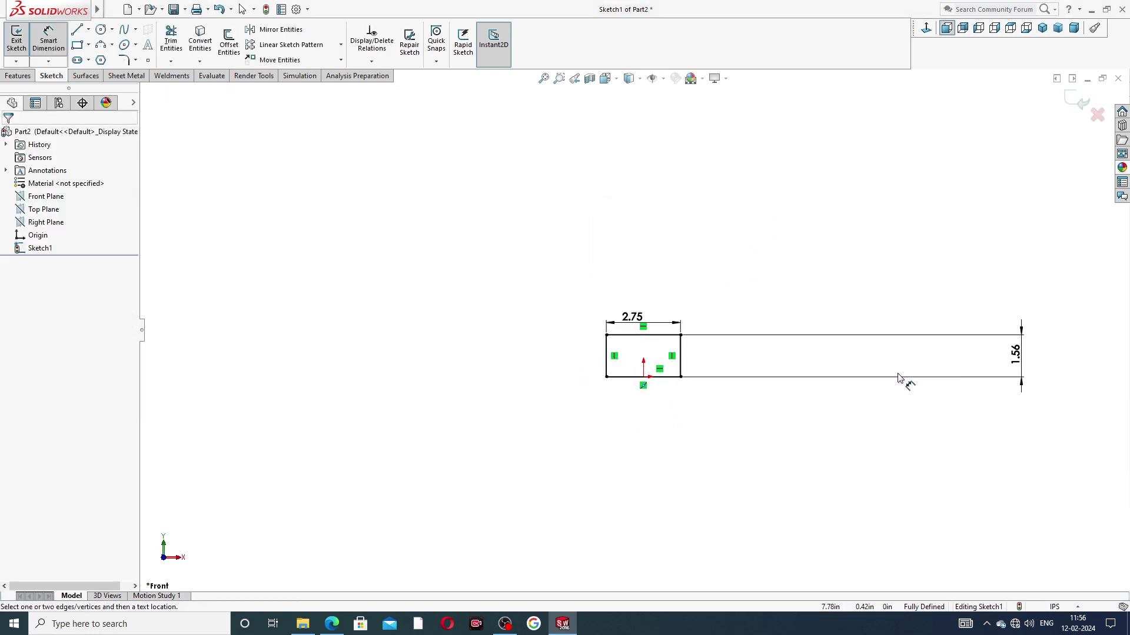
{"action": "mouse_move", "coordinate": [1022, 358]}
{"action": "left_mouse_down"}
{"action": "mouse_move", "coordinate": [956, 361]}
{"action": "mouse_move", "coordinate": [959, 347]}
{"action": "mouse_move", "coordinate": [680, 353]}
{"action": "mouse_move", "coordinate": [701, 356]}
{"action": "left_mouse_up"}
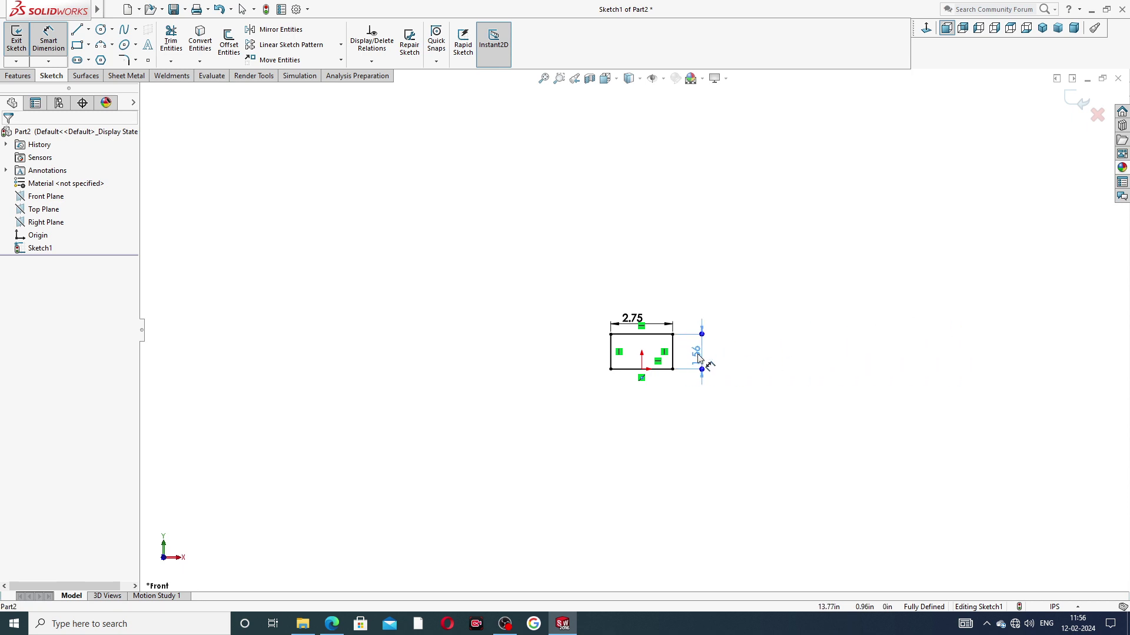
{"action": "key", "text": "Escape"}
{"action": "scroll", "coordinate": [659, 355], "scroll_direction": "down", "scroll_amount": 3}
{"action": "scroll", "coordinate": [659, 351], "scroll_direction": "down", "scroll_amount": 4}
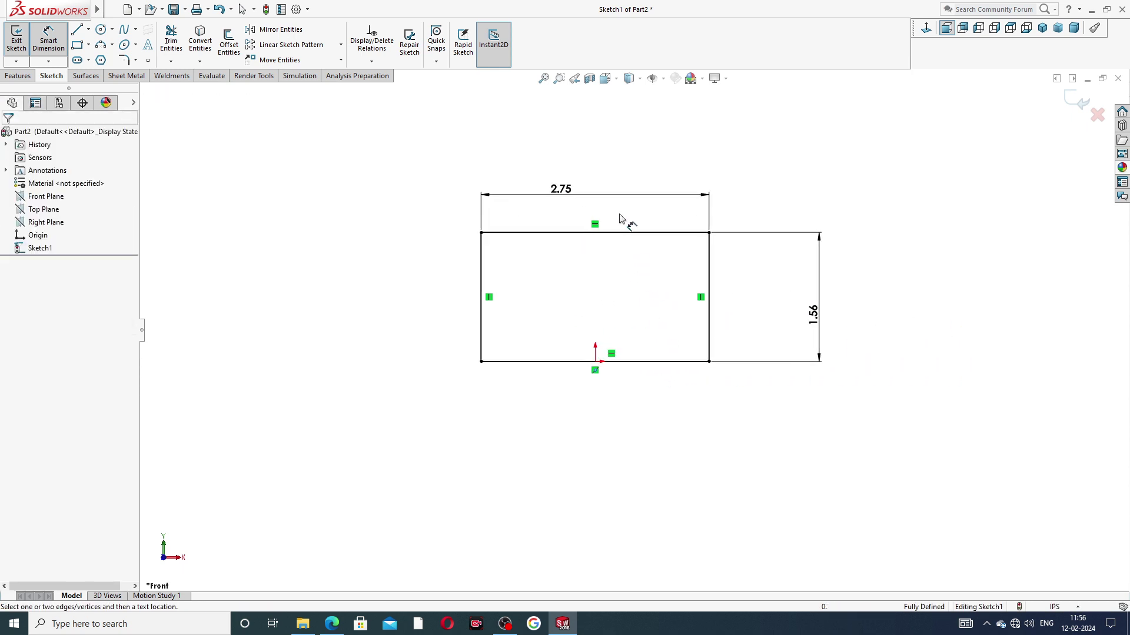
{"action": "left_click_drag", "start_coordinate": [558, 191], "coordinate": [596, 201]}
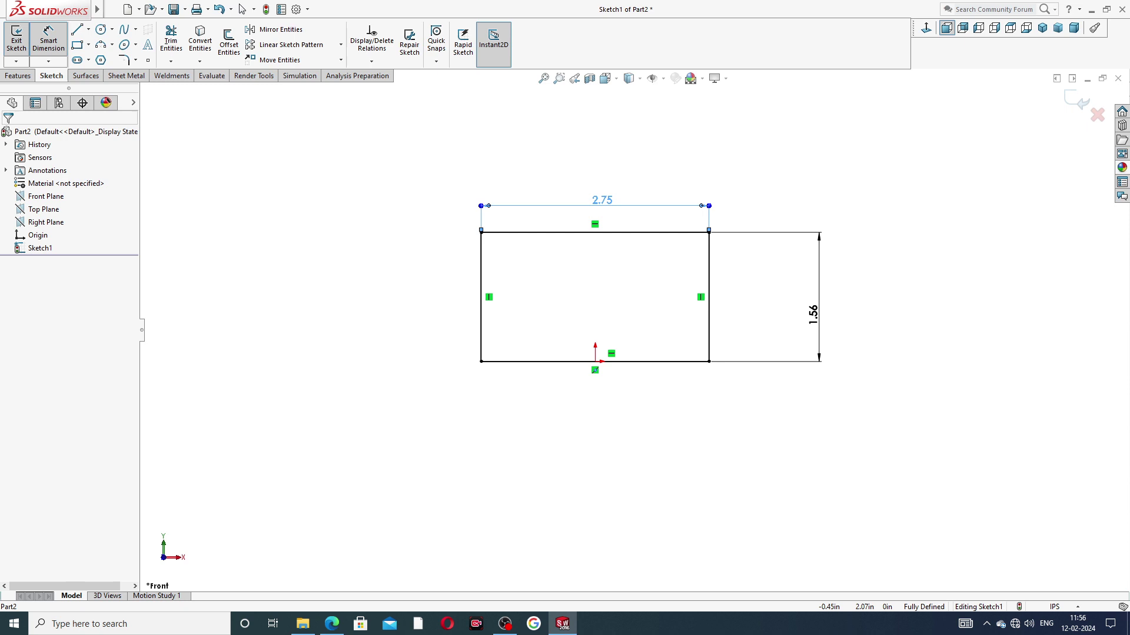
{"action": "left_click", "coordinate": [750, 204]}
{"action": "left_click_drag", "start_coordinate": [815, 315], "coordinate": [746, 292]}
{"action": "left_click", "coordinate": [650, 303]}
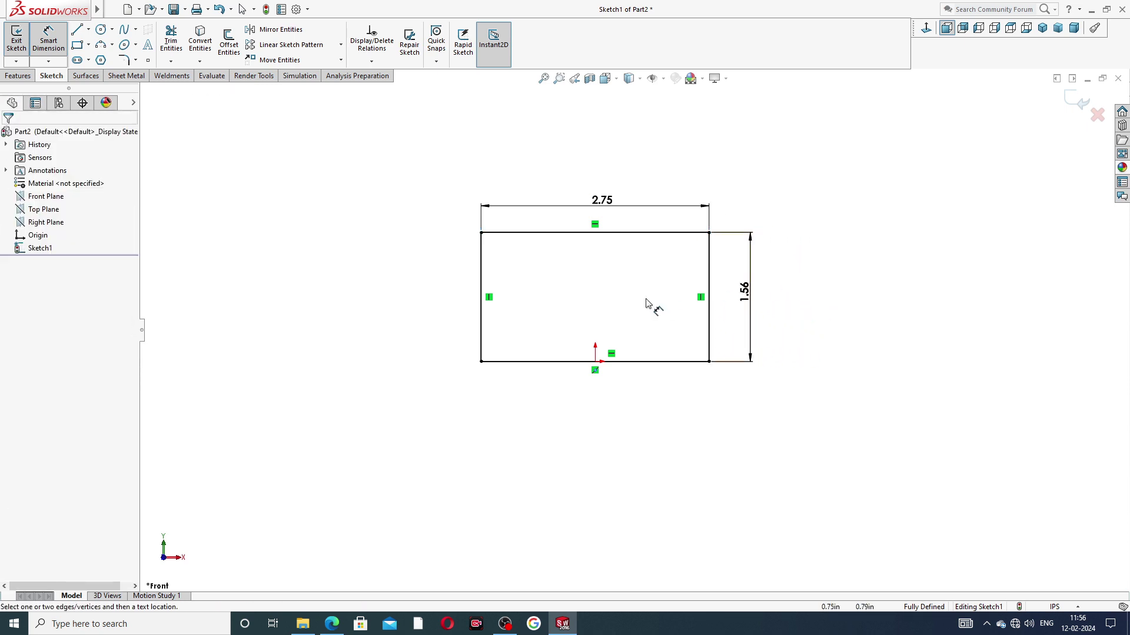
{"action": "scroll", "coordinate": [623, 278], "scroll_direction": "down", "scroll_amount": 2}
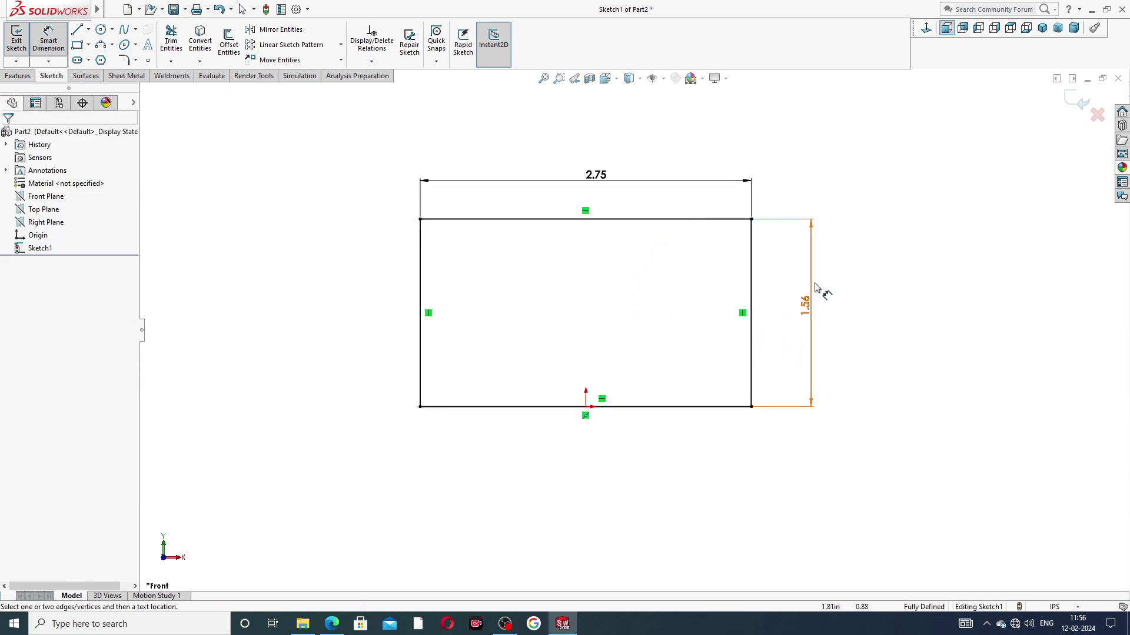
{"action": "right_click", "coordinate": [822, 160]}
{"action": "left_click", "coordinate": [852, 175]}
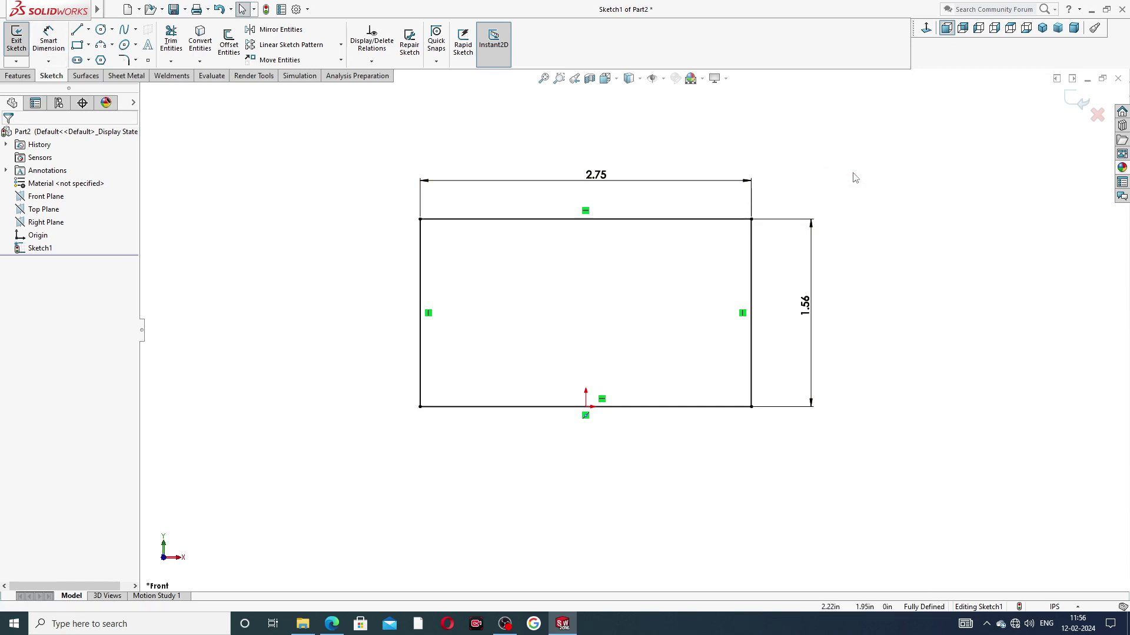
Extrude the rectangle as a boss with the Mid Plane end condition and a 7.25 in depth, checking the length against the PDF drawing
{"action": "left_click", "coordinate": [18, 75]}
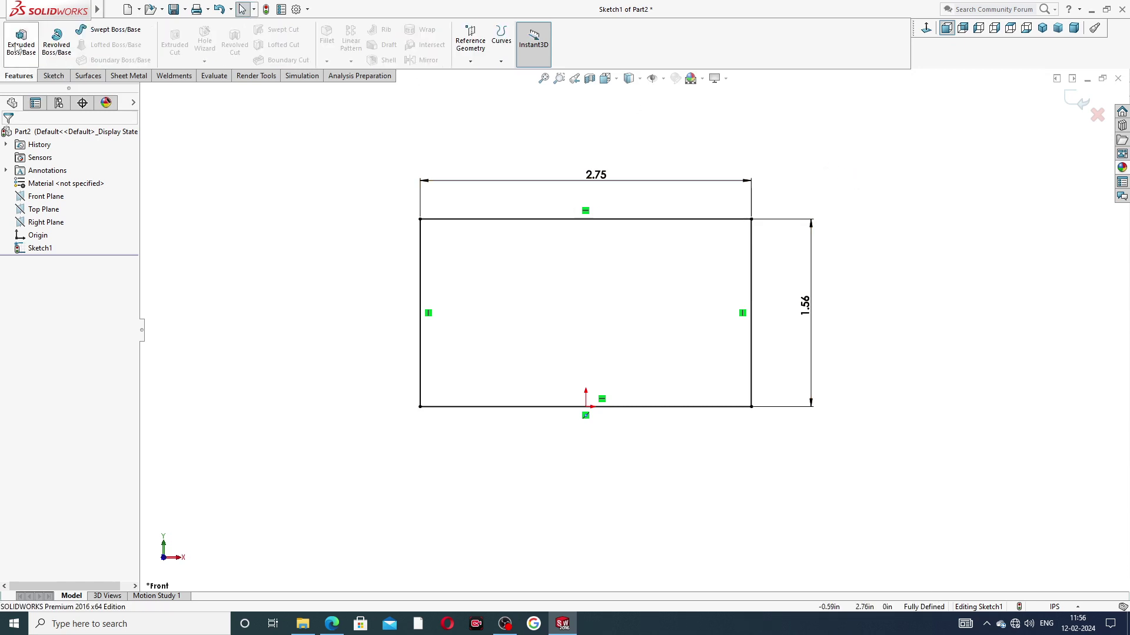
{"action": "left_click", "coordinate": [20, 42]}
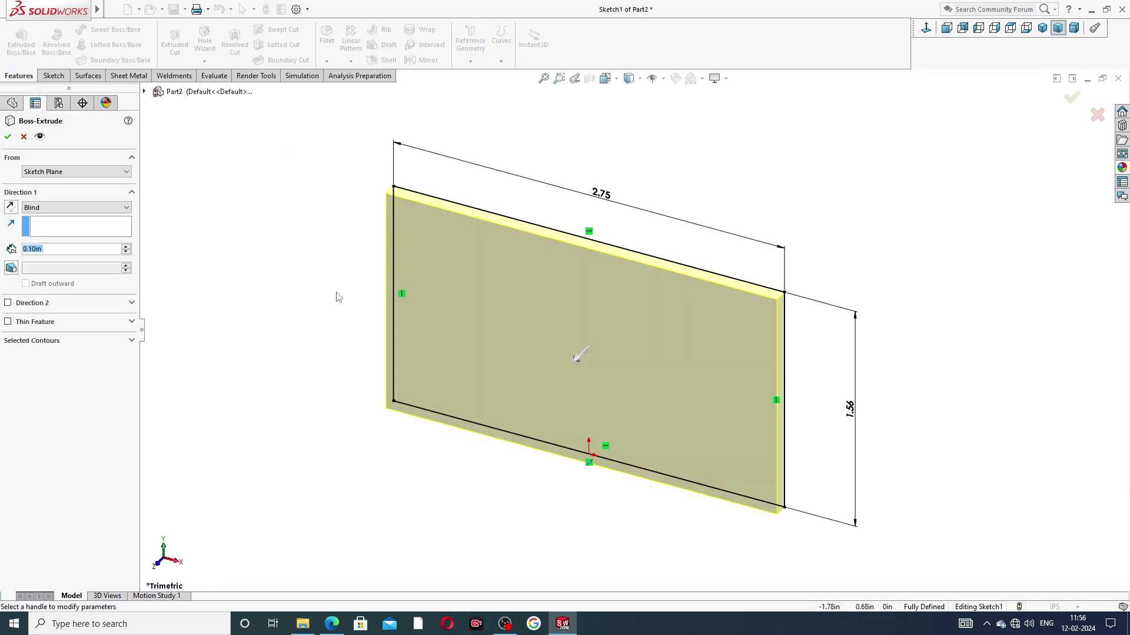
{"action": "left_click", "coordinate": [79, 209]}
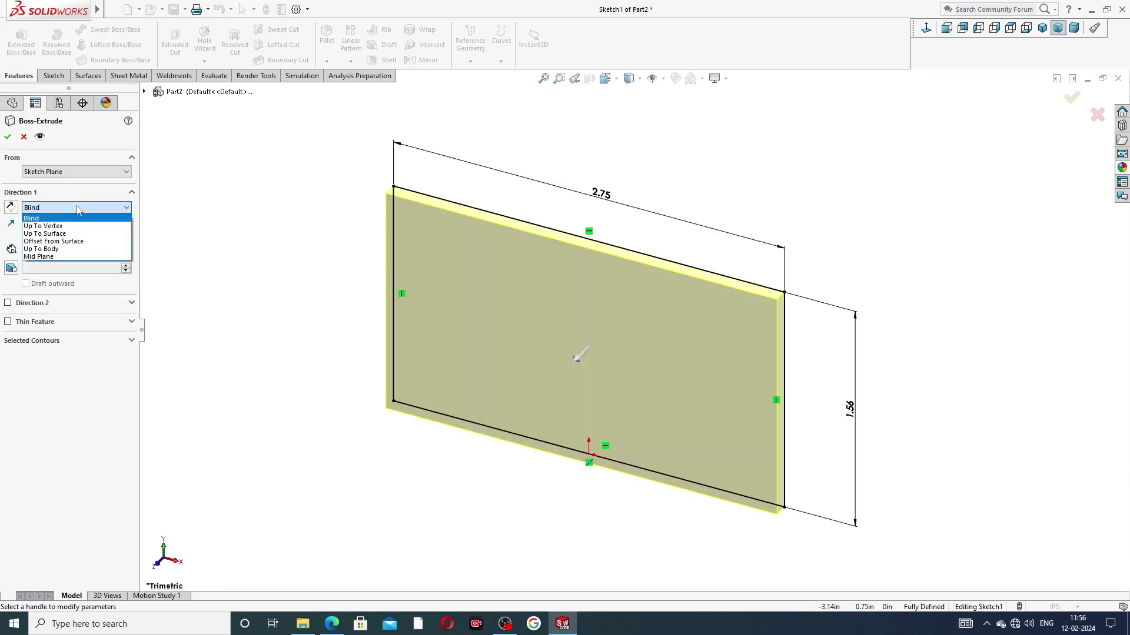
{"action": "left_click", "coordinate": [76, 257]}
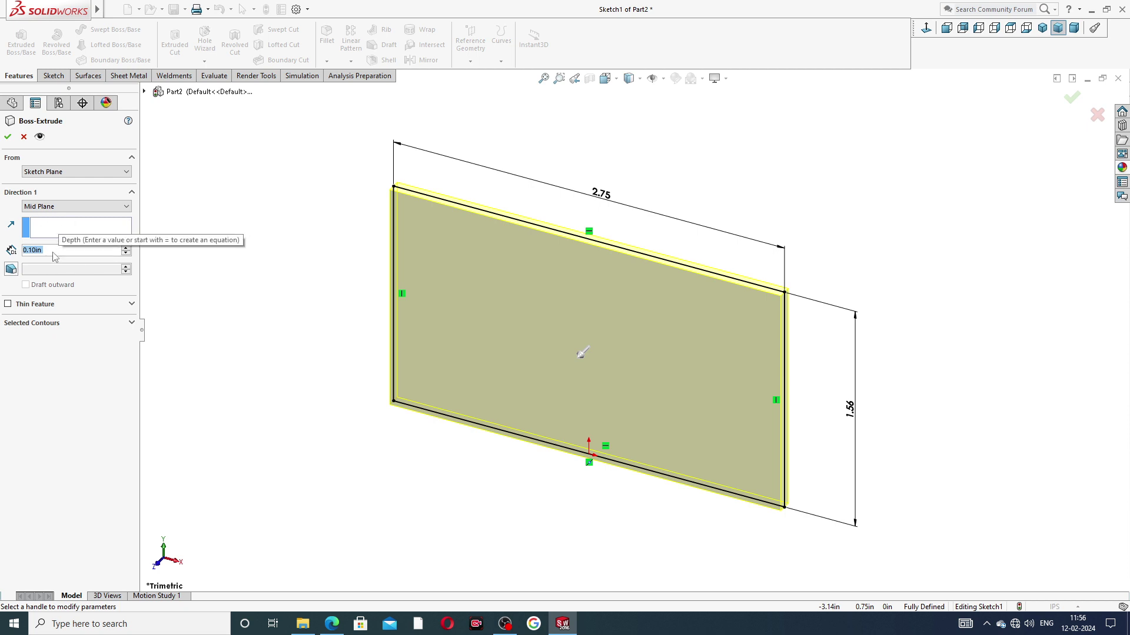
{"action": "type", "text": "7.25"}
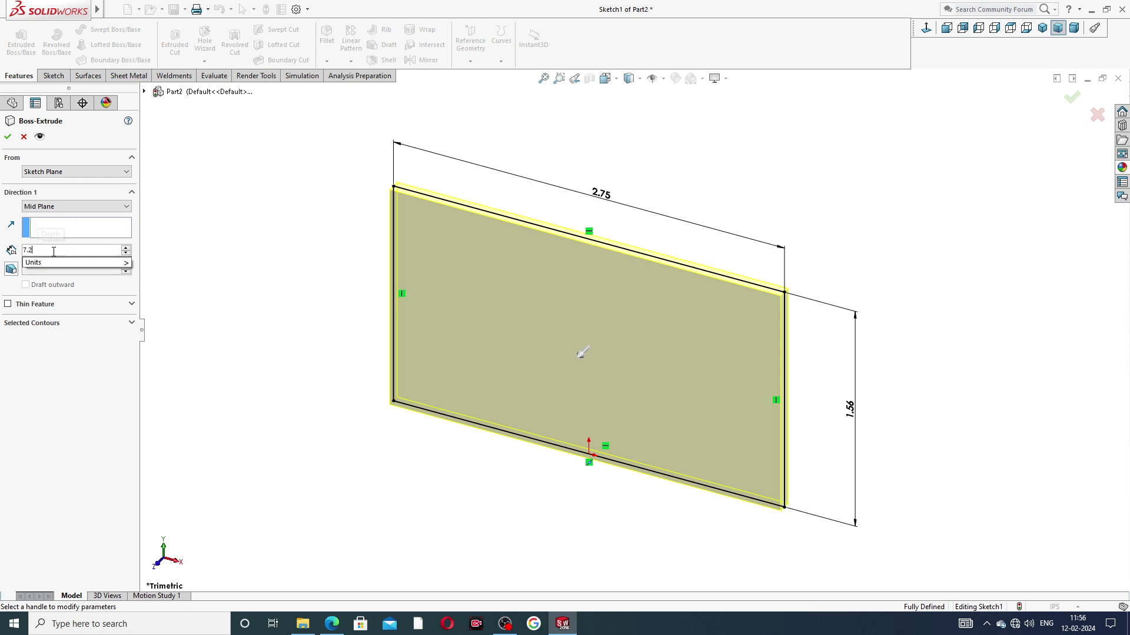
{"action": "key", "text": "Return"}
{"action": "key", "text": "f"}
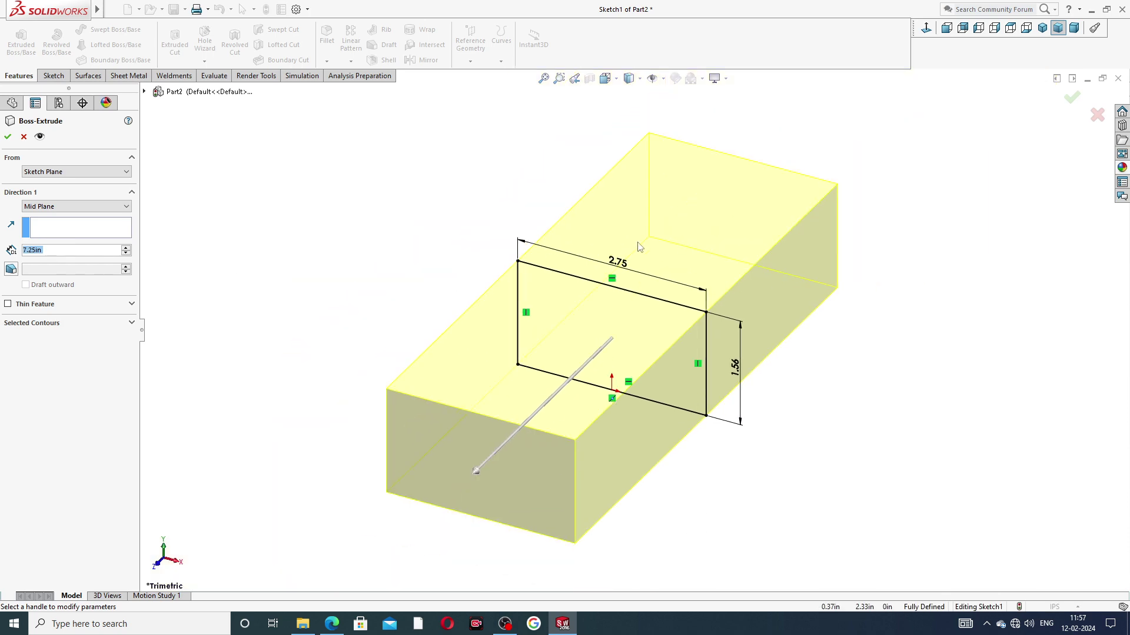
{"action": "middle_click_drag", "start_coordinate": [638, 245], "coordinate": [599, 246]}
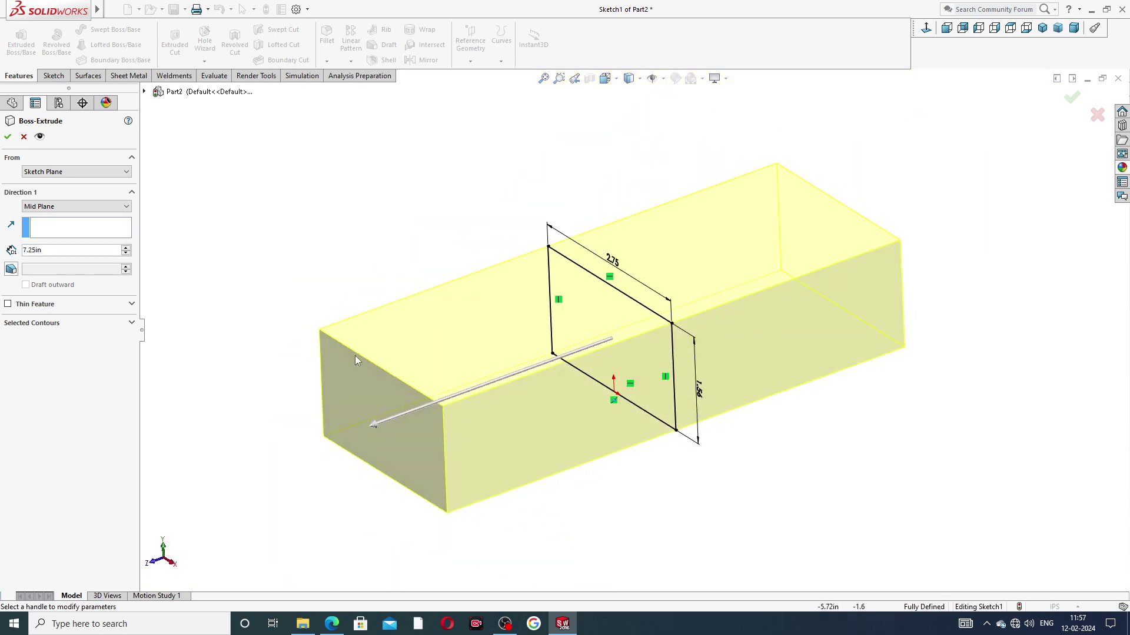
{"action": "left_click", "coordinate": [324, 629]}
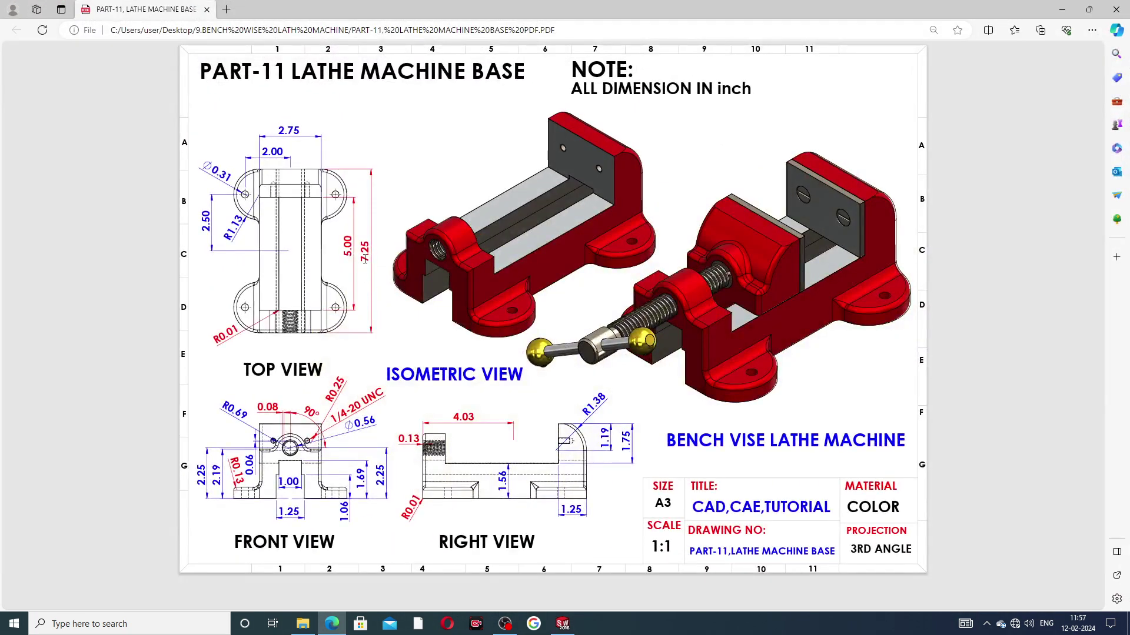
{"action": "left_click", "coordinate": [331, 624]}
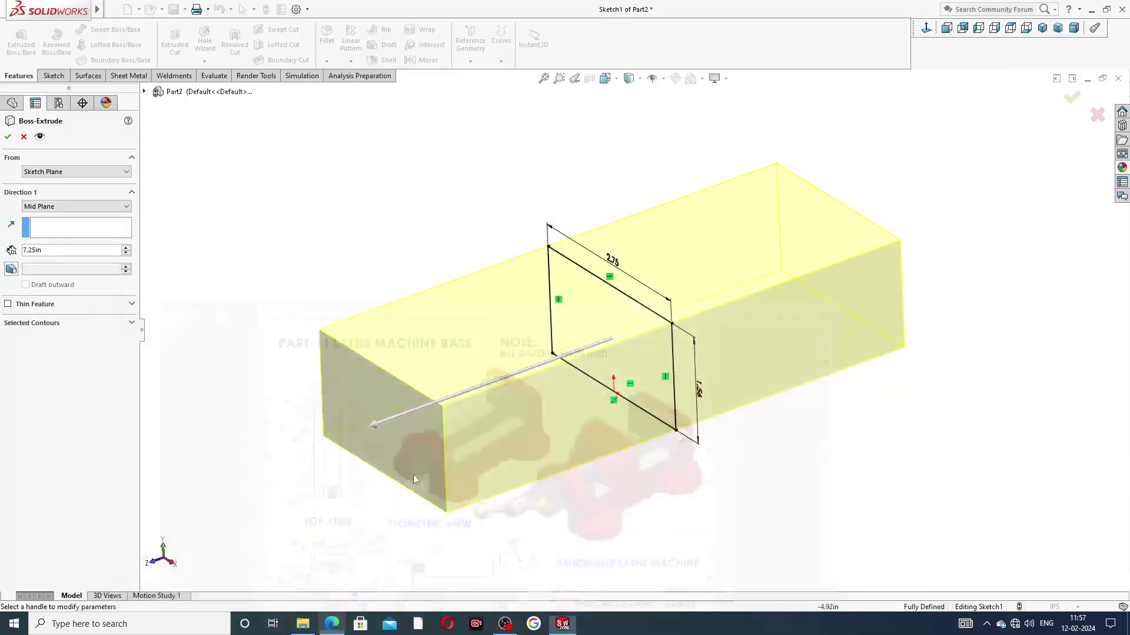
{"action": "left_click", "coordinate": [7, 137]}
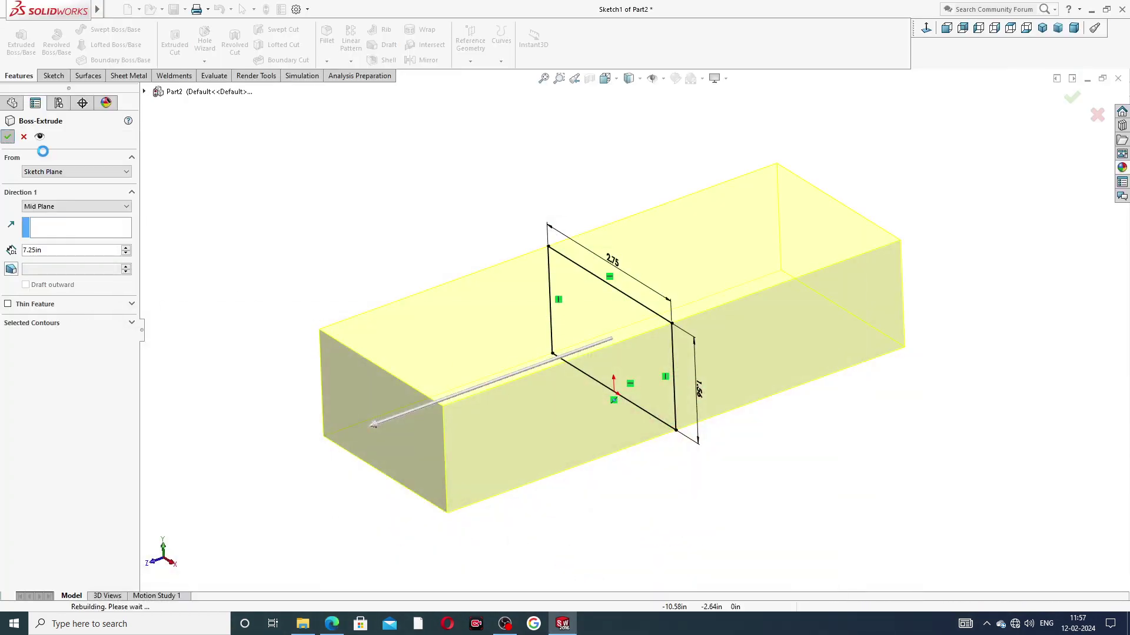
{"action": "left_click", "coordinate": [296, 259]}
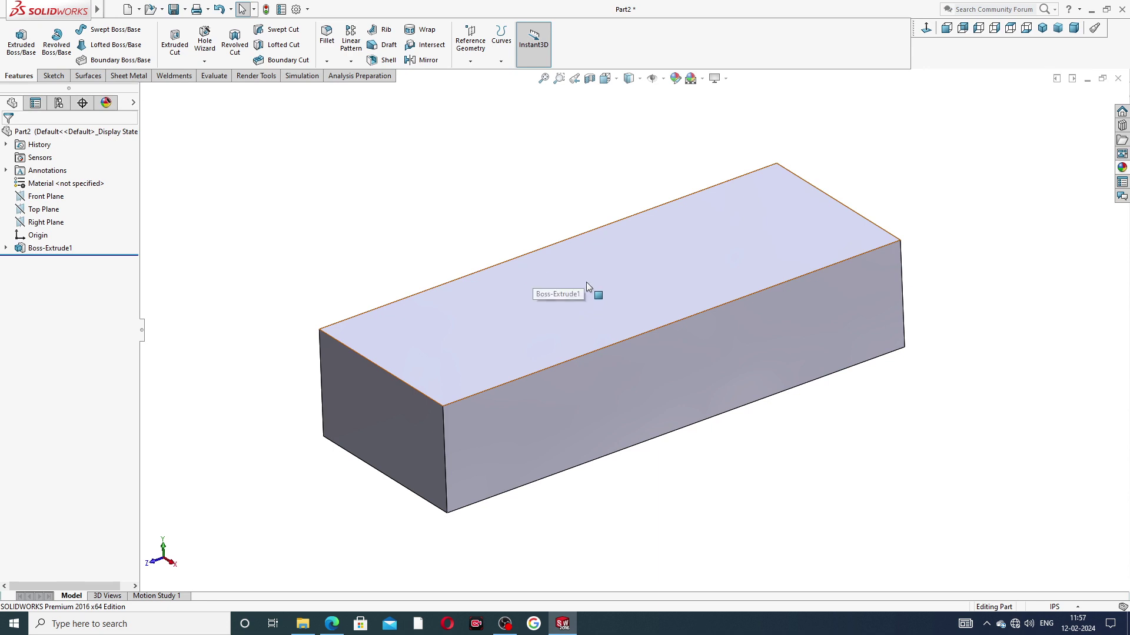
Apply the polished nickel metal appearance to the extruded block
{"action": "mouse_move", "coordinate": [602, 302]}
{"action": "middle_mouse_down"}
{"action": "mouse_move", "coordinate": [683, 255]}
{"action": "mouse_move", "coordinate": [593, 270]}
{"action": "mouse_move", "coordinate": [633, 301]}
{"action": "mouse_move", "coordinate": [668, 240]}
{"action": "mouse_move", "coordinate": [650, 262]}
{"action": "mouse_move", "coordinate": [728, 286]}
{"action": "middle_mouse_up"}
{"action": "scroll", "coordinate": [650, 286], "scroll_direction": "up", "scroll_amount": 3}
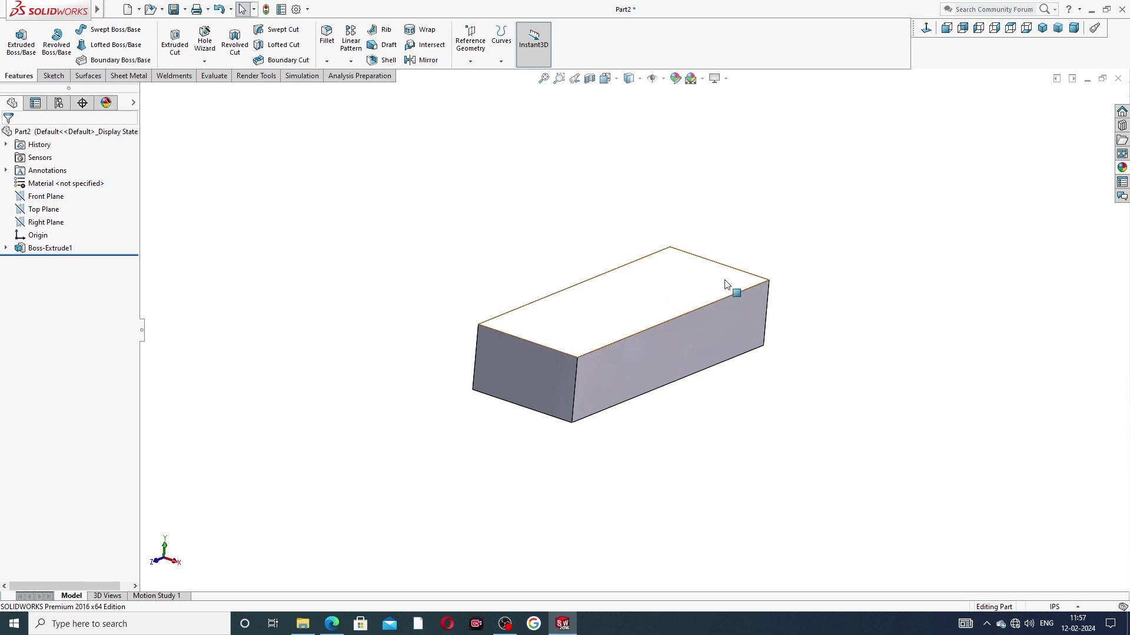
{"action": "left_click", "coordinate": [1124, 168]}
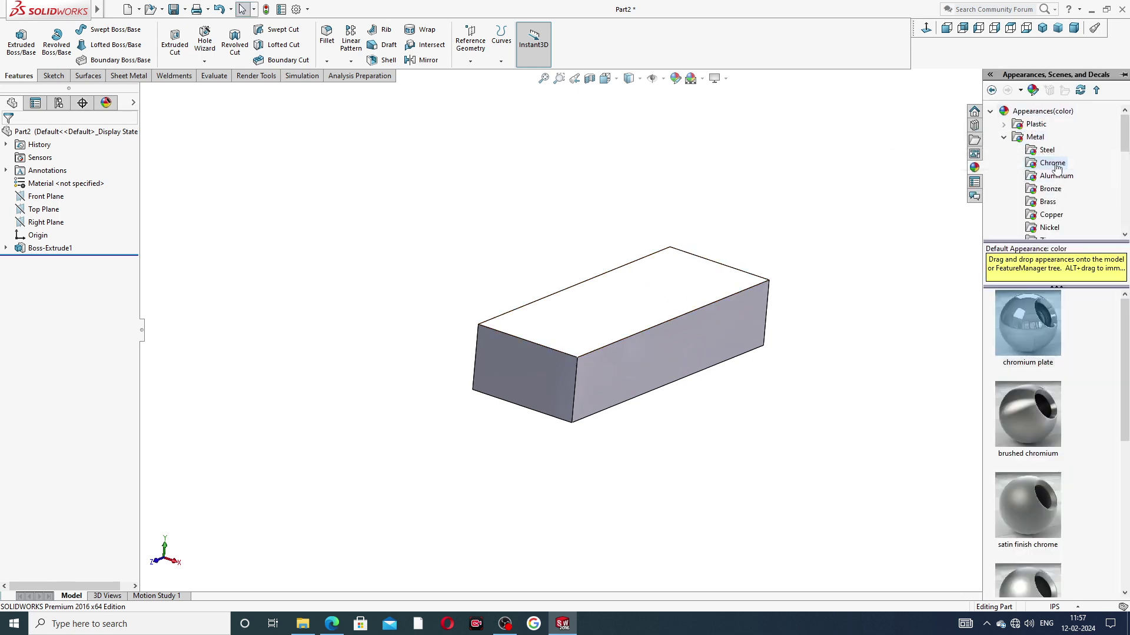
{"action": "left_click", "coordinate": [1053, 229]}
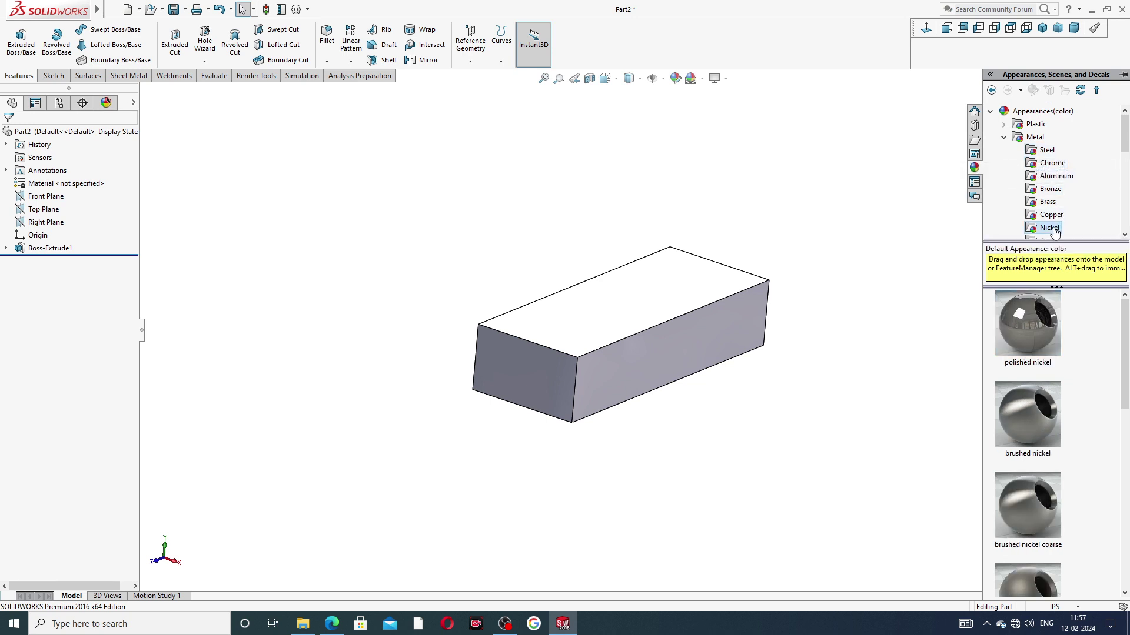
{"action": "left_click_drag", "start_coordinate": [1036, 317], "coordinate": [535, 343]}
{"action": "mouse_move", "coordinate": [708, 302]}
{"action": "middle_mouse_down"}
{"action": "mouse_move", "coordinate": [673, 279]}
{"action": "mouse_move", "coordinate": [682, 300]}
{"action": "middle_mouse_up"}
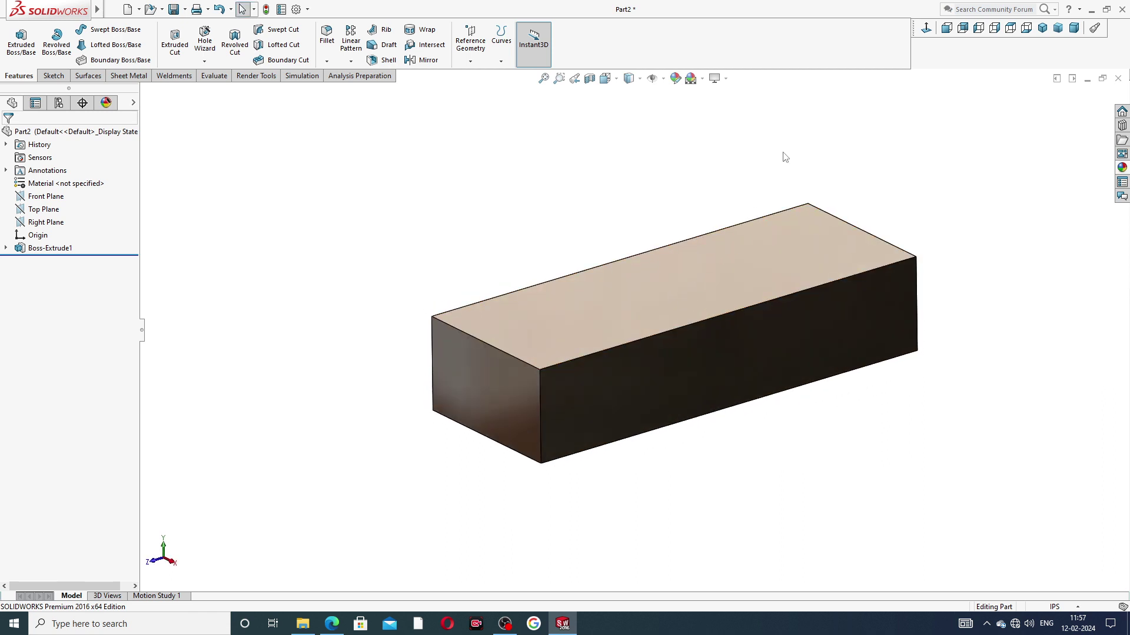
Check the PDF drawing, then start a sketch on the block's long left side face and view it normal to the sketch
{"action": "left_click", "coordinate": [332, 624]}
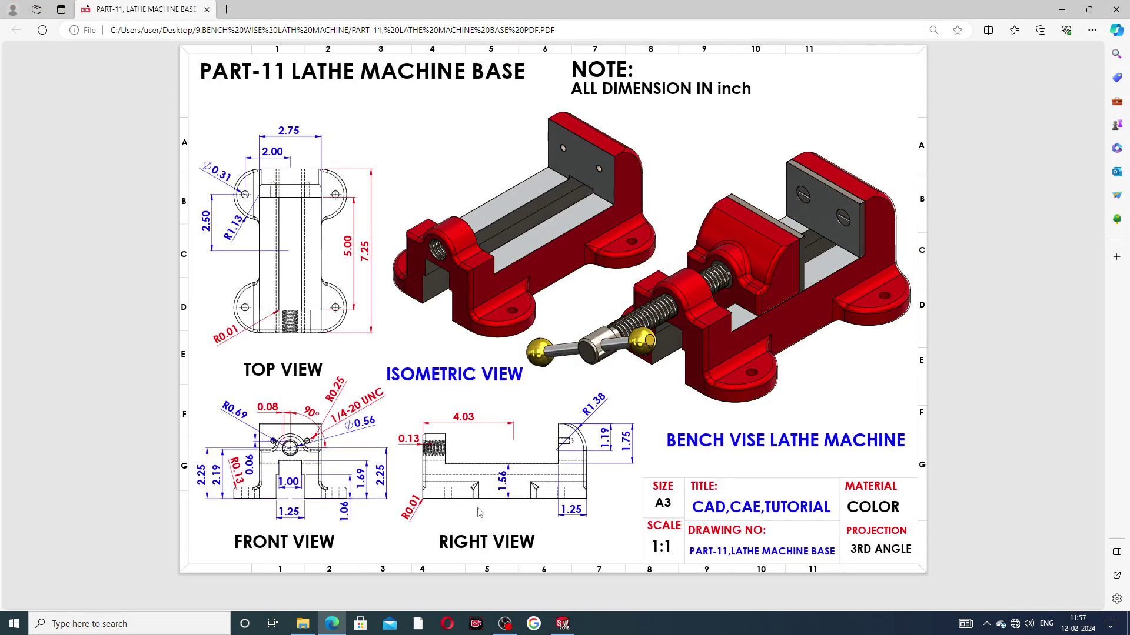
{"action": "left_click", "coordinate": [563, 624]}
{"action": "middle_click_drag", "start_coordinate": [634, 383], "coordinate": [680, 331]}
{"action": "left_click", "coordinate": [679, 331]}
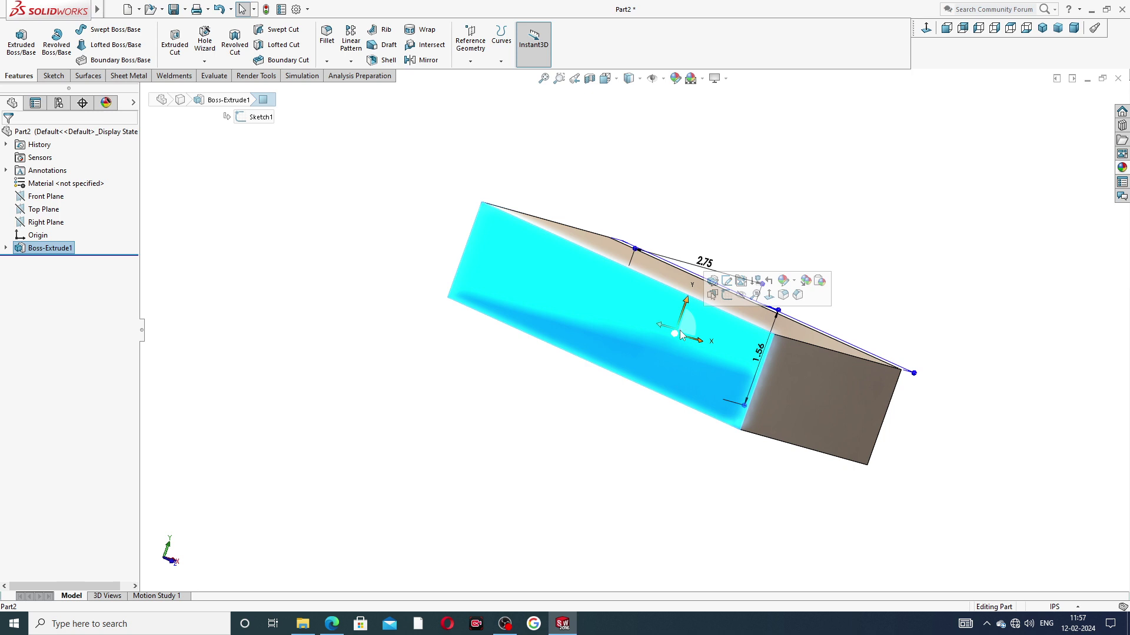
{"action": "left_click", "coordinate": [730, 299]}
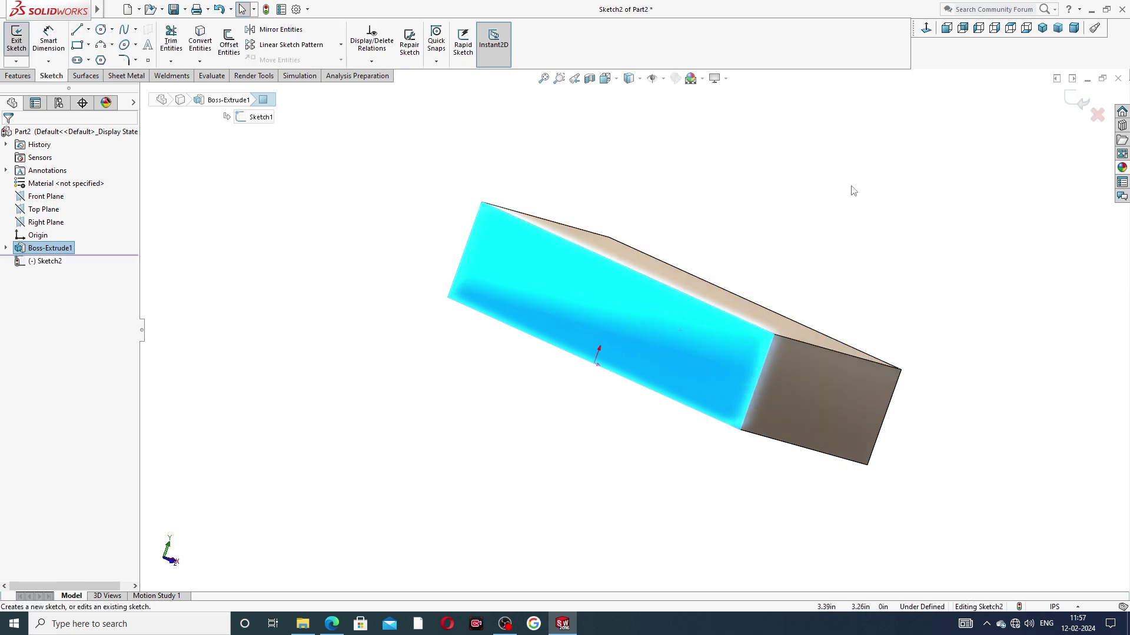
{"action": "left_click", "coordinate": [926, 30]}
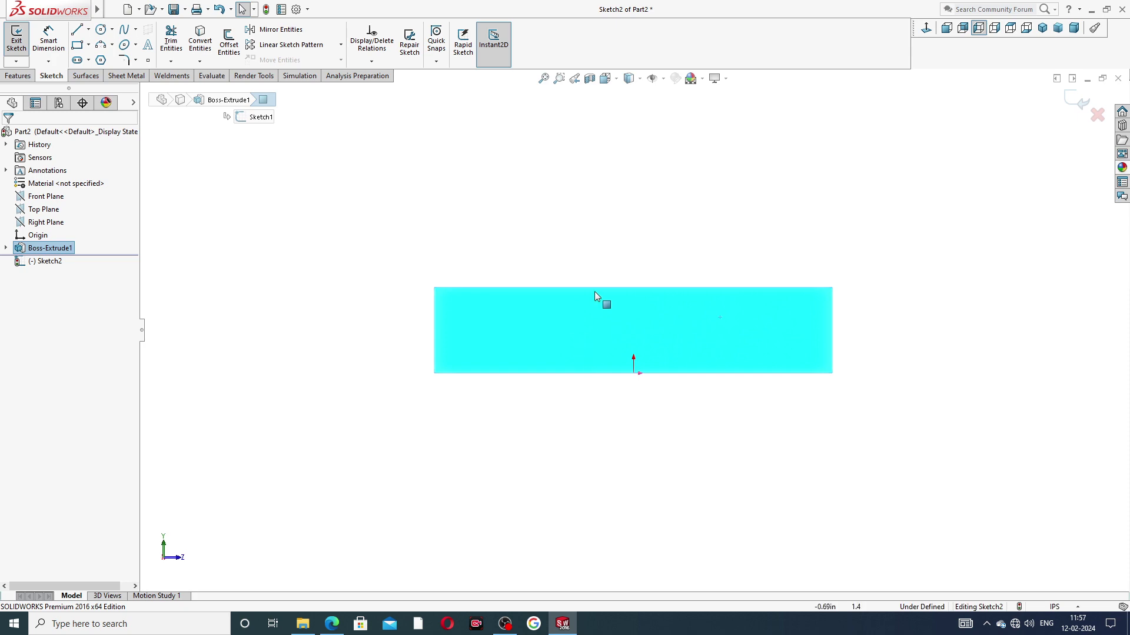
{"action": "scroll", "coordinate": [585, 287], "scroll_direction": "down", "scroll_amount": 1}
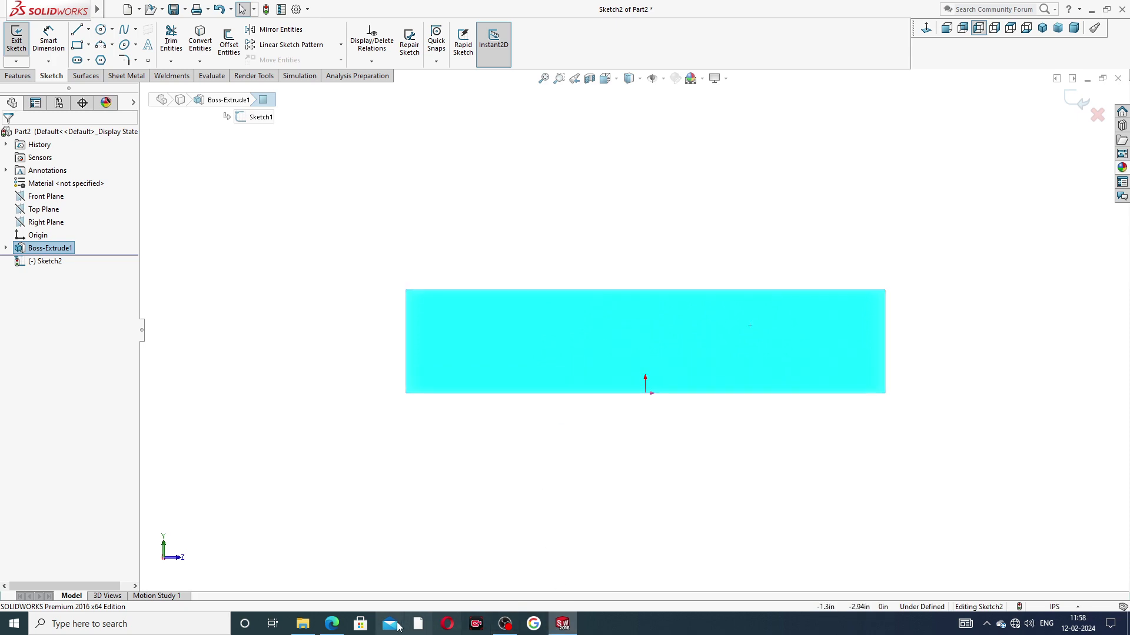
Check the raised jaw's profile dimensions in the right view of the PDF drawing, then return to the SOLIDWORKS sketch
{"action": "left_click", "coordinate": [331, 624]}
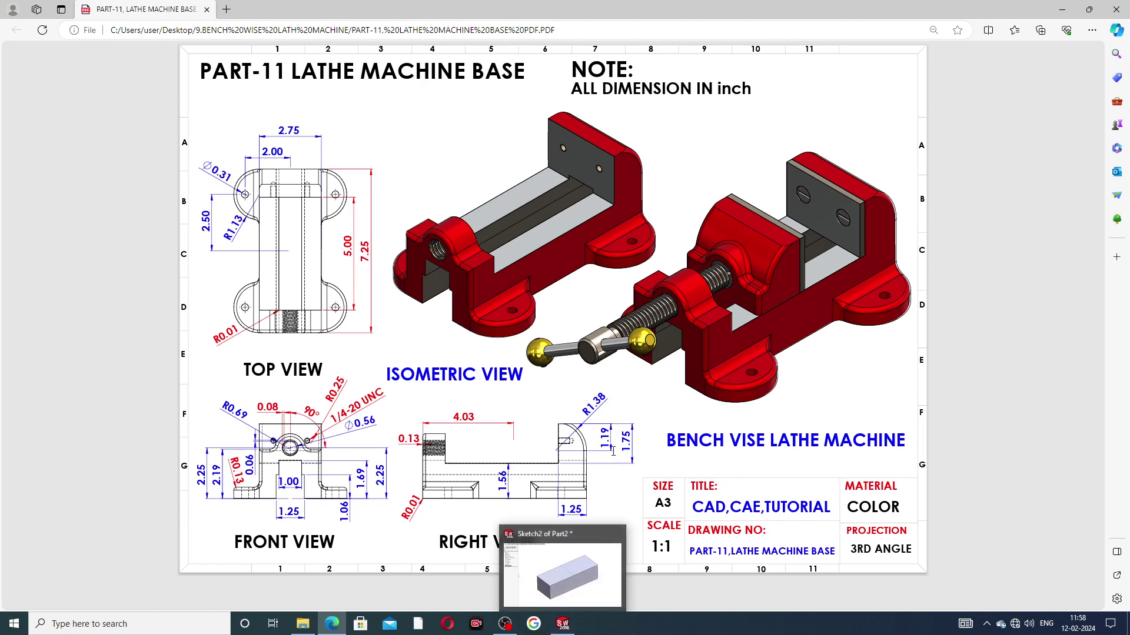
{"action": "left_click", "coordinate": [563, 625]}
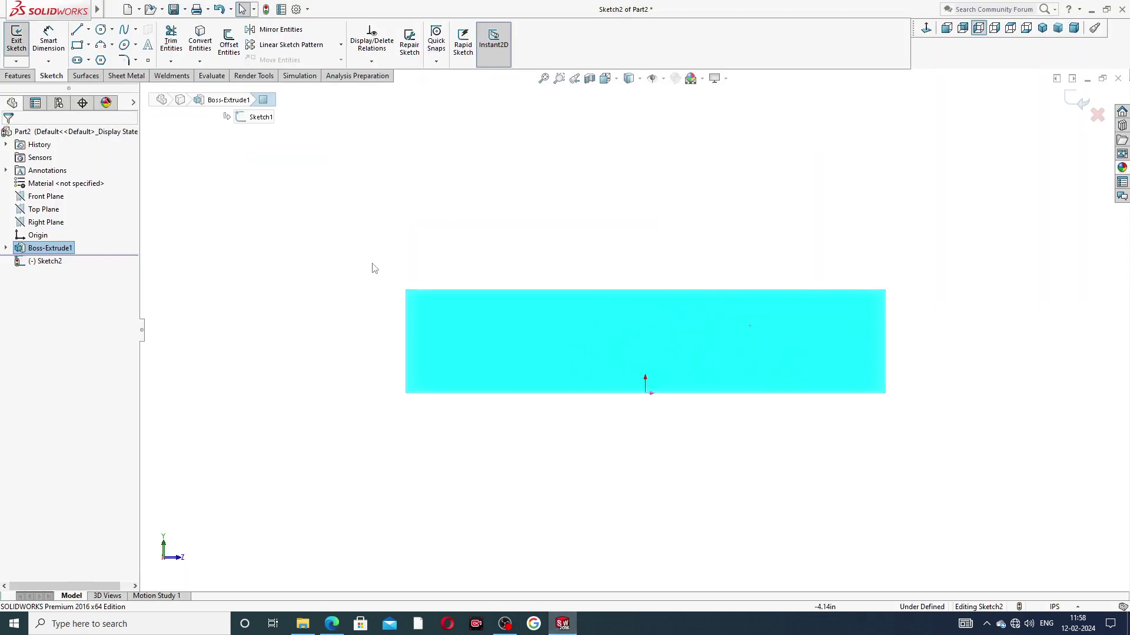
{"action": "left_click", "coordinate": [49, 40]}
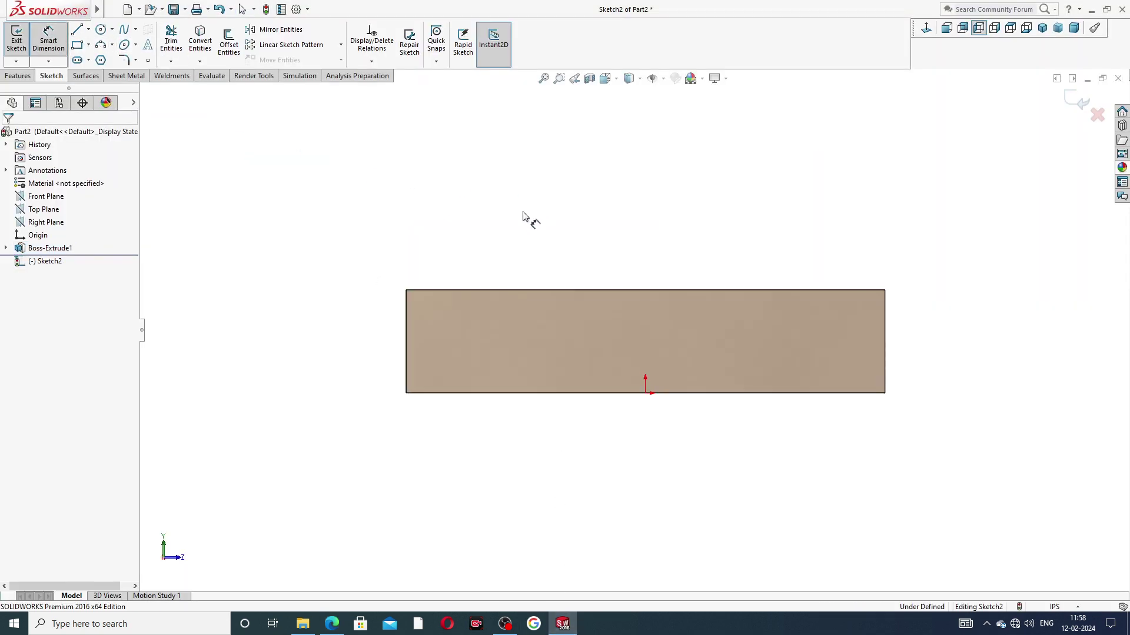
{"action": "scroll", "coordinate": [500, 244], "scroll_direction": "down", "scroll_amount": 2}
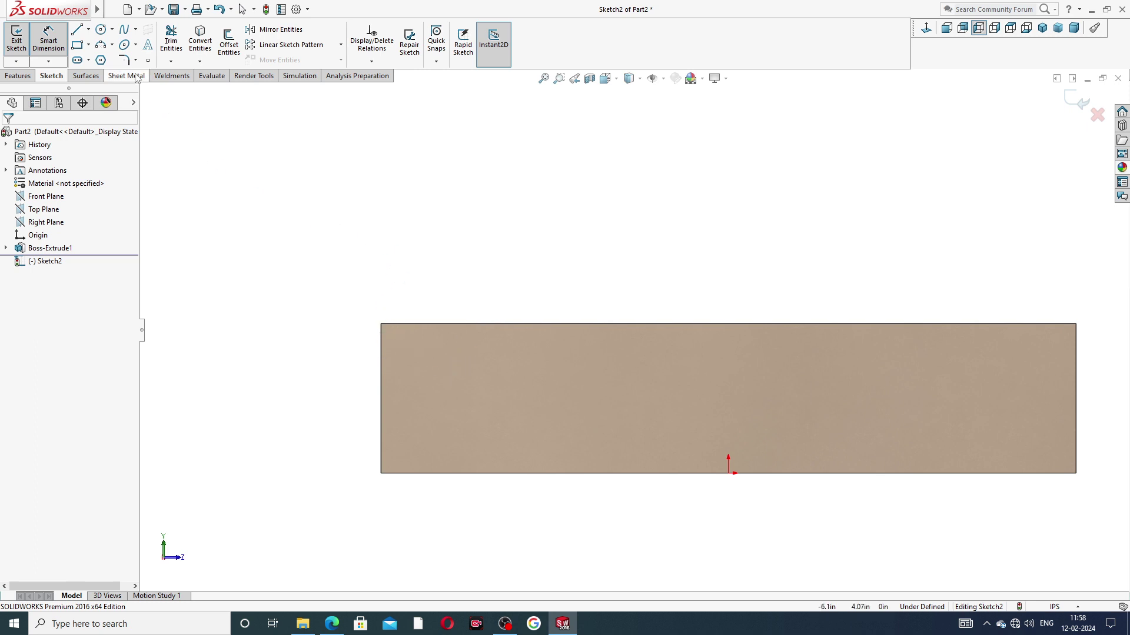
{"action": "left_click", "coordinate": [49, 40]}
Sketch a closed jaw profile on the block's top-left corner with a base about 1.72 in wide and an arc of about 1.04 in radius
{"action": "left_click", "coordinate": [78, 30]}
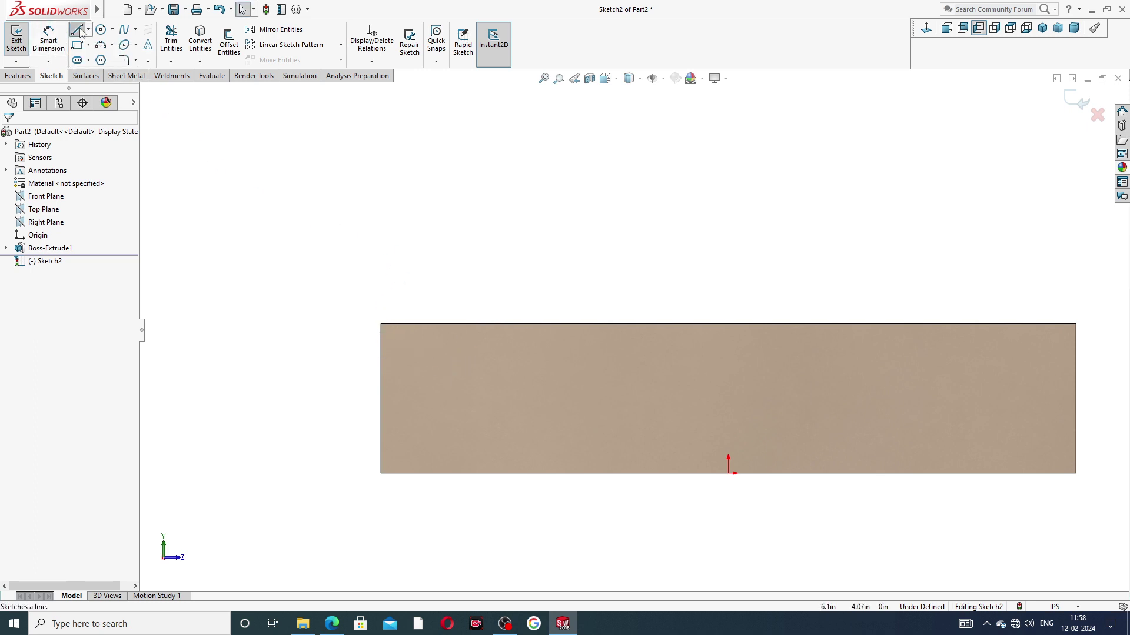
{"action": "left_click", "coordinate": [380, 325]}
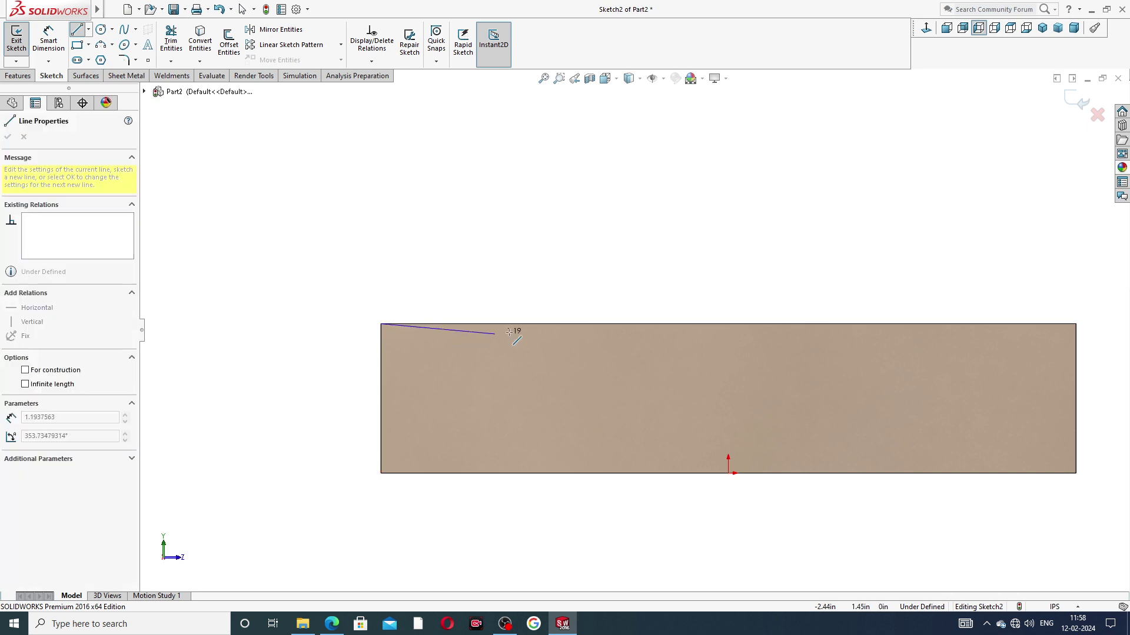
{"action": "left_click", "coordinate": [545, 324]}
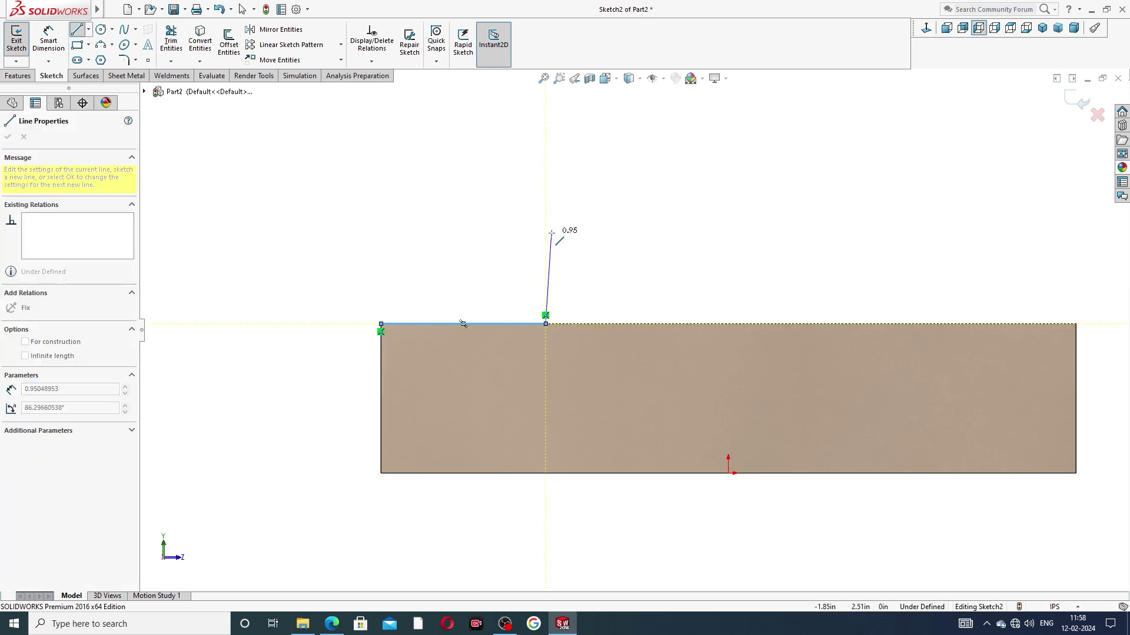
{"action": "left_click", "coordinate": [546, 130]}
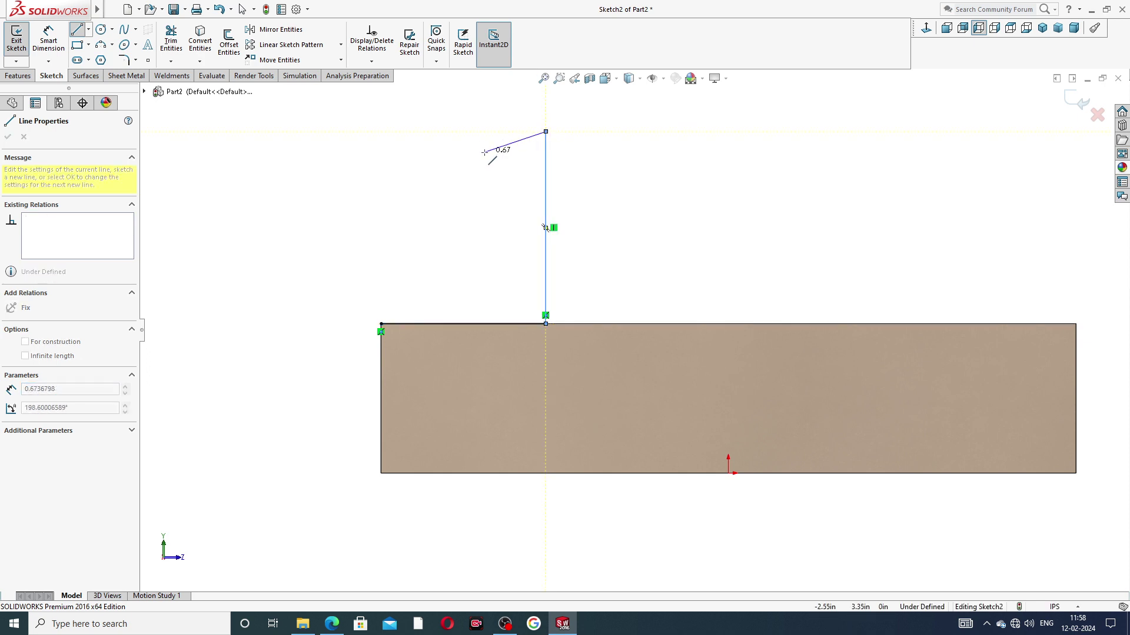
{"action": "left_click", "coordinate": [476, 131]}
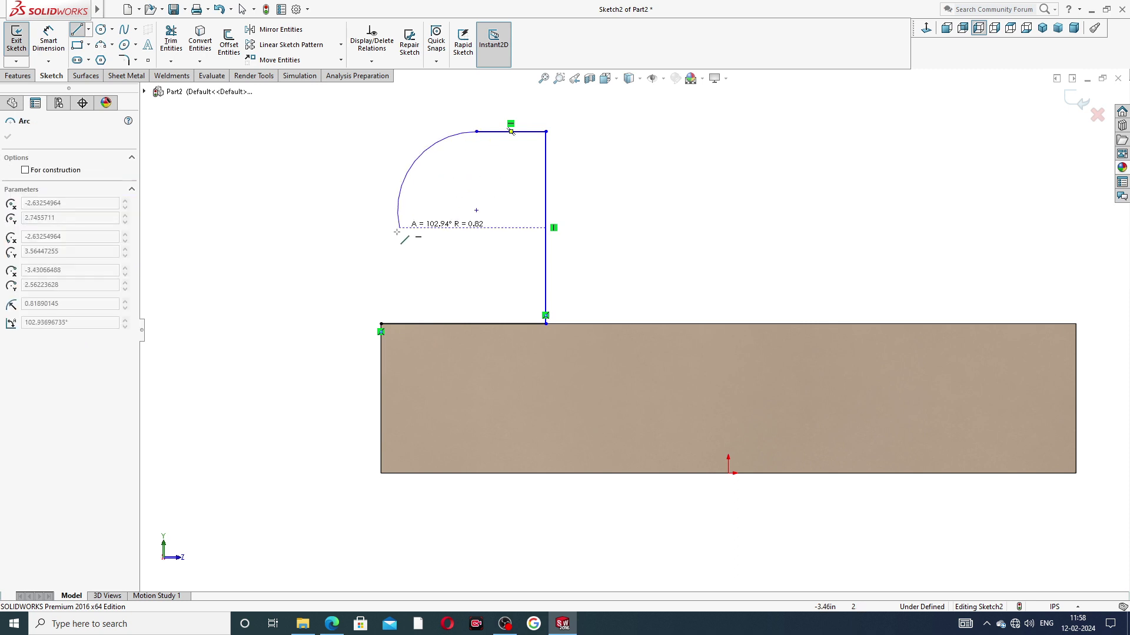
{"action": "left_click", "coordinate": [382, 261]}
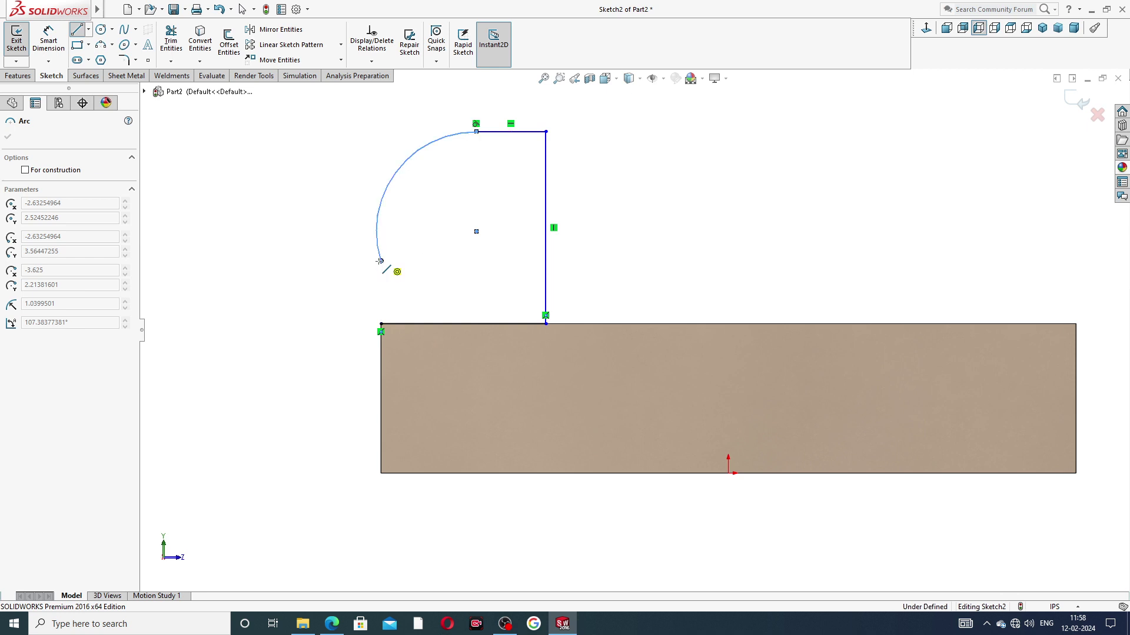
{"action": "left_click", "coordinate": [382, 324]}
{"action": "right_click", "coordinate": [465, 212]}
{"action": "left_click", "coordinate": [488, 221]}
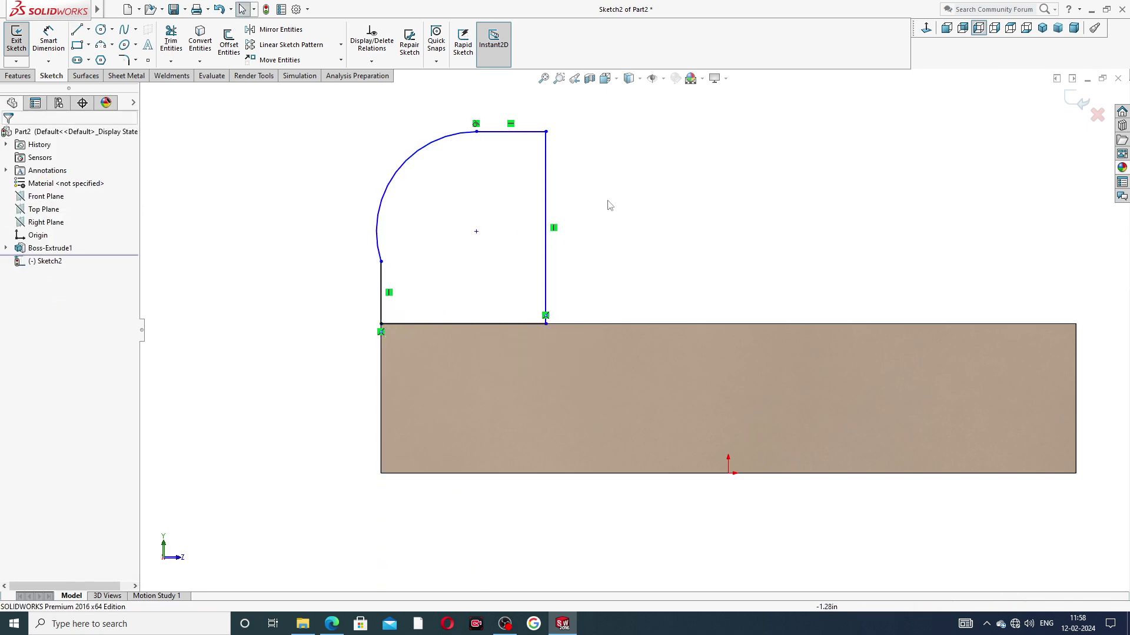
Add a tangent relation between the profile's arc and the short vertical line on its left side
{"action": "scroll", "coordinate": [628, 179], "scroll_direction": "up", "scroll_amount": 2}
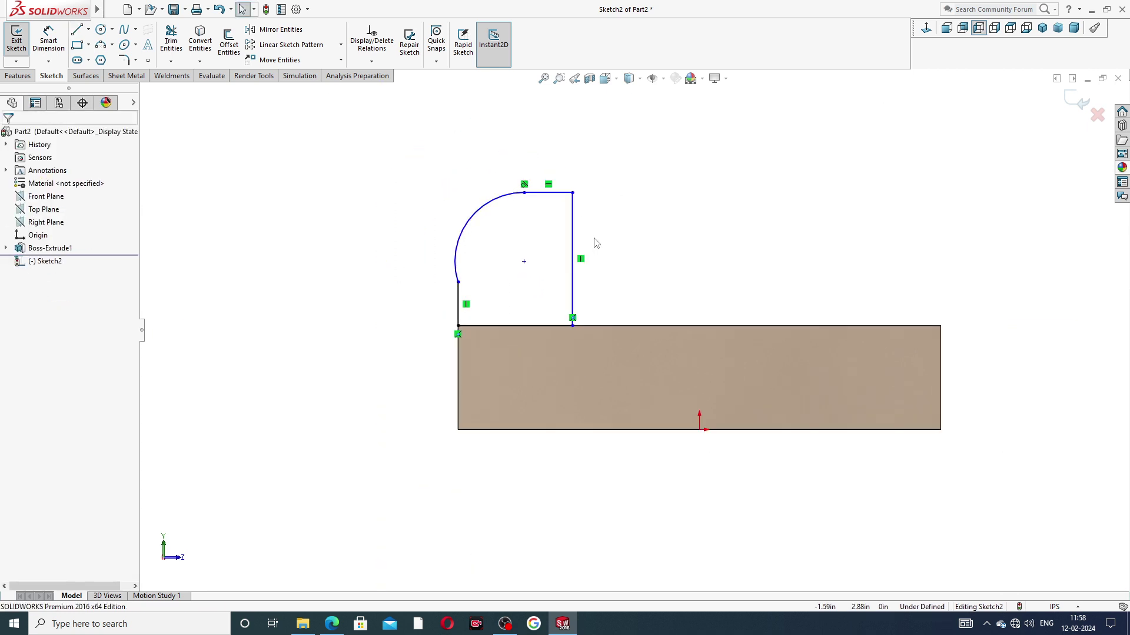
{"action": "scroll", "coordinate": [596, 242], "scroll_direction": "down", "scroll_amount": 1}
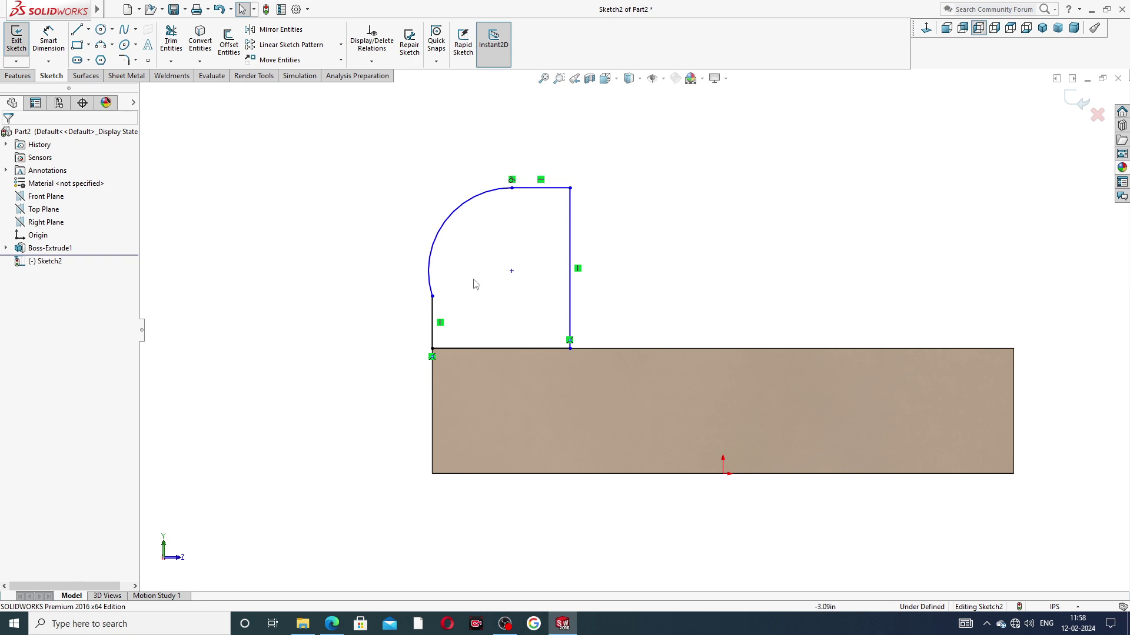
{"action": "left_click", "coordinate": [431, 293]}
{"action": "left_click", "coordinate": [433, 312], "text": "ctrl"}
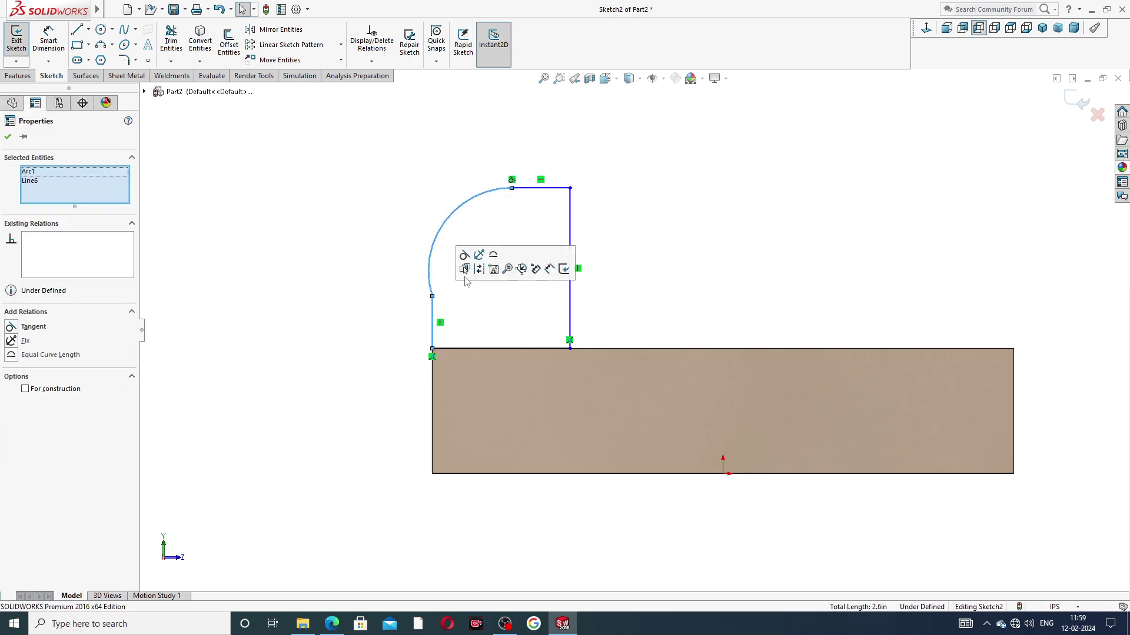
{"action": "left_click", "coordinate": [464, 254]}
{"action": "left_click", "coordinate": [641, 242]}
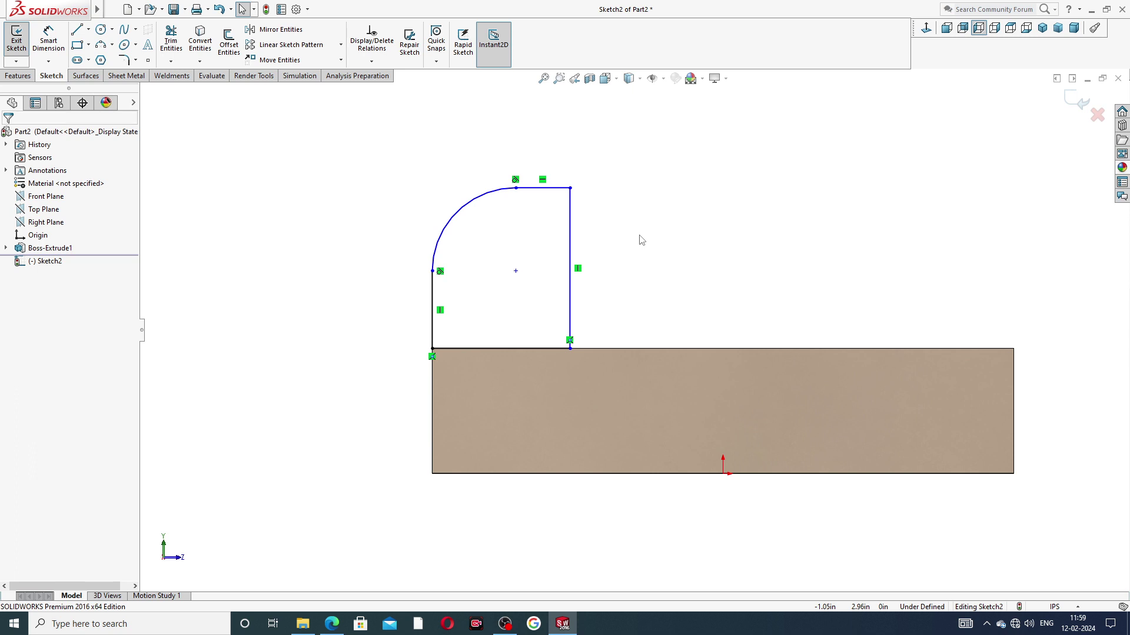
Dimension the profile's arc with a radius of 1.38 in
{"action": "left_click", "coordinate": [48, 41]}
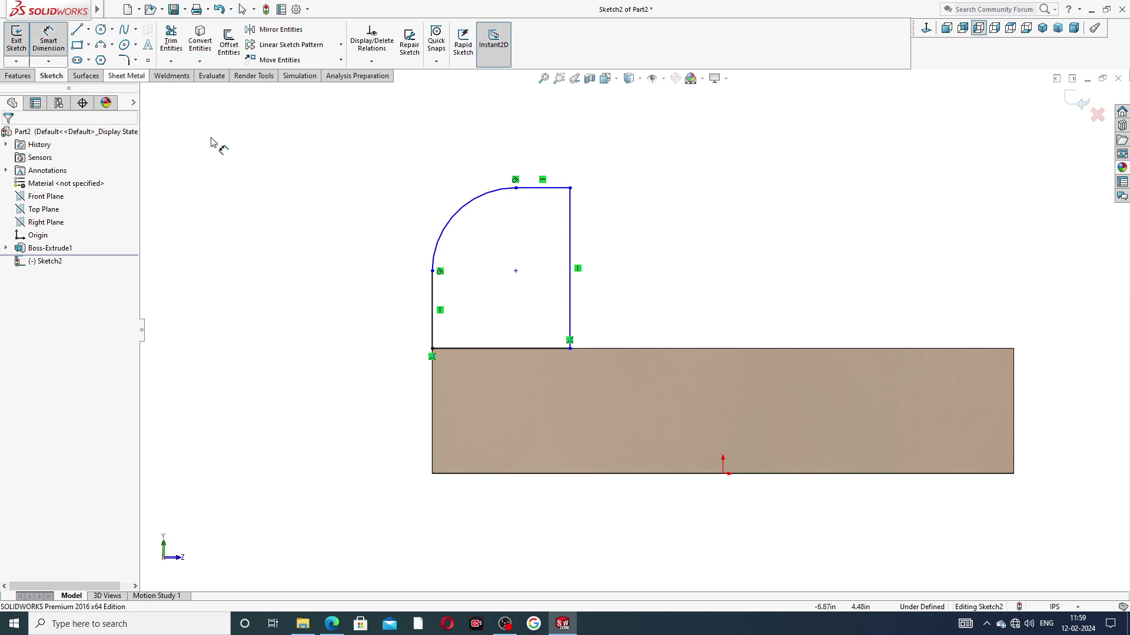
{"action": "left_click", "coordinate": [464, 205]}
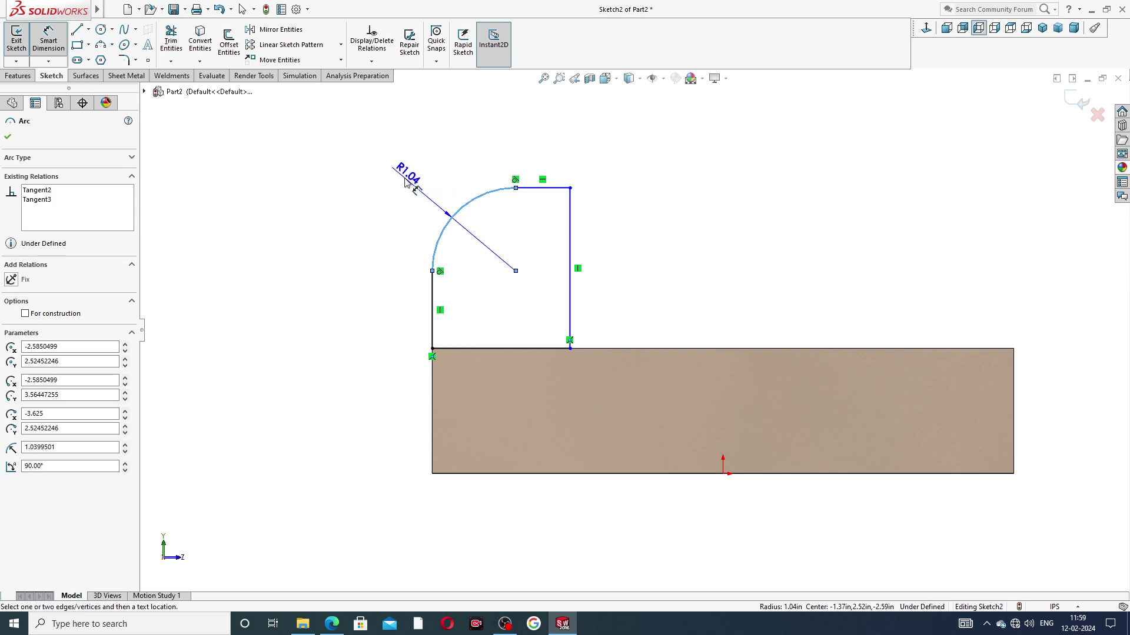
{"action": "left_click", "coordinate": [405, 182]}
{"action": "type", "text": "1"}
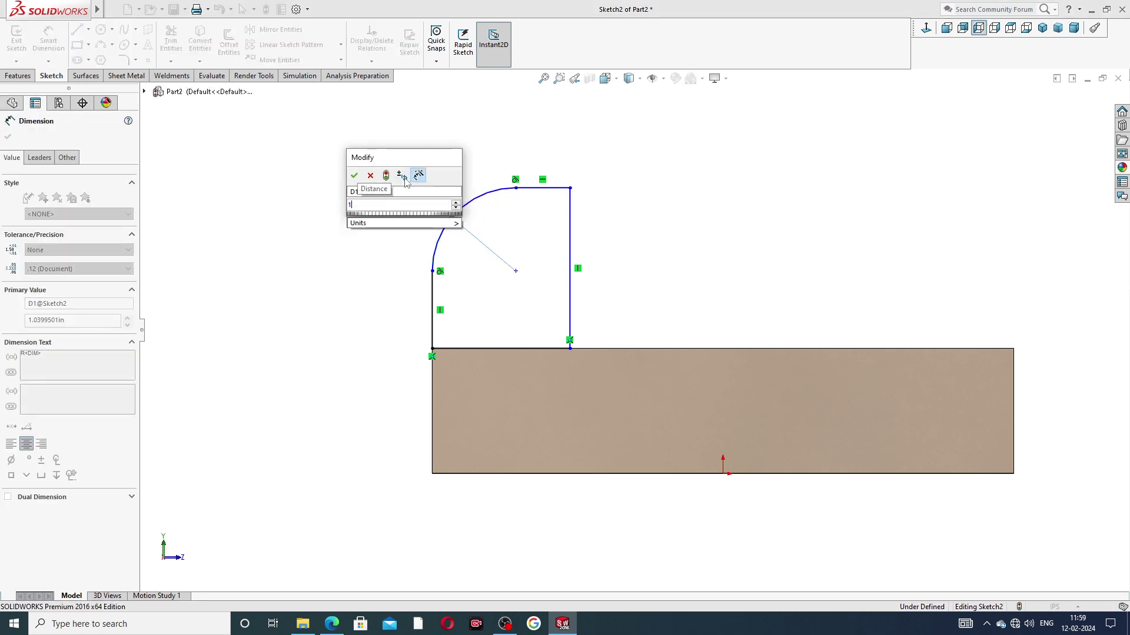
{"action": "type", "text": "."}
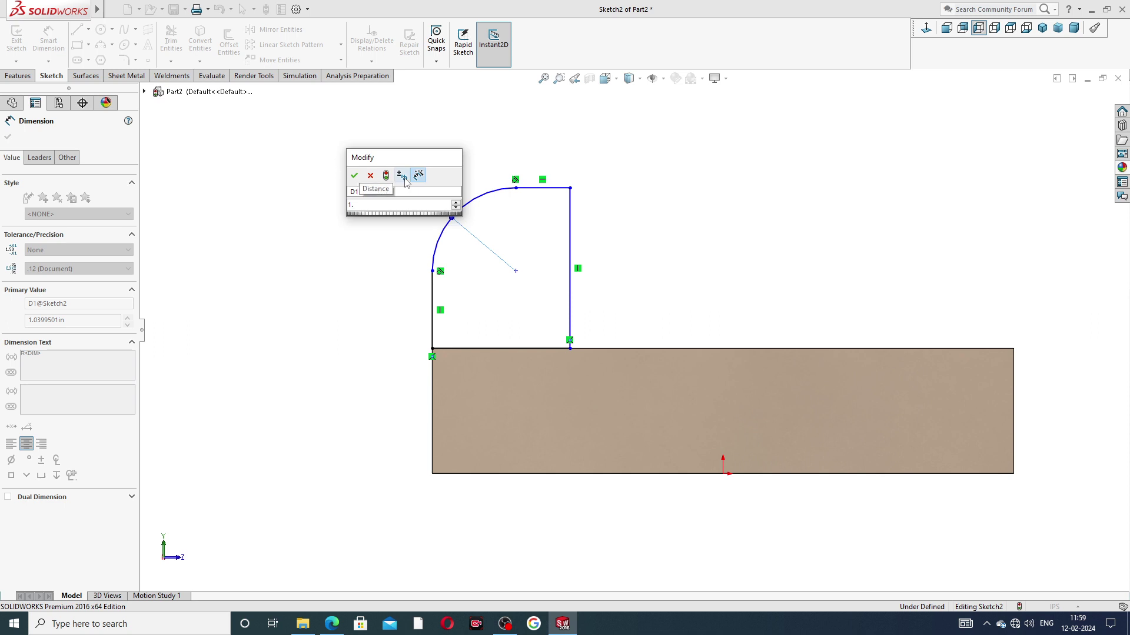
{"action": "type", "text": "38"}
{"action": "key", "text": "Return"}
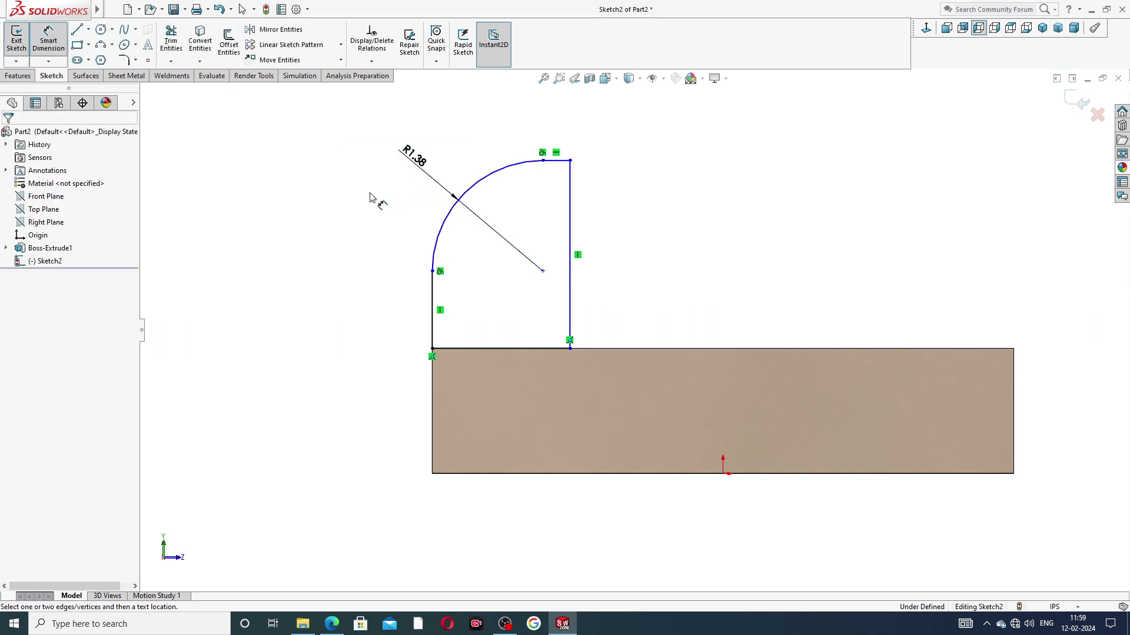
Dimension the profile's right vertical line at 1.75 in
{"action": "left_click", "coordinate": [570, 209]}
{"action": "left_click", "coordinate": [619, 240]}
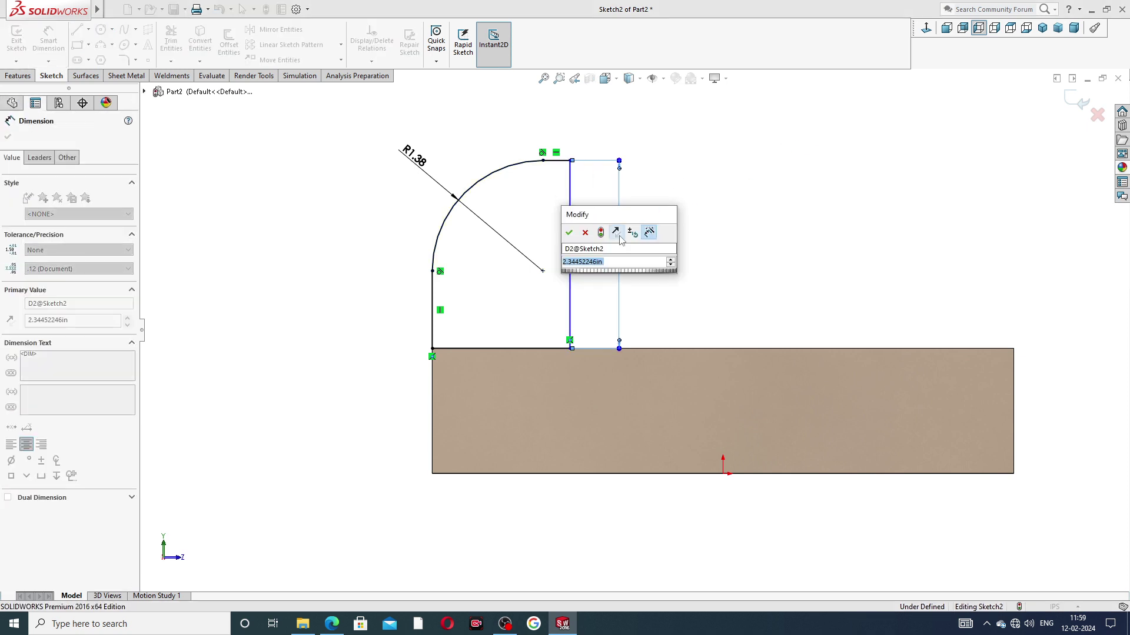
{"action": "type", "text": "1."}
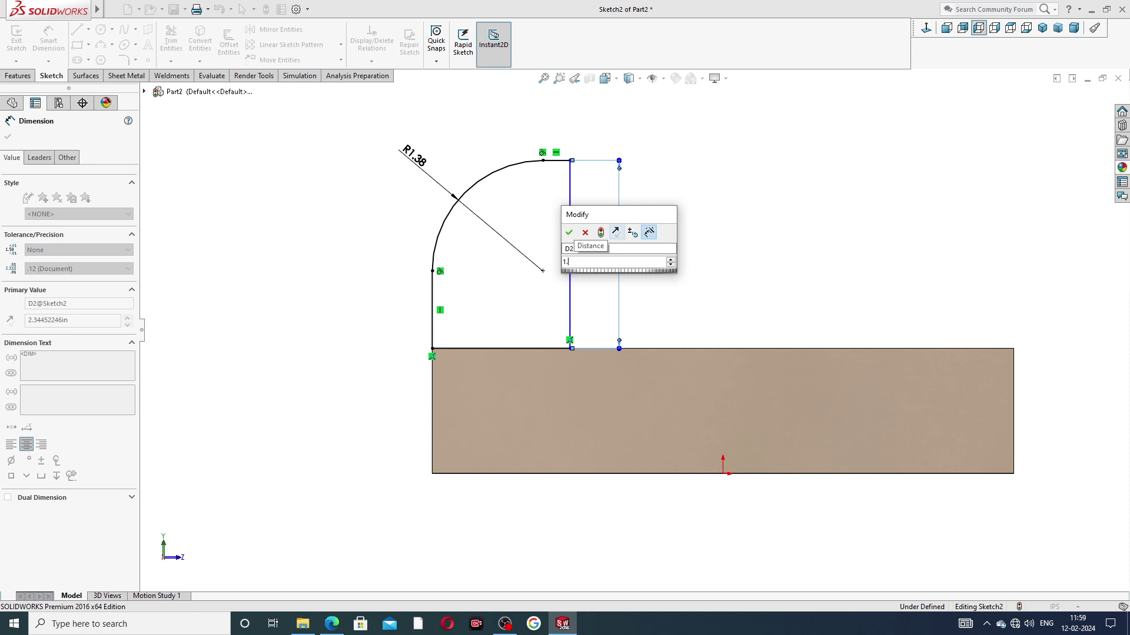
{"action": "type", "text": "75"}
{"action": "key", "text": "Return"}
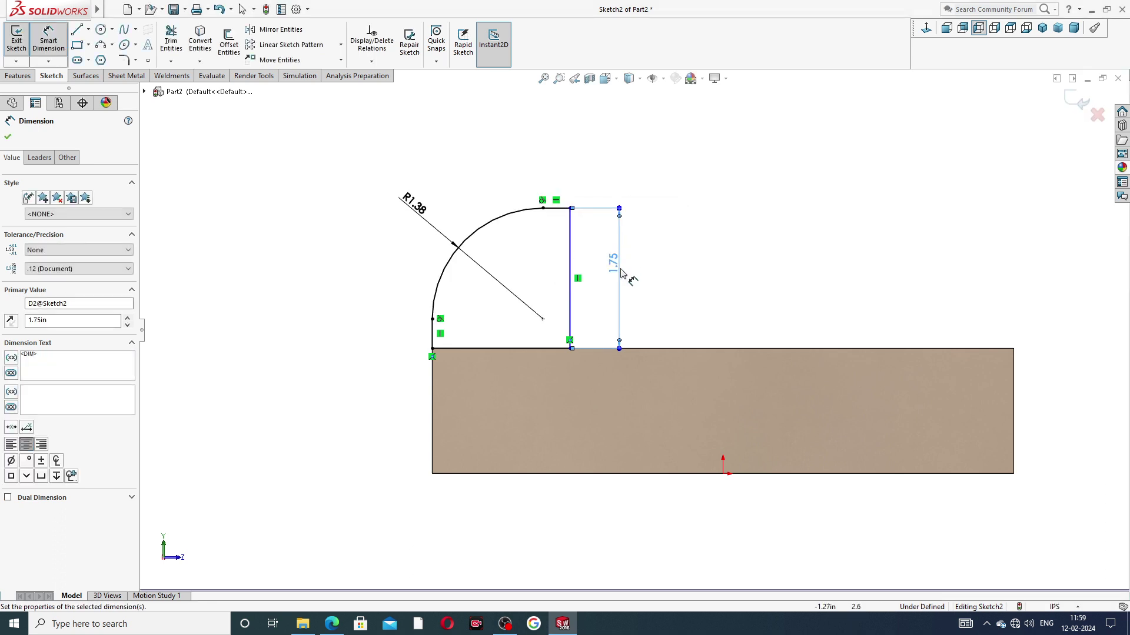
Dimension the profile's base line at 1.25 in and exit Smart Dimension
{"action": "left_click", "coordinate": [534, 350]}
{"action": "left_click", "coordinate": [519, 381]}
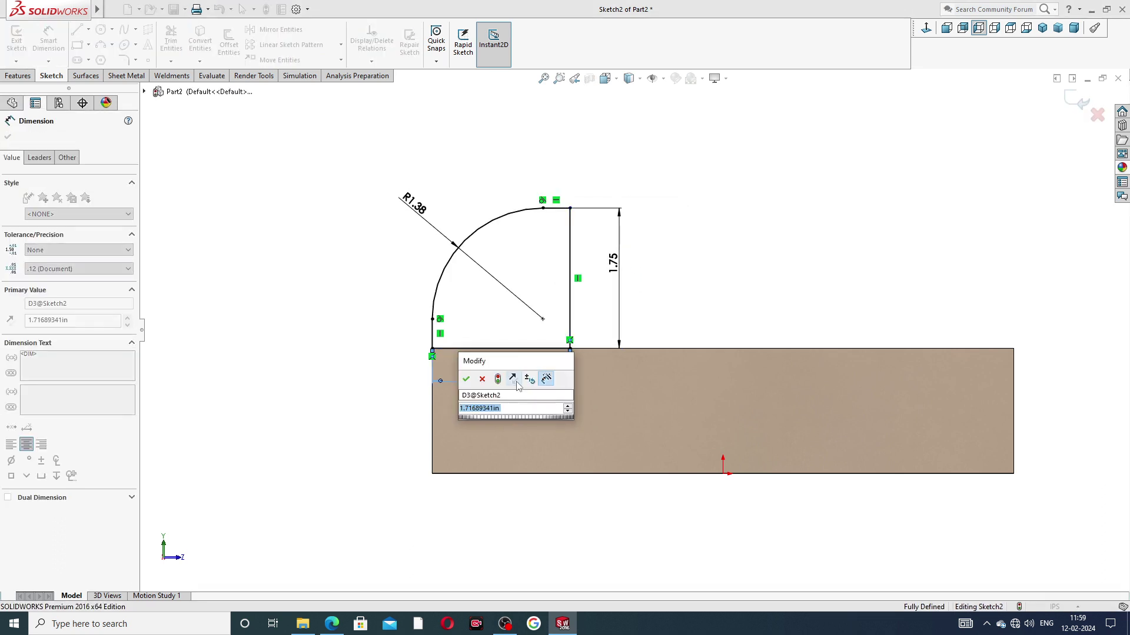
{"action": "type", "text": "1."}
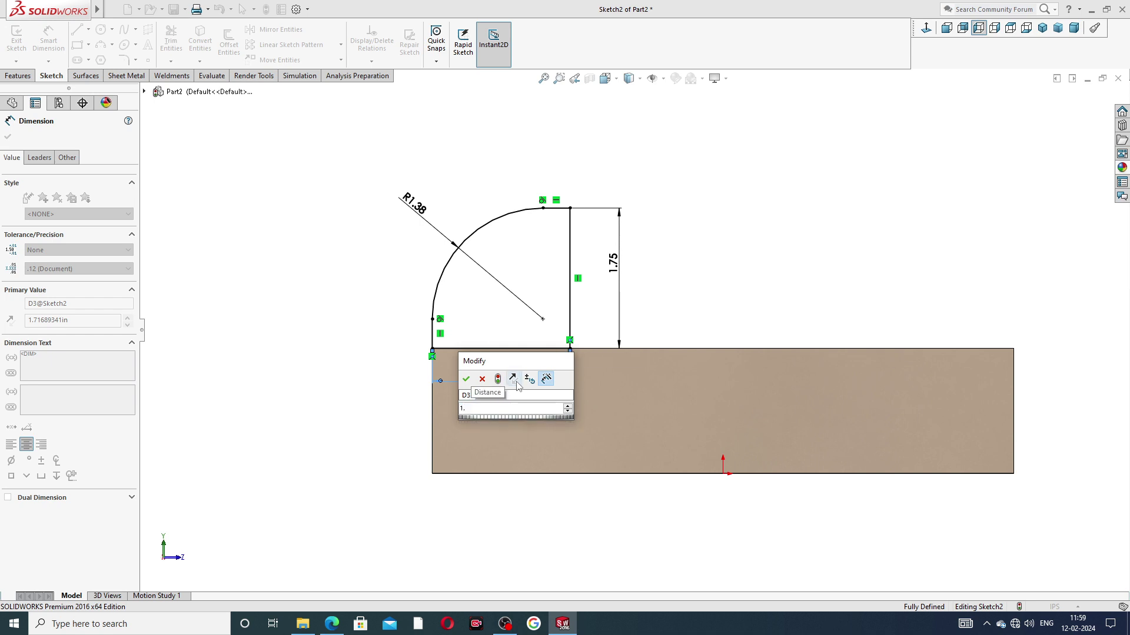
{"action": "type", "text": "25"}
{"action": "key", "text": "Return"}
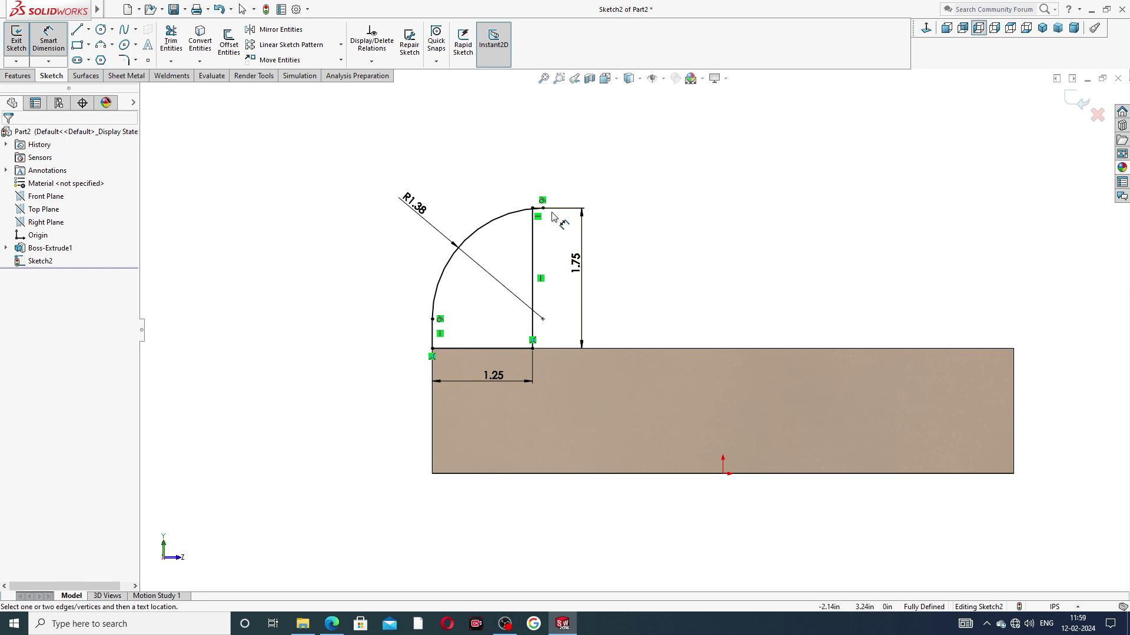
{"action": "right_click", "coordinate": [666, 176]}
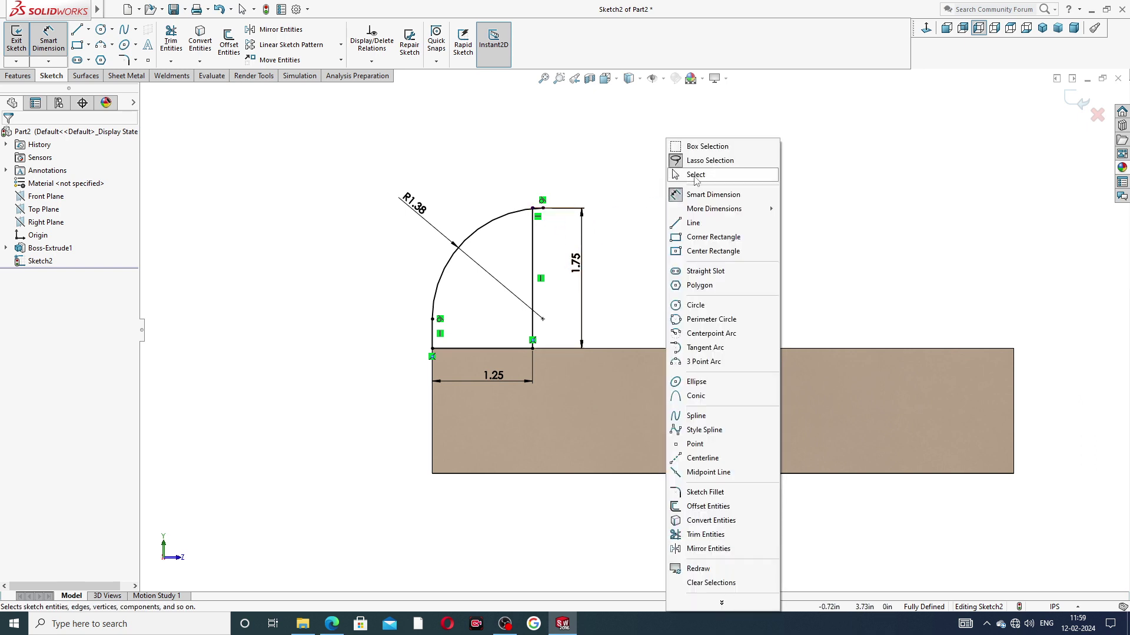
{"action": "left_click", "coordinate": [694, 175]}
Delete the tangent relation between the arc and the top line, then move their shared endpoint left of the right vertical line
{"action": "scroll", "coordinate": [549, 212], "scroll_direction": "down", "scroll_amount": 6}
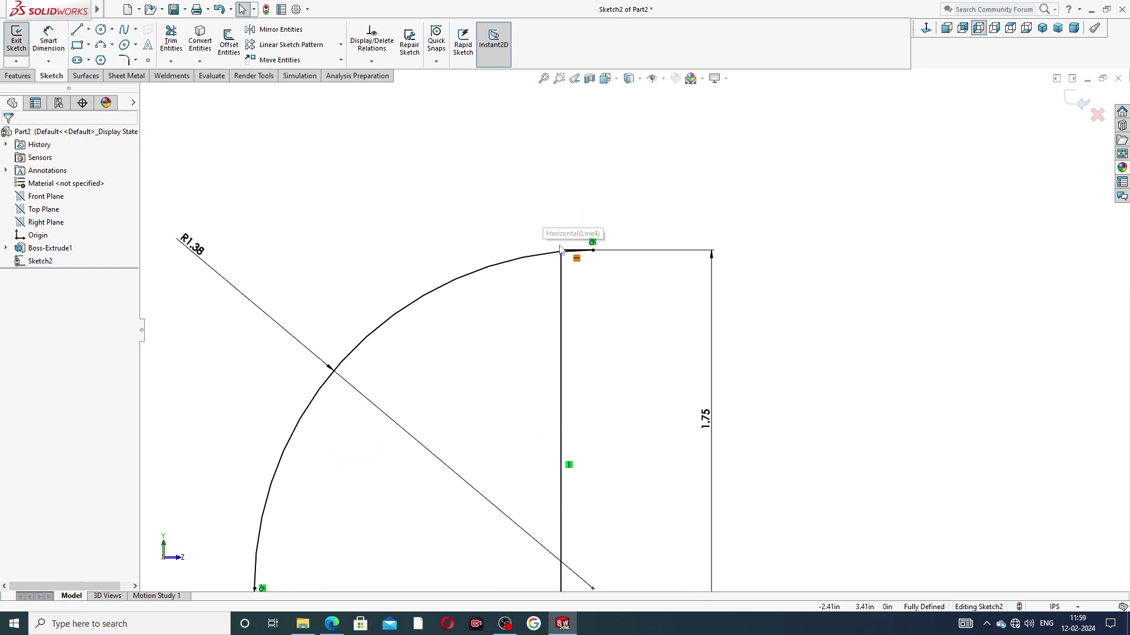
{"action": "left_click", "coordinate": [593, 243]}
{"action": "key", "text": "Delete"}
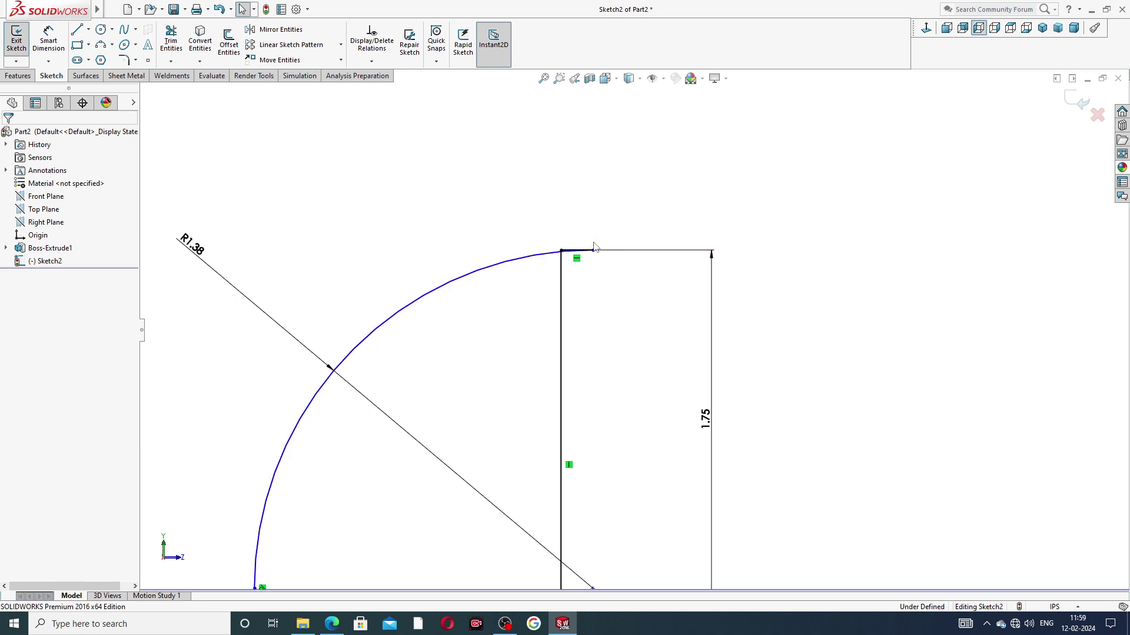
{"action": "left_click_drag", "start_coordinate": [596, 255], "coordinate": [518, 252]}
{"action": "left_click", "coordinate": [516, 202]}
{"action": "scroll", "coordinate": [544, 270], "scroll_direction": "up", "scroll_amount": 3}
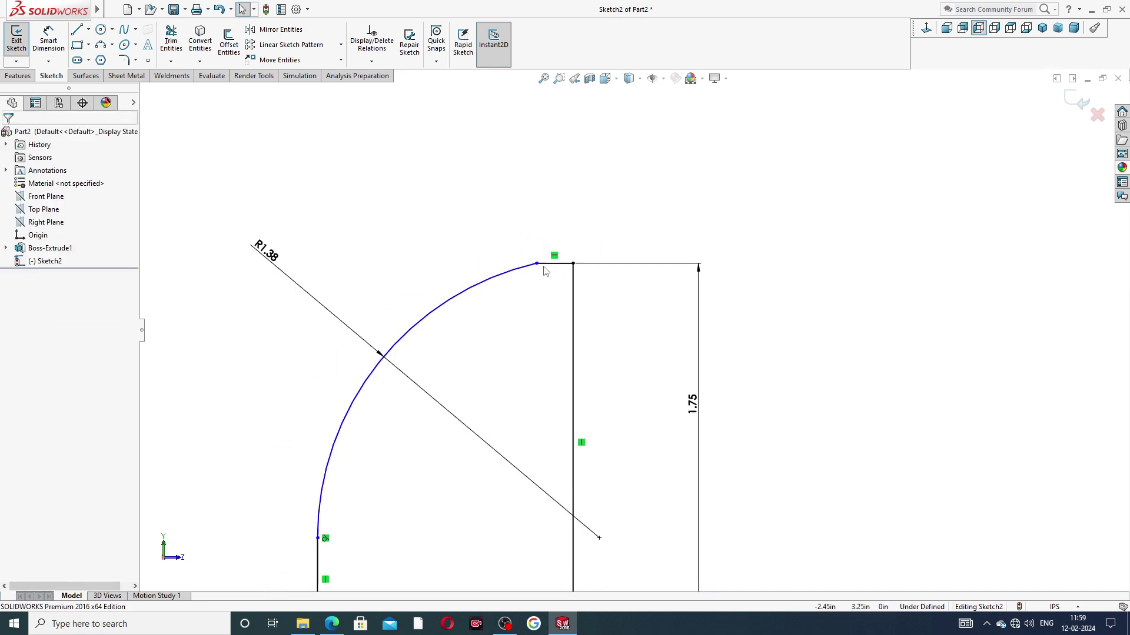
{"action": "left_click_drag", "start_coordinate": [572, 286], "coordinate": [542, 285]}
{"action": "left_click", "coordinate": [559, 220]}
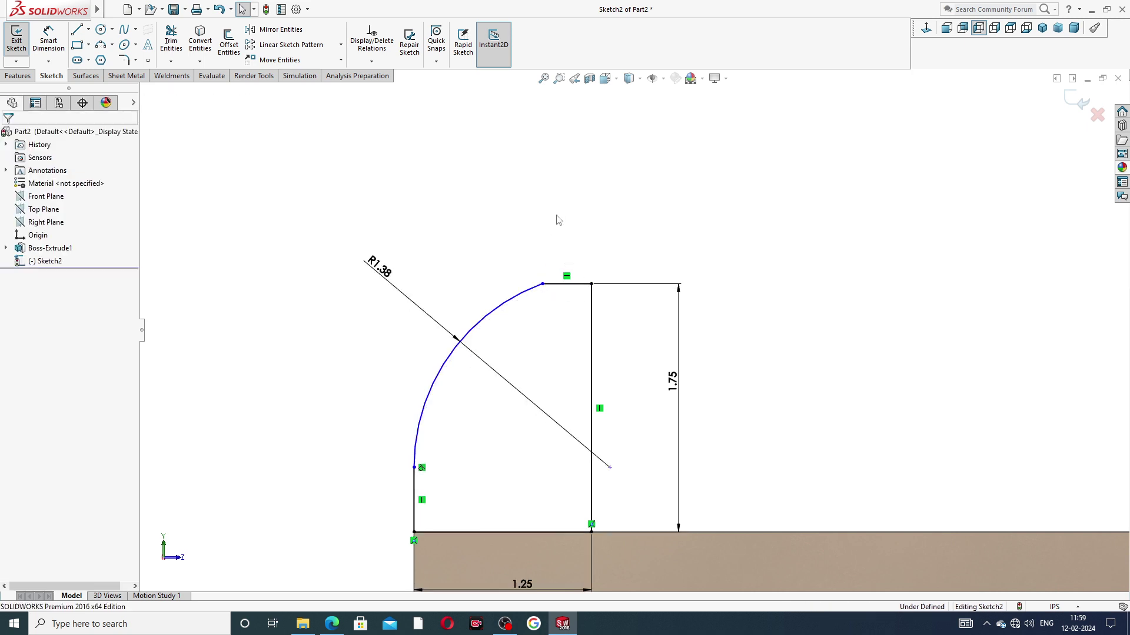
{"action": "left_click", "coordinate": [566, 283]}
{"action": "left_click", "coordinate": [745, 224]}
Dimension the vertical distance between the arc's center and the profile's top line at 1.19 in, then exit Smart Dimension
{"action": "left_click", "coordinate": [47, 41]}
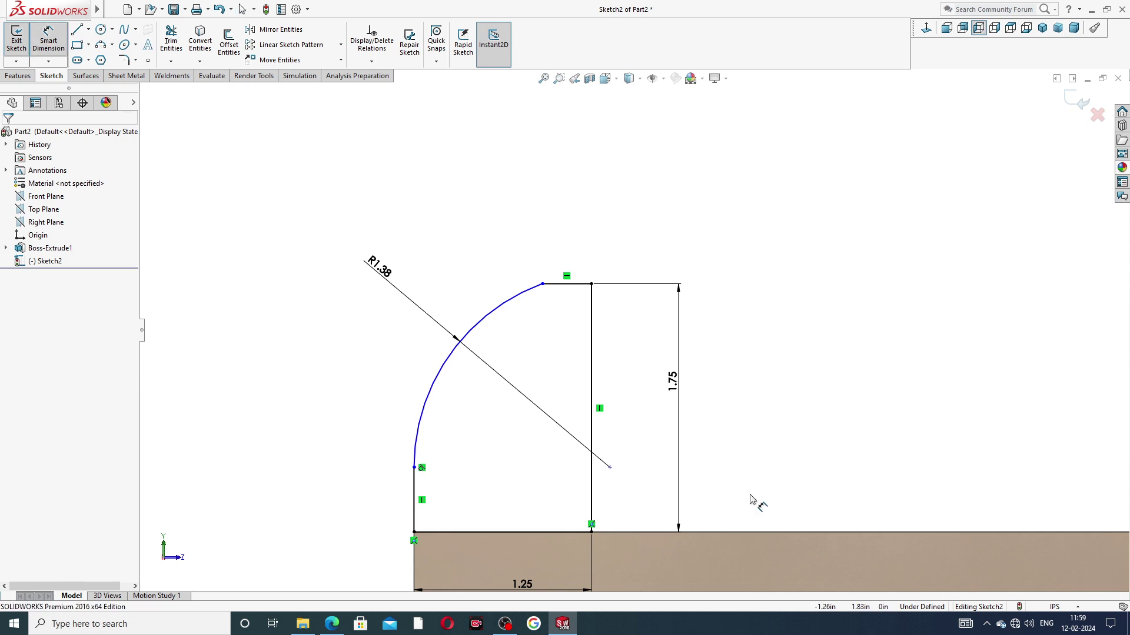
{"action": "left_click", "coordinate": [609, 467]}
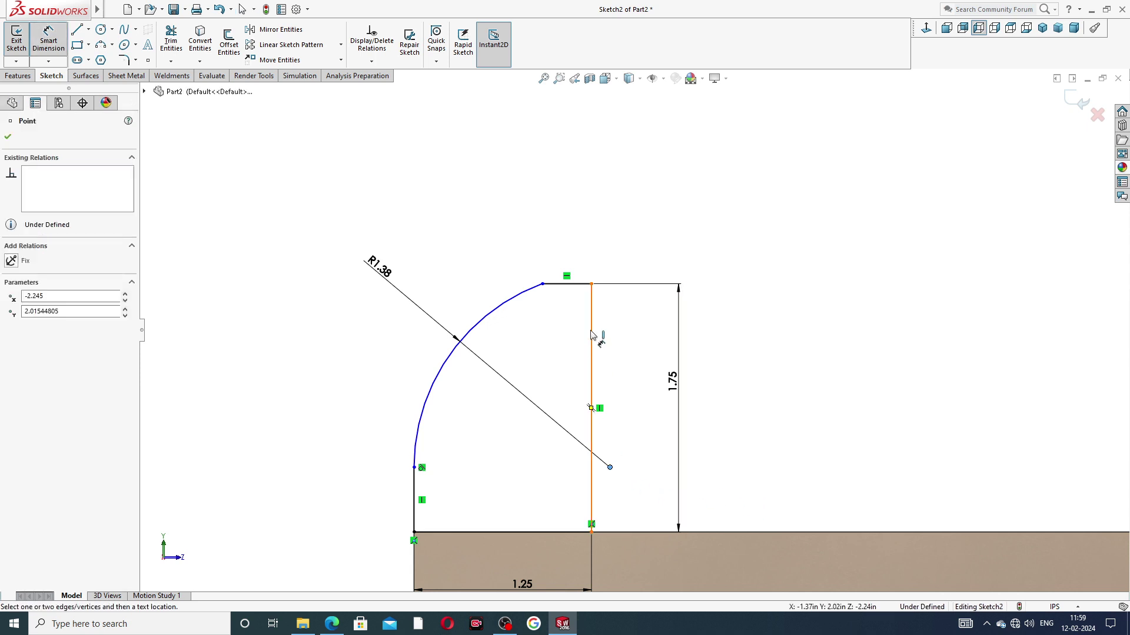
{"action": "left_click", "coordinate": [587, 285]}
{"action": "left_click", "coordinate": [625, 338]}
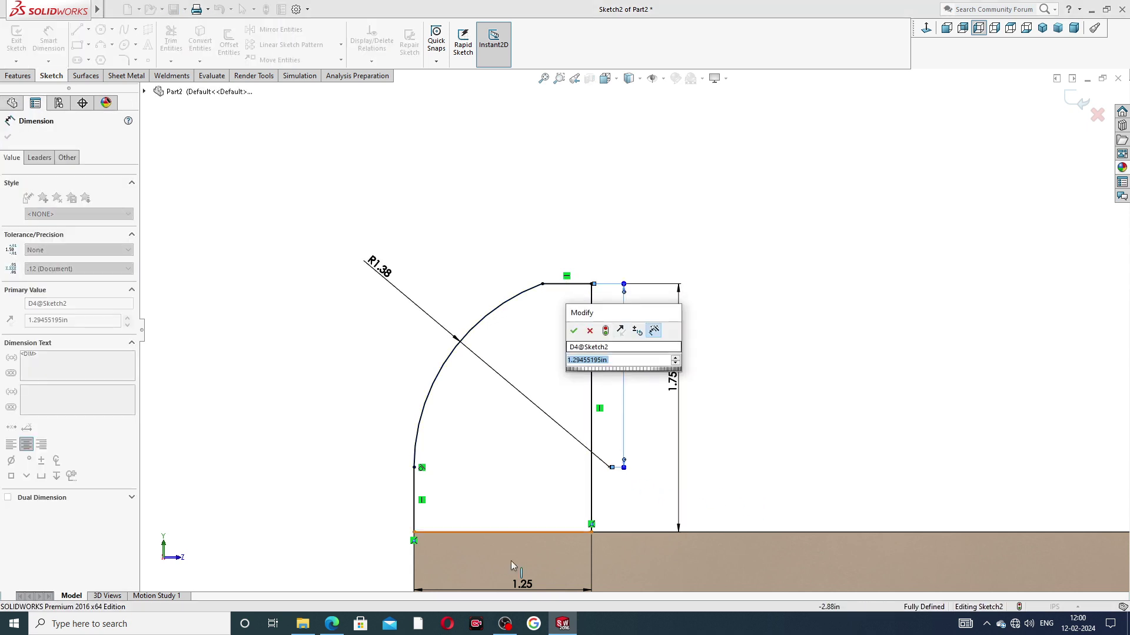
{"action": "left_click", "coordinate": [332, 624]}
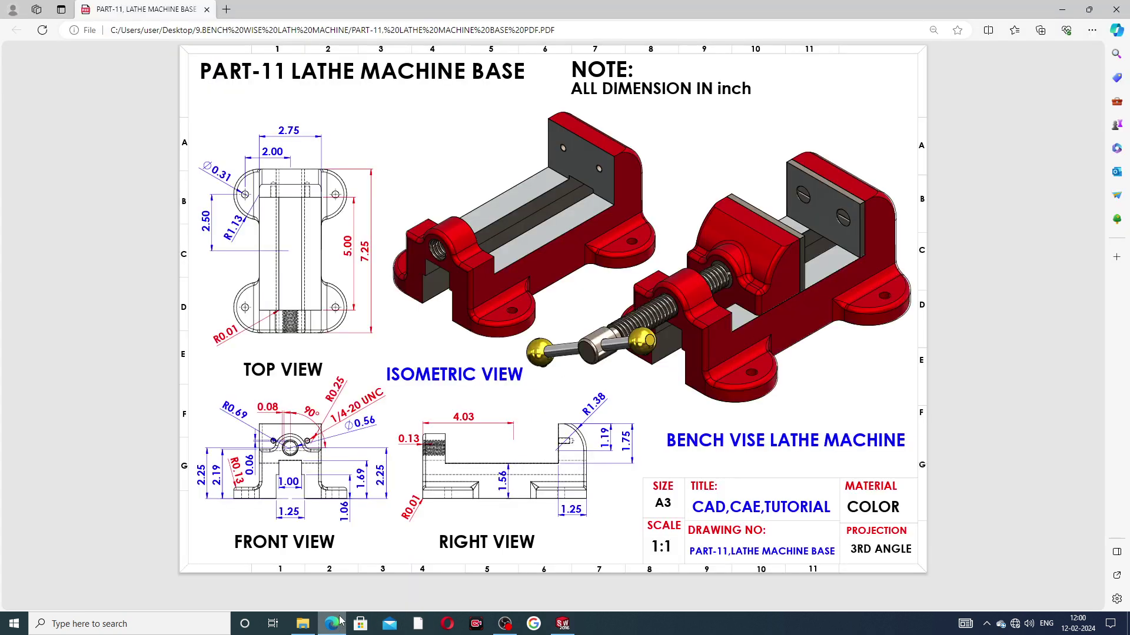
{"action": "left_click", "coordinate": [340, 622]}
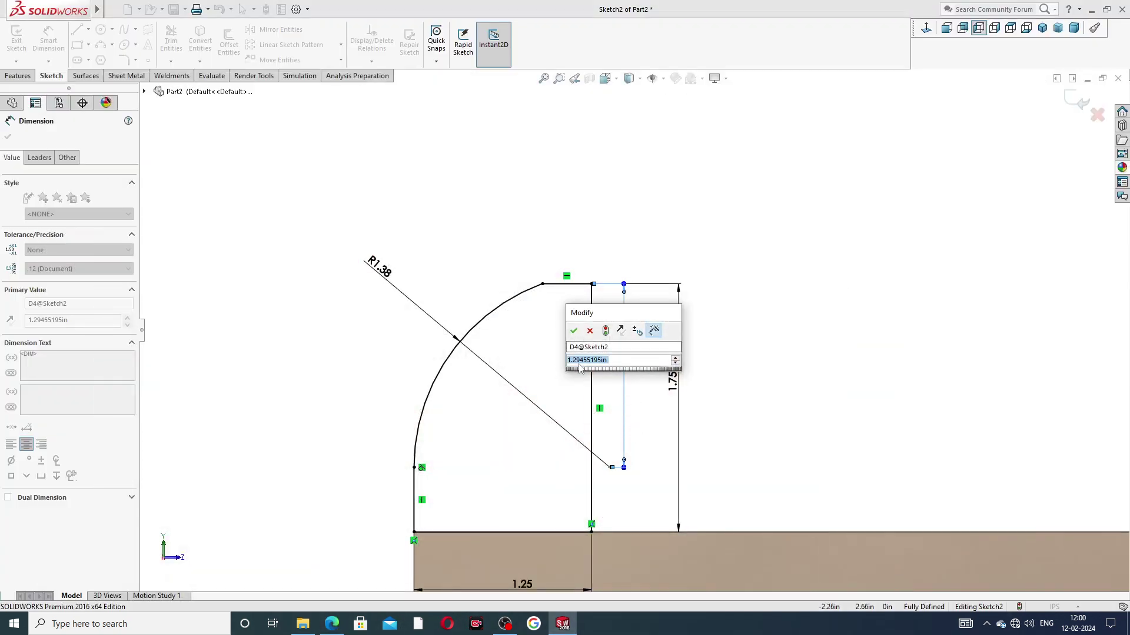
{"action": "type", "text": "1."}
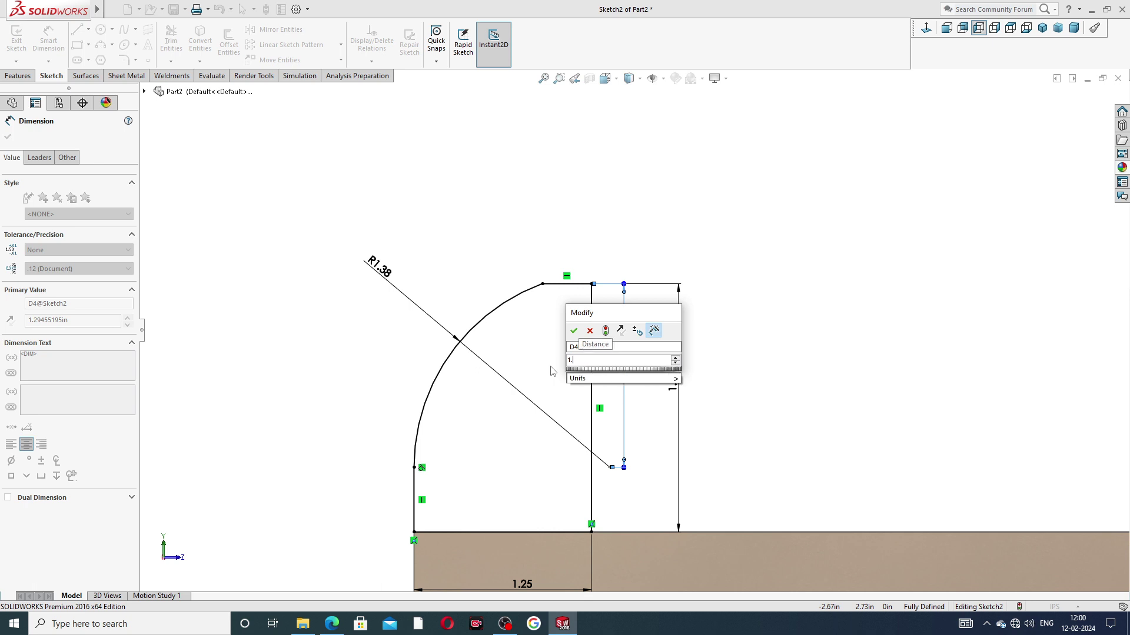
{"action": "type", "text": "19"}
{"action": "key", "text": "Return"}
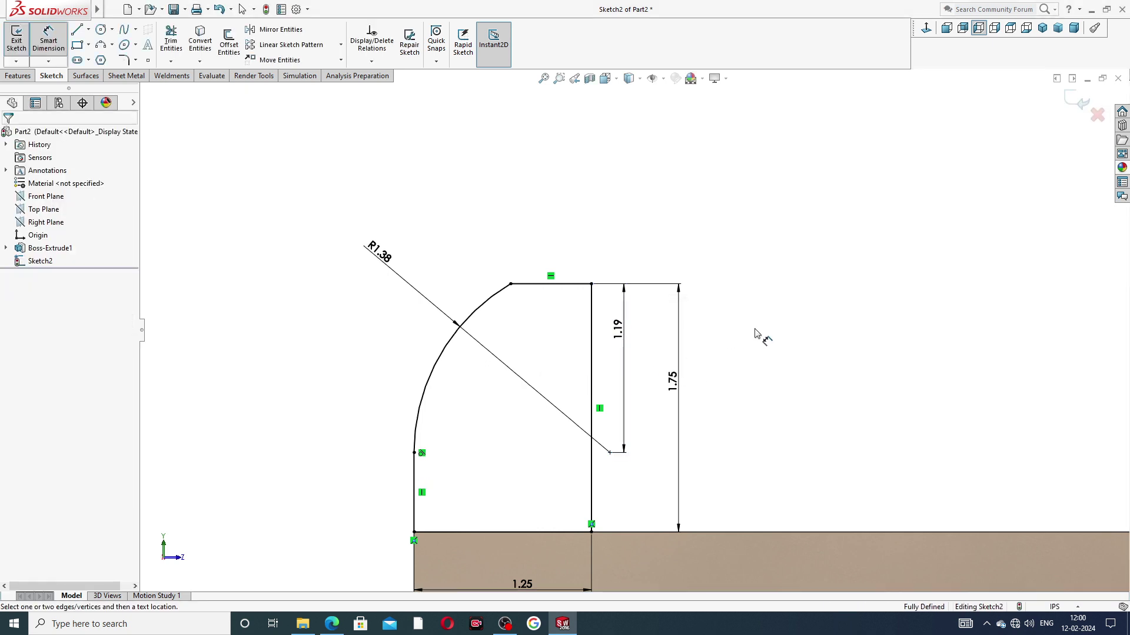
{"action": "key", "text": "f"}
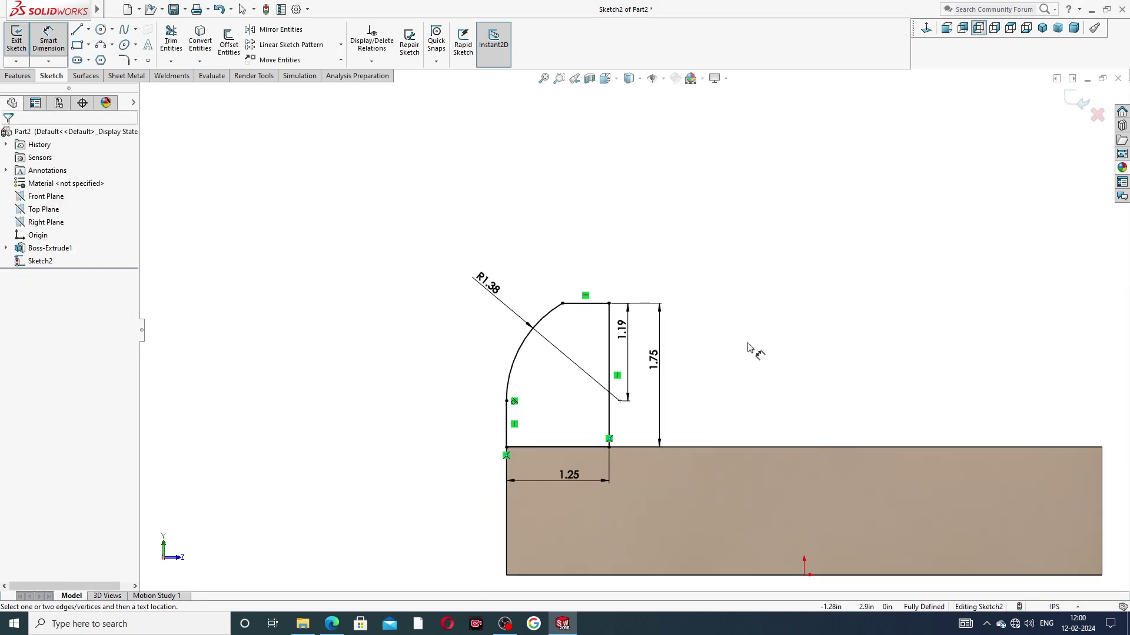
{"action": "right_click", "coordinate": [693, 280]}
{"action": "left_click", "coordinate": [721, 177]}
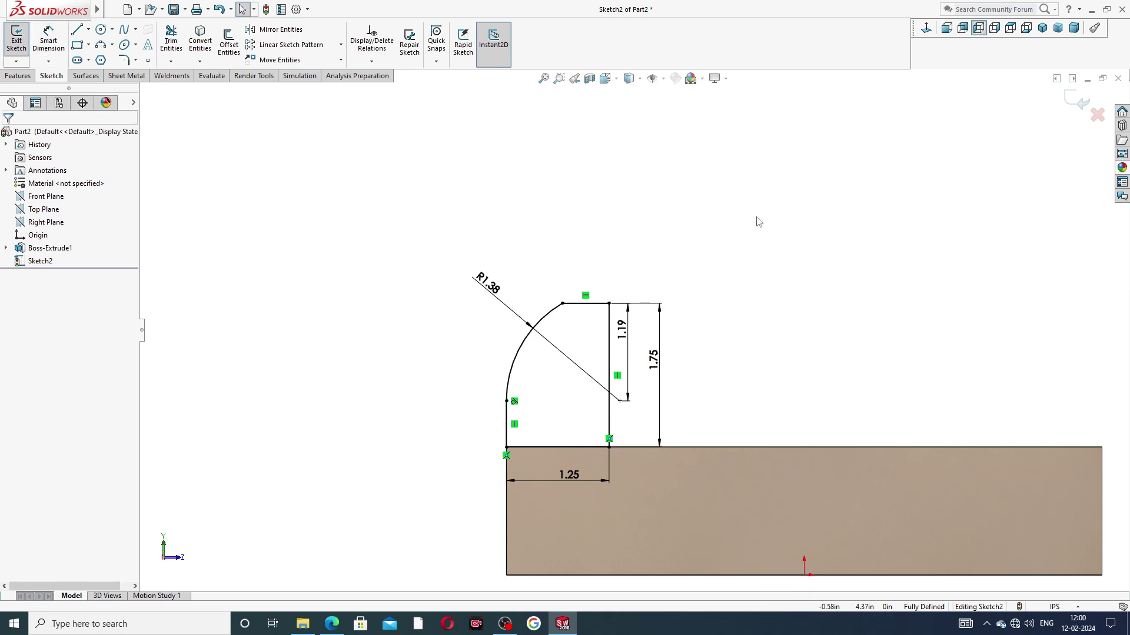
Check the profile against the PDF drawing and extrude it Up To Surface to the base block's opposite long side face, merging the result
{"action": "left_click", "coordinate": [332, 624]}
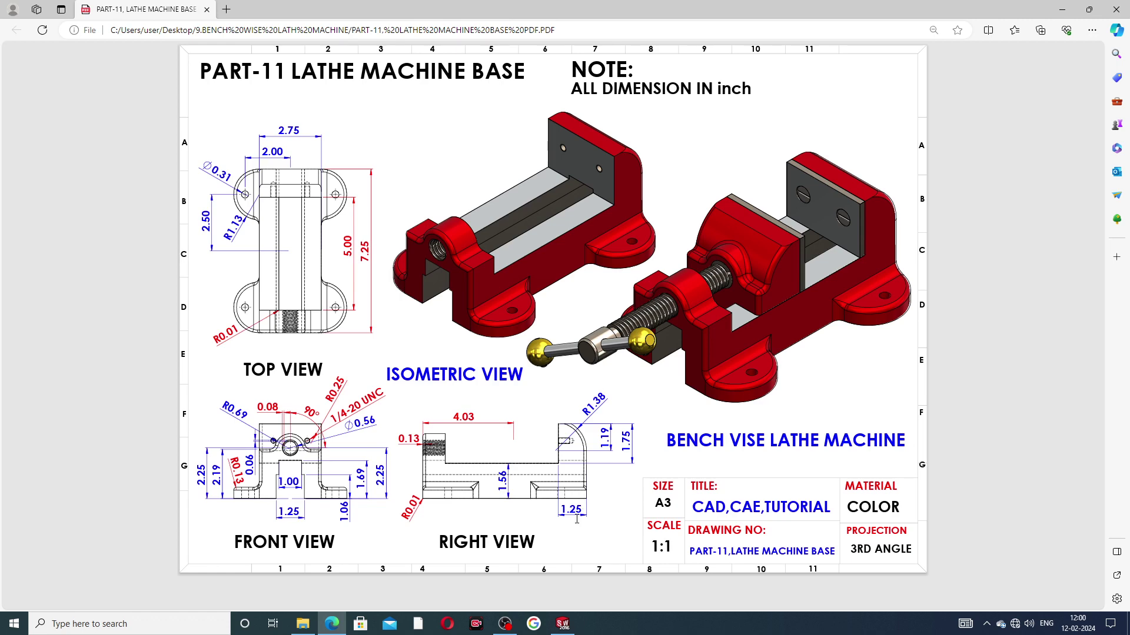
{"action": "left_click", "coordinate": [332, 624]}
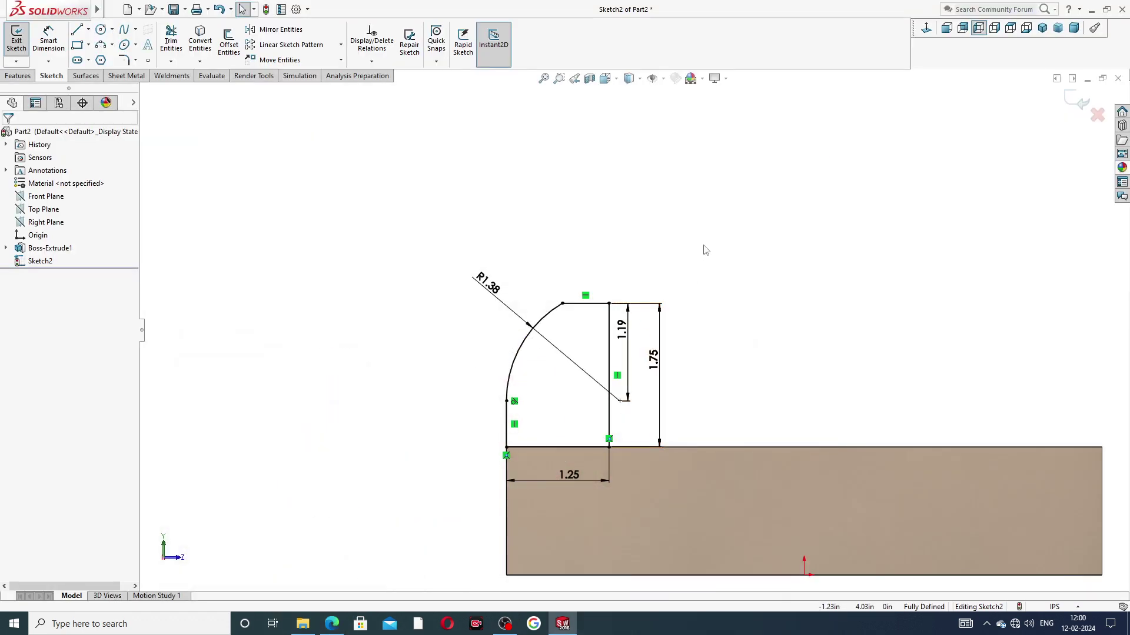
{"action": "left_click", "coordinate": [18, 75]}
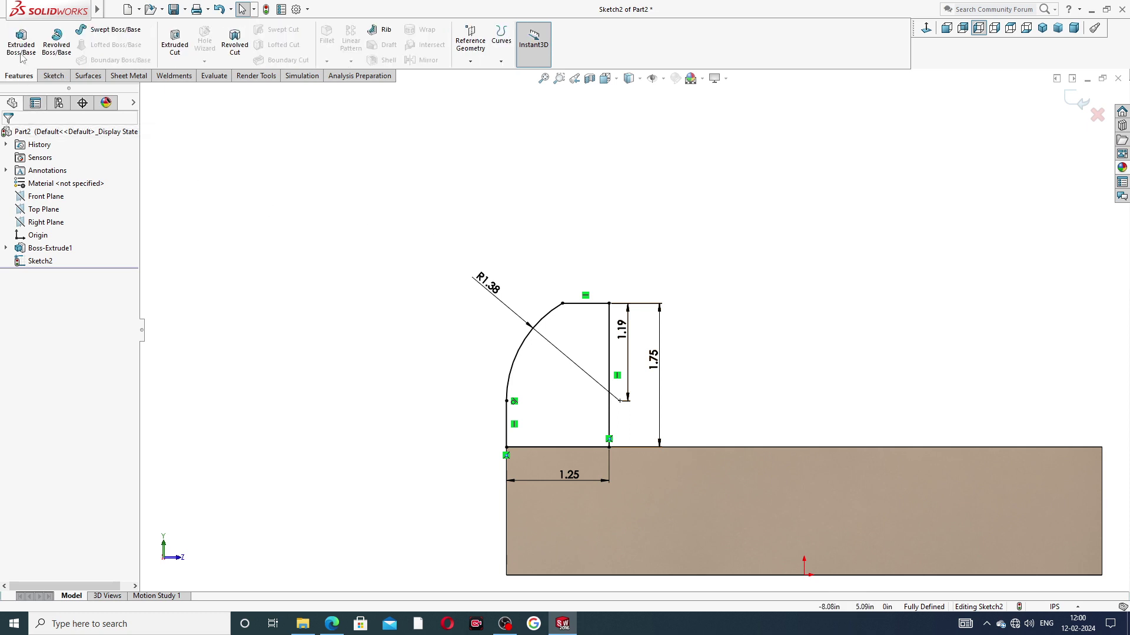
{"action": "left_click", "coordinate": [23, 42]}
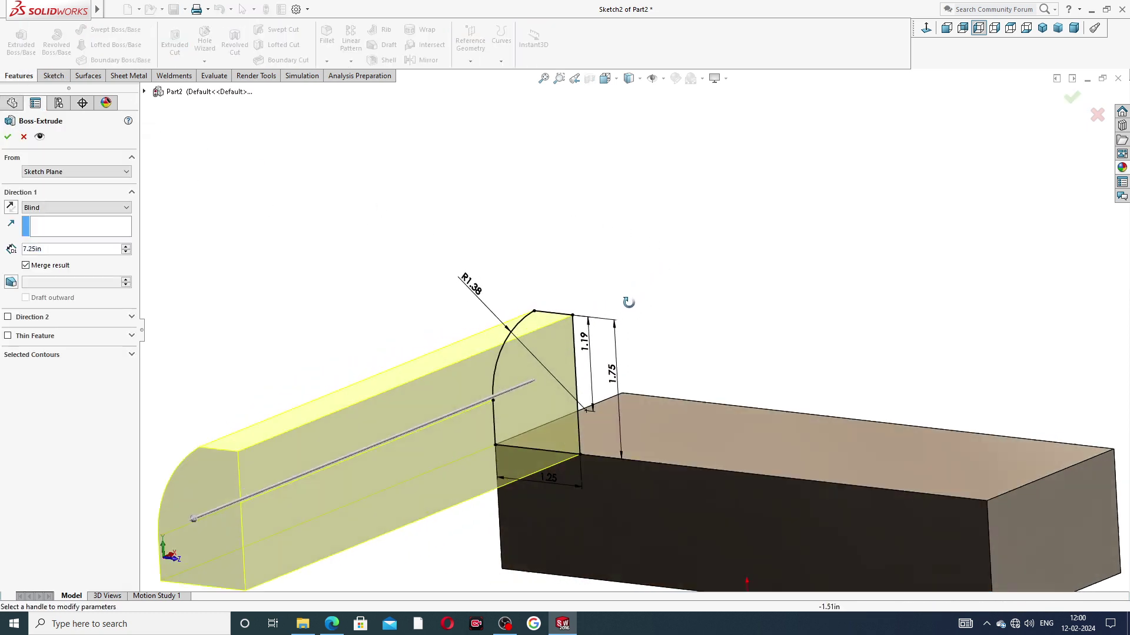
{"action": "scroll", "coordinate": [624, 323], "scroll_direction": "up", "scroll_amount": 3}
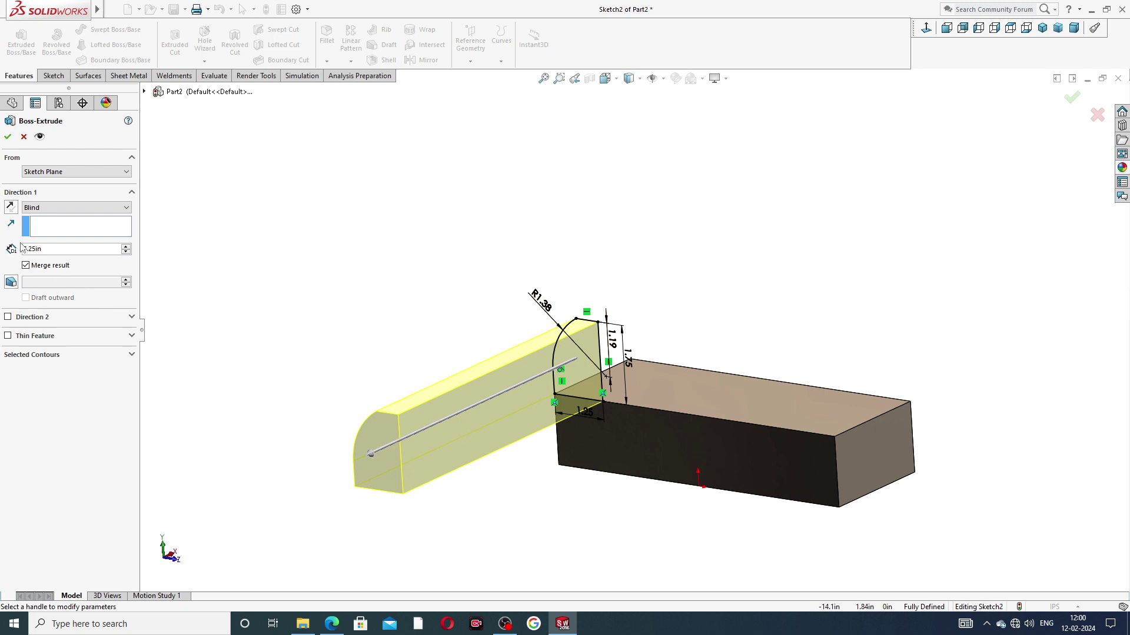
{"action": "left_click", "coordinate": [50, 209]}
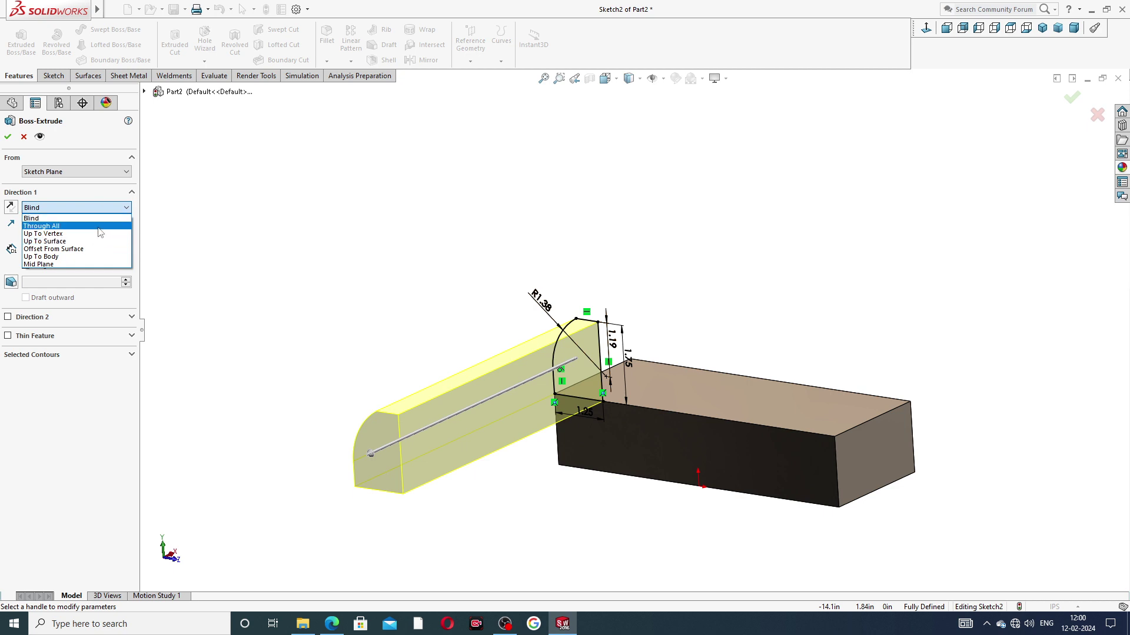
{"action": "left_click", "coordinate": [80, 242]}
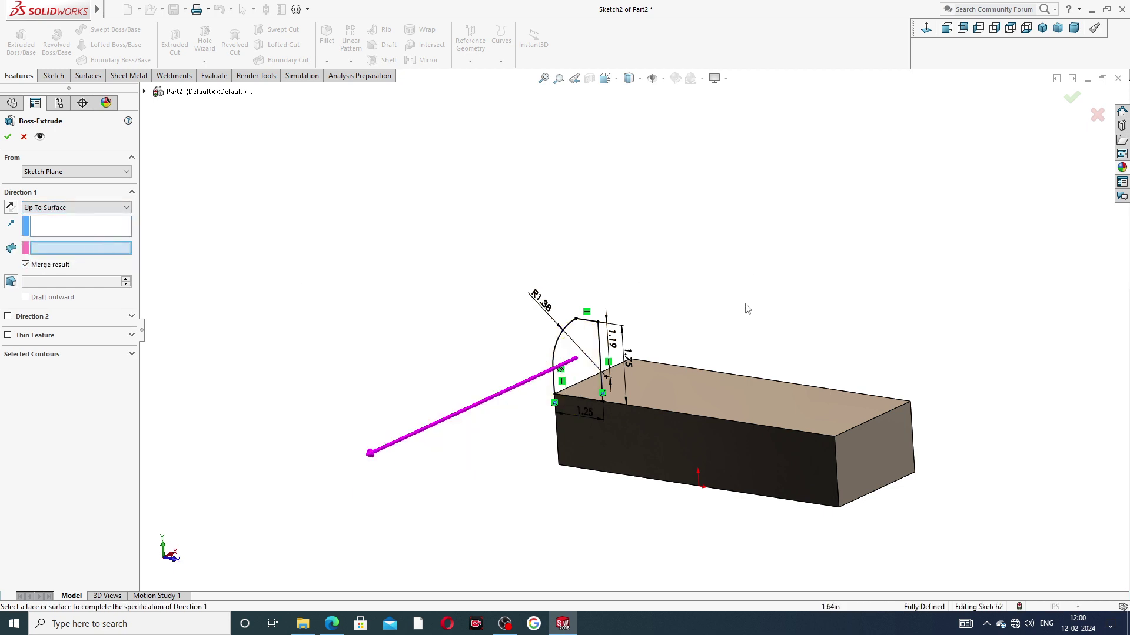
{"action": "middle_click_drag", "start_coordinate": [744, 308], "coordinate": [830, 336]}
{"action": "left_click", "coordinate": [830, 334]}
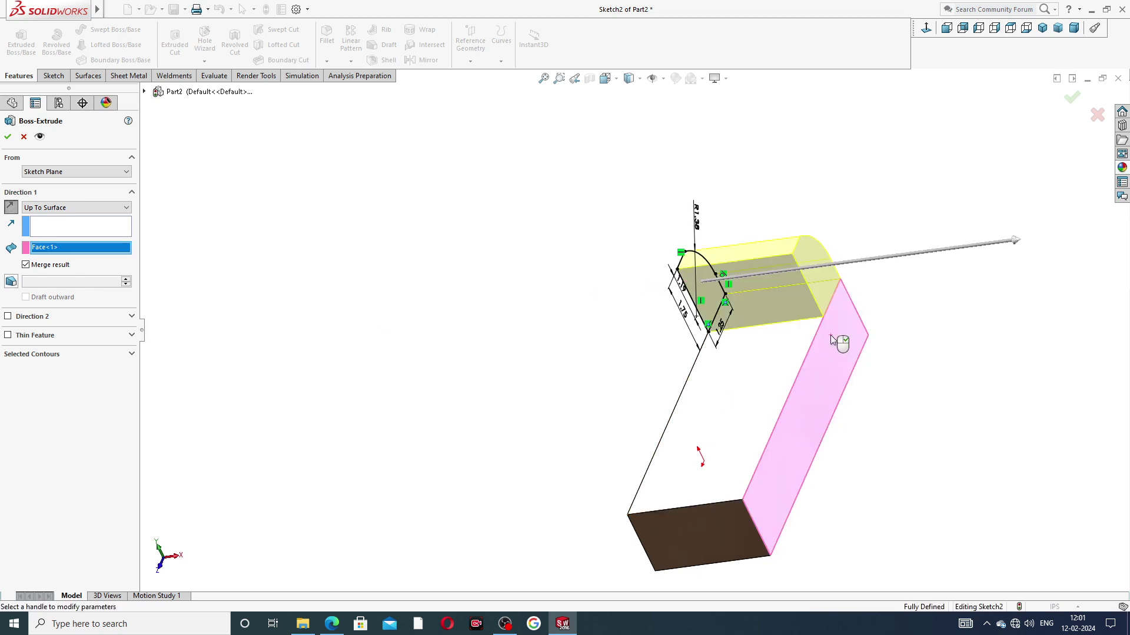
{"action": "middle_click_drag", "start_coordinate": [820, 391], "coordinate": [898, 307]}
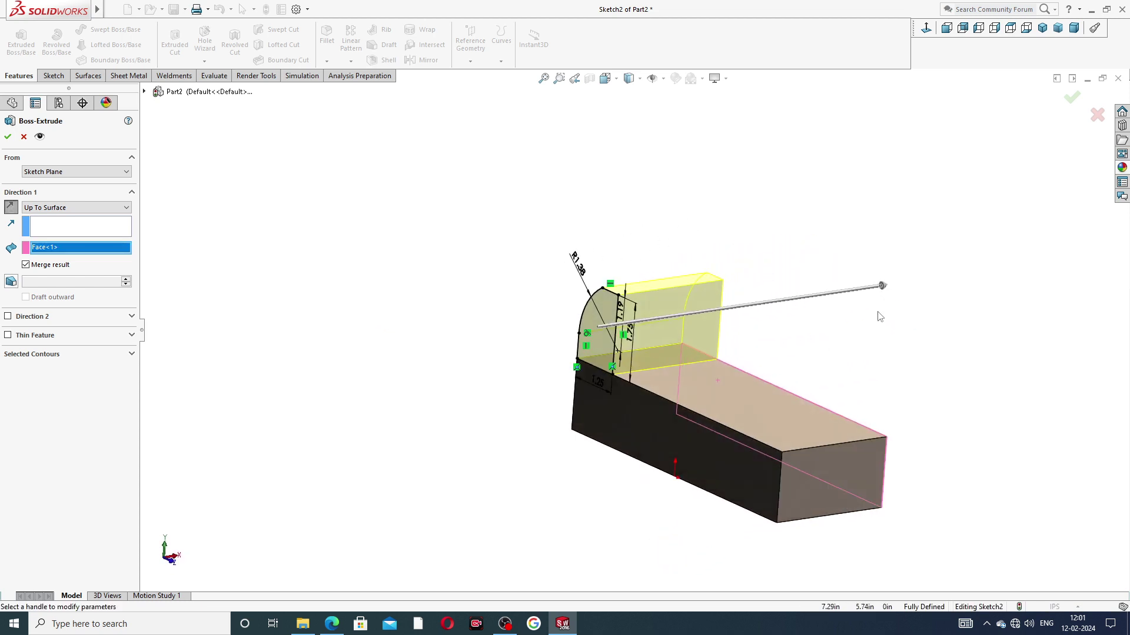
{"action": "left_click", "coordinate": [8, 137]}
{"action": "left_click", "coordinate": [334, 254]}
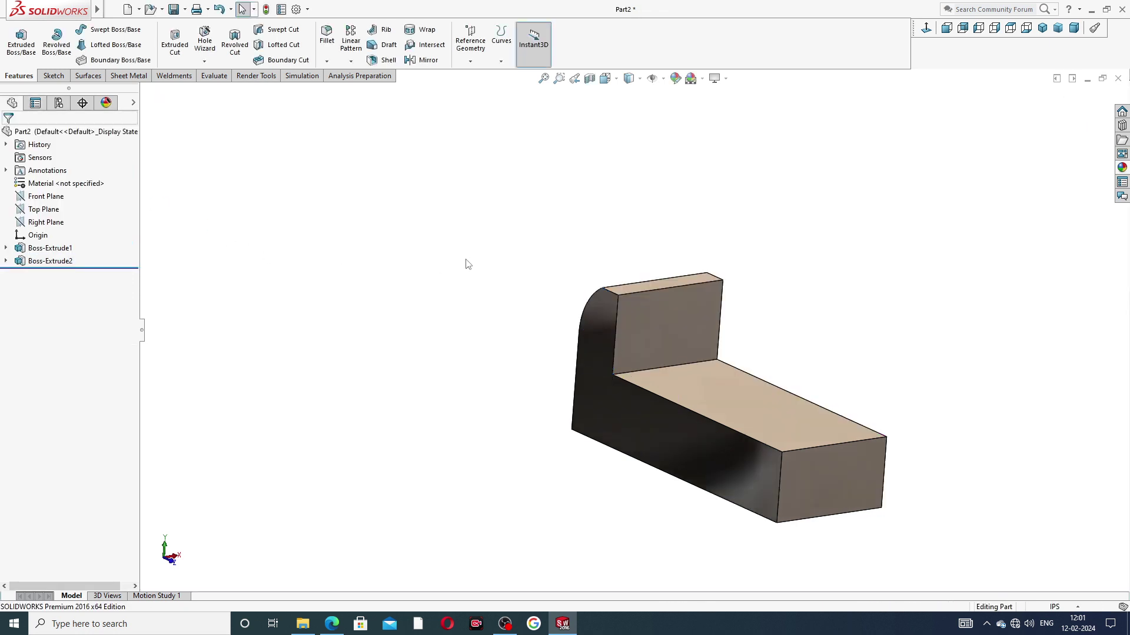
Check the front view in the PDF drawing and start a sketch on the block's end face opposite the raised jaw, viewed normal to it
{"action": "middle_click_drag", "start_coordinate": [466, 260], "coordinate": [503, 253]}
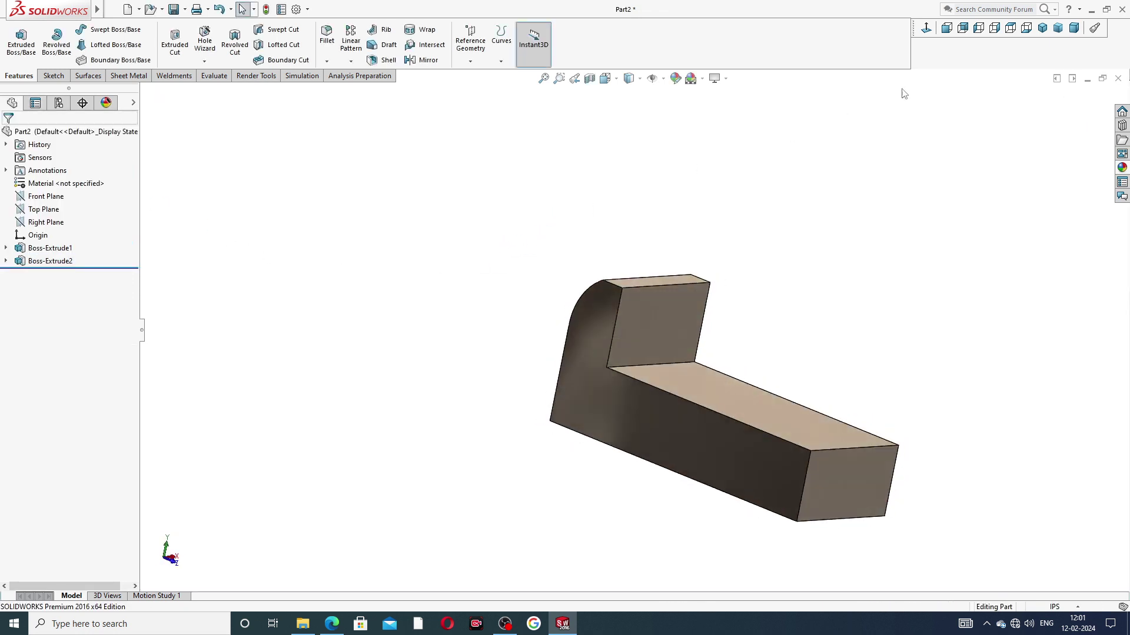
{"action": "left_click", "coordinate": [1041, 29]}
{"action": "middle_click_drag", "start_coordinate": [858, 153], "coordinate": [693, 207]}
{"action": "scroll", "coordinate": [643, 288], "scroll_direction": "down", "scroll_amount": 2}
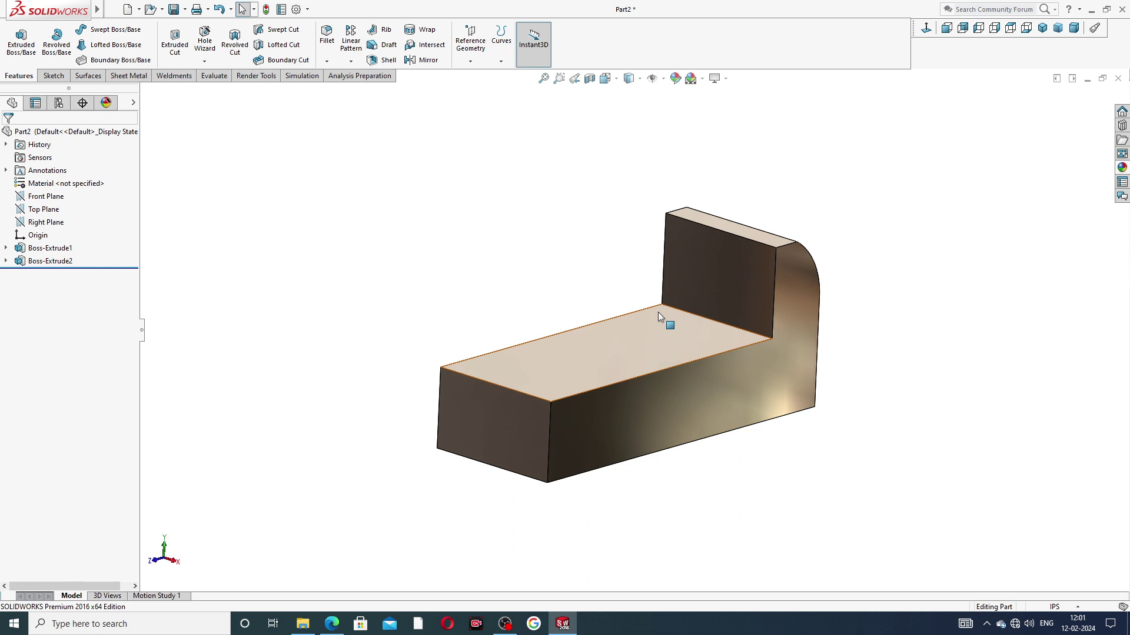
{"action": "middle_click_drag", "start_coordinate": [766, 343], "coordinate": [822, 318]}
{"action": "left_click", "coordinate": [652, 392]}
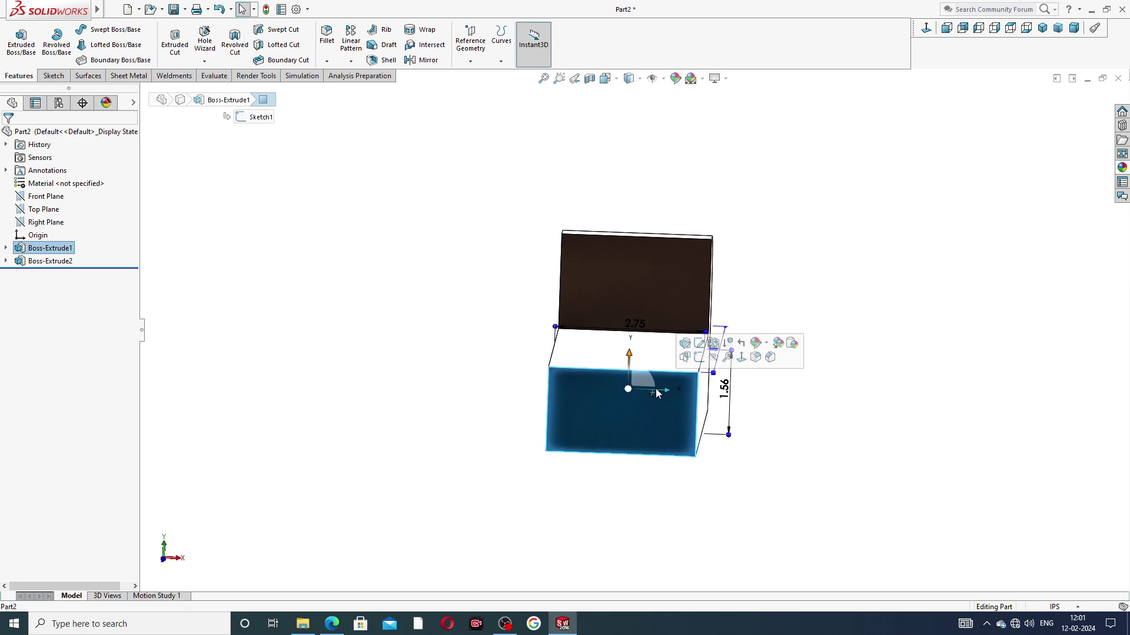
{"action": "left_click", "coordinate": [863, 283]}
{"action": "left_click", "coordinate": [332, 623]}
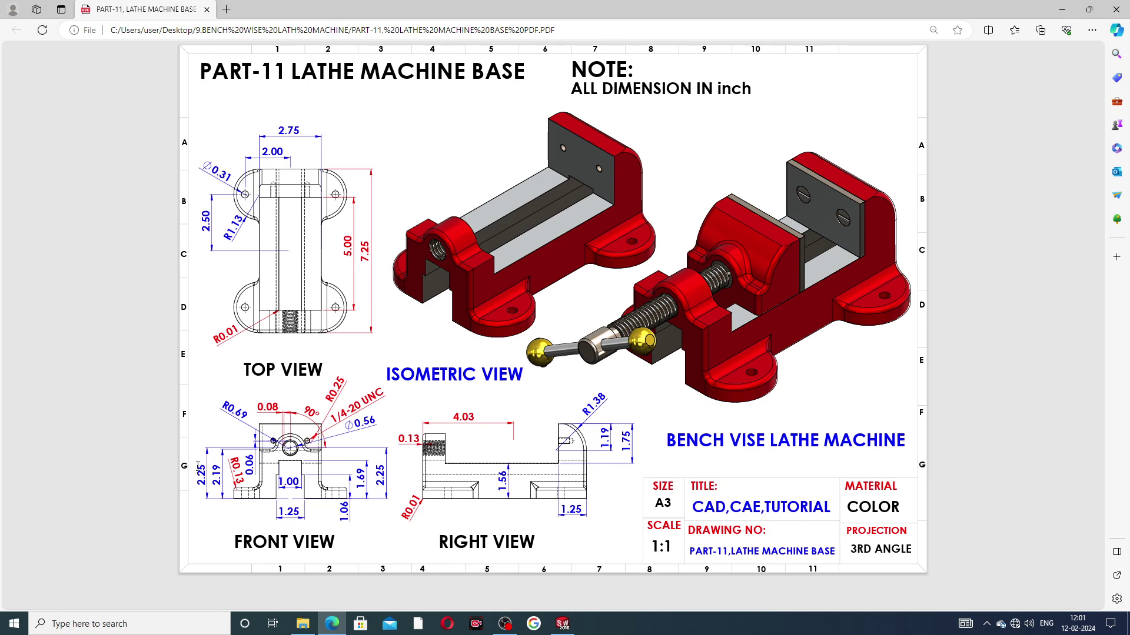
{"action": "left_click", "coordinate": [563, 624]}
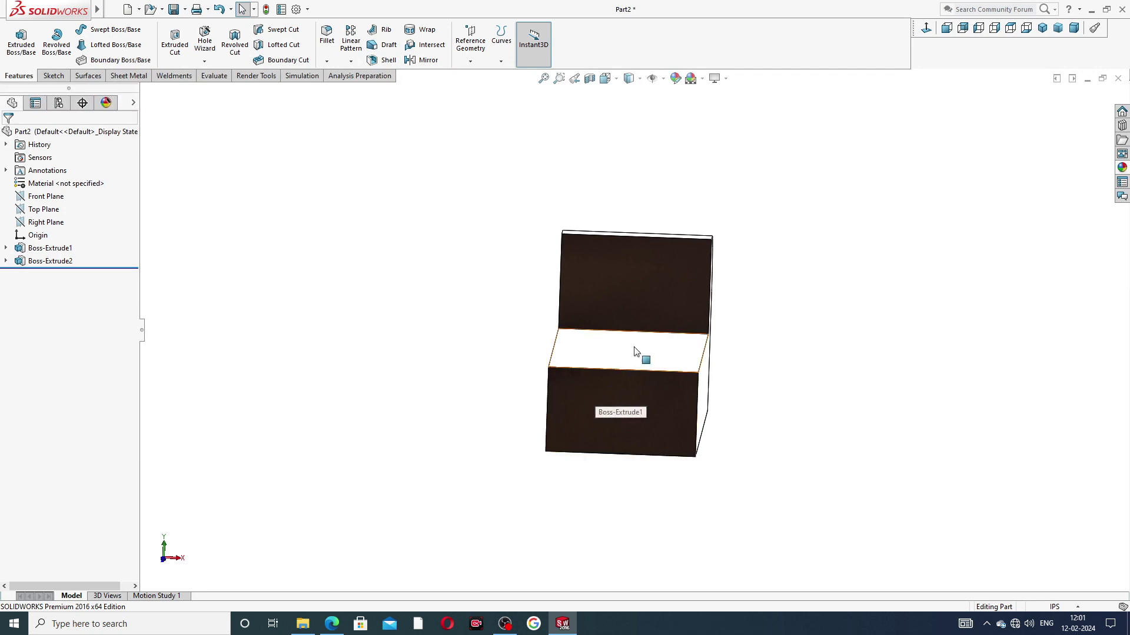
{"action": "left_click", "coordinate": [626, 404]}
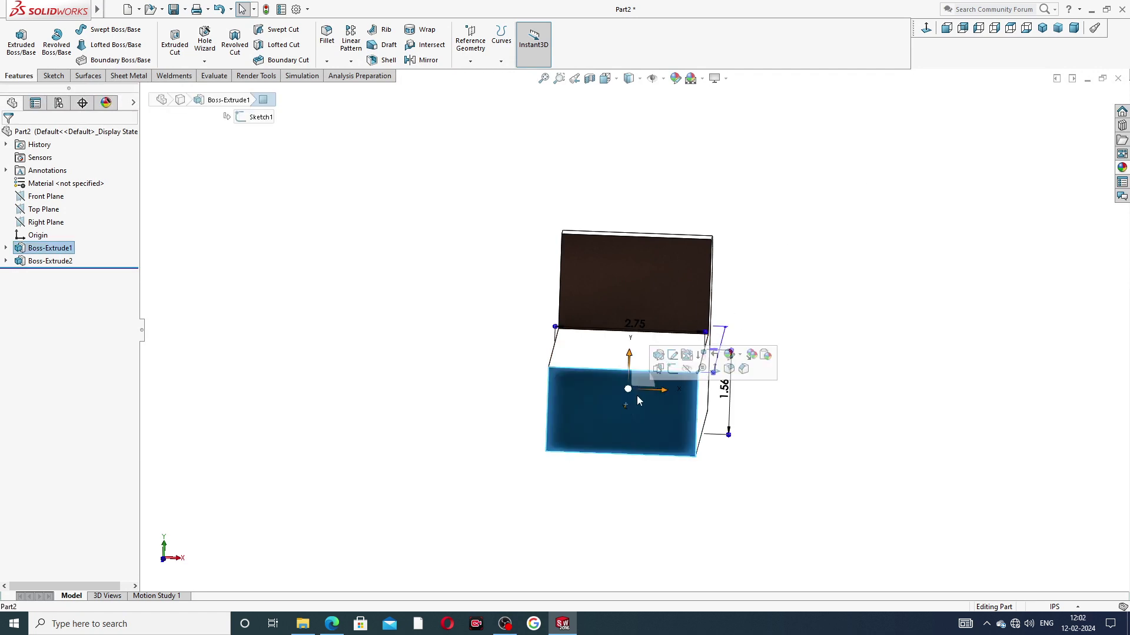
{"action": "left_click", "coordinate": [677, 371]}
{"action": "left_click", "coordinate": [926, 28]}
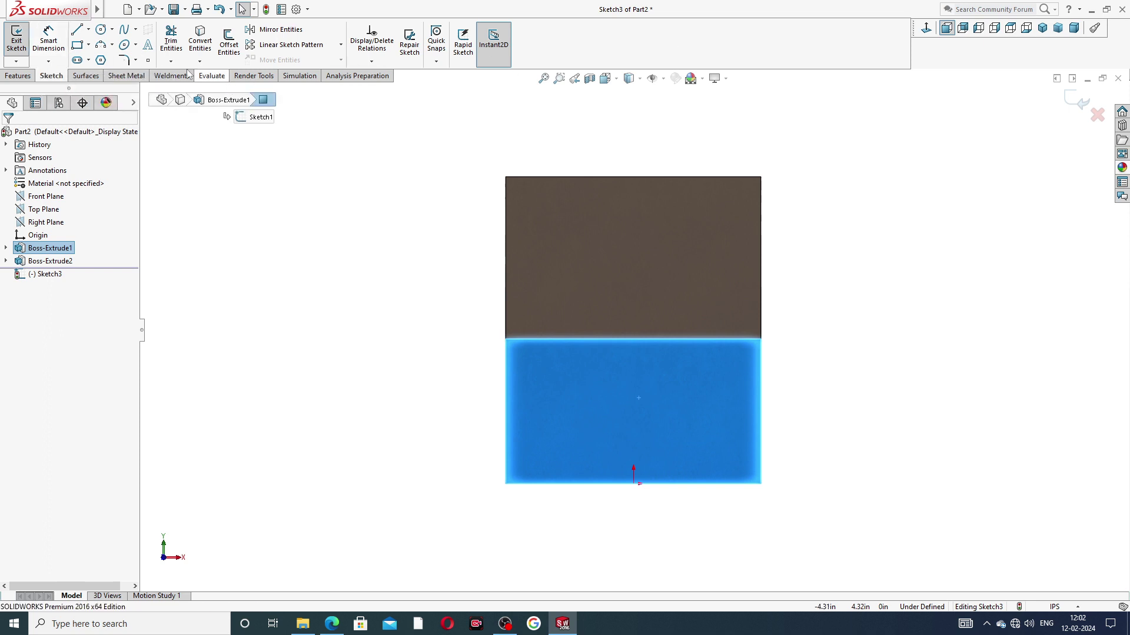
Draw a vertical centerline about 1.87 in long from the origin up past the end face's upper edge
{"action": "left_click", "coordinate": [77, 30]}
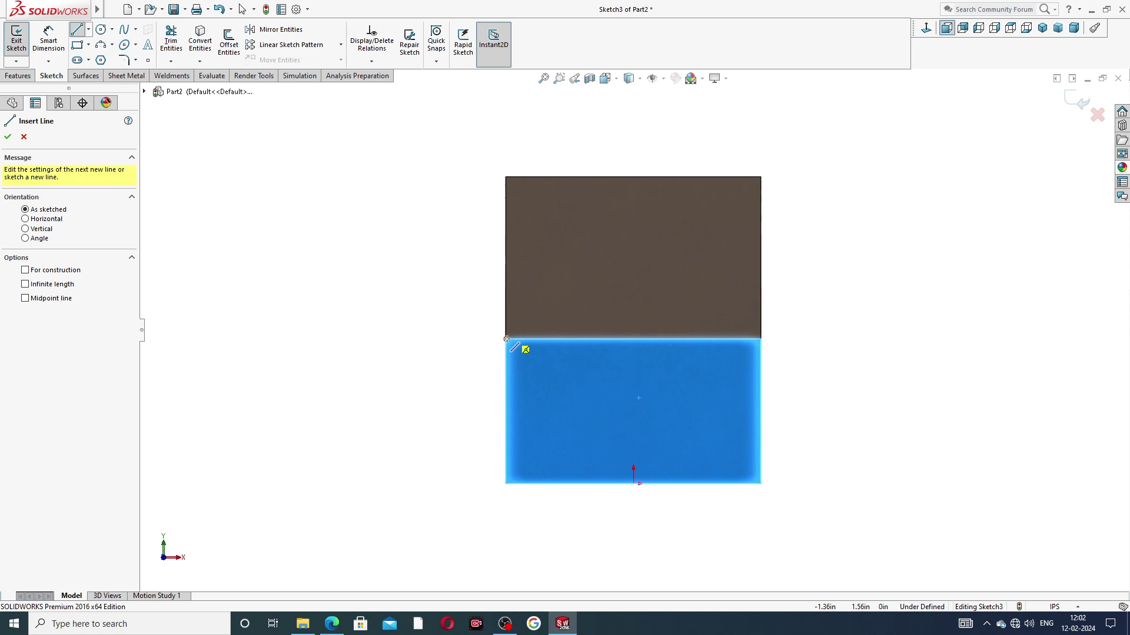
{"action": "left_click", "coordinate": [333, 625]}
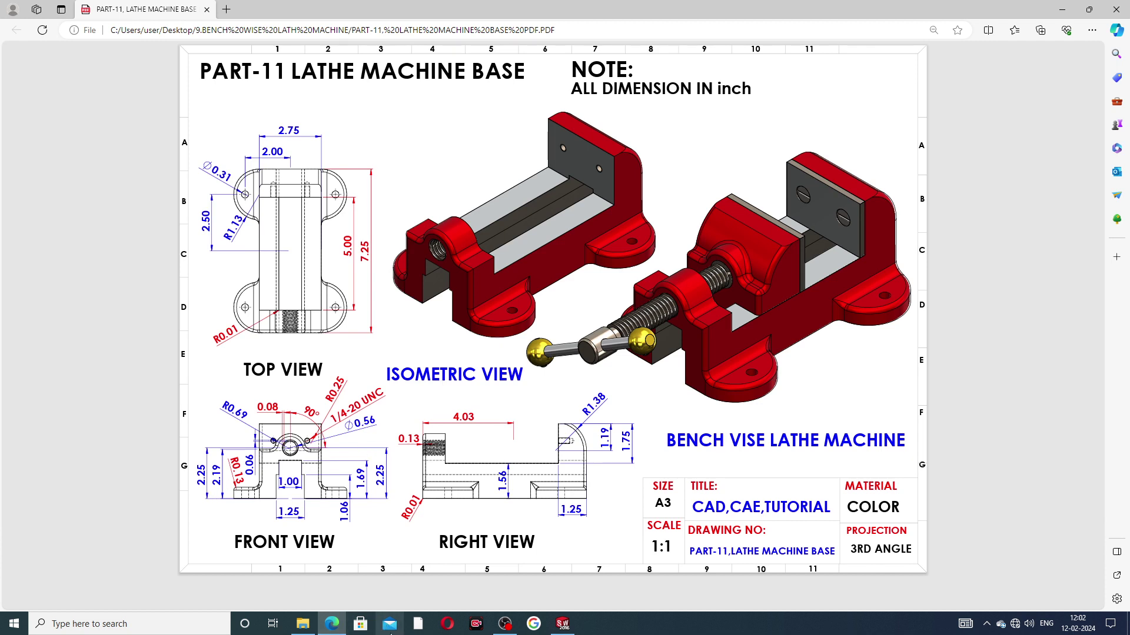
{"action": "left_click", "coordinate": [563, 623]}
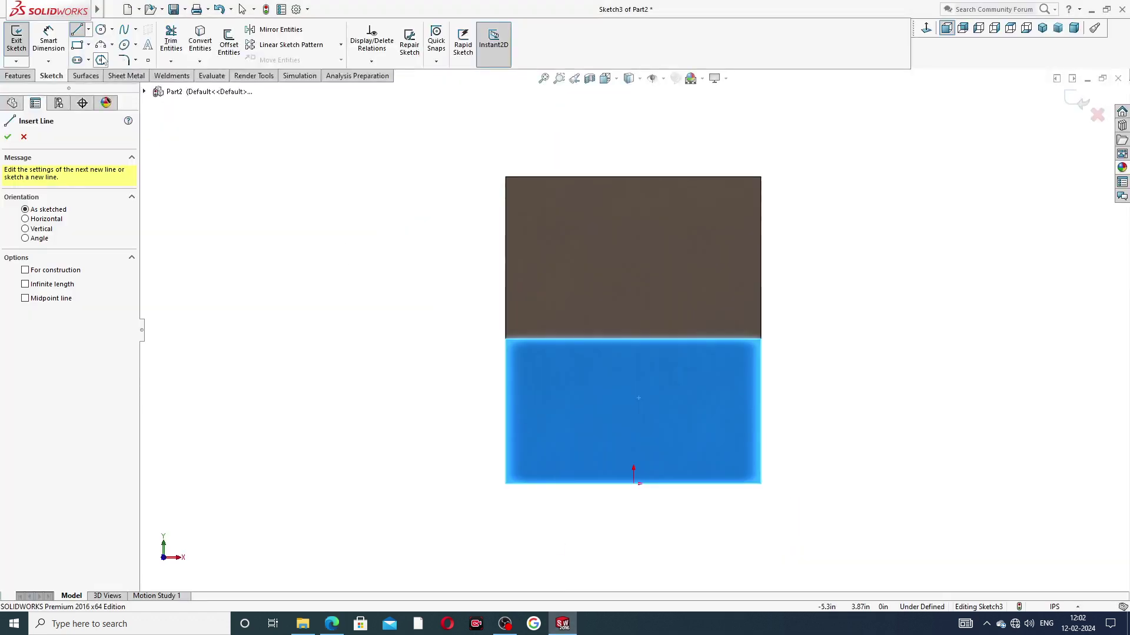
{"action": "left_click", "coordinate": [89, 30]}
{"action": "left_click", "coordinate": [106, 59]}
{"action": "left_click", "coordinate": [633, 484]}
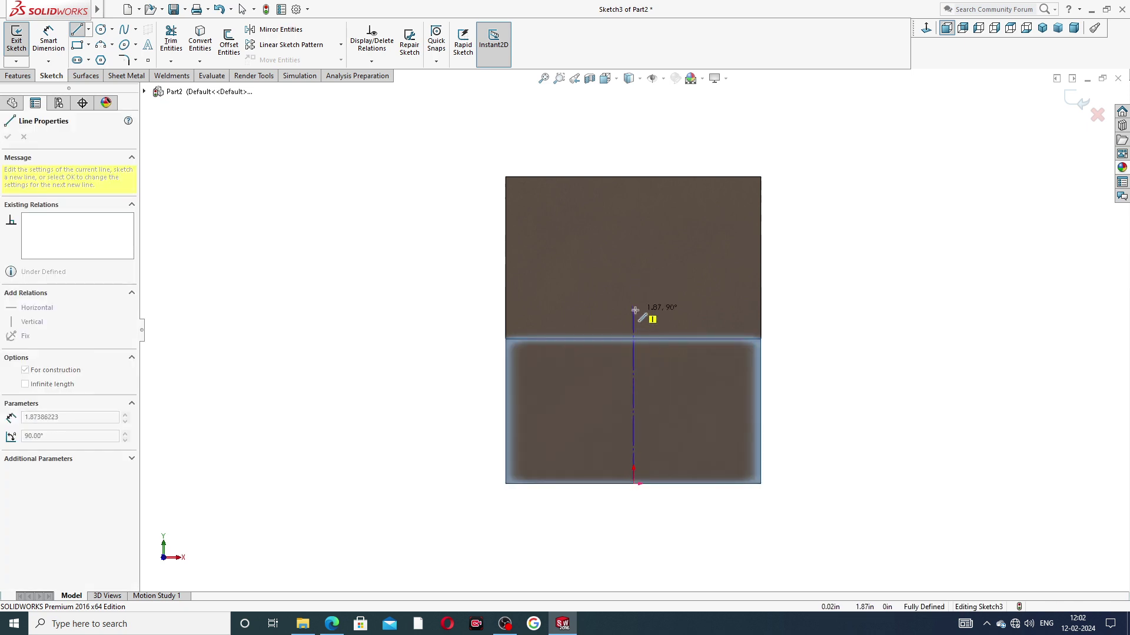
{"action": "left_click", "coordinate": [633, 310]}
{"action": "right_click", "coordinate": [686, 306]}
{"action": "left_click", "coordinate": [694, 318]}
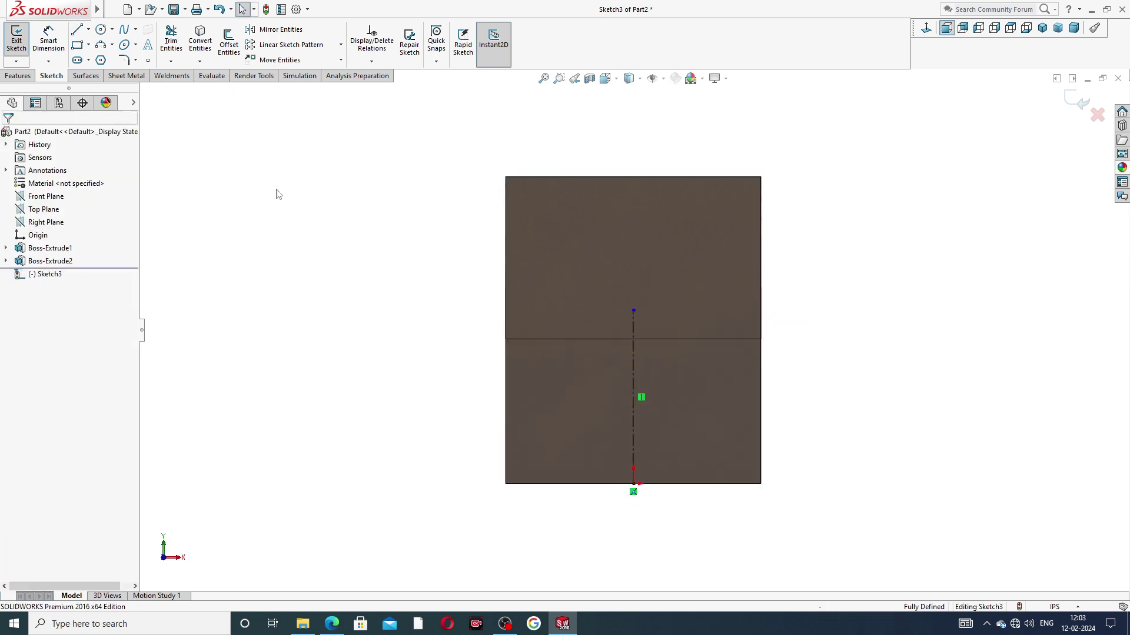
Dimension the vertical centerline's length at 2.25 in
{"action": "left_click", "coordinate": [48, 38]}
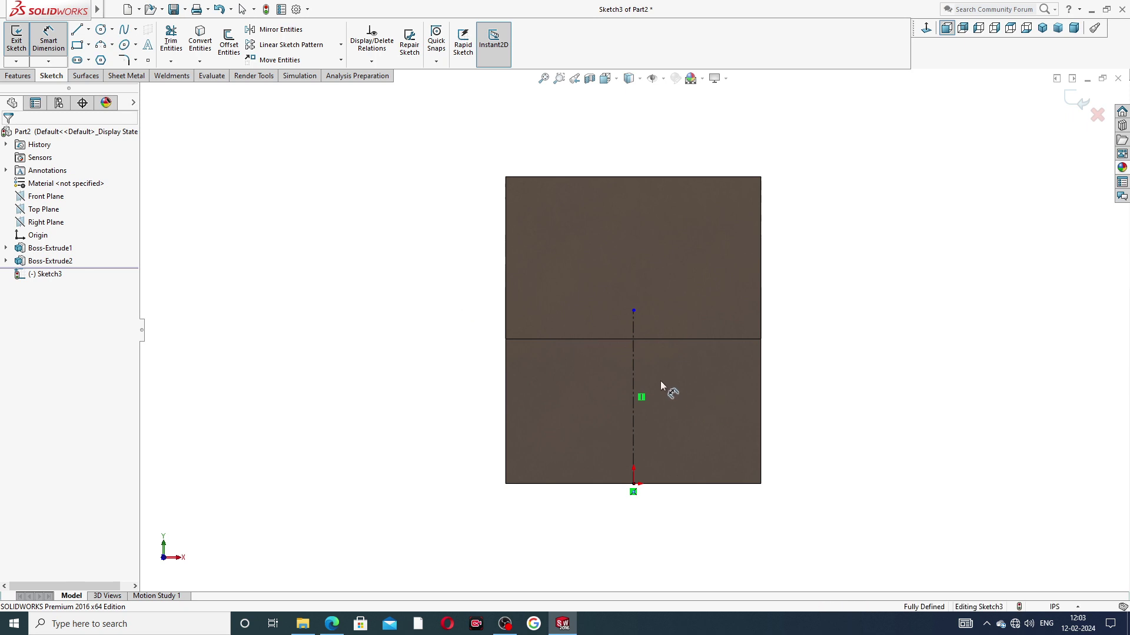
{"action": "left_click", "coordinate": [637, 371]}
{"action": "left_click", "coordinate": [799, 382]}
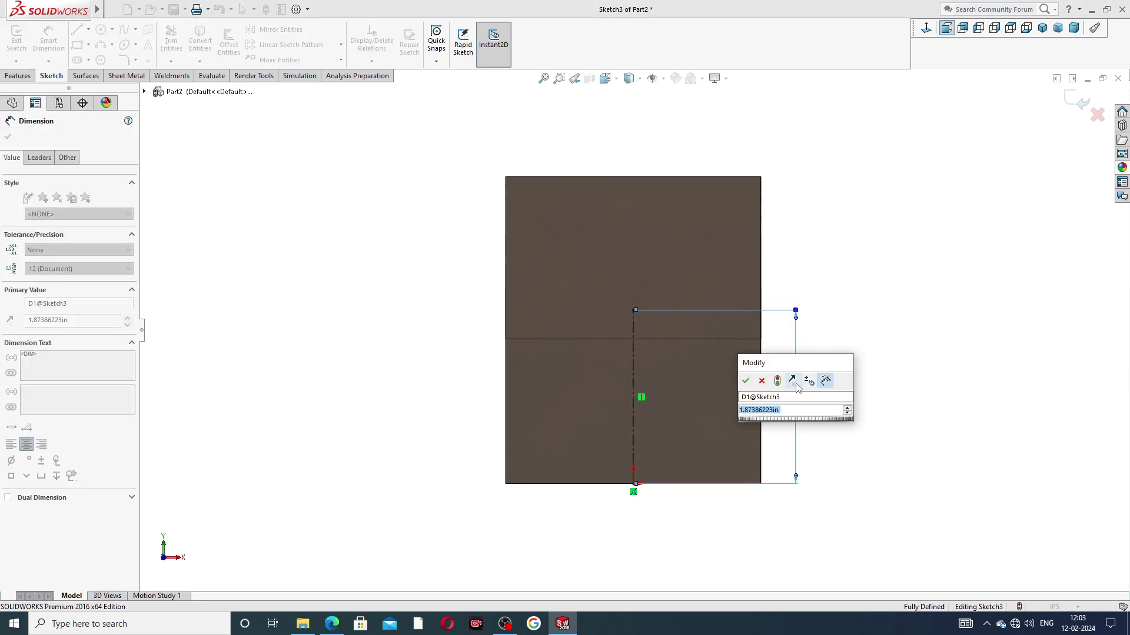
{"action": "type", "text": "2"}
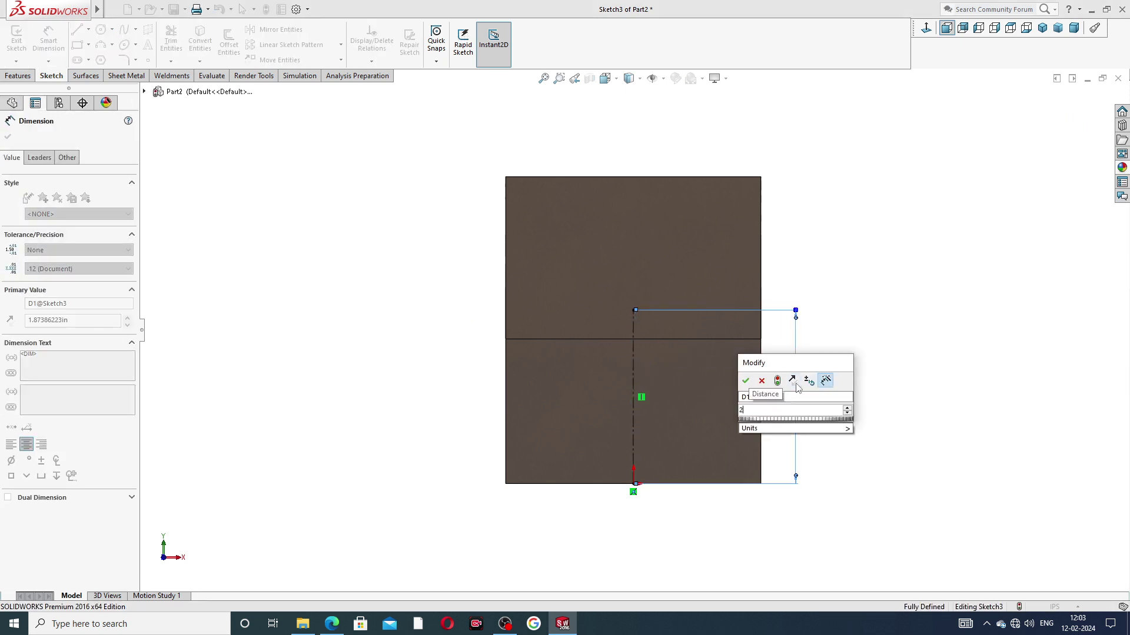
{"action": "type", "text": ".25"}
{"action": "key", "text": "Return"}
{"action": "key", "text": "Escape"}
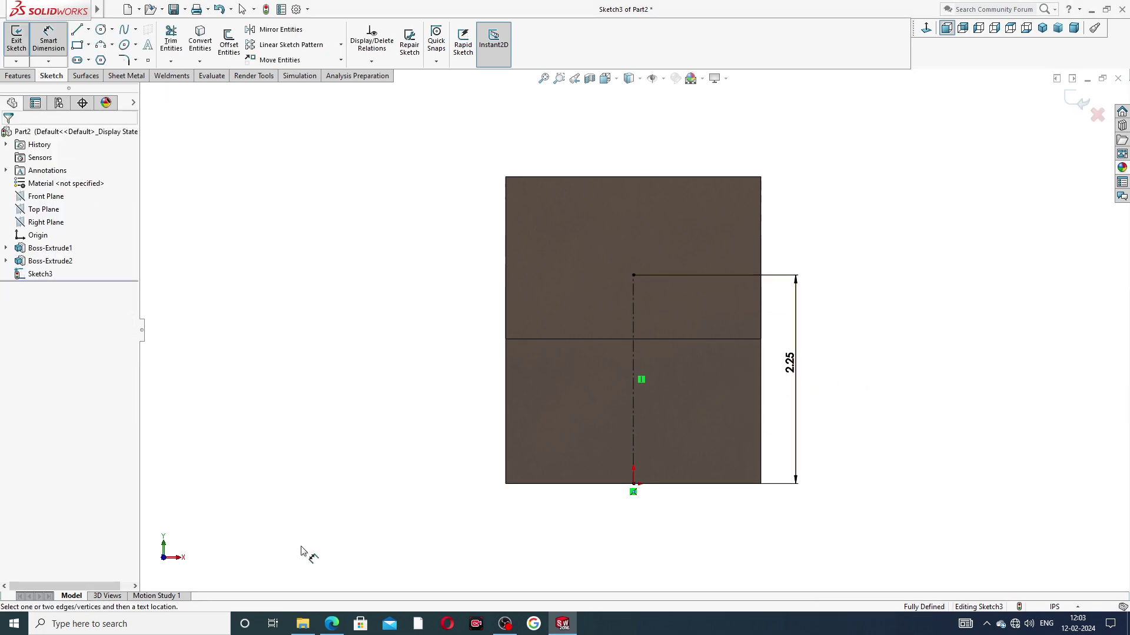
Check the PDF drawing, then draw a line up the end face's side edge from the block's upper edge and a horizontal line about 0.66 in inward
{"action": "left_click", "coordinate": [332, 624]}
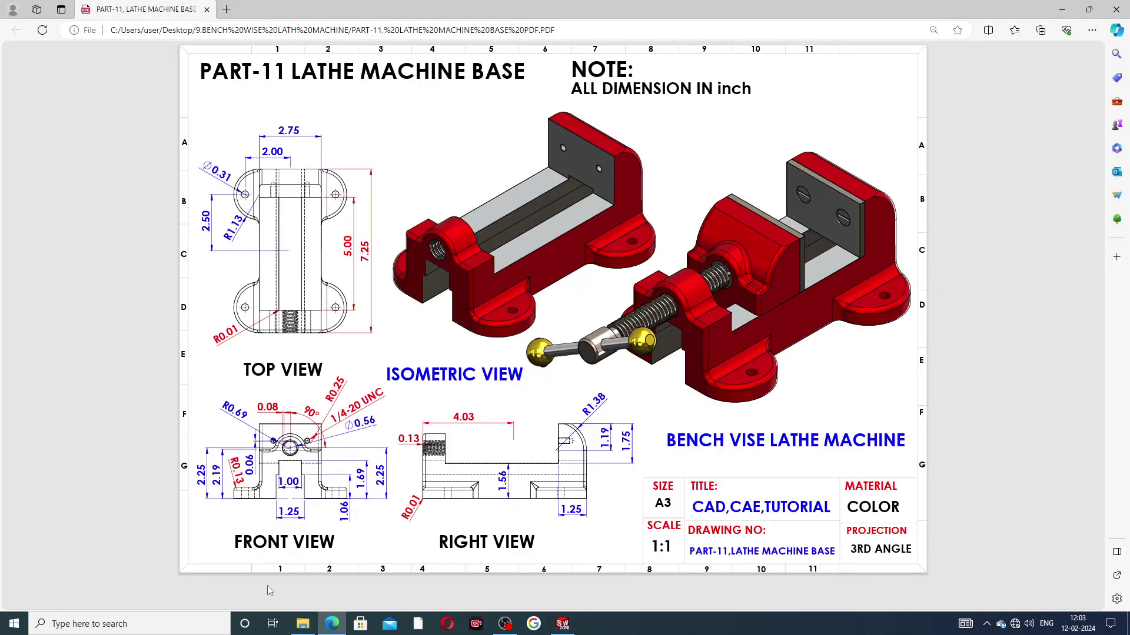
{"action": "left_click", "coordinate": [332, 624]}
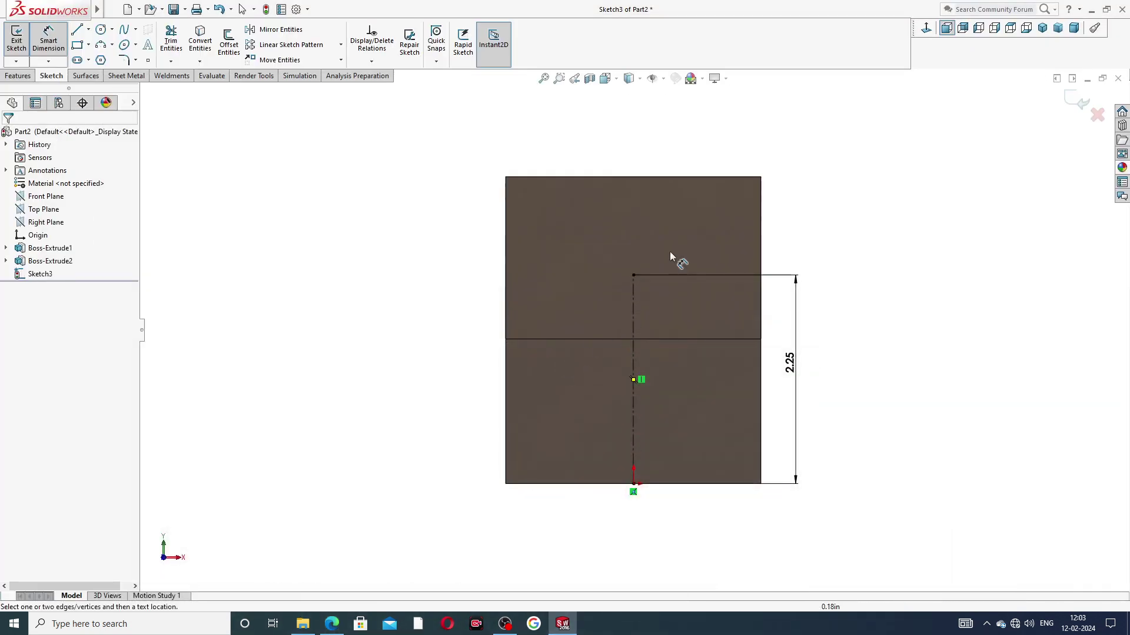
{"action": "right_click", "coordinate": [797, 216]}
{"action": "left_click", "coordinate": [806, 175]}
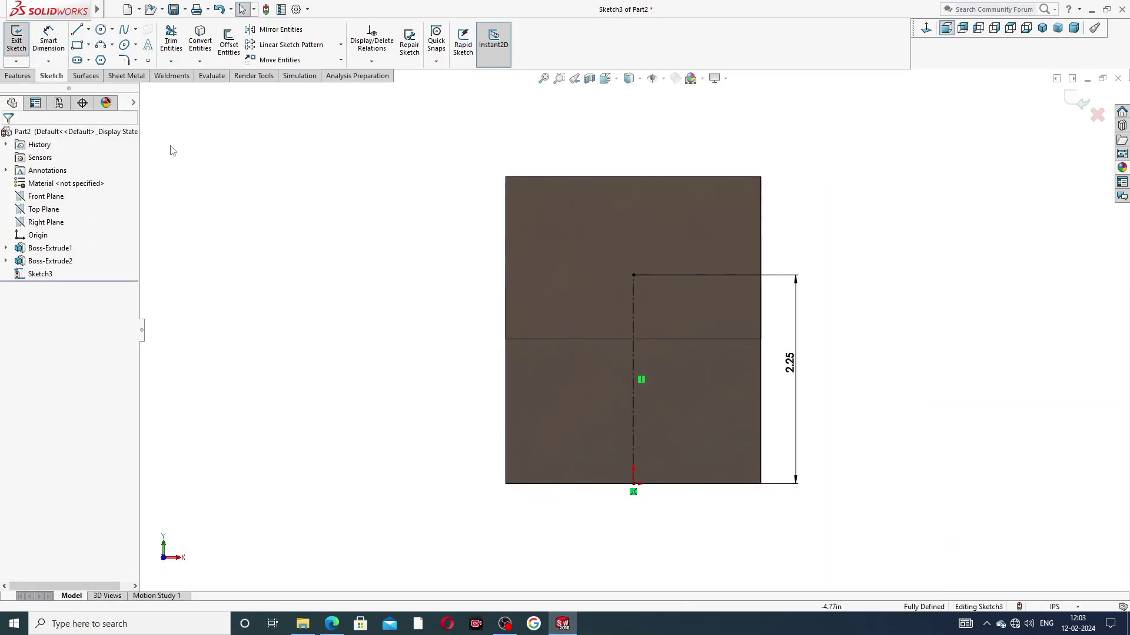
{"action": "left_click", "coordinate": [76, 30]}
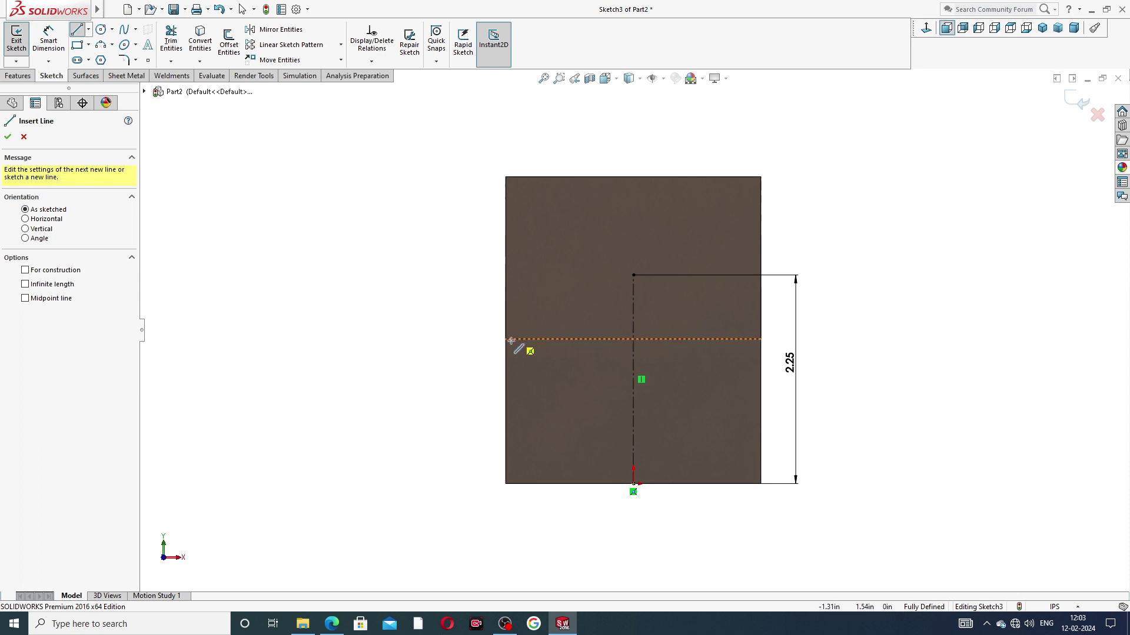
{"action": "left_click", "coordinate": [759, 340]}
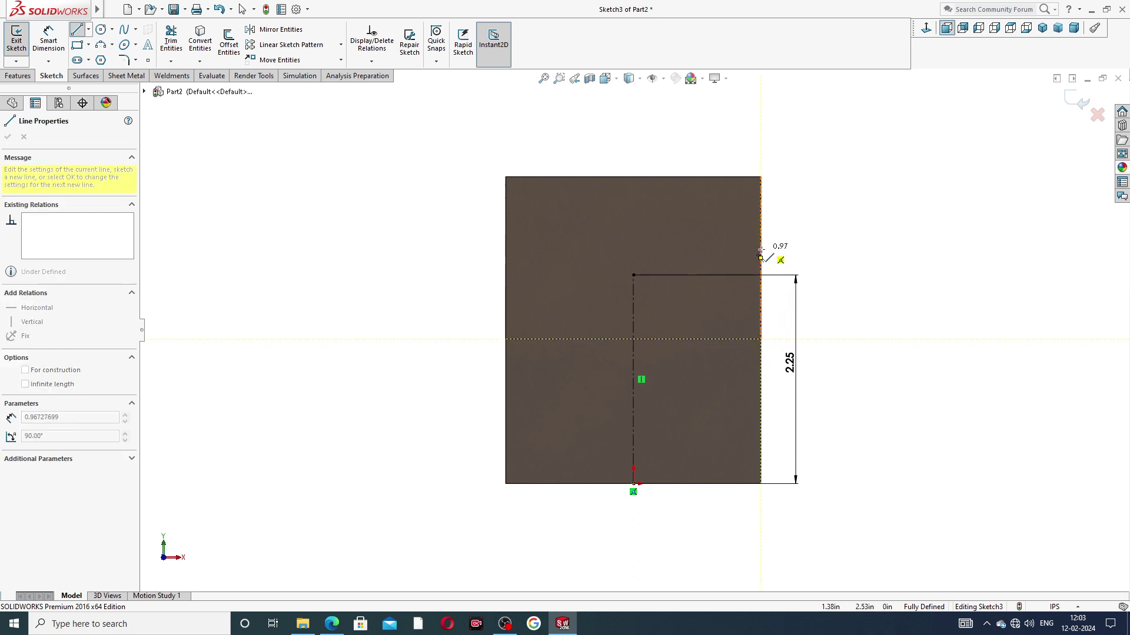
{"action": "left_click", "coordinate": [761, 279]}
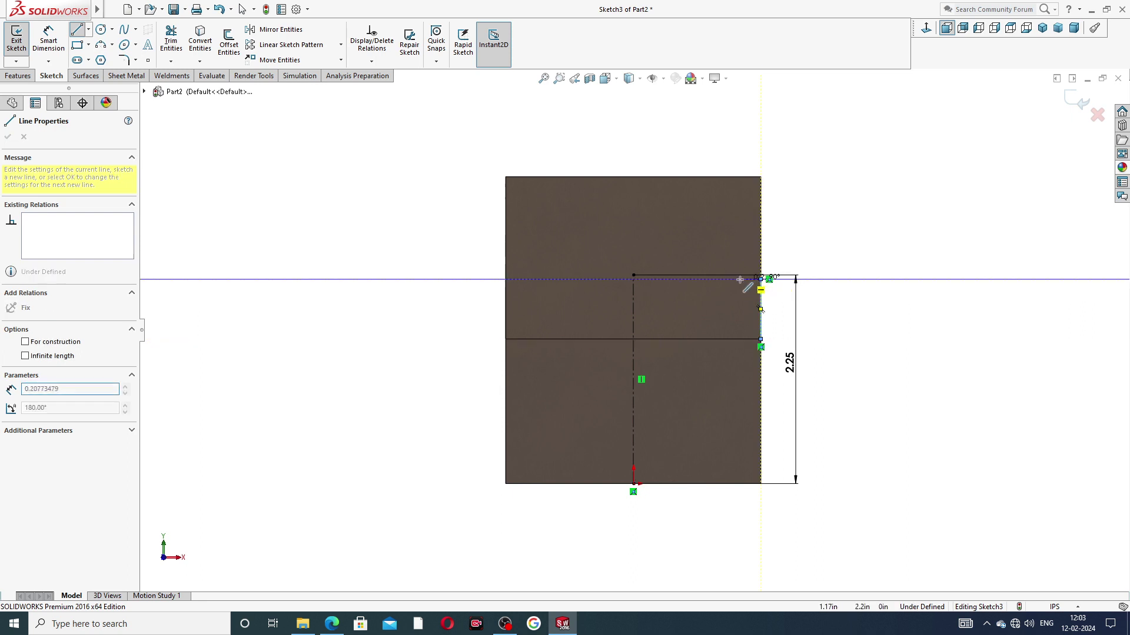
{"action": "double_click", "coordinate": [700, 282]}
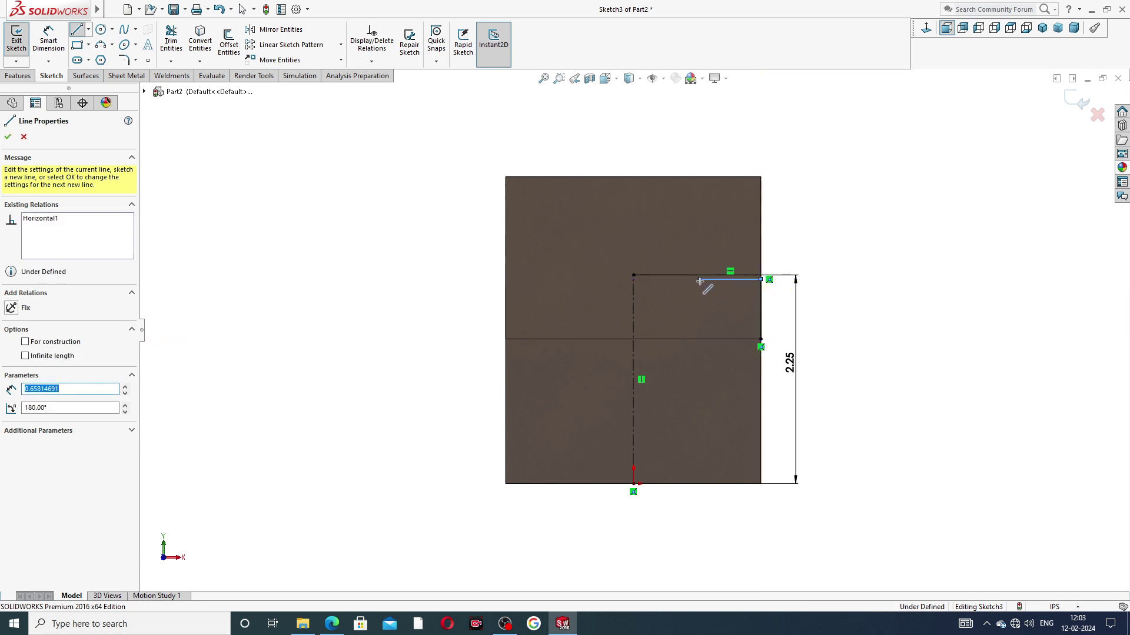
{"action": "mouse_move", "coordinate": [699, 280]}
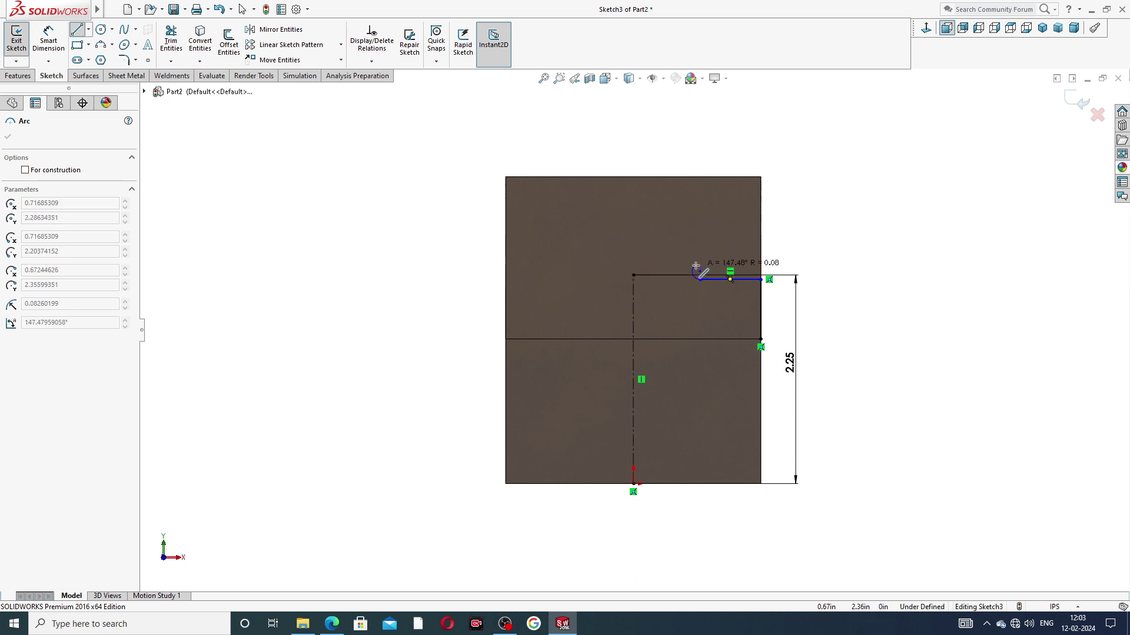
{"action": "key", "text": "Escape"}
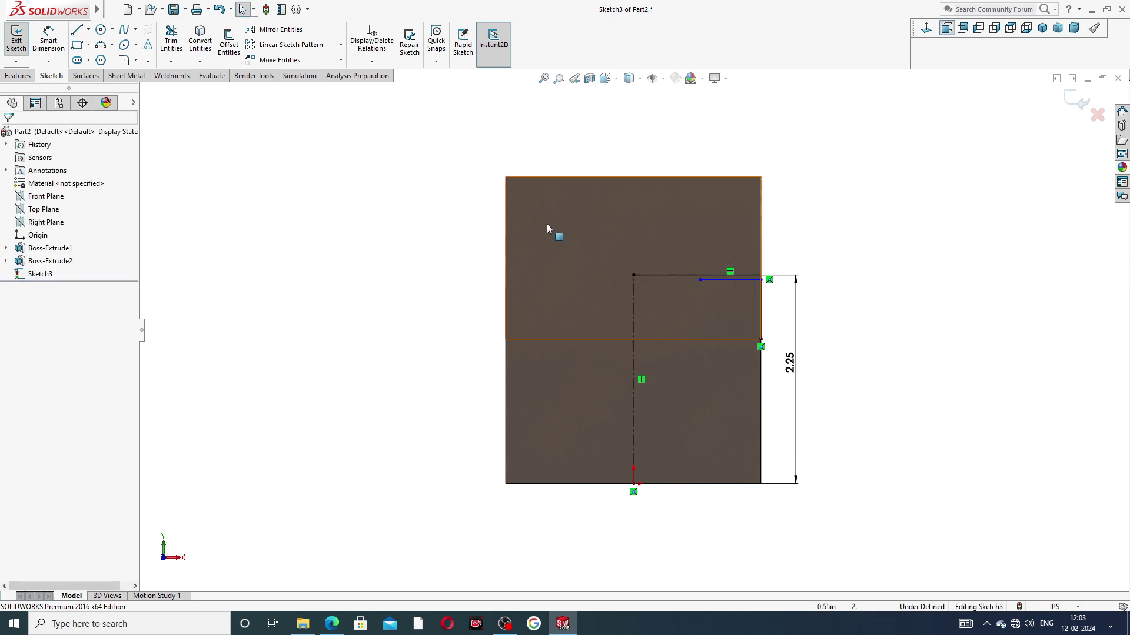
{"action": "left_click", "coordinate": [80, 30]}
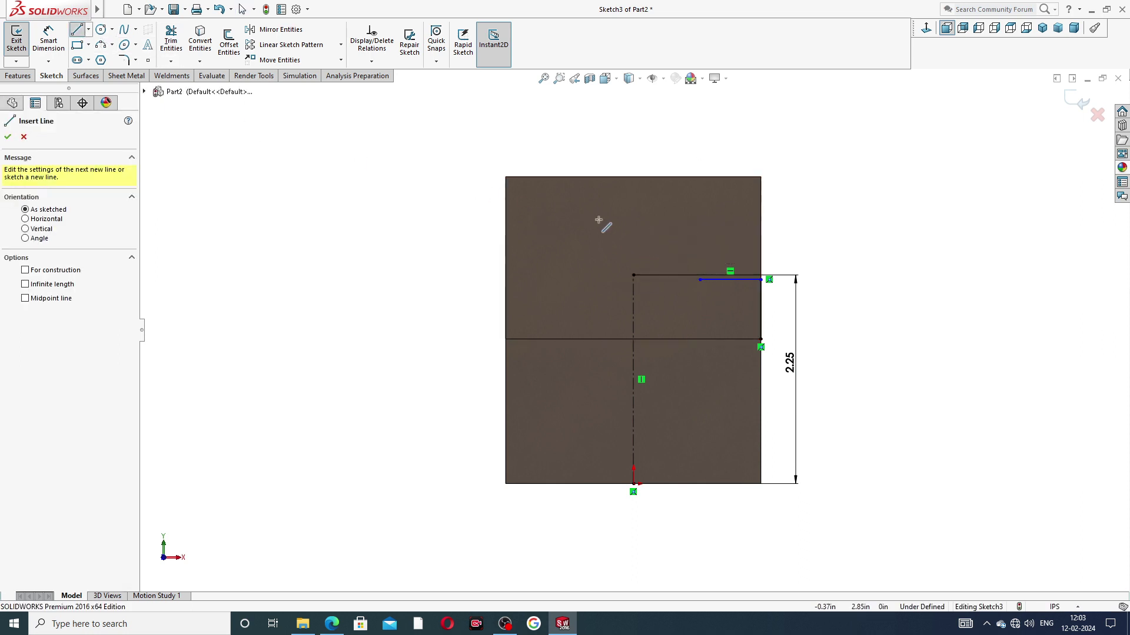
{"action": "left_click", "coordinate": [700, 279]}
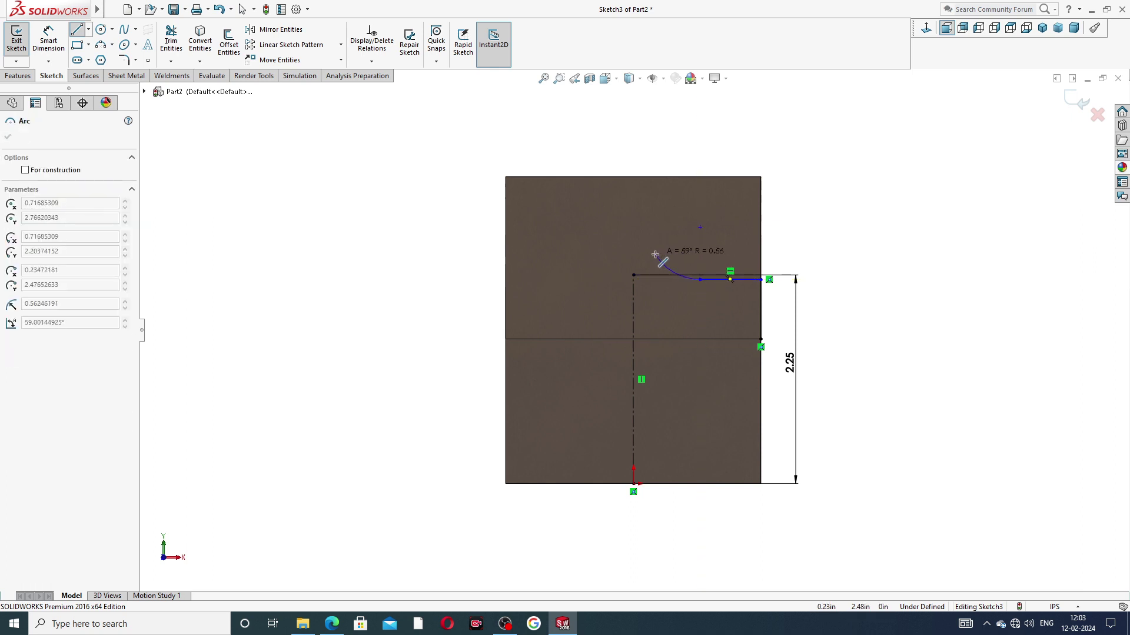
{"action": "key", "text": "Escape"}
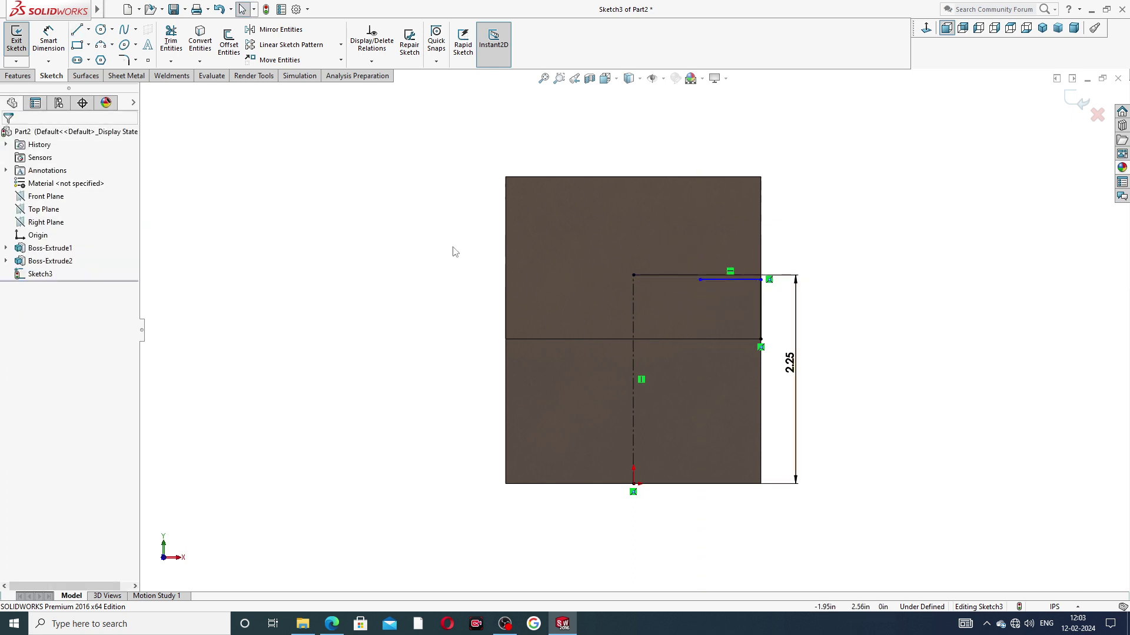
{"action": "left_click", "coordinate": [77, 30]}
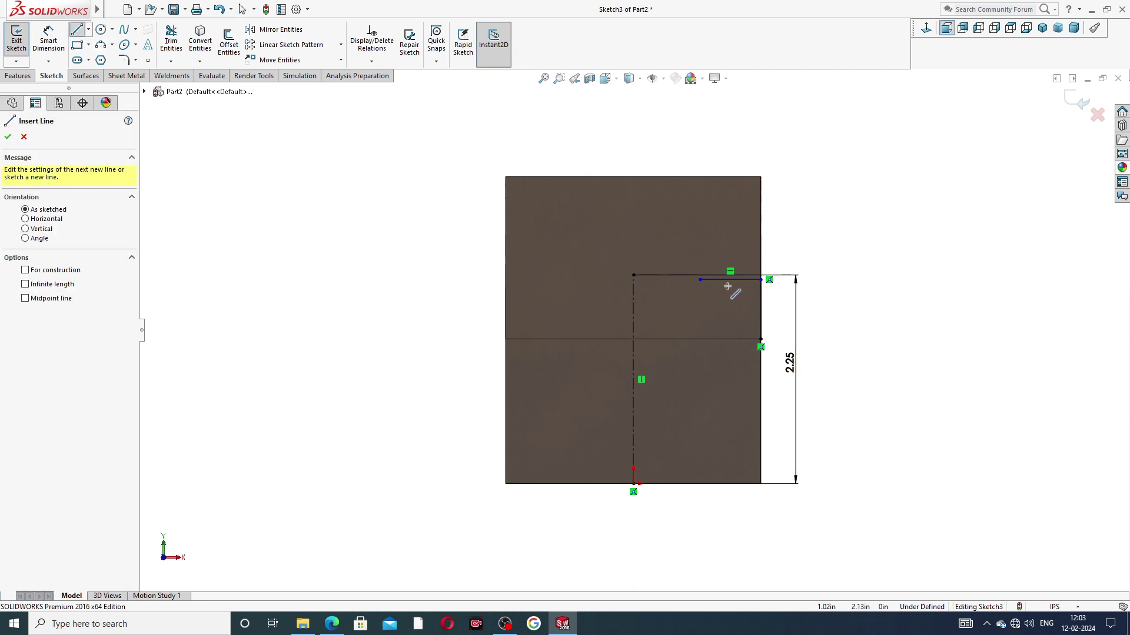
{"action": "scroll", "coordinate": [739, 292], "scroll_direction": "down", "scroll_amount": 5}
{"action": "left_click", "coordinate": [622, 287]}
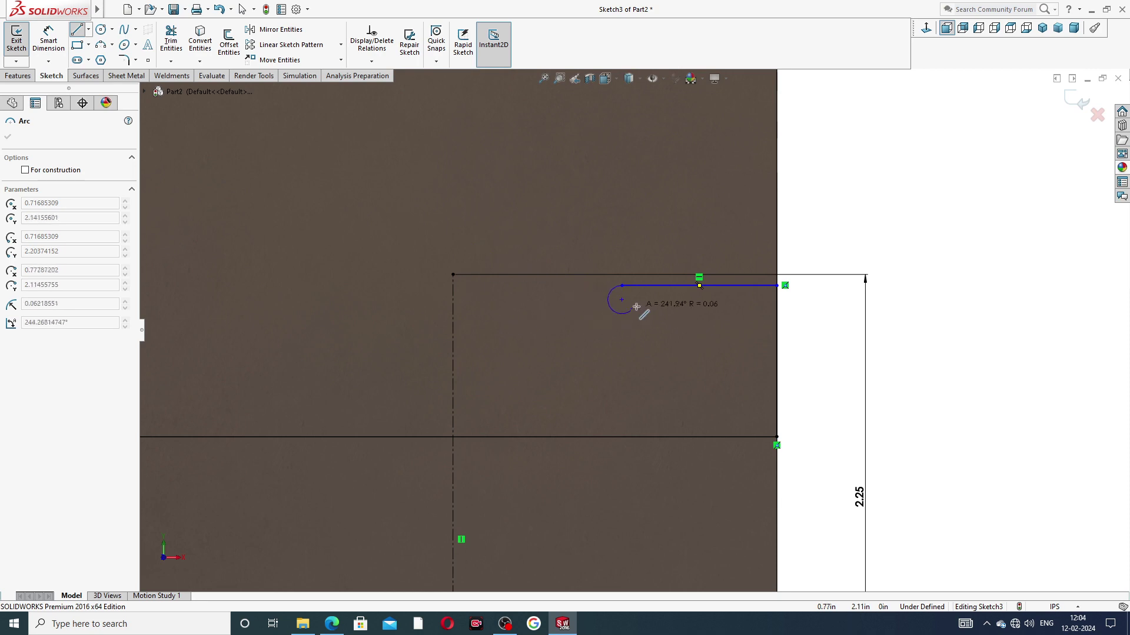
{"action": "key", "text": "Escape"}
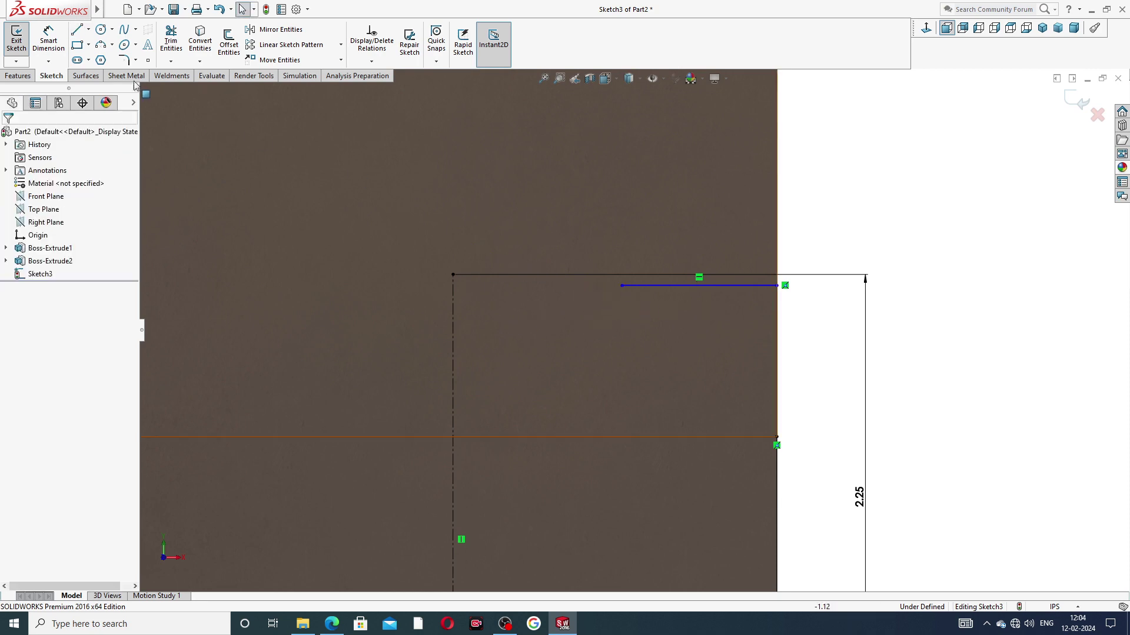
Draw an upward-bulging 180° arc of about 0.6 in radius from the horizontal line's inner end, ending level with that line
{"action": "left_click", "coordinate": [622, 287]}
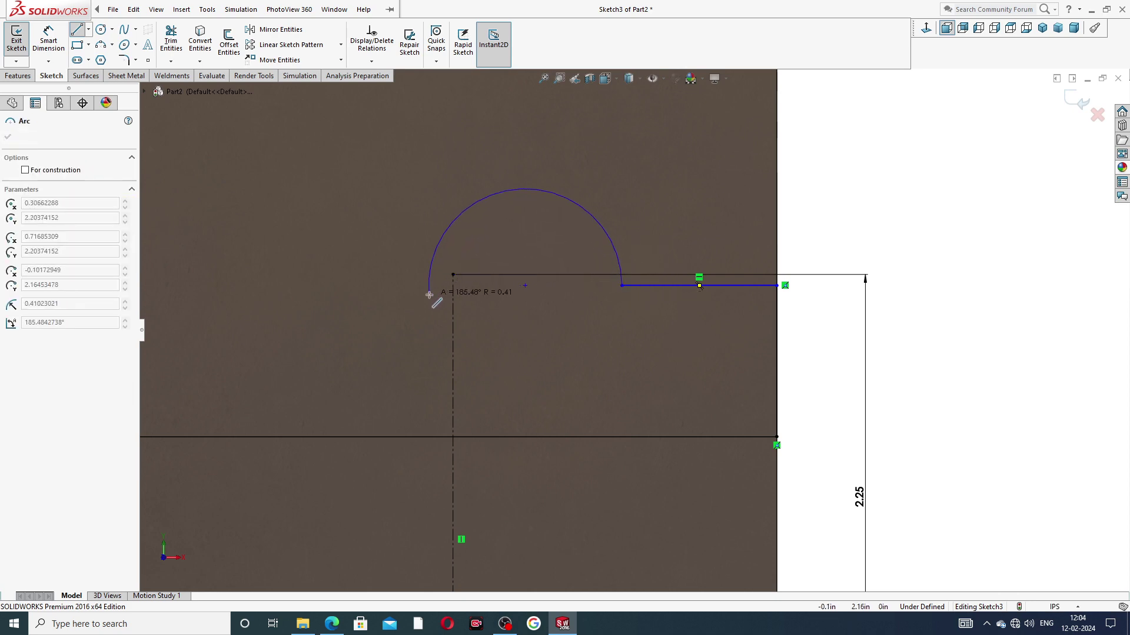
{"action": "scroll", "coordinate": [430, 295], "scroll_direction": "up", "scroll_amount": 2}
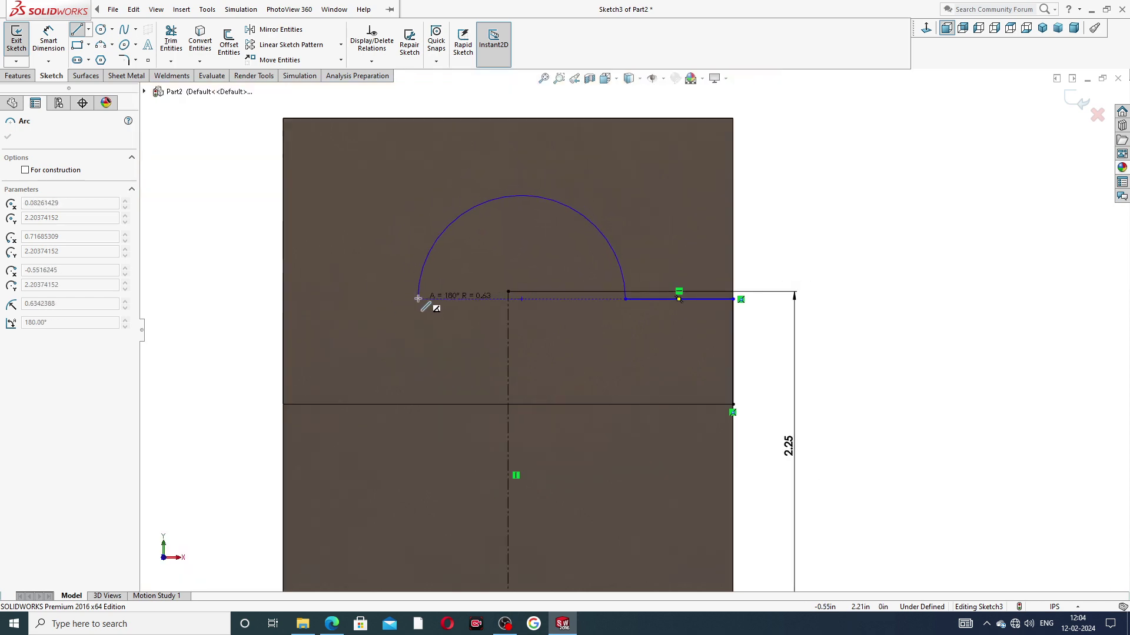
{"action": "left_click", "coordinate": [429, 299]}
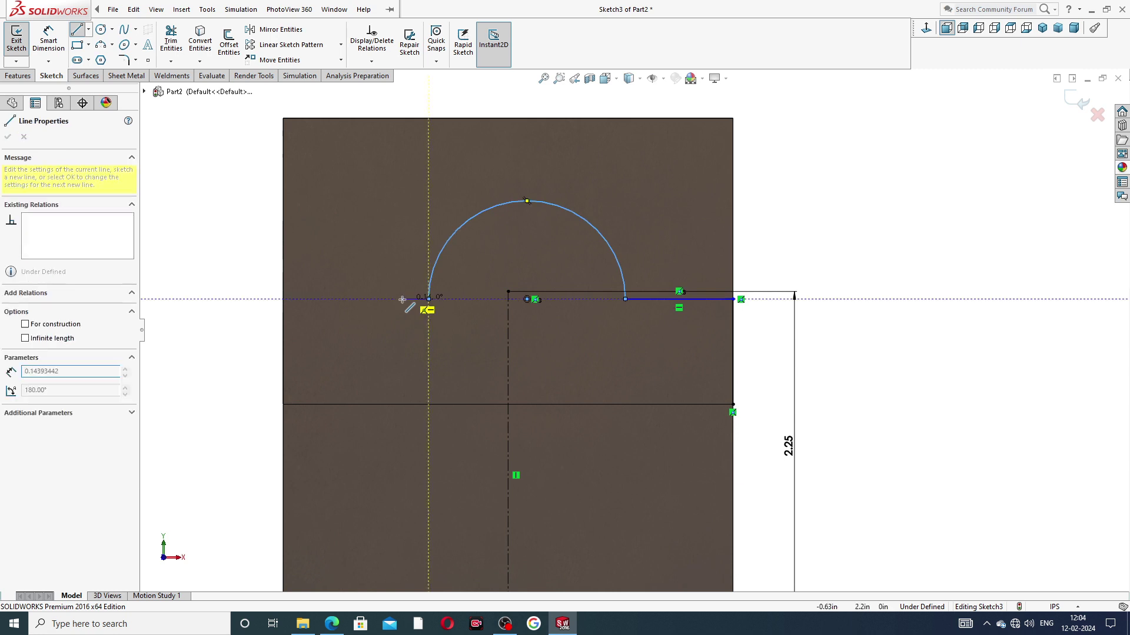
Continue with a horizontal line about 0.89 in long to the opposite side edge and close the profile along that edge and the block's upper edge
{"action": "left_click", "coordinate": [284, 300]}
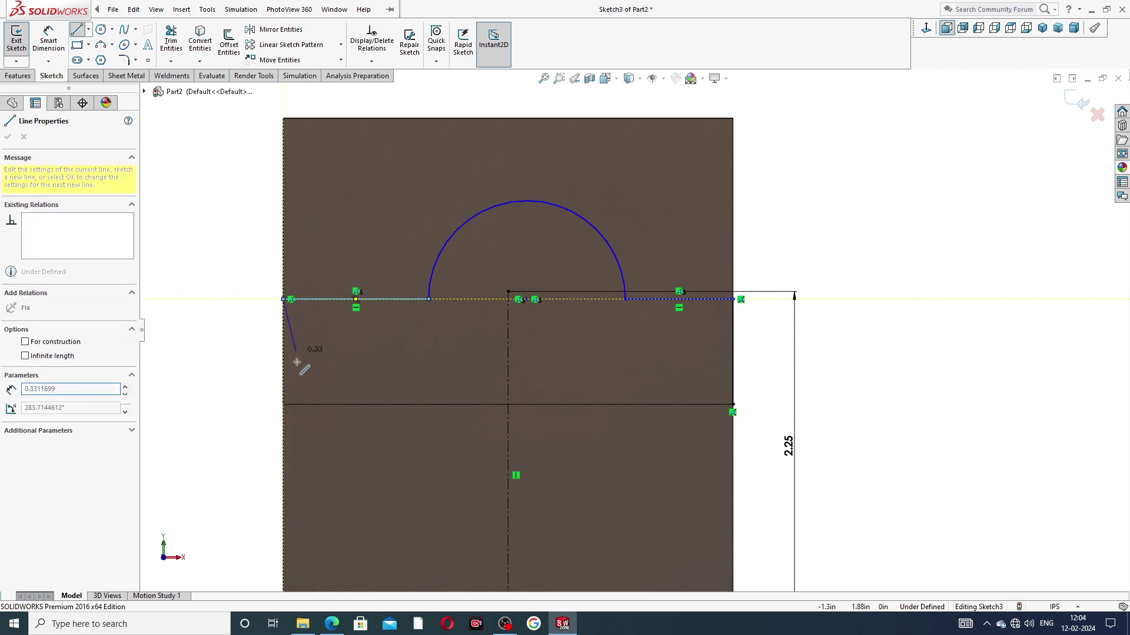
{"action": "left_click", "coordinate": [285, 405]}
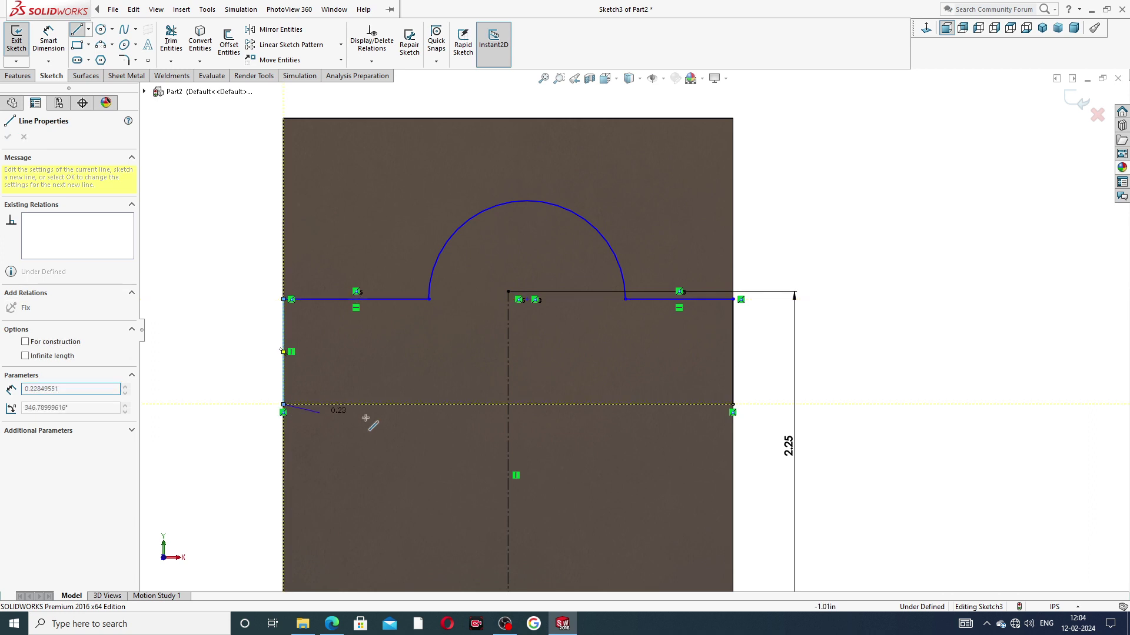
{"action": "left_click", "coordinate": [732, 405]}
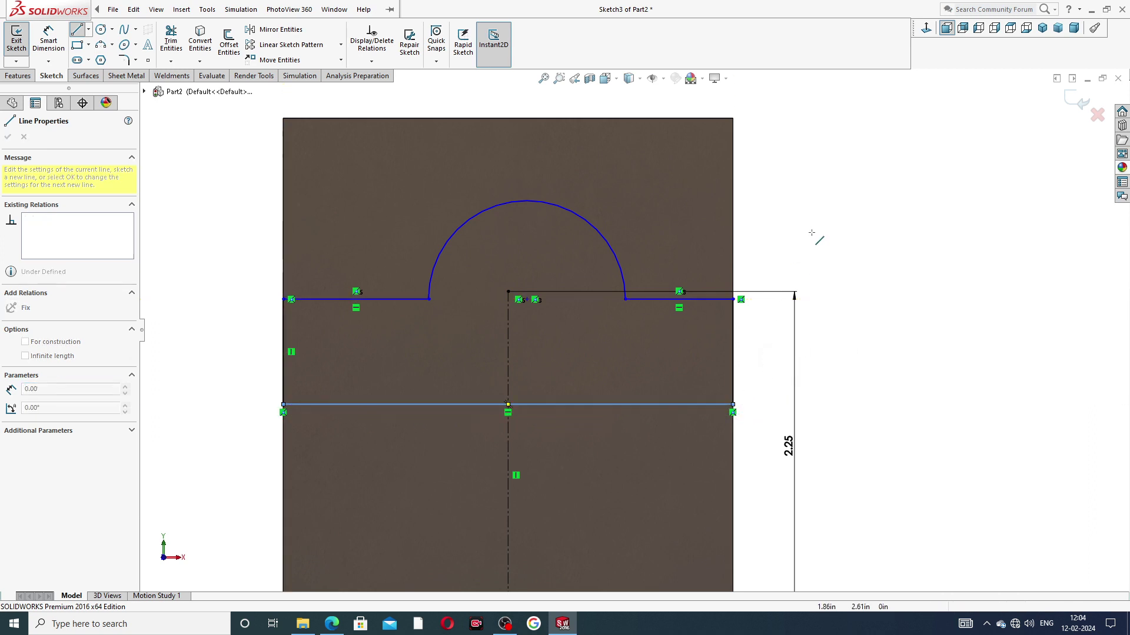
{"action": "right_click", "coordinate": [812, 230]}
{"action": "left_click", "coordinate": [842, 245]}
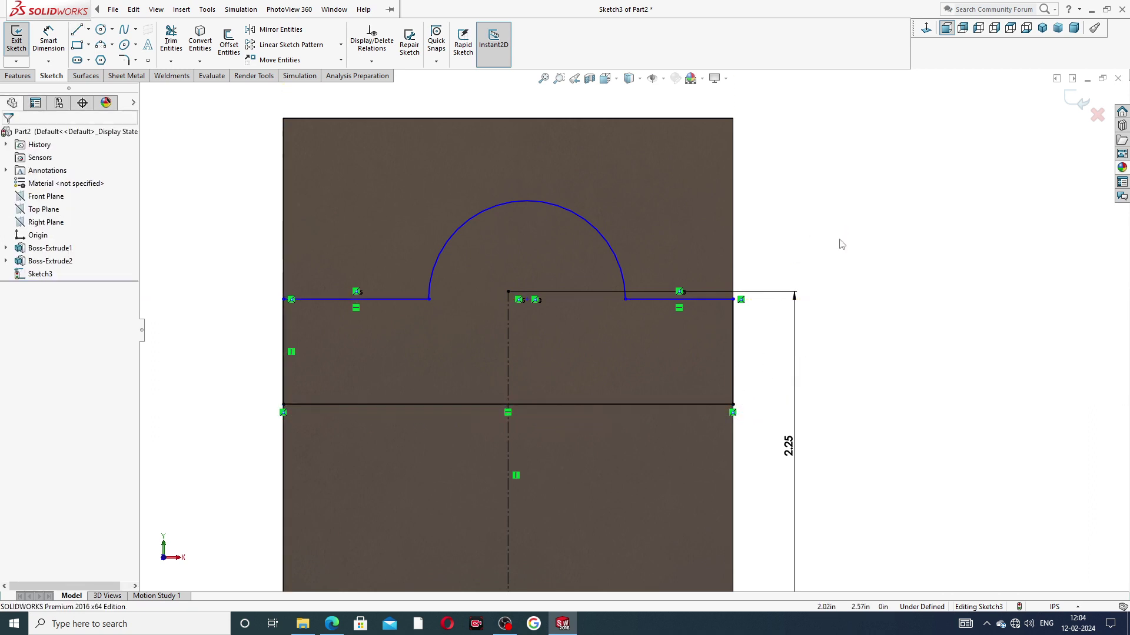
{"action": "key", "text": "f"}
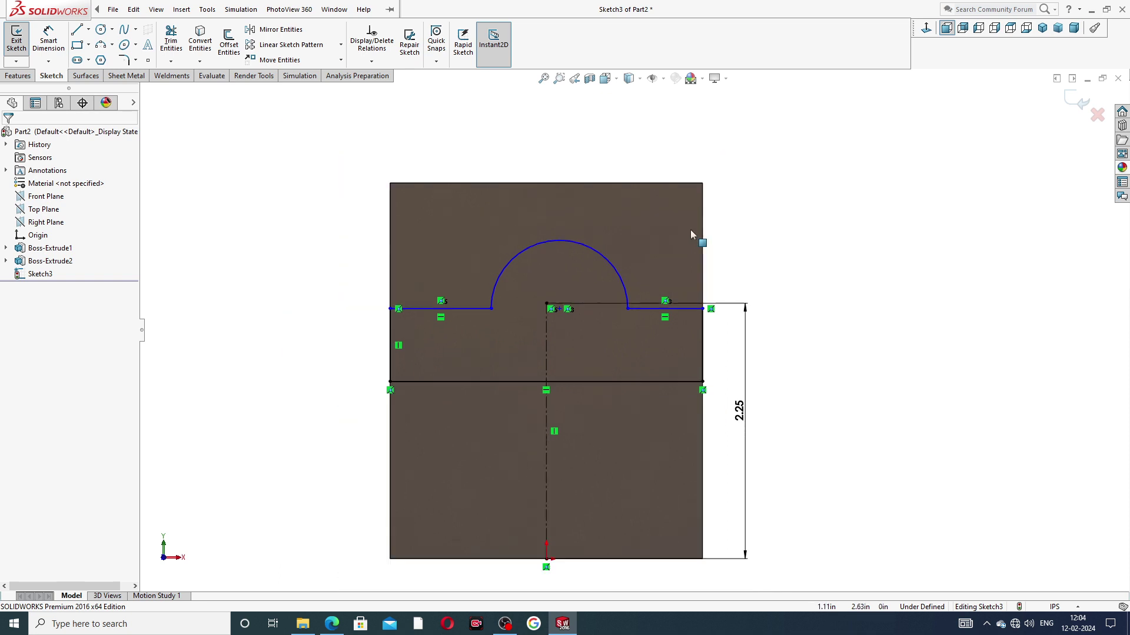
Make the two horizontal shoulder lines beside the arc collinear and equal in length
{"action": "left_click", "coordinate": [479, 309]}
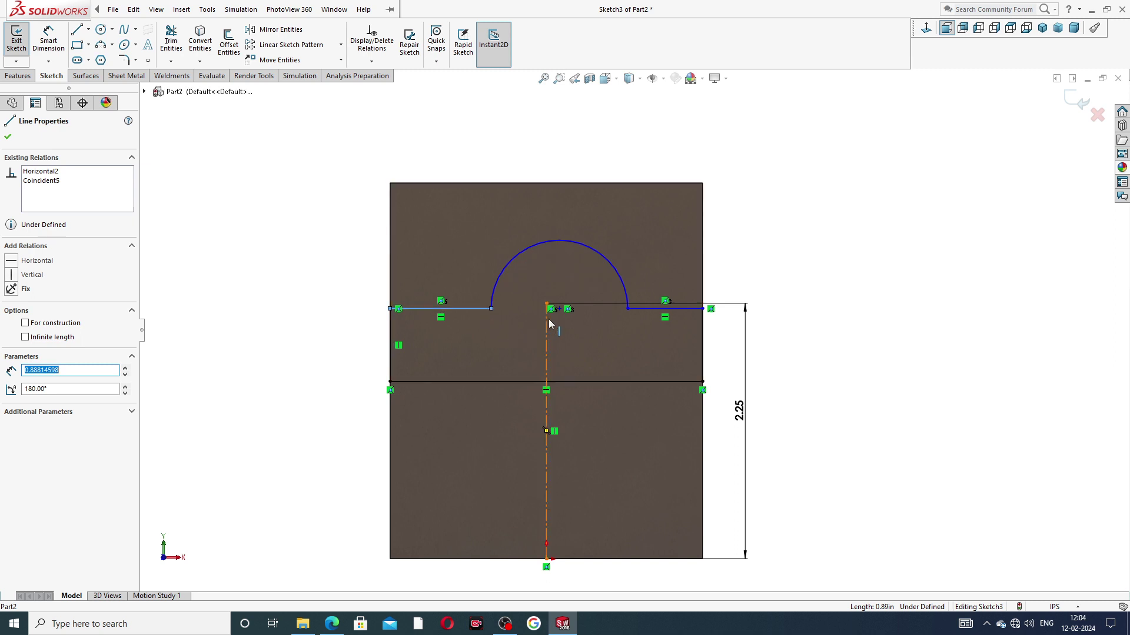
{"action": "left_click", "coordinate": [638, 307], "text": "ctrl"}
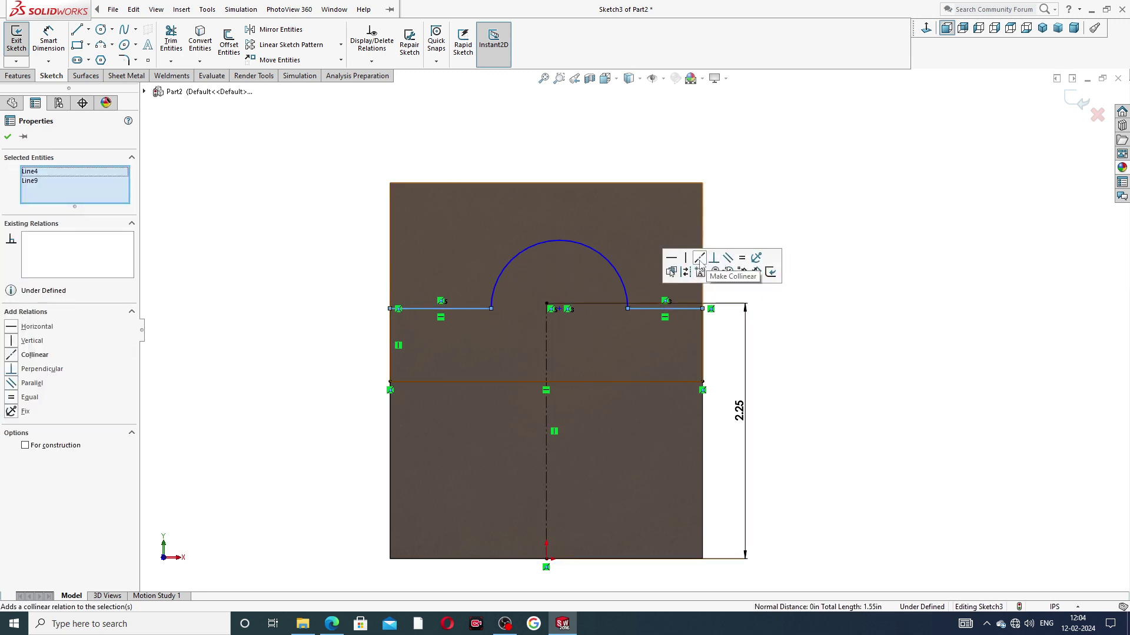
{"action": "left_click", "coordinate": [699, 258]}
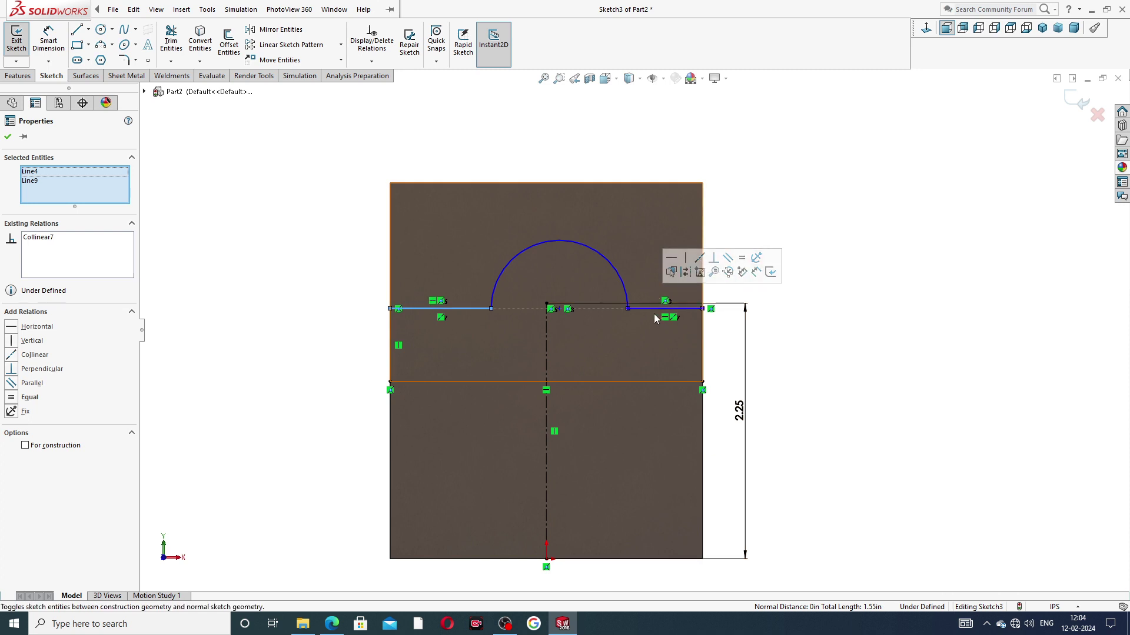
{"action": "left_click", "coordinate": [742, 258]}
{"action": "left_click", "coordinate": [779, 199]}
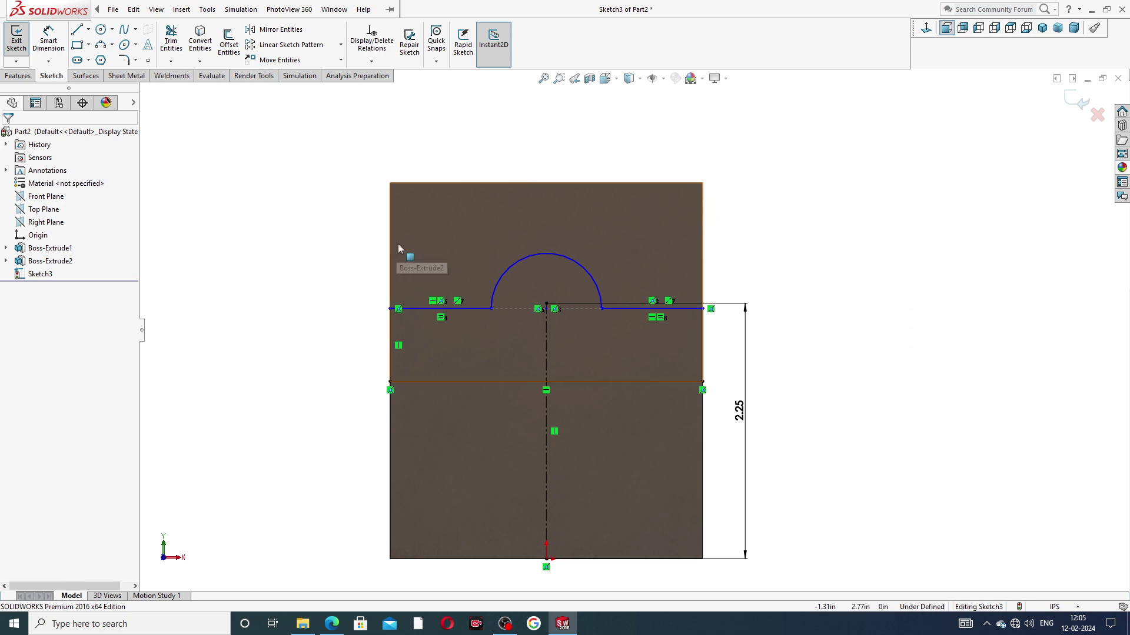
Dimension the arc's radius at 0.69 in
{"action": "left_click", "coordinate": [48, 40]}
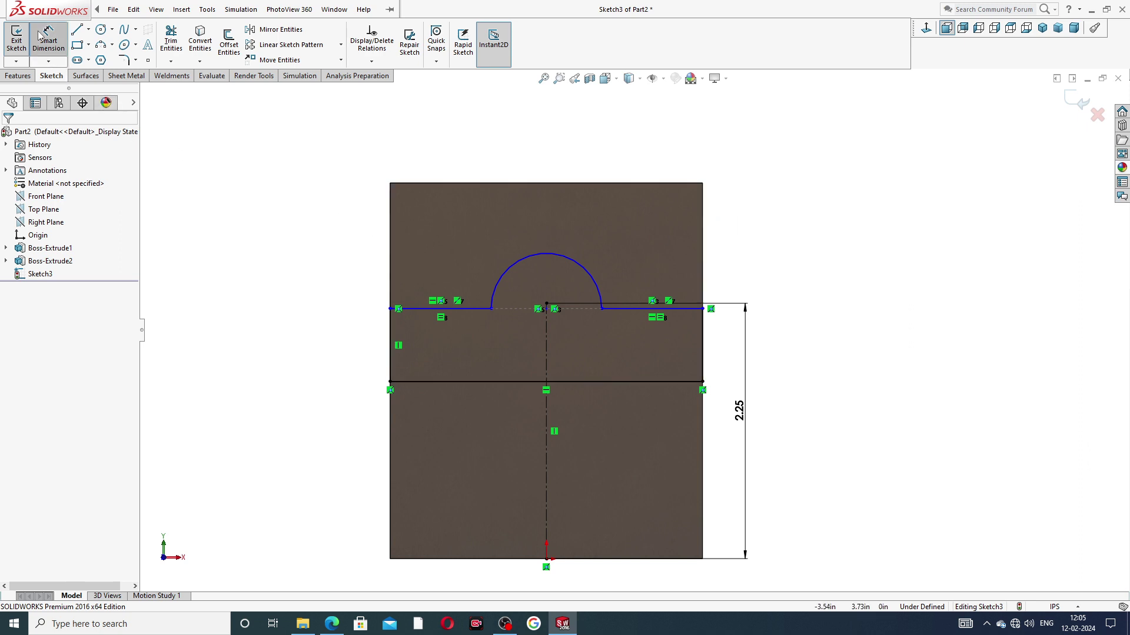
{"action": "left_click", "coordinate": [510, 265]}
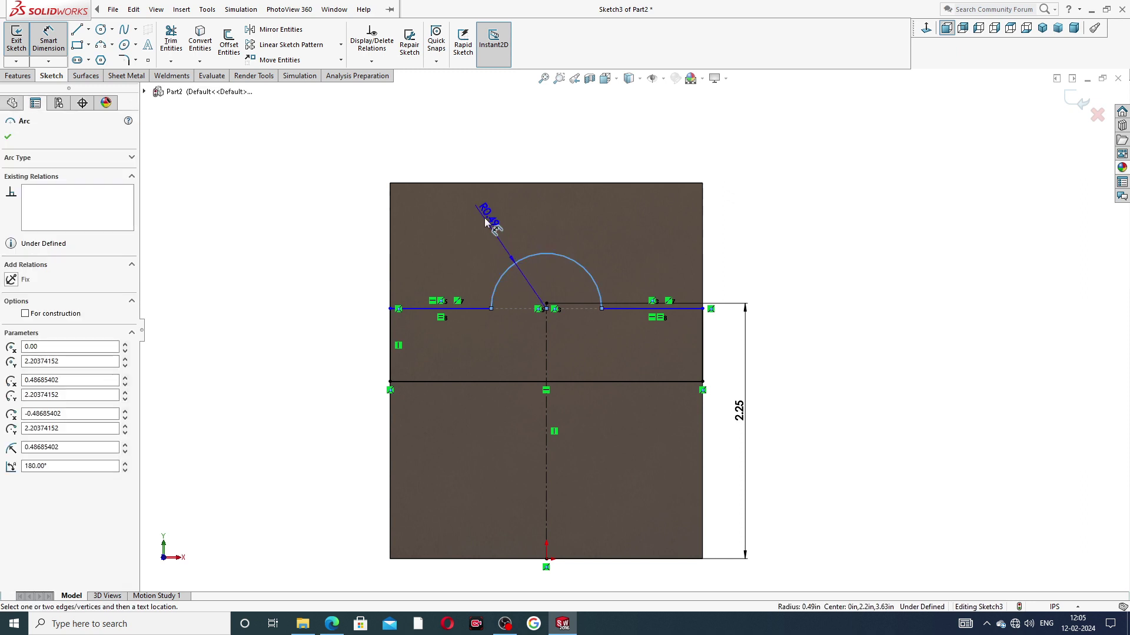
{"action": "left_click", "coordinate": [481, 213]}
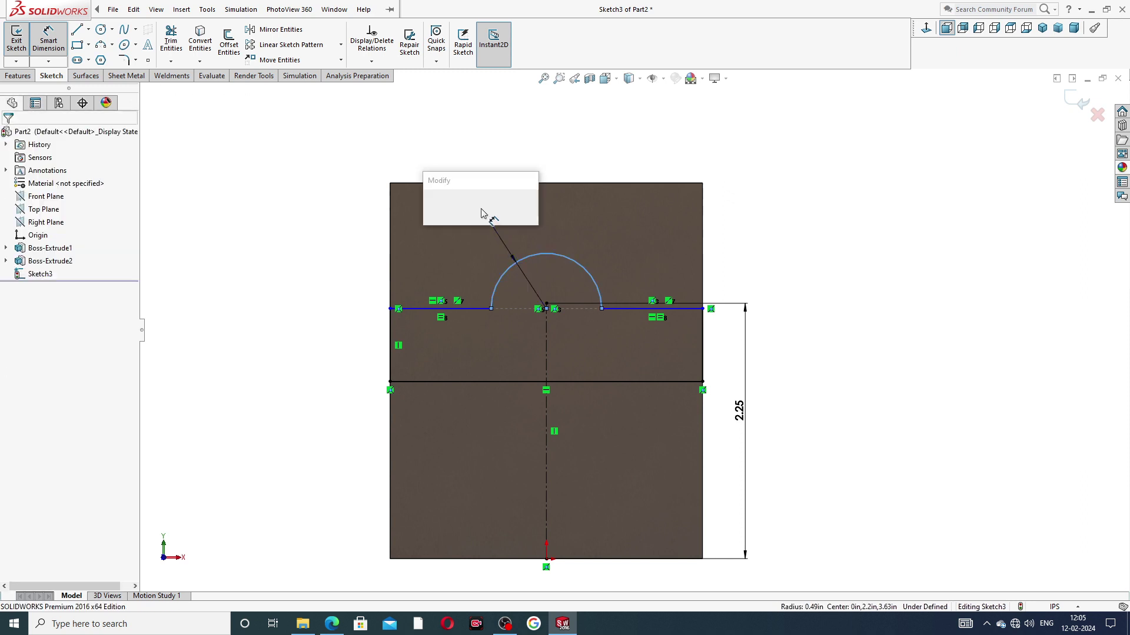
{"action": "type", "text": "."}
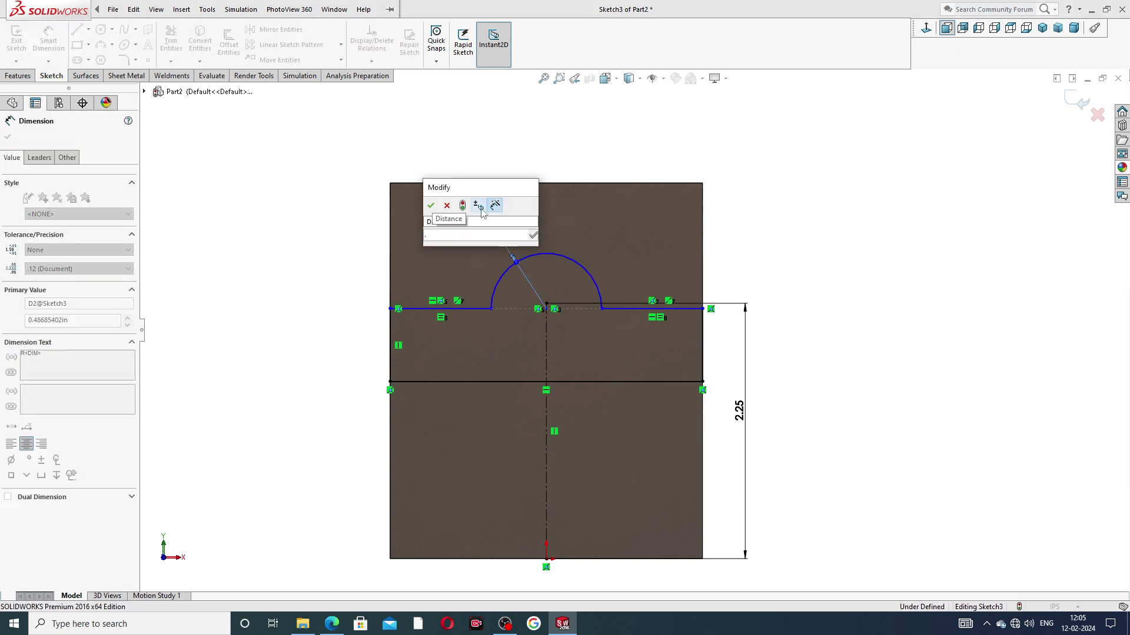
{"action": "type", "text": "69"}
{"action": "key", "text": "Return"}
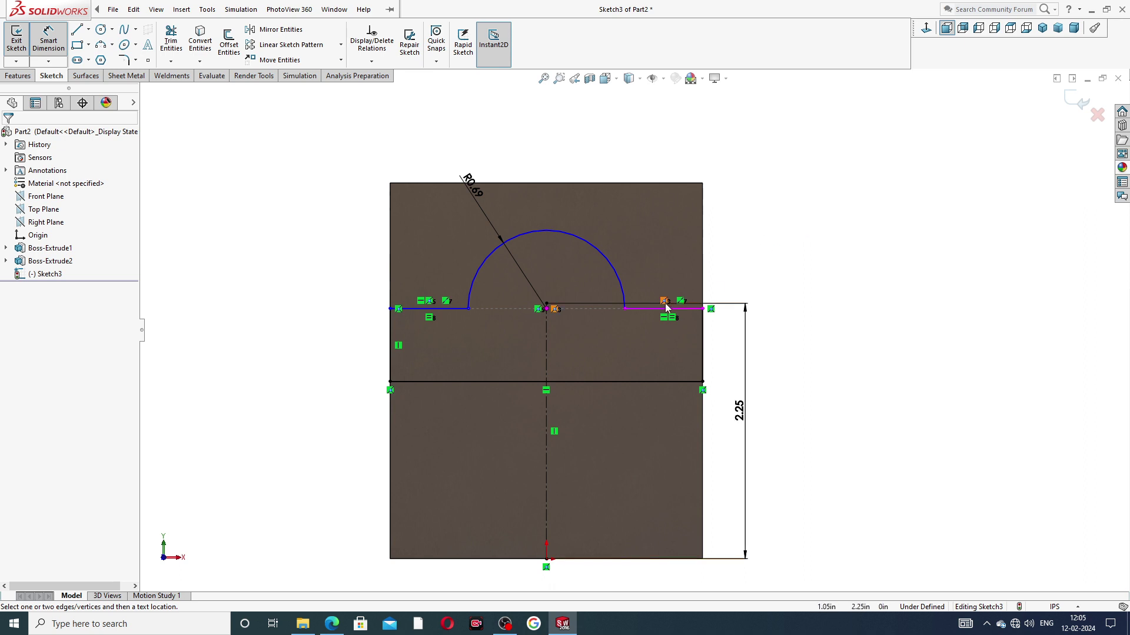
Dimension the height of the left shoulder line above the block's bottom edge at 2.19 in
{"action": "left_click", "coordinate": [459, 309]}
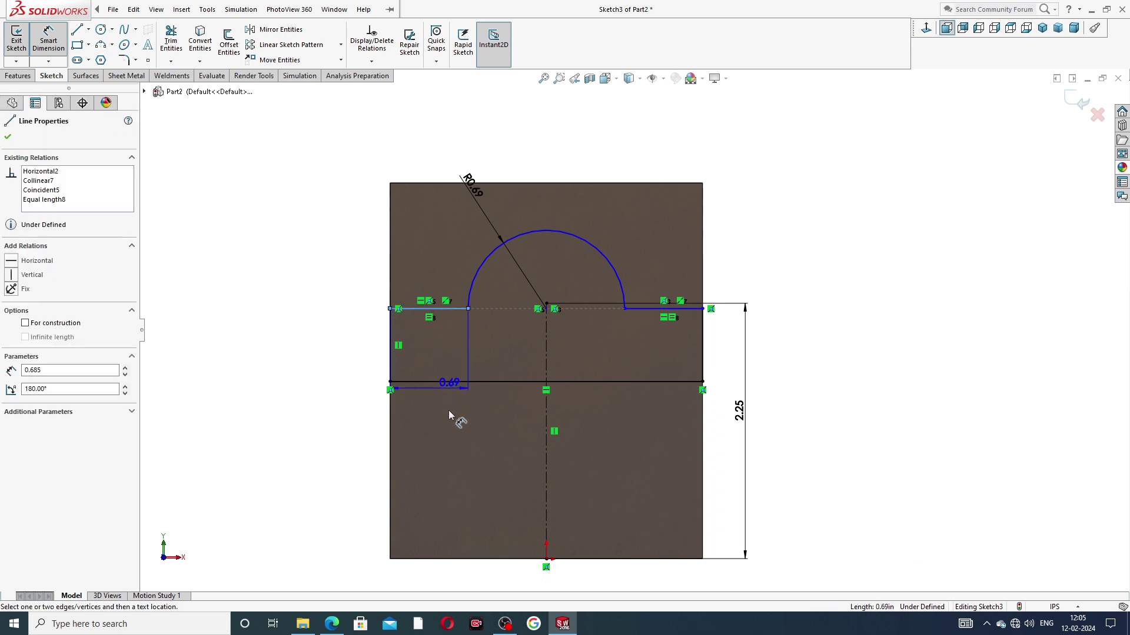
{"action": "left_click", "coordinate": [459, 560]}
{"action": "left_click", "coordinate": [368, 431]}
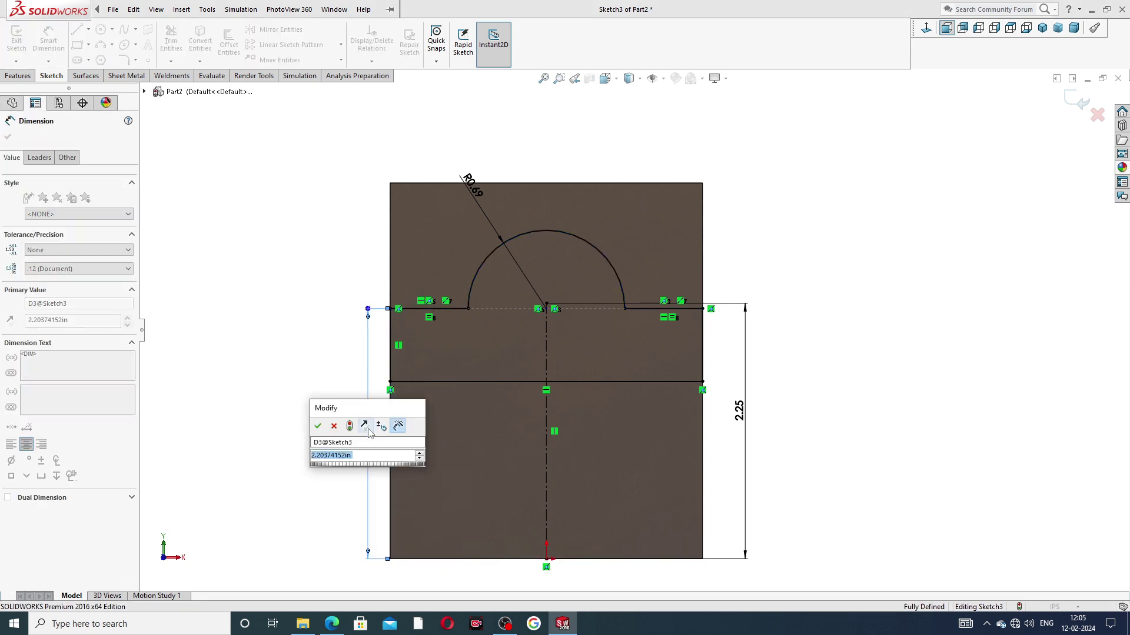
{"action": "type", "text": "2.1"}
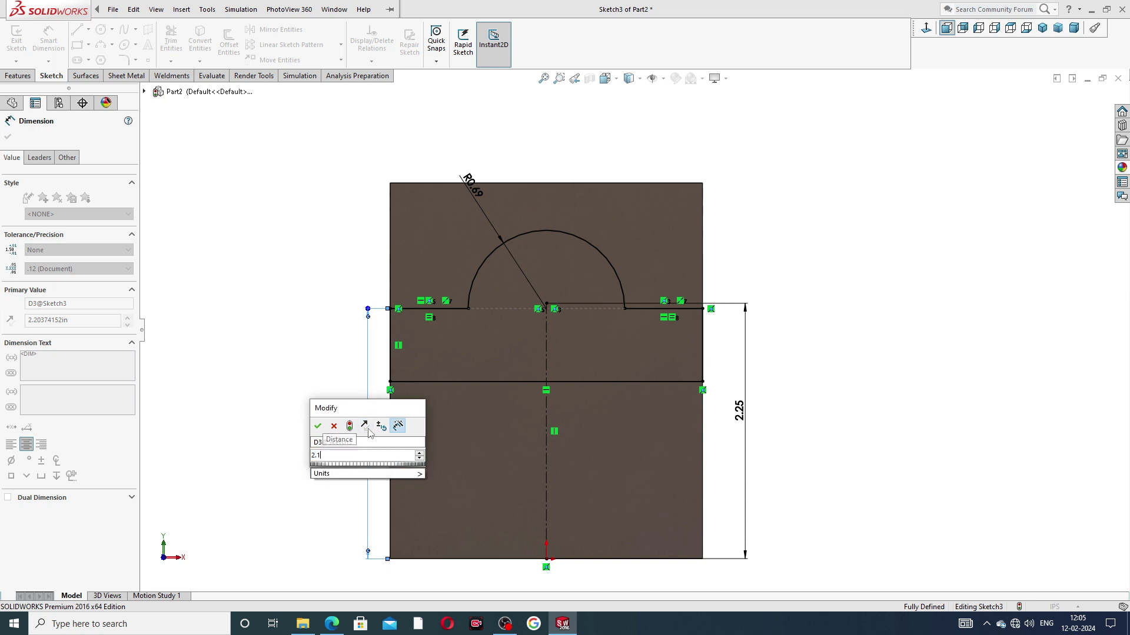
{"action": "type", "text": "9"}
{"action": "key", "text": "Return"}
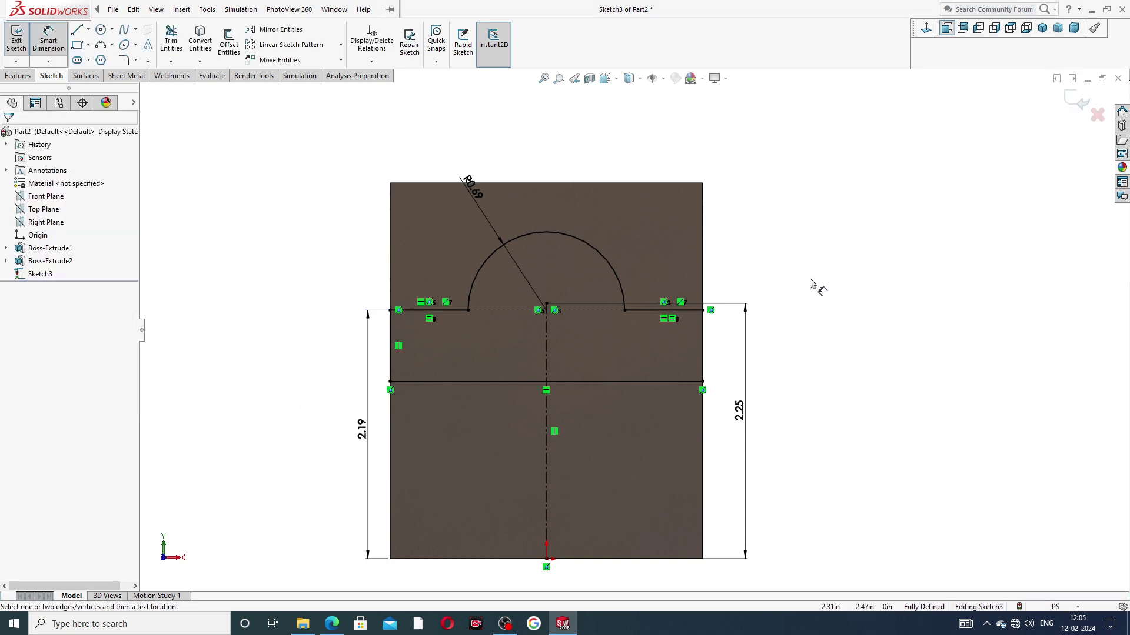
Reposition the 2.19 height and R0.69 radius dimensions farther outside the block's outline and leave the dimension tool
{"action": "left_click_drag", "start_coordinate": [362, 431], "coordinate": [352, 429]}
{"action": "left_click", "coordinate": [830, 359]}
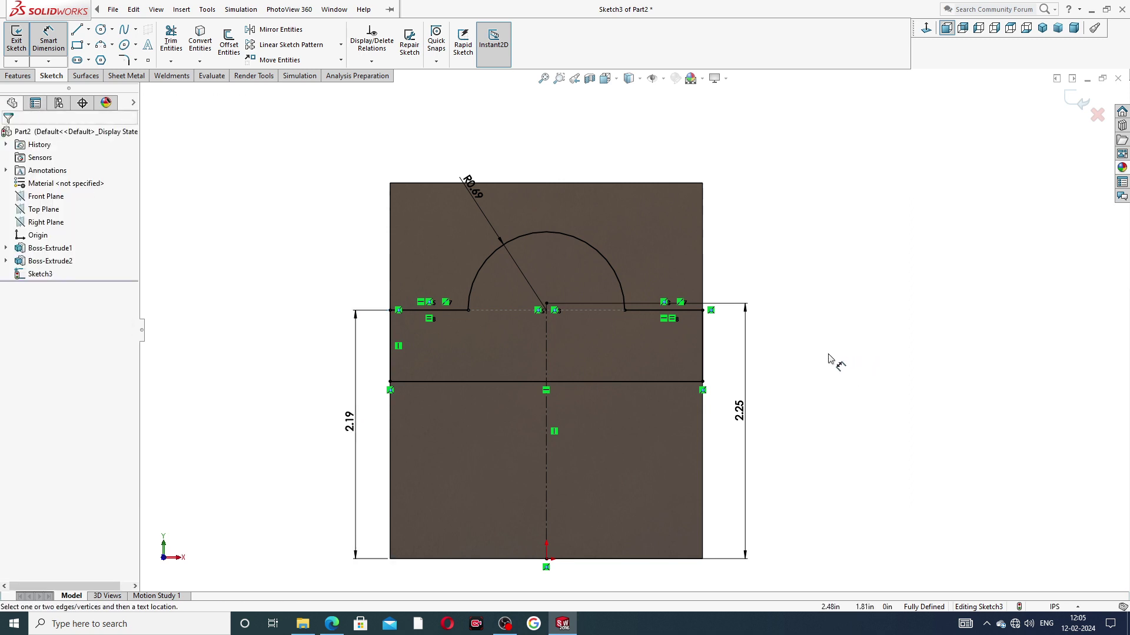
{"action": "mouse_move", "coordinate": [350, 422]}
{"action": "left_mouse_down"}
{"action": "mouse_move", "coordinate": [587, 424]}
{"action": "mouse_move", "coordinate": [732, 403]}
{"action": "mouse_move", "coordinate": [391, 395]}
{"action": "mouse_move", "coordinate": [340, 425]}
{"action": "left_mouse_up"}
{"action": "left_click", "coordinate": [792, 361]}
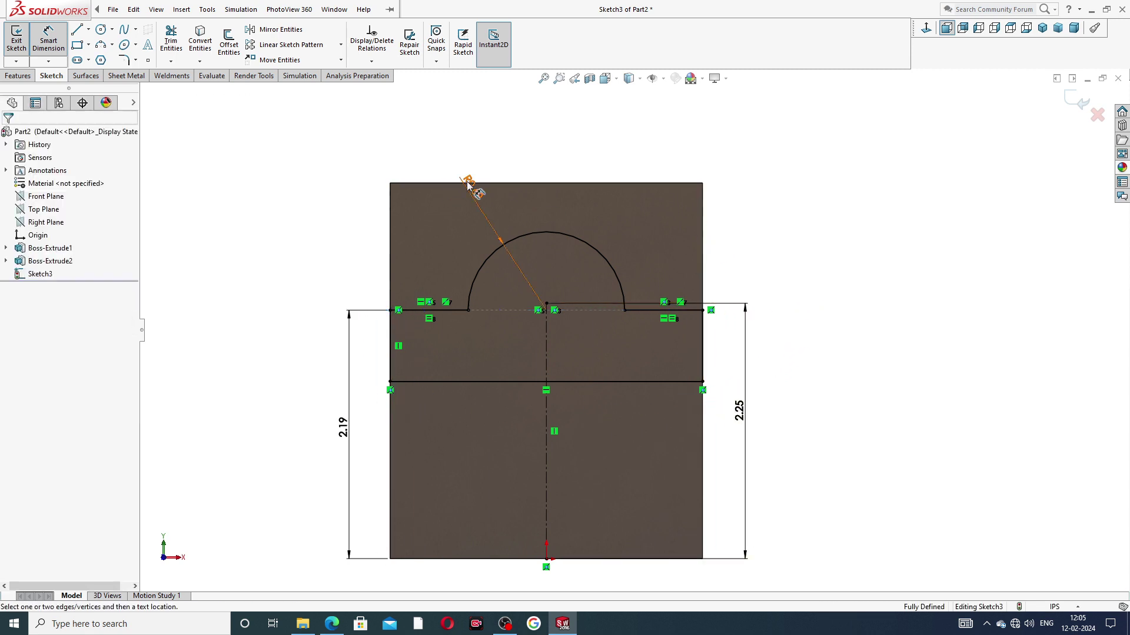
{"action": "left_click_drag", "start_coordinate": [468, 186], "coordinate": [462, 156]}
{"action": "right_click", "coordinate": [806, 202]}
{"action": "left_click", "coordinate": [840, 176]}
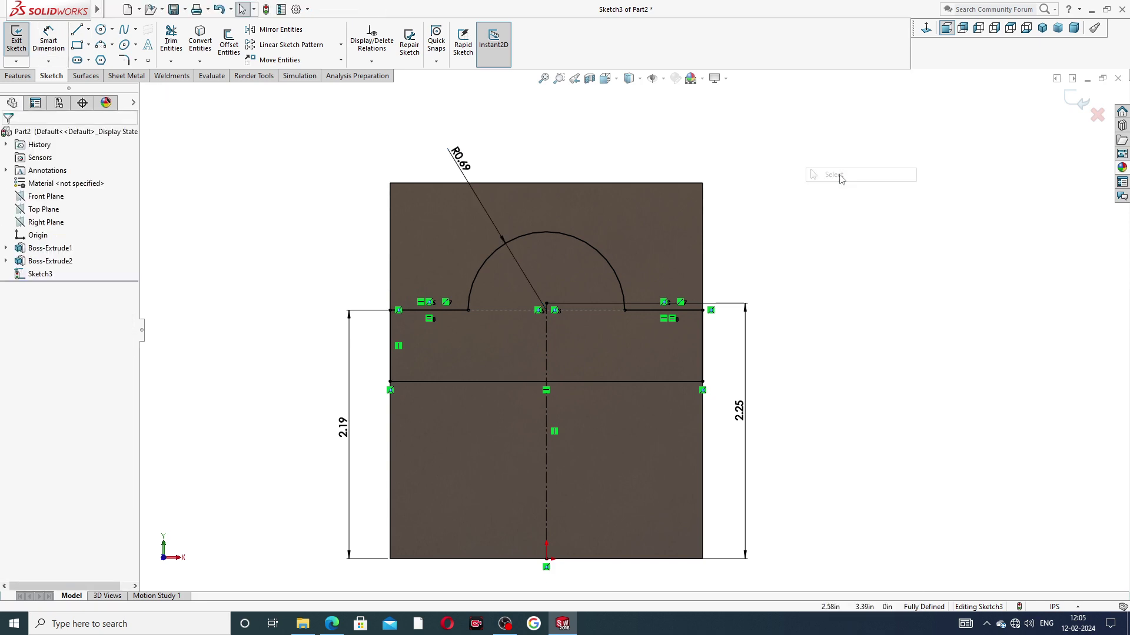
Check the PDF drawing, then start a boss extrusion of the screw boss profile with a distance of 5 in
{"action": "left_click", "coordinate": [332, 624]}
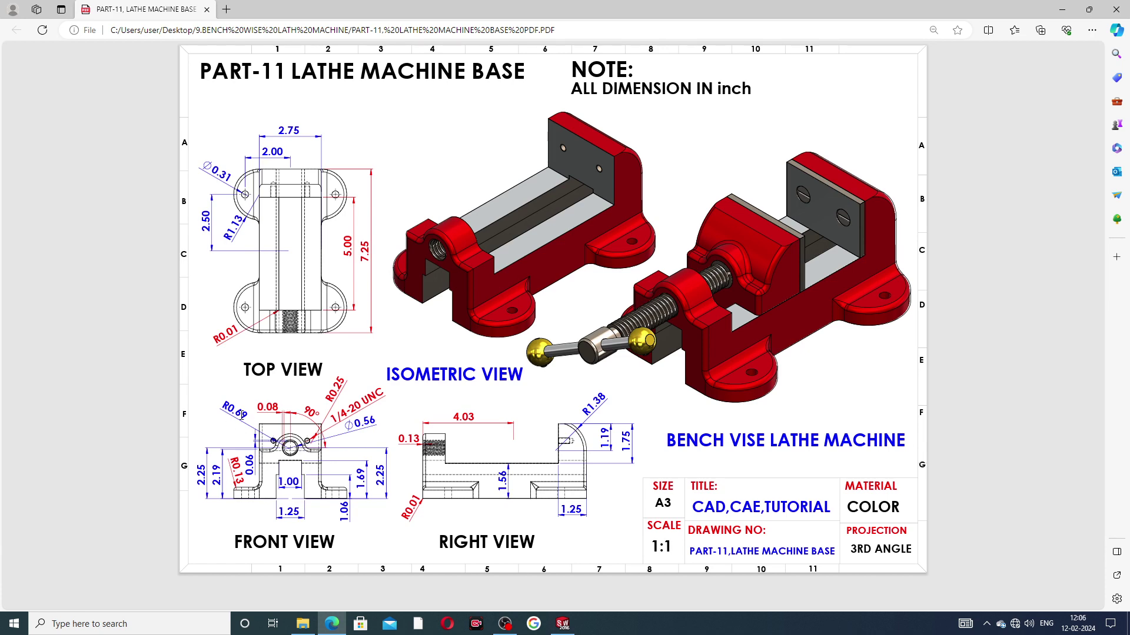
{"action": "left_click", "coordinate": [562, 623]}
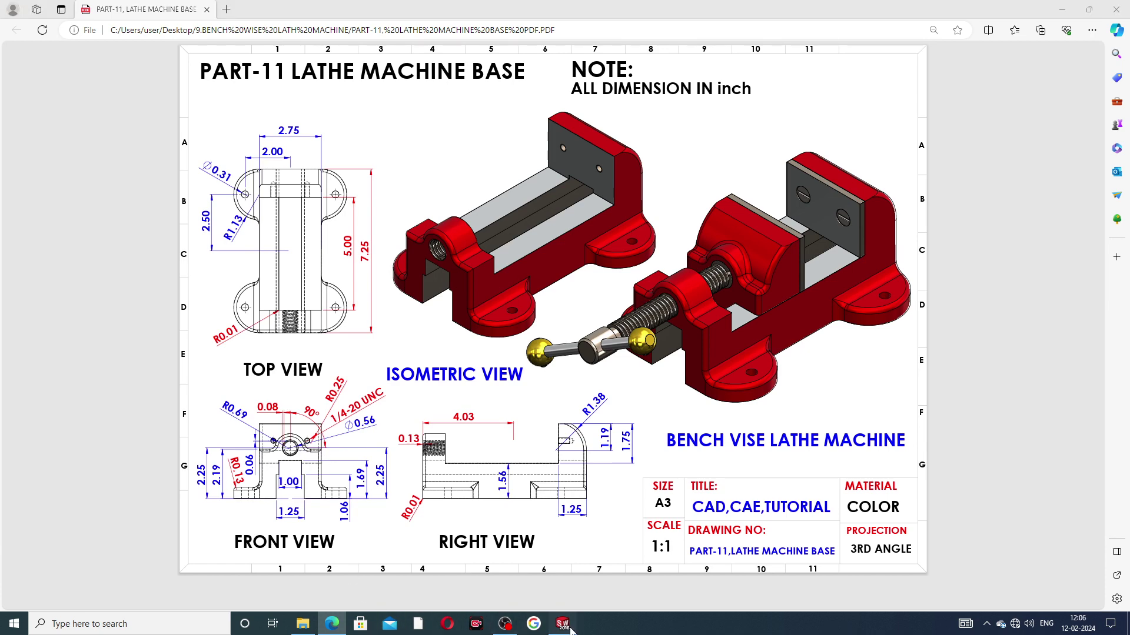
{"action": "mouse_move", "coordinate": [645, 333]}
{"action": "middle_mouse_down"}
{"action": "mouse_move", "coordinate": [797, 317]}
{"action": "mouse_move", "coordinate": [782, 342]}
{"action": "middle_mouse_up"}
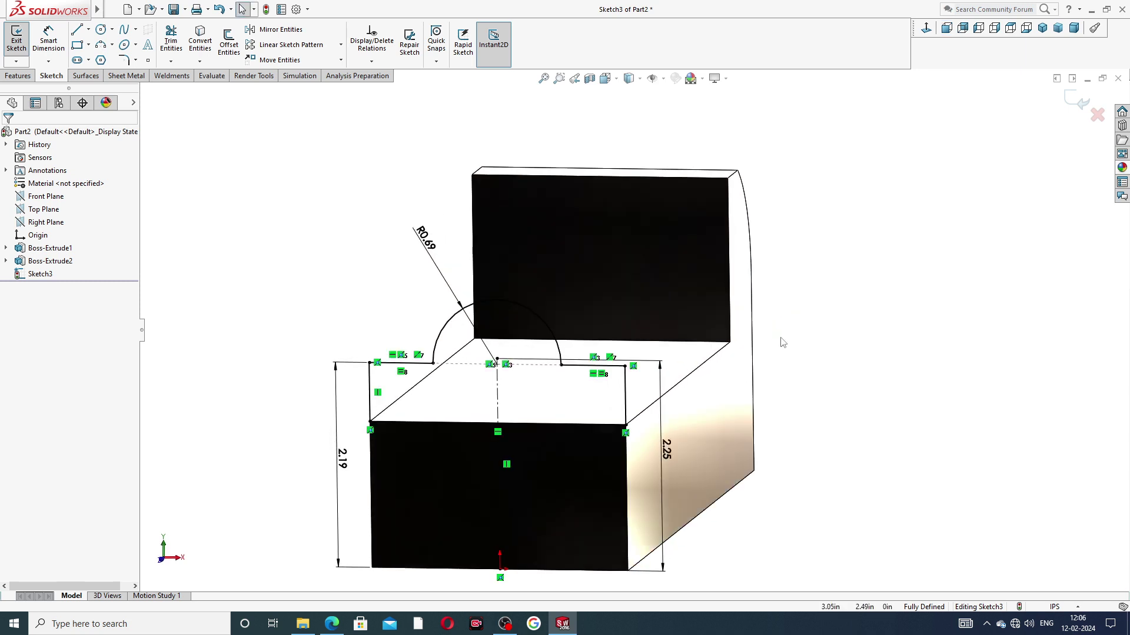
{"action": "left_click", "coordinate": [18, 76]}
{"action": "left_click", "coordinate": [22, 42]}
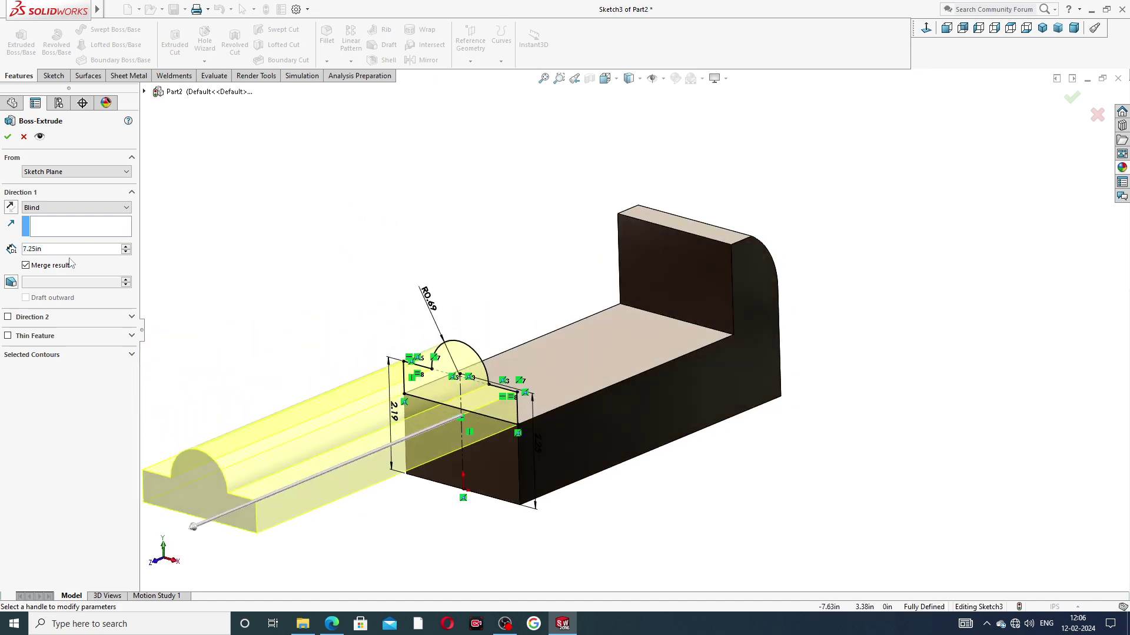
{"action": "double_click", "coordinate": [52, 253]}
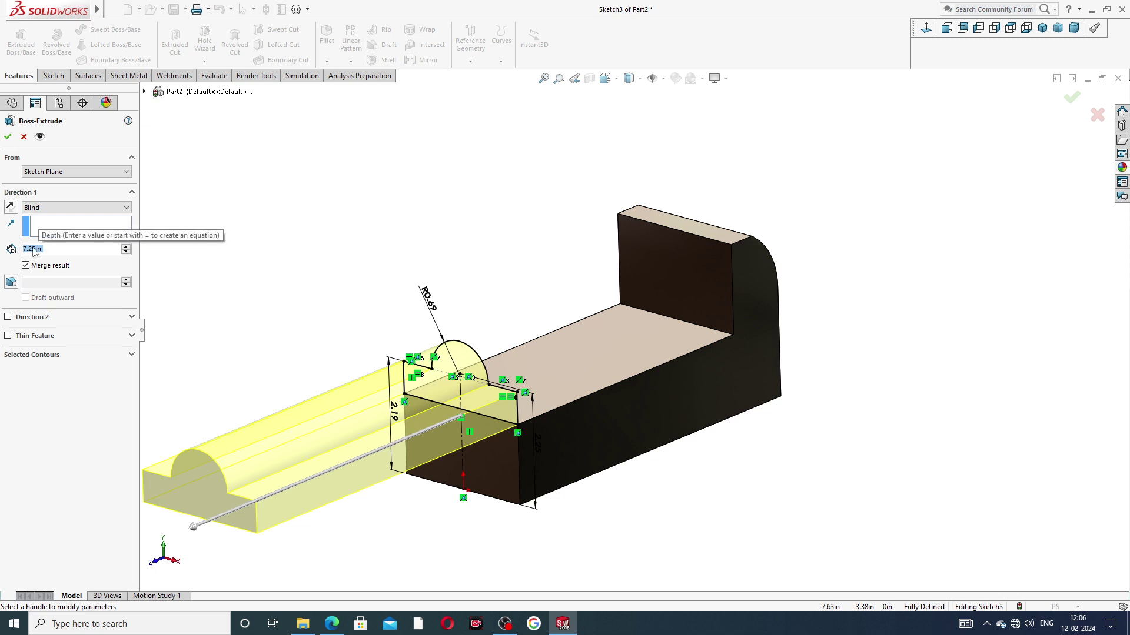
{"action": "type", "text": "5"}
{"action": "key", "text": "Return"}
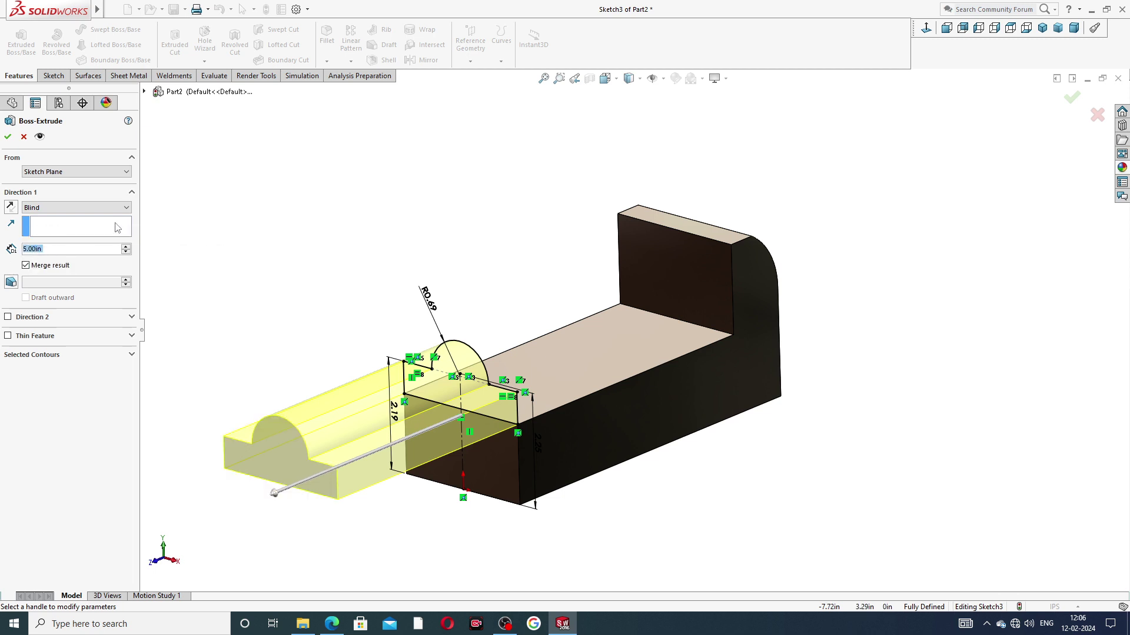
End the extrusion by Offset From Surface, measured from the inner face of the raised end wall, and accept it
{"action": "left_click", "coordinate": [67, 211]}
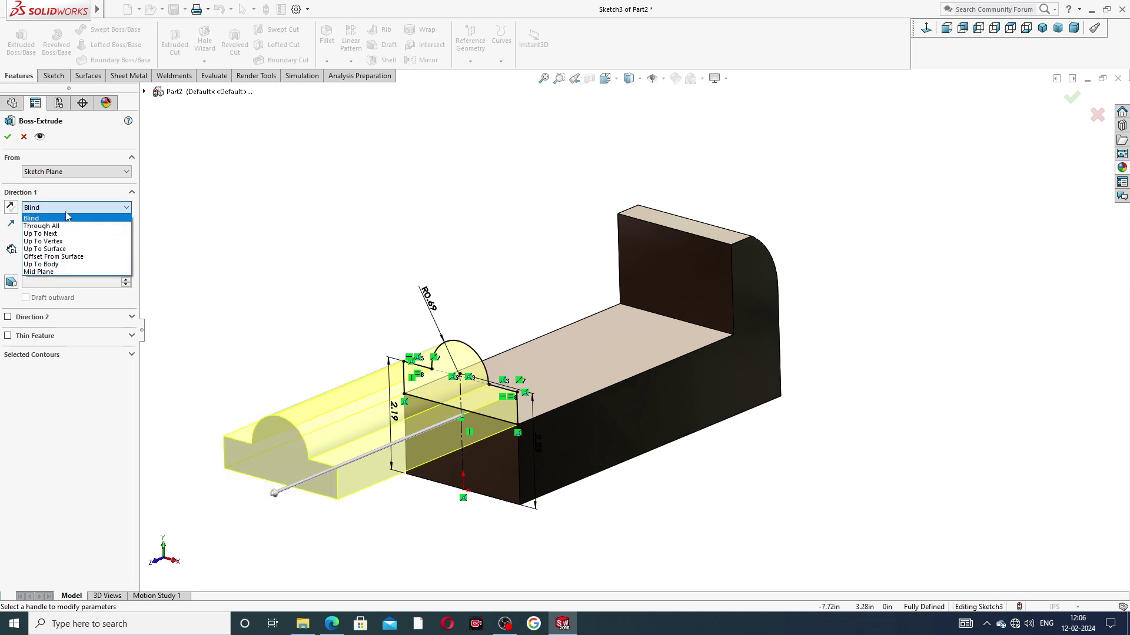
{"action": "left_click", "coordinate": [73, 262]}
{"action": "left_click", "coordinate": [676, 292]}
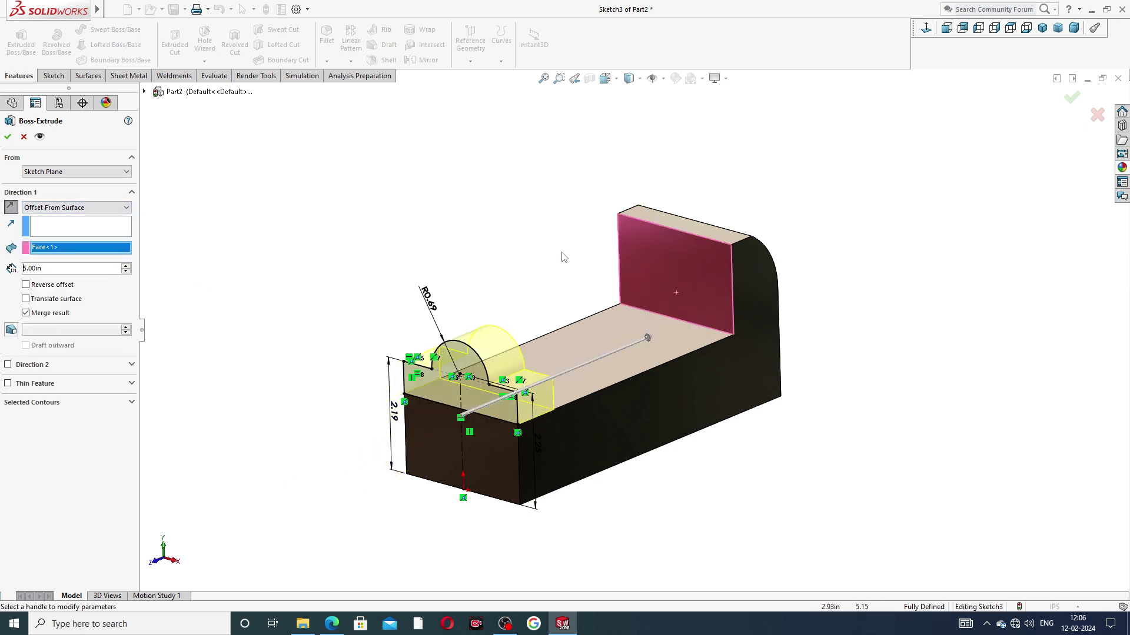
{"action": "mouse_move", "coordinate": [530, 284]}
{"action": "middle_mouse_down"}
{"action": "mouse_move", "coordinate": [527, 255]}
{"action": "mouse_move", "coordinate": [530, 268]}
{"action": "middle_mouse_up"}
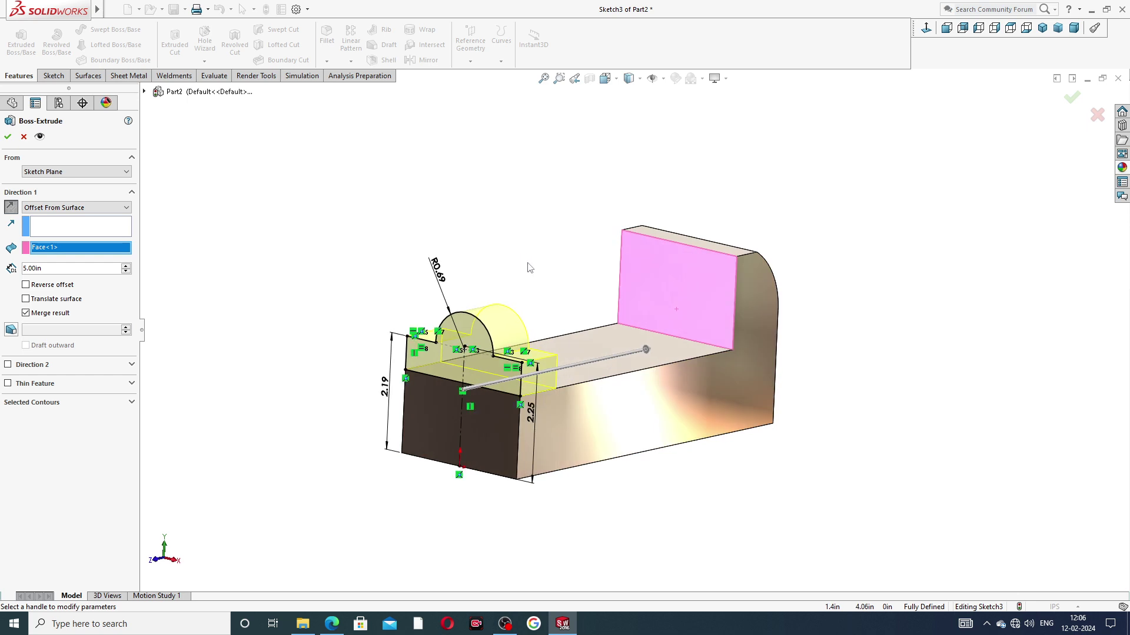
{"action": "scroll", "coordinate": [526, 398], "scroll_direction": "down", "scroll_amount": 1}
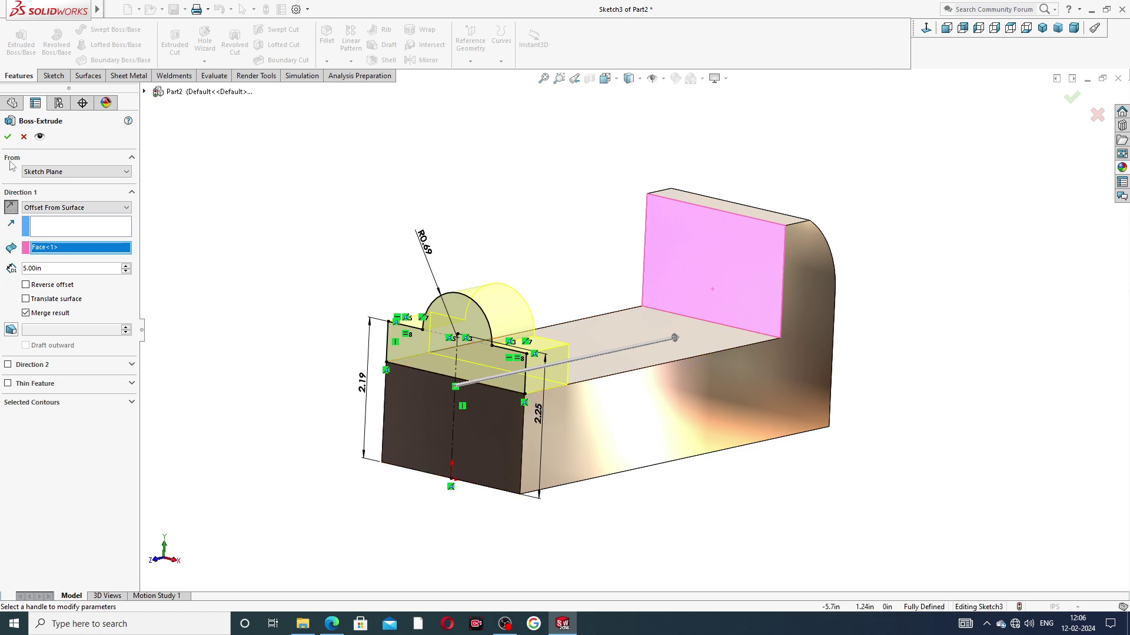
{"action": "left_click", "coordinate": [8, 138]}
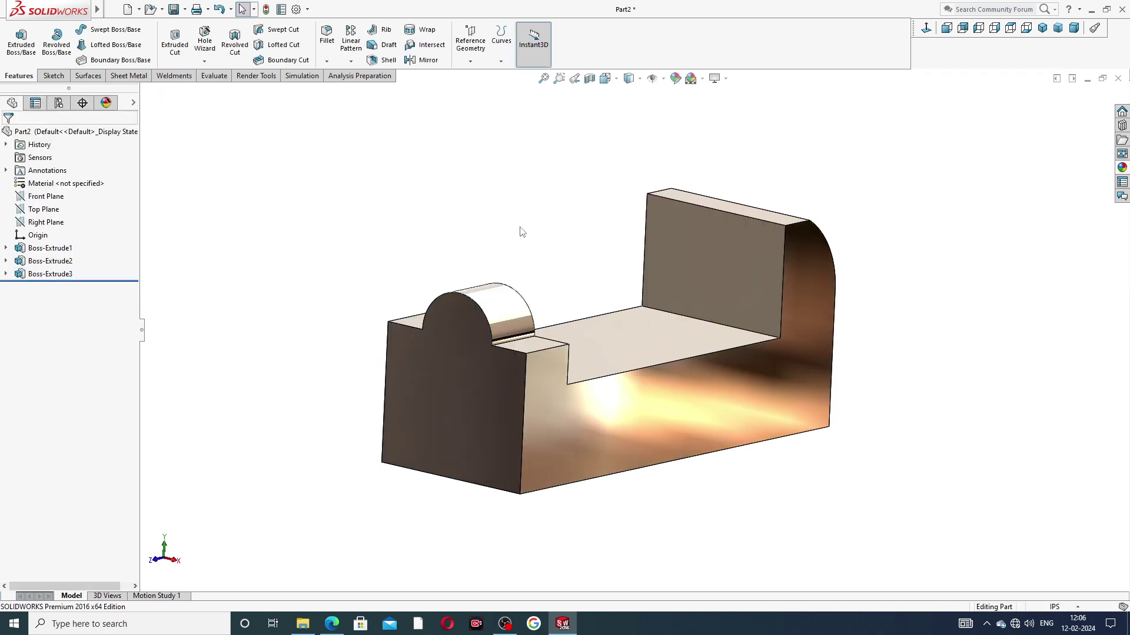
Save the part in the New folder directory on the desktop as BASE
{"action": "middle_click_drag", "start_coordinate": [551, 273], "coordinate": [587, 322]}
{"action": "scroll", "coordinate": [568, 387], "scroll_direction": "down", "scroll_amount": 1}
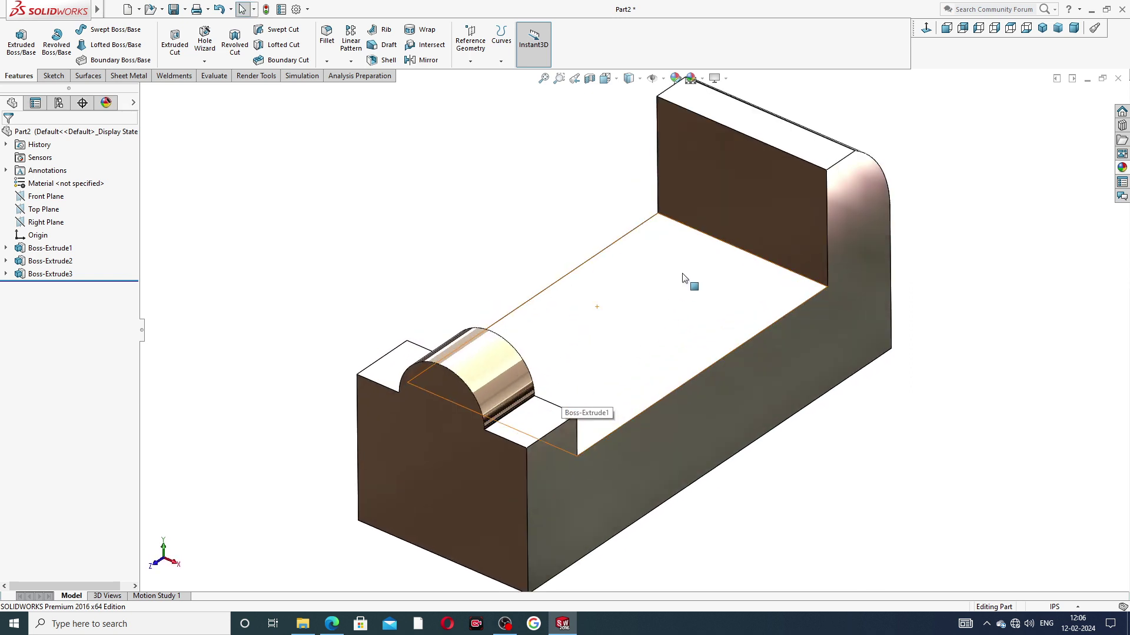
{"action": "scroll", "coordinate": [681, 276], "scroll_direction": "up", "scroll_amount": 3}
{"action": "middle_click_drag", "start_coordinate": [681, 275], "coordinate": [606, 297]}
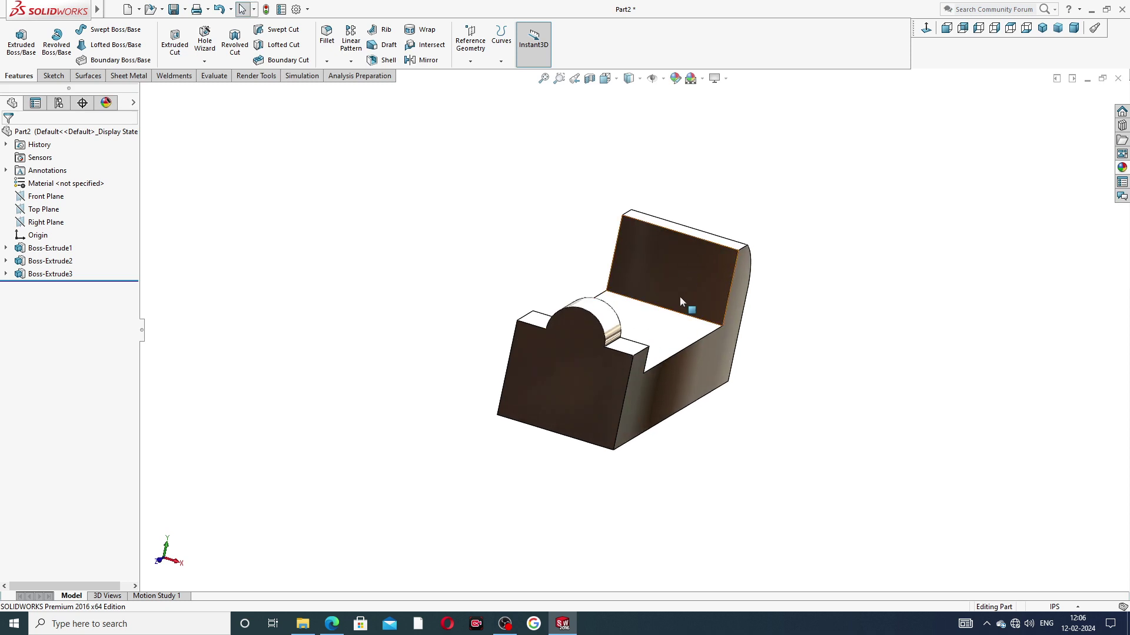
{"action": "middle_click_drag", "start_coordinate": [735, 302], "coordinate": [530, 316]}
{"action": "scroll", "coordinate": [538, 327], "scroll_direction": "down", "scroll_amount": 2}
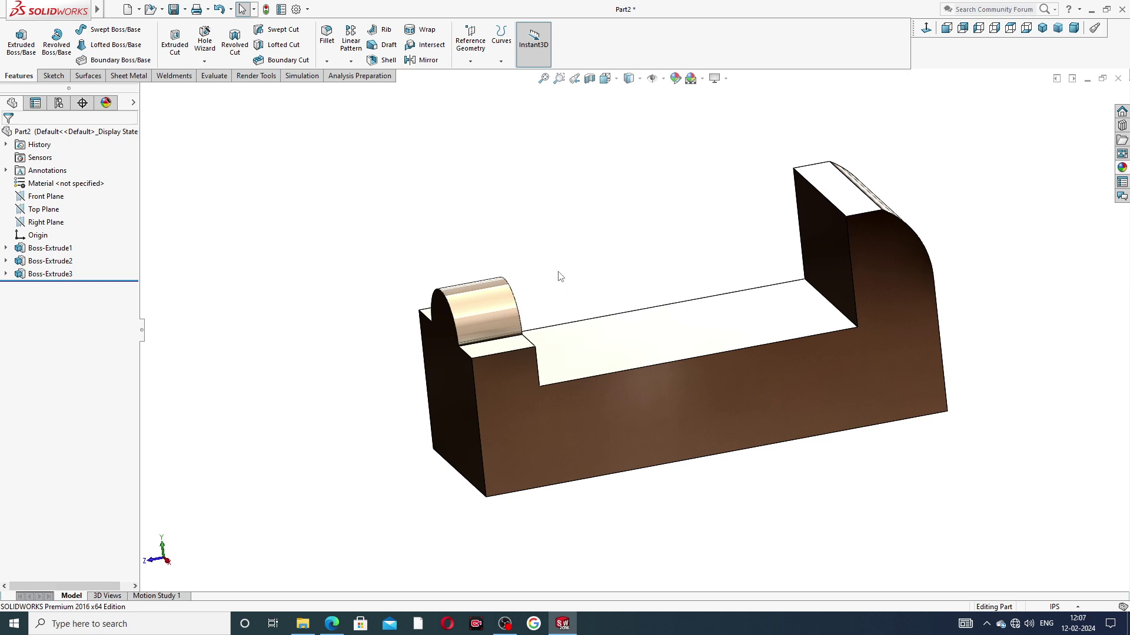
{"action": "key", "text": "ctrl+s"}
{"action": "type", "text": "BASE"}
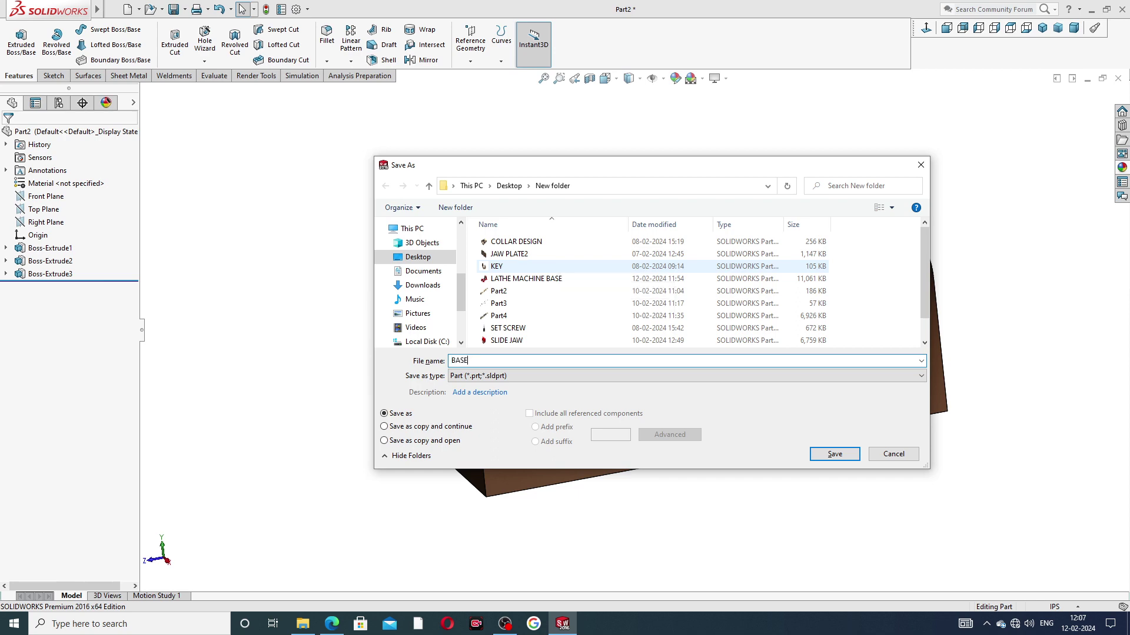
{"action": "key", "text": "Return"}
{"action": "middle_click_drag", "start_coordinate": [643, 194], "coordinate": [690, 144]}
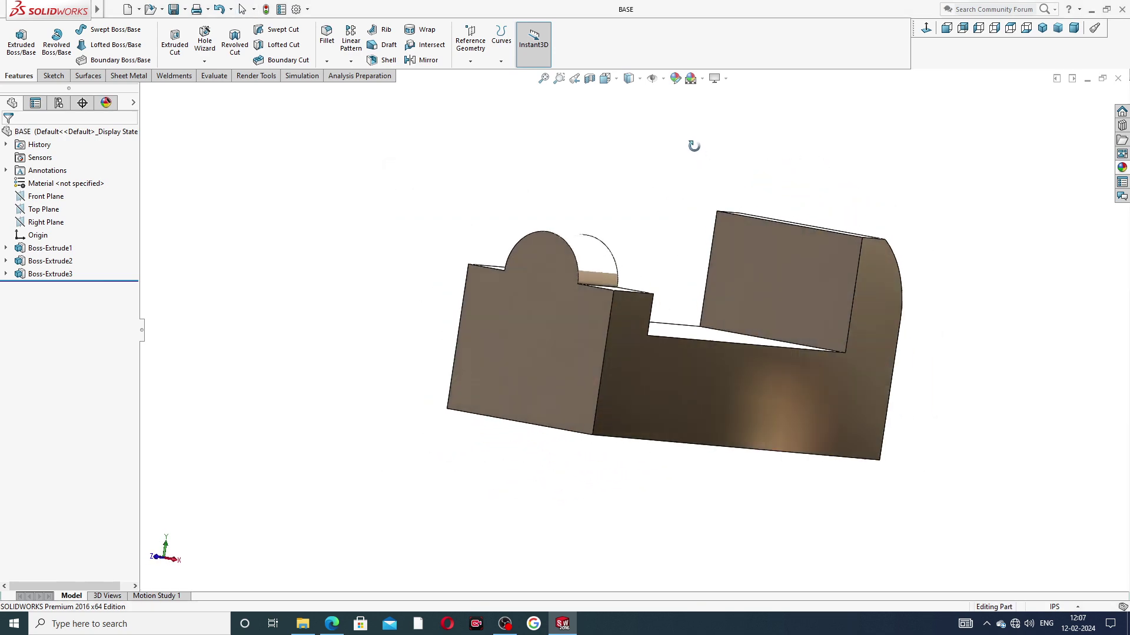
{"action": "middle_click_drag", "start_coordinate": [680, 189], "coordinate": [663, 242]}
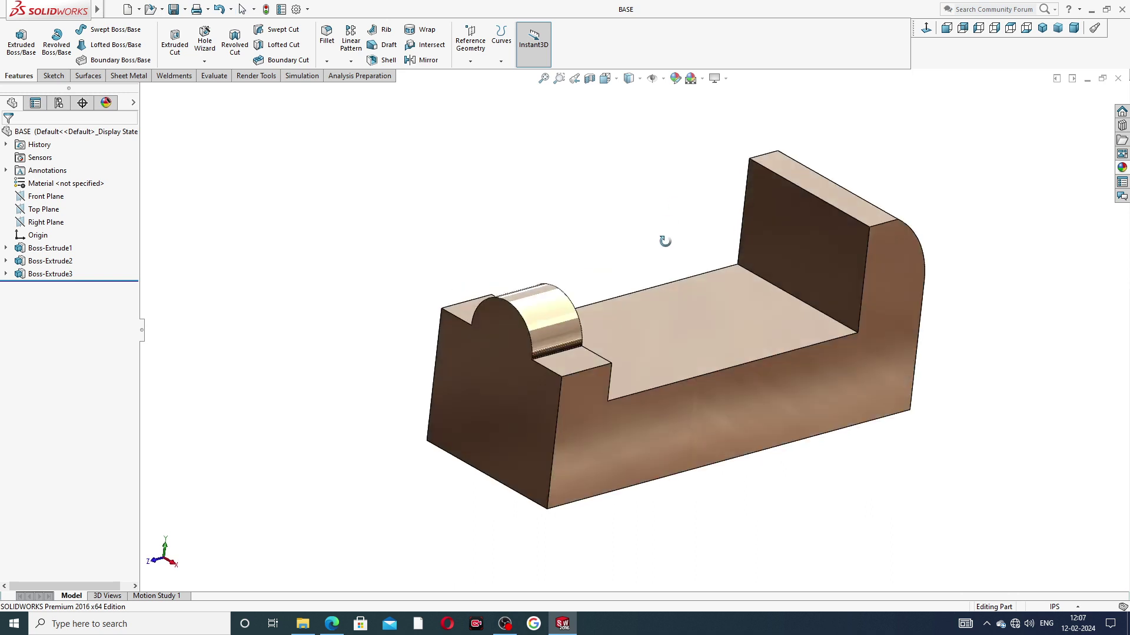
{"action": "left_click", "coordinate": [688, 436]}
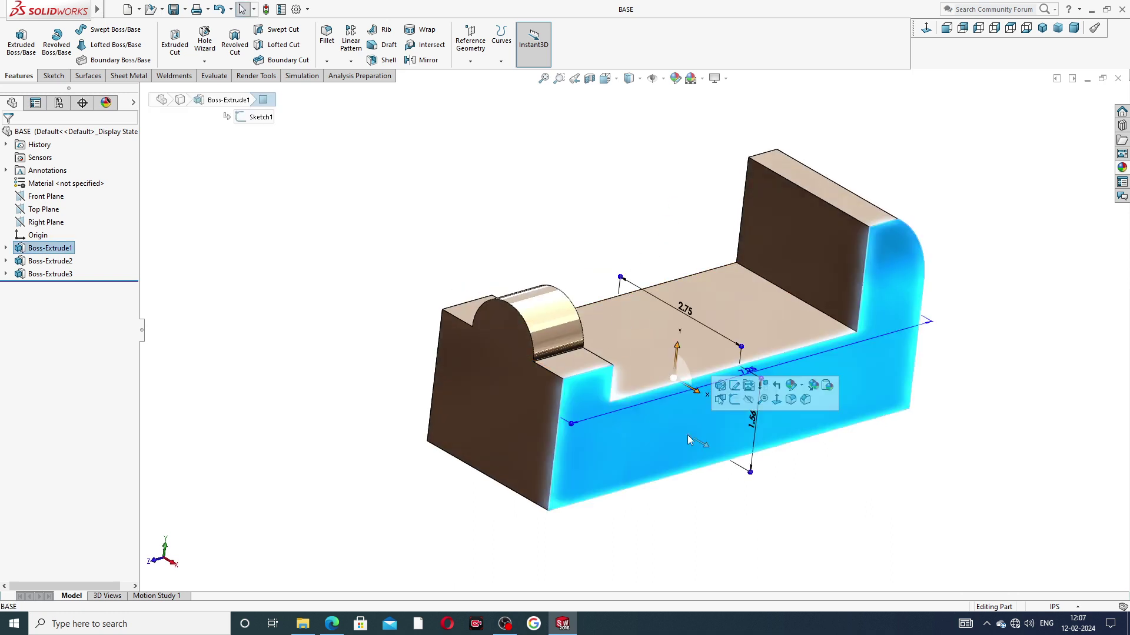
{"action": "left_click", "coordinate": [508, 394], "text": "ctrl"}
{"action": "left_click", "coordinate": [559, 321], "text": "ctrl"}
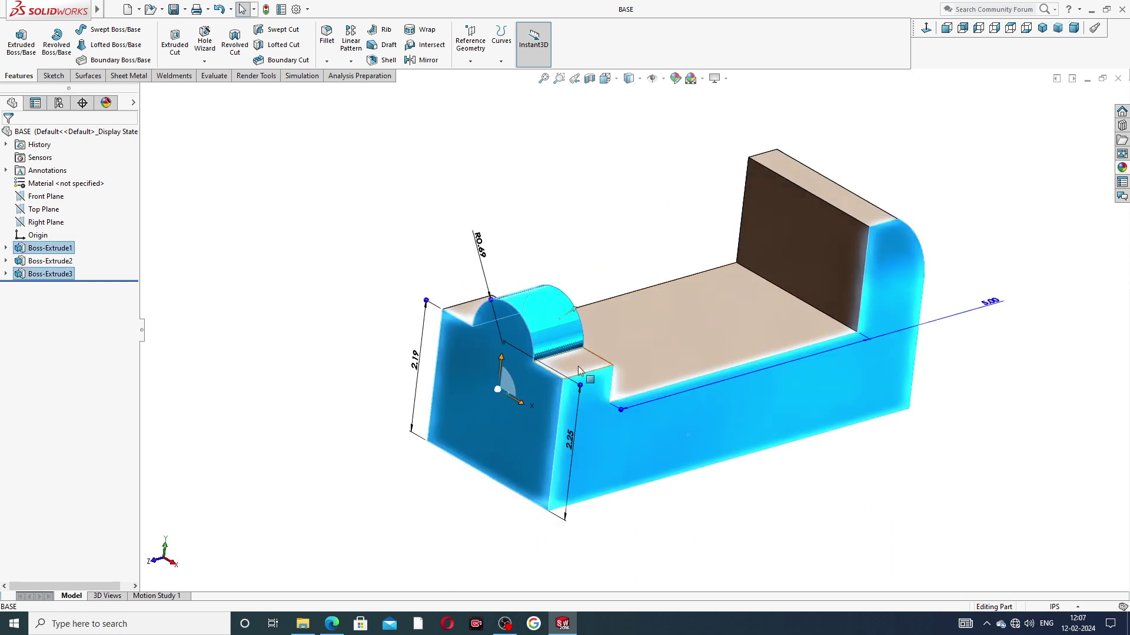
{"action": "left_click", "coordinate": [475, 307], "text": "ctrl"}
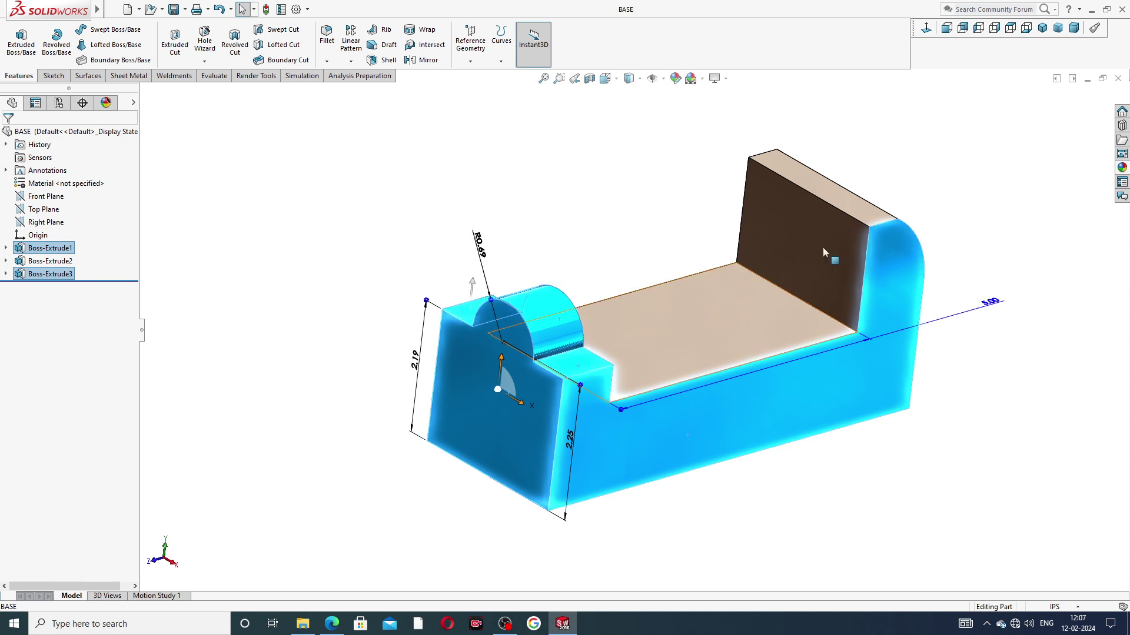
Apply the painted candy apple red appearance to both long sides, the front, the screw boss and shoulders, and the end wall's top and curved faces
{"action": "left_click", "coordinate": [864, 204]}
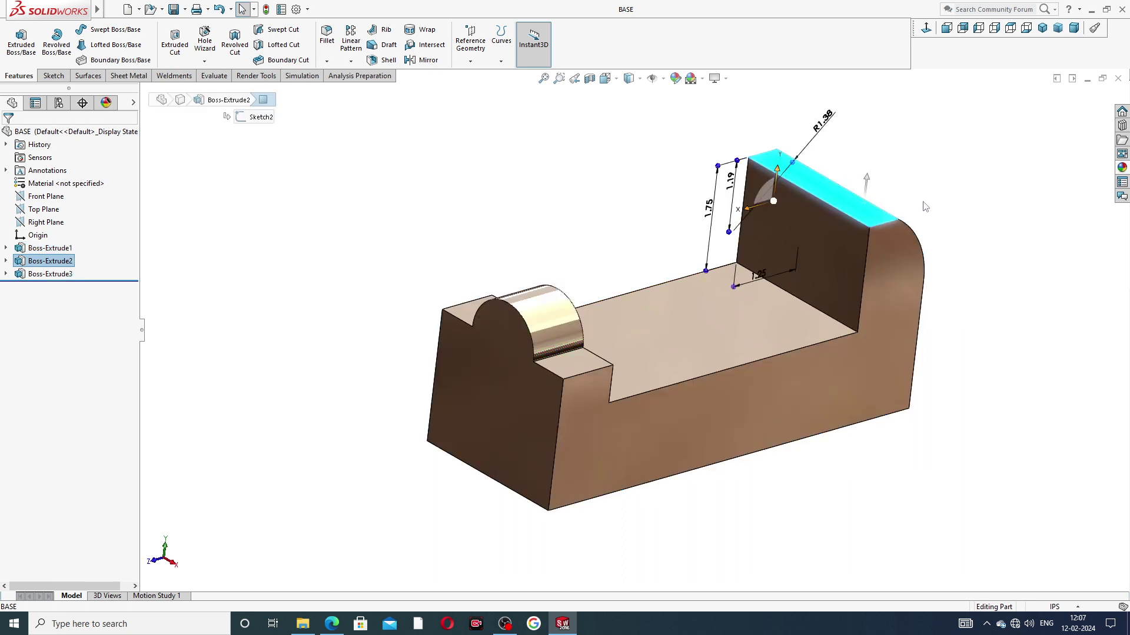
{"action": "middle_click_drag", "start_coordinate": [925, 206], "coordinate": [893, 291]}
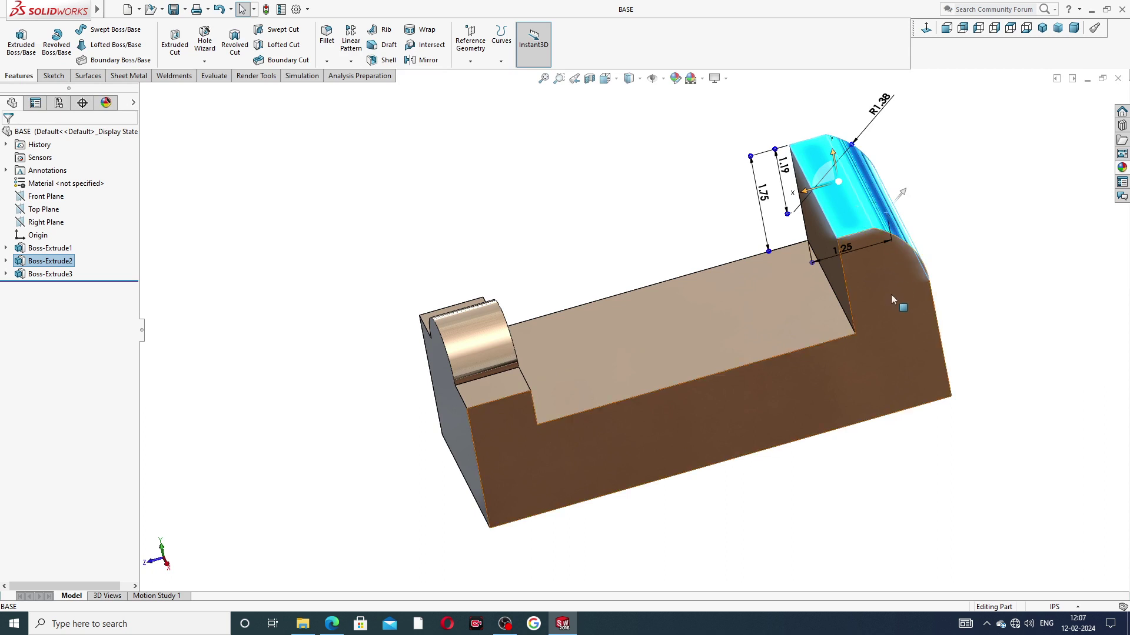
{"action": "left_click", "coordinate": [891, 297]}
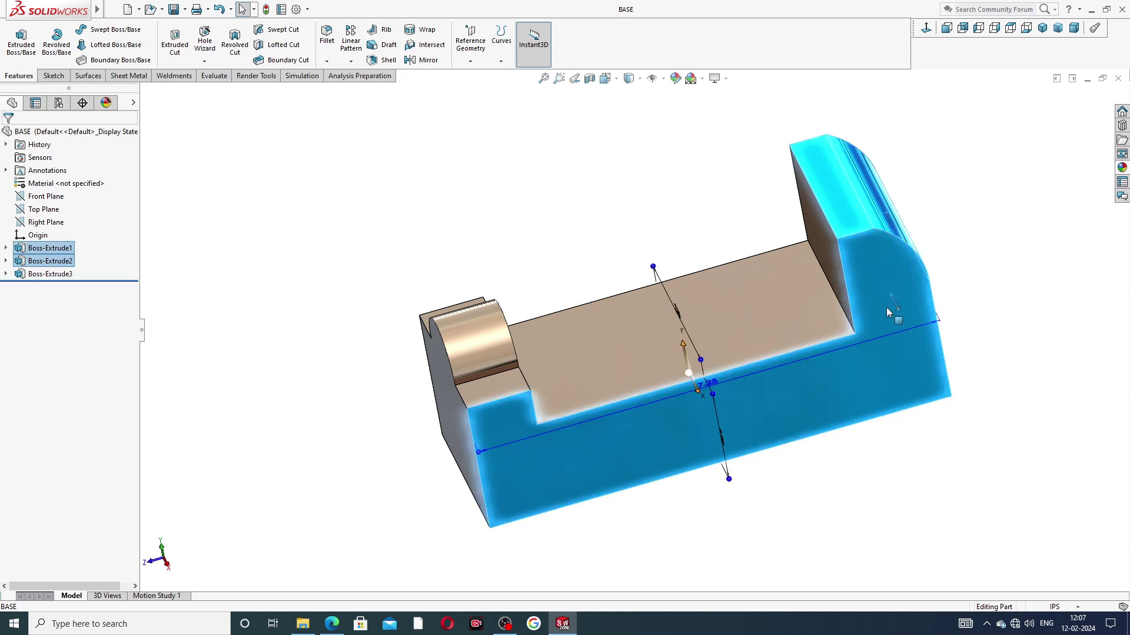
{"action": "left_click", "coordinate": [490, 343], "text": "ctrl"}
{"action": "middle_click_drag", "start_coordinate": [508, 262], "coordinate": [525, 323]}
{"action": "left_click", "coordinate": [479, 333], "text": "ctrl"}
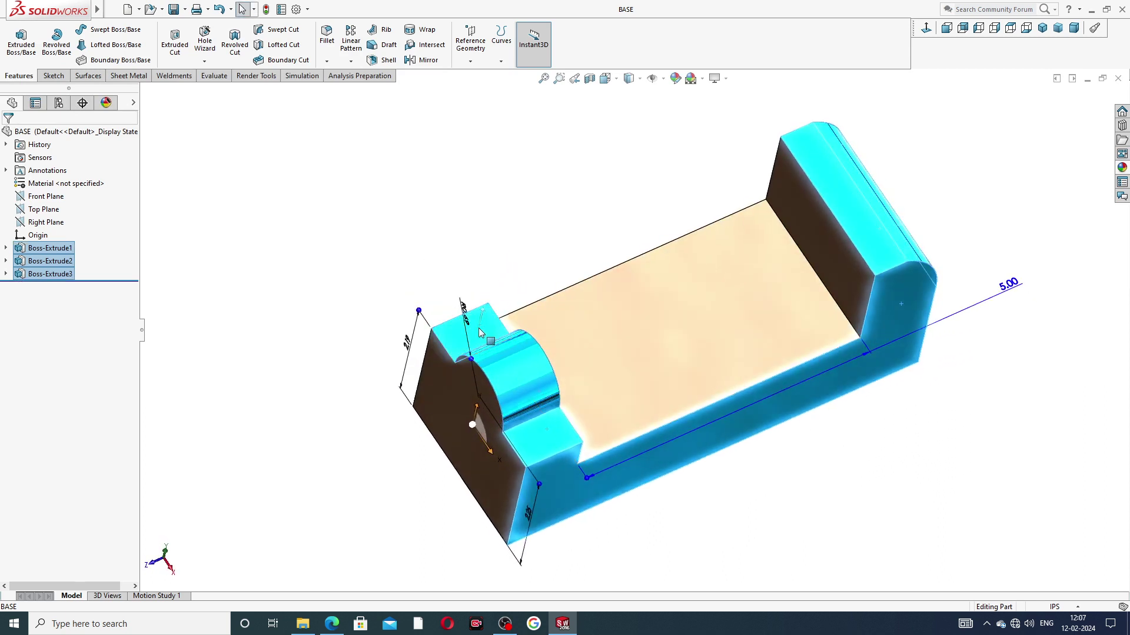
{"action": "left_click", "coordinate": [461, 407], "text": "ctrl"}
{"action": "middle_click_drag", "start_coordinate": [501, 254], "coordinate": [535, 316]}
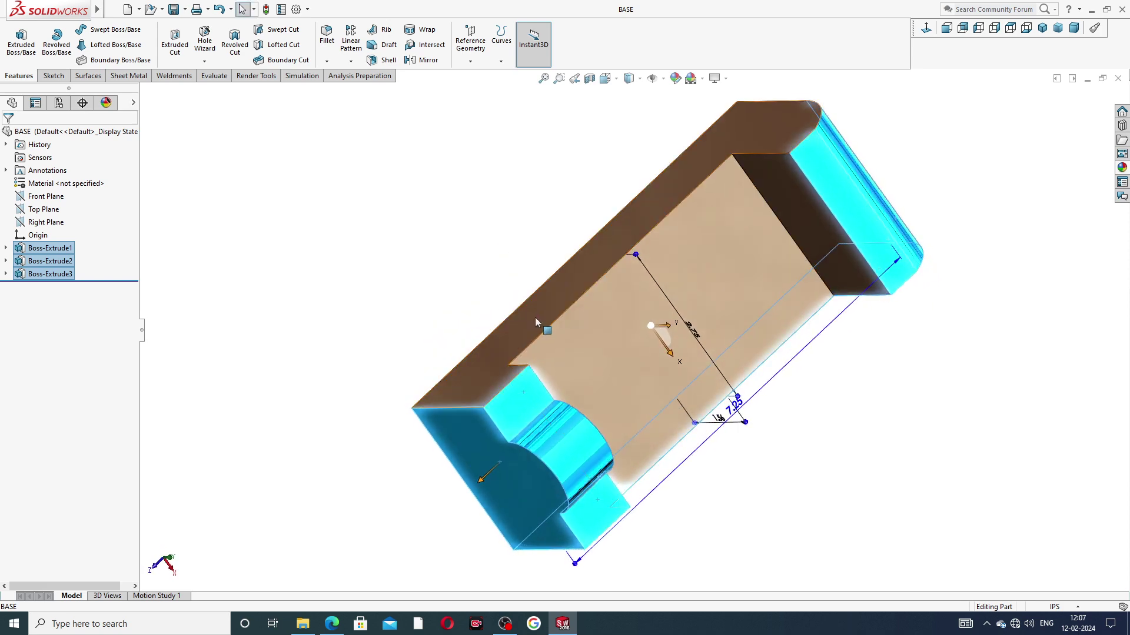
{"action": "left_click", "coordinate": [535, 316], "text": "ctrl"}
{"action": "left_click", "coordinate": [1122, 169]}
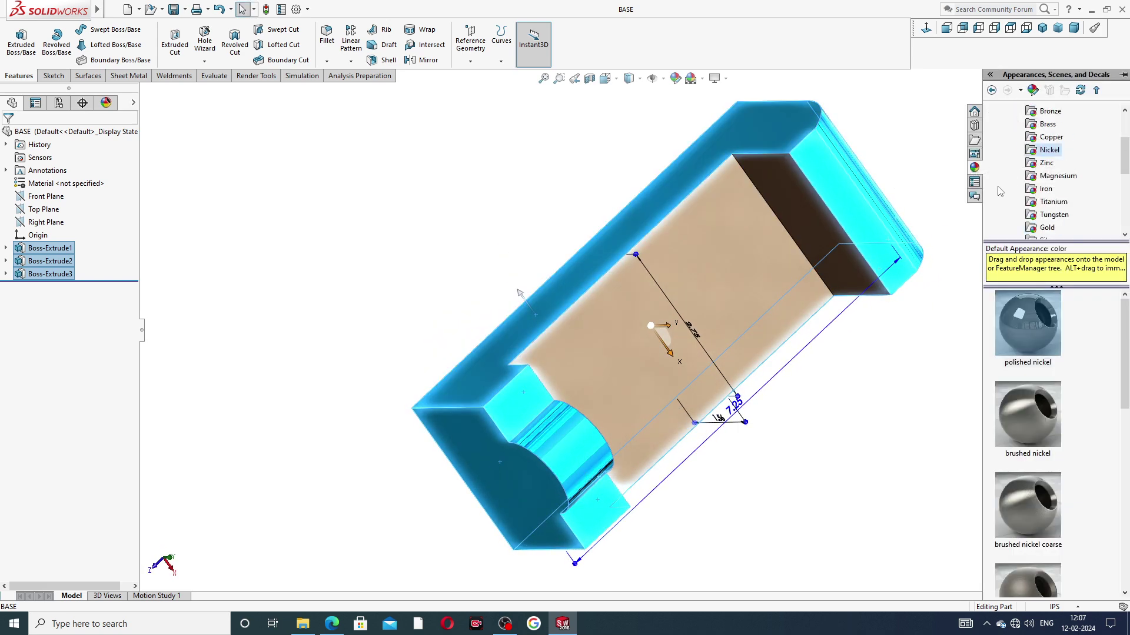
{"action": "scroll", "coordinate": [1000, 191], "scroll_direction": "down", "scroll_amount": 2}
{"action": "left_click", "coordinate": [1036, 215]}
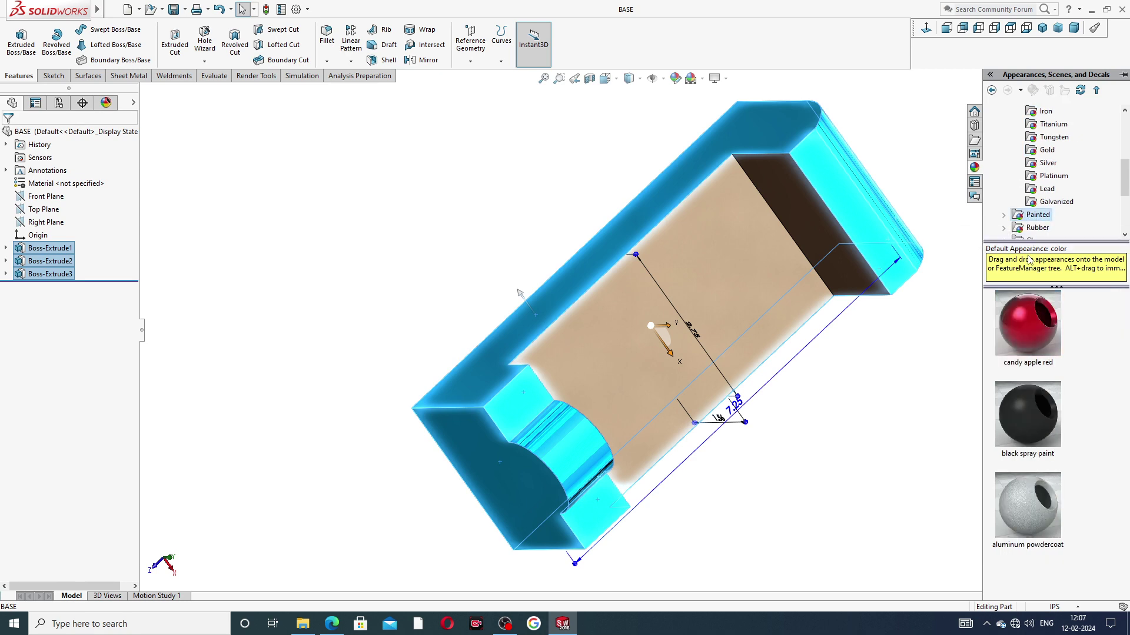
{"action": "left_click", "coordinate": [1029, 313]}
Apply the painted candy apple red appearance to the flat outer face of the raised end wall
{"action": "middle_click_drag", "start_coordinate": [909, 347], "coordinate": [842, 235]}
{"action": "left_click", "coordinate": [924, 261]}
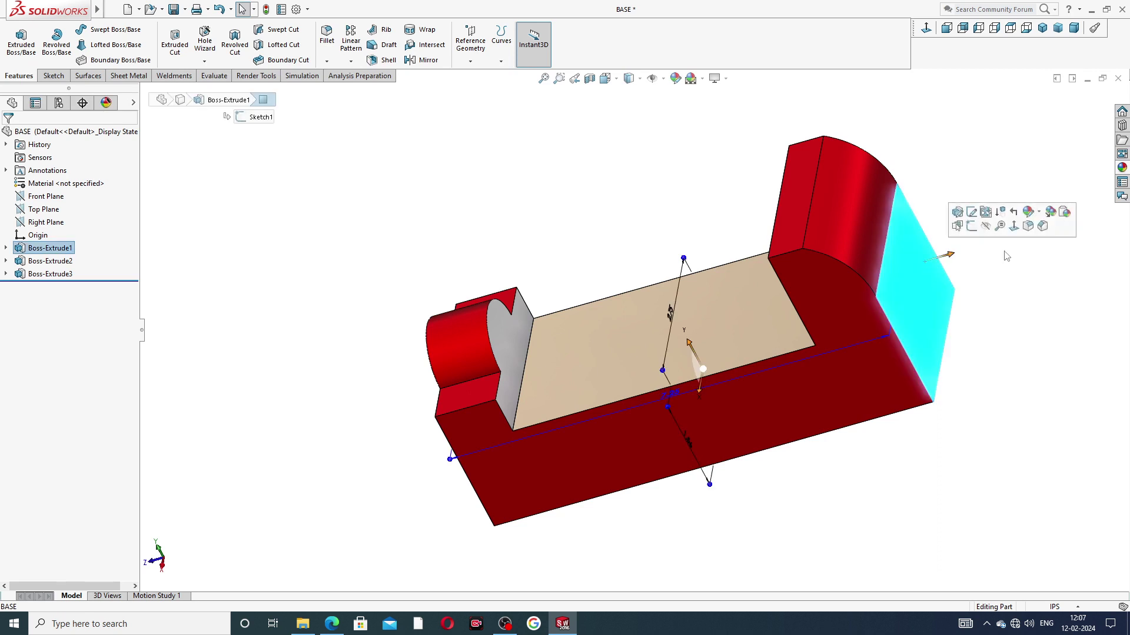
{"action": "left_click", "coordinate": [1122, 167]}
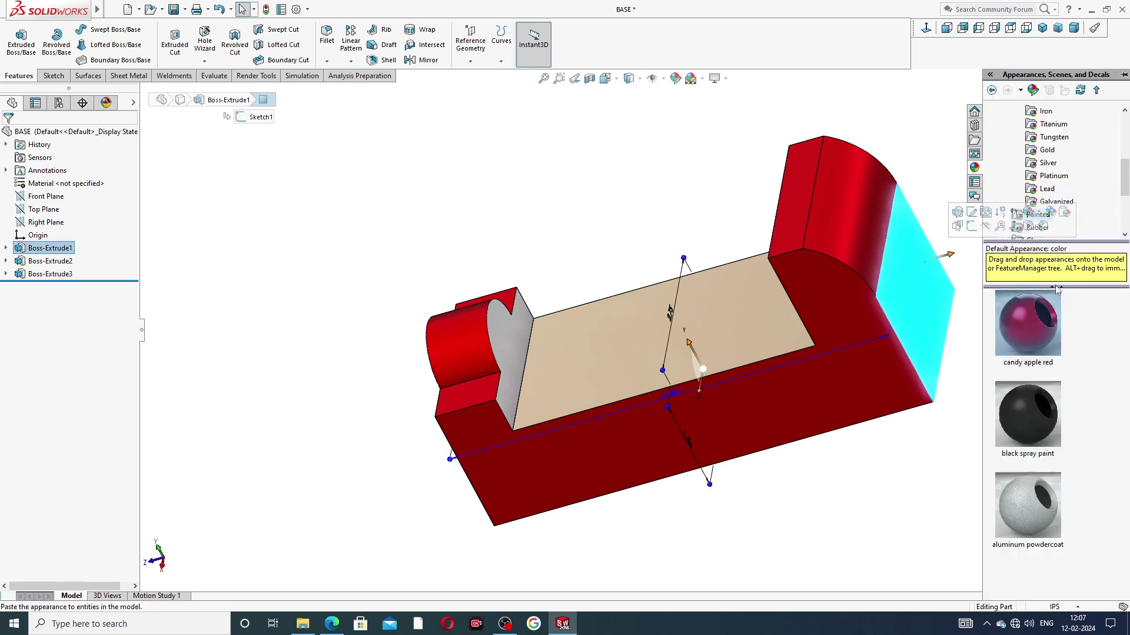
{"action": "left_click", "coordinate": [1041, 321]}
{"action": "mouse_move", "coordinate": [925, 374]}
{"action": "middle_mouse_down"}
{"action": "mouse_move", "coordinate": [995, 197]}
{"action": "mouse_move", "coordinate": [1076, 279]}
{"action": "mouse_move", "coordinate": [888, 303]}
{"action": "mouse_move", "coordinate": [990, 355]}
{"action": "mouse_move", "coordinate": [789, 313]}
{"action": "mouse_move", "coordinate": [600, 341]}
{"action": "mouse_move", "coordinate": [562, 363]}
{"action": "mouse_move", "coordinate": [534, 324]}
{"action": "middle_mouse_up"}
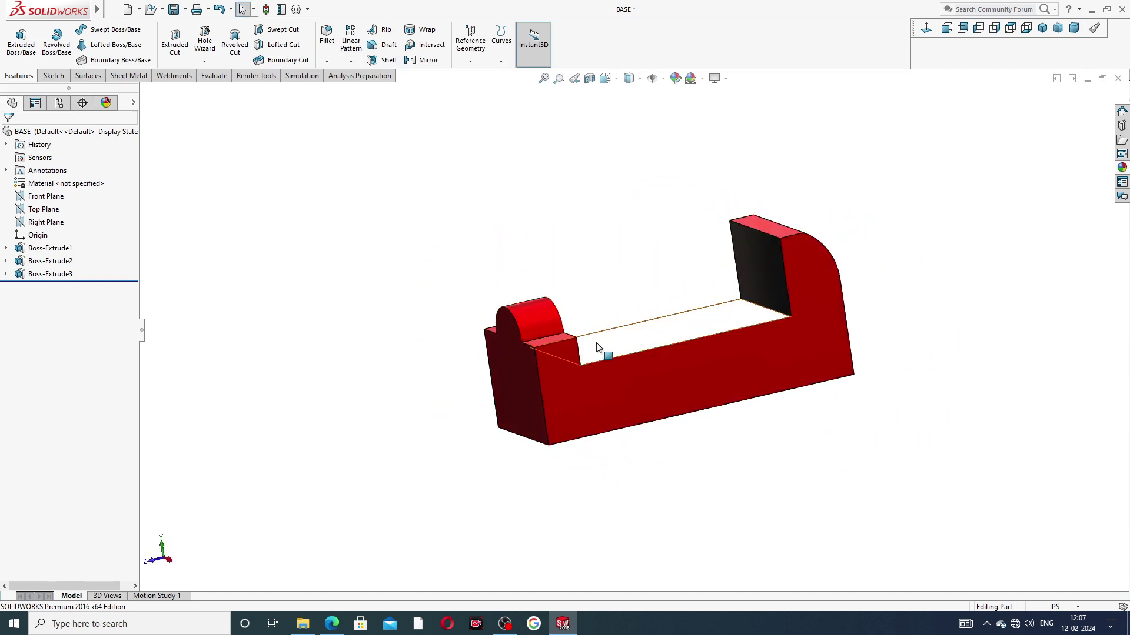
{"action": "scroll", "coordinate": [598, 346], "scroll_direction": "down", "scroll_amount": 2}
{"action": "middle_click_drag", "start_coordinate": [831, 294], "coordinate": [895, 262]}
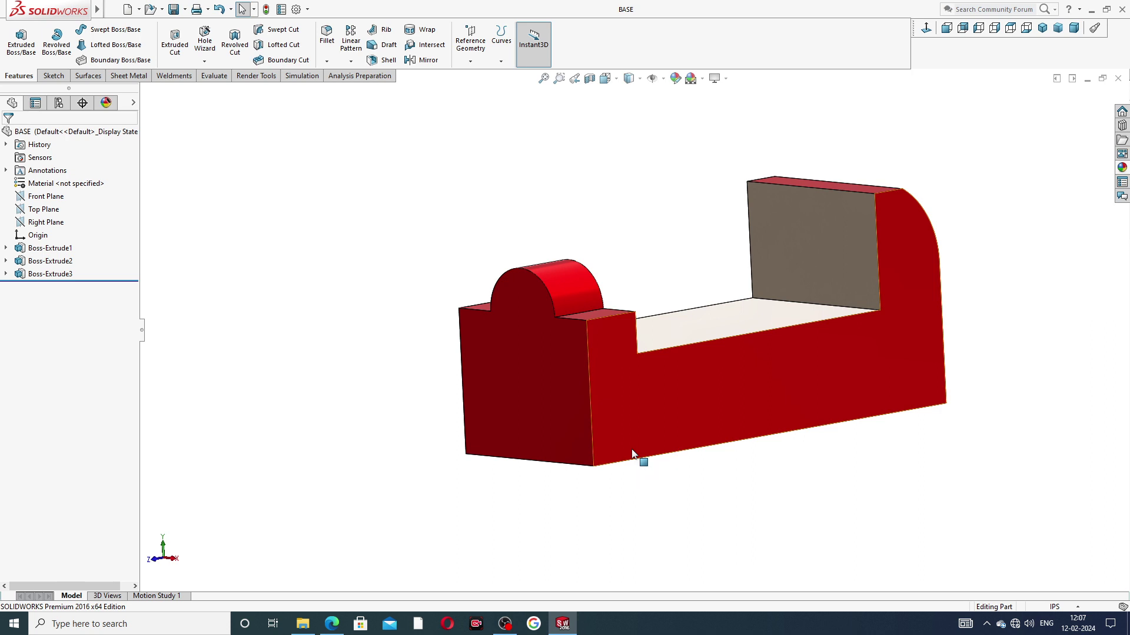
Start a sketch on the base's underside, viewed face-on, and check the PDF drawing for the mounting ear dimensions
{"action": "middle_click_drag", "start_coordinate": [633, 363], "coordinate": [737, 291]}
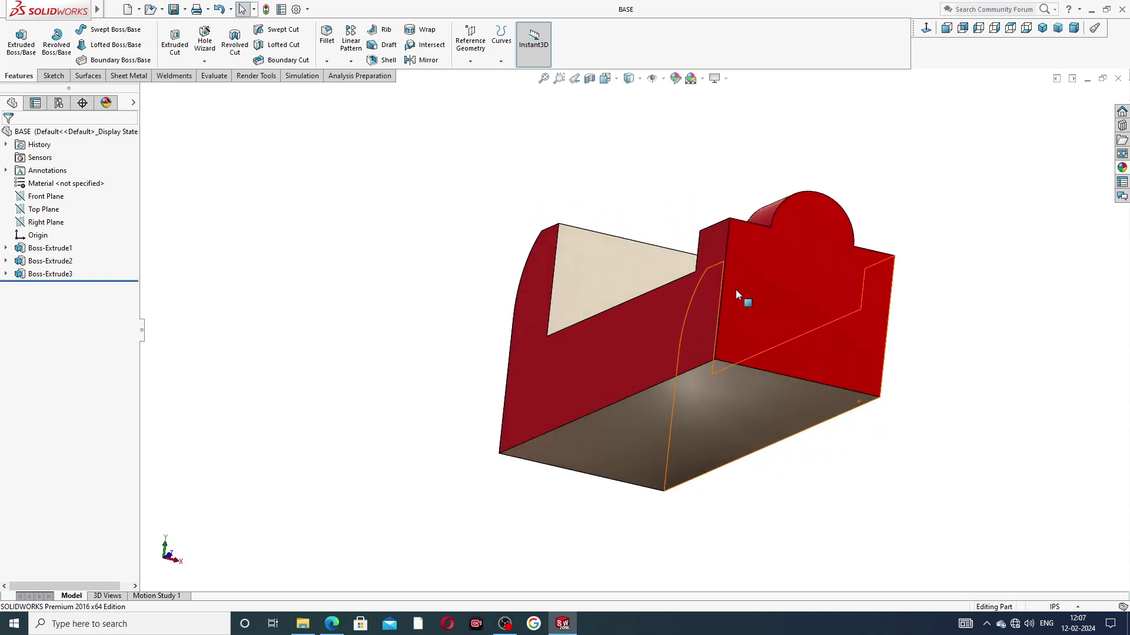
{"action": "left_click", "coordinate": [702, 404]}
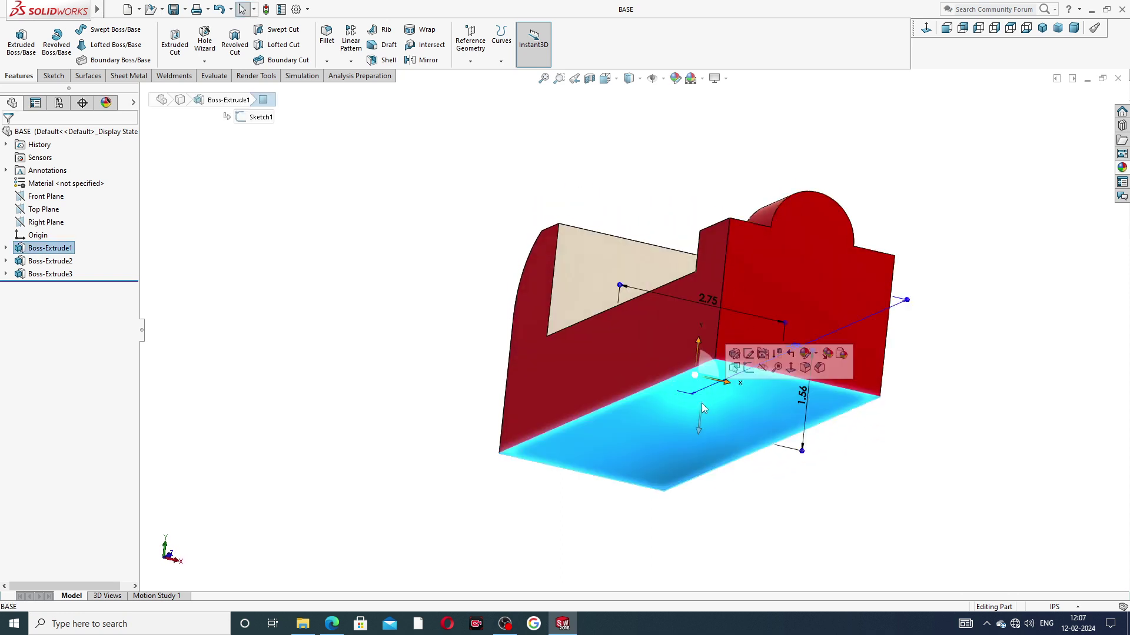
{"action": "left_click", "coordinate": [748, 368]}
{"action": "left_click", "coordinate": [928, 28]}
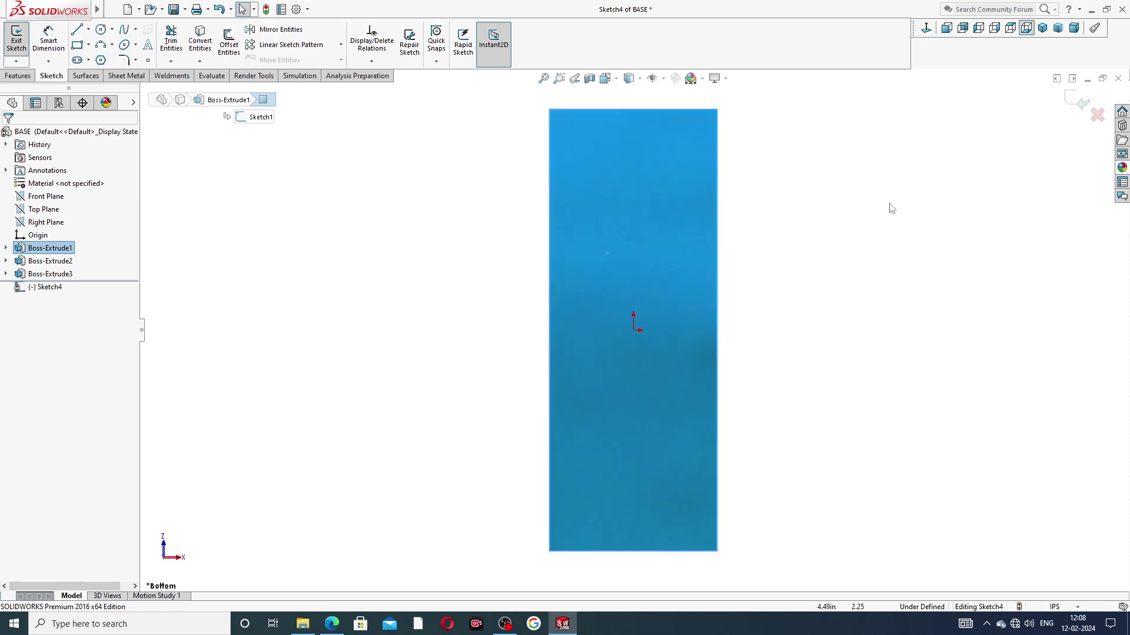
{"action": "scroll", "coordinate": [665, 378], "scroll_direction": "down", "scroll_amount": 3}
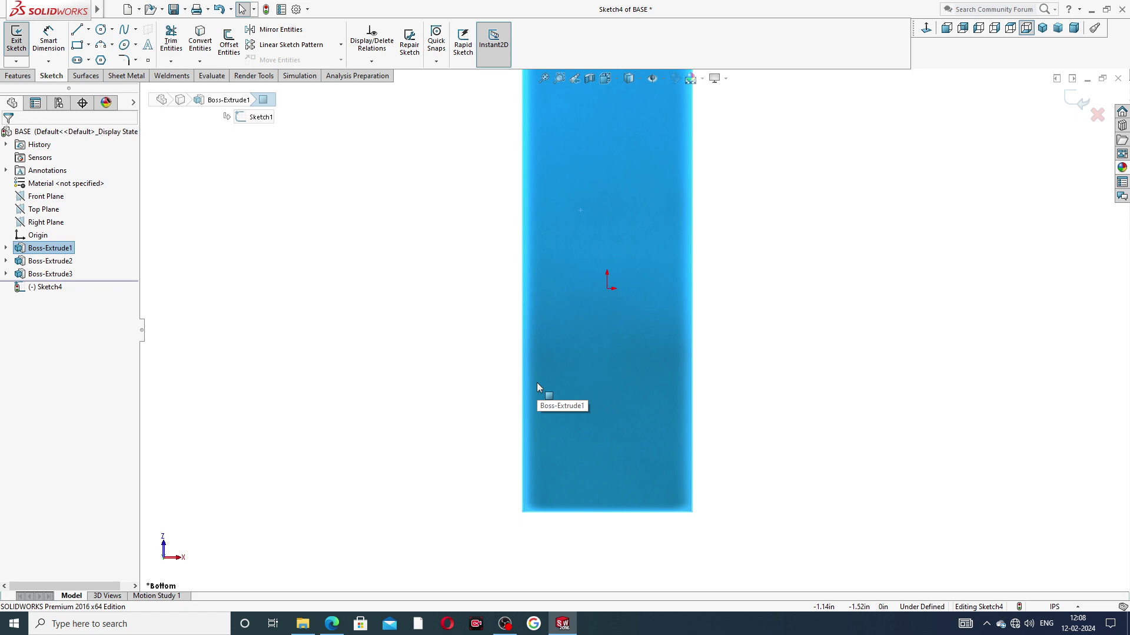
{"action": "left_click", "coordinate": [332, 624]}
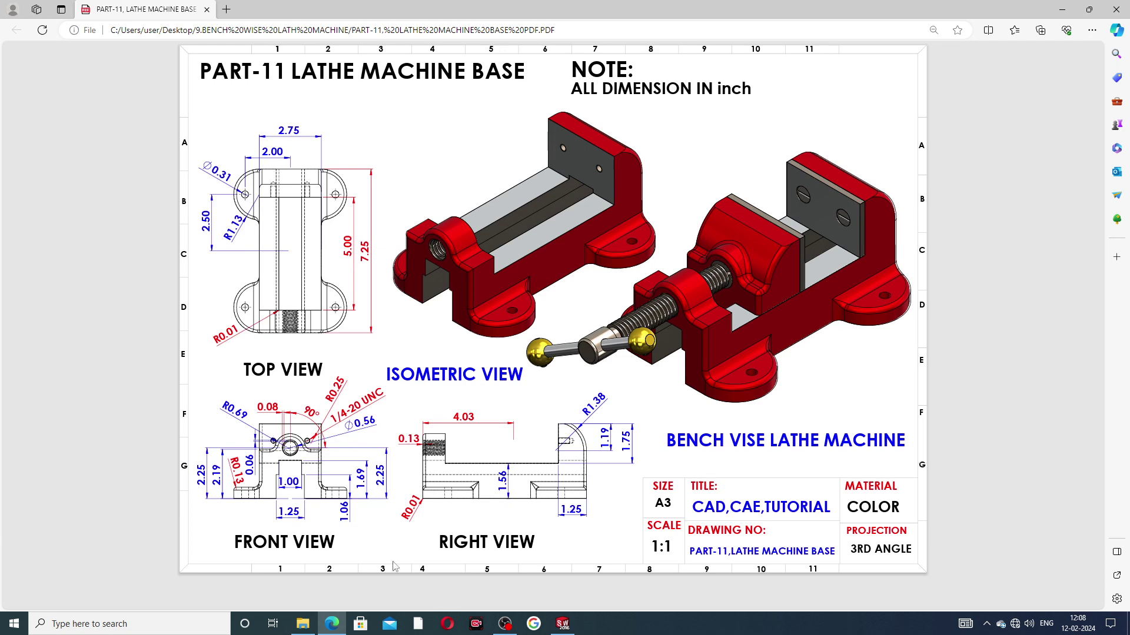
{"action": "left_click", "coordinate": [562, 623]}
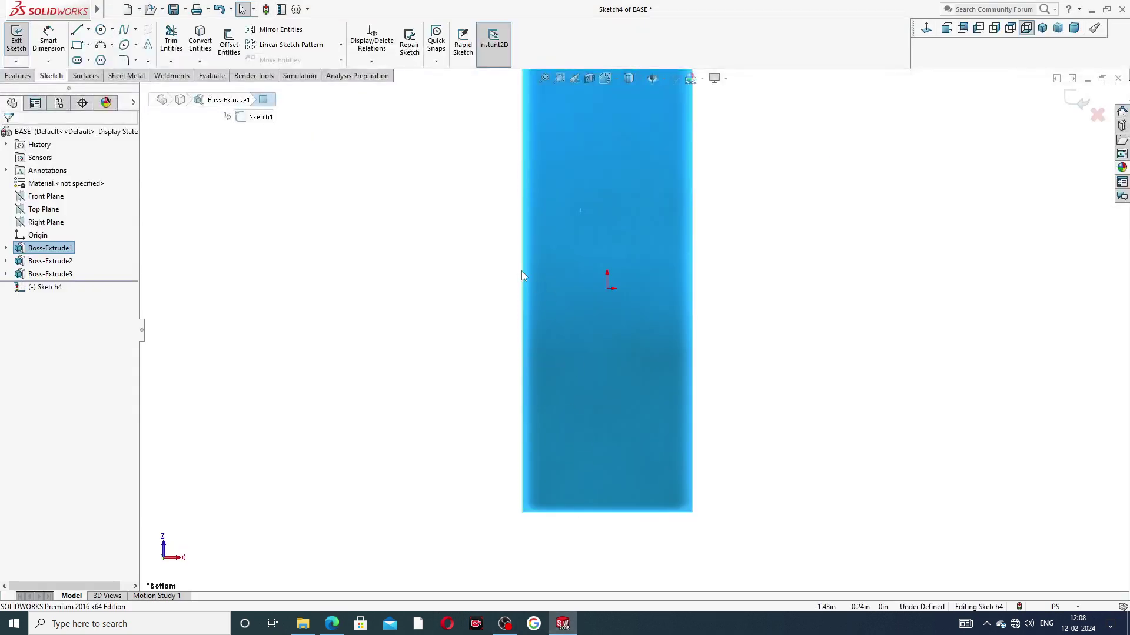
Draw a vertical centerline from the origin to the midpoint of the underside's short edge below the raised end wall
{"action": "left_click", "coordinate": [88, 30]}
{"action": "left_click", "coordinate": [102, 58]}
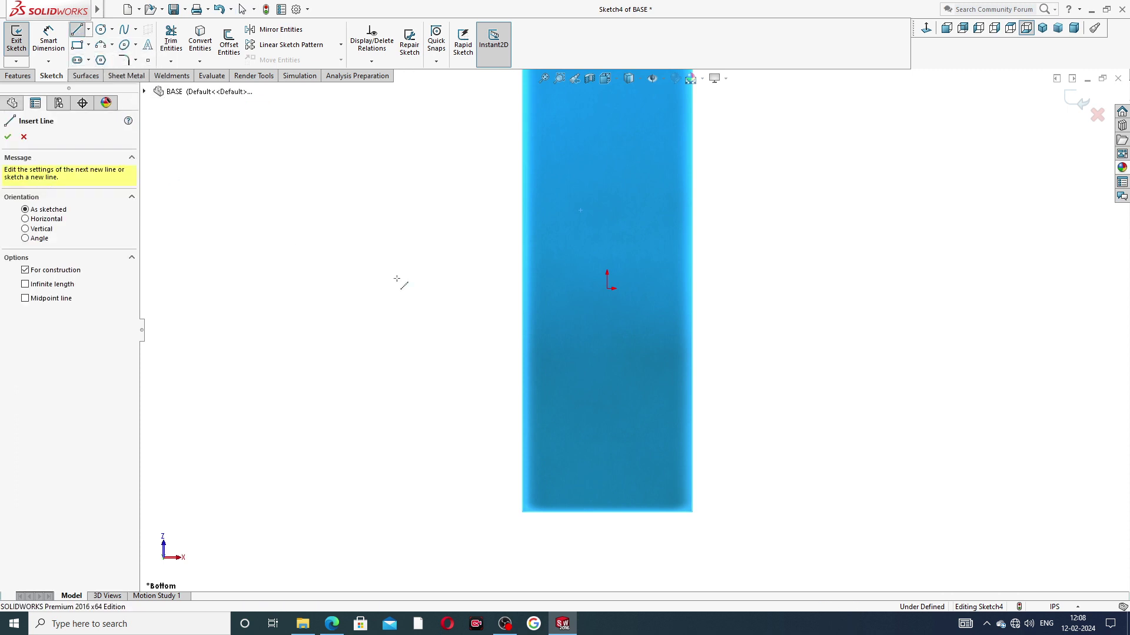
{"action": "left_click", "coordinate": [607, 289]}
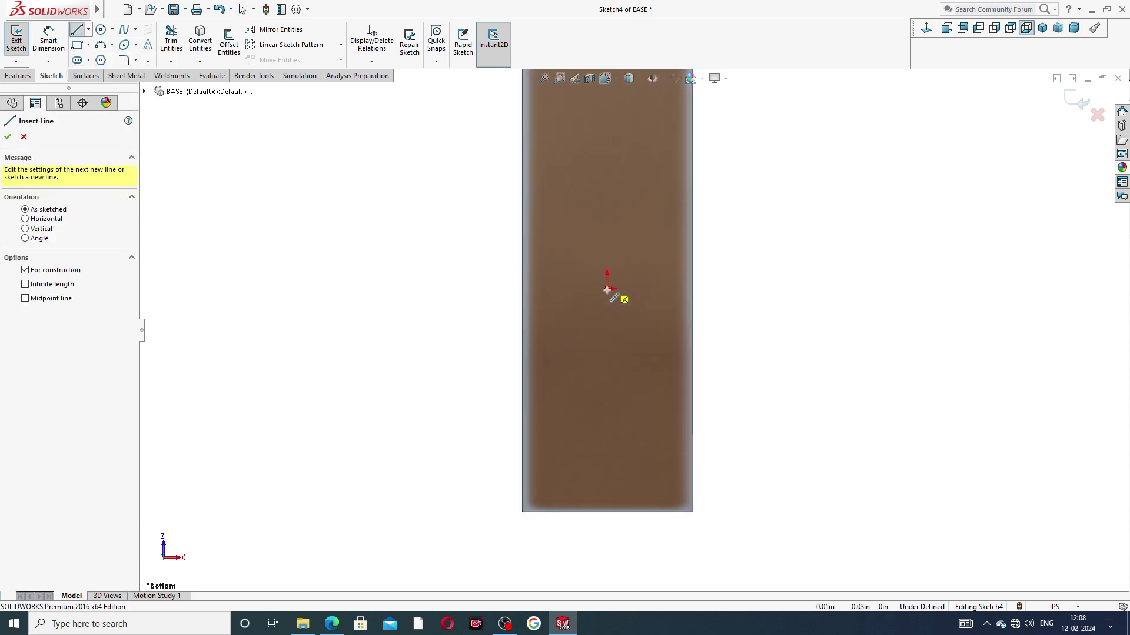
{"action": "scroll", "coordinate": [617, 369], "scroll_direction": "down", "scroll_amount": 2}
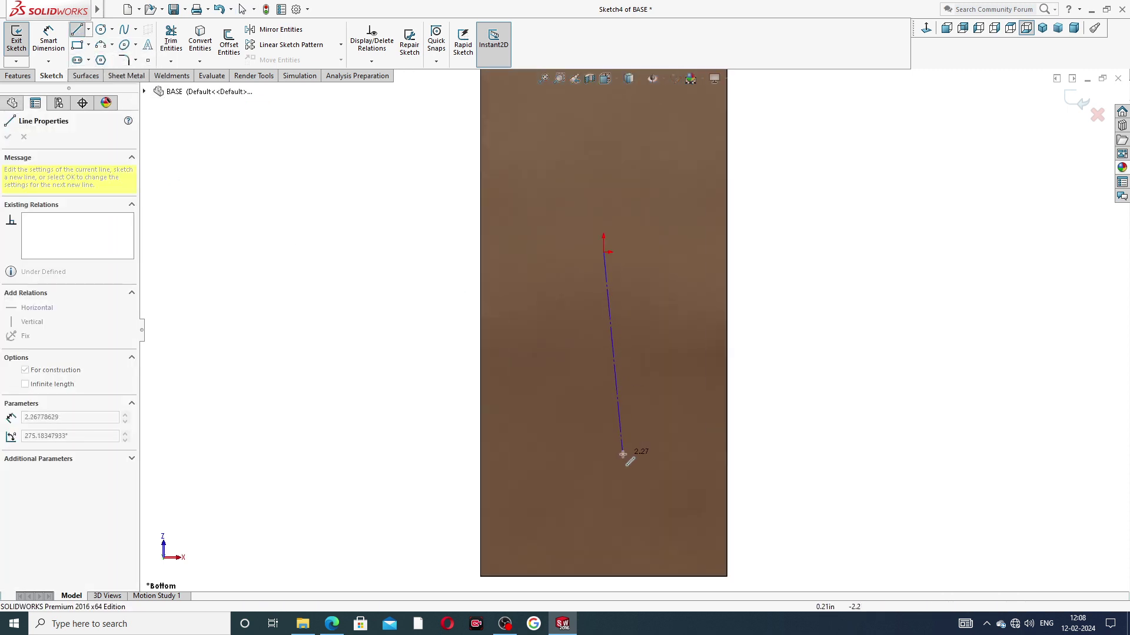
{"action": "scroll", "coordinate": [622, 458], "scroll_direction": "up", "scroll_amount": 1}
{"action": "scroll", "coordinate": [610, 497], "scroll_direction": "down", "scroll_amount": 2}
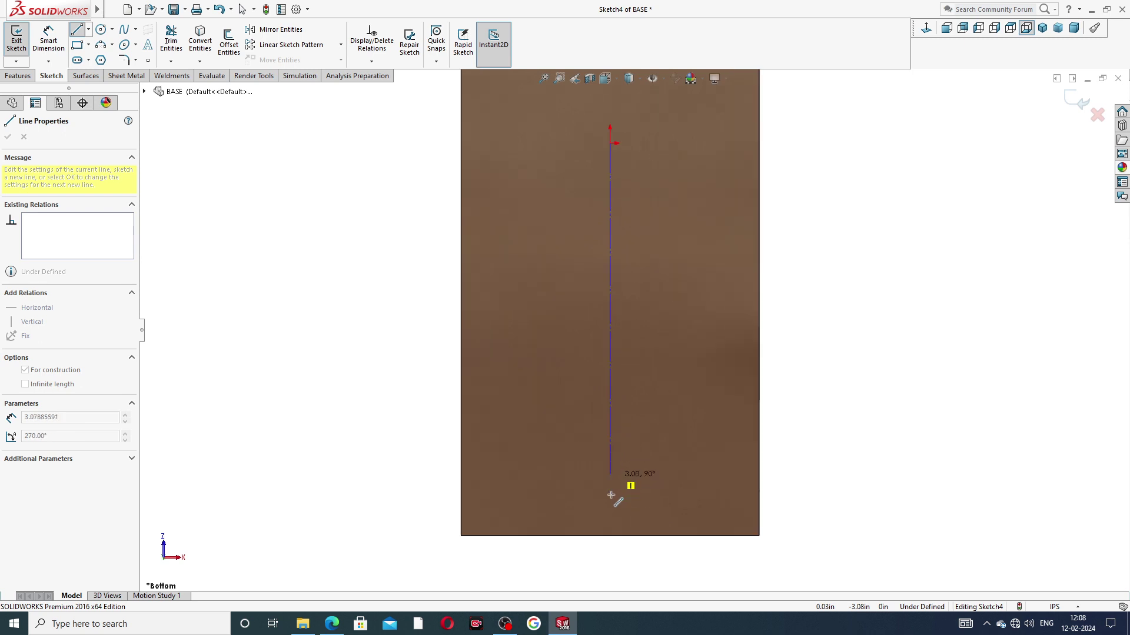
{"action": "left_click", "coordinate": [610, 536]}
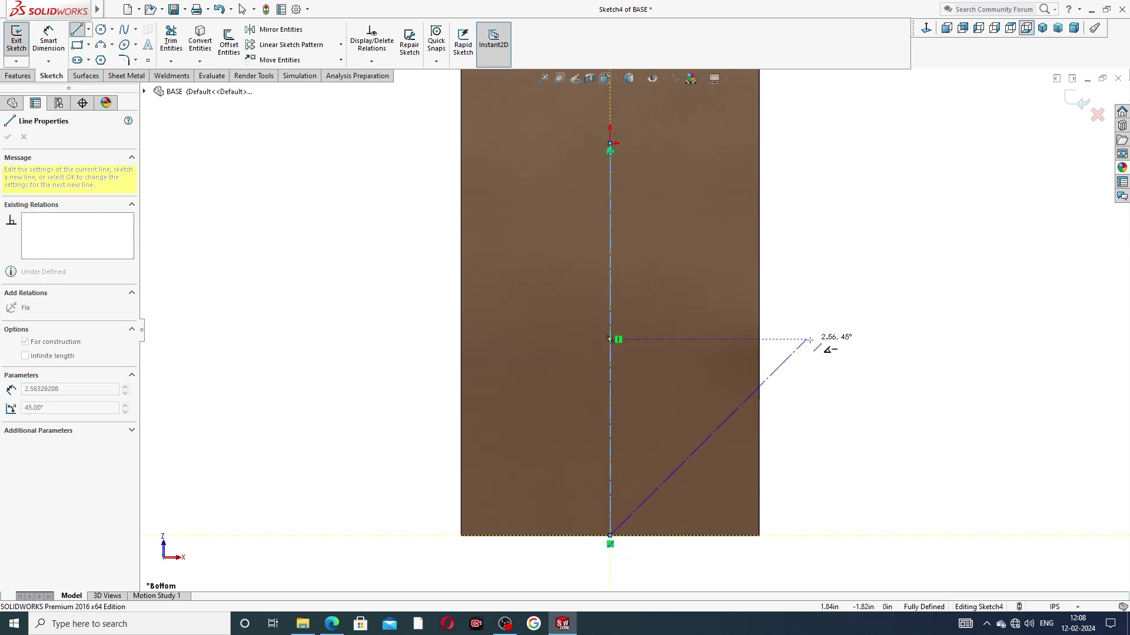
{"action": "right_click", "coordinate": [808, 338]}
{"action": "left_click", "coordinate": [845, 353]}
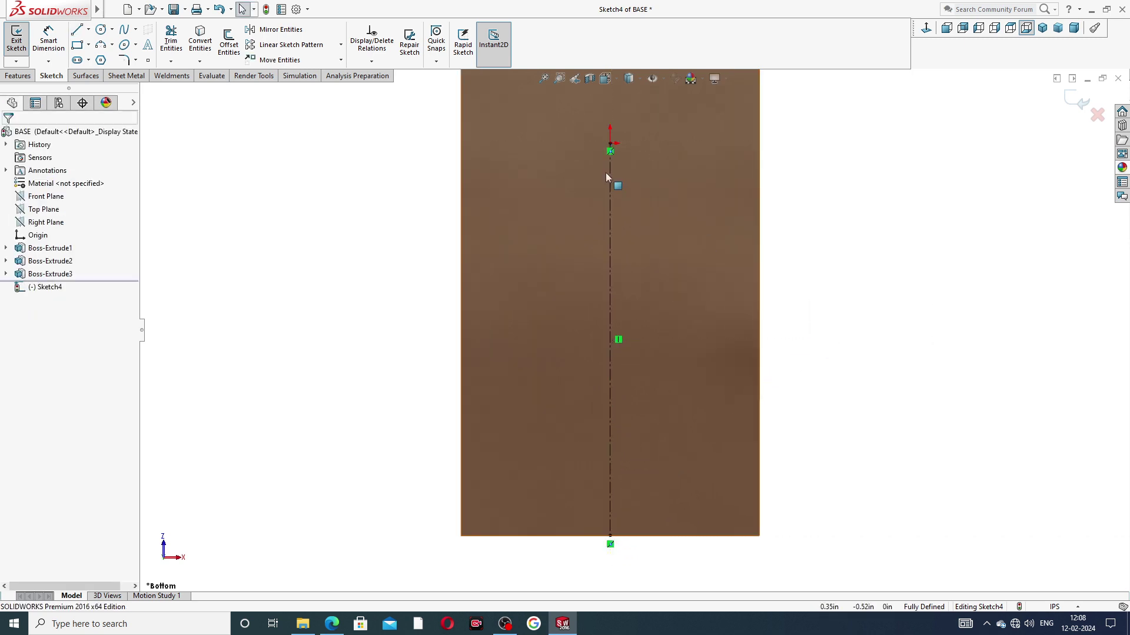
Draw a horizontal midpoint line about 1.65 in long centred on the origin and convert it to construction geometry
{"action": "left_click", "coordinate": [89, 29]}
{"action": "left_click", "coordinate": [106, 69]}
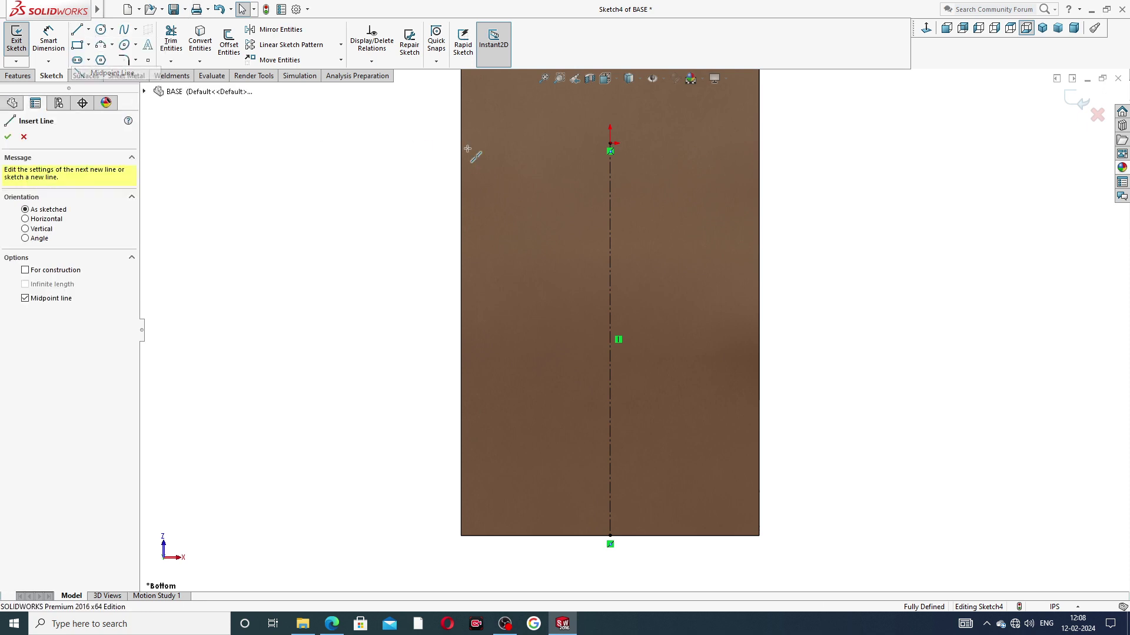
{"action": "left_click", "coordinate": [610, 143]}
{"action": "left_click", "coordinate": [521, 143]}
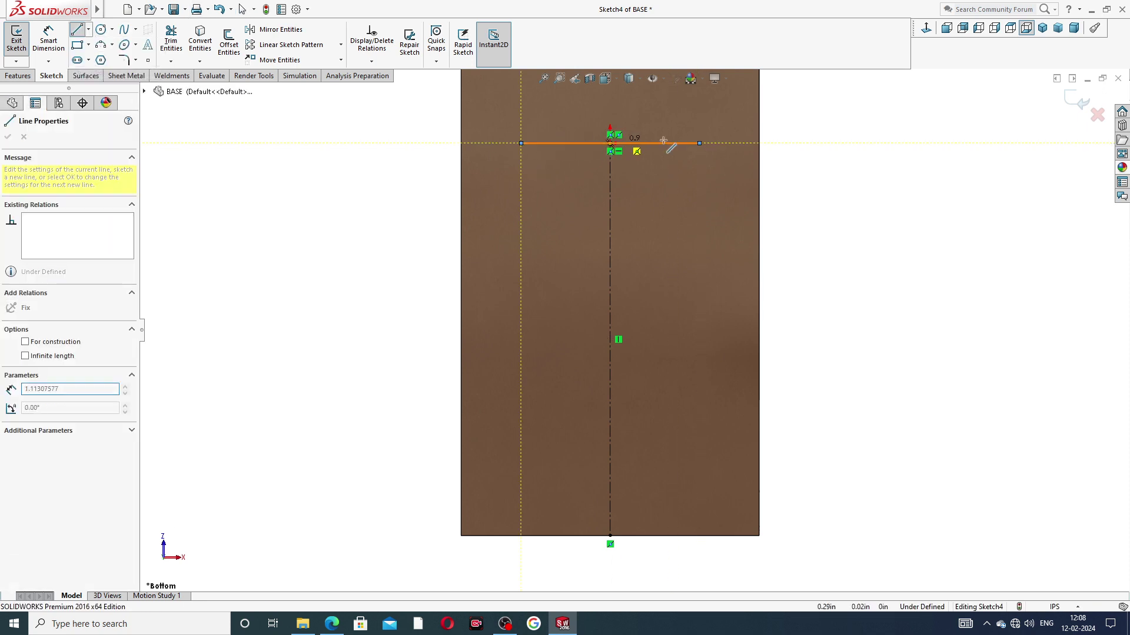
{"action": "right_click", "coordinate": [767, 125]}
{"action": "left_click", "coordinate": [799, 135]}
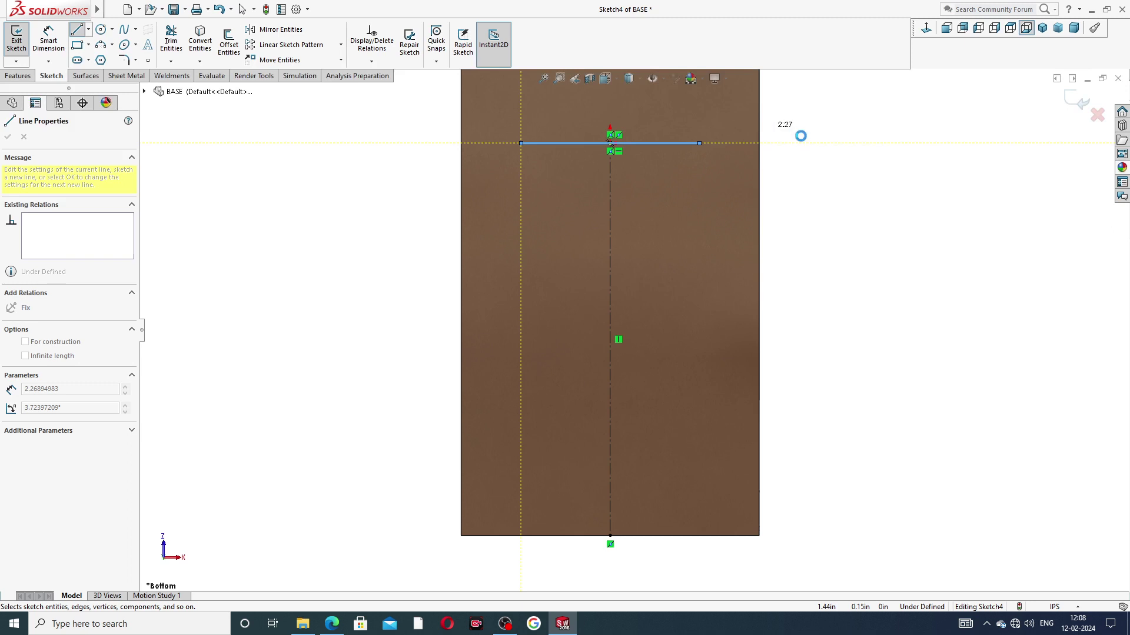
{"action": "left_click", "coordinate": [670, 142]}
{"action": "left_click", "coordinate": [716, 108]}
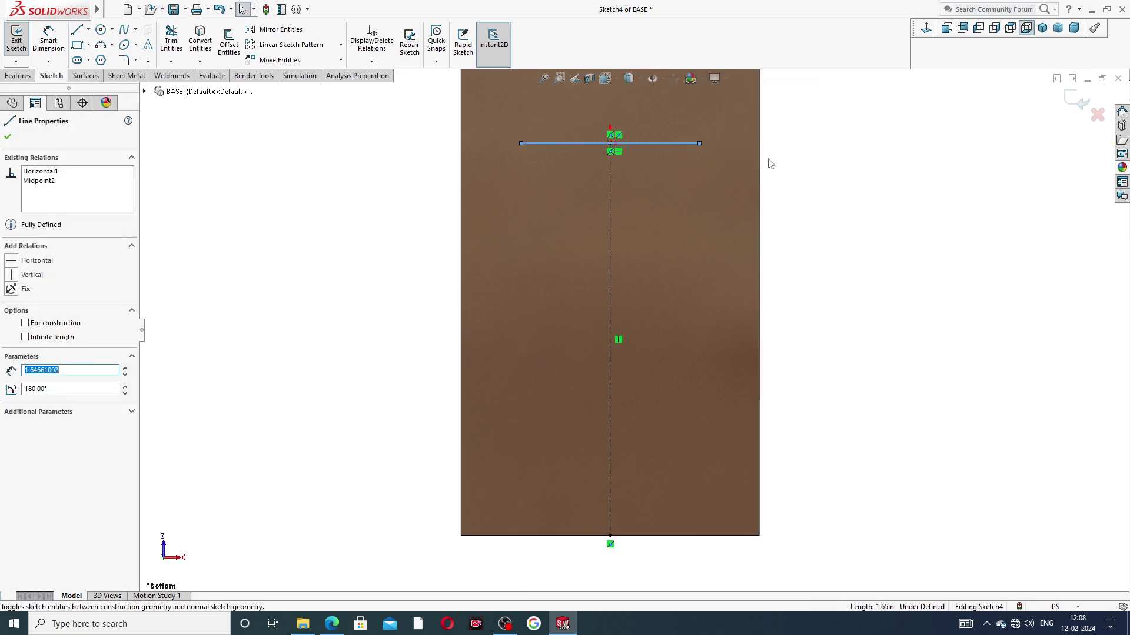
{"action": "left_click", "coordinate": [862, 209]}
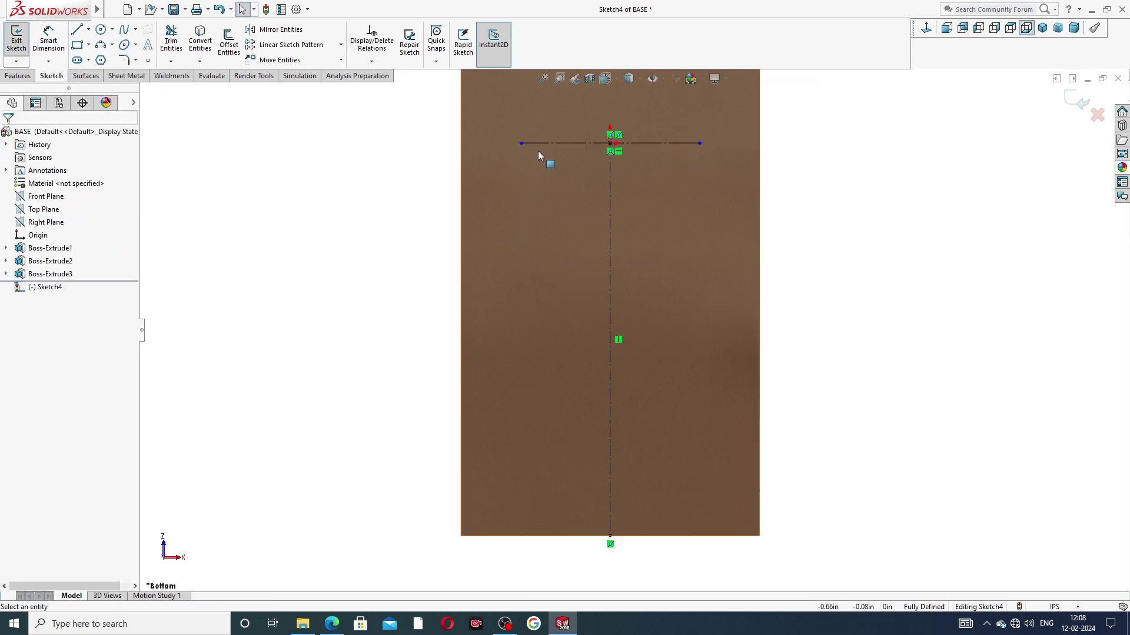
Sketch a circle of about 1.31 in radius centred on the underside's left long edge and passing through its end-wall corner
{"action": "left_click", "coordinate": [102, 29]}
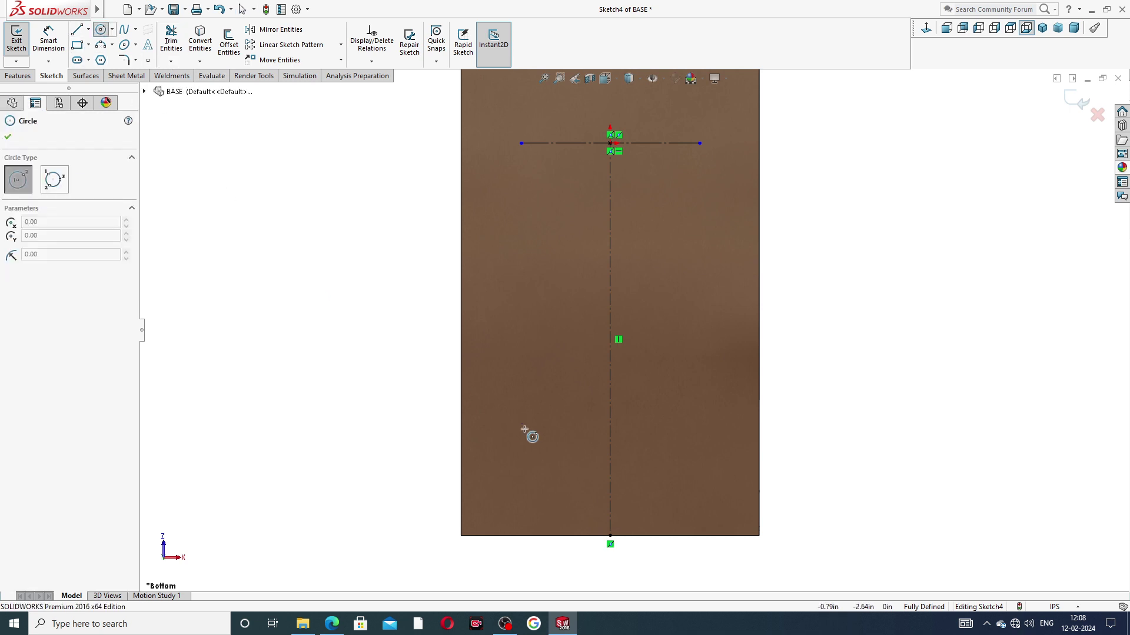
{"action": "scroll", "coordinate": [503, 447], "scroll_direction": "down", "scroll_amount": 4}
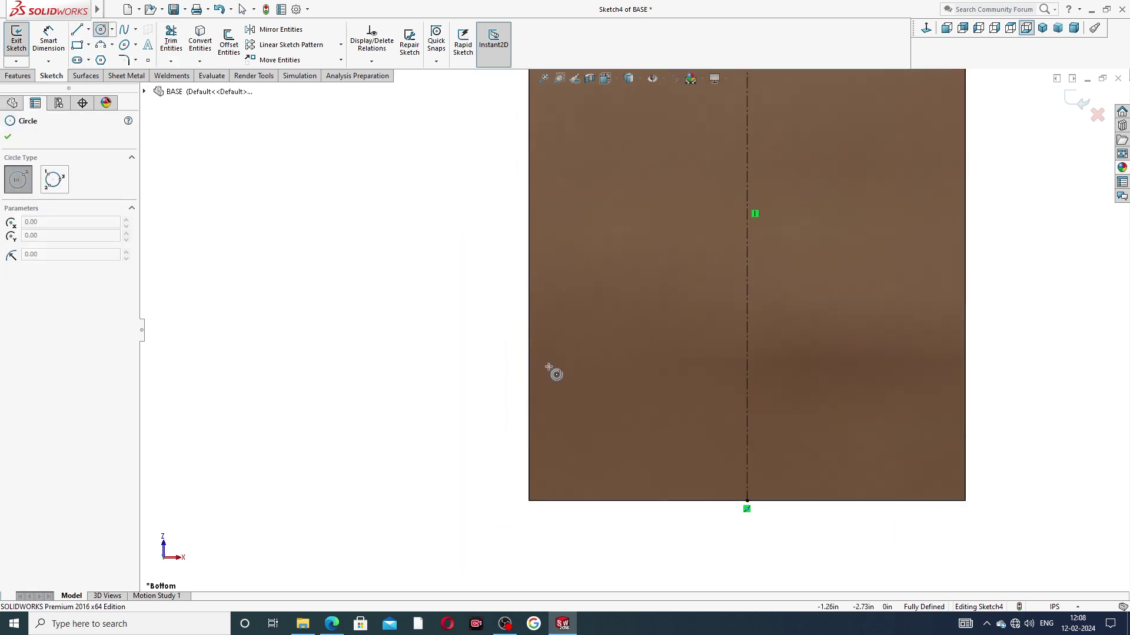
{"action": "scroll", "coordinate": [605, 369], "scroll_direction": "up", "scroll_amount": 3}
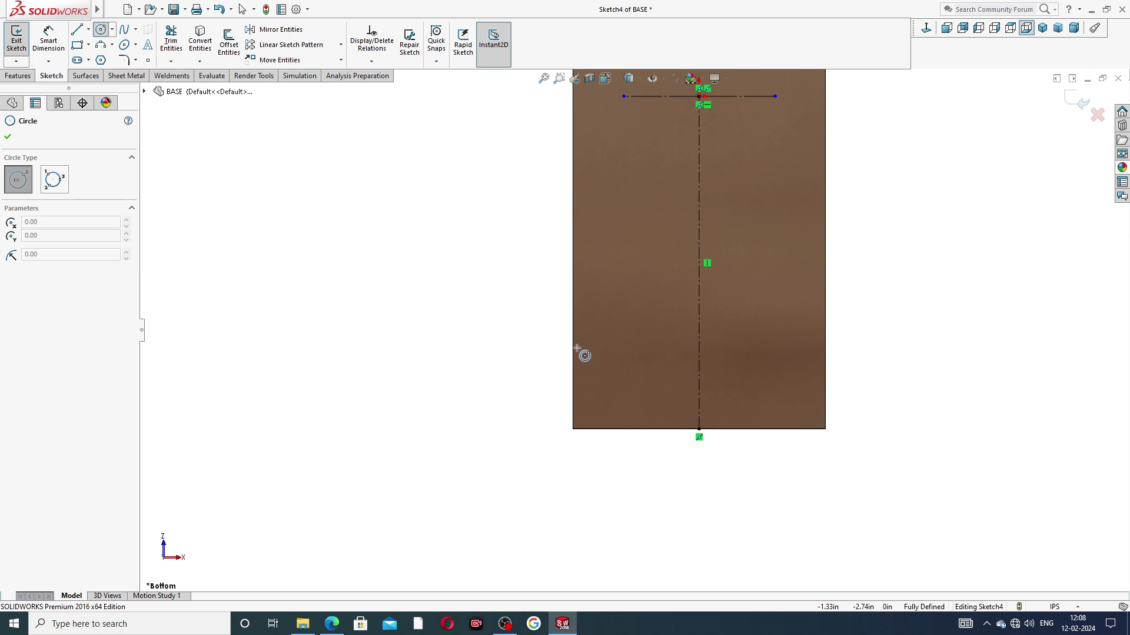
{"action": "left_click", "coordinate": [572, 308]}
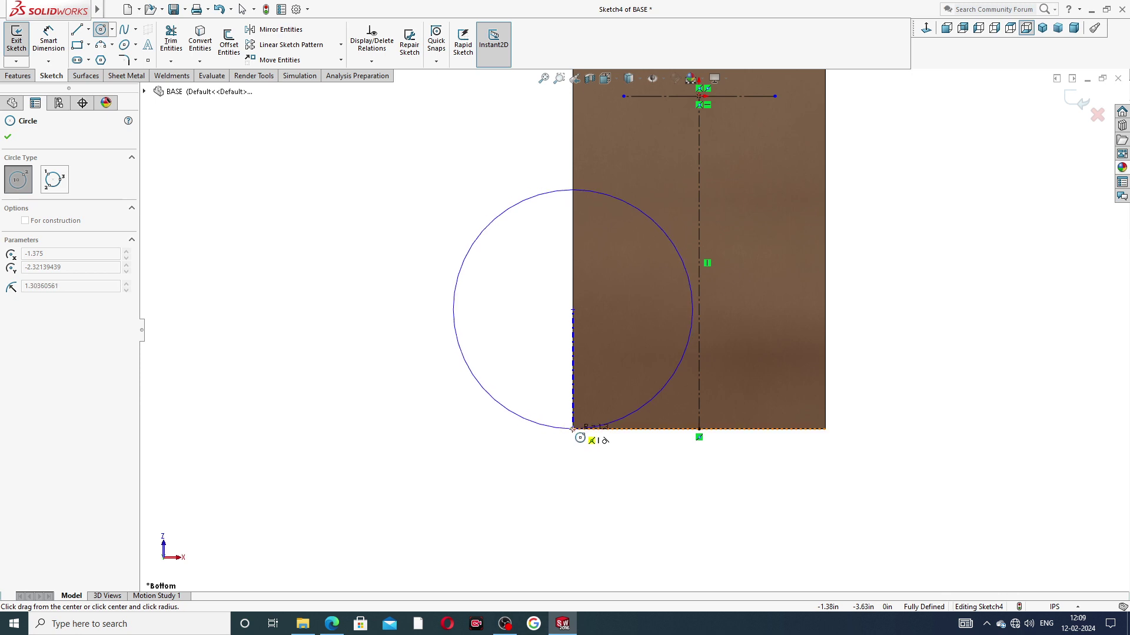
{"action": "left_click", "coordinate": [574, 429]}
{"action": "right_click", "coordinate": [546, 374]}
{"action": "left_click", "coordinate": [570, 381]}
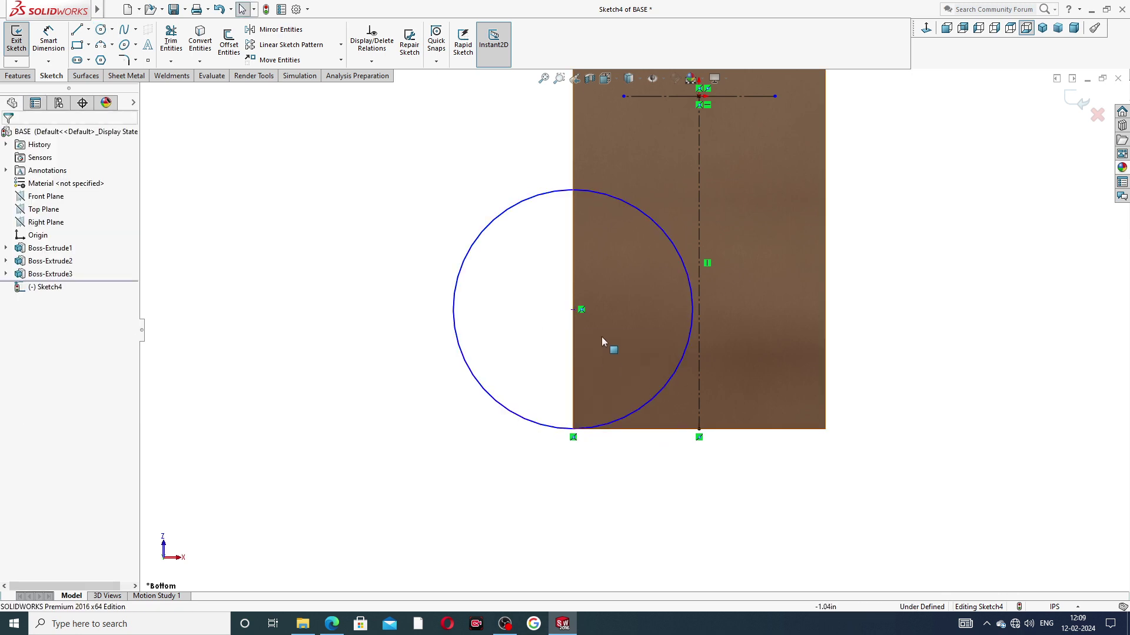
Draw a vertical line across the circle's diameter along the long edge and trim away the half inside the base
{"action": "left_click", "coordinate": [78, 31]}
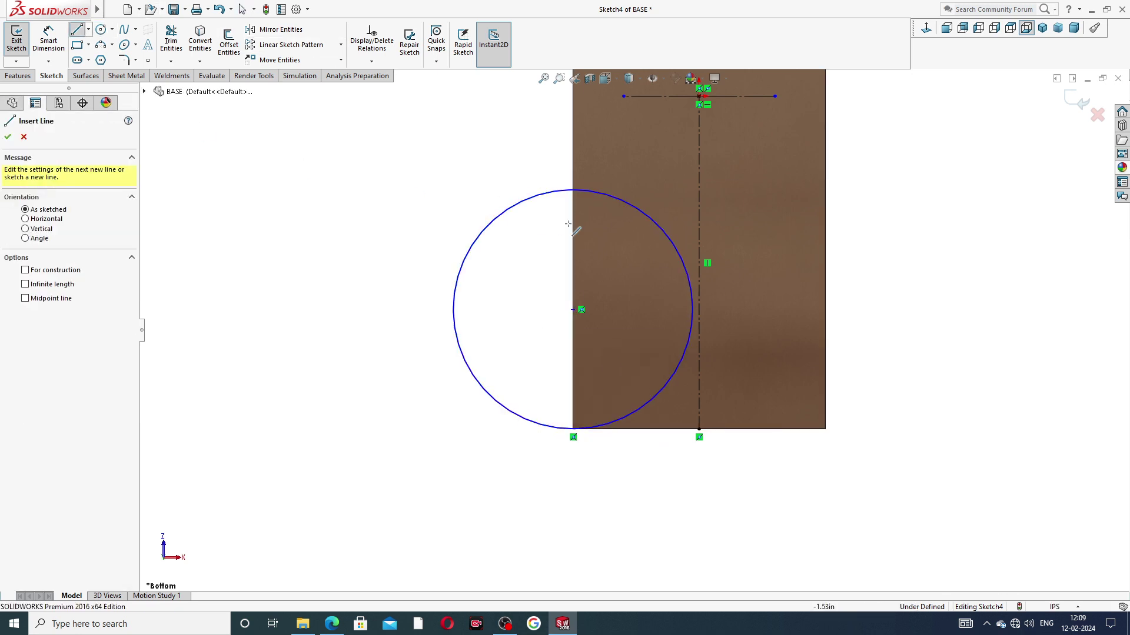
{"action": "left_click", "coordinate": [573, 190]}
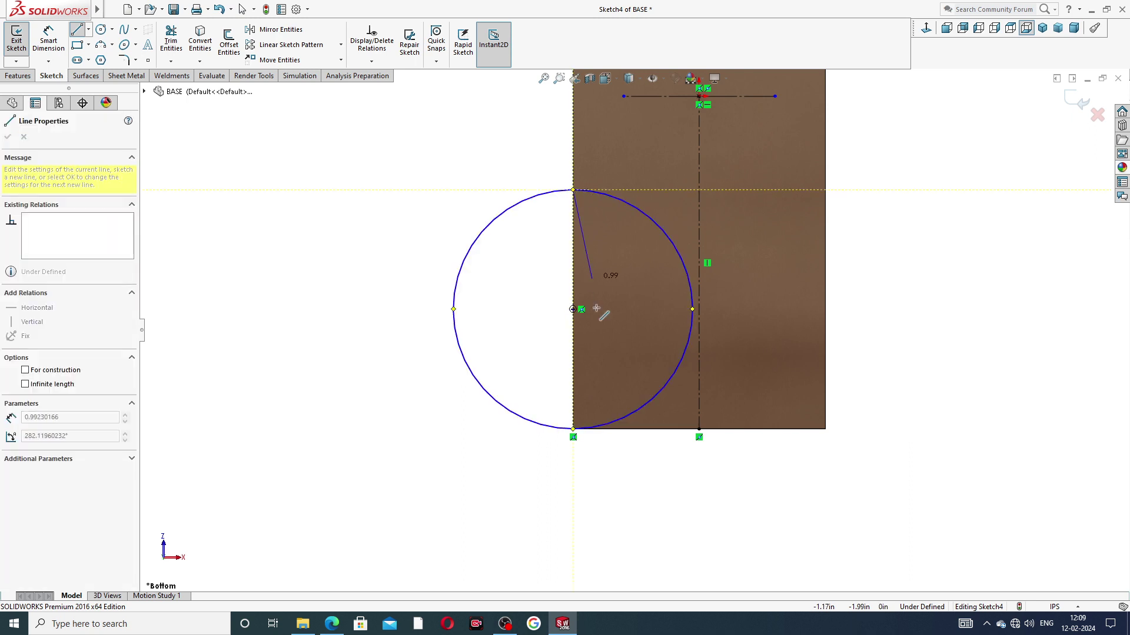
{"action": "left_click", "coordinate": [573, 429]}
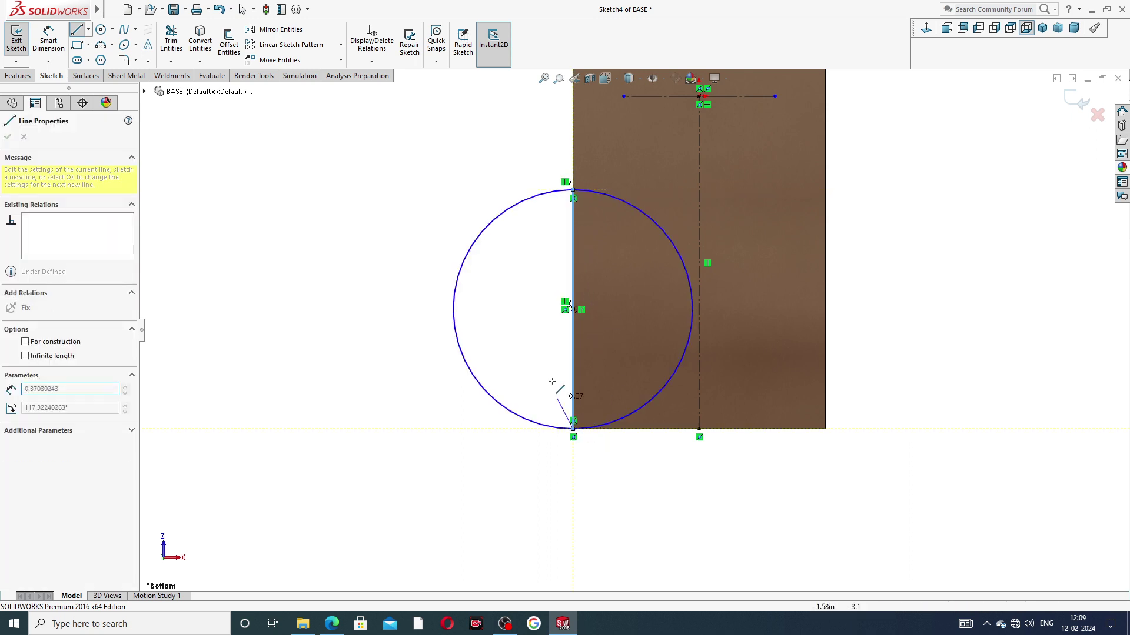
{"action": "right_click", "coordinate": [550, 340]}
{"action": "left_click", "coordinate": [573, 346]}
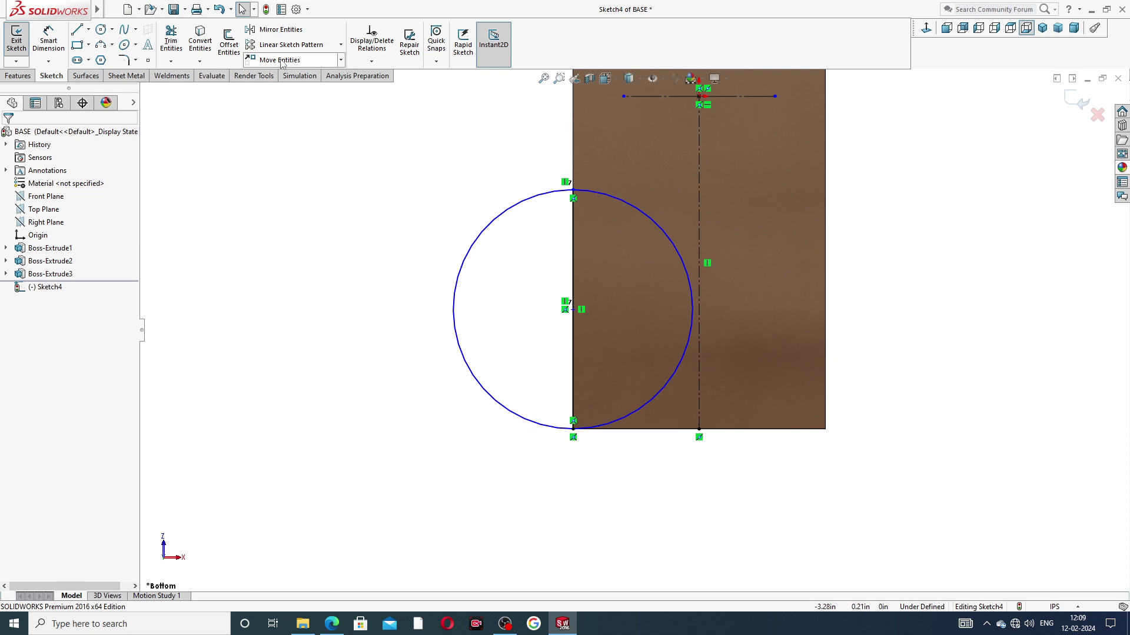
{"action": "left_click", "coordinate": [171, 40]}
{"action": "left_click", "coordinate": [662, 225]}
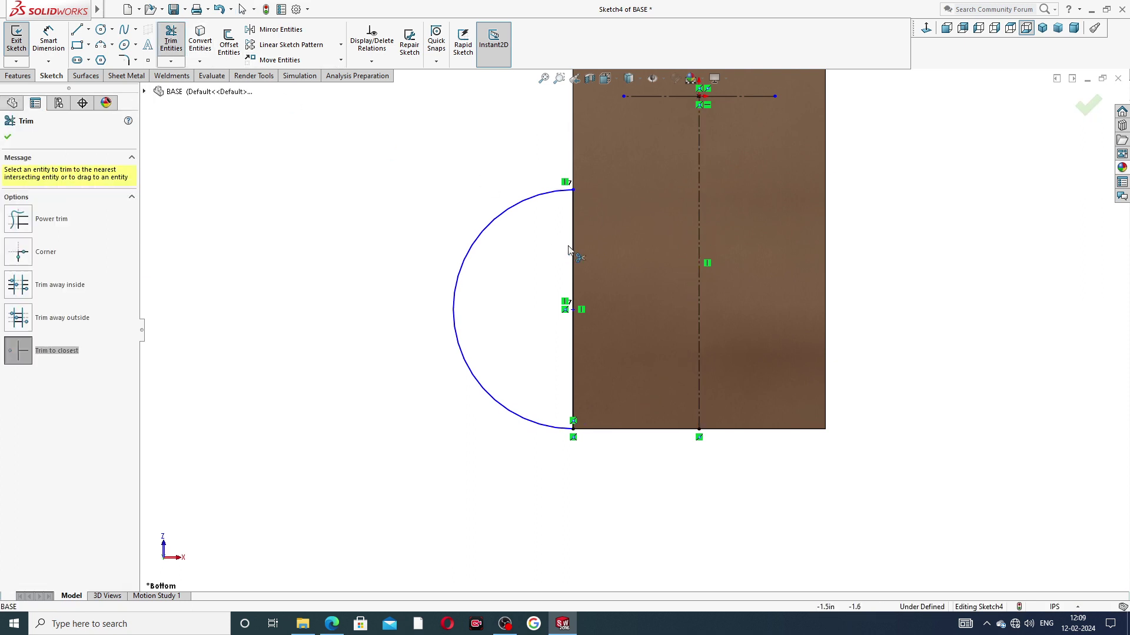
{"action": "right_click", "coordinate": [436, 131]}
{"action": "left_click", "coordinate": [471, 162]}
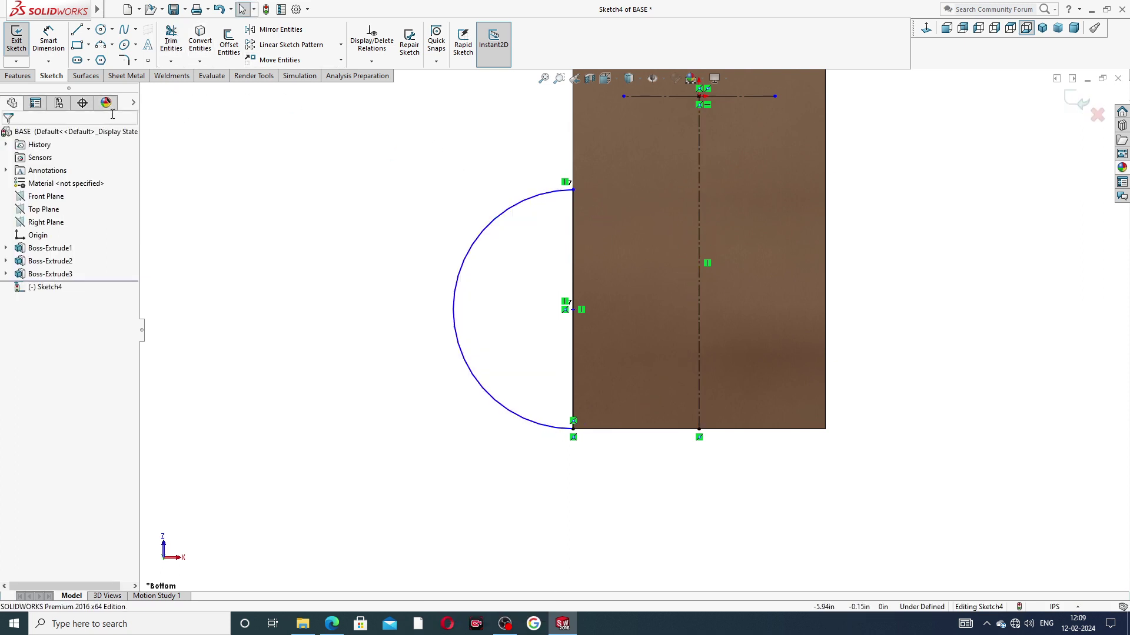
Sketch a mounting hole circle of about 0.26 in radius inside the half-round ear profile
{"action": "left_click", "coordinate": [101, 29]}
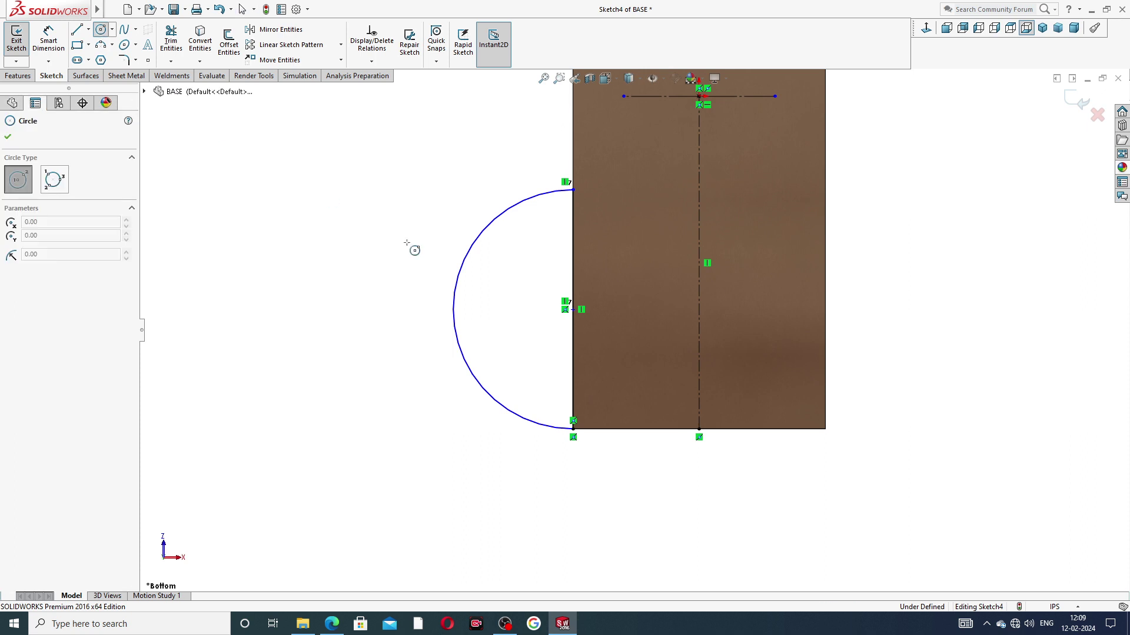
{"action": "left_click", "coordinate": [500, 296]}
{"action": "left_click", "coordinate": [511, 273]}
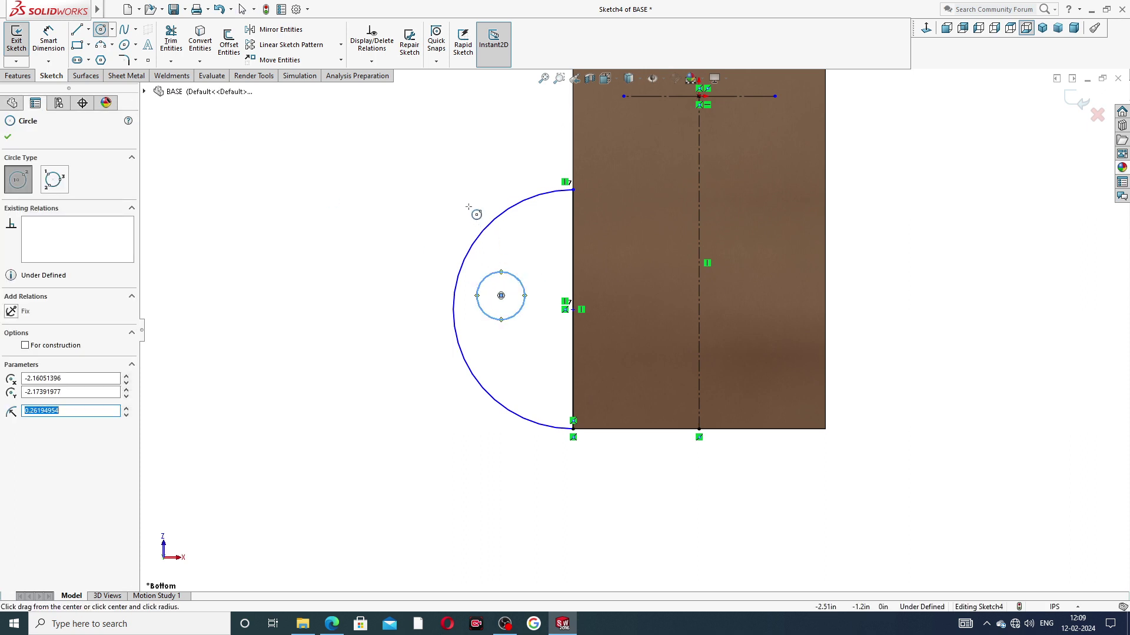
{"action": "right_click", "coordinate": [468, 207]}
{"action": "left_click", "coordinate": [494, 219]}
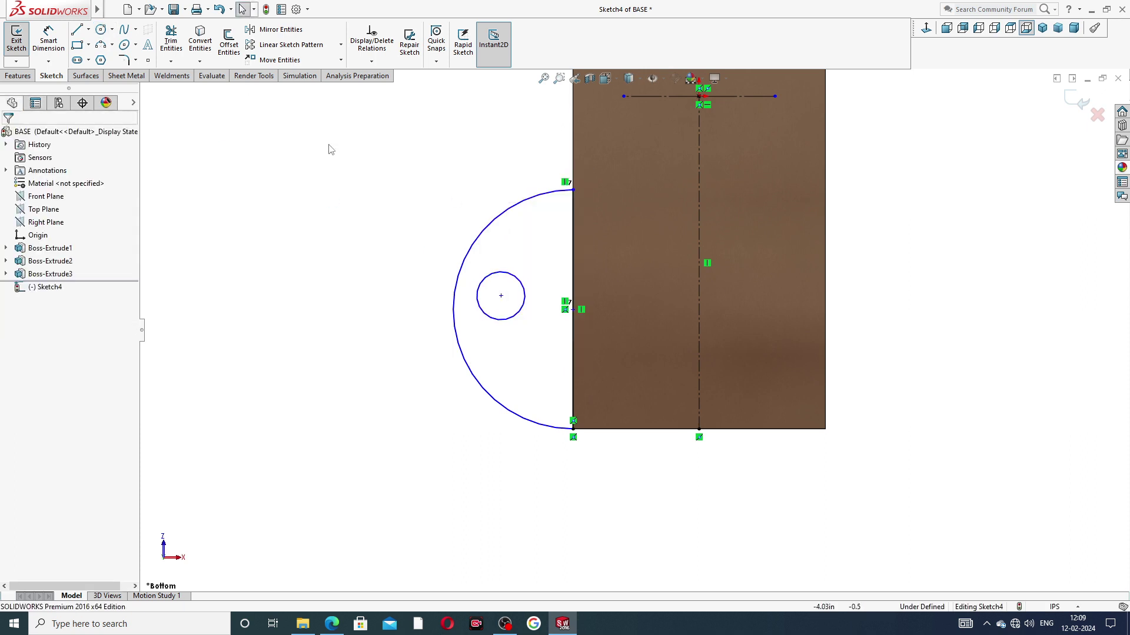
Dimension the radius of the half-round ear arc and set it to 1.13 in
{"action": "left_click", "coordinate": [59, 47]}
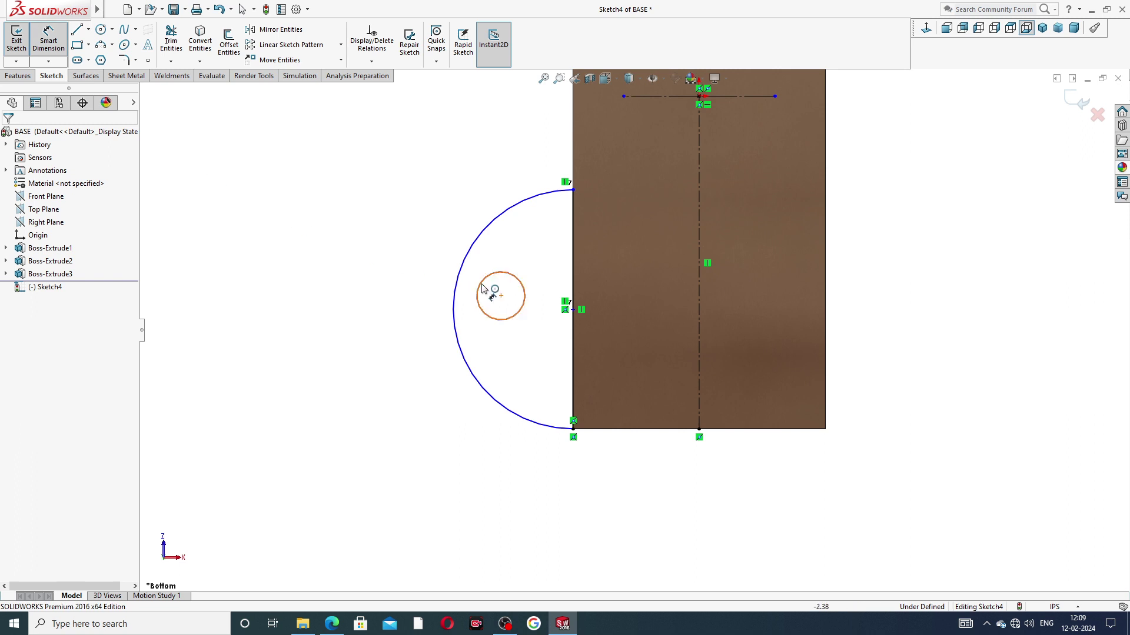
{"action": "left_click", "coordinate": [464, 254]}
{"action": "left_click", "coordinate": [471, 253]}
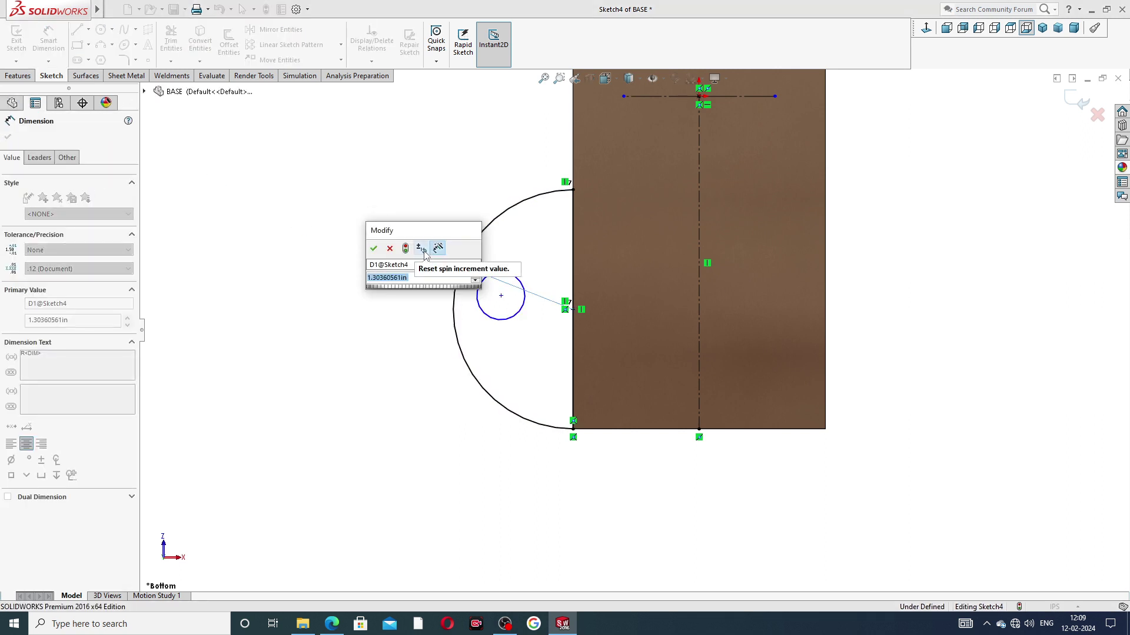
{"action": "type", "text": "1.13"}
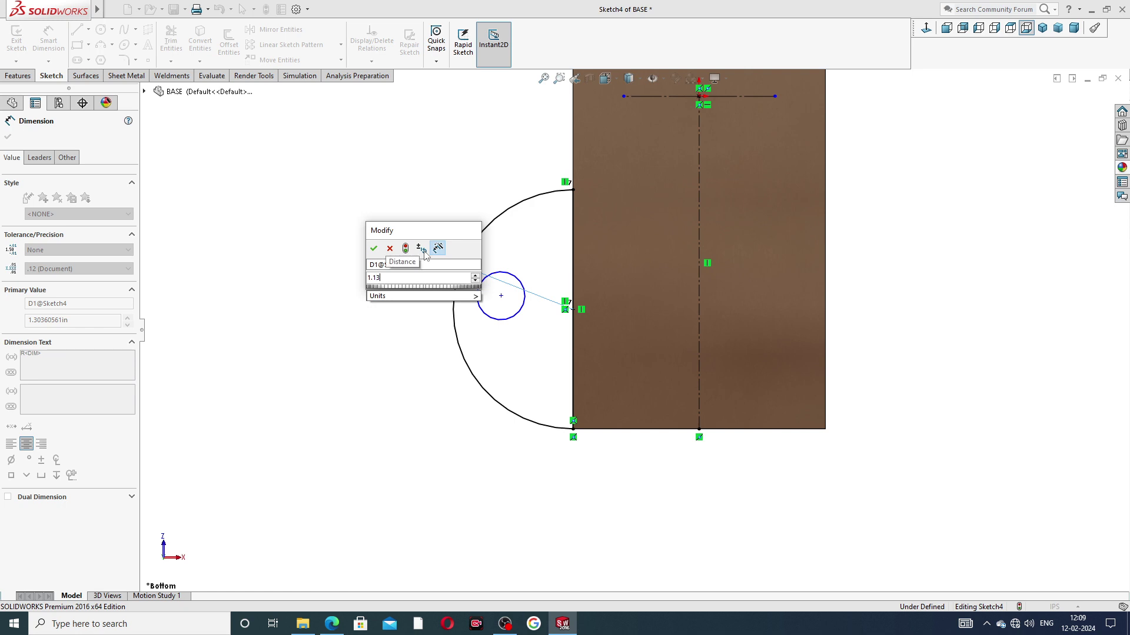
{"action": "key", "text": "Return"}
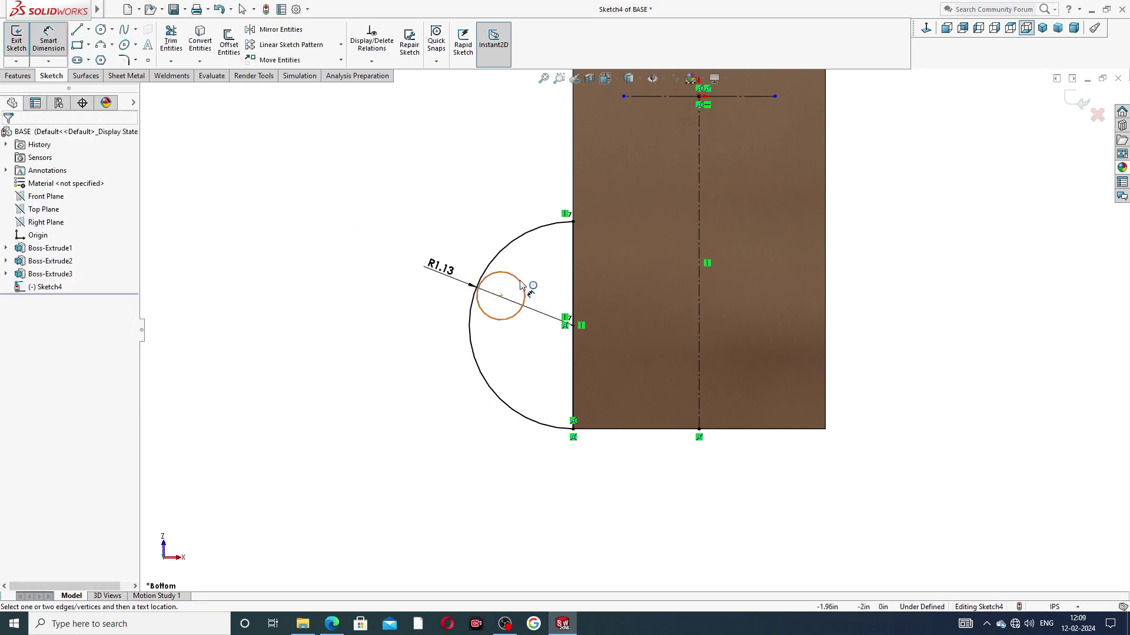
Dimension the mounting hole circle's diameter and set it to 0.31 in
{"action": "left_click", "coordinate": [520, 284]}
{"action": "left_click", "coordinate": [434, 345]}
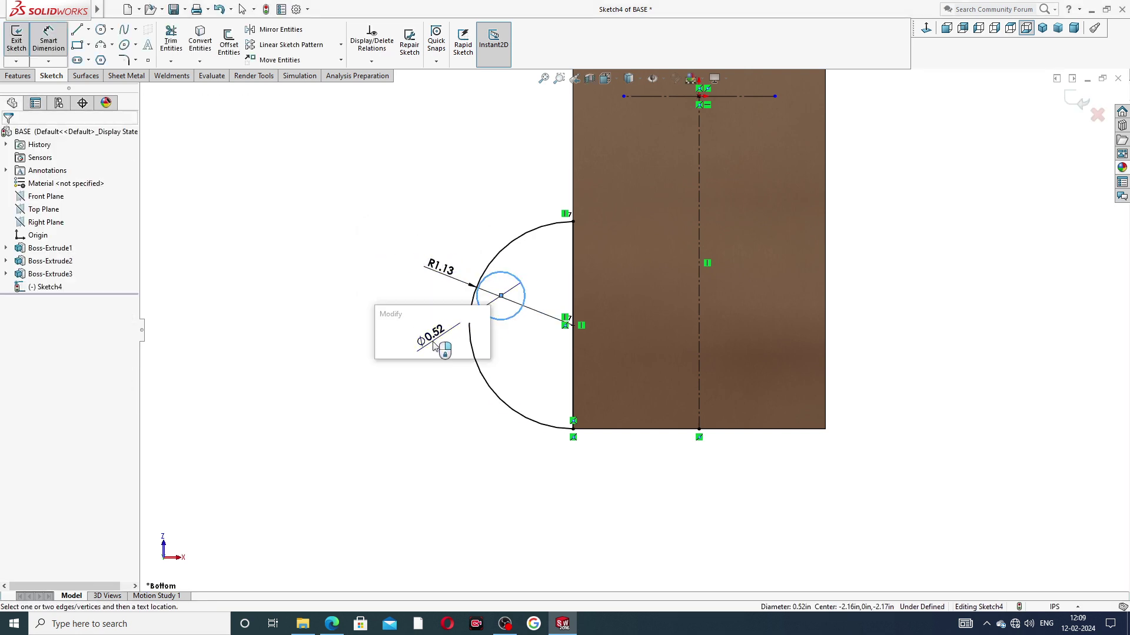
{"action": "type", "text": ".2"}
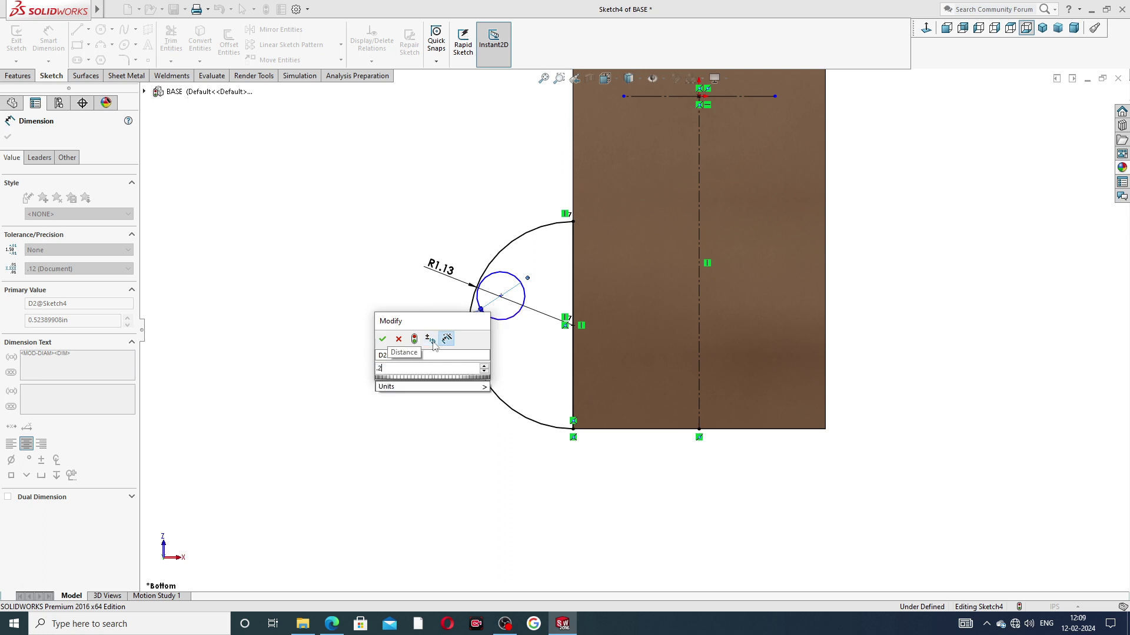
{"action": "key", "text": "BackSpace"}
{"action": "key", "text": "BackSpace"}
{"action": "type", "text": ".51"}
{"action": "key", "text": "Return"}
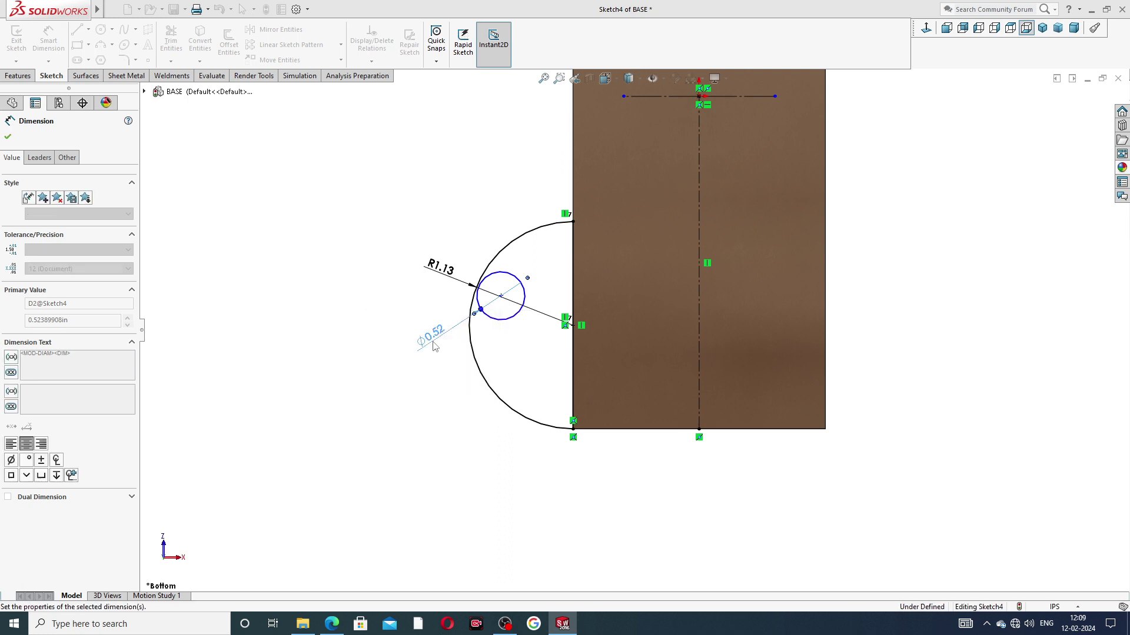
{"action": "left_click", "coordinate": [388, 323]}
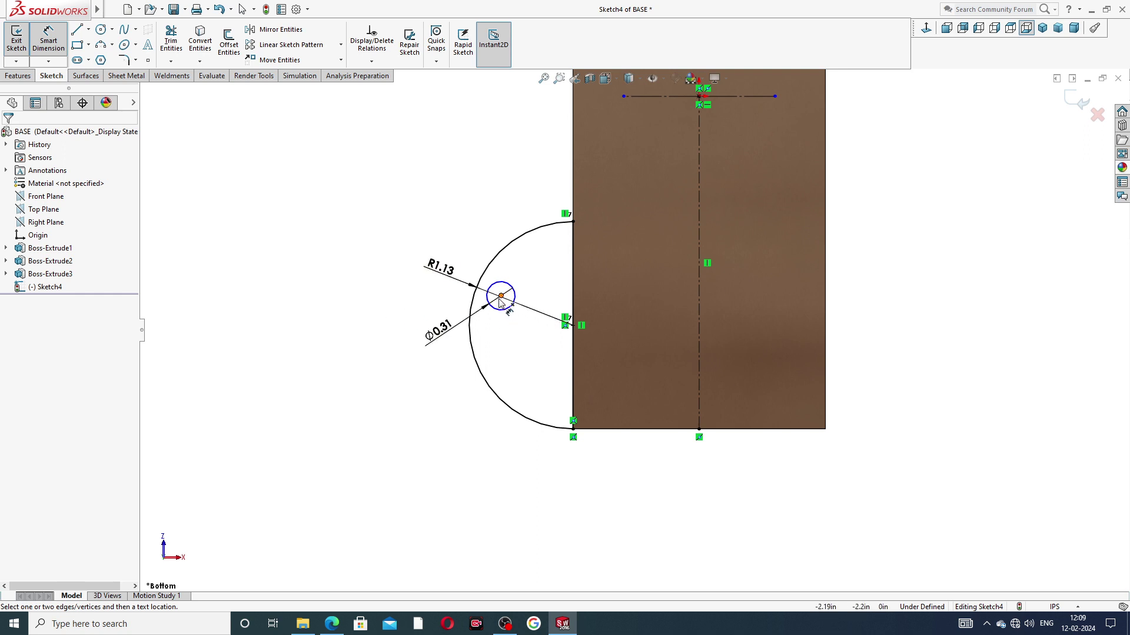
Set the horizontal distance from the mounting hole's centre to the vertical centreline to 2 in
{"action": "left_click", "coordinate": [566, 322]}
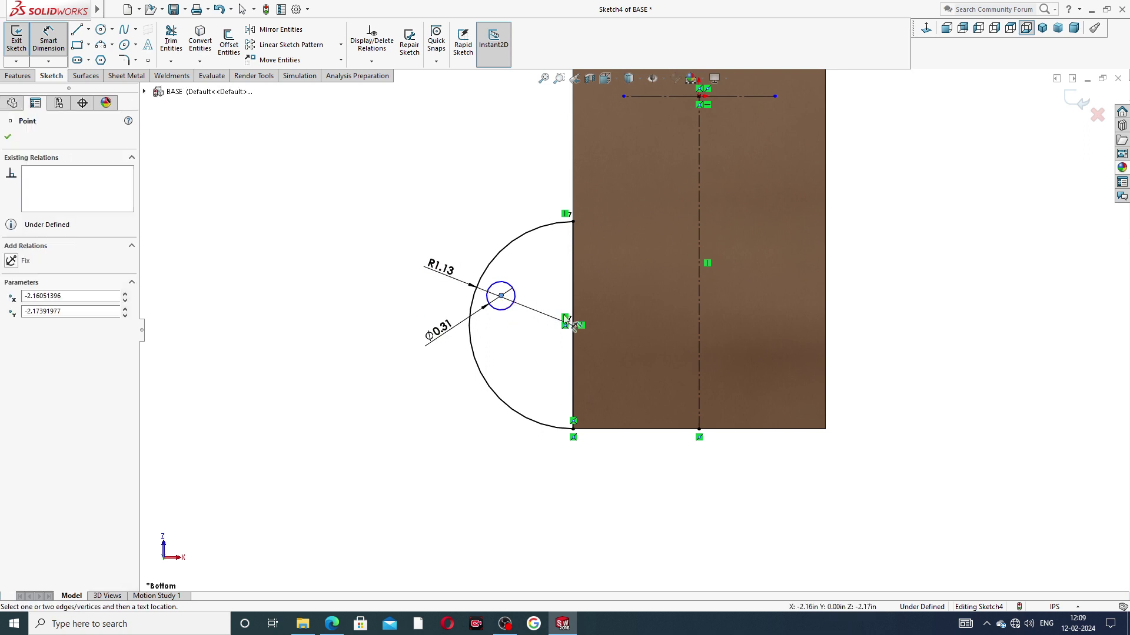
{"action": "left_click", "coordinate": [699, 299]}
{"action": "left_click", "coordinate": [600, 463]}
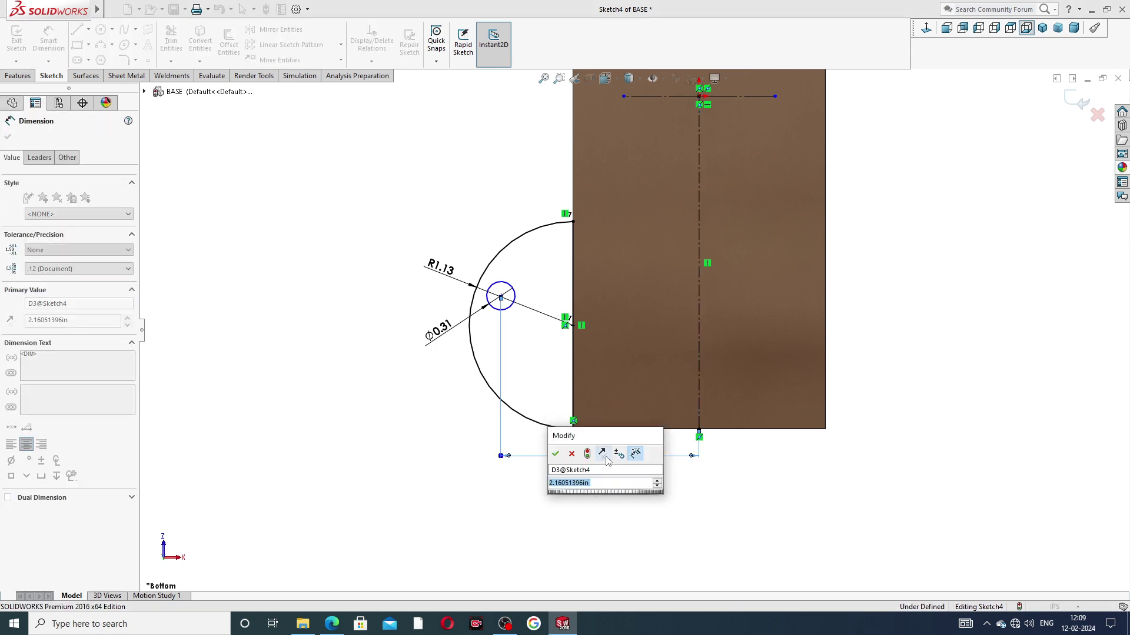
{"action": "type", "text": "2"}
{"action": "key", "text": "Return"}
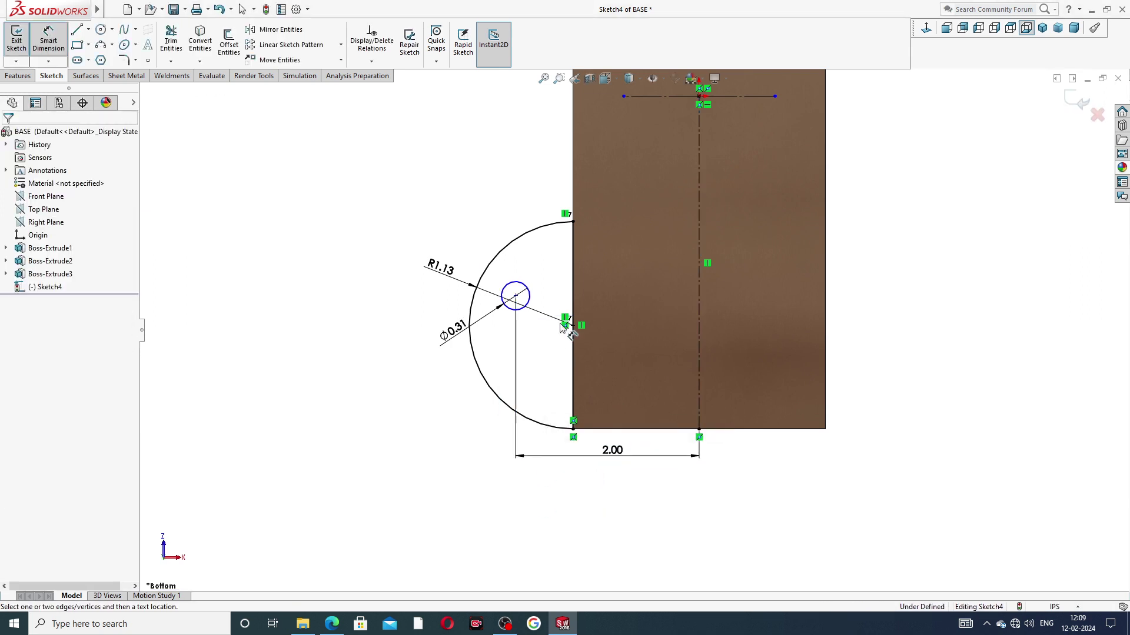
Set the vertical distance from the mounting hole's centre to the horizontal construction line through the origin to 2.5 in
{"action": "left_click", "coordinate": [515, 296]}
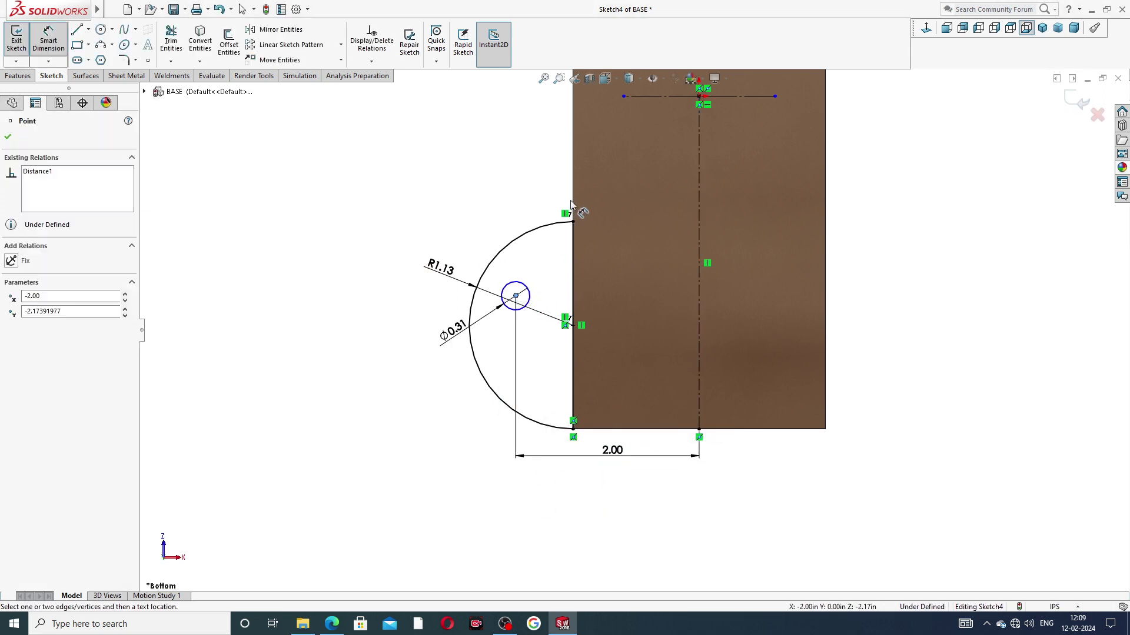
{"action": "left_click", "coordinate": [647, 96]}
{"action": "left_click", "coordinate": [525, 173]}
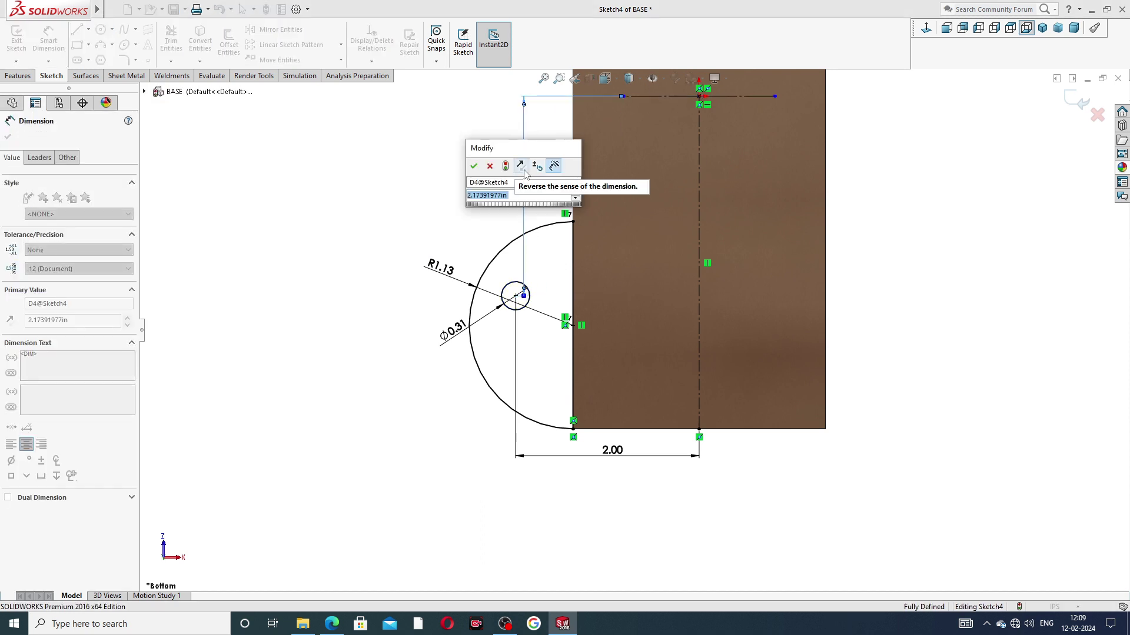
{"action": "type", "text": "2.5"}
{"action": "key", "text": "Return"}
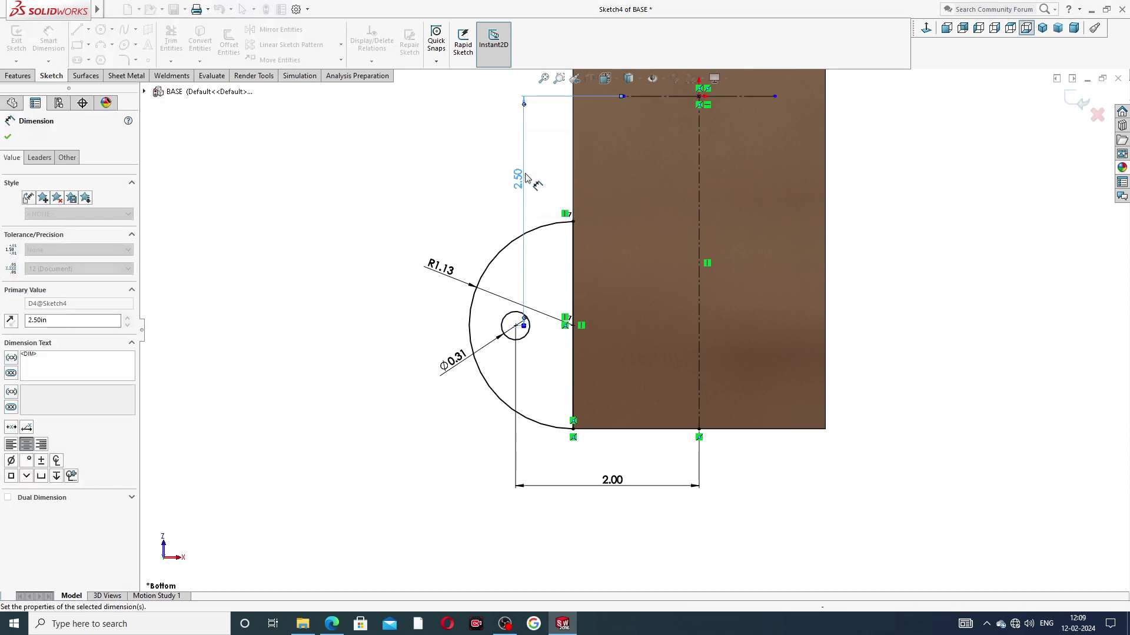
Reposition the 2.00 offset dimension closer to the base and the ear's radius and hole diameter dimensions farther outside the profile
{"action": "scroll", "coordinate": [581, 244], "scroll_direction": "up", "scroll_amount": 2}
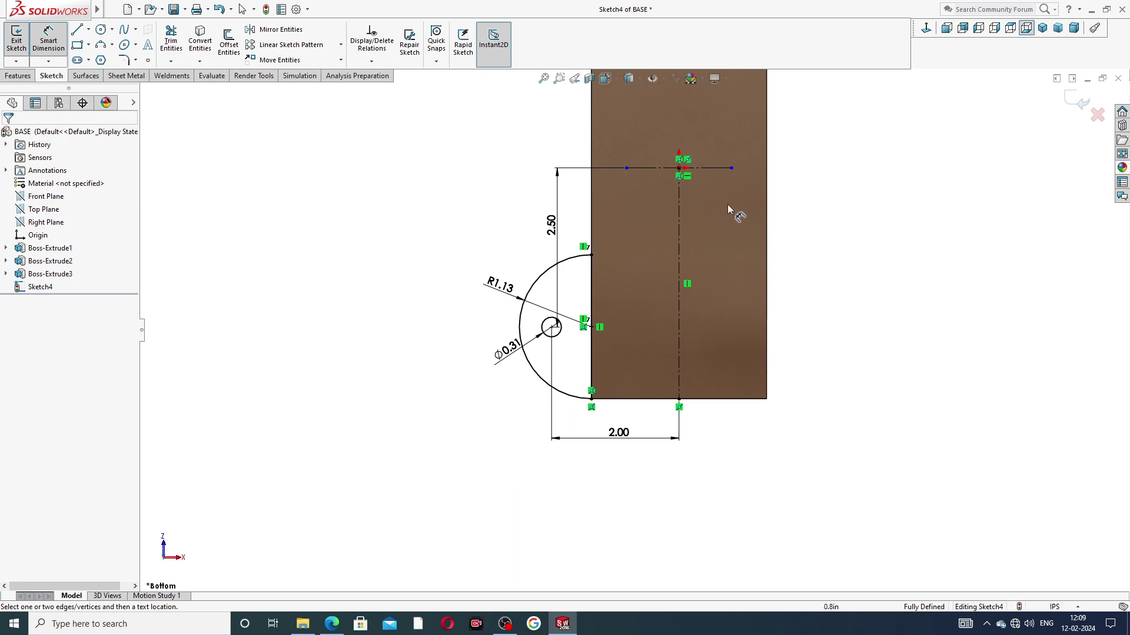
{"action": "scroll", "coordinate": [708, 206], "scroll_direction": "down", "scroll_amount": 1}
{"action": "left_click", "coordinate": [517, 236]}
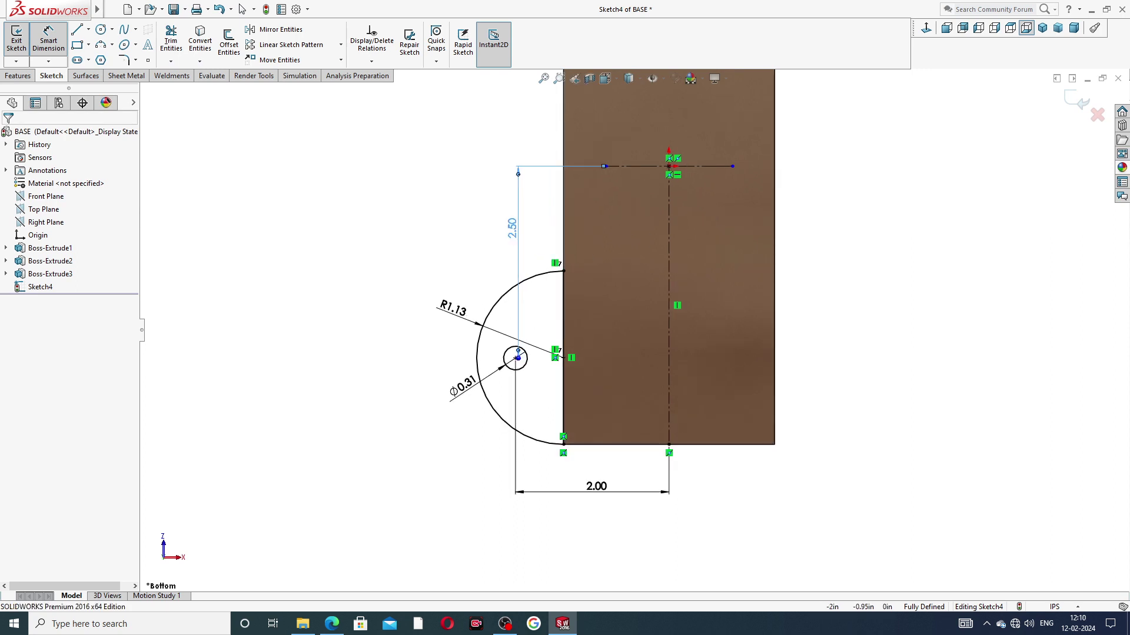
{"action": "left_click_drag", "start_coordinate": [596, 495], "coordinate": [596, 482]}
{"action": "left_click", "coordinate": [840, 359]}
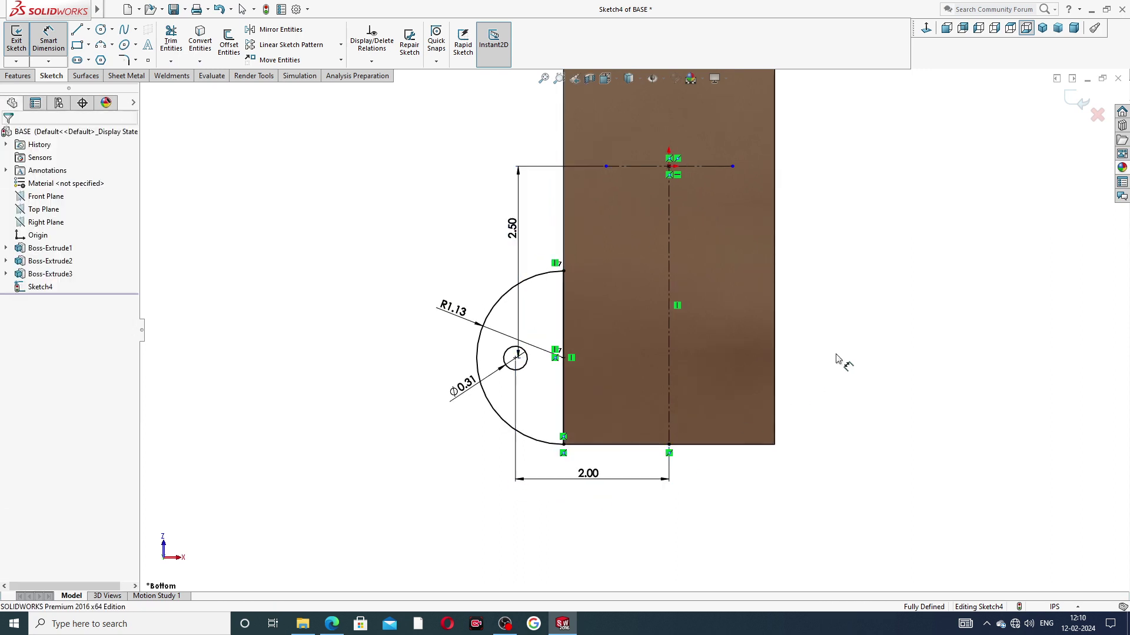
{"action": "left_click_drag", "start_coordinate": [454, 311], "coordinate": [445, 292]}
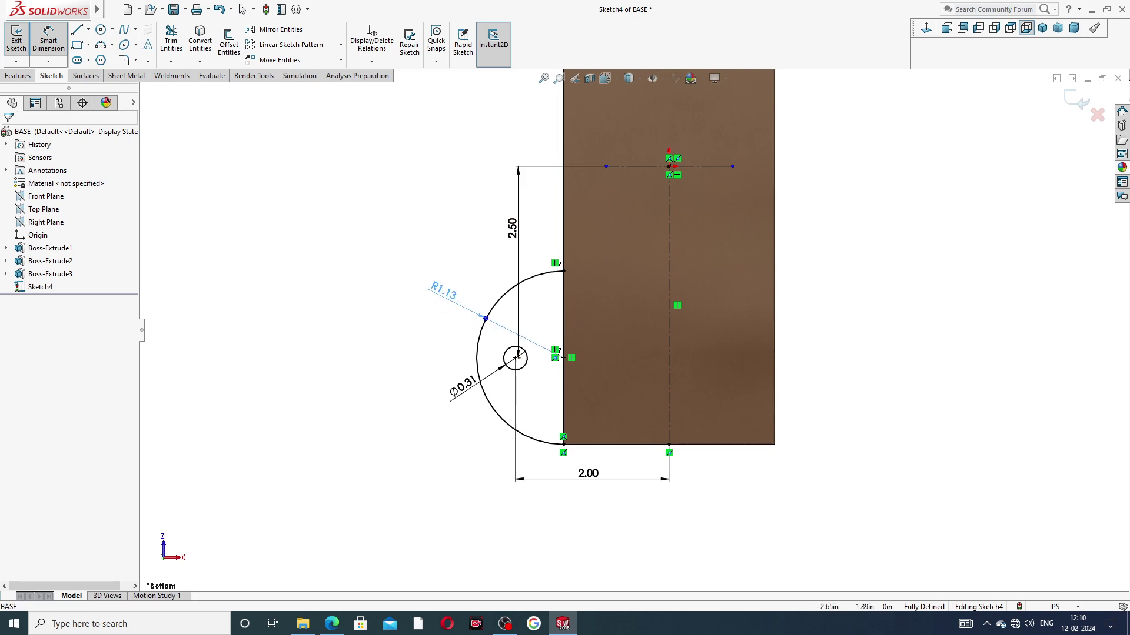
{"action": "left_click_drag", "start_coordinate": [462, 386], "coordinate": [445, 398]}
{"action": "left_click", "coordinate": [361, 384]}
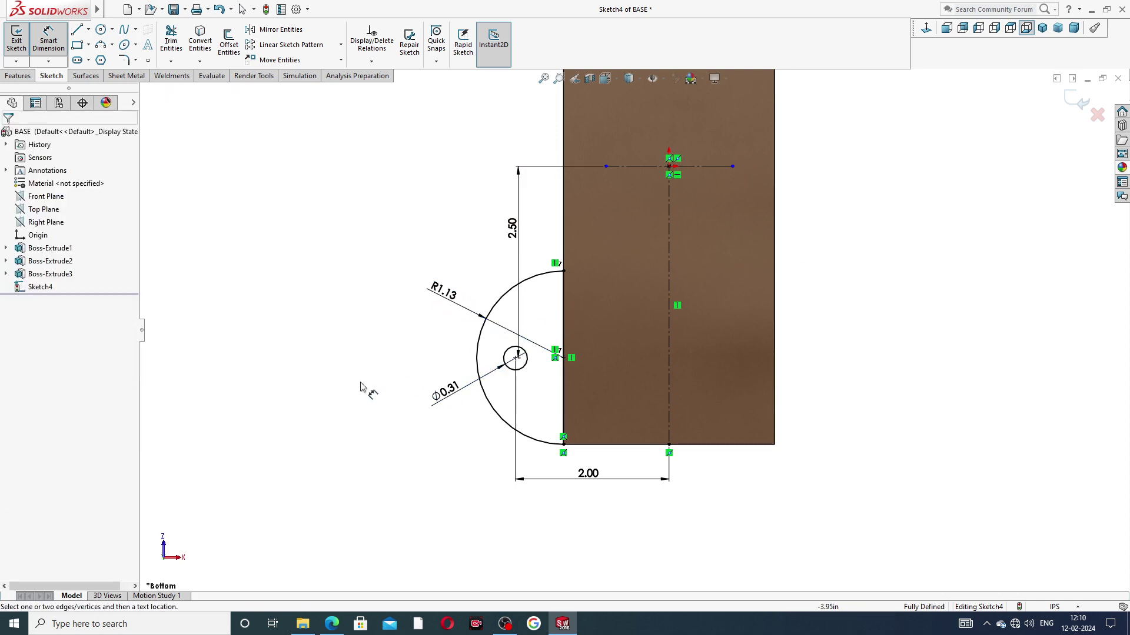
Check the PDF drawing in the browser, return to SOLIDWORKS and extrude the ear profile with its hole 0.5 in in the reversed direction
{"action": "left_click", "coordinate": [334, 624]}
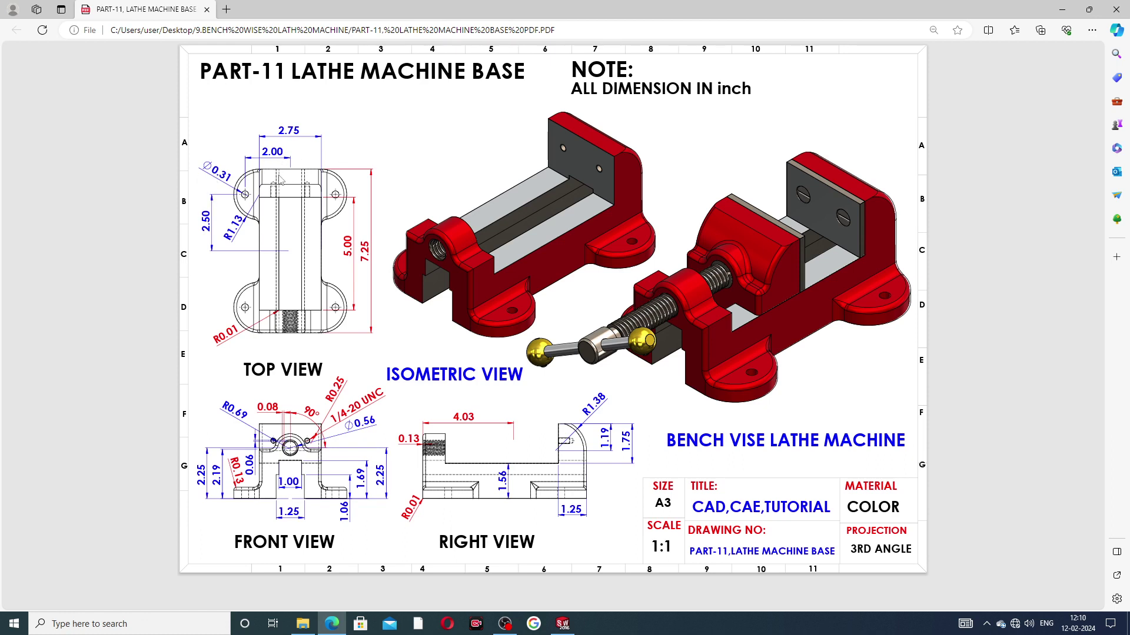
{"action": "left_click", "coordinate": [562, 623]}
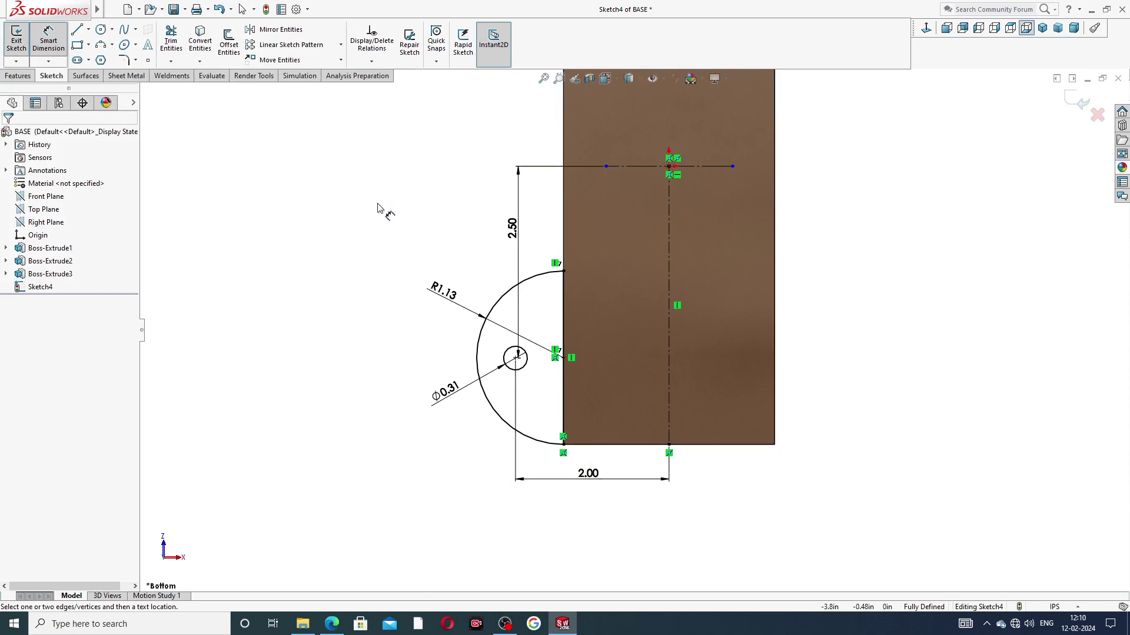
{"action": "right_click", "coordinate": [339, 166]}
{"action": "left_click", "coordinate": [359, 176]}
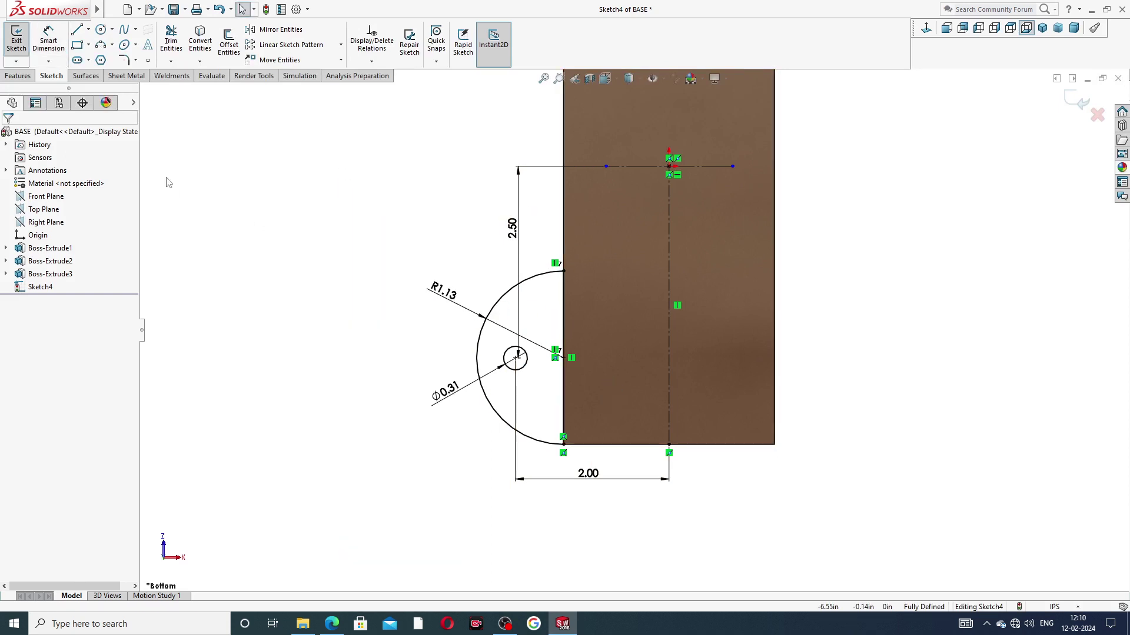
{"action": "left_click", "coordinate": [18, 76]}
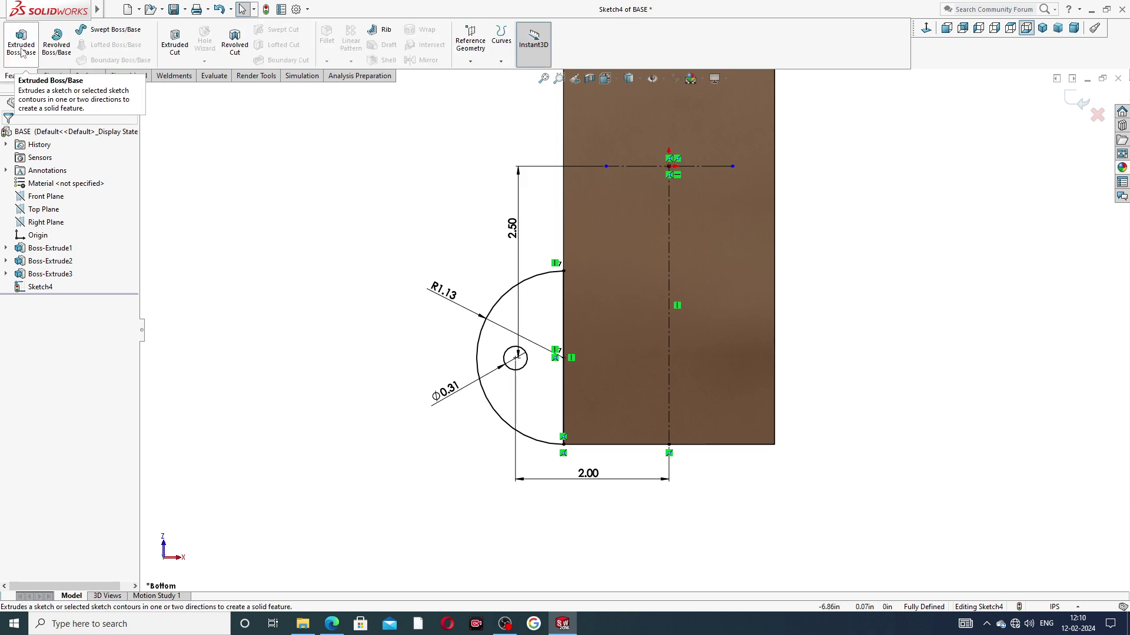
{"action": "left_click", "coordinate": [22, 52]}
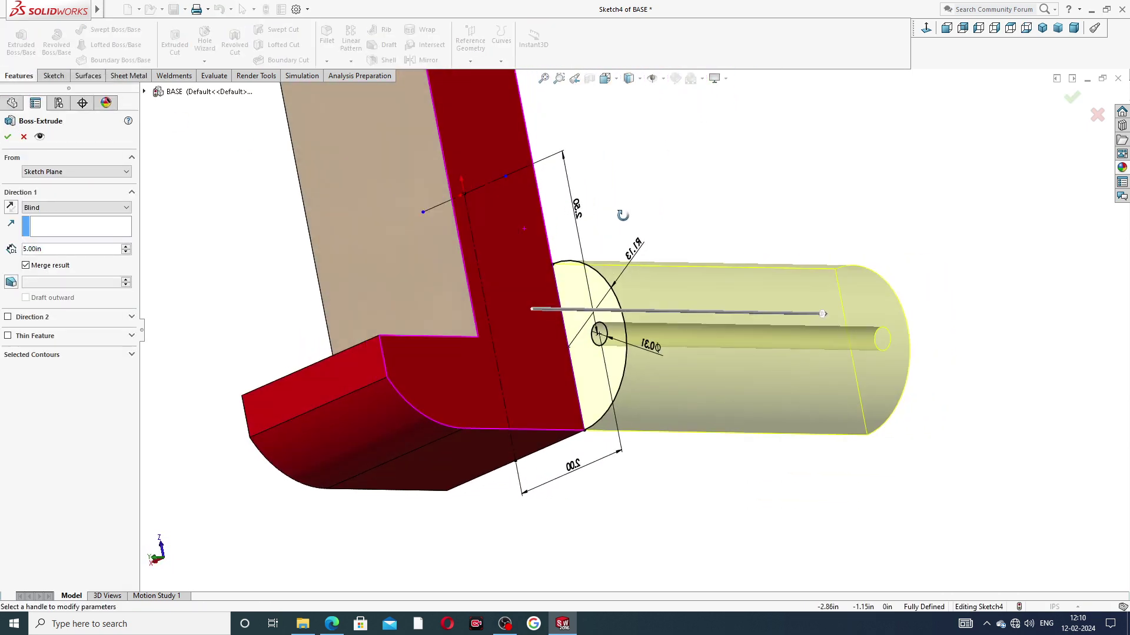
{"action": "left_click", "coordinate": [10, 207]}
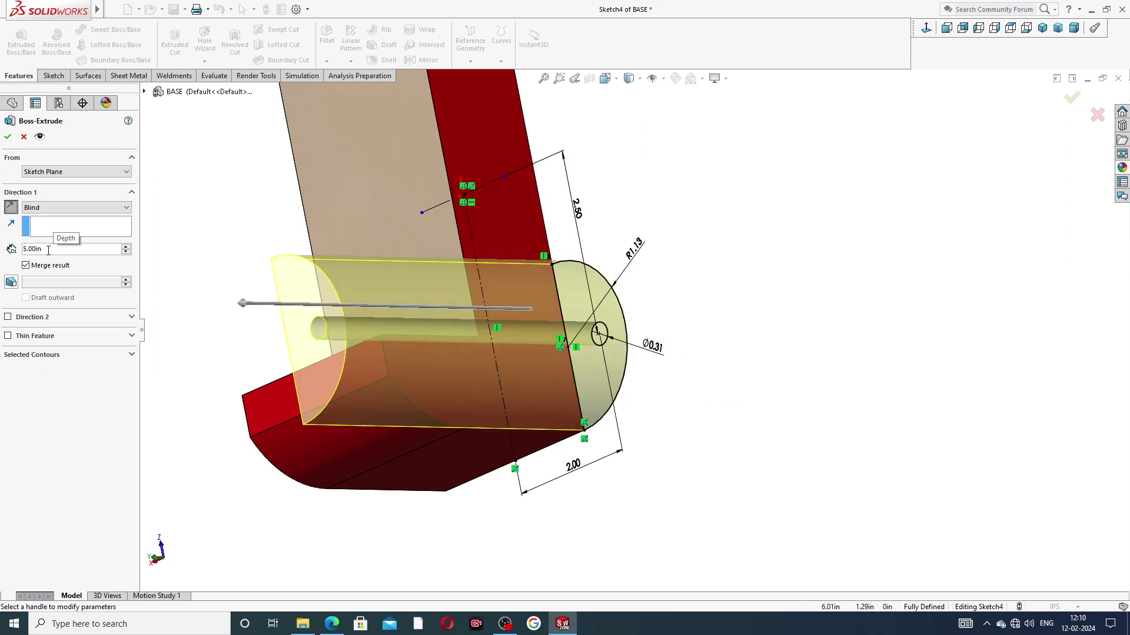
{"action": "left_click_drag", "start_coordinate": [48, 250], "coordinate": [3, 253]}
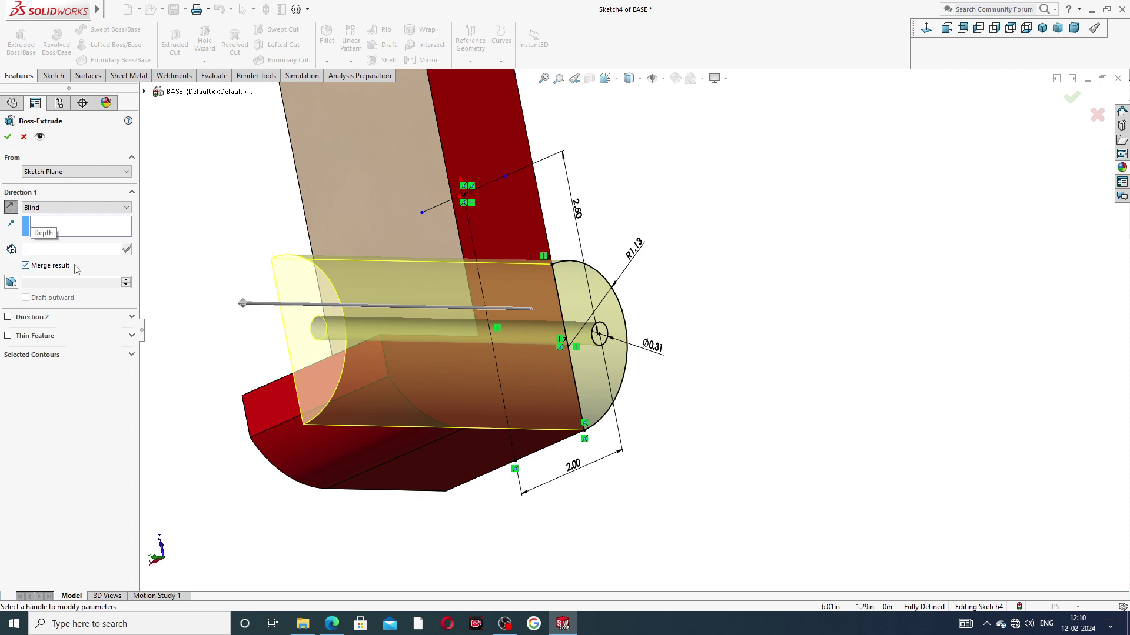
{"action": "type", "text": "5"}
{"action": "key", "text": "Return"}
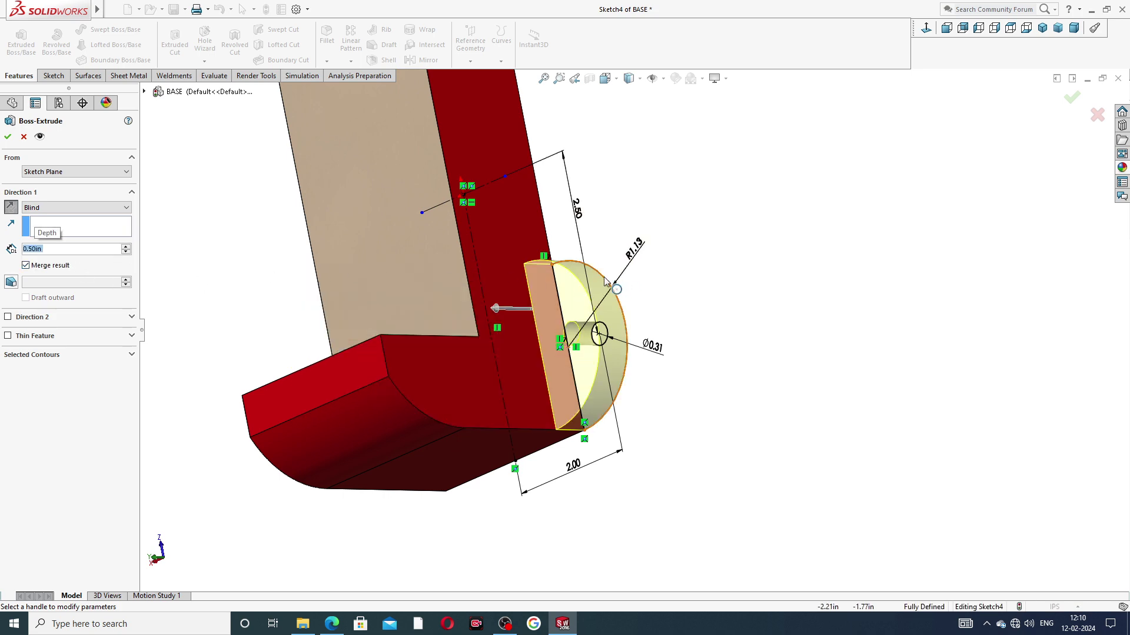
{"action": "mouse_move", "coordinate": [606, 281]}
{"action": "middle_mouse_down"}
{"action": "mouse_move", "coordinate": [679, 139]}
{"action": "mouse_move", "coordinate": [651, 196]}
{"action": "middle_mouse_up"}
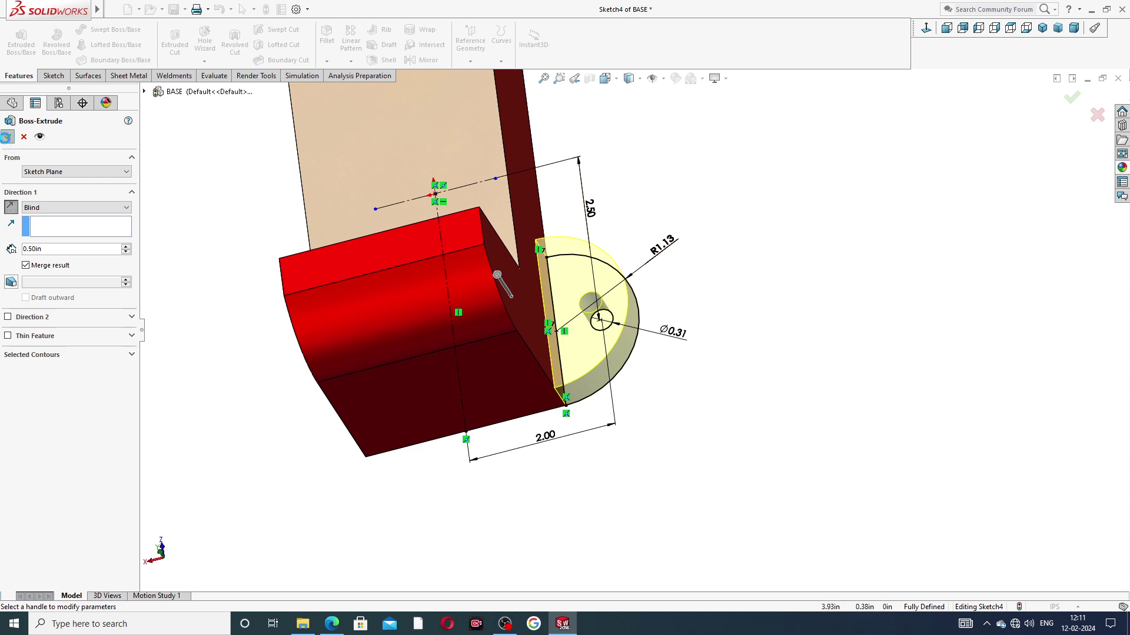
{"action": "left_click", "coordinate": [671, 225]}
Apply the red appearance to the newly extruded mounting ear
{"action": "scroll", "coordinate": [668, 246], "scroll_direction": "up", "scroll_amount": 2}
{"action": "middle_click_drag", "start_coordinate": [667, 244], "coordinate": [610, 211]}
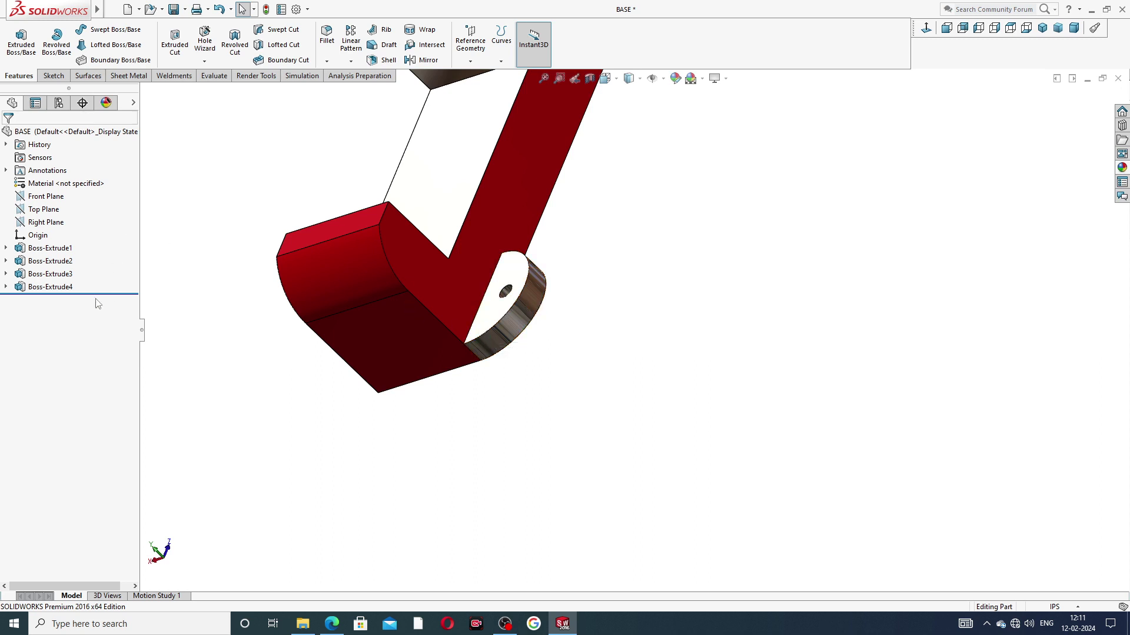
{"action": "left_click", "coordinate": [50, 287]}
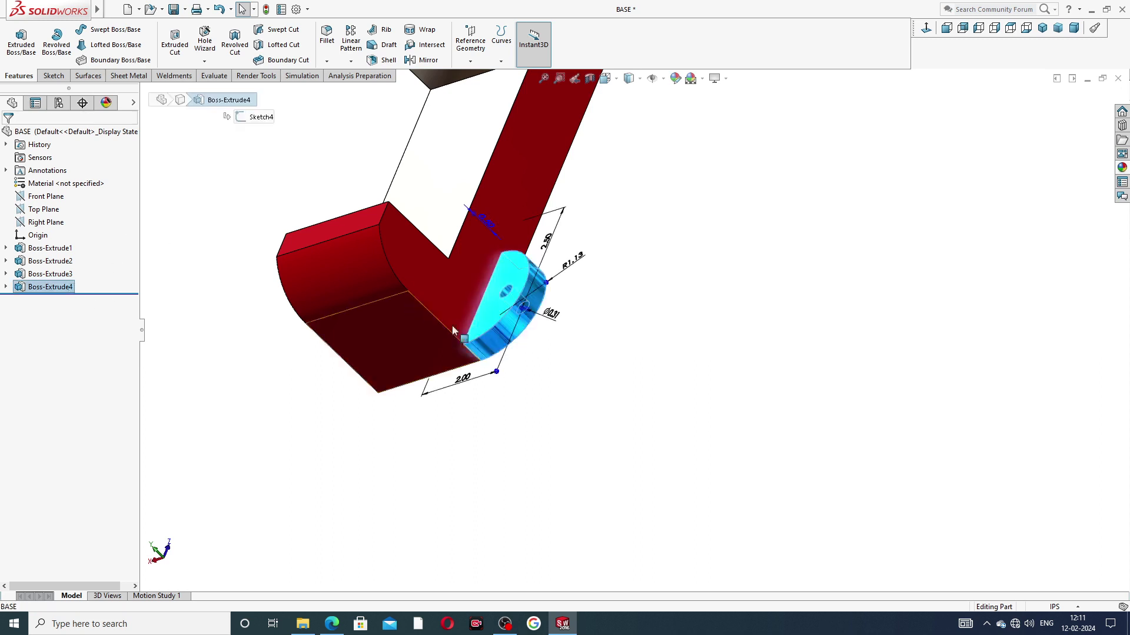
{"action": "left_click", "coordinate": [1121, 169]}
{"action": "left_click", "coordinate": [896, 307]}
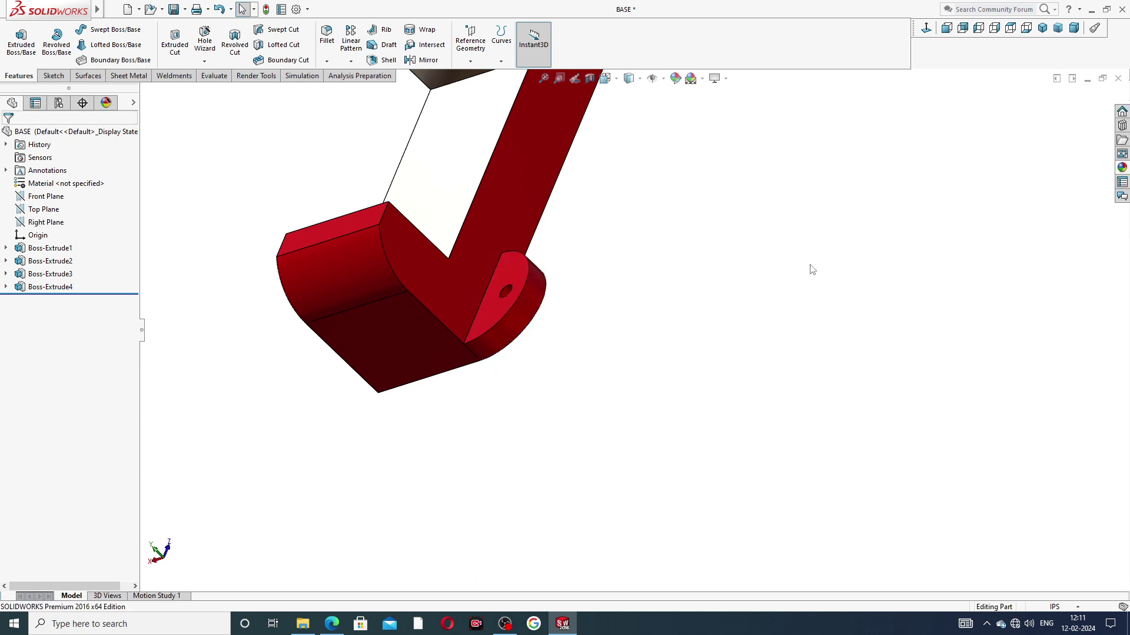
Mirror the extruded mounting ear with its hole about the Right Plane to the opposite side of the base
{"action": "scroll", "coordinate": [742, 212], "scroll_direction": "up", "scroll_amount": 4}
{"action": "middle_click_drag", "start_coordinate": [732, 184], "coordinate": [743, 158]}
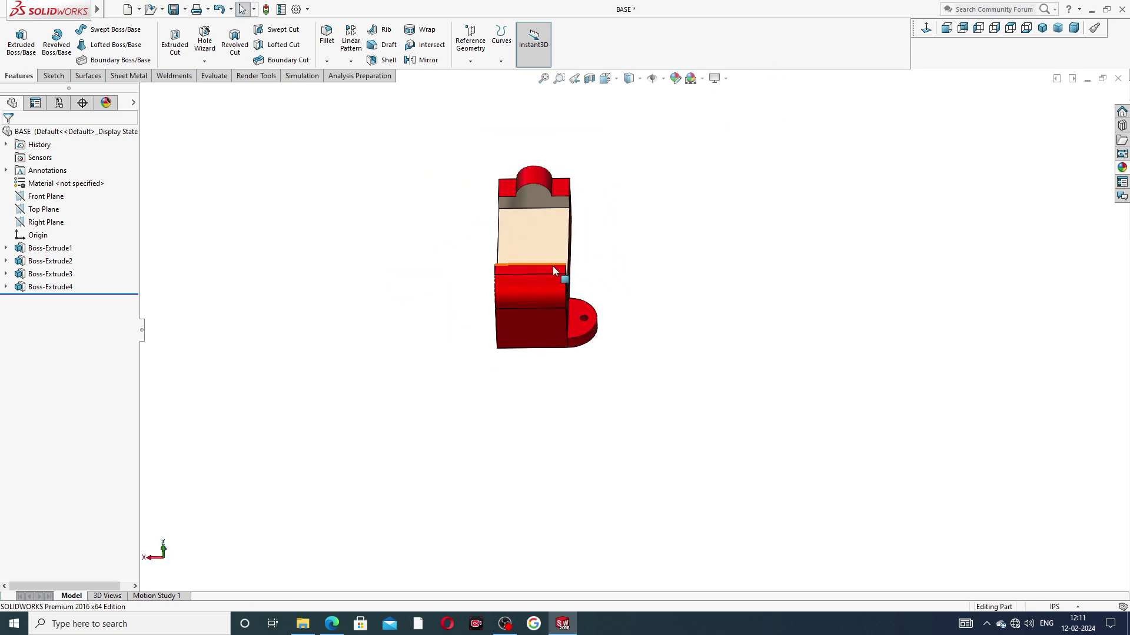
{"action": "mouse_move", "coordinate": [597, 254]}
{"action": "middle_mouse_down"}
{"action": "mouse_move", "coordinate": [577, 133]}
{"action": "mouse_move", "coordinate": [585, 243]}
{"action": "middle_mouse_up"}
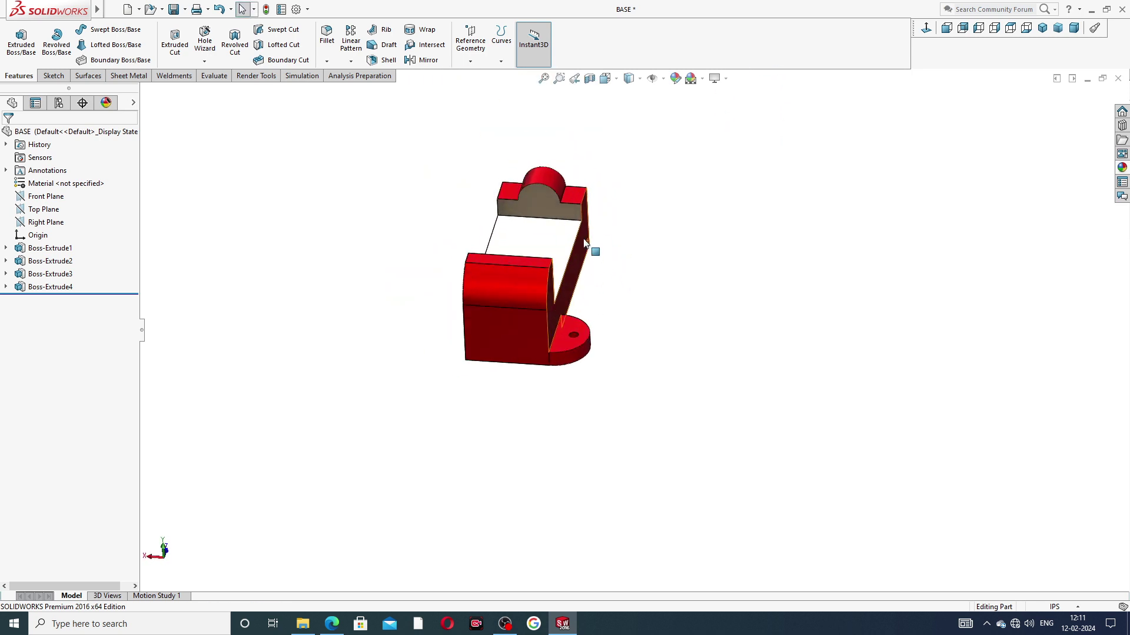
{"action": "left_click", "coordinate": [51, 223]}
{"action": "left_click", "coordinate": [425, 60]}
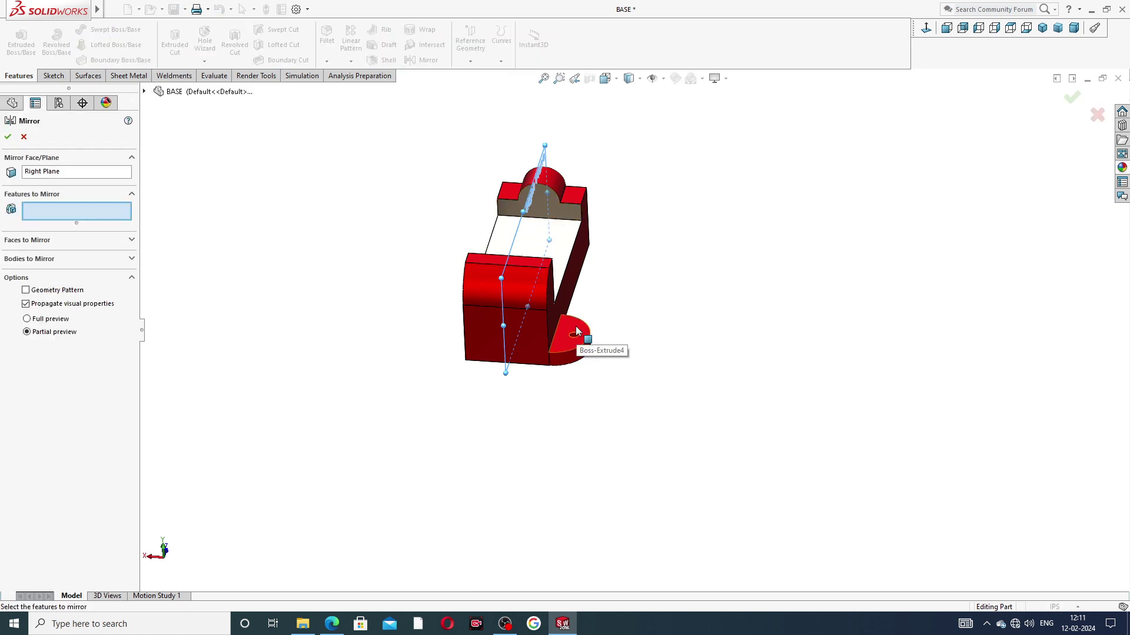
{"action": "left_click", "coordinate": [577, 348]}
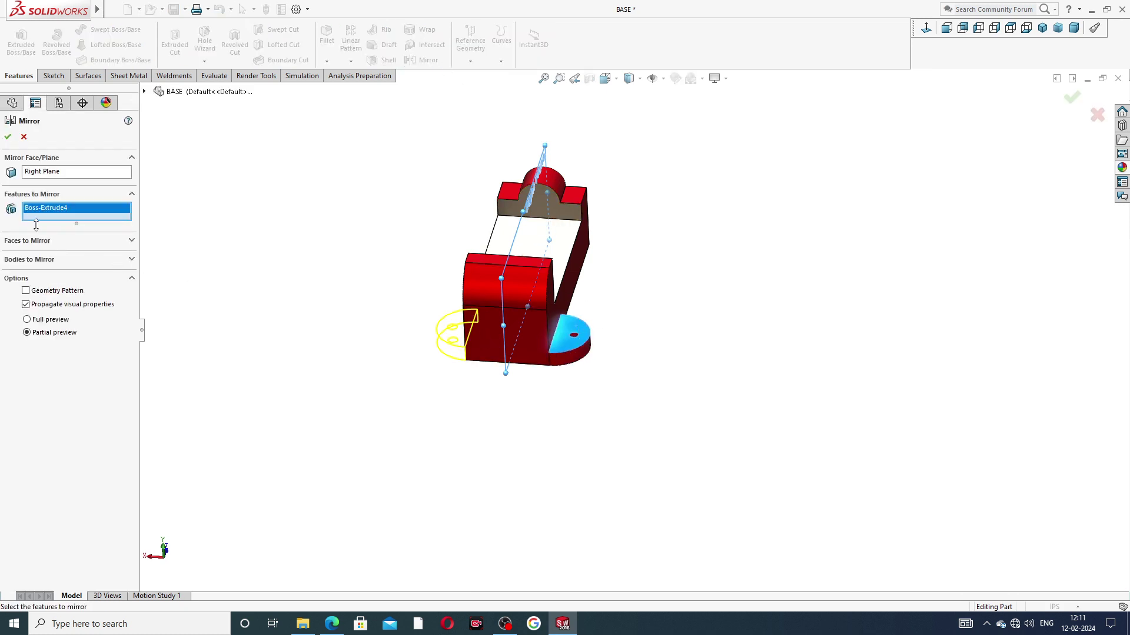
{"action": "left_click", "coordinate": [8, 136]}
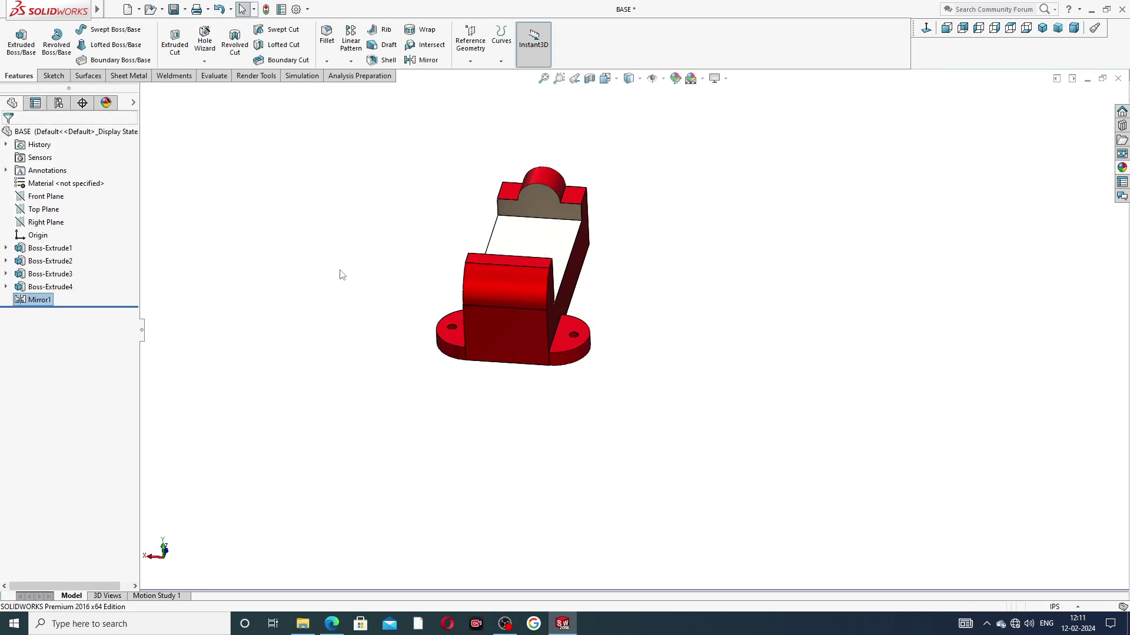
Mirror the Mirror1 feature about the Front Plane to add mounting ears at the other end of the base
{"action": "middle_click_drag", "start_coordinate": [341, 272], "coordinate": [344, 247]}
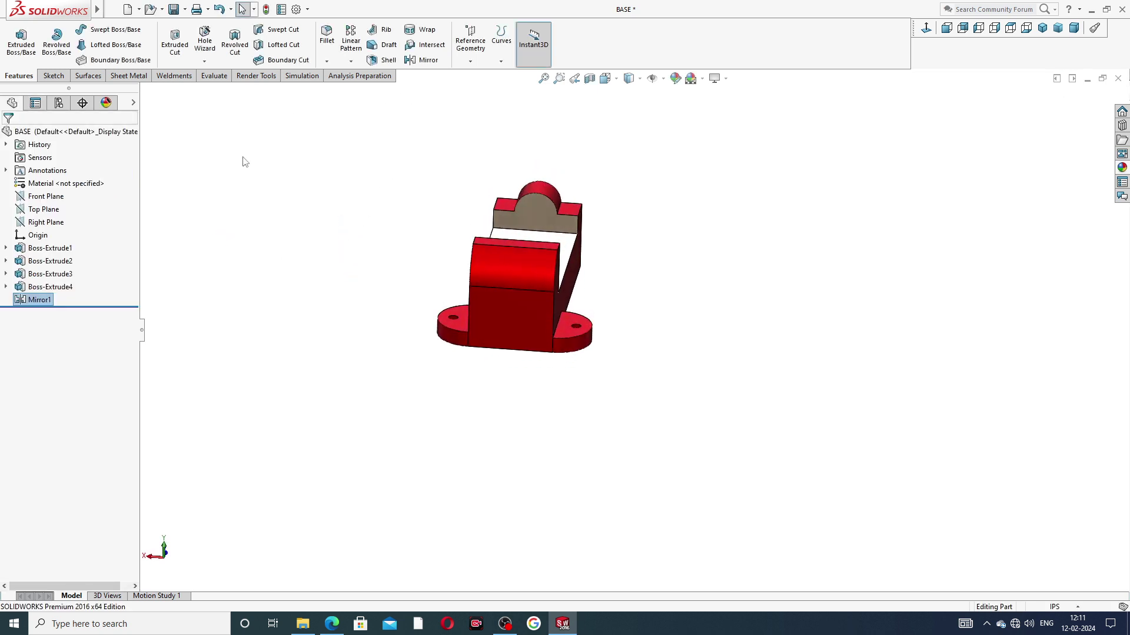
{"action": "left_click", "coordinate": [52, 202]}
{"action": "middle_click_drag", "start_coordinate": [315, 209], "coordinate": [247, 292]}
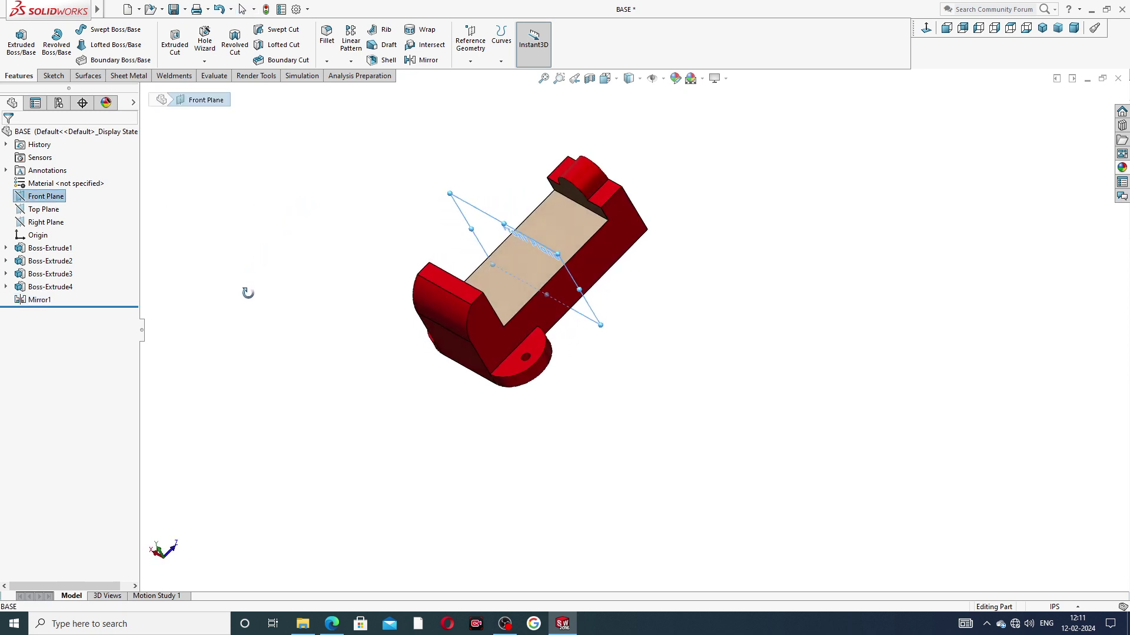
{"action": "left_click", "coordinate": [425, 59]}
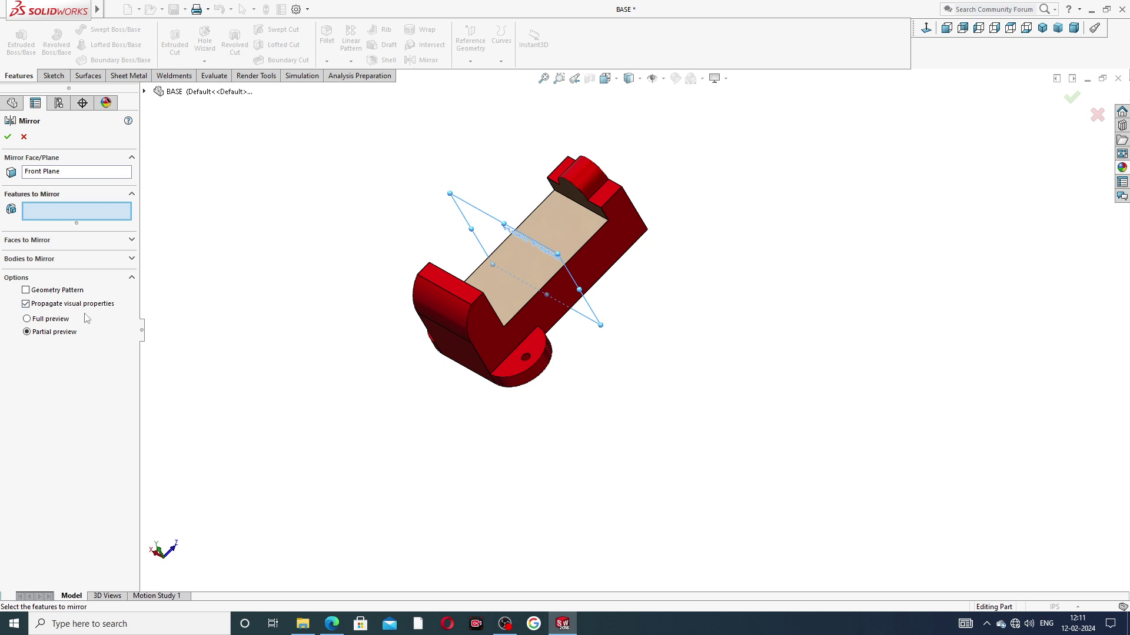
{"action": "left_click", "coordinate": [144, 92]}
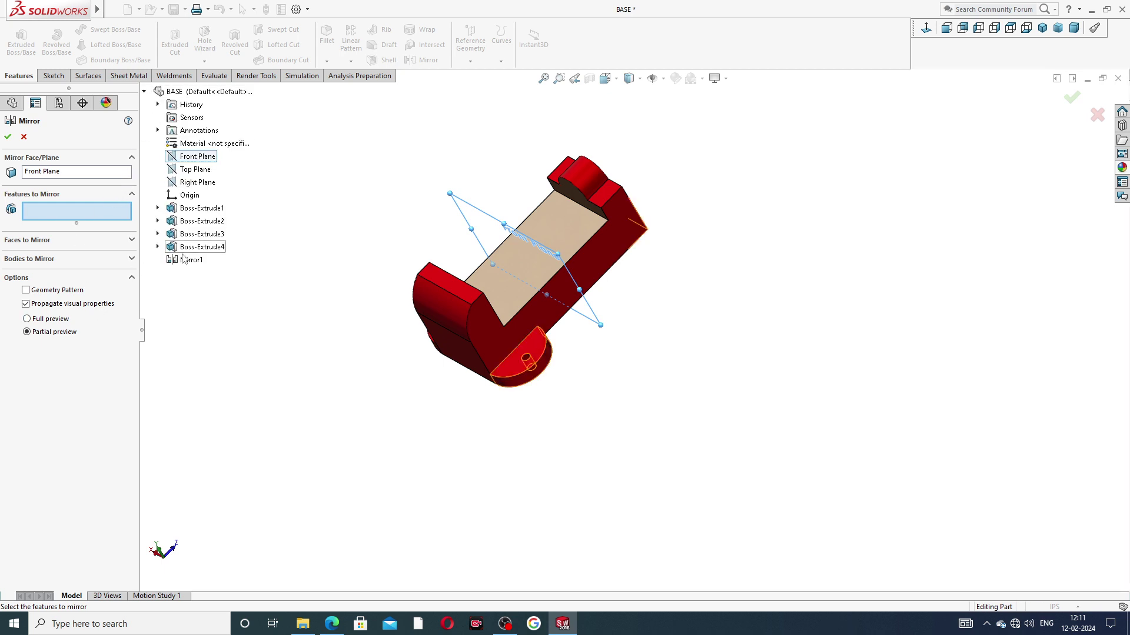
{"action": "left_click", "coordinate": [189, 259]}
{"action": "middle_click_drag", "start_coordinate": [401, 250], "coordinate": [421, 303]}
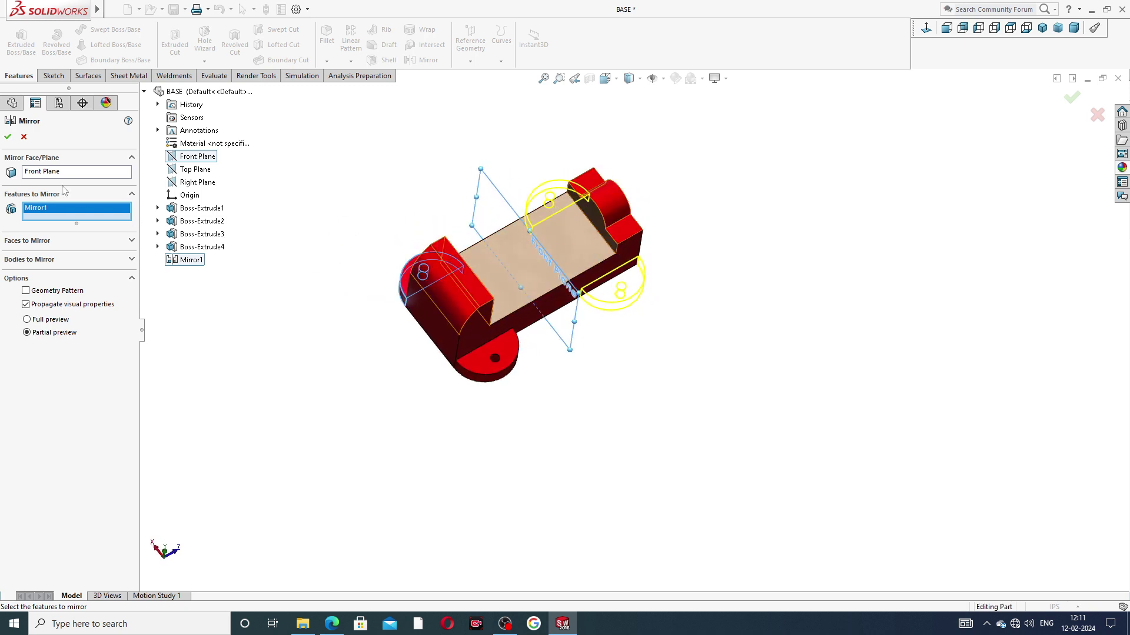
{"action": "left_click", "coordinate": [8, 137]}
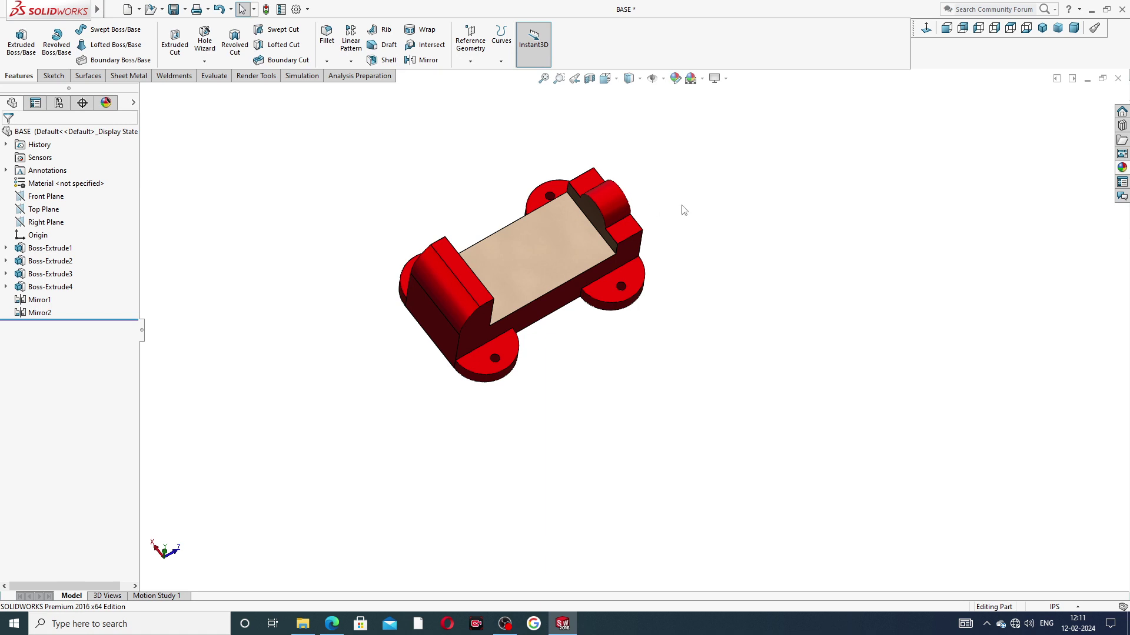
Save the part and examine the base with its mounting ears from several sides
{"action": "middle_click_drag", "start_coordinate": [684, 210], "coordinate": [612, 159]}
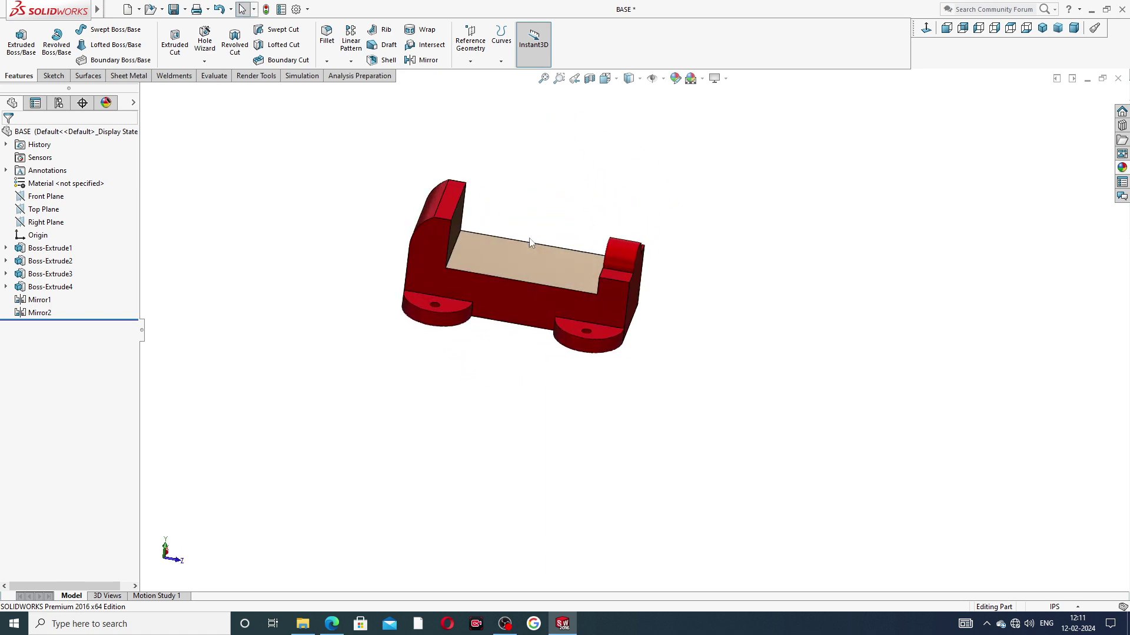
{"action": "scroll", "coordinate": [531, 243], "scroll_direction": "down", "scroll_amount": 3}
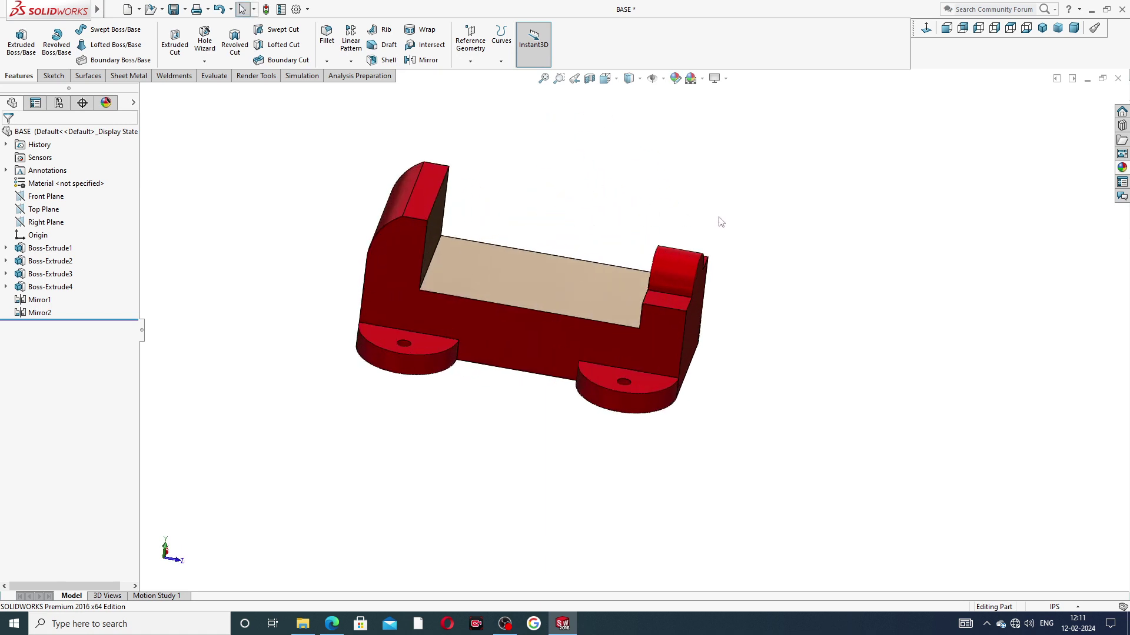
{"action": "middle_click_drag", "start_coordinate": [715, 238], "coordinate": [627, 211]}
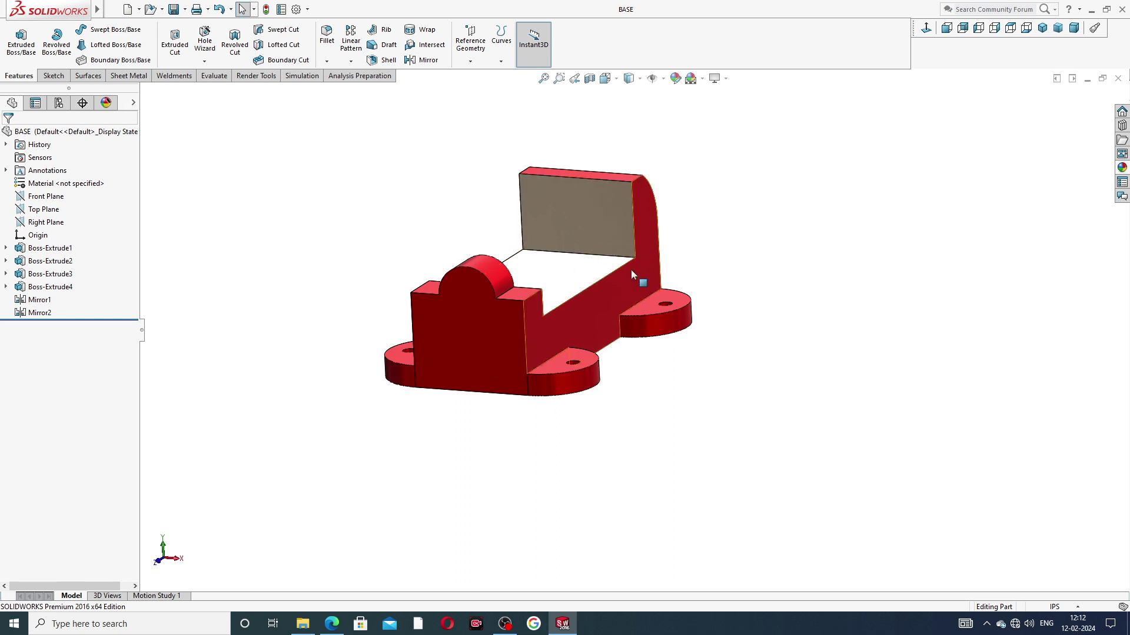
{"action": "scroll", "coordinate": [728, 222], "scroll_direction": "up", "scroll_amount": 3}
{"action": "middle_click_drag", "start_coordinate": [559, 325], "coordinate": [542, 340]}
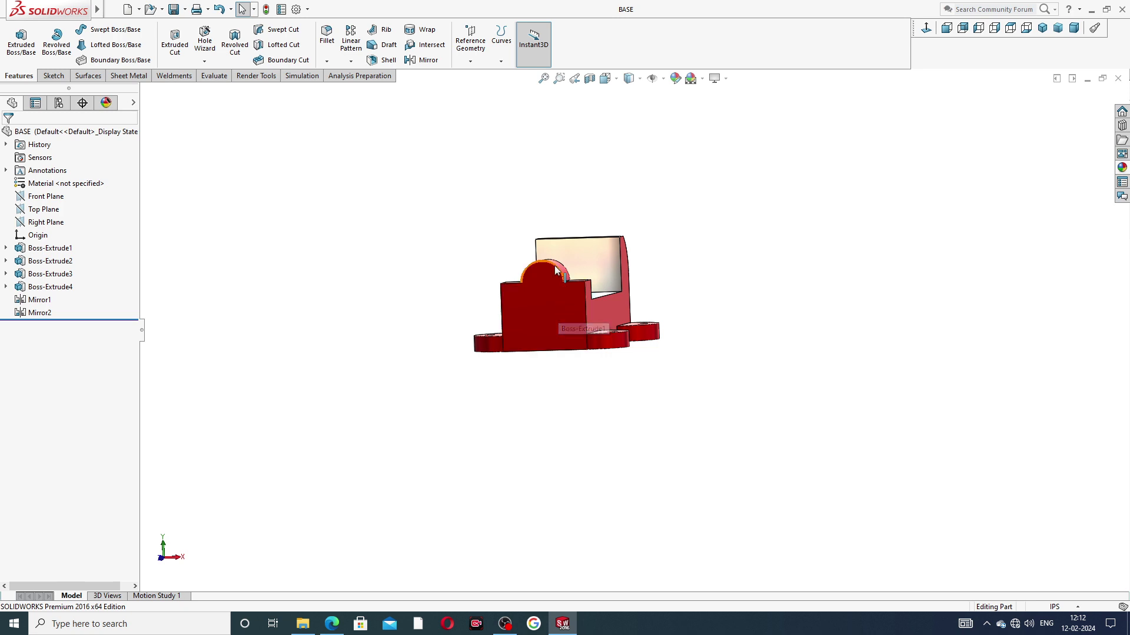
{"action": "scroll", "coordinate": [556, 271], "scroll_direction": "down", "scroll_amount": 3}
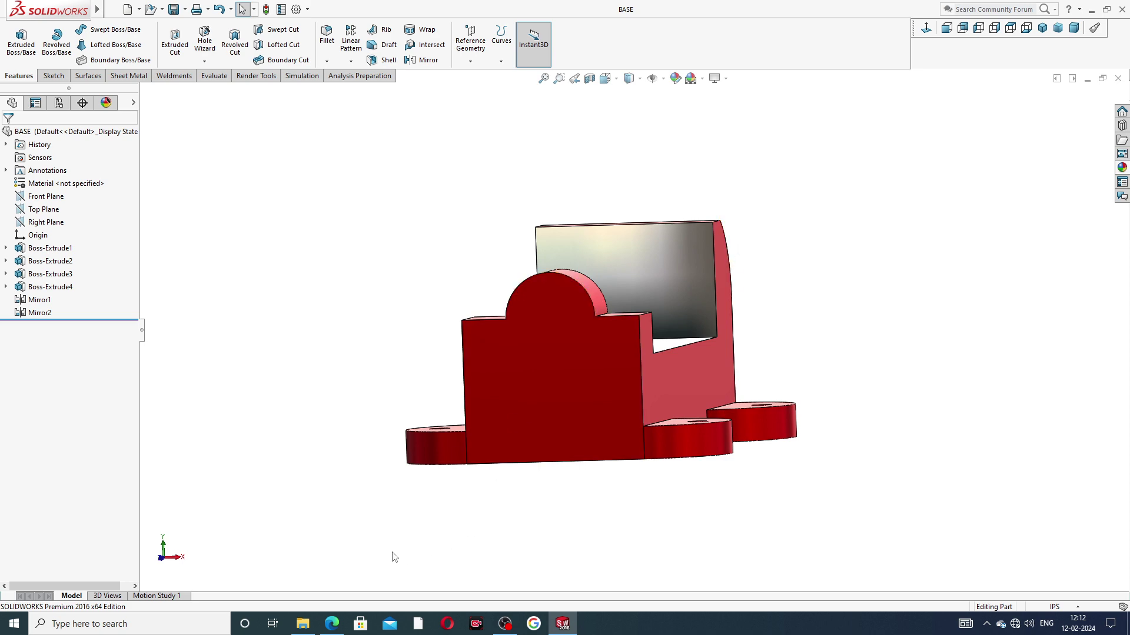
Check the front view in the PDF drawing, return to SOLIDWORKS and start a sketch on the end face with the rounded top
{"action": "mouse_move", "coordinate": [333, 622]}
{"action": "left_click", "coordinate": [368, 579]}
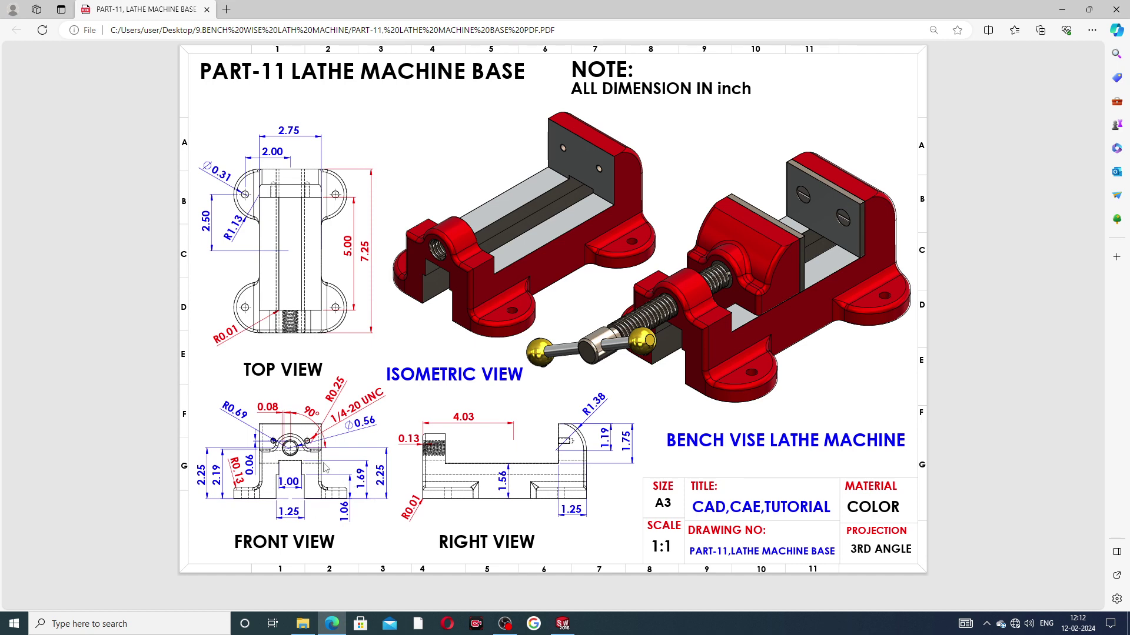
{"action": "left_click", "coordinate": [563, 624]}
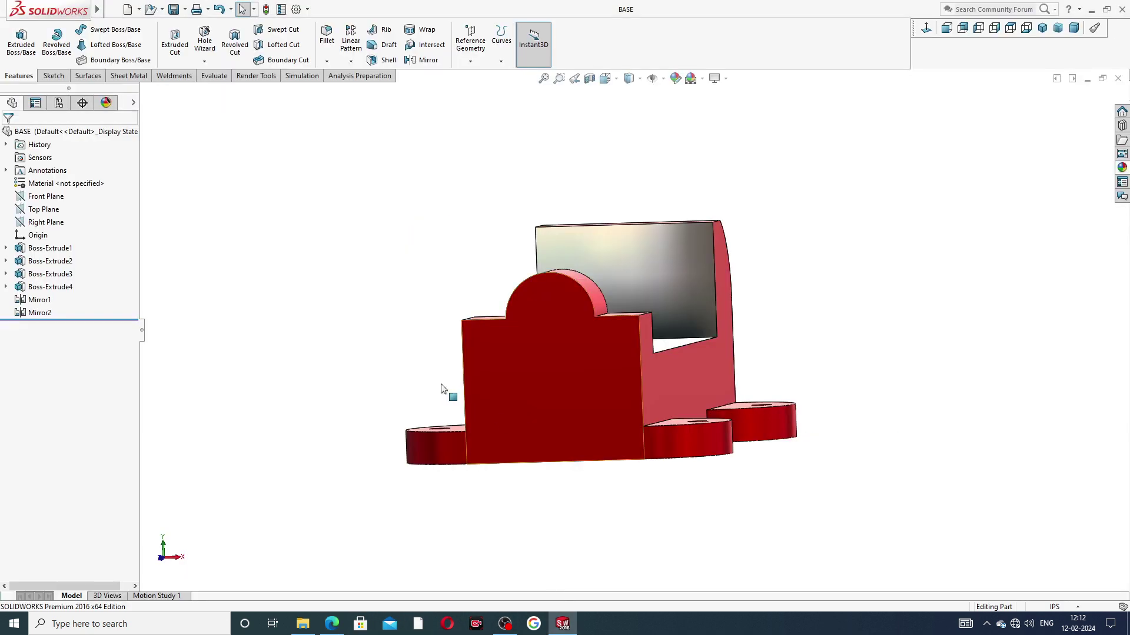
{"action": "left_click", "coordinate": [541, 362]}
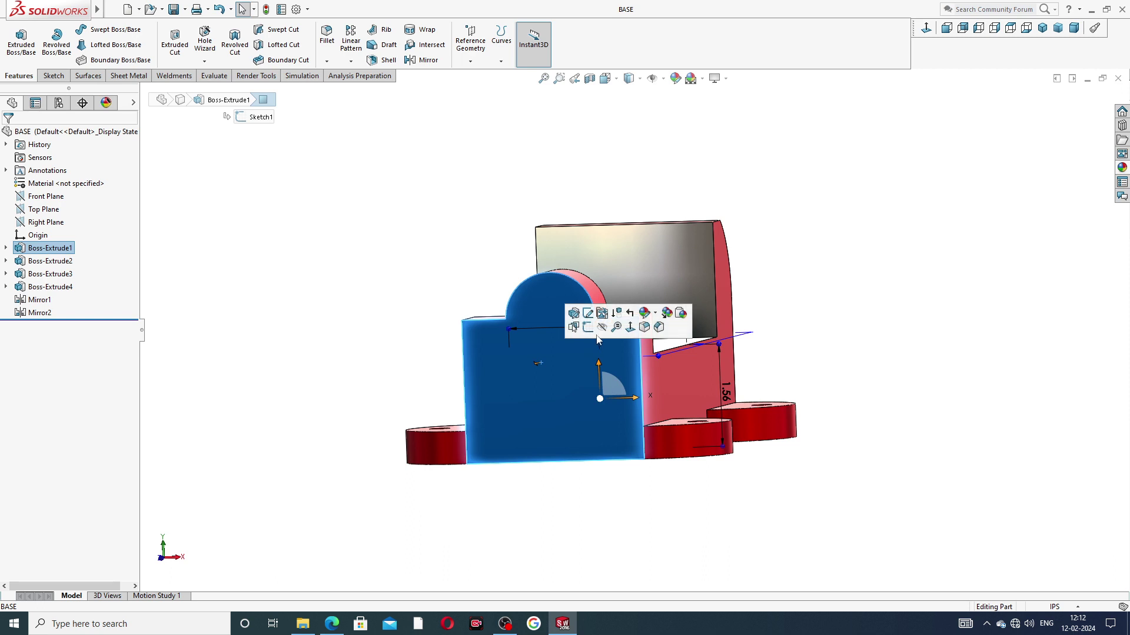
{"action": "left_click", "coordinate": [588, 329]}
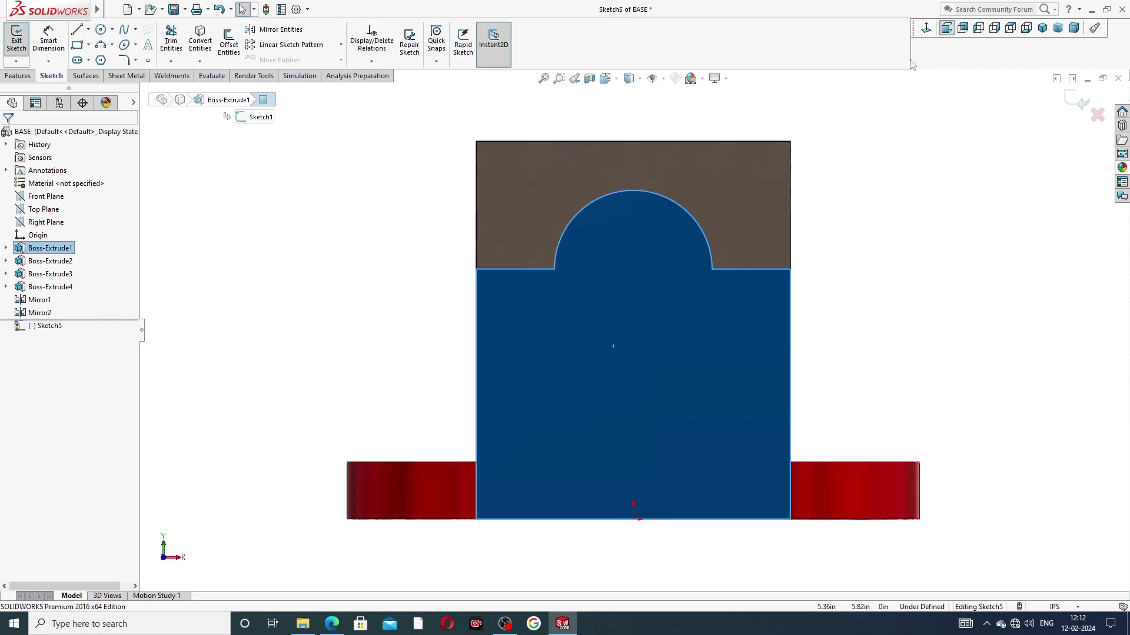
Sketch the slot profile with a horizontal line on the face's bottom edge and a vertical line rising from its end
{"action": "left_click", "coordinate": [77, 30]}
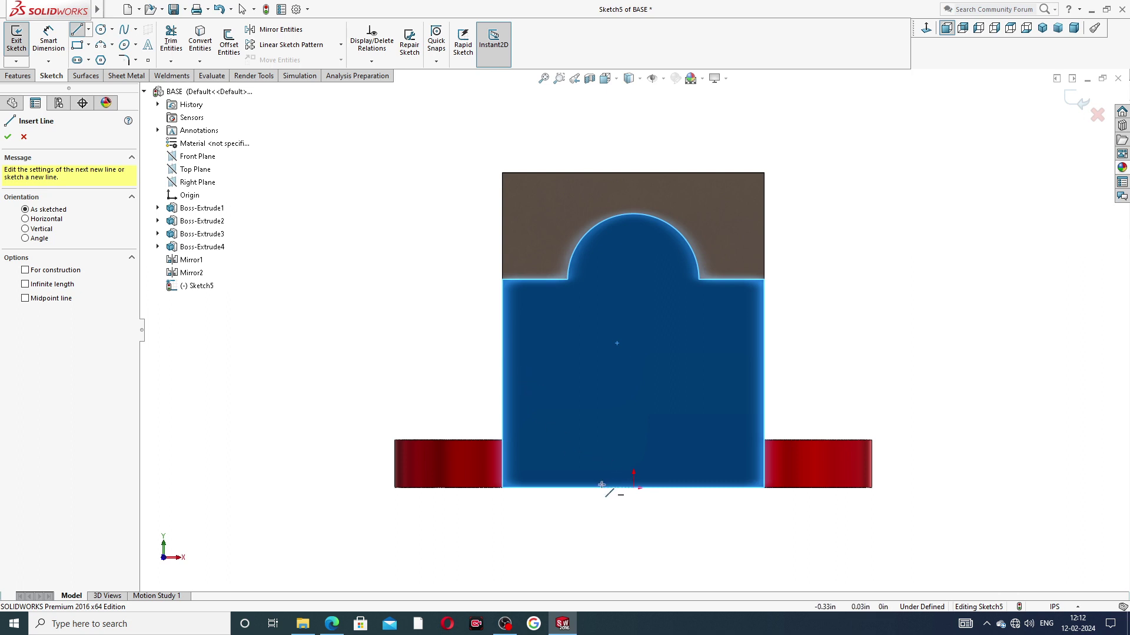
{"action": "left_click", "coordinate": [576, 488]}
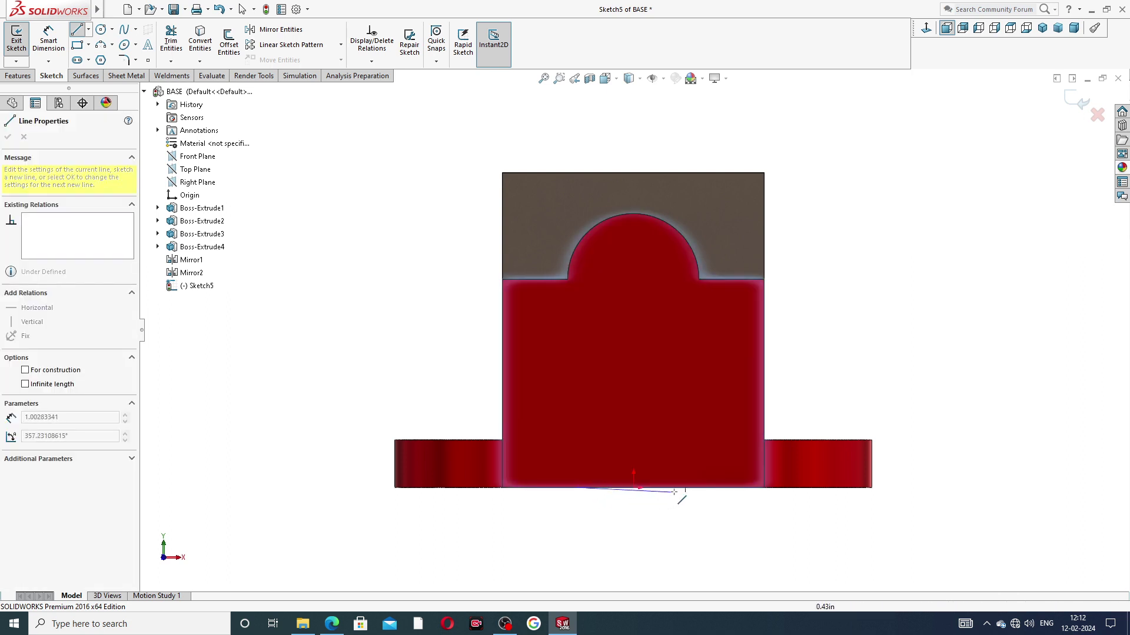
{"action": "left_click", "coordinate": [705, 488]}
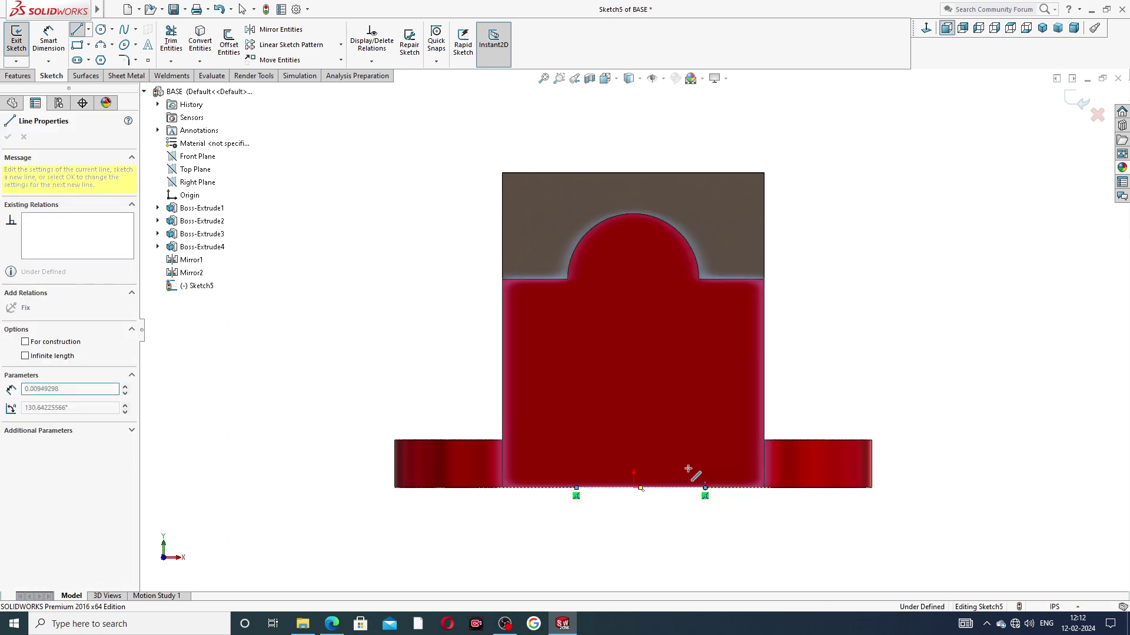
{"action": "left_click", "coordinate": [705, 356]}
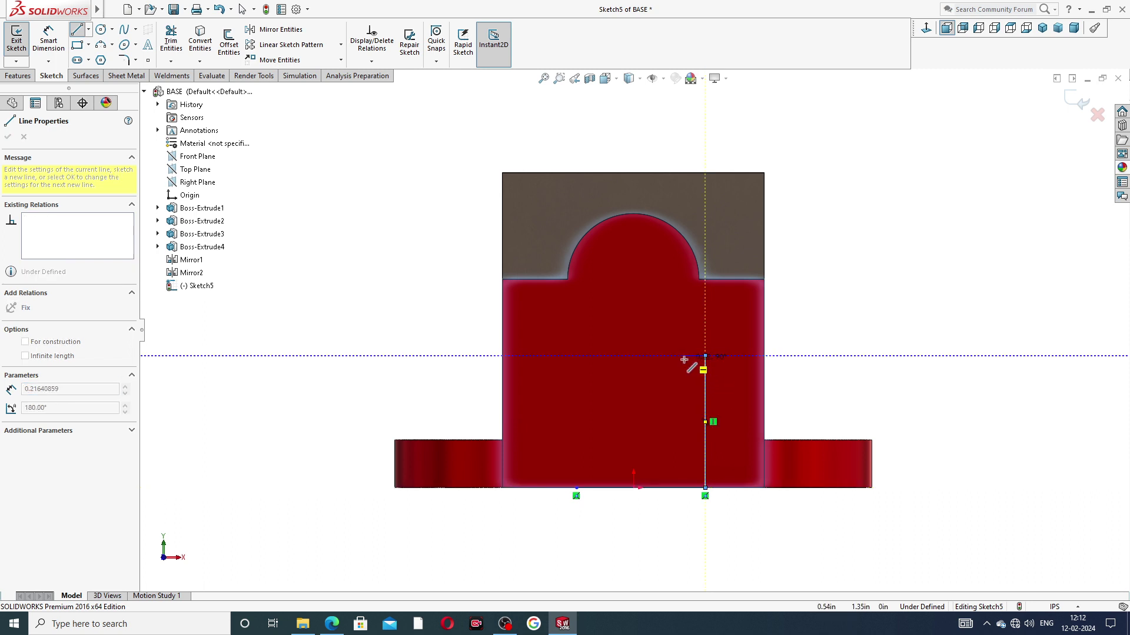
Complete the stepped slot outline on the front face with a top edge about 0.69 in wide, ending at the base's bottom edge
{"action": "left_click", "coordinate": [676, 356]}
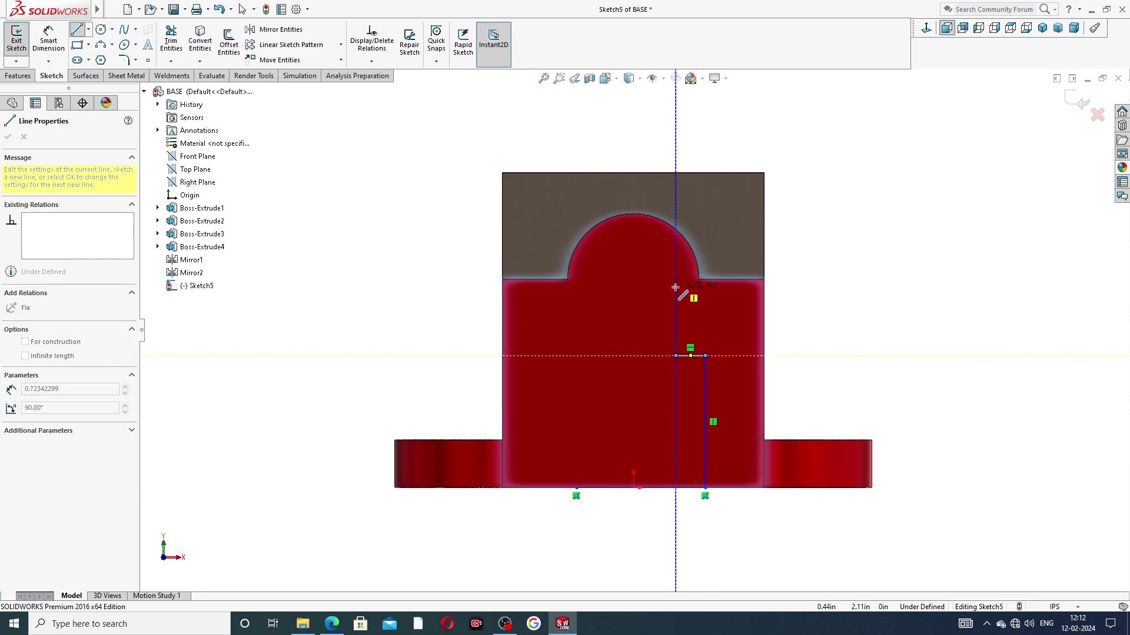
{"action": "left_click", "coordinate": [675, 281]}
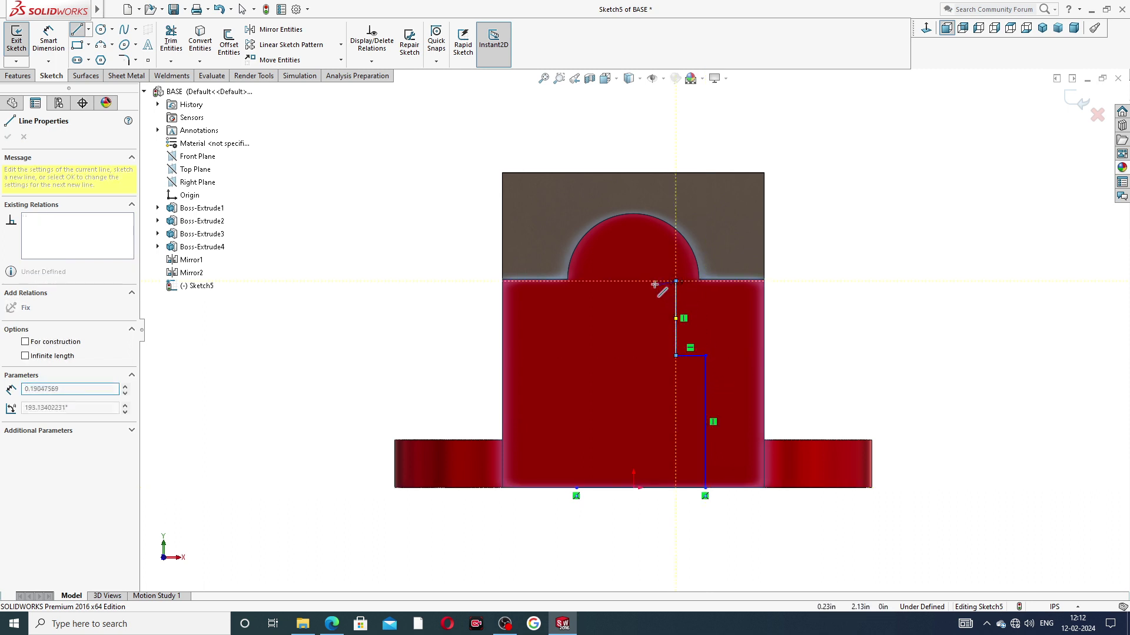
{"action": "left_click", "coordinate": [610, 281]}
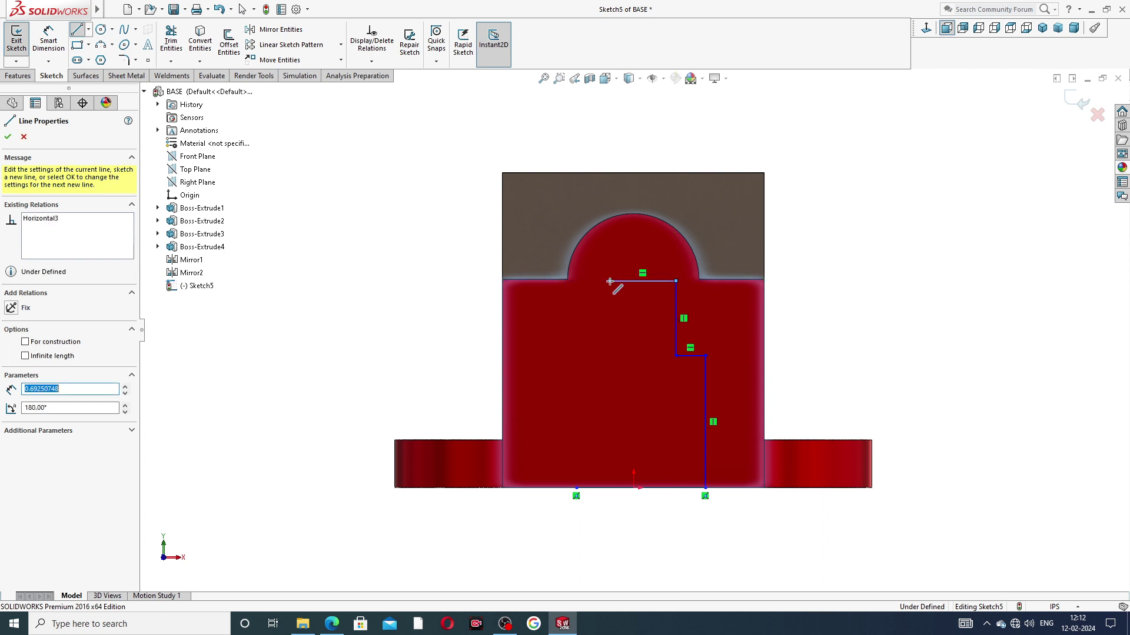
{"action": "left_click", "coordinate": [609, 356]}
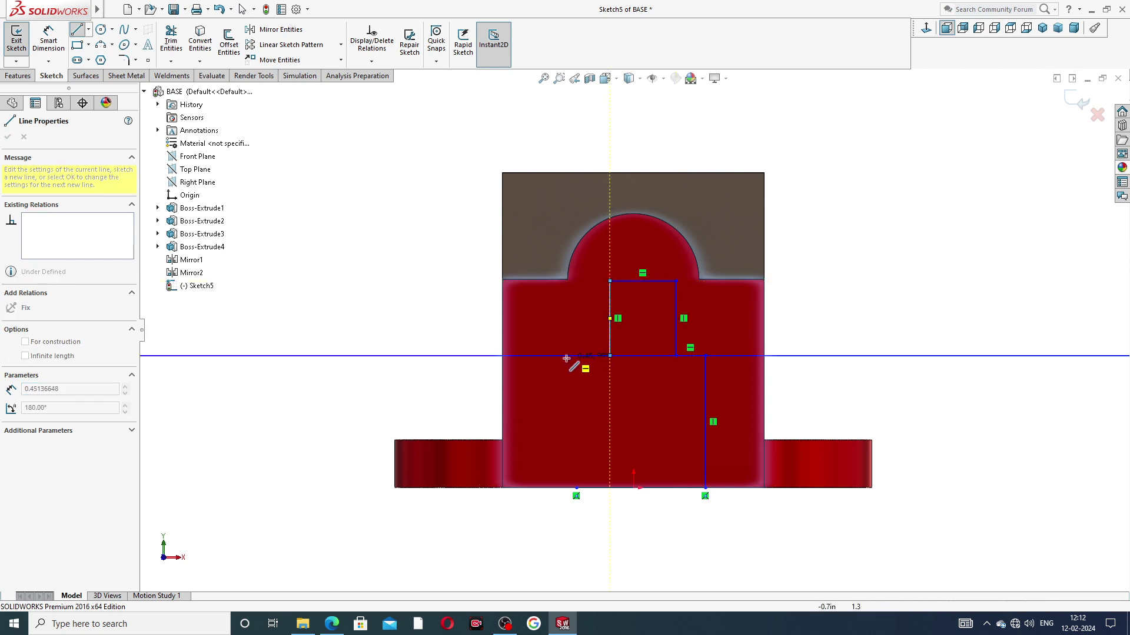
{"action": "left_click", "coordinate": [577, 356]}
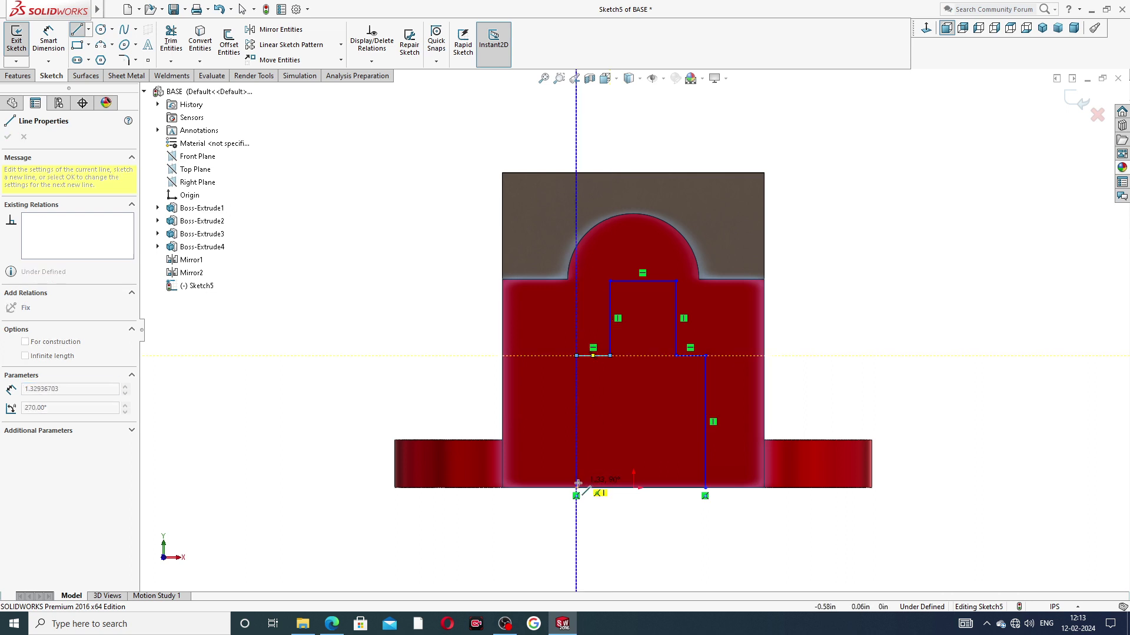
{"action": "left_click", "coordinate": [577, 489]}
{"action": "right_click", "coordinate": [863, 353]}
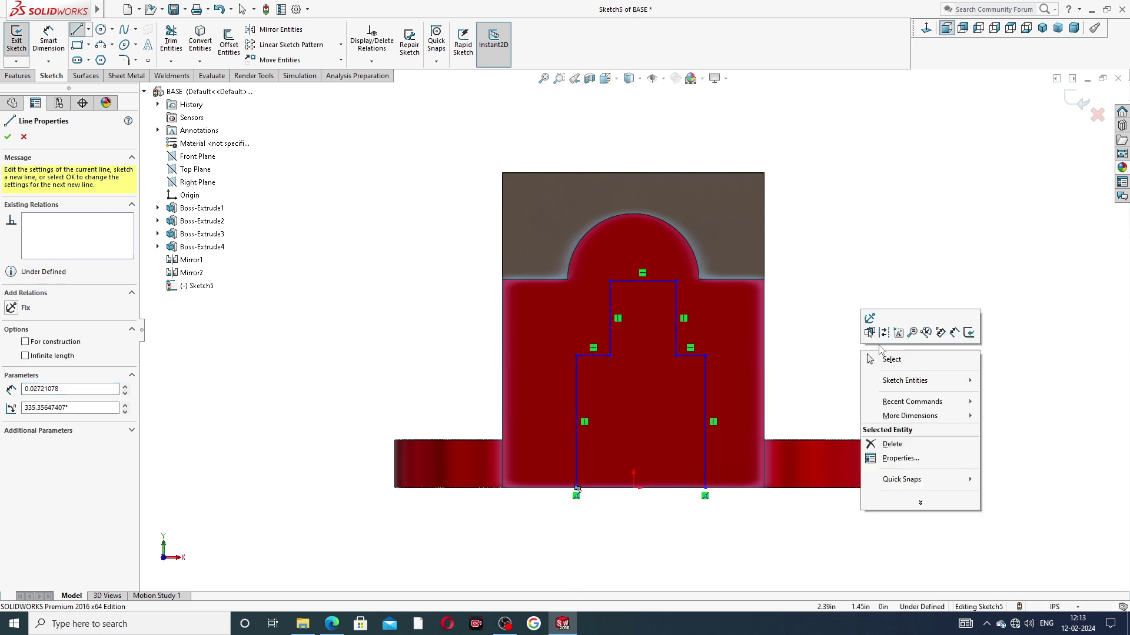
{"action": "left_click", "coordinate": [888, 359]}
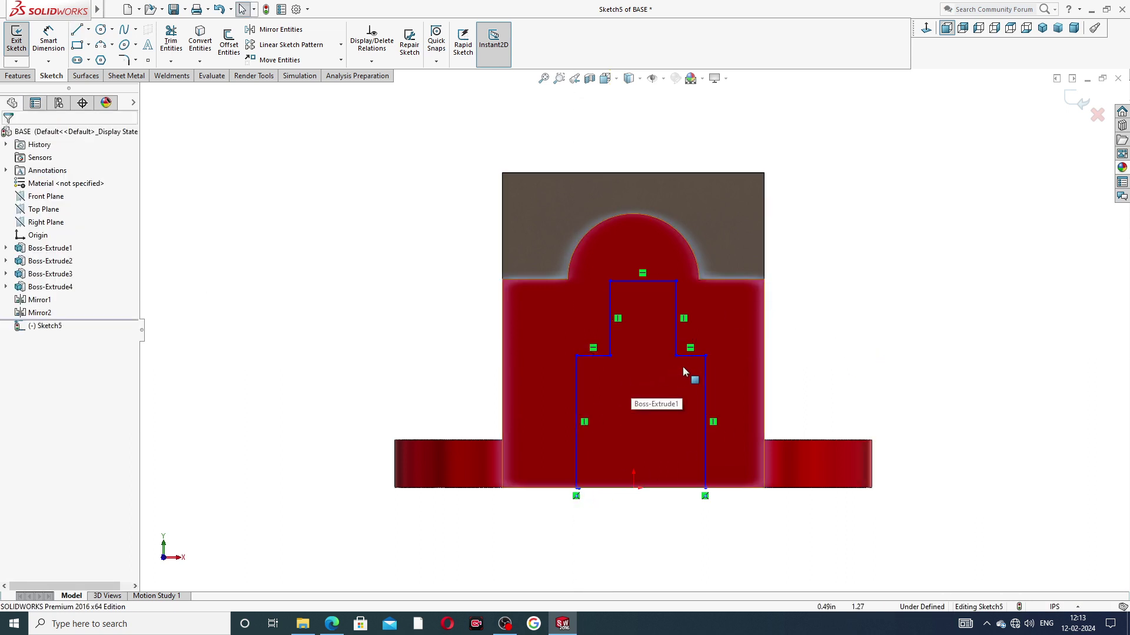
{"action": "mouse_move", "coordinate": [541, 387]}
{"action": "left_mouse_down"}
{"action": "mouse_move", "coordinate": [686, 393]}
{"action": "mouse_move", "coordinate": [732, 375]}
{"action": "left_mouse_up"}
{"action": "left_click", "coordinate": [827, 272]}
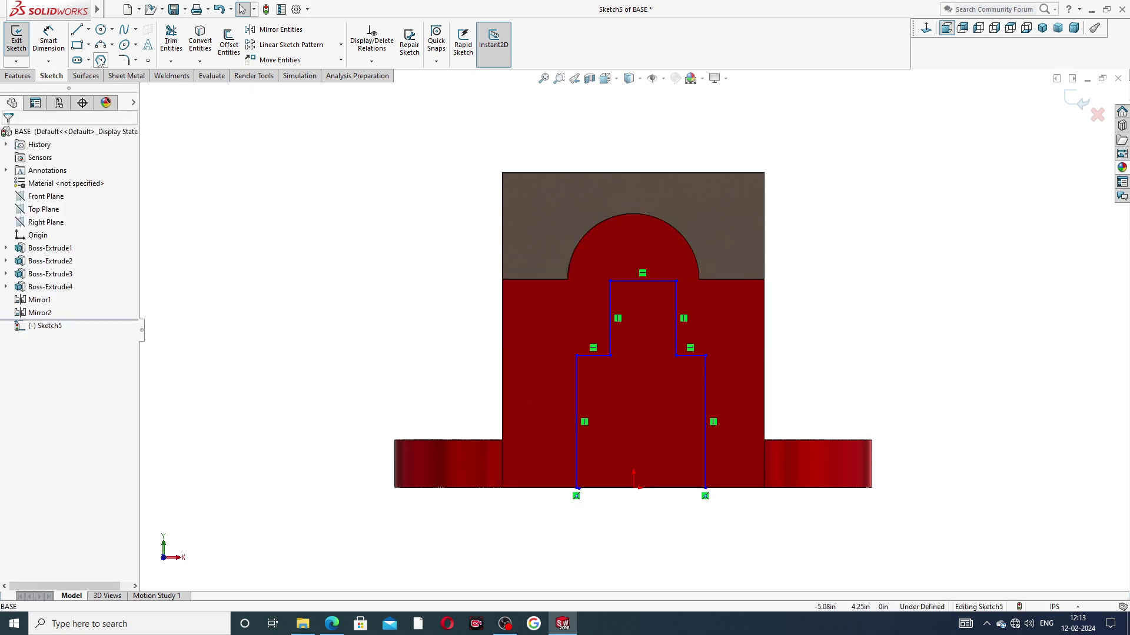
Draw a vertical centerline about 1.6 in long upward from the origin inside the stepped profile
{"action": "left_click", "coordinate": [89, 30]}
{"action": "left_click", "coordinate": [101, 52]}
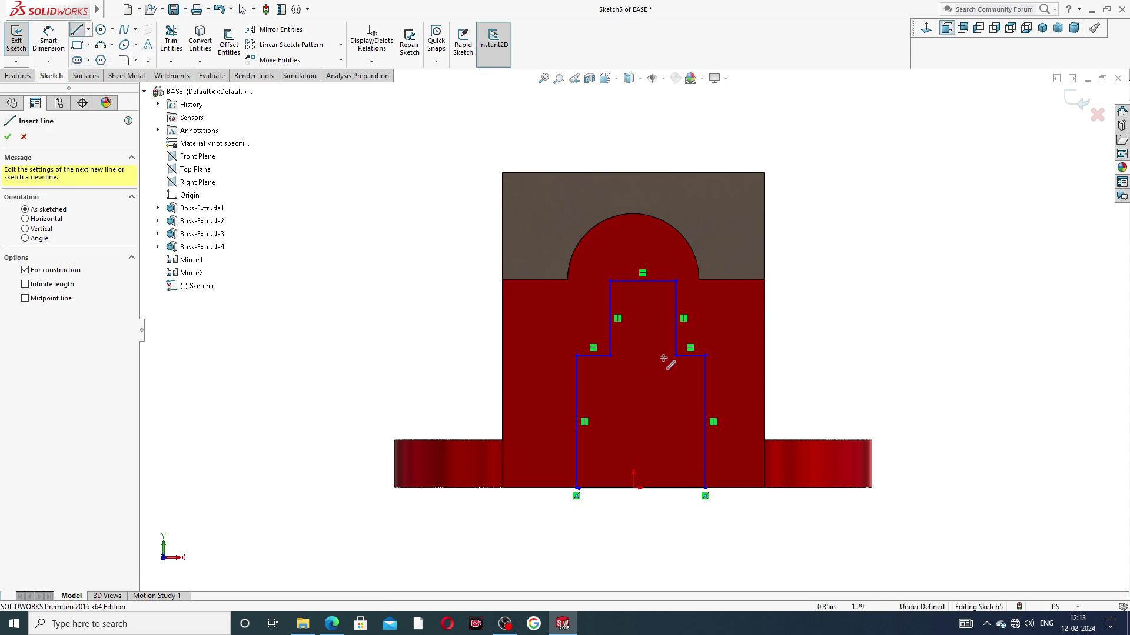
{"action": "left_click", "coordinate": [633, 489]}
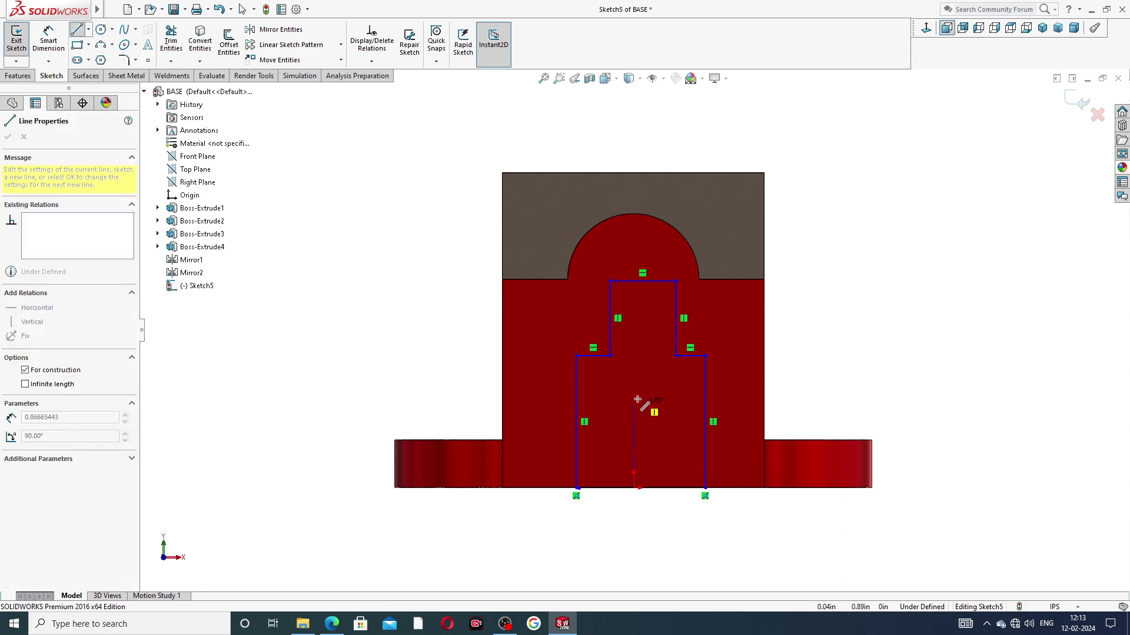
{"action": "left_click", "coordinate": [634, 336]}
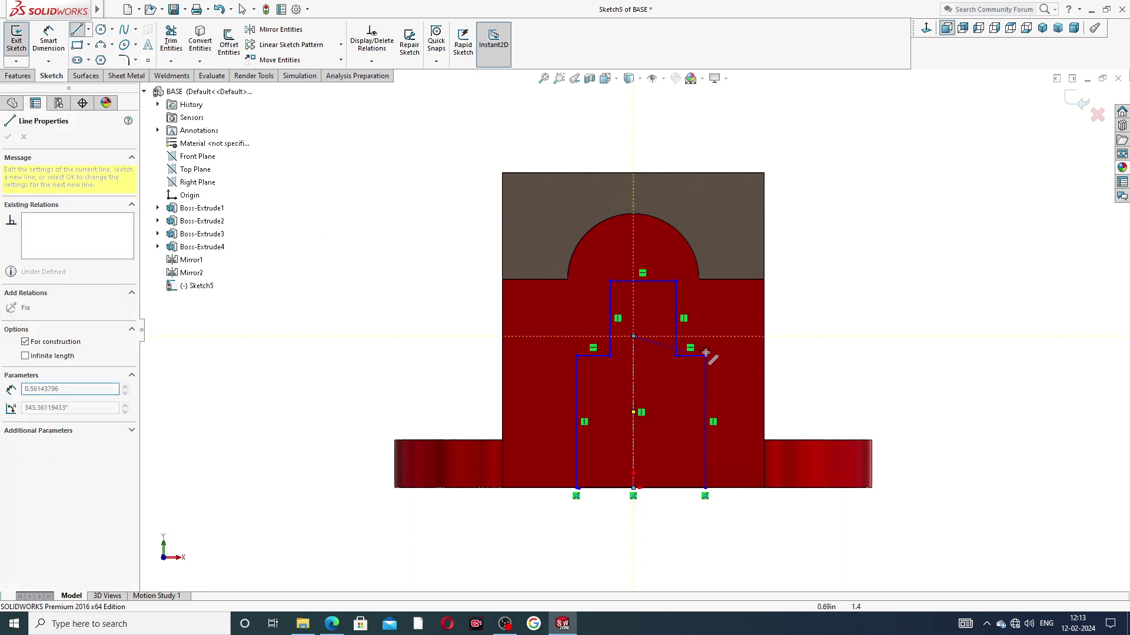
{"action": "right_click", "coordinate": [788, 336]}
{"action": "left_click", "coordinate": [807, 349]}
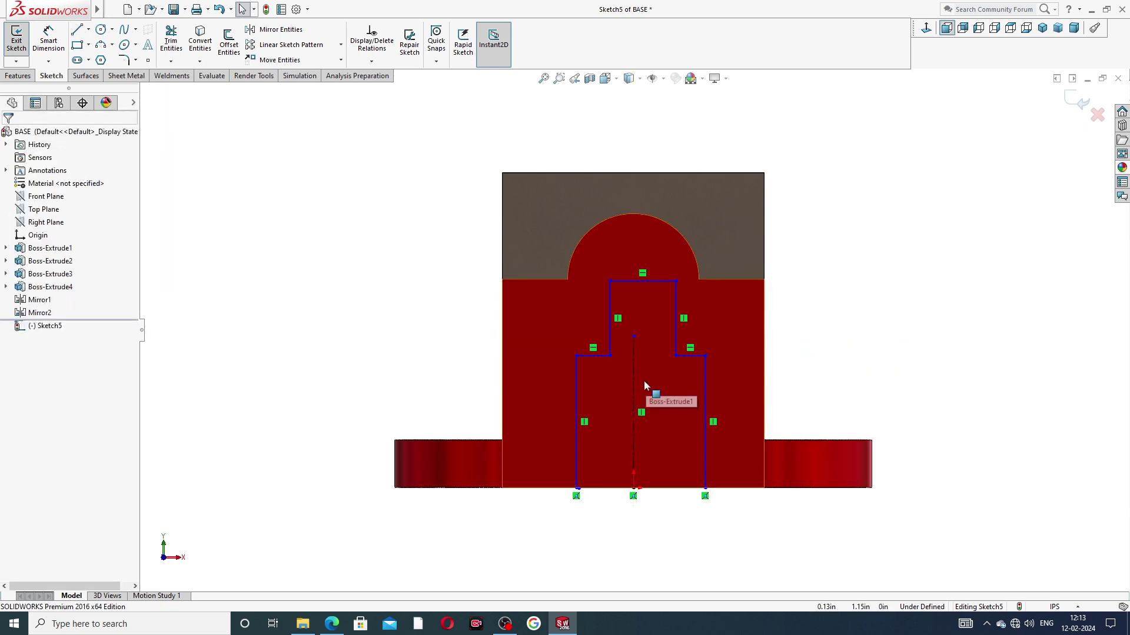
Make the profile's two lower vertical lines symmetric about the centerline
{"action": "left_click_drag", "start_coordinate": [542, 390], "coordinate": [736, 373]}
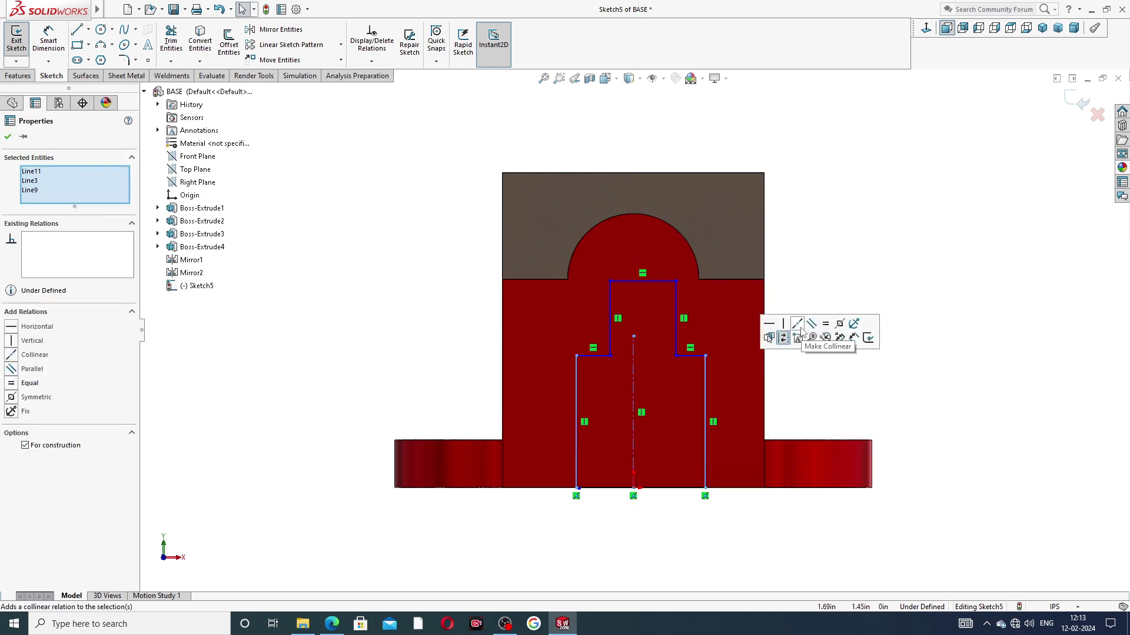
{"action": "left_click", "coordinate": [839, 325]}
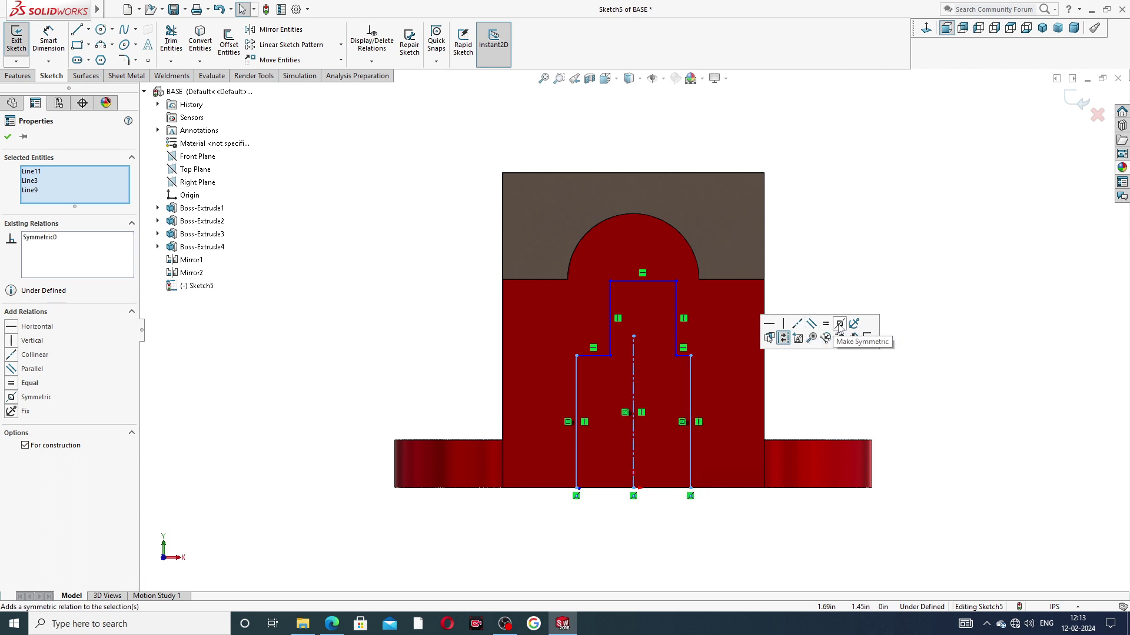
{"action": "left_click", "coordinate": [839, 375]}
Extend the centerline's upper end past the profile's top edge, to about 2.33 in above the origin
{"action": "left_click_drag", "start_coordinate": [568, 318], "coordinate": [662, 297]}
{"action": "left_click", "coordinate": [805, 325]}
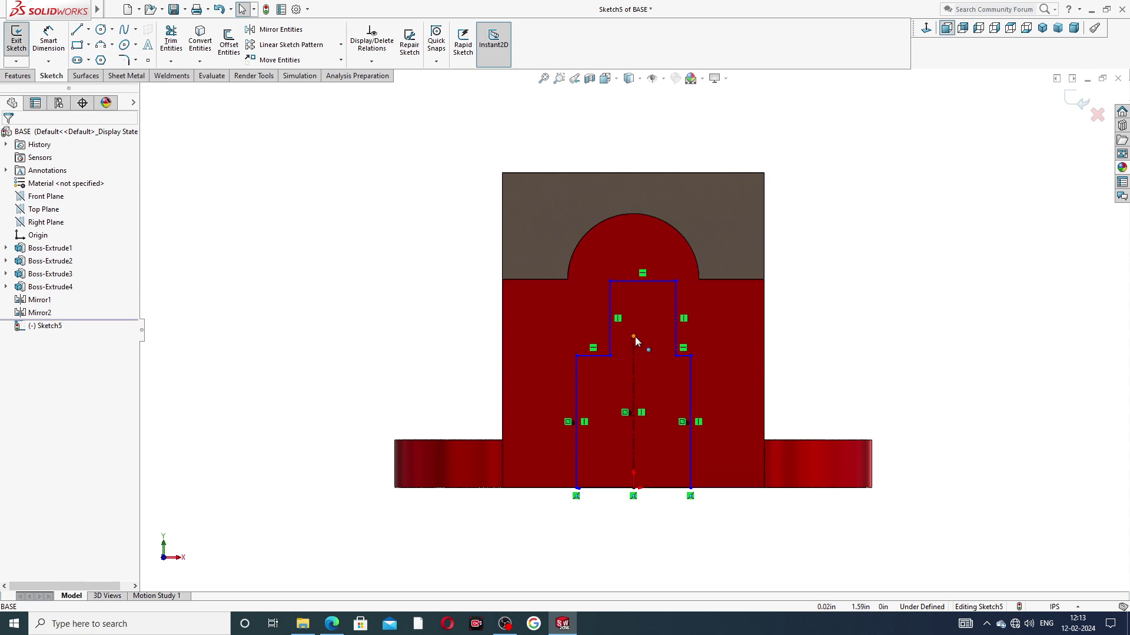
{"action": "left_click_drag", "start_coordinate": [633, 336], "coordinate": [631, 275]}
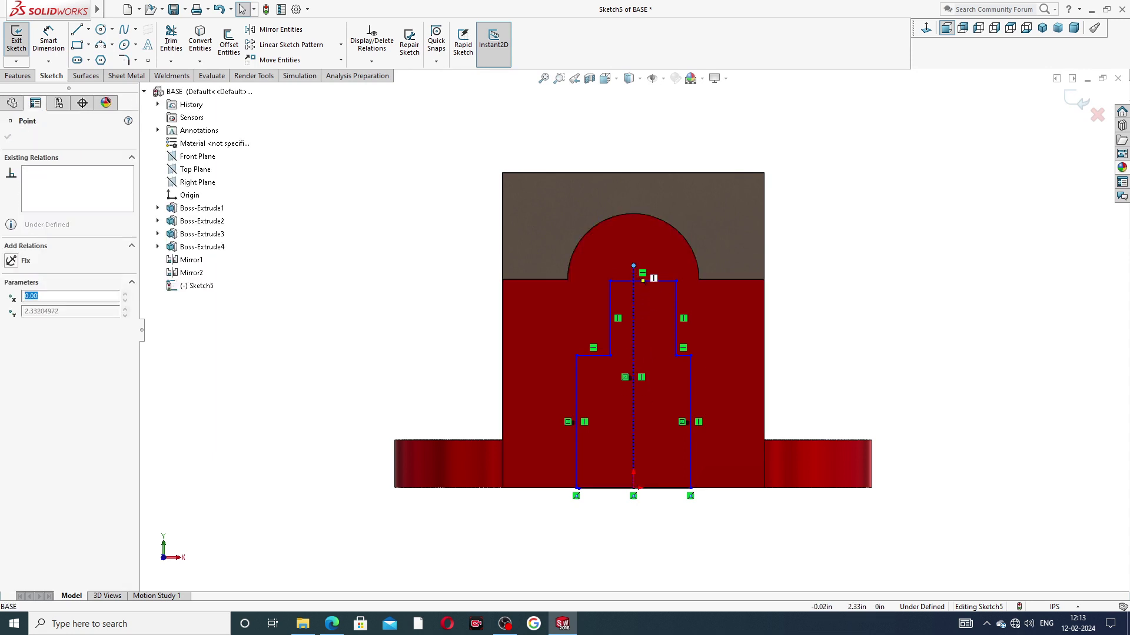
{"action": "left_click", "coordinate": [822, 347]}
Make the profile's two upper vertical lines symmetric about the centerline
{"action": "left_click_drag", "start_coordinate": [572, 320], "coordinate": [708, 297]}
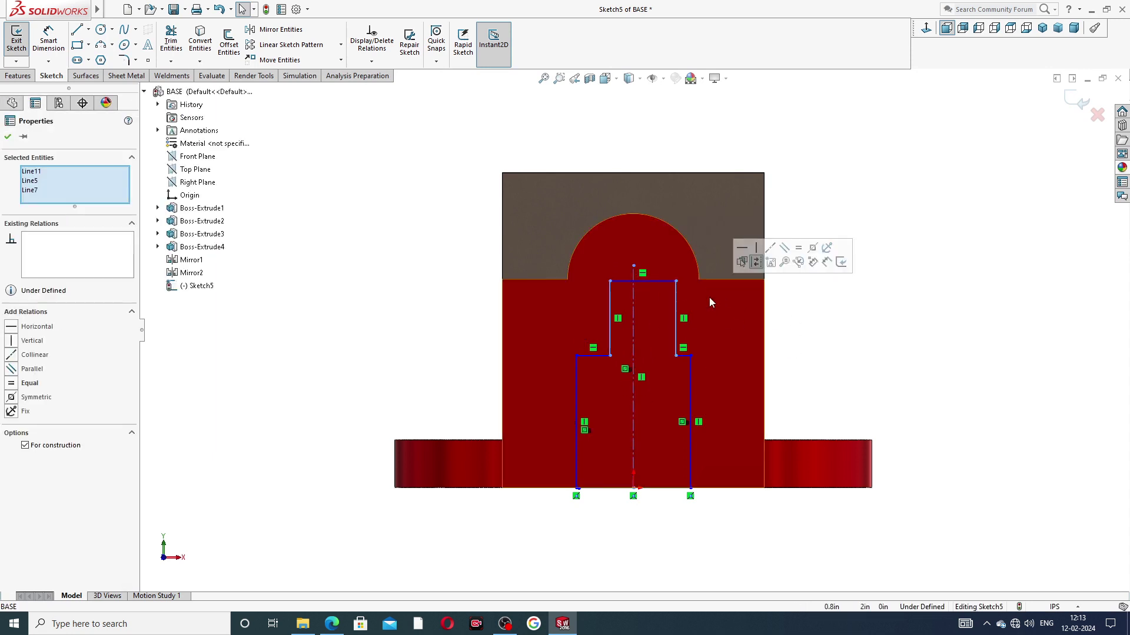
{"action": "left_click", "coordinate": [792, 317]}
{"action": "left_click_drag", "start_coordinate": [585, 314], "coordinate": [710, 294]}
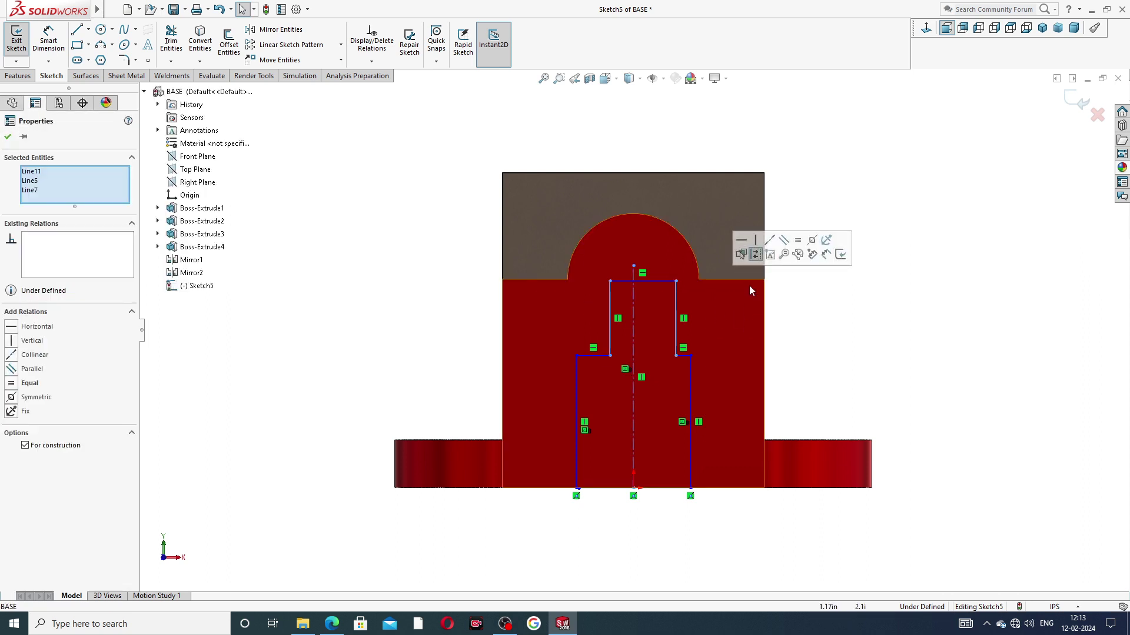
{"action": "left_click", "coordinate": [812, 240]}
{"action": "left_click", "coordinate": [832, 304]}
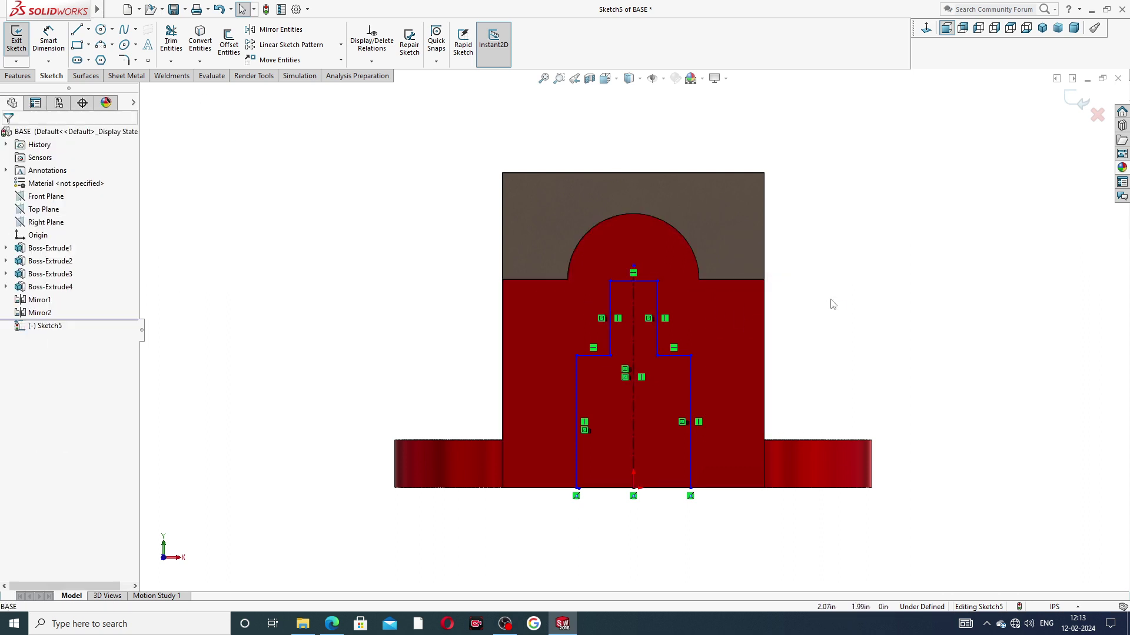
Dimension the width of the profile's top edge as 1 in
{"action": "scroll", "coordinate": [656, 289], "scroll_direction": "down", "scroll_amount": 2}
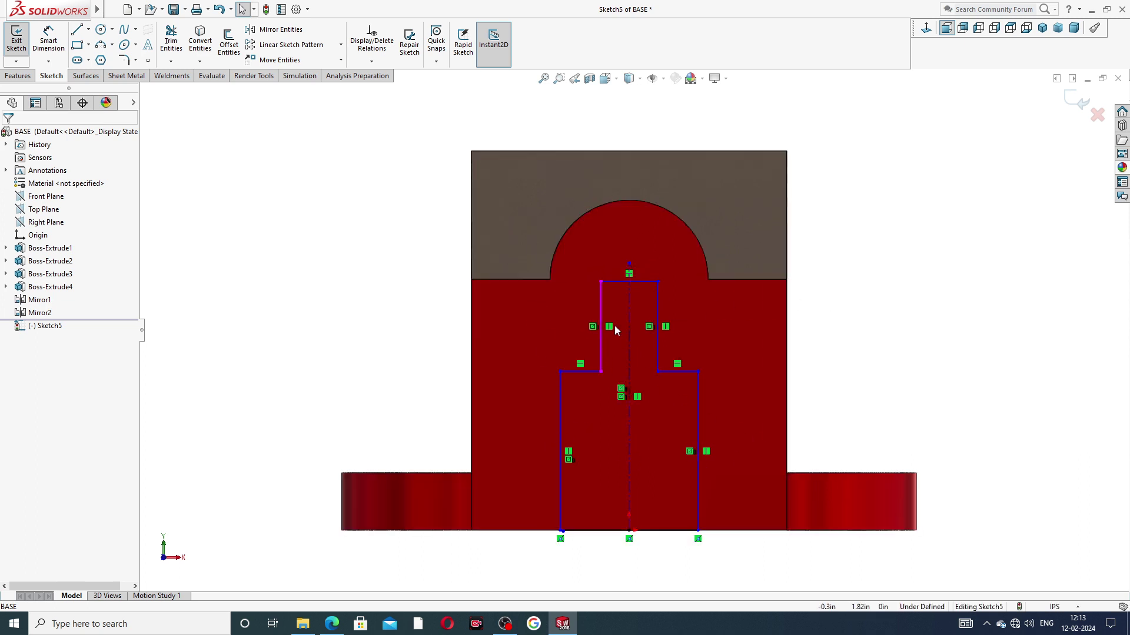
{"action": "left_click", "coordinate": [56, 42]}
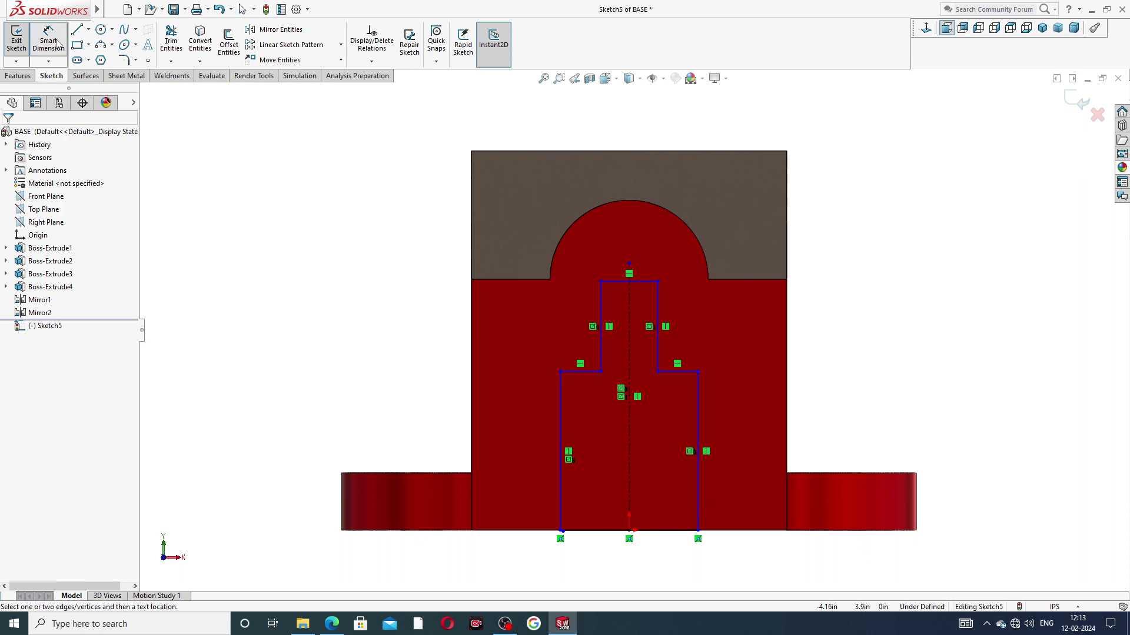
{"action": "left_click", "coordinate": [610, 282]}
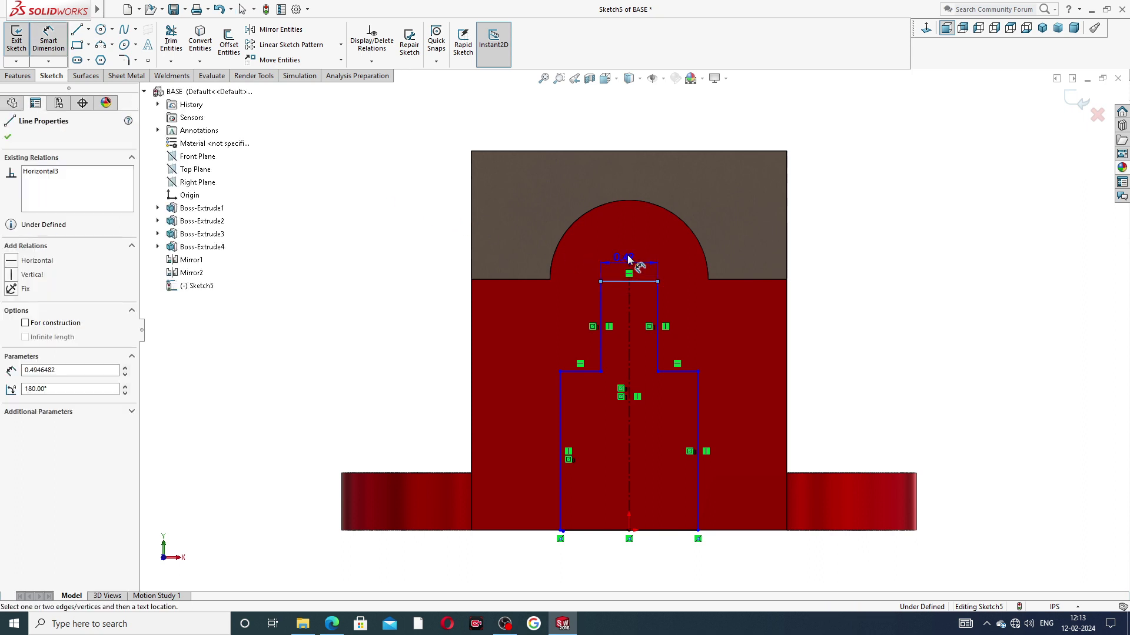
{"action": "left_click", "coordinate": [629, 243]}
{"action": "type", "text": "1"}
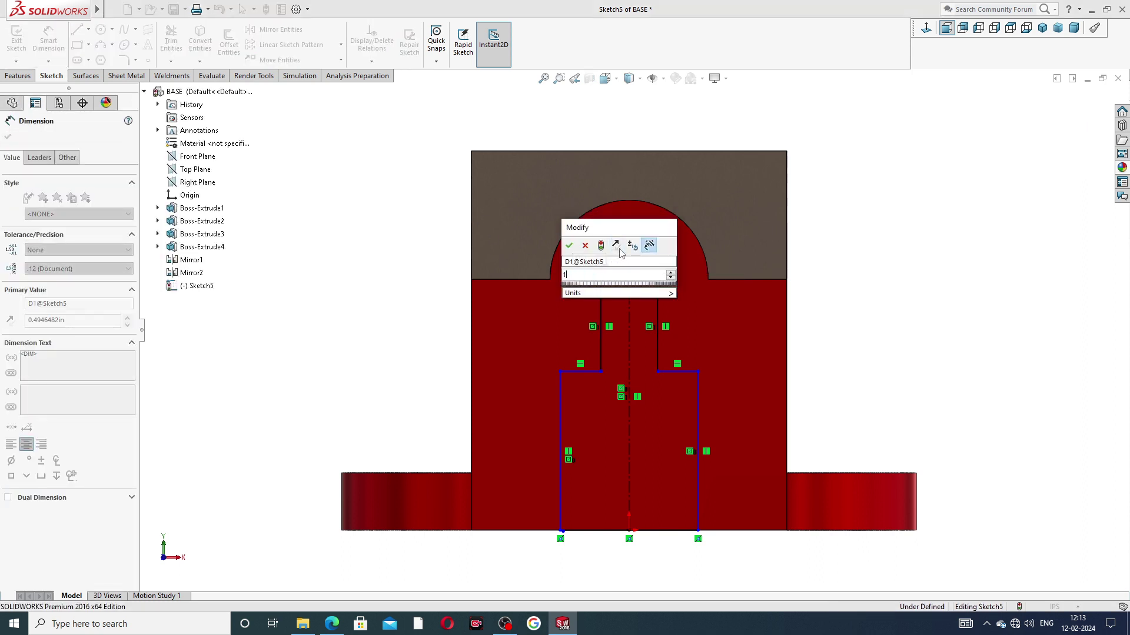
{"action": "key", "text": "Return"}
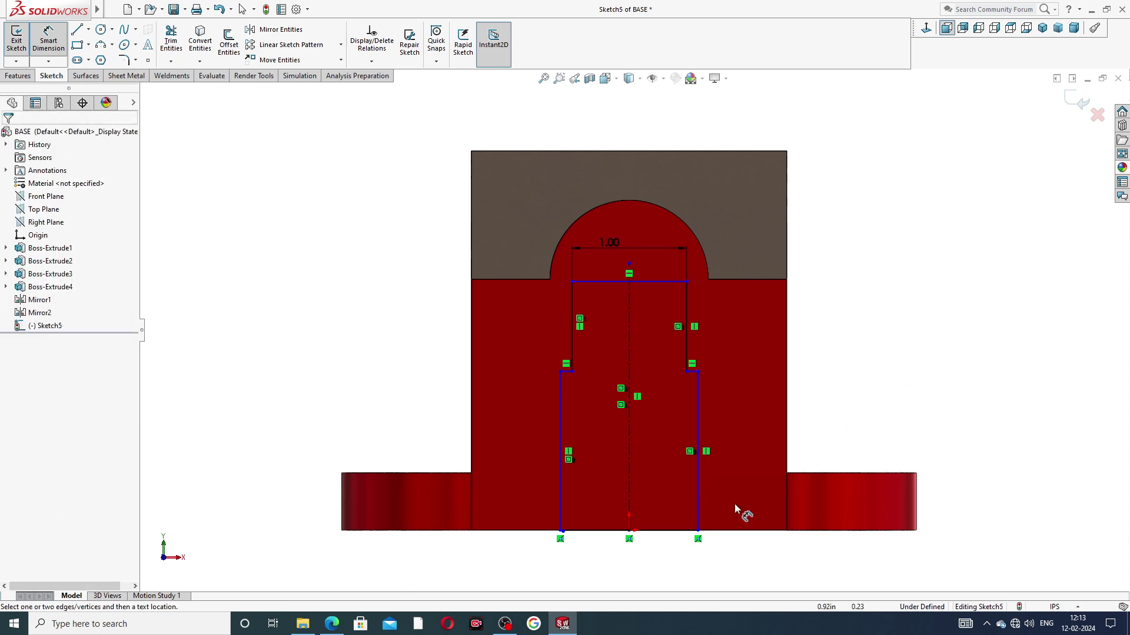
Dimension the width of the profile's bottom edge as 1.25 in
{"action": "left_click", "coordinate": [676, 532]}
{"action": "left_click", "coordinate": [636, 554]}
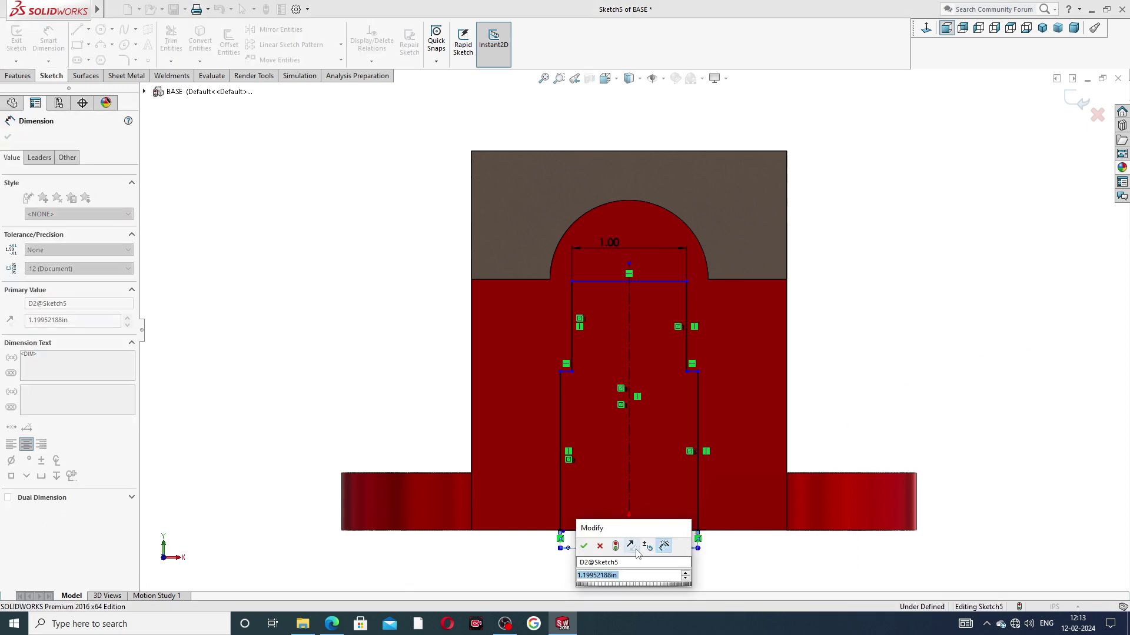
{"action": "type", "text": "1."}
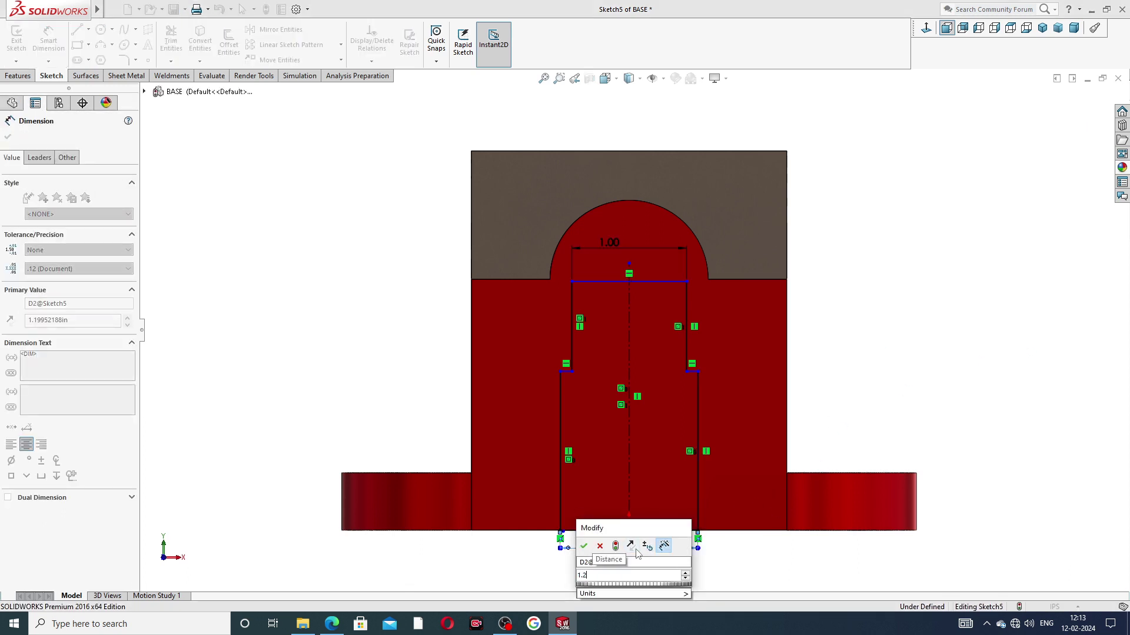
{"action": "type", "text": "25"}
{"action": "key", "text": "Return"}
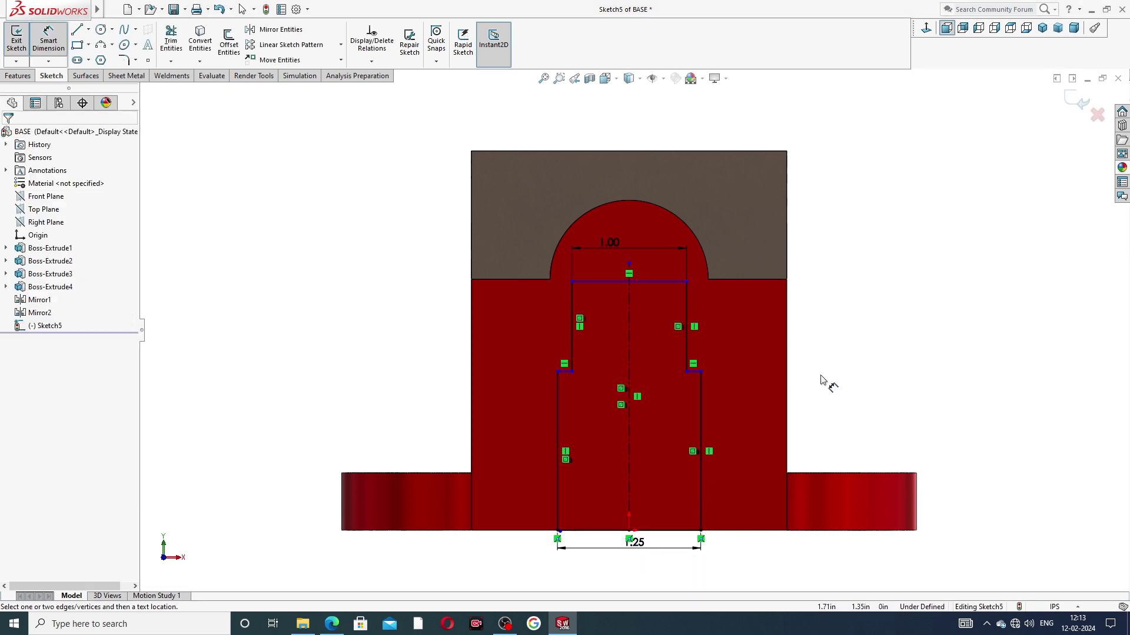
Dimension the profile's overall height from bottom to top edge as 1.69 in, checking the front view in the PDF drawing
{"action": "key", "text": "z"}
{"action": "left_click", "coordinate": [664, 295]}
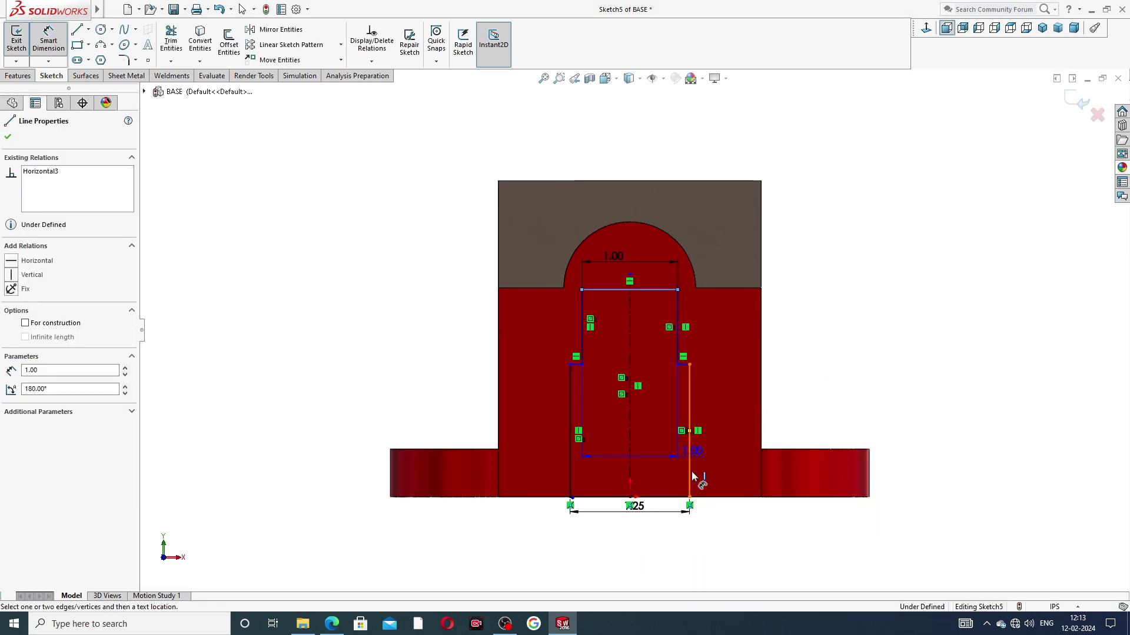
{"action": "left_click", "coordinate": [664, 501]}
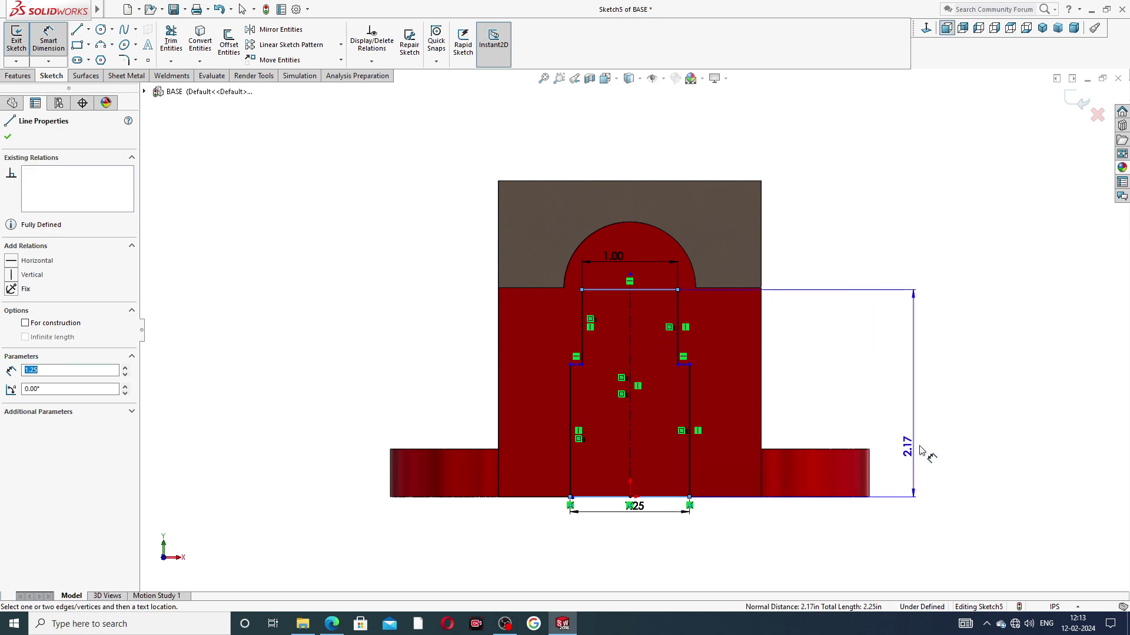
{"action": "left_click", "coordinate": [931, 450]}
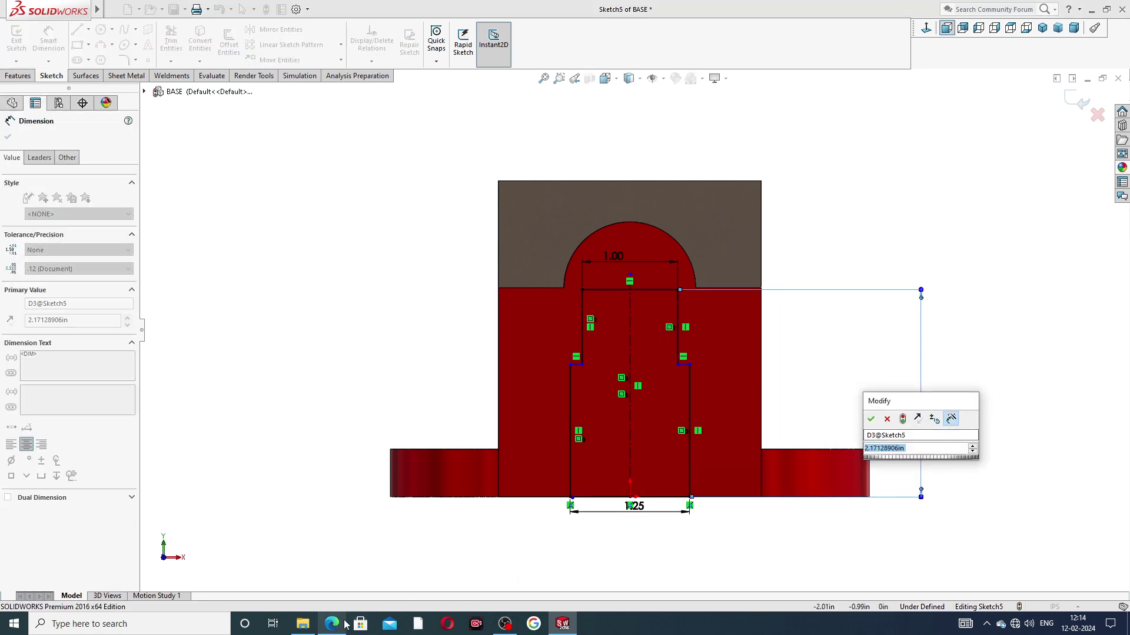
{"action": "left_click", "coordinate": [343, 625]}
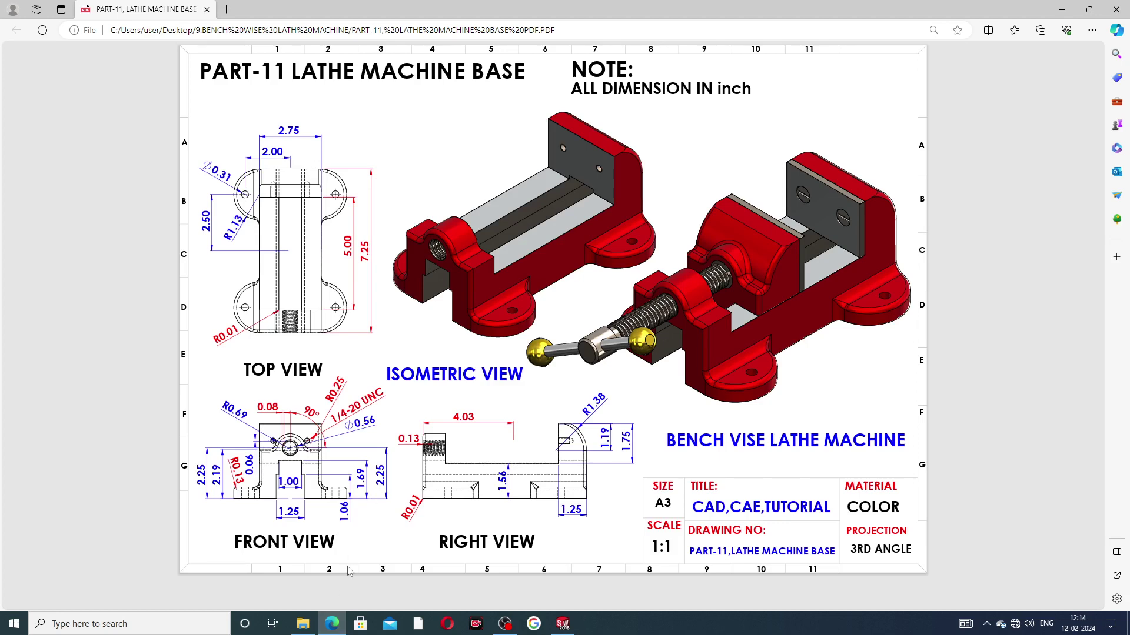
{"action": "left_click", "coordinate": [343, 619]}
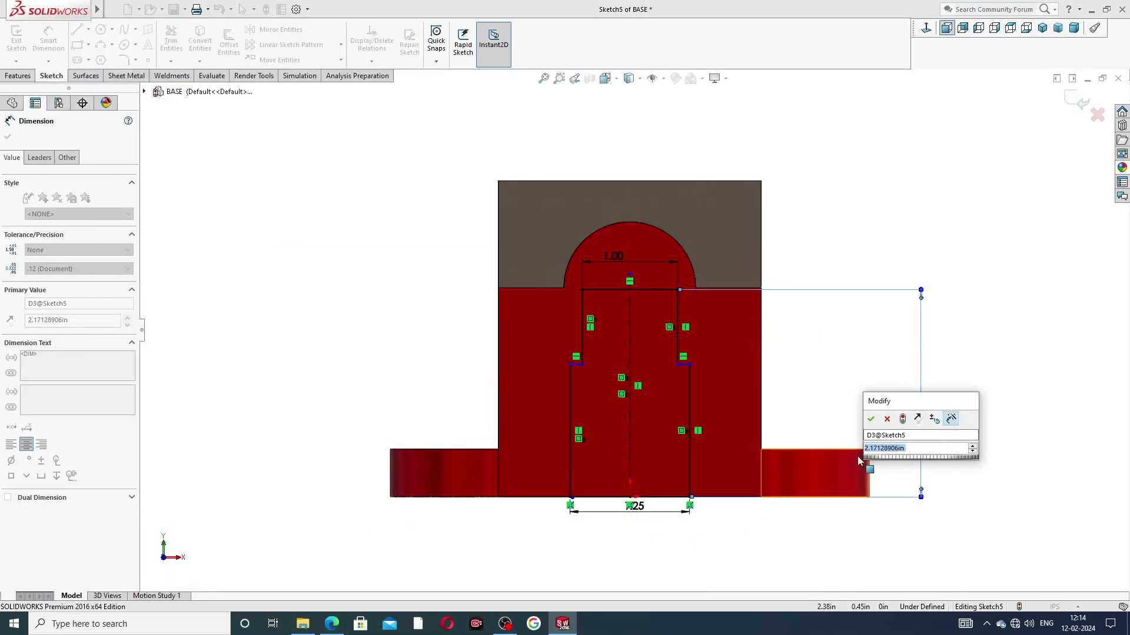
{"action": "type", "text": "1.69"}
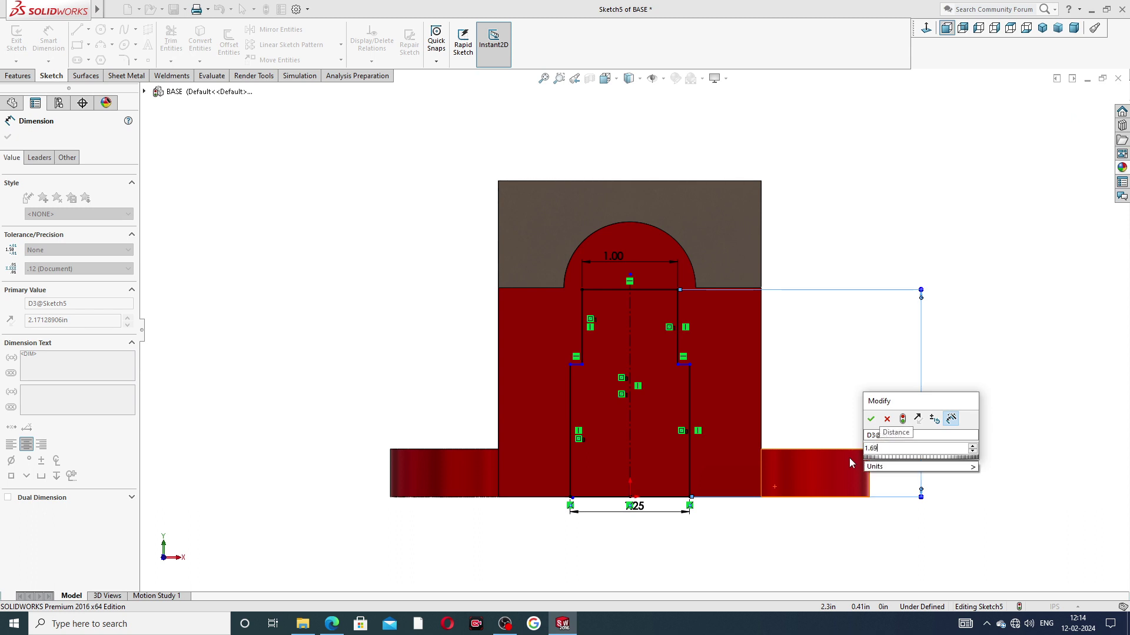
{"action": "key", "text": "Return"}
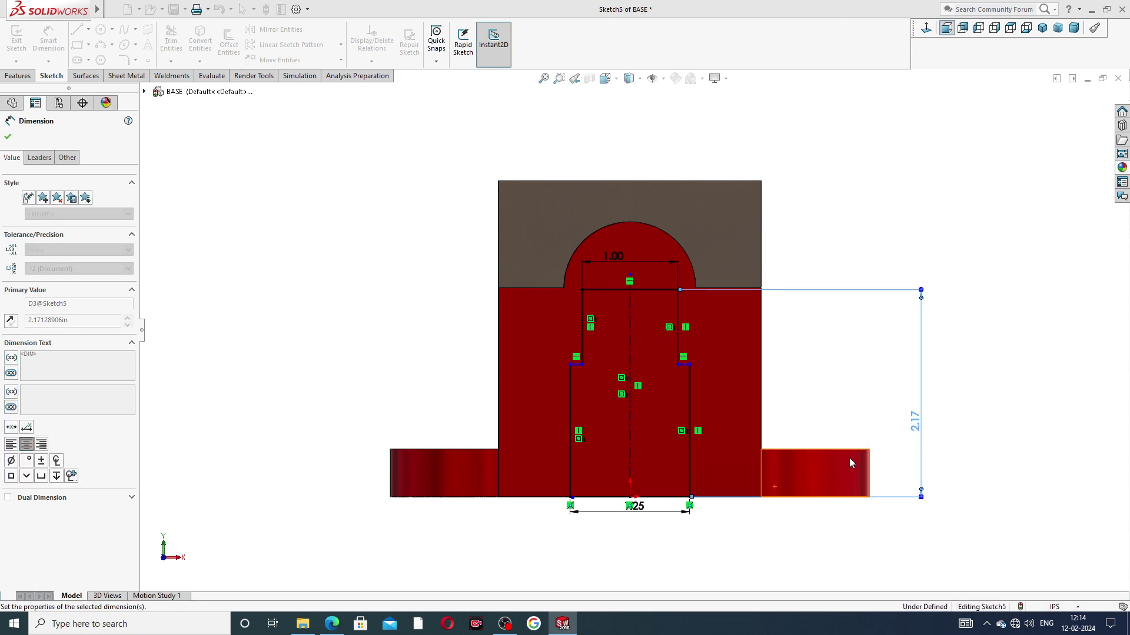
{"action": "scroll", "coordinate": [690, 387], "scroll_direction": "down", "scroll_amount": 3}
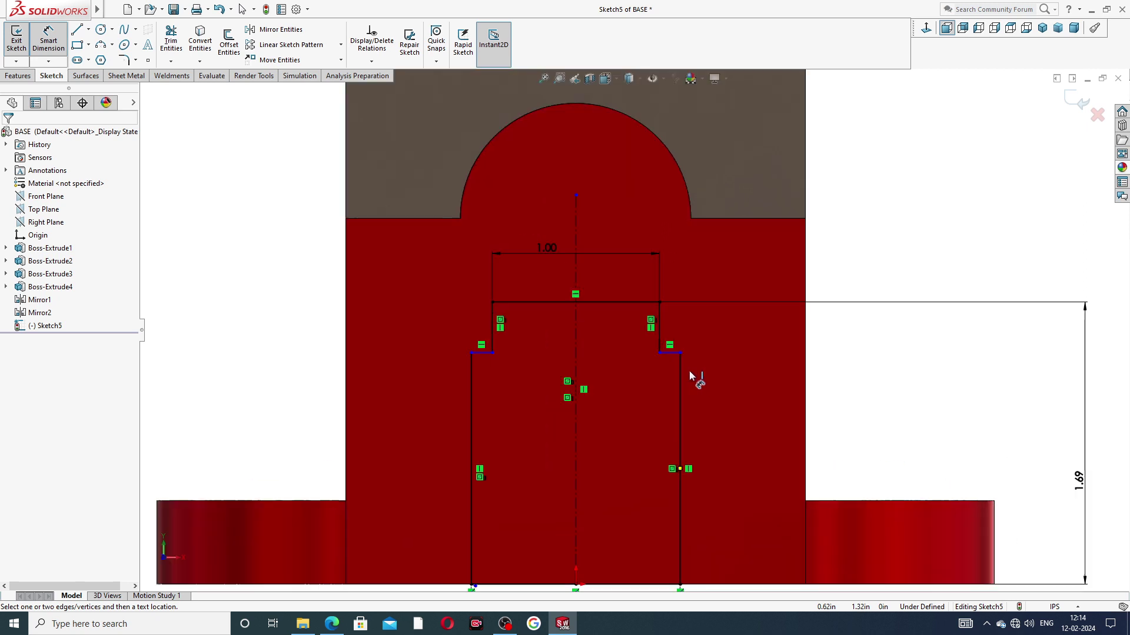
Dimension the height of the profile's right step ledge above the bottom edge as 1.06 in
{"action": "left_click", "coordinate": [675, 353]}
{"action": "scroll", "coordinate": [696, 546], "scroll_direction": "up", "scroll_amount": 2}
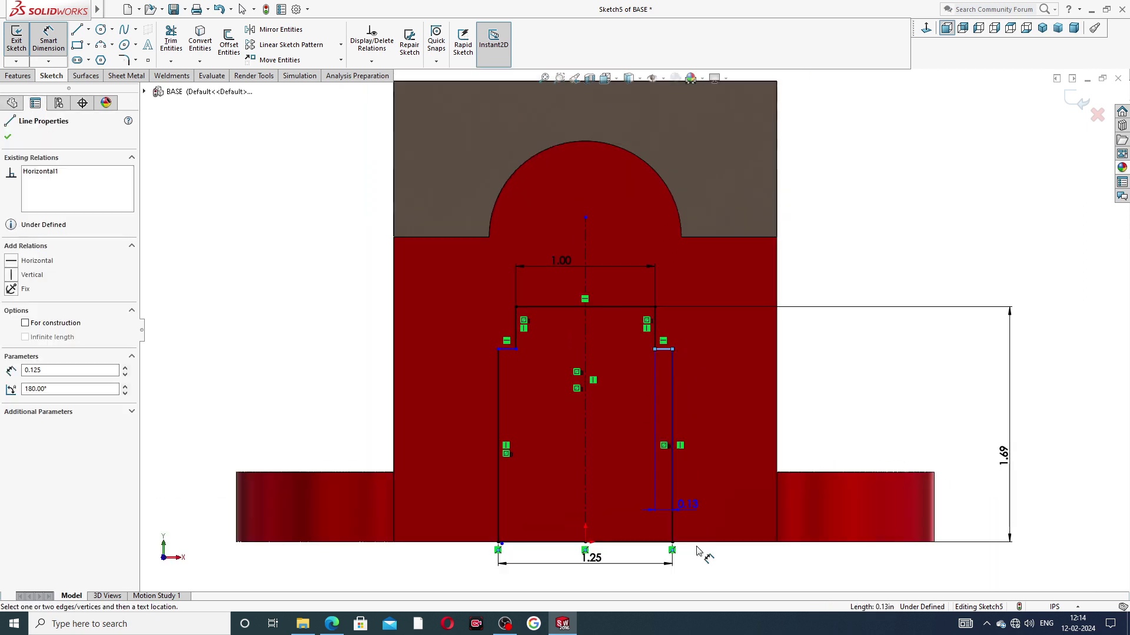
{"action": "left_click", "coordinate": [661, 542]}
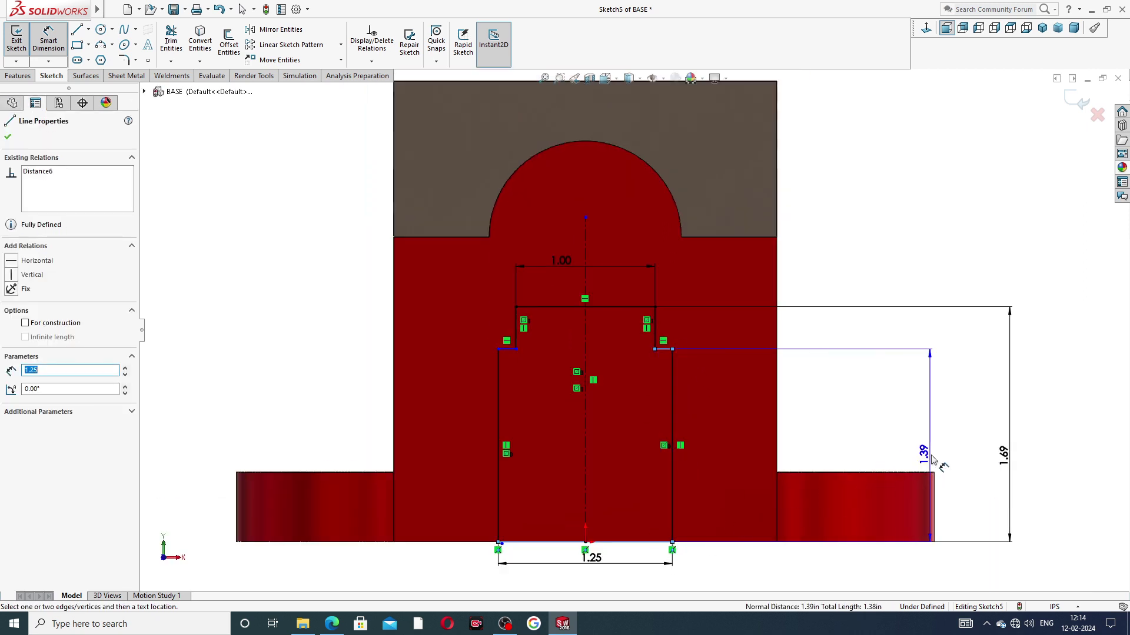
{"action": "left_click", "coordinate": [964, 467]}
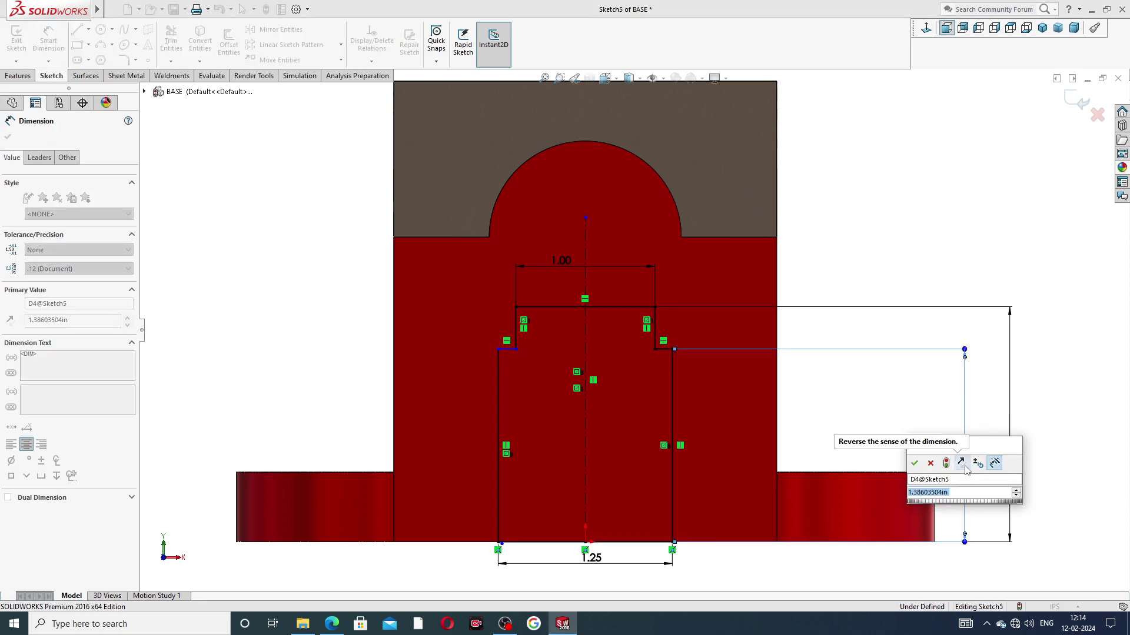
{"action": "type", "text": "1.0"}
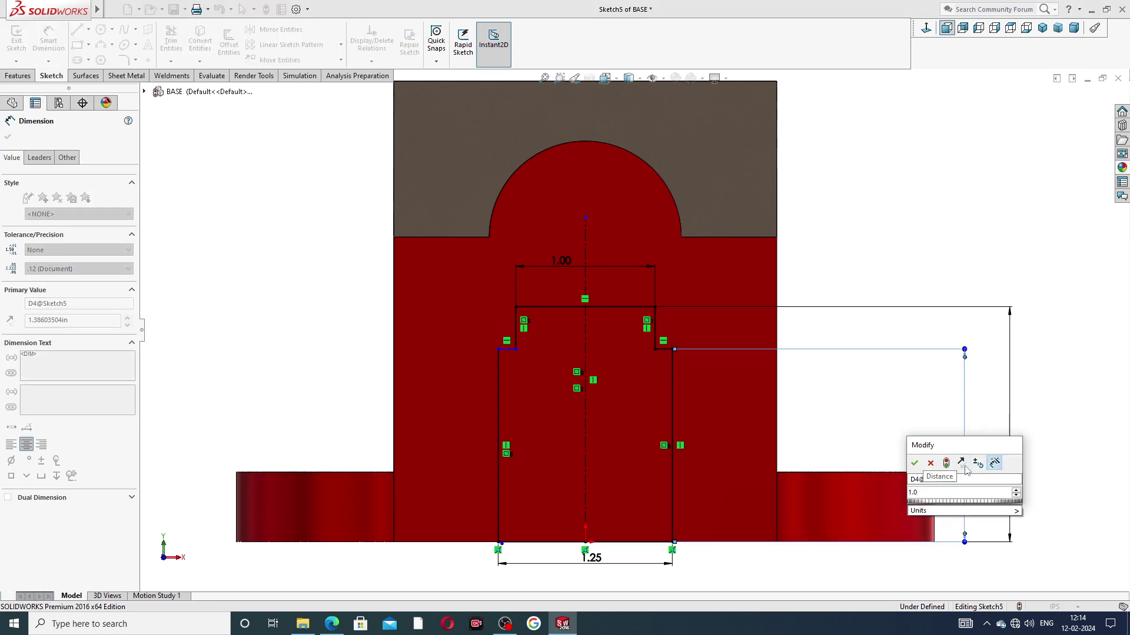
{"action": "type", "text": "6"}
{"action": "key", "text": "Return"}
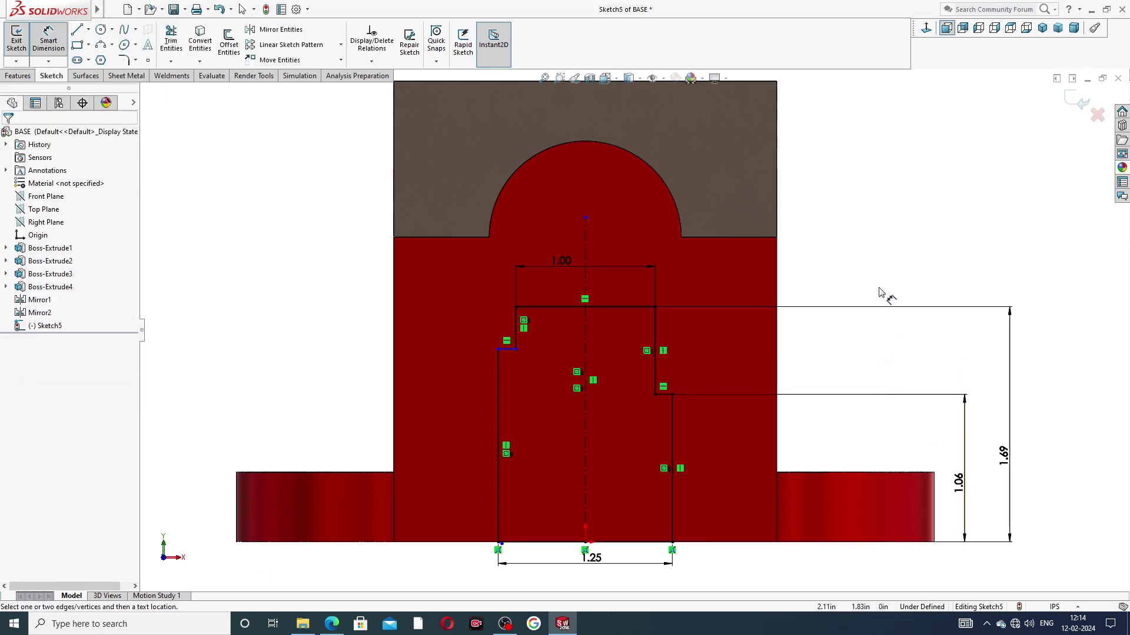
{"action": "right_click", "coordinate": [881, 292]}
{"action": "left_click", "coordinate": [918, 177]}
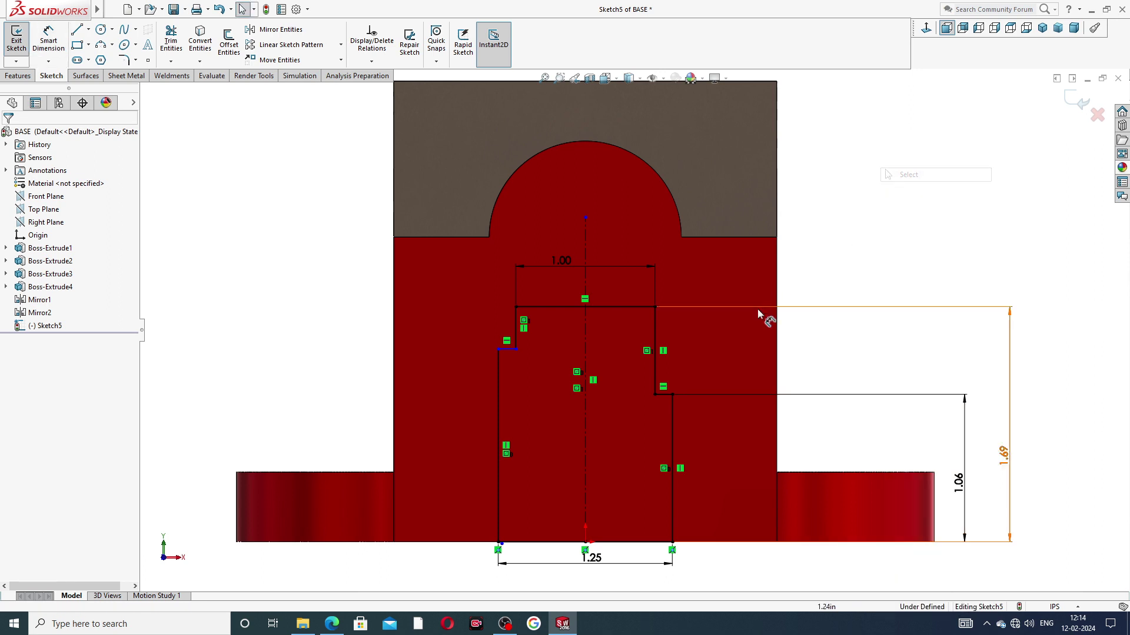
Make the profile's left and right horizontal step ledges collinear
{"action": "left_click", "coordinate": [510, 350]}
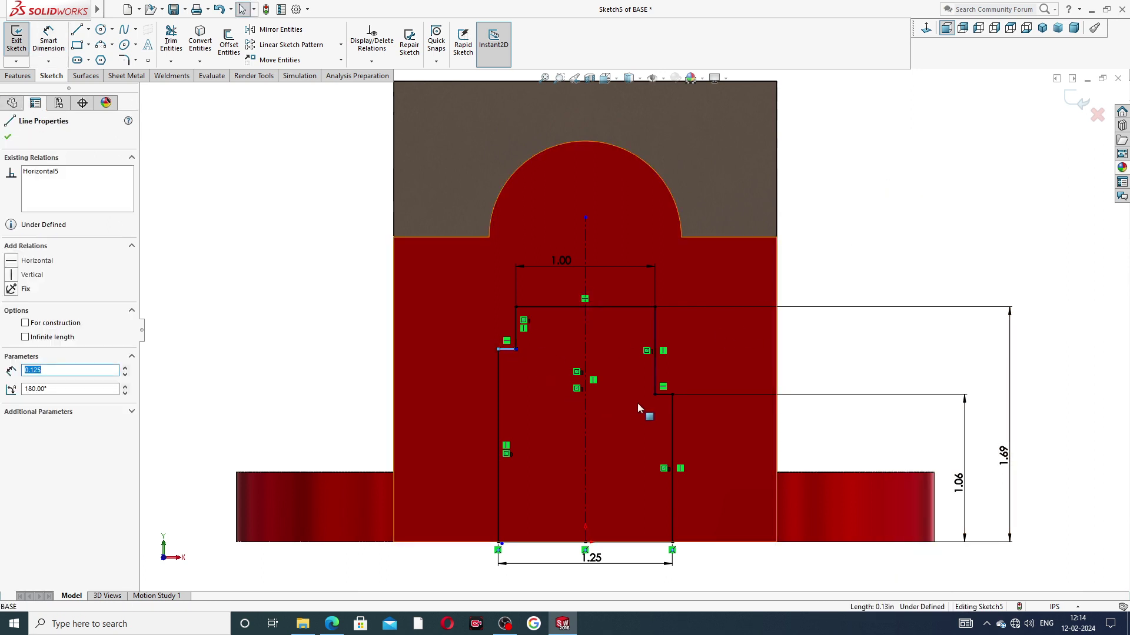
{"action": "left_click", "coordinate": [667, 394]}
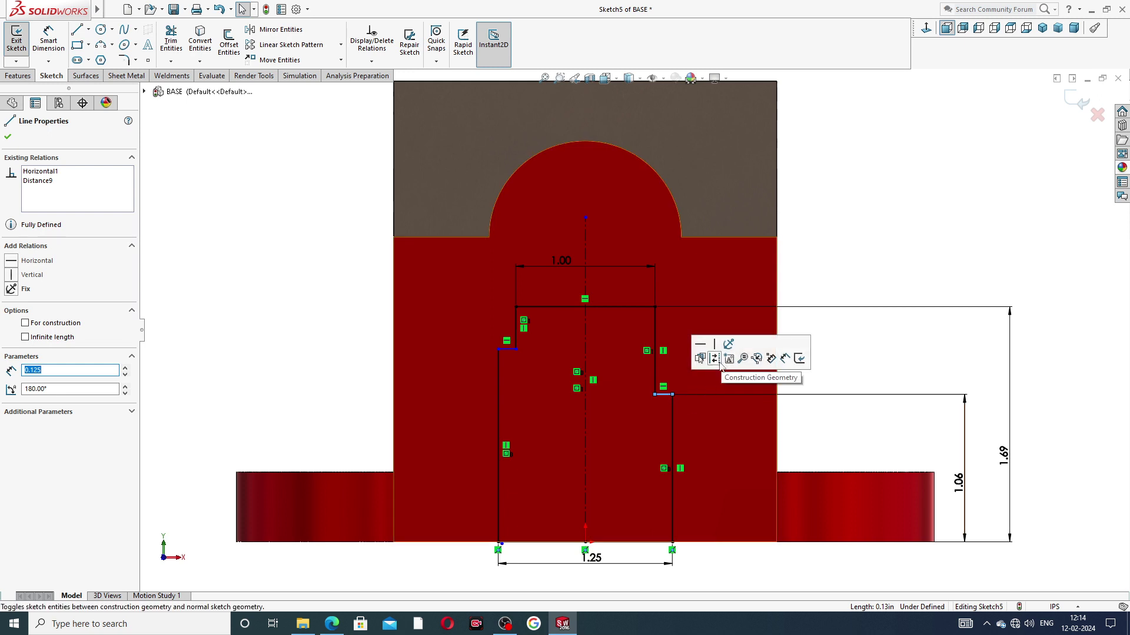
{"action": "left_click", "coordinate": [807, 232]}
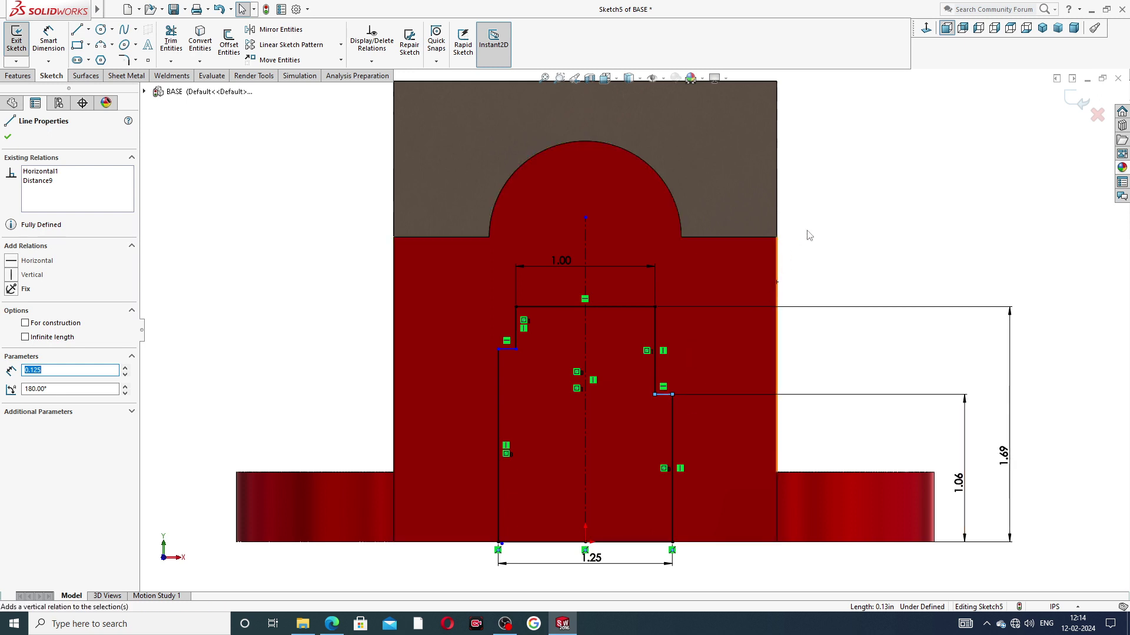
{"action": "left_click", "coordinate": [512, 349]}
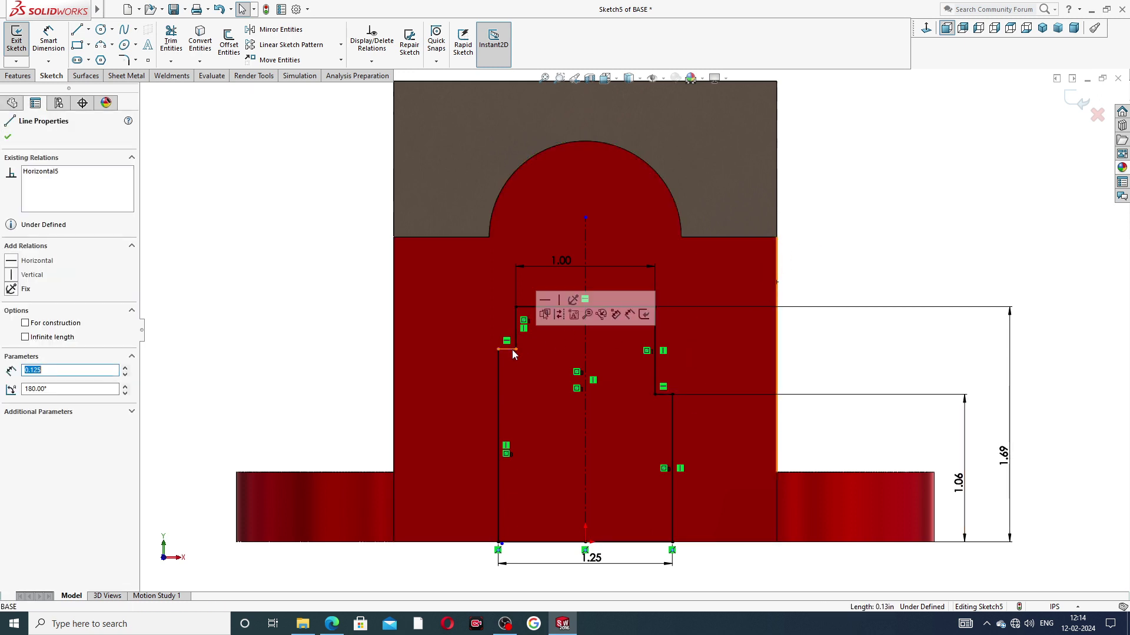
{"action": "left_click", "coordinate": [666, 395], "text": "ctrl"}
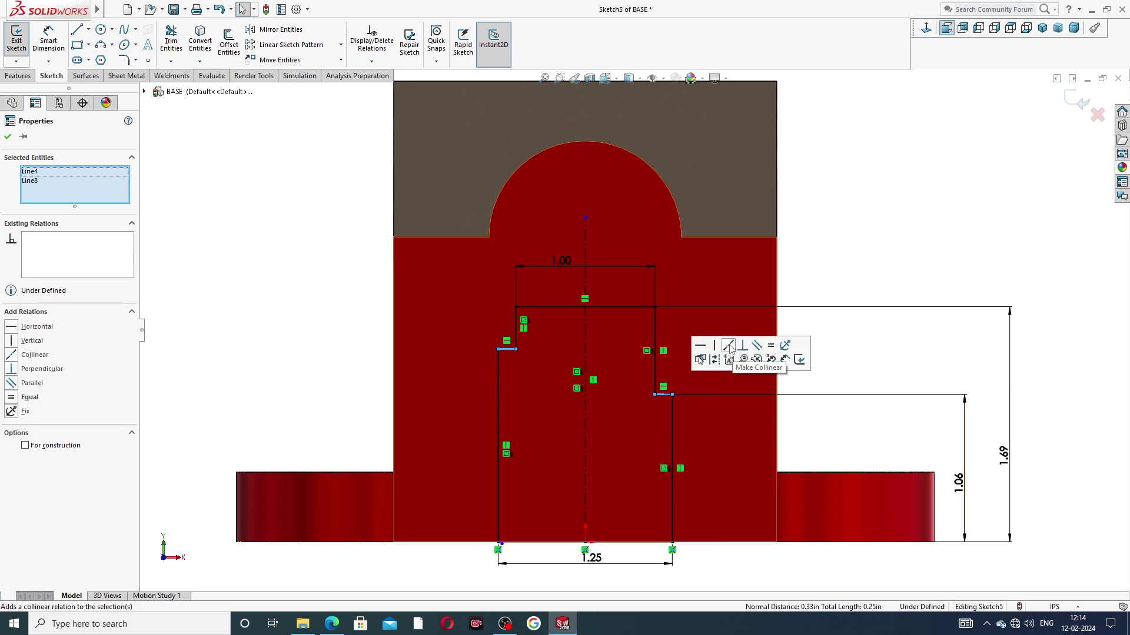
{"action": "left_click", "coordinate": [729, 347]}
{"action": "left_click", "coordinate": [836, 258]}
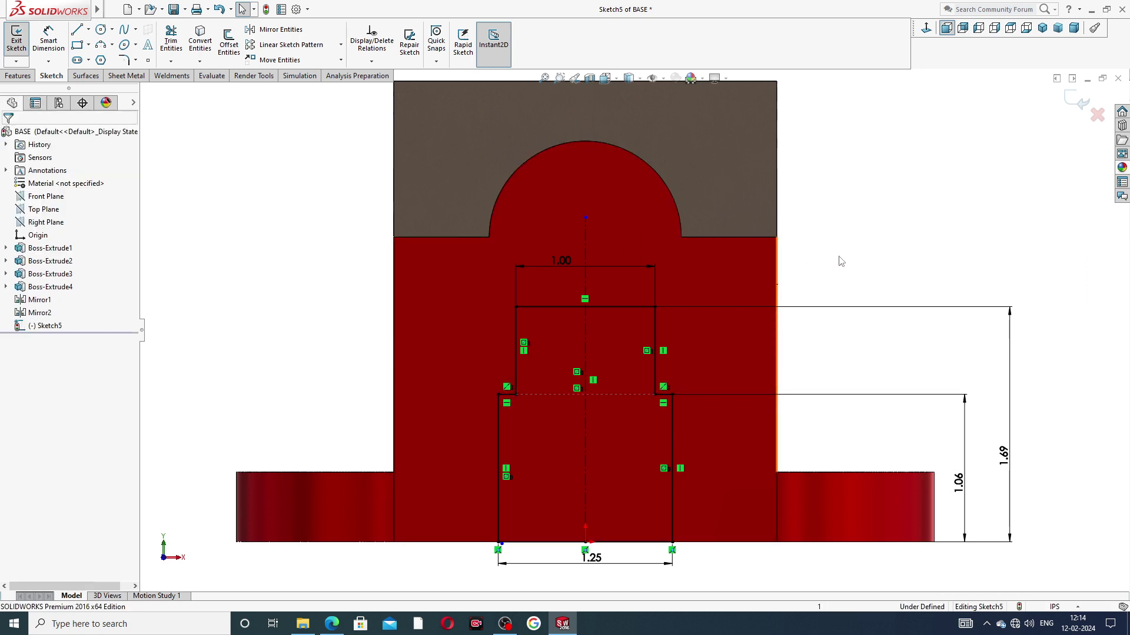
Move the top width dimension closer to the profile and the bottom width dimension farther below it, checking the front view in the PDF drawing
{"action": "key", "text": "f"}
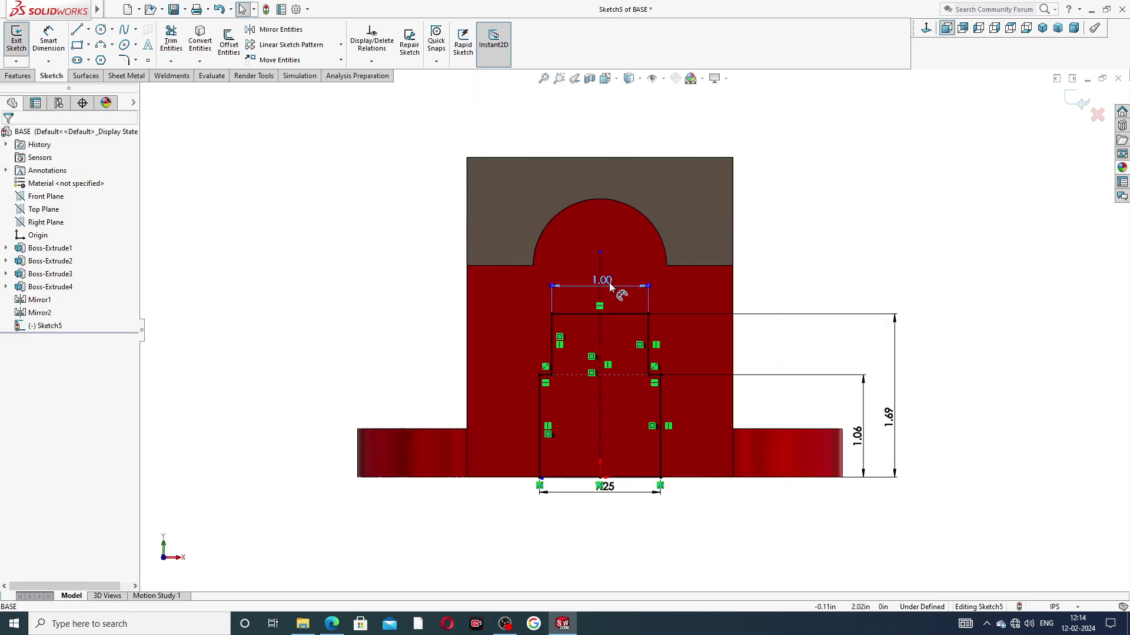
{"action": "left_click", "coordinate": [605, 283]}
{"action": "left_click_drag", "start_coordinate": [612, 283], "coordinate": [618, 292]}
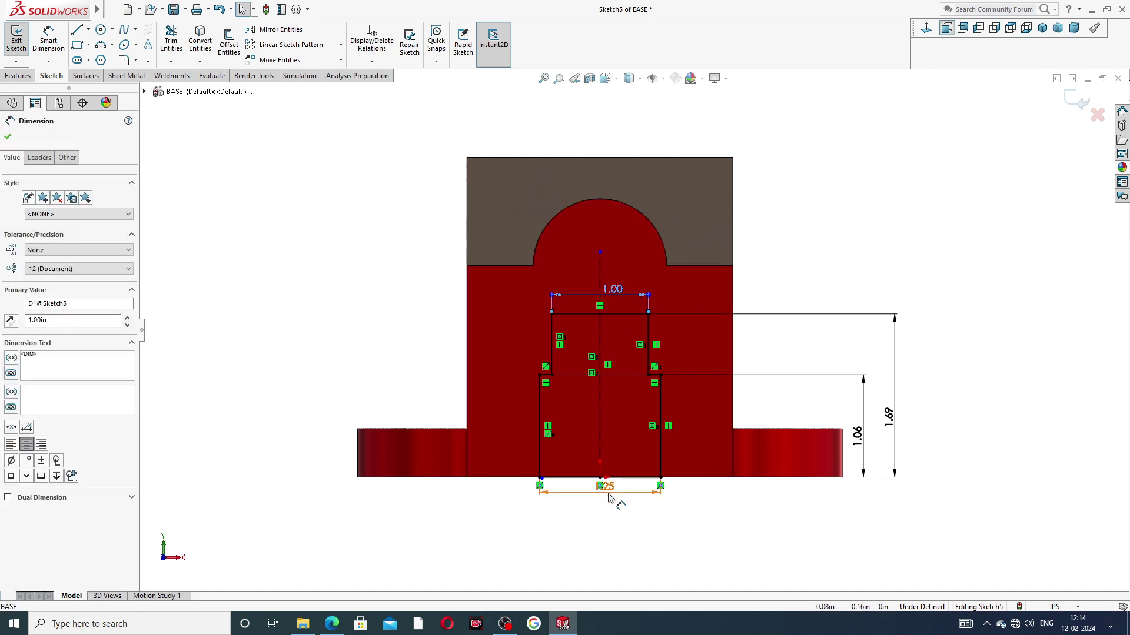
{"action": "left_click_drag", "start_coordinate": [608, 492], "coordinate": [607, 501]}
{"action": "left_click", "coordinate": [331, 624]}
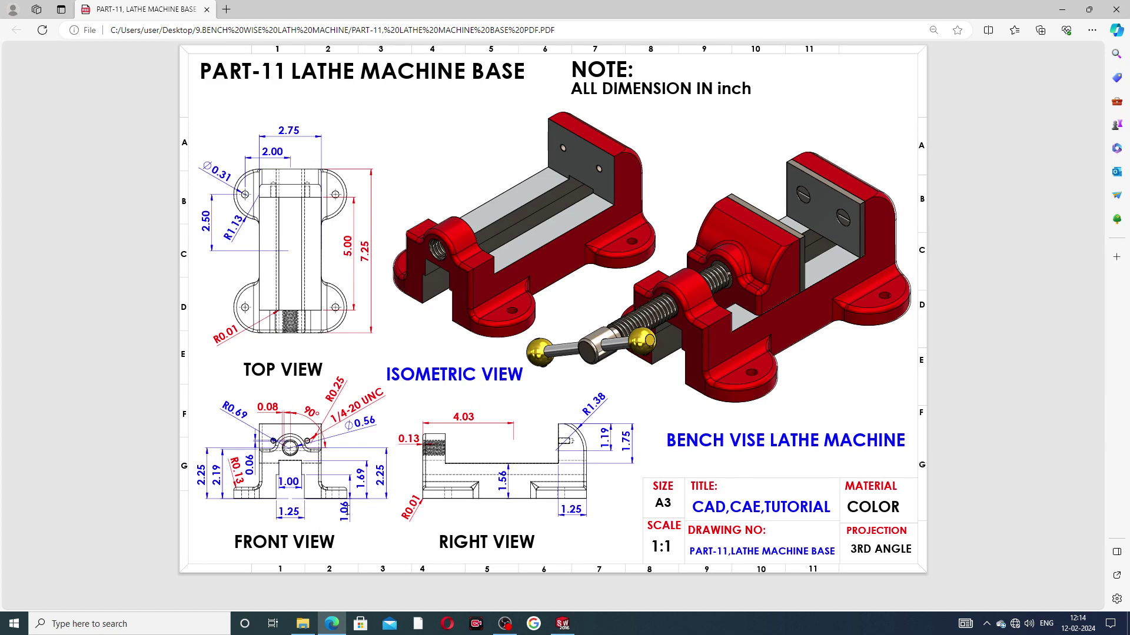
{"action": "left_click", "coordinate": [338, 619]}
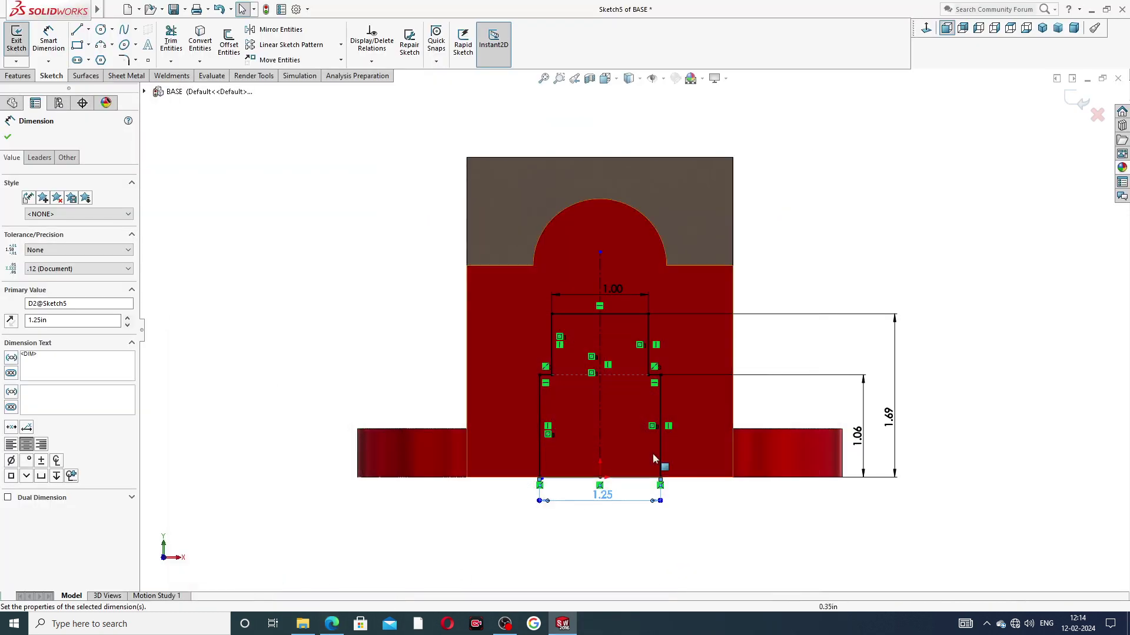
{"action": "left_click_drag", "start_coordinate": [628, 500], "coordinate": [629, 512]}
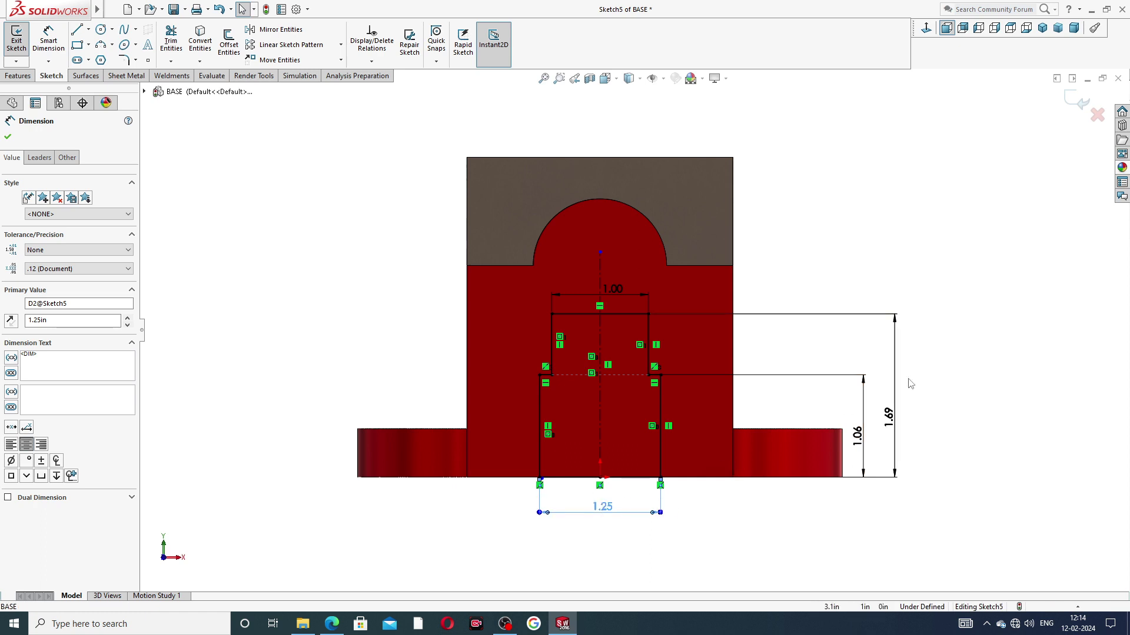
{"action": "left_click", "coordinate": [899, 418]}
{"action": "left_click", "coordinate": [931, 361]}
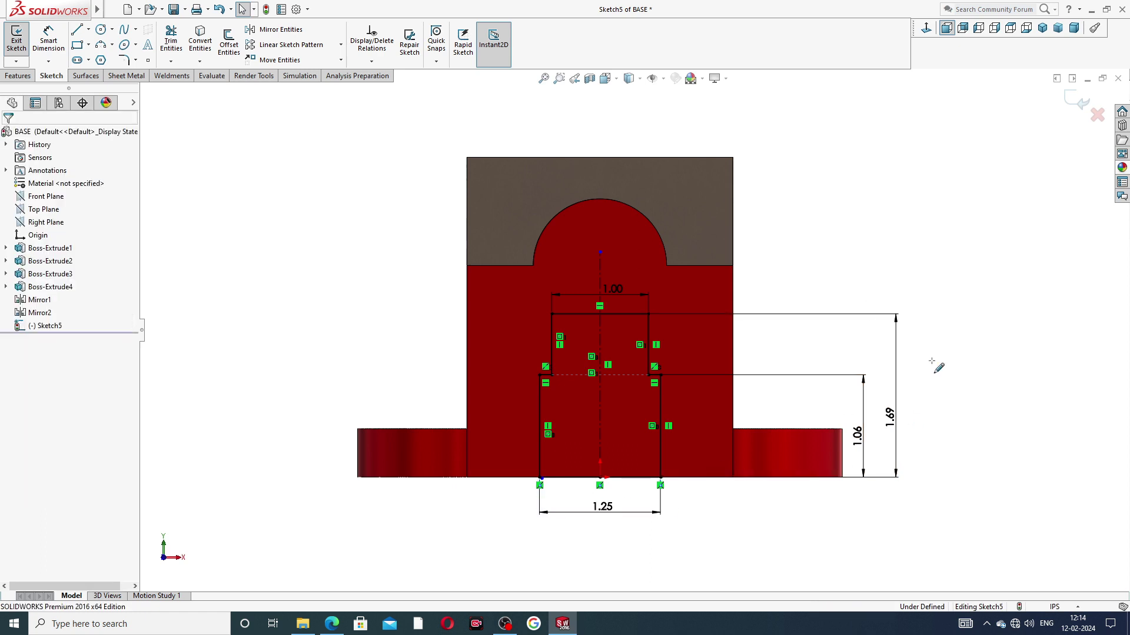
{"action": "left_click", "coordinate": [17, 76]}
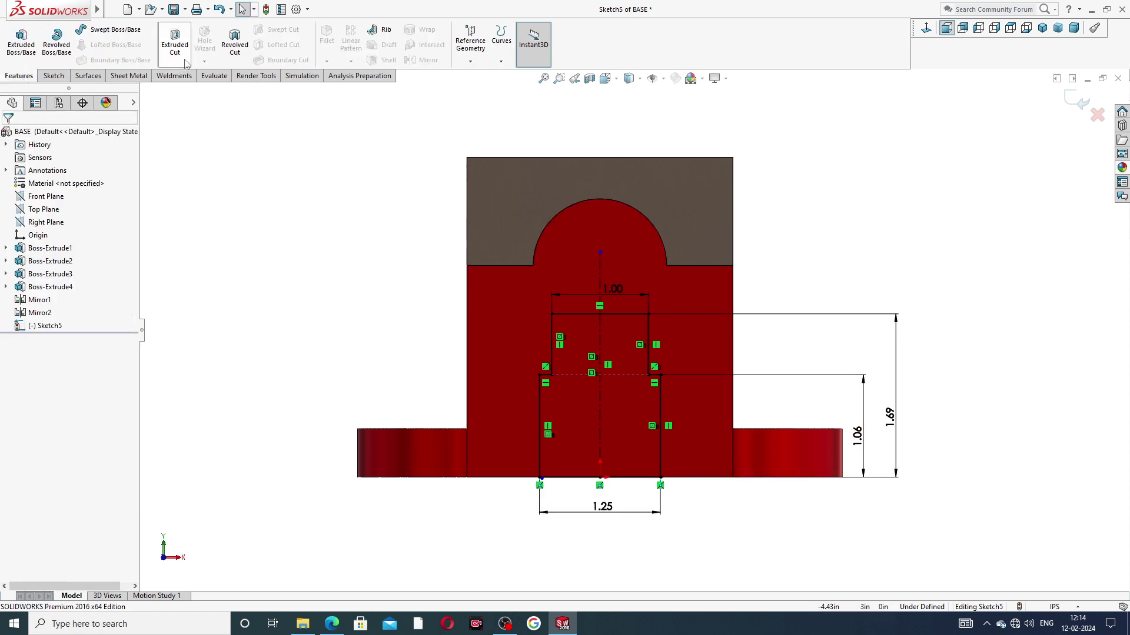
{"action": "left_click", "coordinate": [174, 44]}
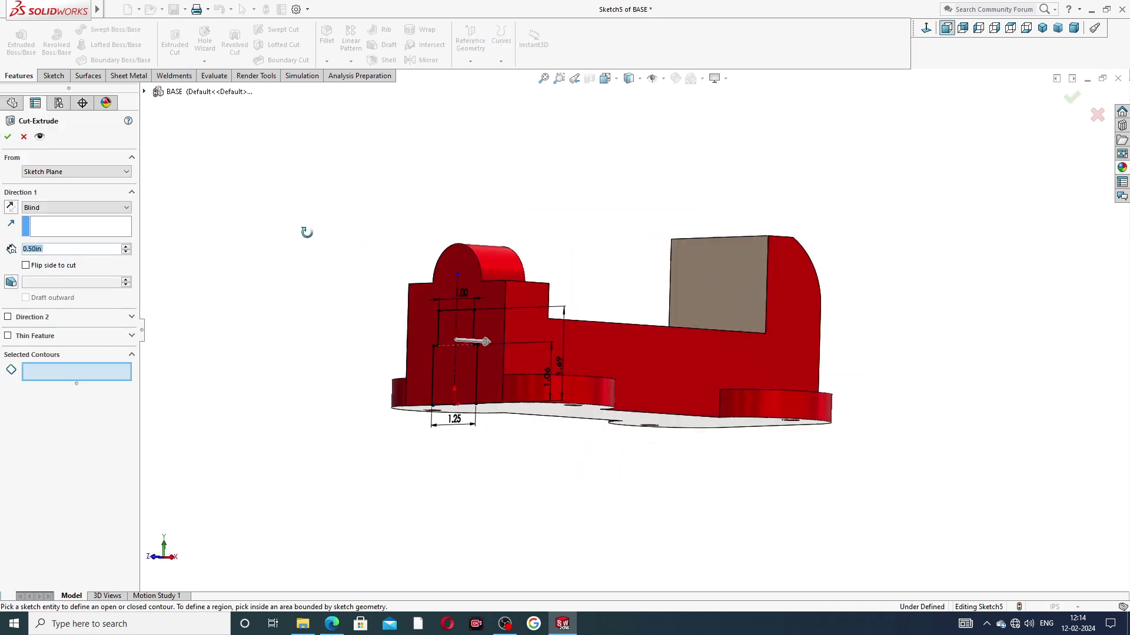
{"action": "left_click", "coordinate": [47, 213]}
{"action": "left_click", "coordinate": [57, 229]}
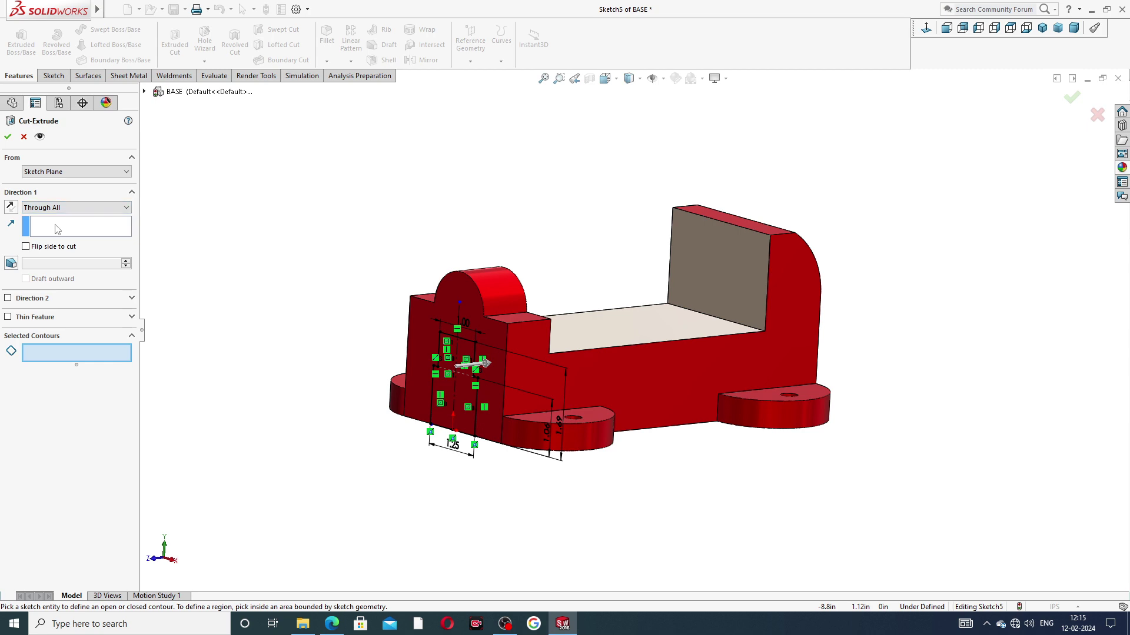
{"action": "mouse_move", "coordinate": [295, 293]}
{"action": "middle_mouse_down"}
{"action": "mouse_move", "coordinate": [273, 328]}
{"action": "mouse_move", "coordinate": [283, 312]}
{"action": "middle_mouse_up"}
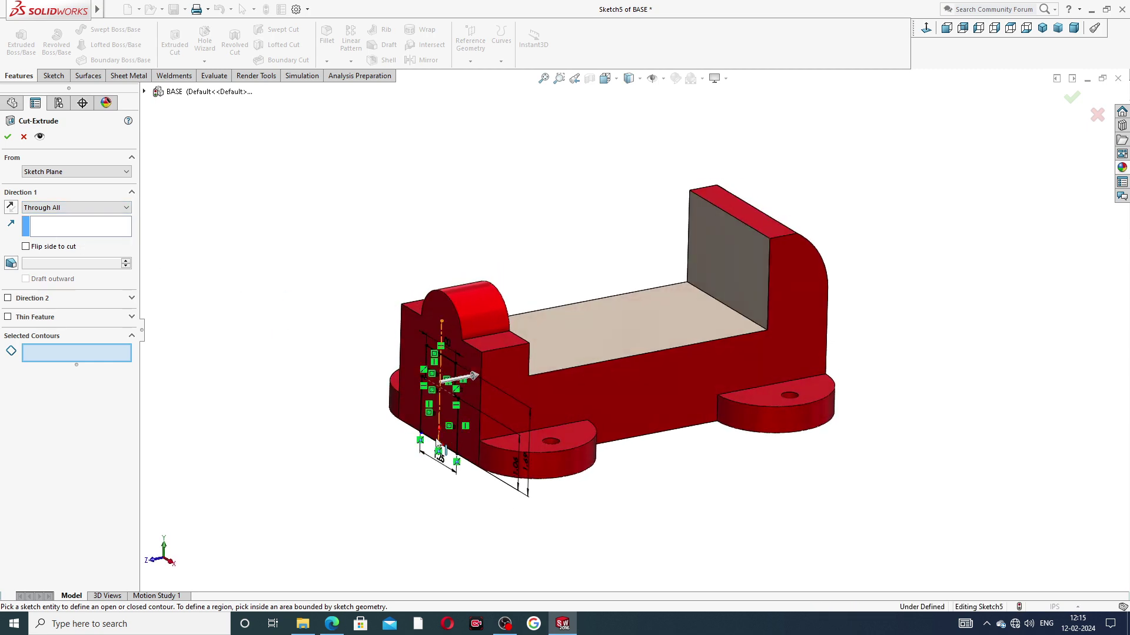
{"action": "scroll", "coordinate": [439, 445], "scroll_direction": "down", "scroll_amount": 5}
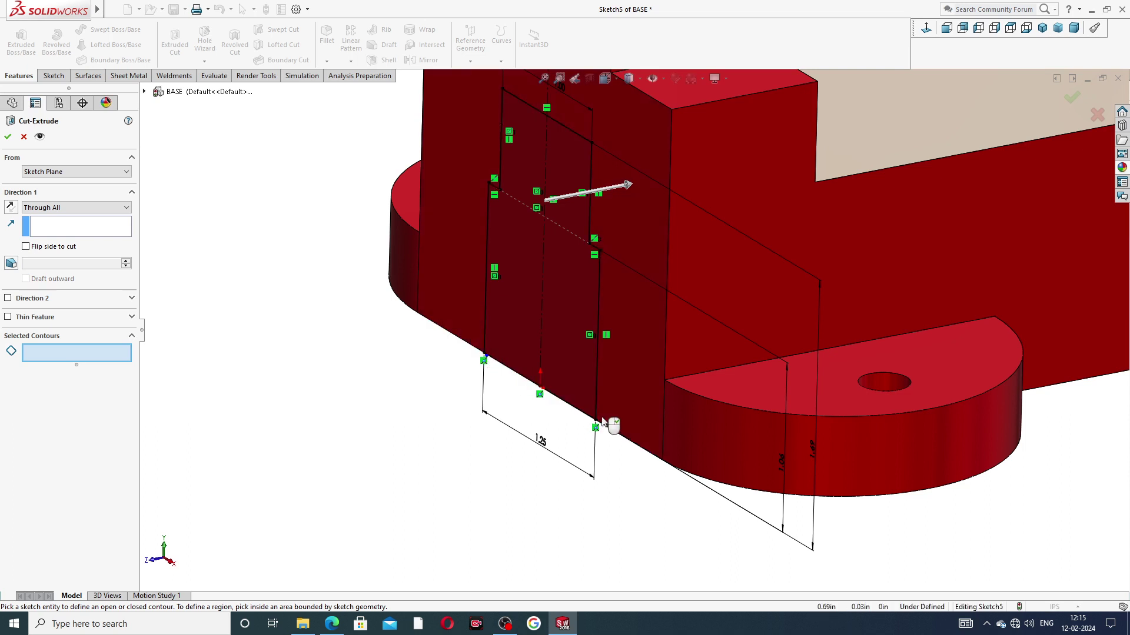
{"action": "left_click", "coordinate": [23, 137]}
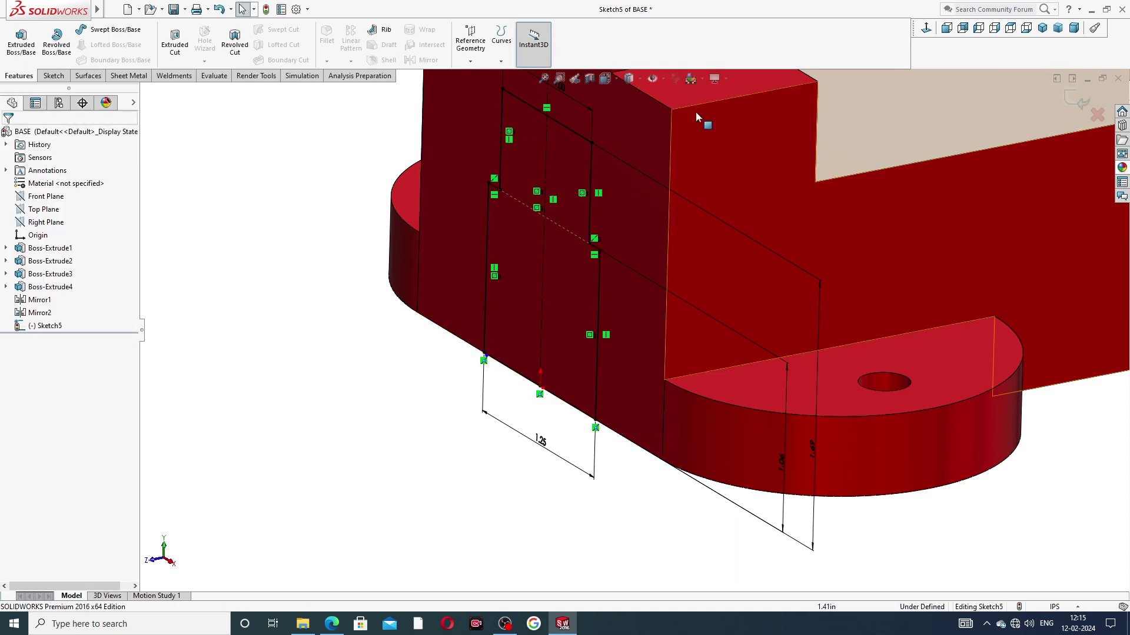
Delete the stray short slanted line at the profile's lower-left corner in the sketch
{"action": "left_click", "coordinate": [926, 28]}
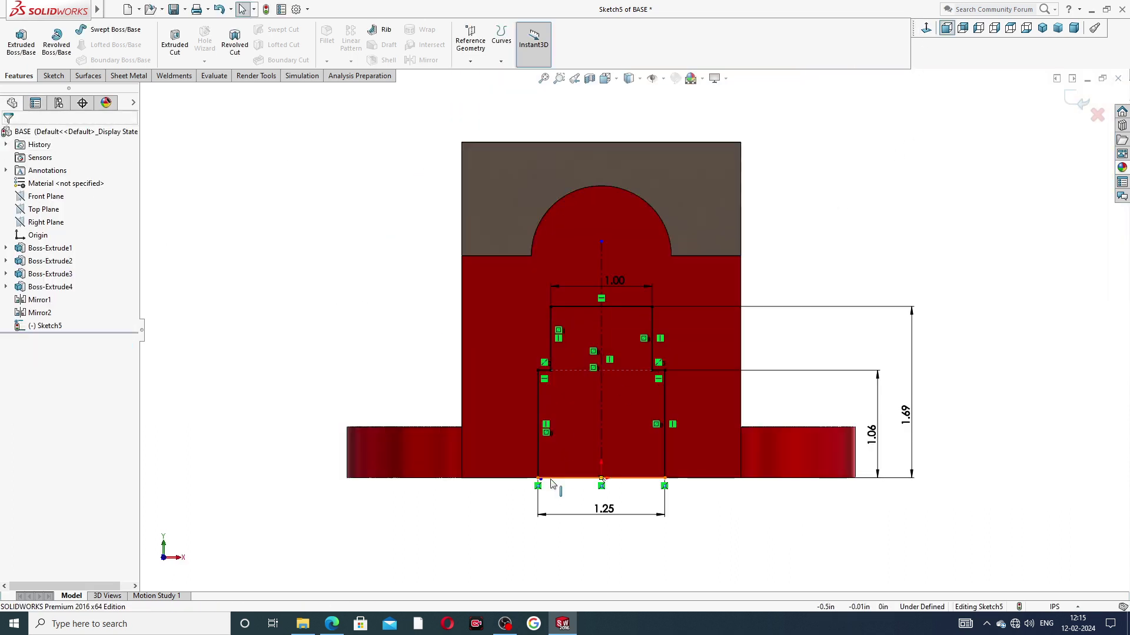
{"action": "scroll", "coordinate": [580, 471], "scroll_direction": "down", "scroll_amount": 5}
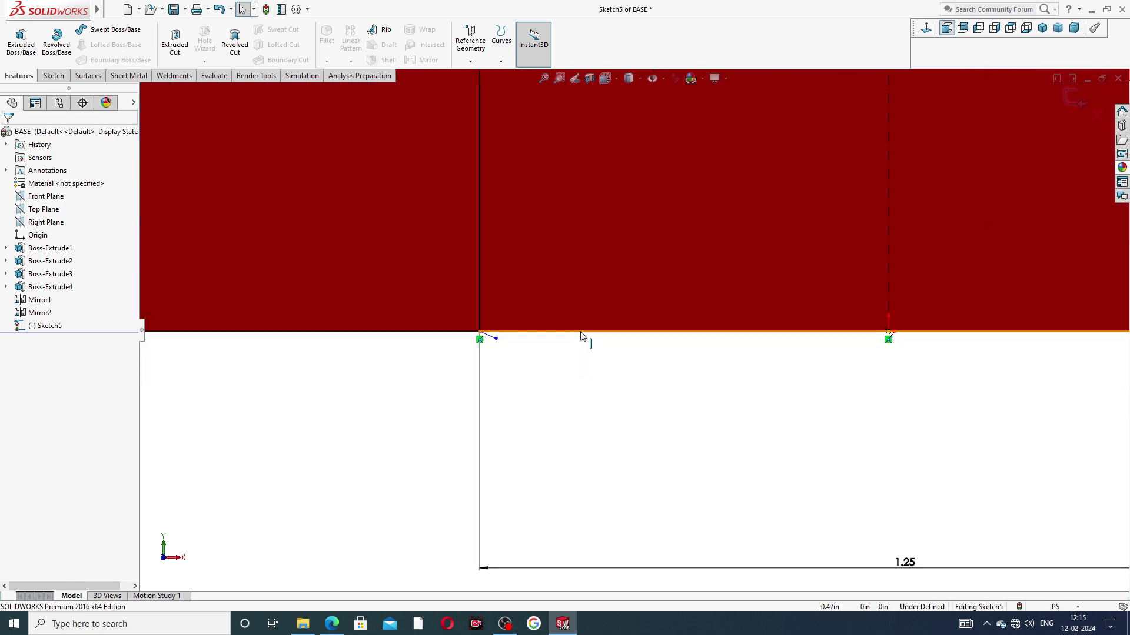
{"action": "scroll", "coordinate": [495, 343], "scroll_direction": "down", "scroll_amount": 2}
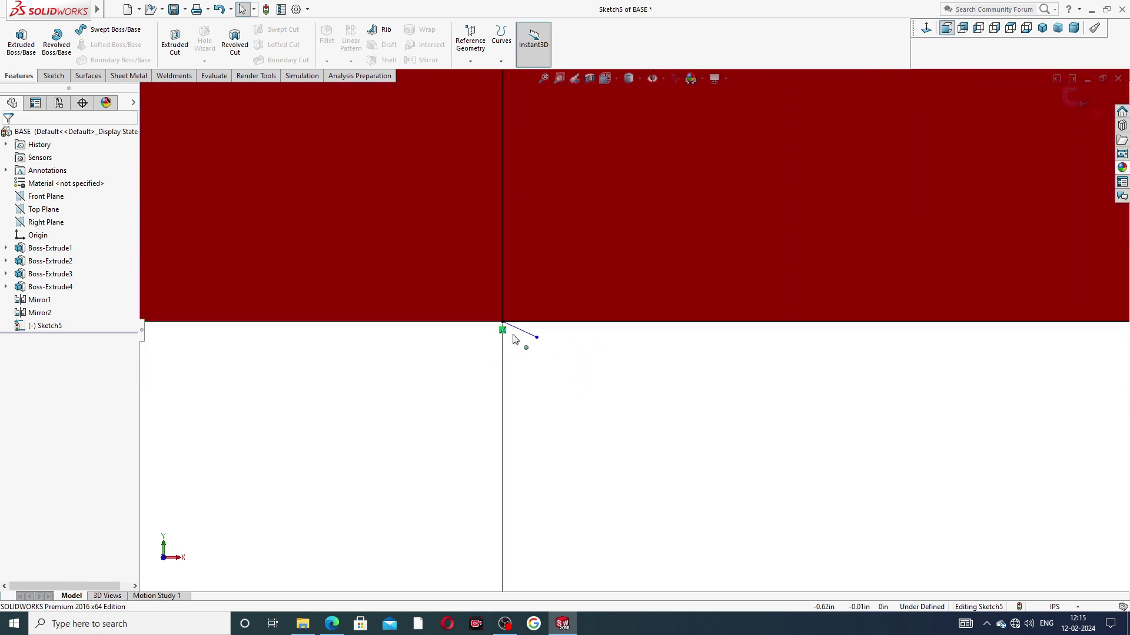
{"action": "left_click_drag", "start_coordinate": [527, 334], "coordinate": [529, 335]}
{"action": "key", "text": "Delete"}
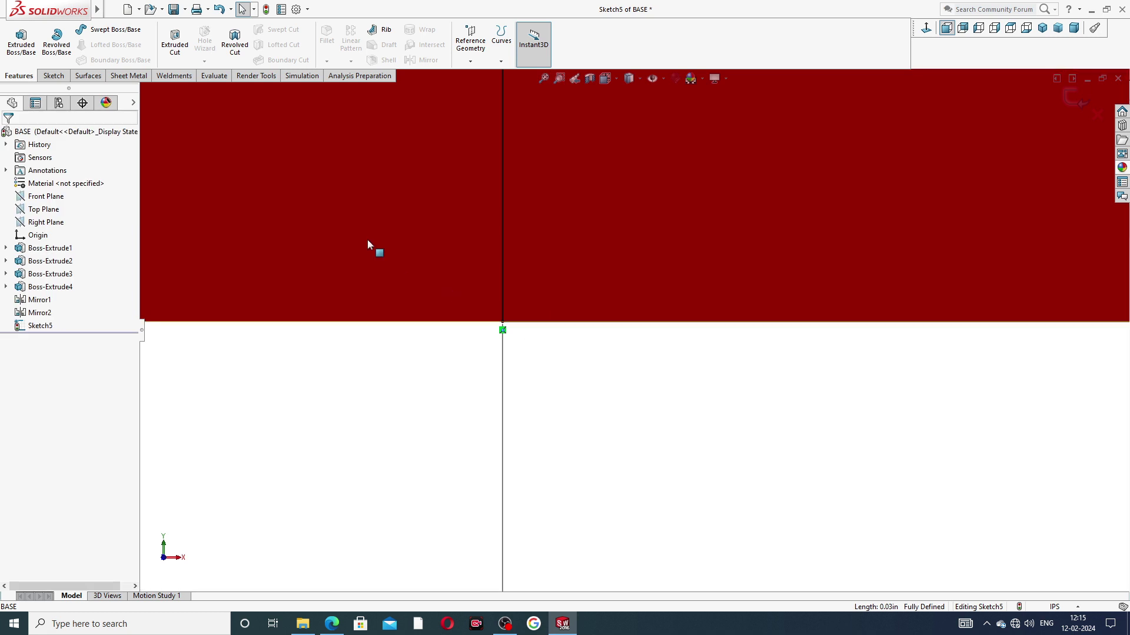
Close the profile with a horizontal line along the base's bottom edge, joining its lower-left and lower-right corners
{"action": "left_click", "coordinate": [54, 76]}
{"action": "left_click", "coordinate": [77, 30]}
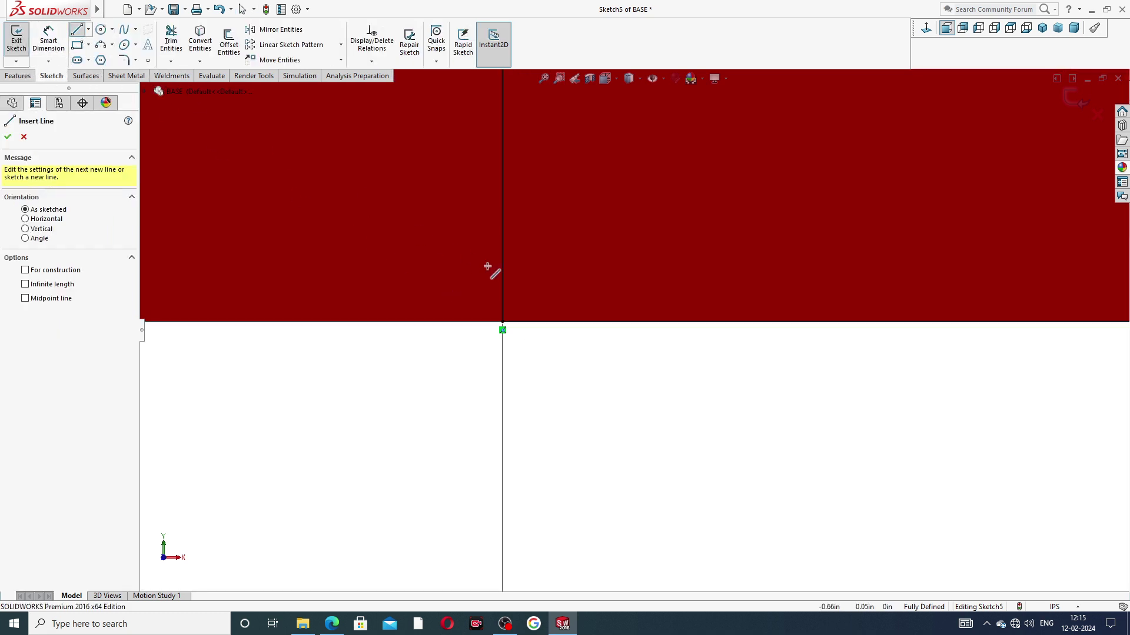
{"action": "left_click", "coordinate": [502, 329]}
{"action": "scroll", "coordinate": [942, 335], "scroll_direction": "up", "scroll_amount": 5}
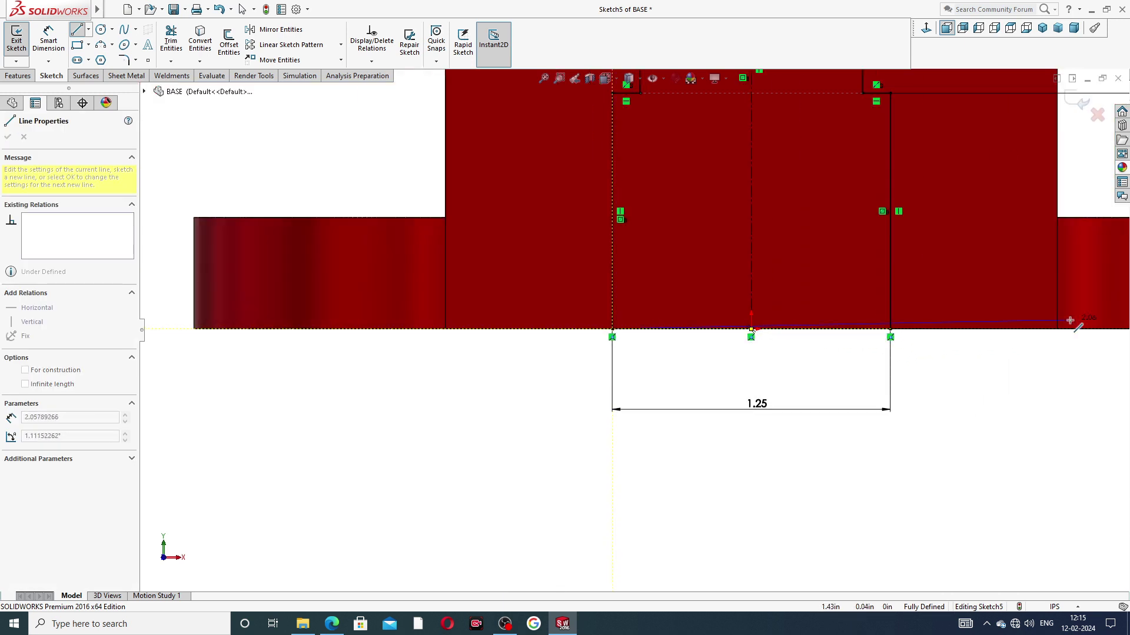
{"action": "left_click", "coordinate": [889, 330]}
{"action": "right_click", "coordinate": [940, 379]}
{"action": "left_click", "coordinate": [968, 387]}
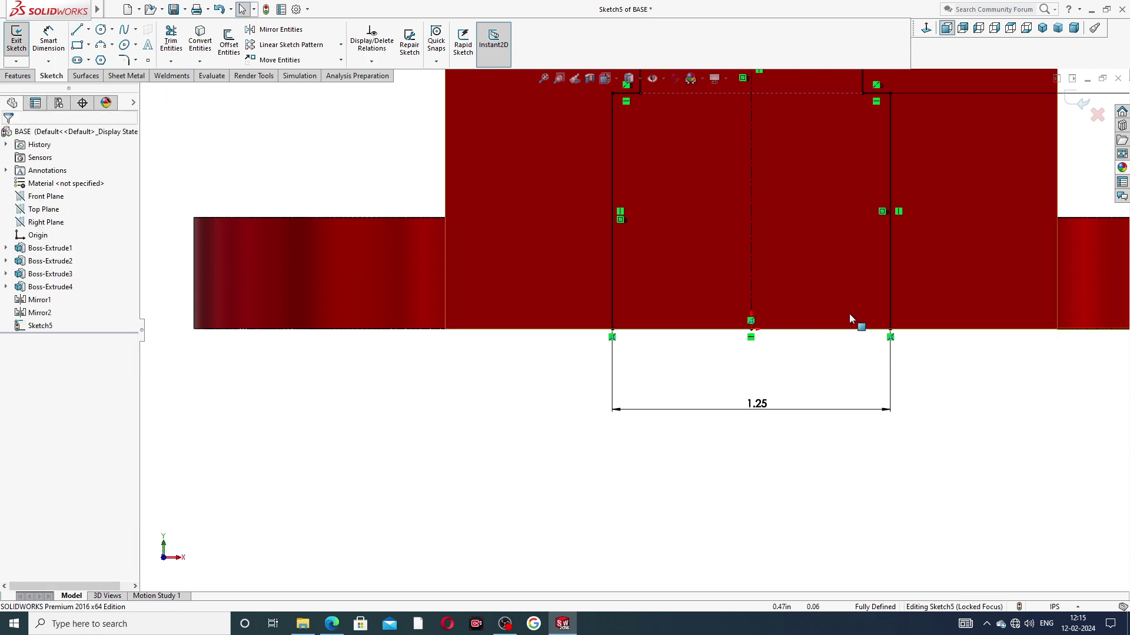
{"action": "scroll", "coordinate": [847, 313], "scroll_direction": "down", "scroll_amount": 5}
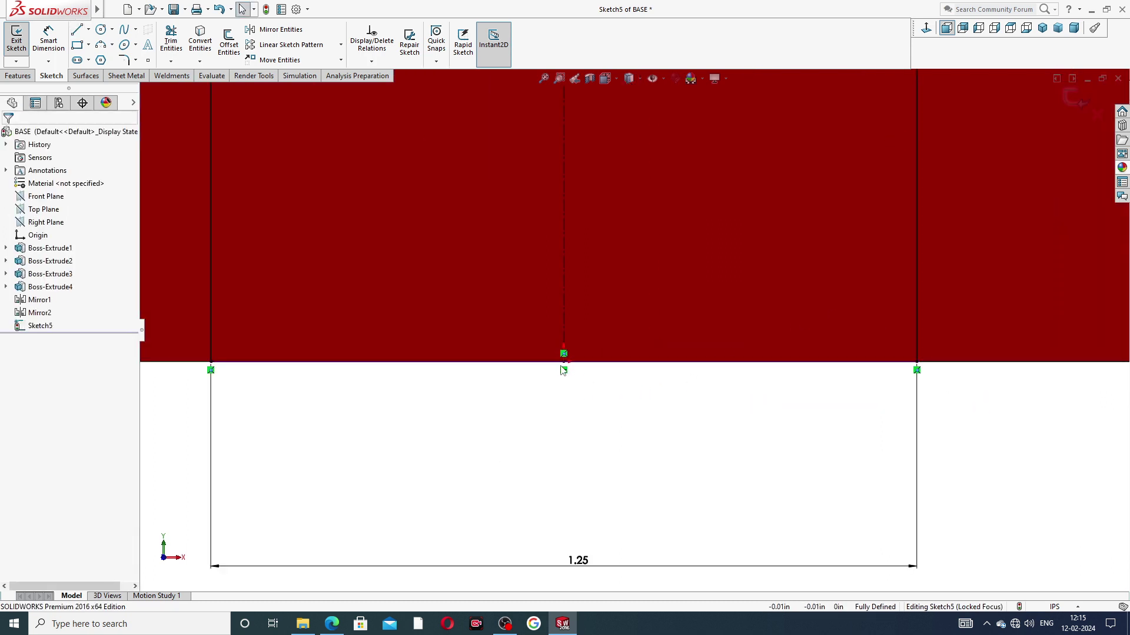
{"action": "scroll", "coordinate": [697, 256], "scroll_direction": "up", "scroll_amount": 5}
{"action": "scroll", "coordinate": [699, 259], "scroll_direction": "up", "scroll_amount": 2}
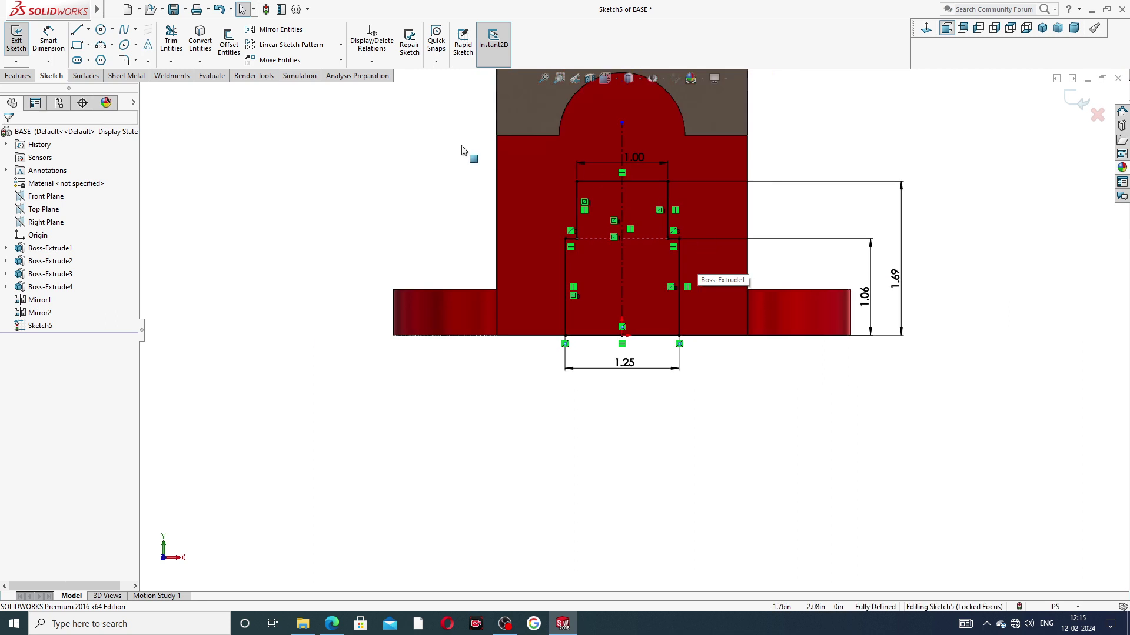
Extrude-cut both halves of the stepped slot profile Through All along the length of the base
{"action": "left_click", "coordinate": [18, 76]}
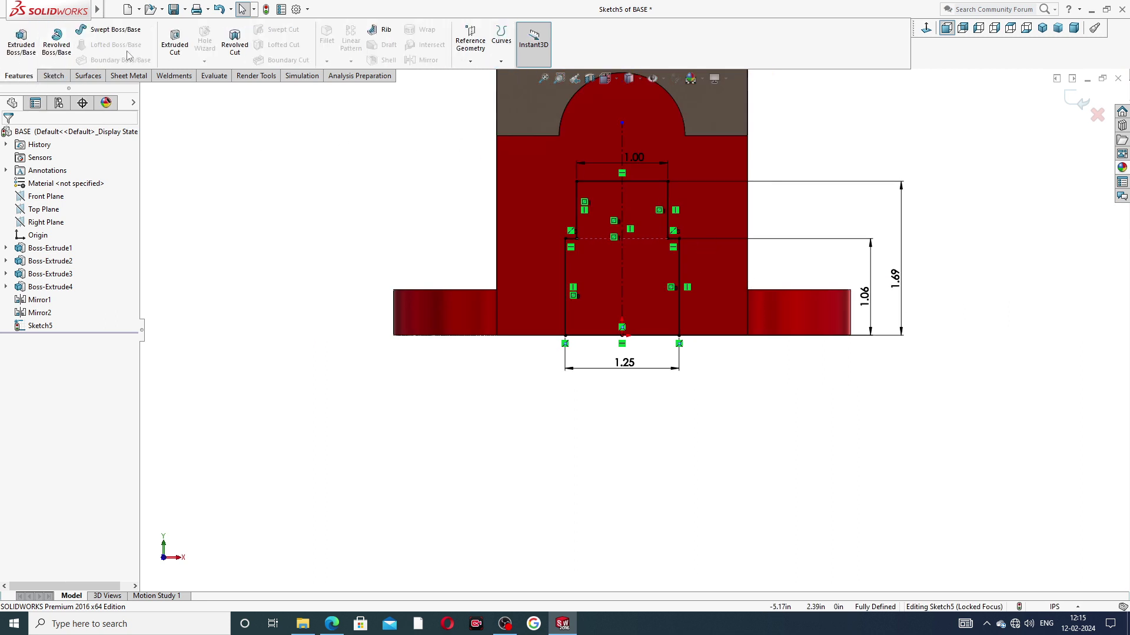
{"action": "left_click", "coordinate": [175, 41]}
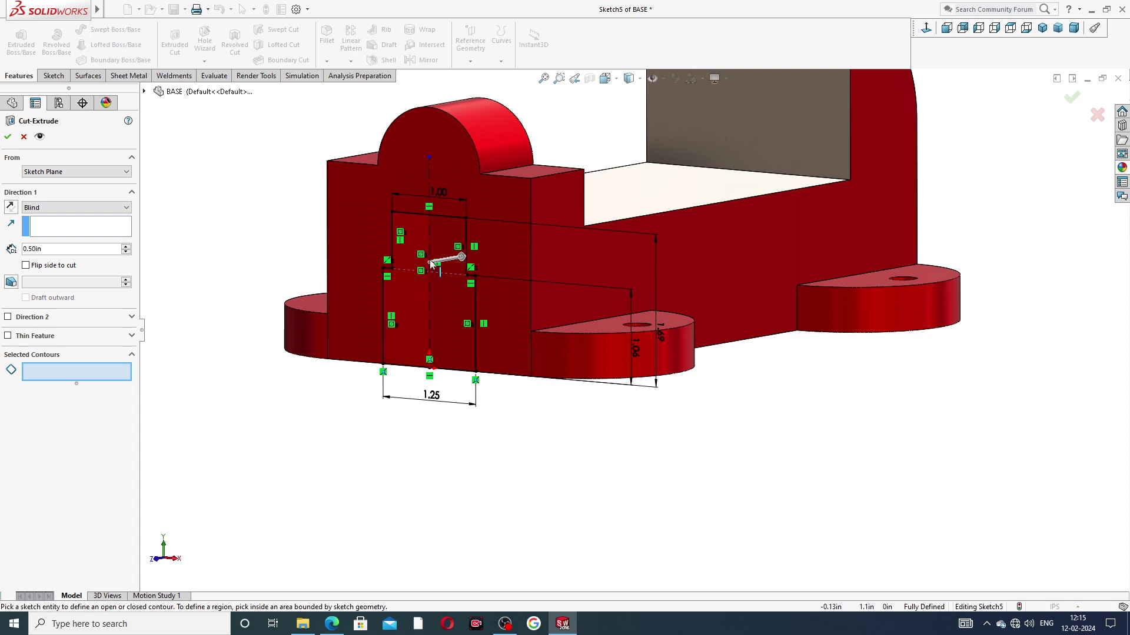
{"action": "left_click", "coordinate": [419, 239]}
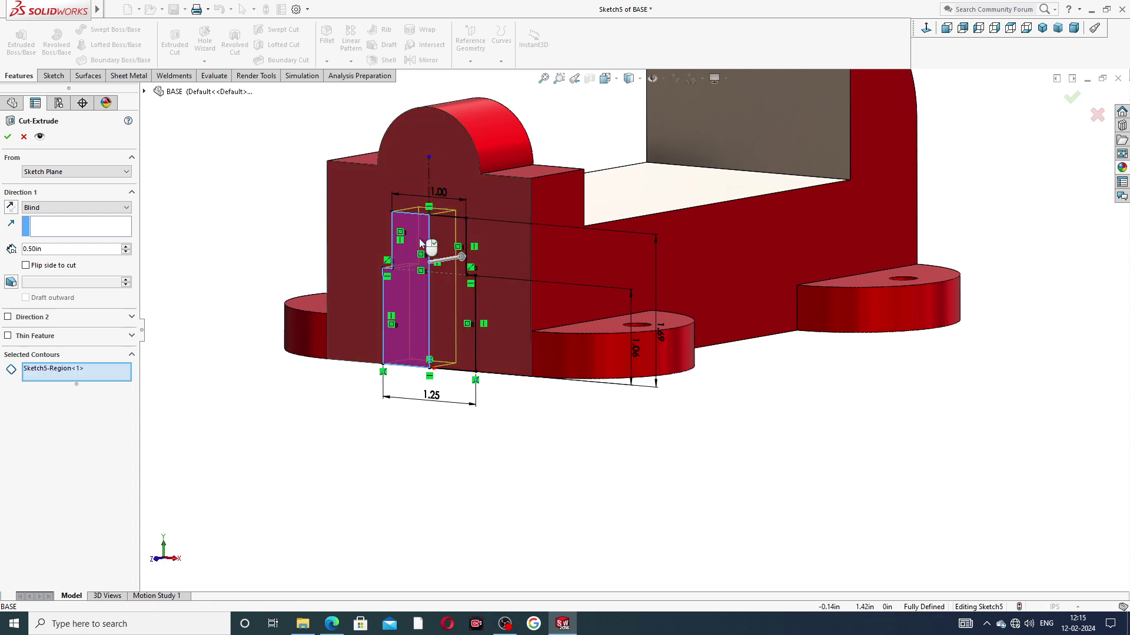
{"action": "mouse_move", "coordinate": [460, 270]}
{"action": "middle_mouse_down"}
{"action": "mouse_move", "coordinate": [530, 298]}
{"action": "mouse_move", "coordinate": [538, 312]}
{"action": "mouse_move", "coordinate": [464, 273]}
{"action": "middle_mouse_up"}
{"action": "left_click", "coordinate": [464, 273]}
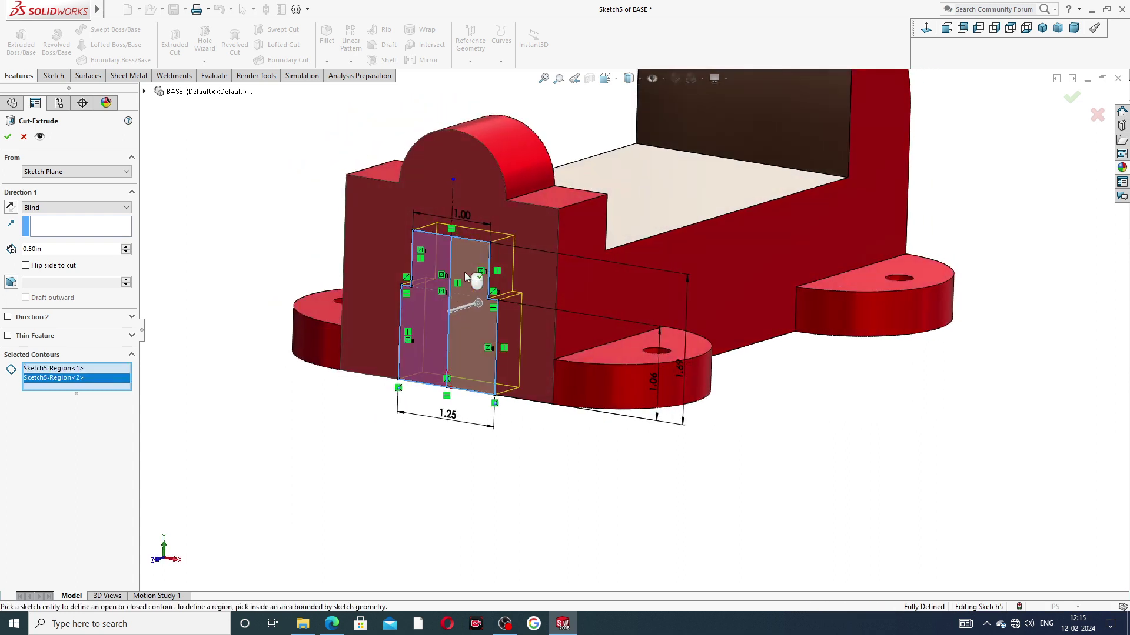
{"action": "mouse_move", "coordinate": [561, 303]}
{"action": "middle_mouse_down"}
{"action": "mouse_move", "coordinate": [569, 283]}
{"action": "mouse_move", "coordinate": [565, 299]}
{"action": "middle_mouse_up"}
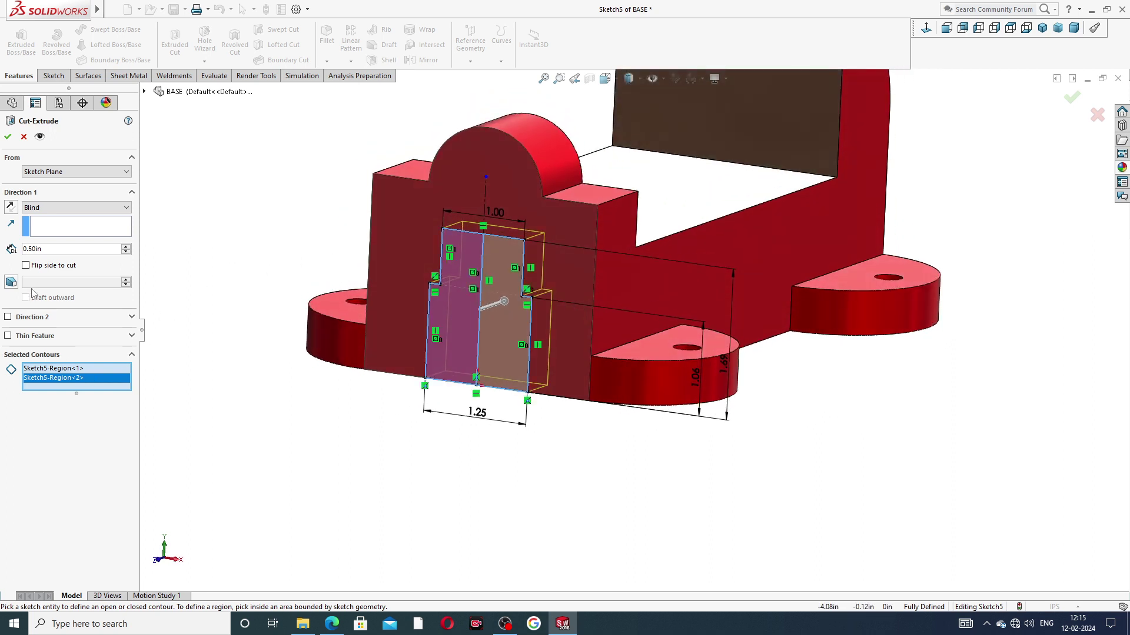
{"action": "left_click", "coordinate": [46, 213]}
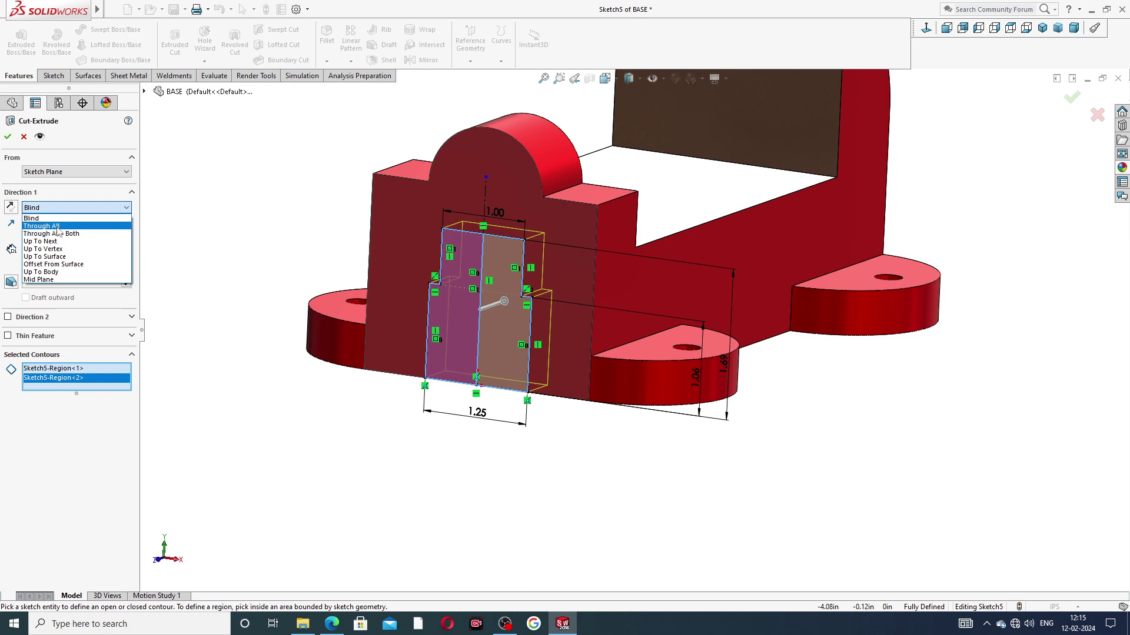
{"action": "left_click", "coordinate": [48, 223]}
{"action": "mouse_move", "coordinate": [366, 291]}
{"action": "middle_mouse_down"}
{"action": "mouse_move", "coordinate": [324, 270]}
{"action": "mouse_move", "coordinate": [303, 311]}
{"action": "middle_mouse_up"}
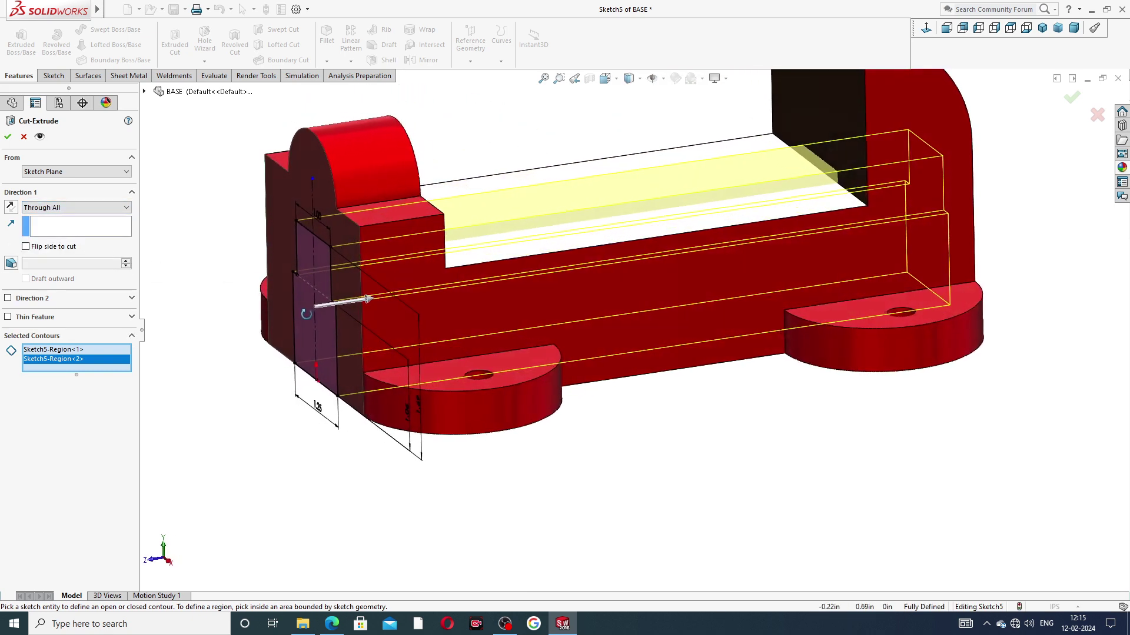
{"action": "left_click", "coordinate": [8, 136]}
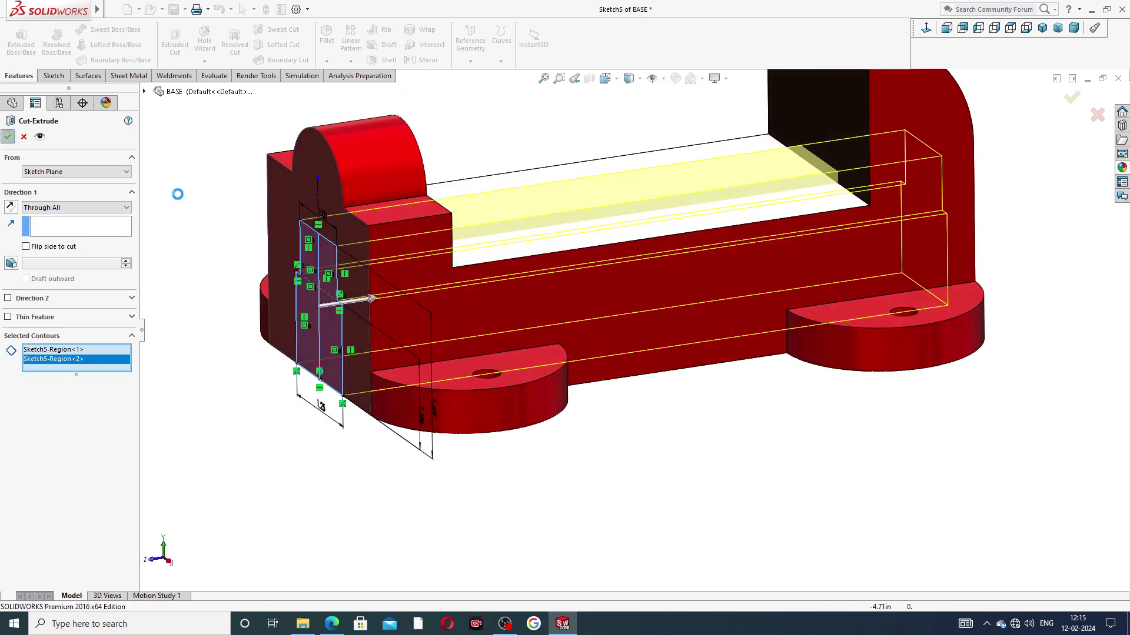
Inspect the stepped slot from above and from the front, and save the part
{"action": "middle_click_drag", "start_coordinate": [344, 232], "coordinate": [391, 224]}
{"action": "scroll", "coordinate": [491, 122], "scroll_direction": "up", "scroll_amount": 5}
{"action": "middle_click_drag", "start_coordinate": [491, 119], "coordinate": [486, 239]}
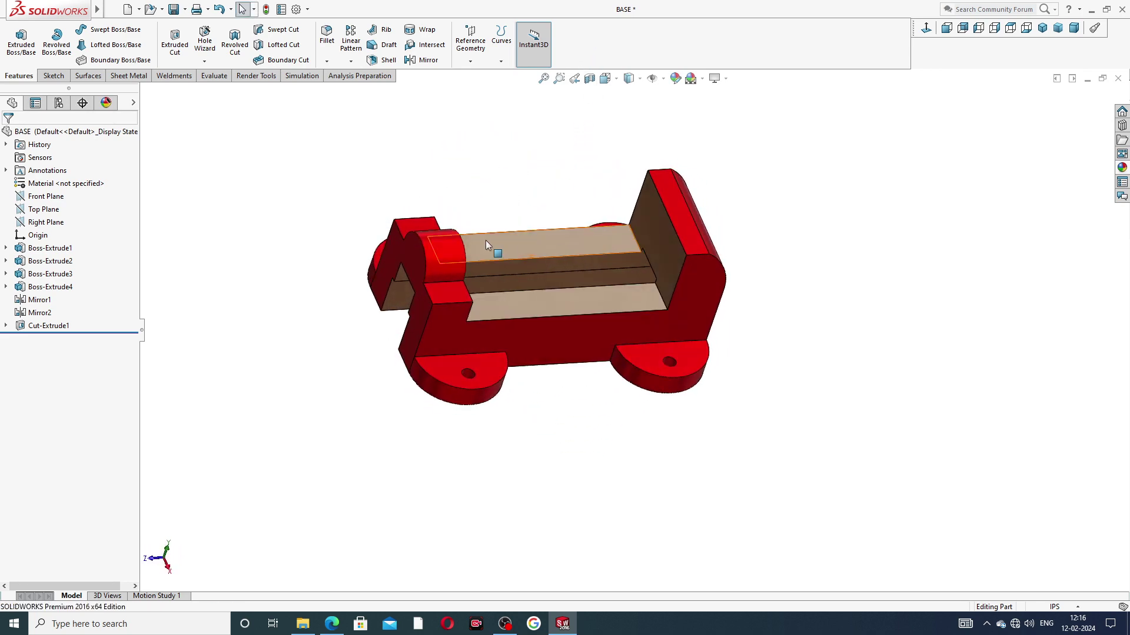
{"action": "scroll", "coordinate": [486, 239], "scroll_direction": "down", "scroll_amount": 5}
{"action": "middle_click_drag", "start_coordinate": [676, 320], "coordinate": [682, 222]}
{"action": "scroll", "coordinate": [685, 231], "scroll_direction": "up", "scroll_amount": 2}
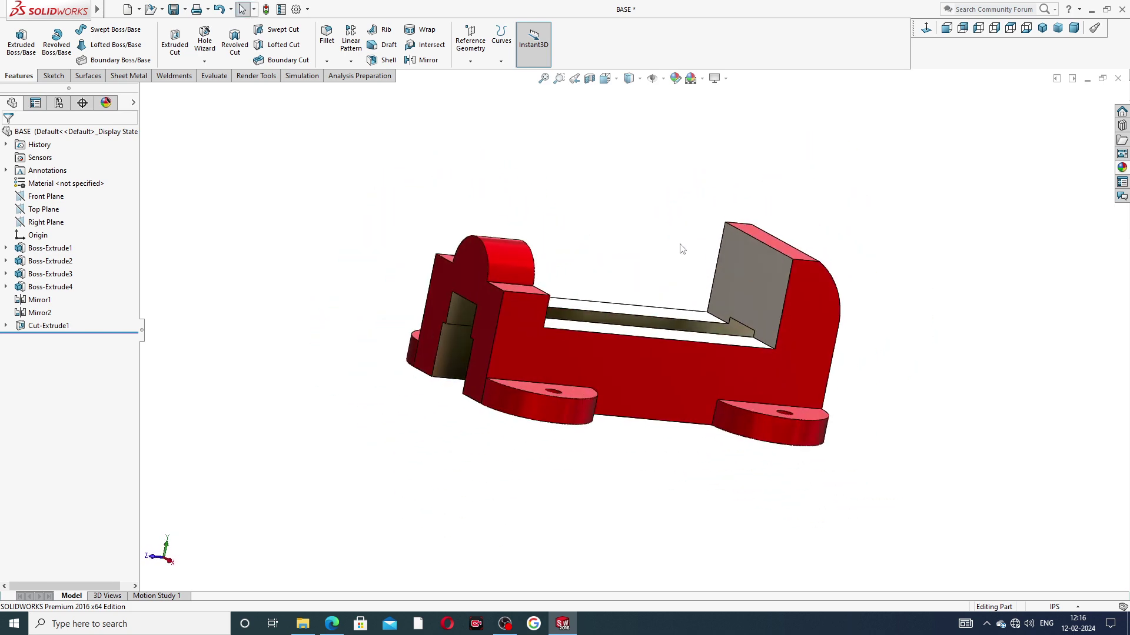
{"action": "key", "text": "ctrl+s"}
Configure a Hole Wizard straight tap for the tall jaw's inner face: ANSI Inch bottoming tapped hole, size 1/4-20, blind depth 0.63 in
{"action": "middle_click_drag", "start_coordinate": [678, 245], "coordinate": [696, 280]}
{"action": "scroll", "coordinate": [699, 276], "scroll_direction": "down", "scroll_amount": 3}
{"action": "left_click", "coordinate": [678, 260]}
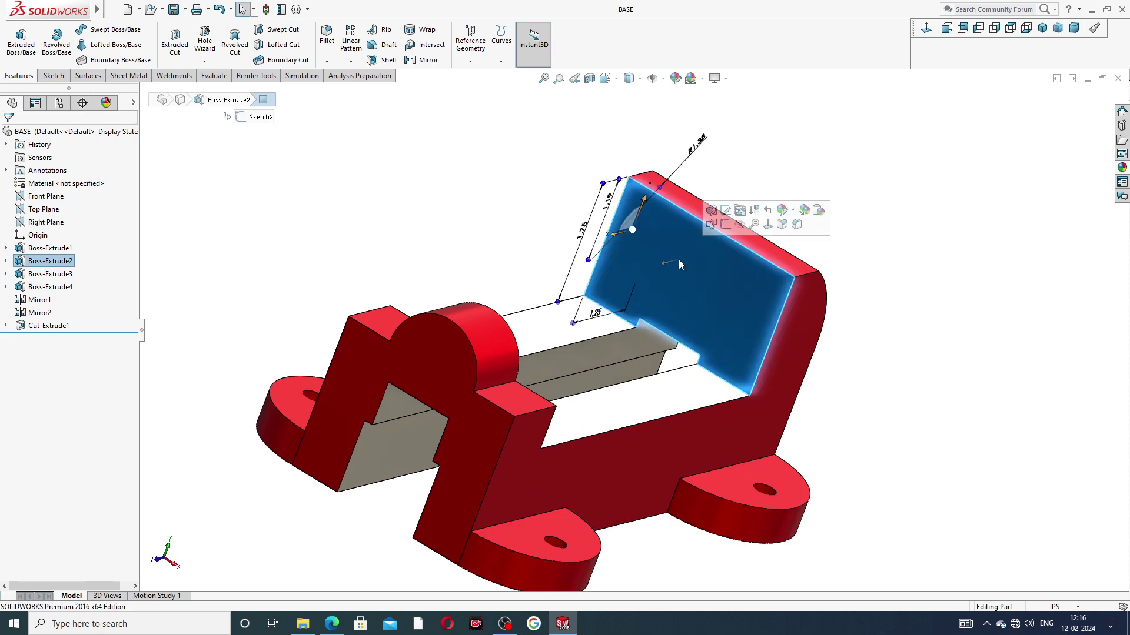
{"action": "left_click", "coordinate": [926, 27]}
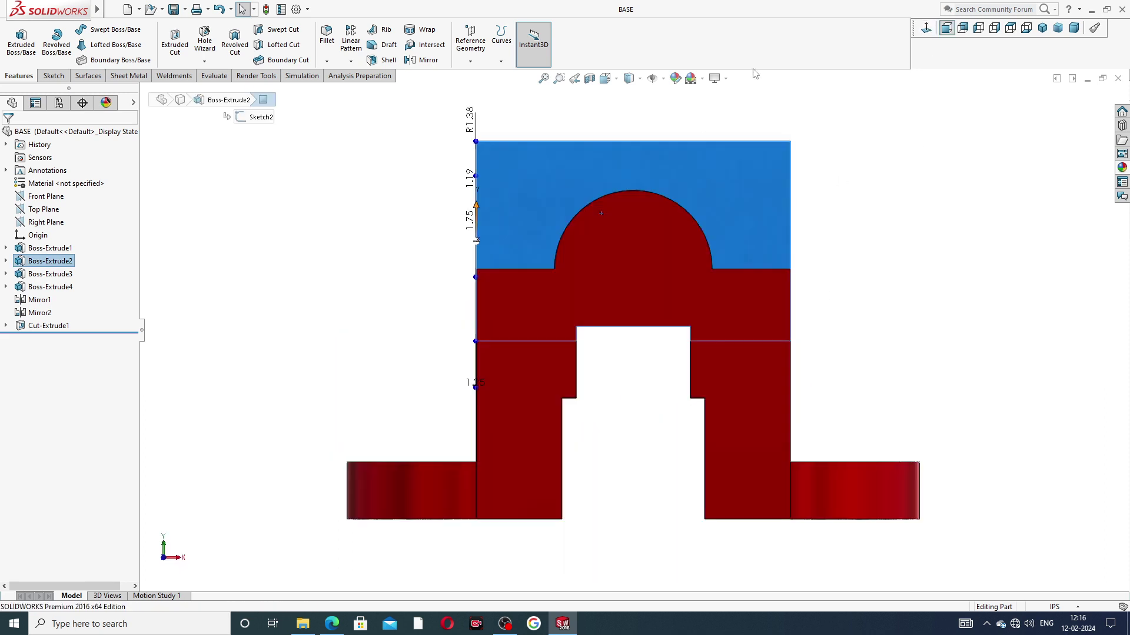
{"action": "left_click", "coordinate": [205, 40]}
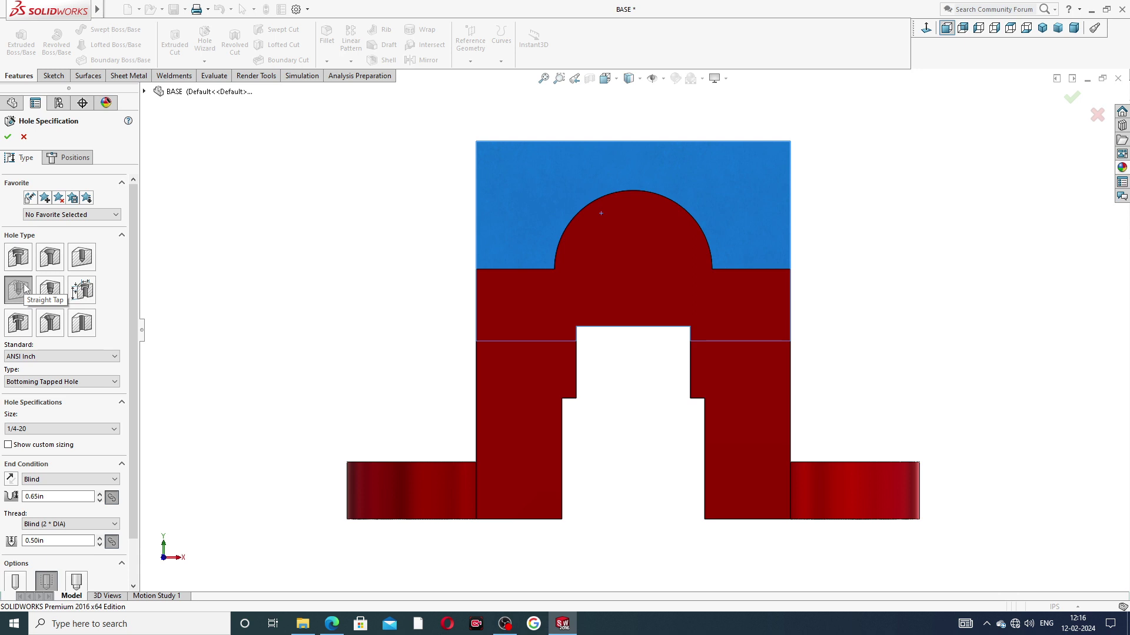
{"action": "scroll", "coordinate": [71, 331], "scroll_direction": "down", "scroll_amount": 2}
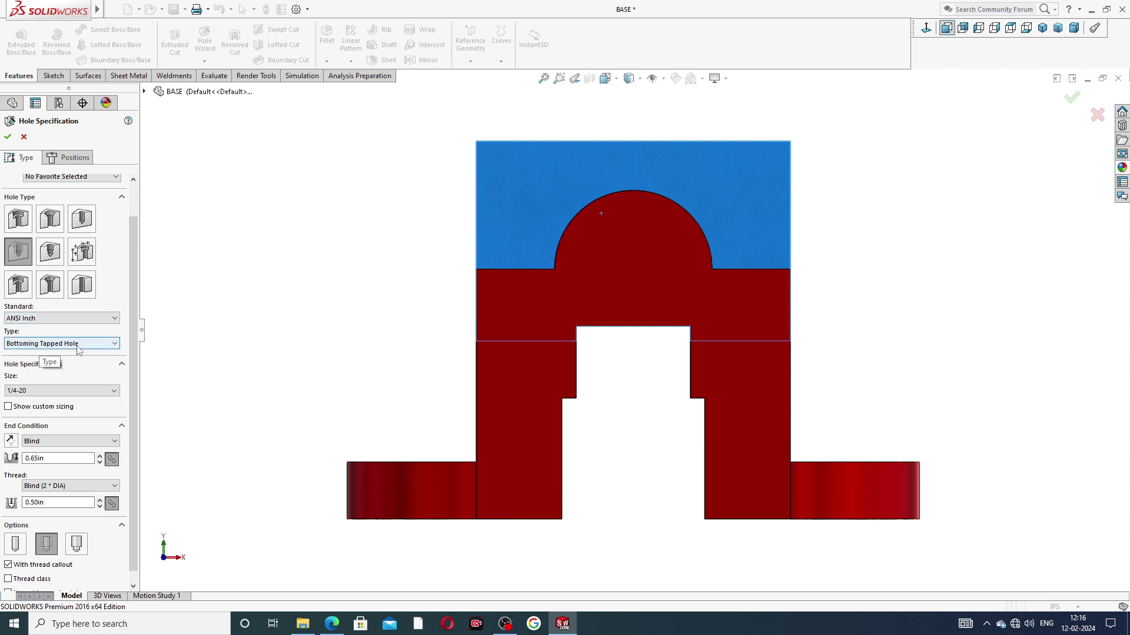
{"action": "scroll", "coordinate": [45, 360], "scroll_direction": "down", "scroll_amount": 1}
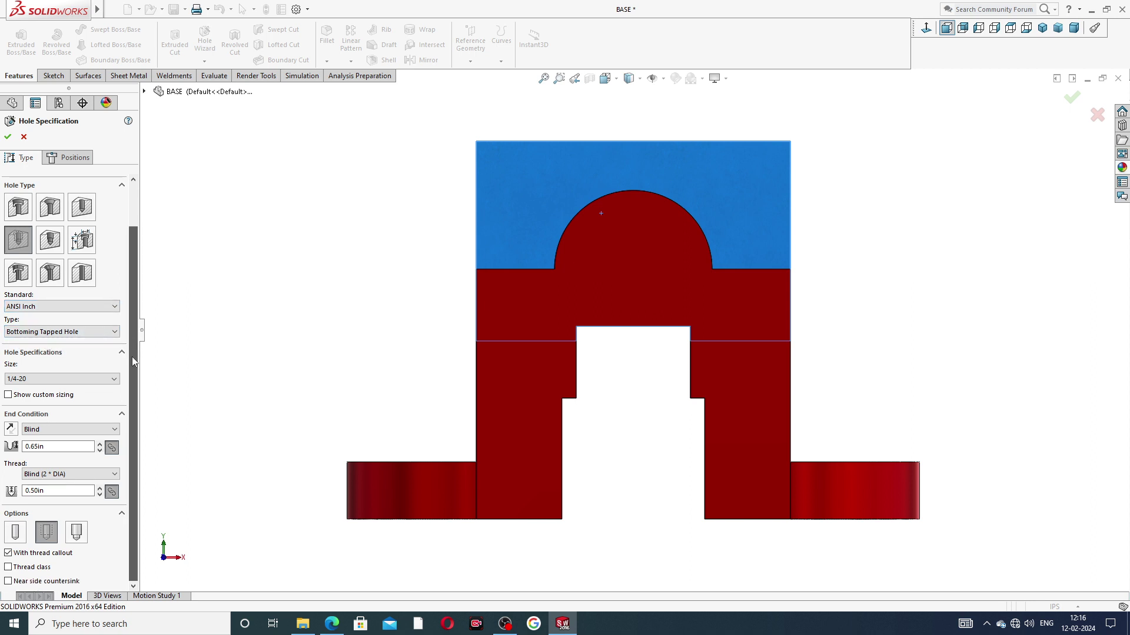
{"action": "left_click", "coordinate": [42, 380]}
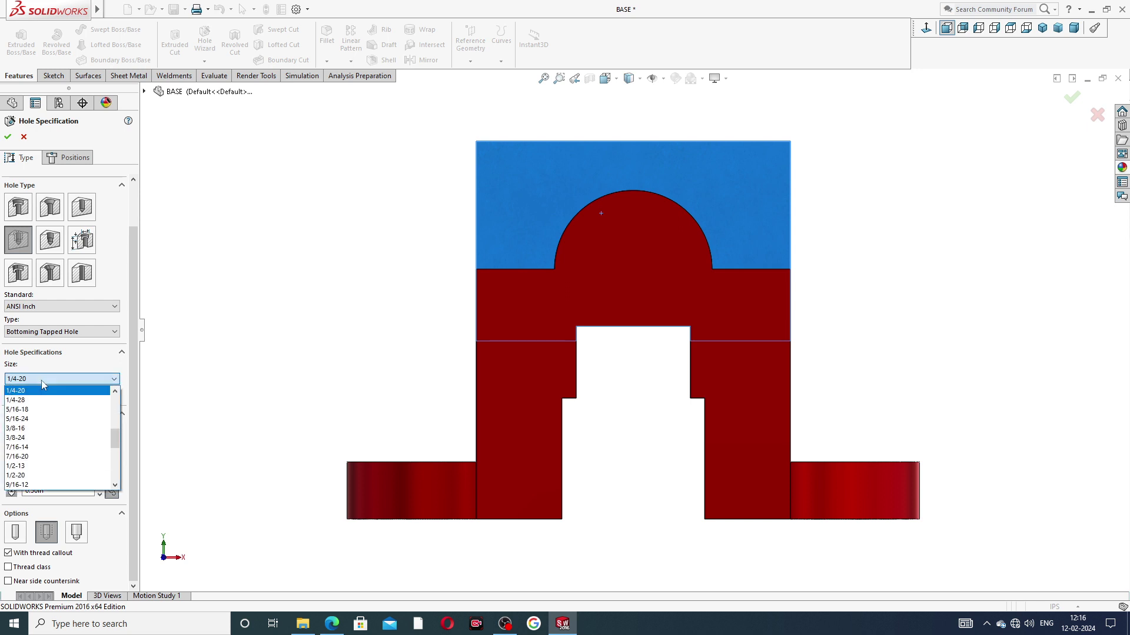
{"action": "left_click", "coordinate": [42, 382]}
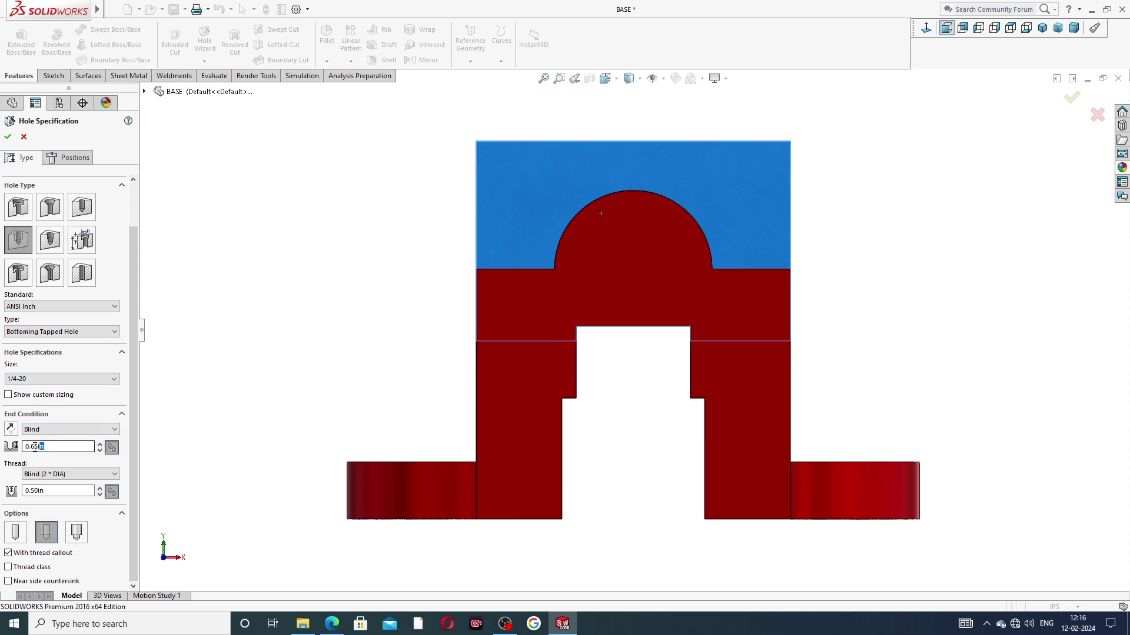
{"action": "left_click_drag", "start_coordinate": [44, 446], "coordinate": [2, 452]}
{"action": "type", "text": ".63"}
{"action": "key", "text": "Return"}
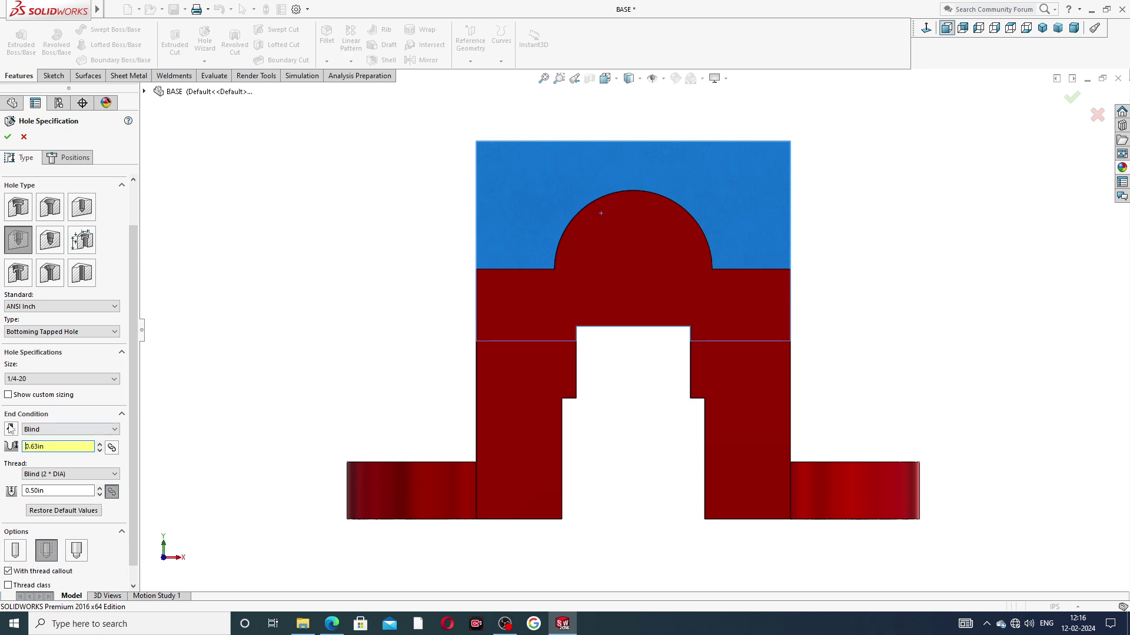
{"action": "scroll", "coordinate": [14, 440], "scroll_direction": "down", "scroll_amount": 1}
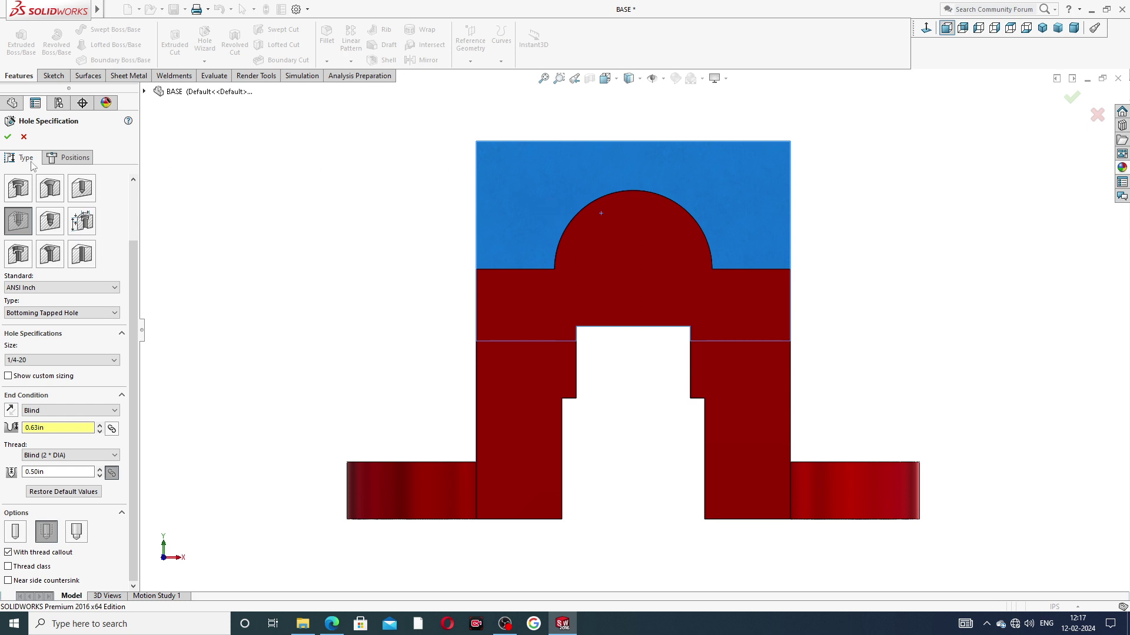
Place the tapped hole on the tall jaw's inner face, about 0.66 in left of and 2.68 in above the origin
{"action": "left_click", "coordinate": [70, 158]}
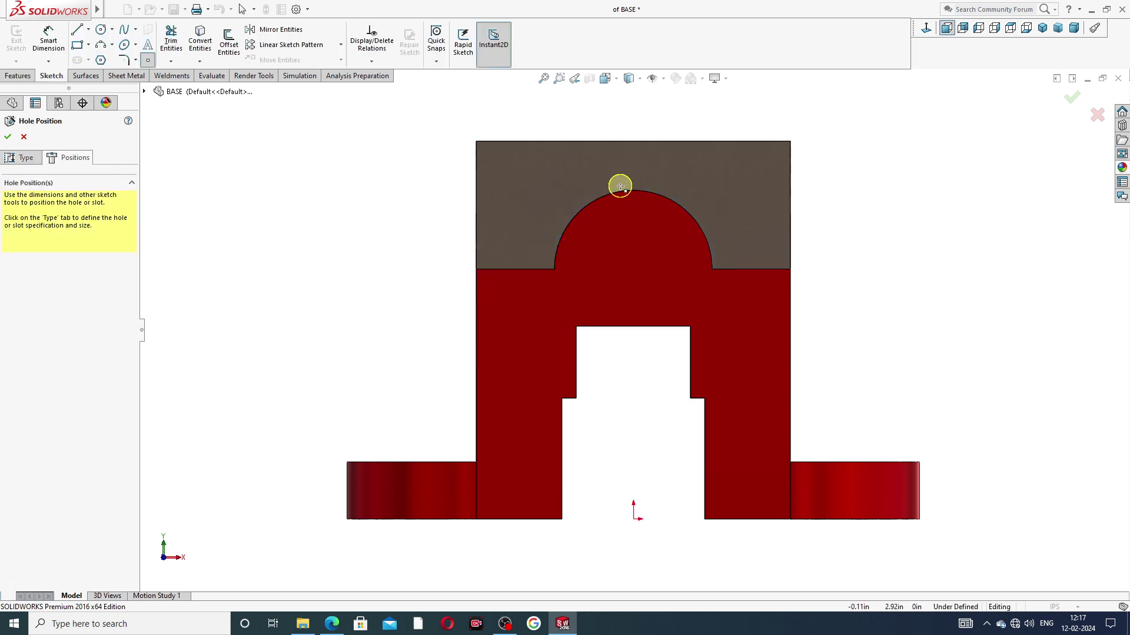
{"action": "middle_click_drag", "start_coordinate": [620, 186], "coordinate": [621, 207]}
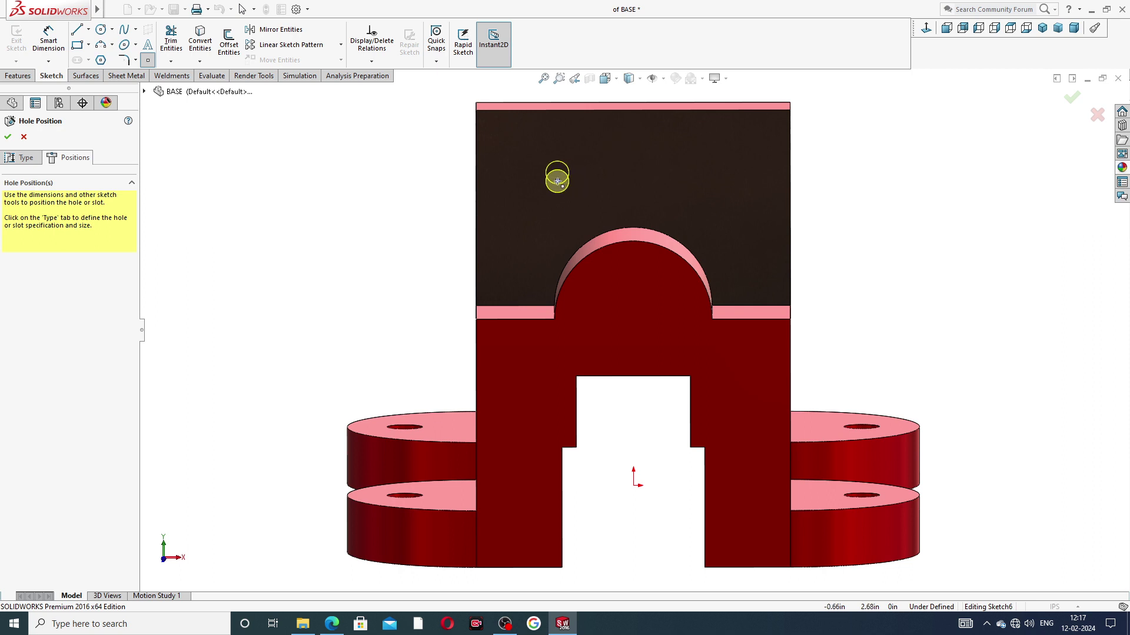
{"action": "left_click", "coordinate": [557, 181]}
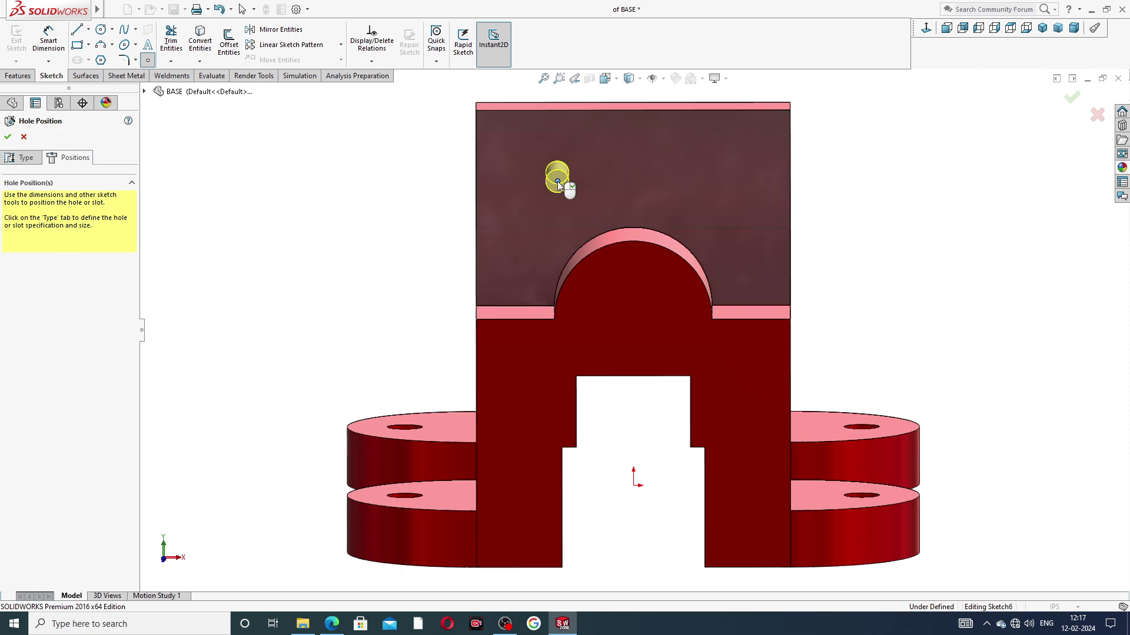
Sketch a vertical centerline from the origin up the tall jaw's inner face, about 3.05 in long
{"action": "left_click", "coordinate": [85, 76]}
{"action": "left_click", "coordinate": [51, 76]}
{"action": "left_click", "coordinate": [89, 30]}
{"action": "left_click", "coordinate": [102, 51]}
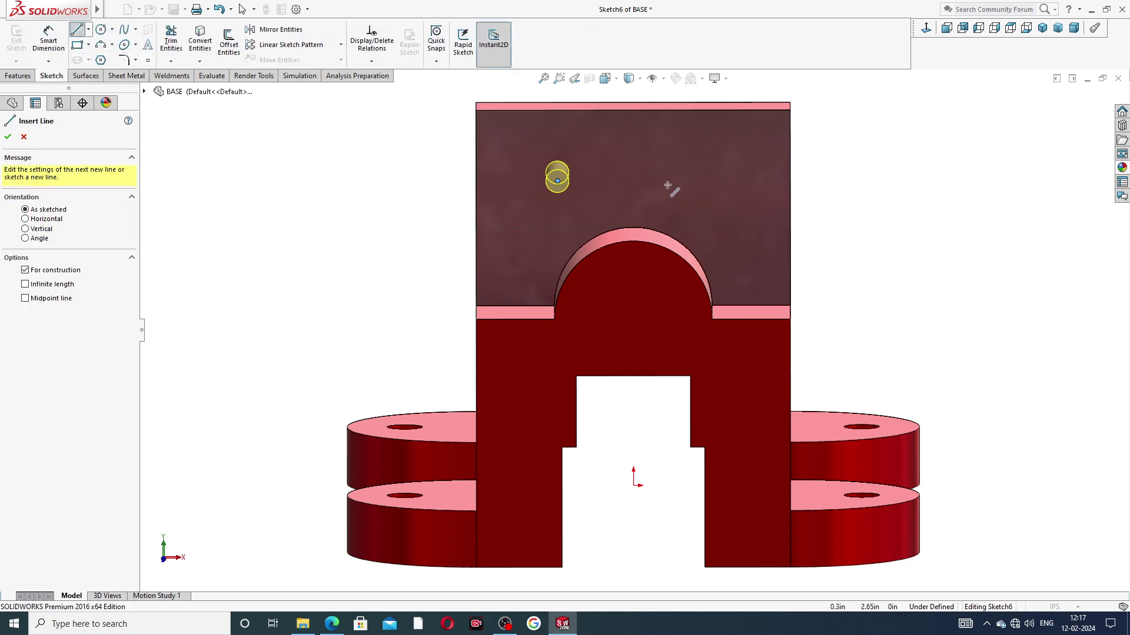
{"action": "left_click", "coordinate": [632, 137]}
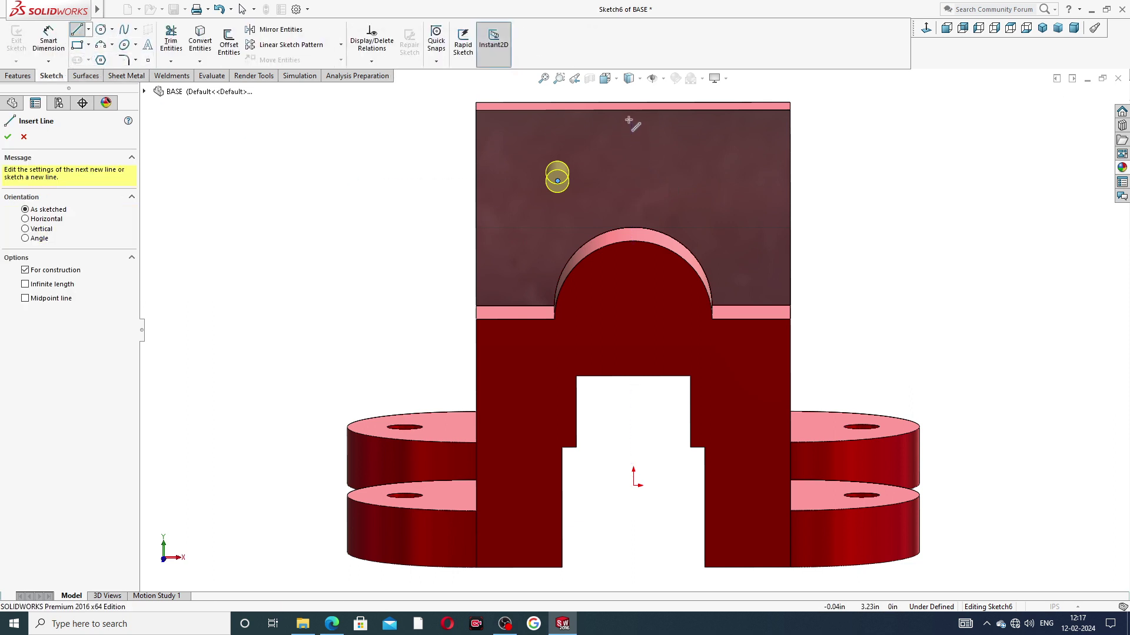
{"action": "left_click", "coordinate": [633, 485]}
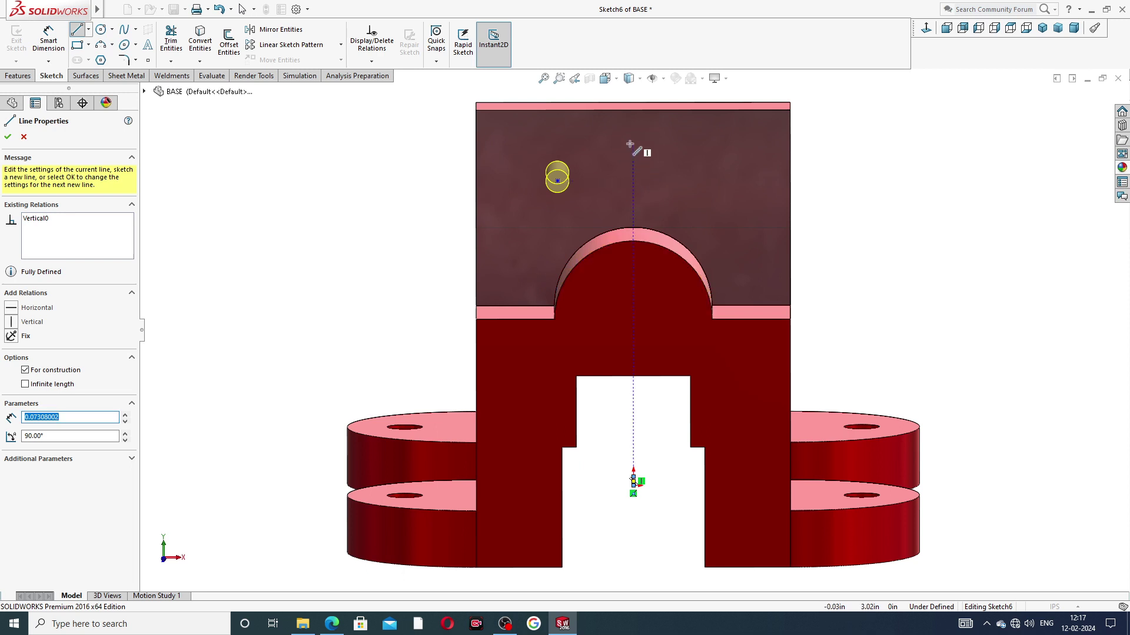
{"action": "left_click", "coordinate": [633, 143]}
{"action": "right_click", "coordinate": [816, 143]}
{"action": "left_click", "coordinate": [839, 158]}
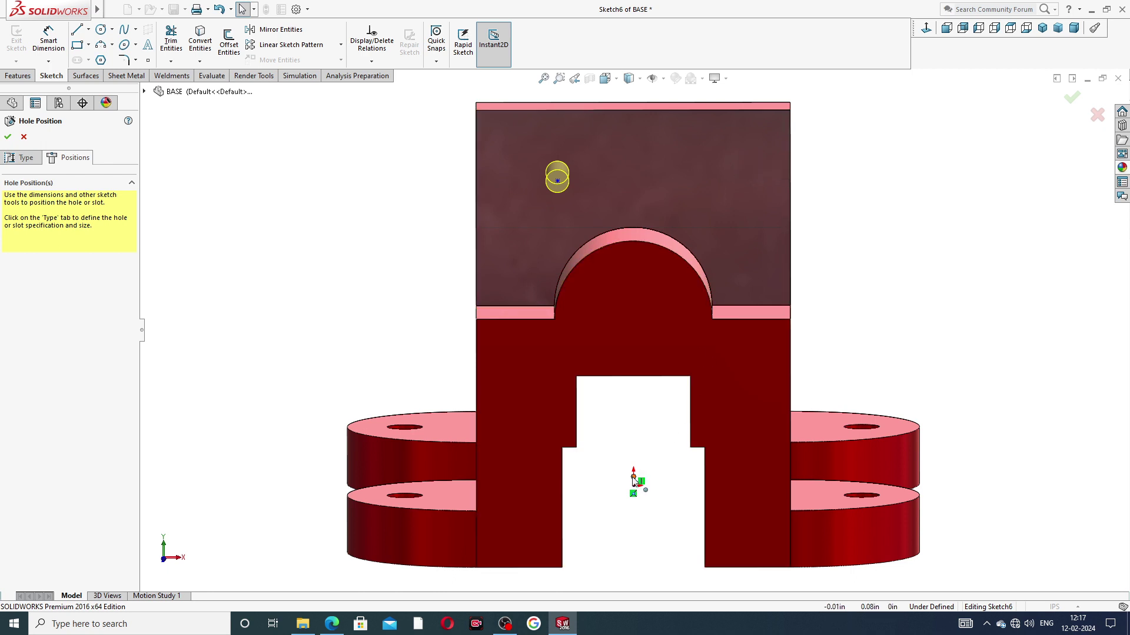
{"action": "left_click_drag", "start_coordinate": [633, 478], "coordinate": [634, 140]}
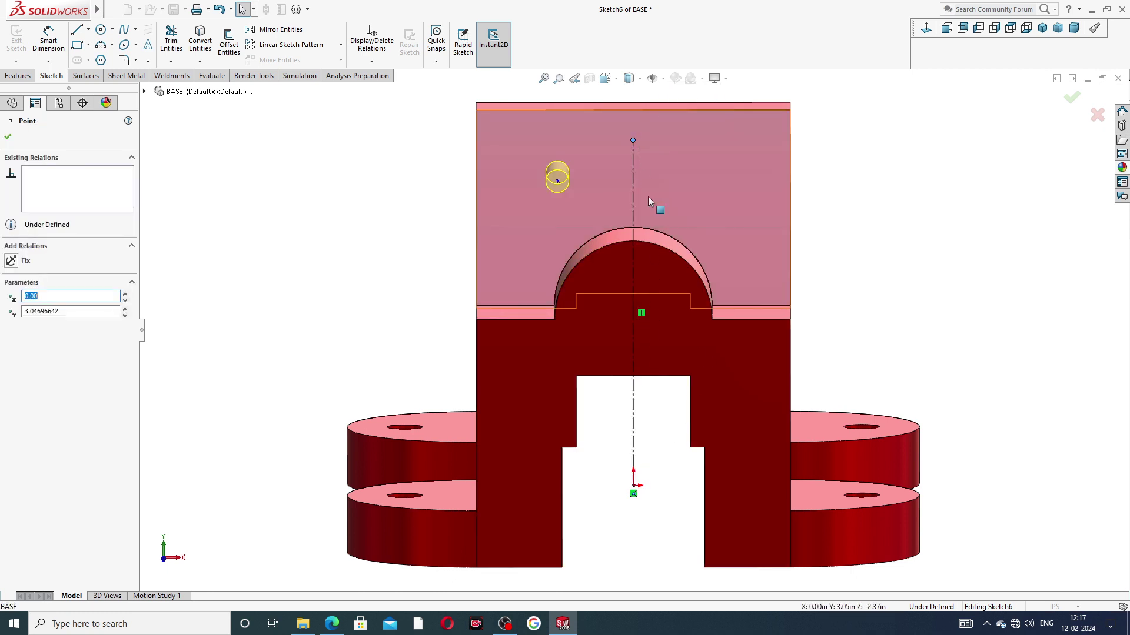
{"action": "left_click", "coordinate": [861, 238]}
{"action": "mouse_move", "coordinate": [861, 237]}
{"action": "middle_mouse_down"}
{"action": "mouse_move", "coordinate": [861, 209]}
{"action": "mouse_move", "coordinate": [864, 222]}
{"action": "mouse_move", "coordinate": [853, 219]}
{"action": "middle_mouse_up"}
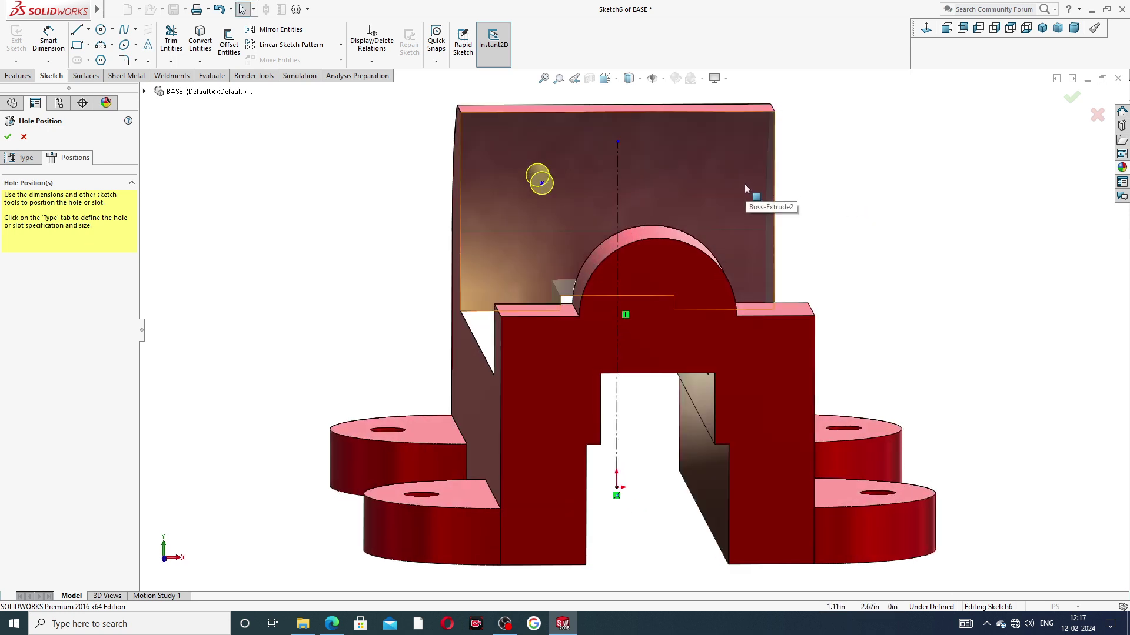
Dimension the tapped hole's horizontal distance from the vertical centerline and set it to 0.75 in
{"action": "scroll", "coordinate": [744, 184], "scroll_direction": "up", "scroll_amount": 1}
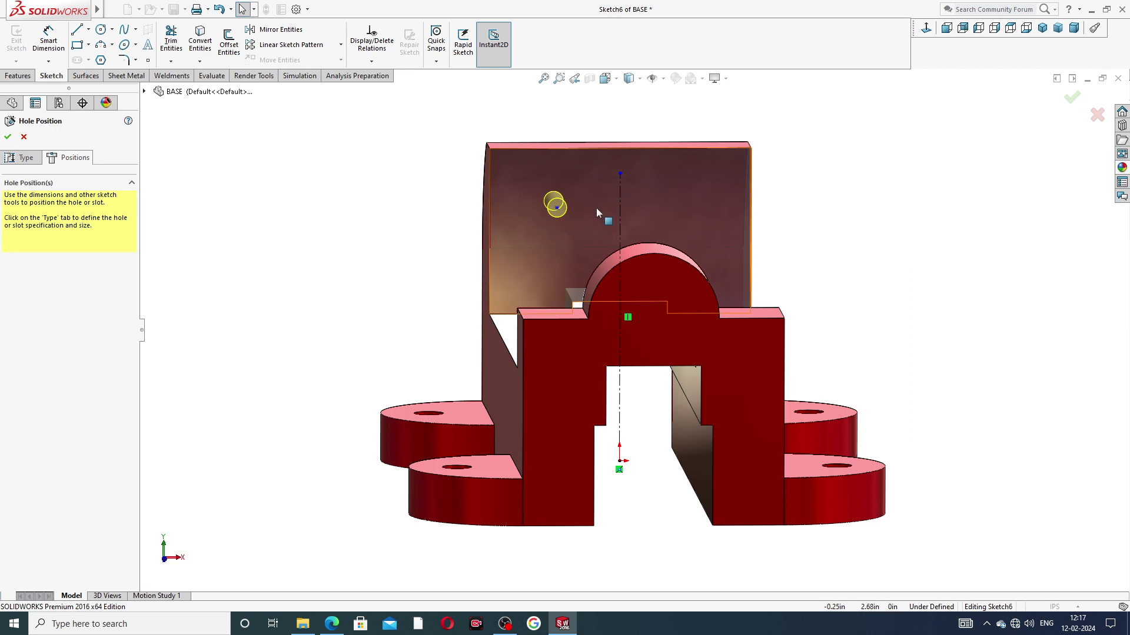
{"action": "scroll", "coordinate": [563, 159], "scroll_direction": "up", "scroll_amount": 3}
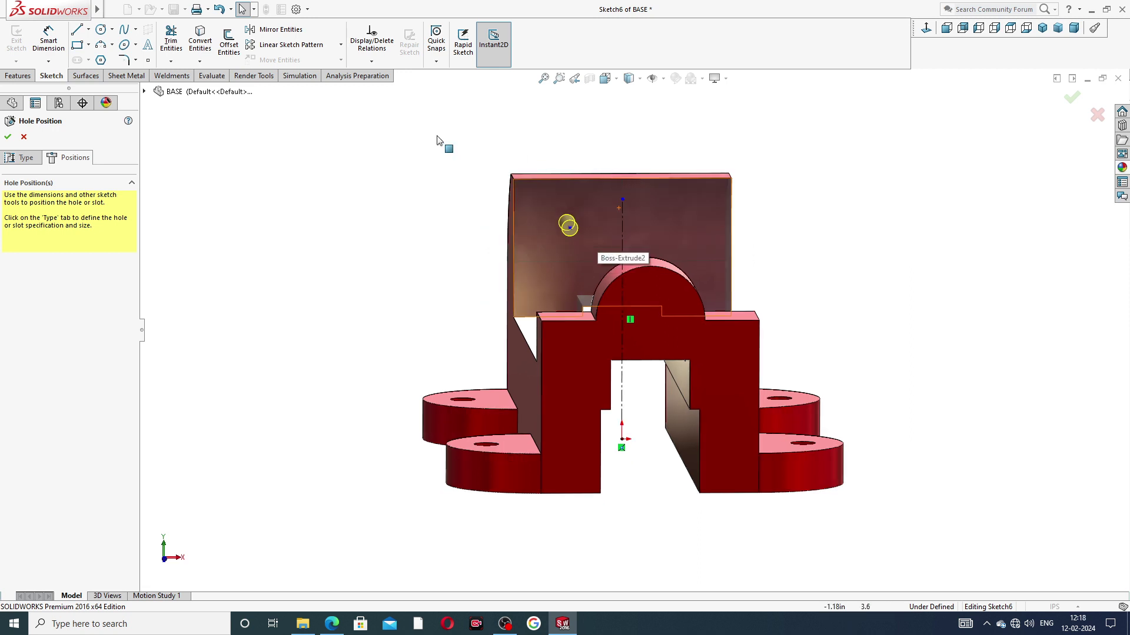
{"action": "left_click", "coordinate": [62, 48]}
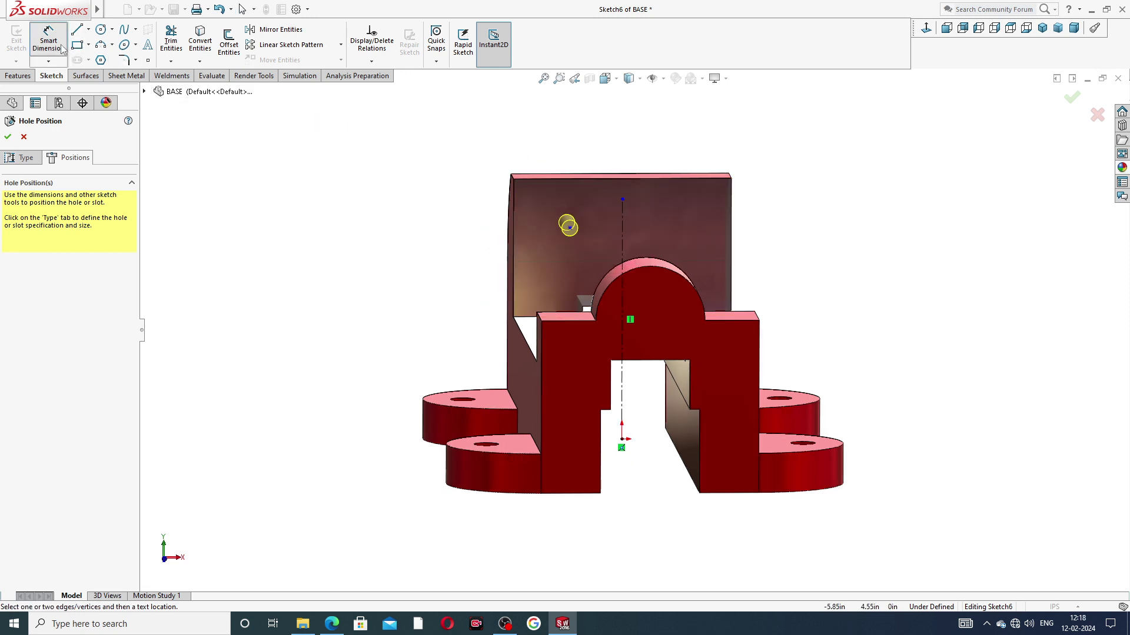
{"action": "left_click", "coordinate": [571, 228]}
{"action": "left_click", "coordinate": [623, 219]}
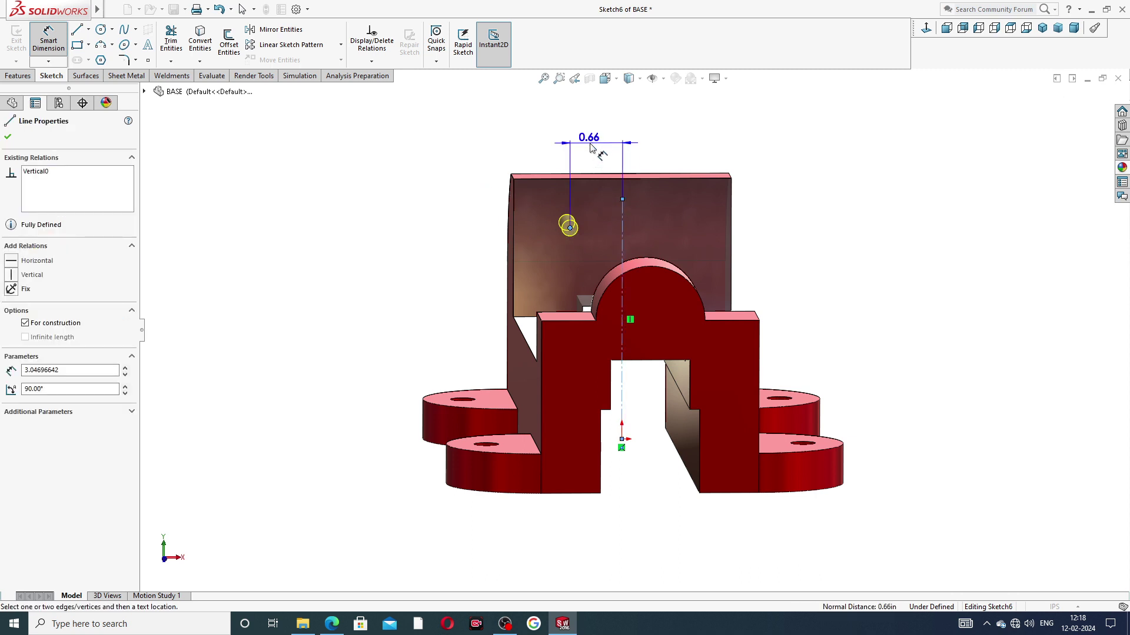
{"action": "left_click", "coordinate": [598, 152]}
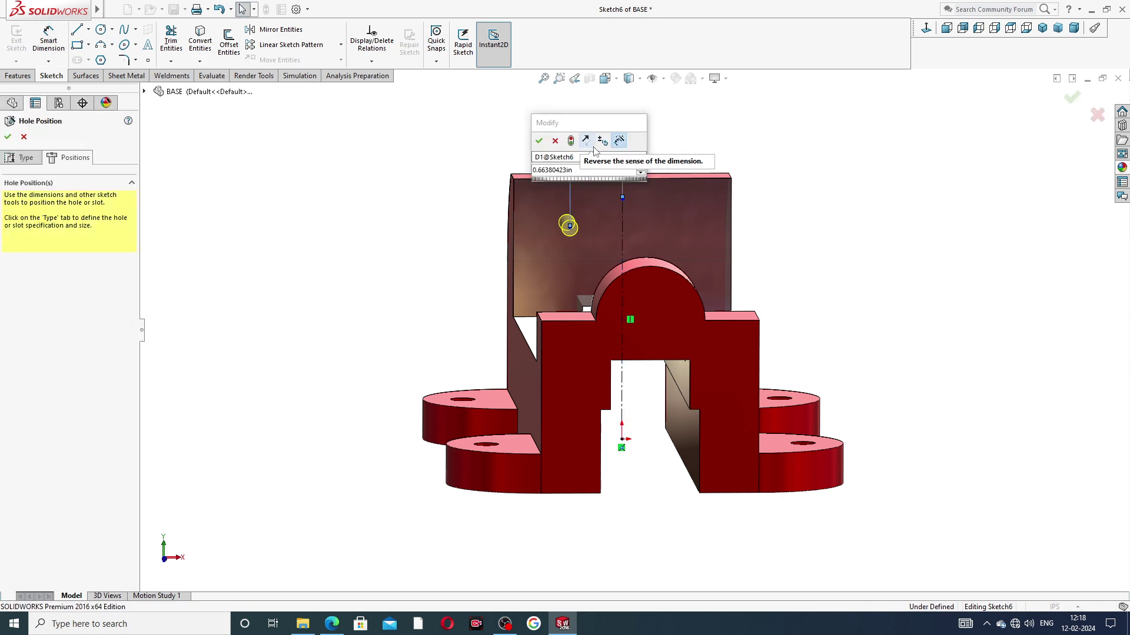
{"action": "key", "text": "Return"}
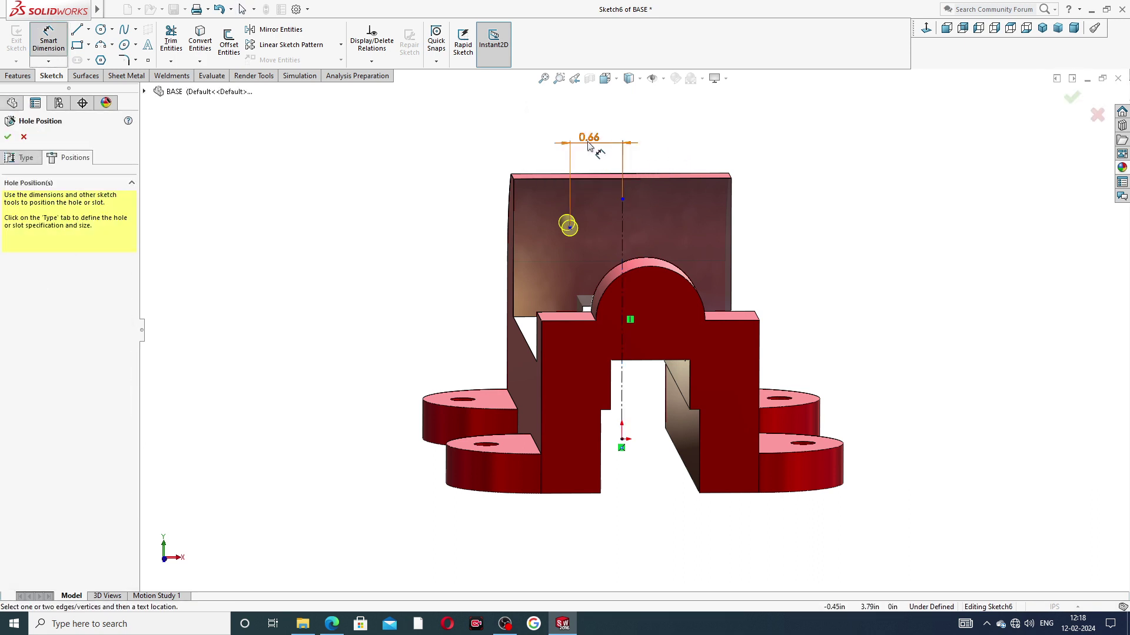
{"action": "double_click", "coordinate": [589, 138]}
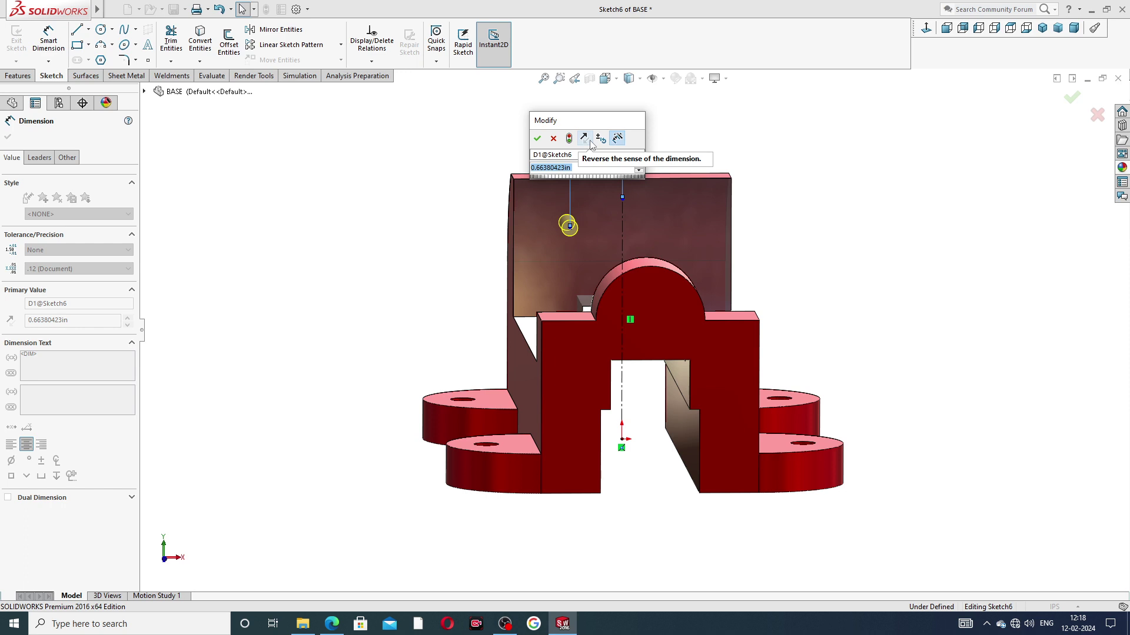
{"action": "type", "text": "."}
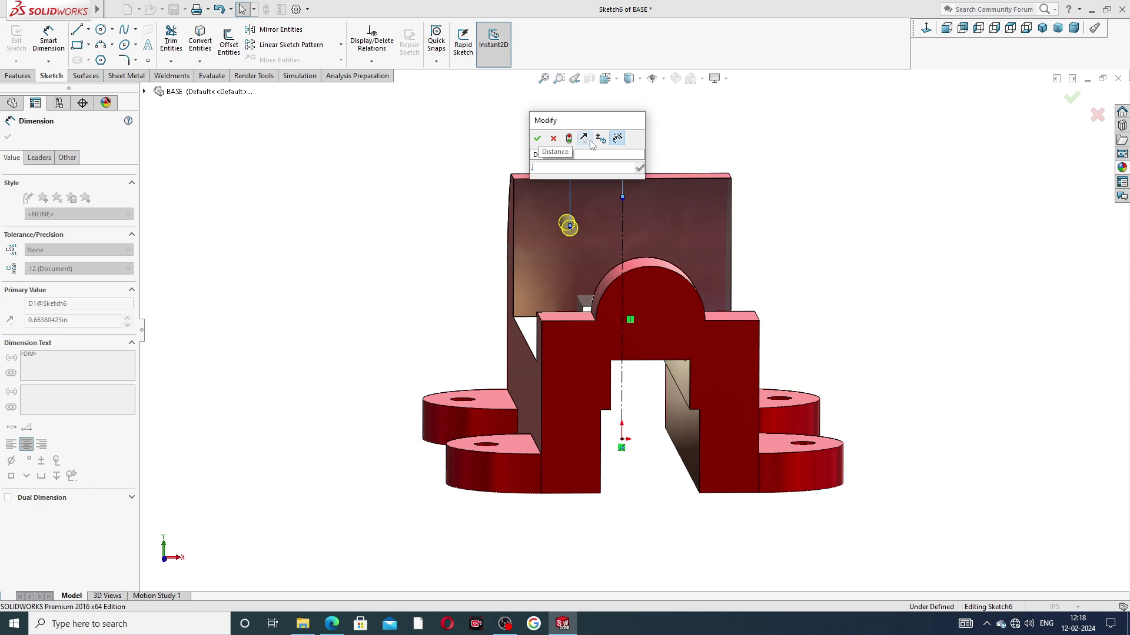
{"action": "type", "text": "75"}
{"action": "key", "text": "Return"}
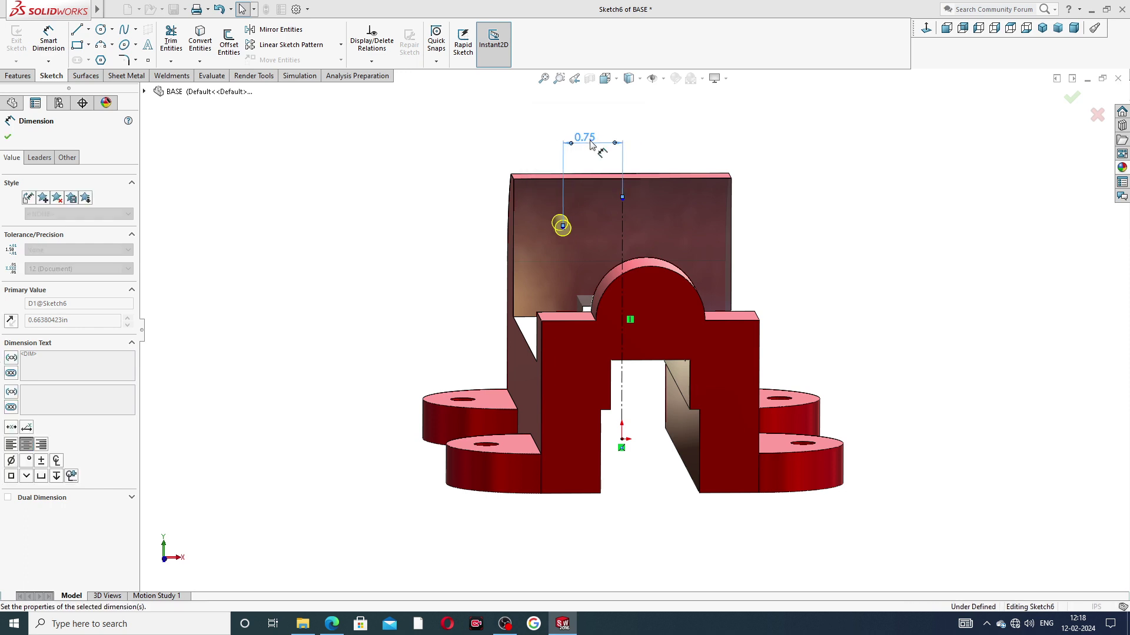
Dimension the tapped hole's height above the lower edge of the tall jaw's inner face as 1 in
{"action": "left_click", "coordinate": [563, 228]}
{"action": "middle_click_drag", "start_coordinate": [573, 261], "coordinate": [563, 292]}
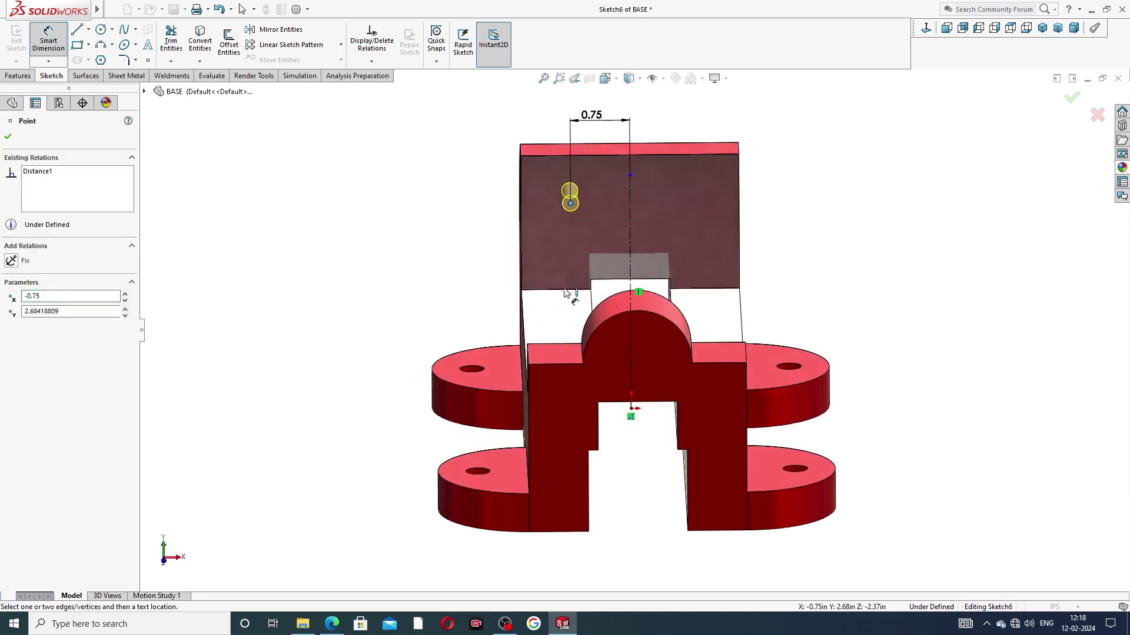
{"action": "left_click", "coordinate": [563, 291]}
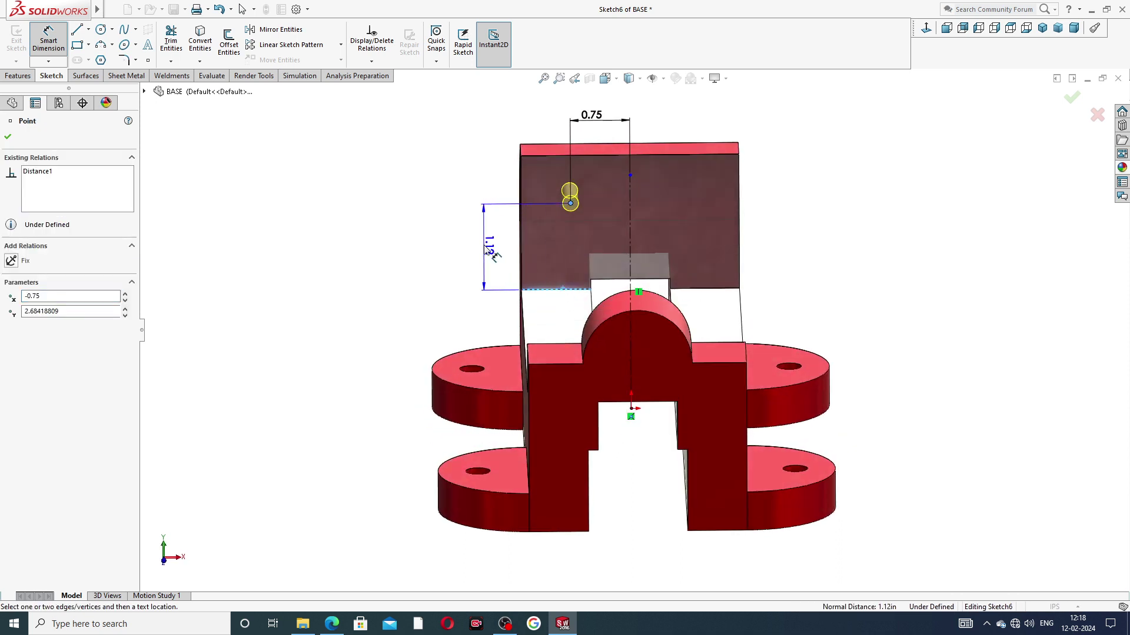
{"action": "left_click", "coordinate": [485, 249]}
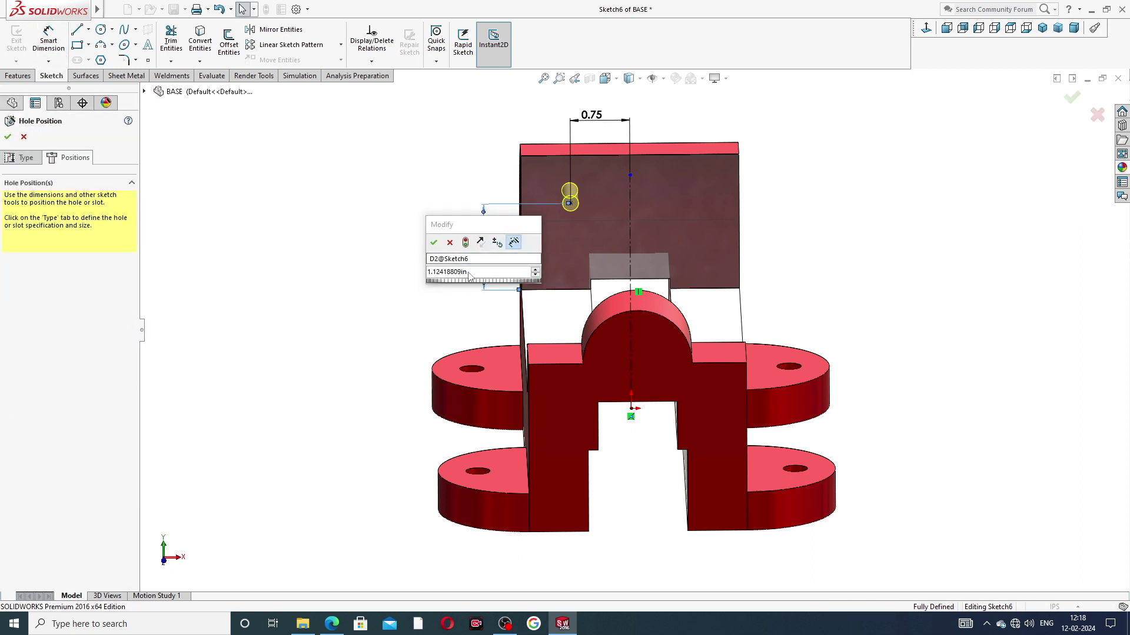
{"action": "type", "text": "1"}
{"action": "key", "text": "Return"}
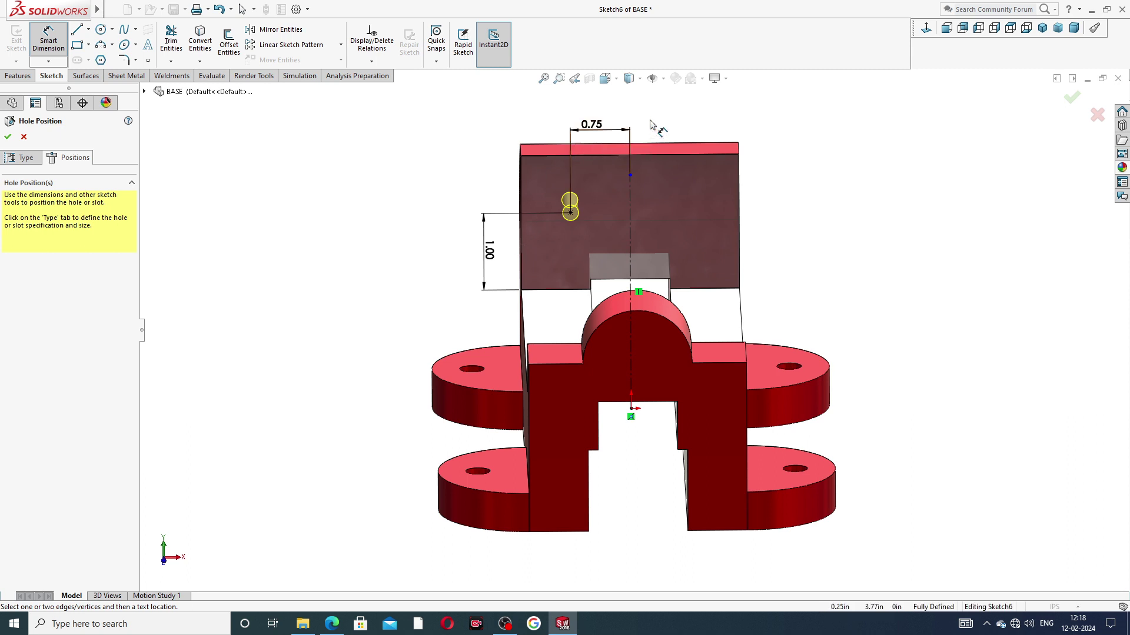
{"action": "right_click", "coordinate": [764, 141]}
{"action": "left_click", "coordinate": [798, 174]}
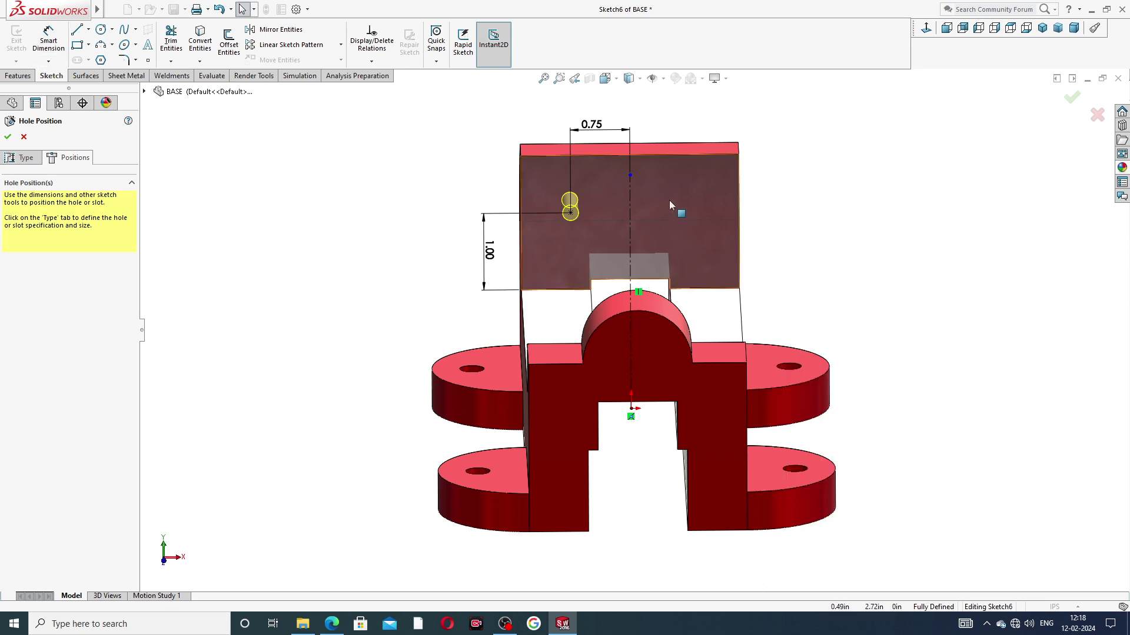
Mirror the hole's position point about the vertical centerline and finish the pair of tapped holes
{"action": "left_click", "coordinate": [277, 29]}
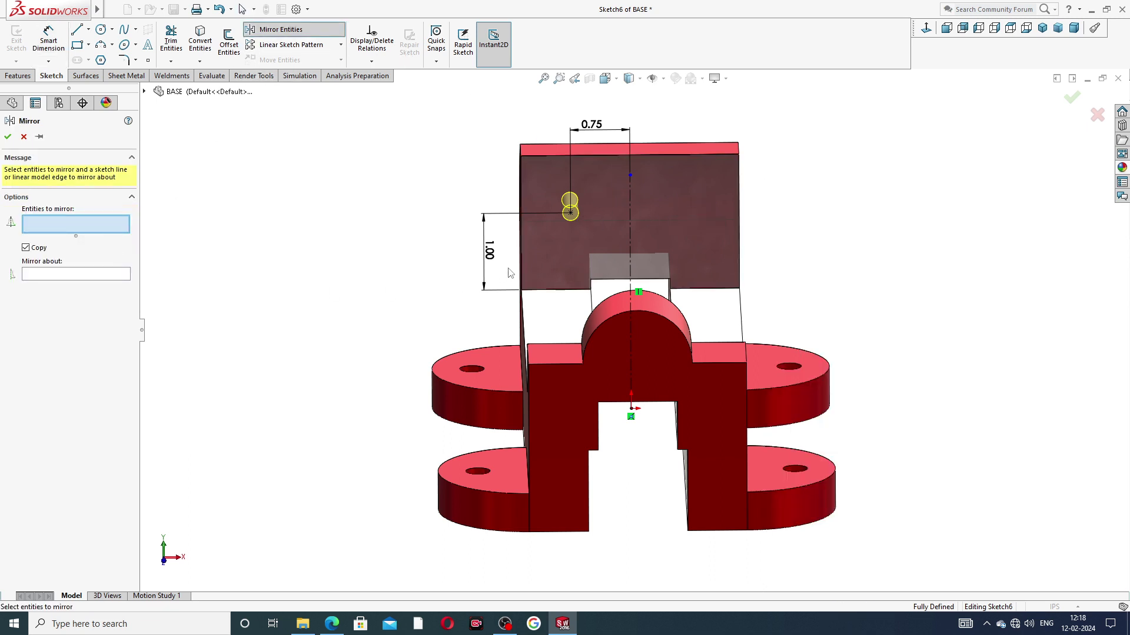
{"action": "left_click", "coordinate": [570, 213]}
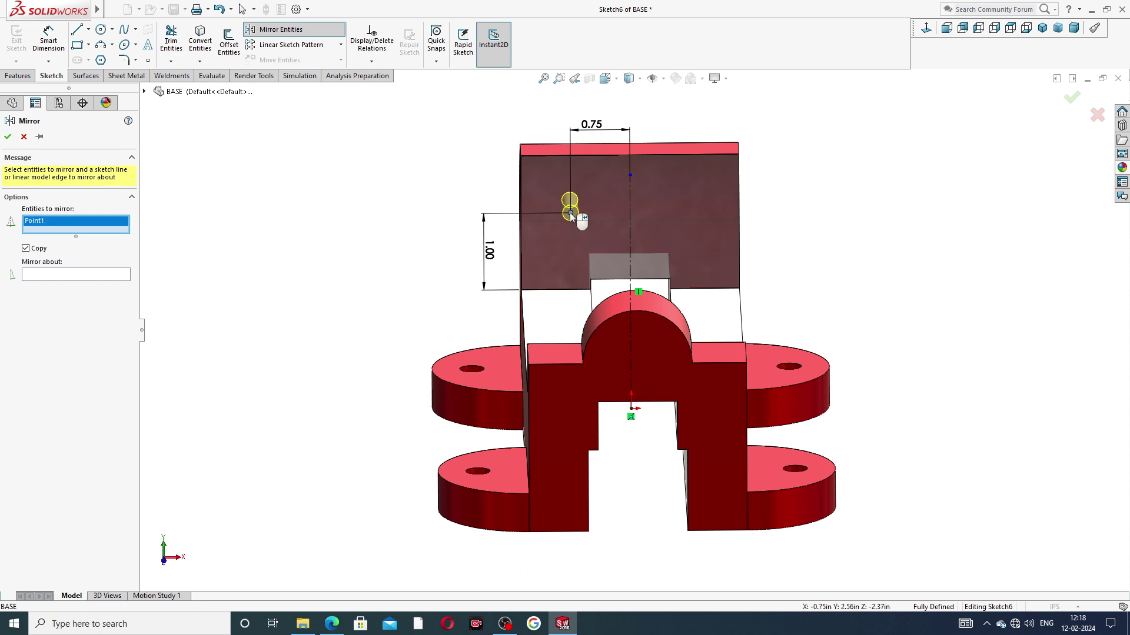
{"action": "left_click", "coordinate": [99, 276]}
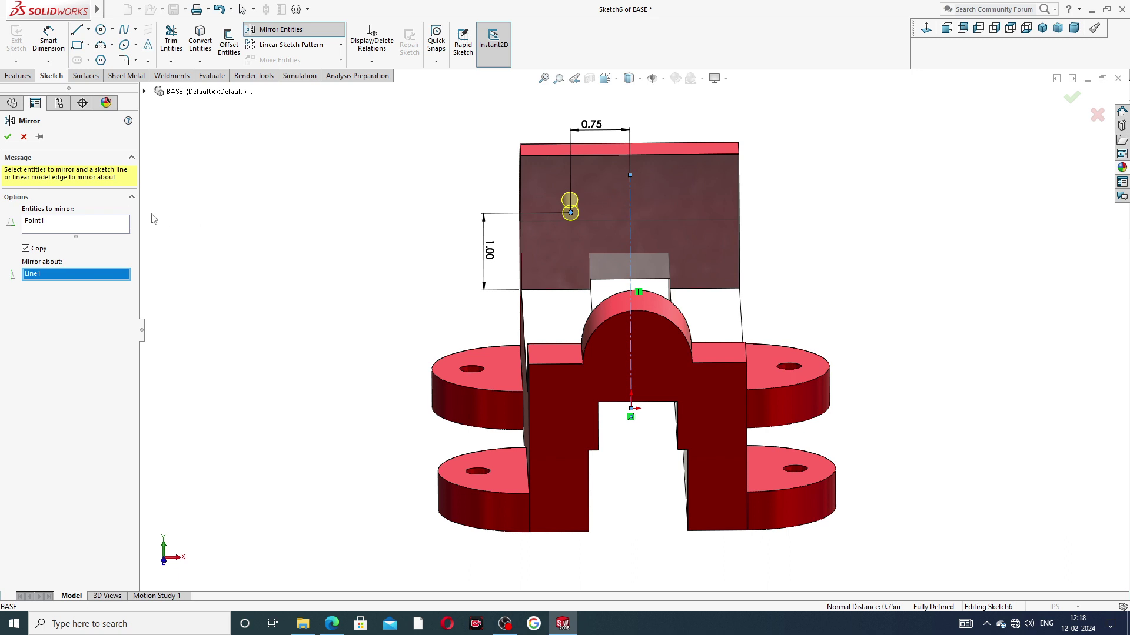
{"action": "left_click", "coordinate": [7, 136]}
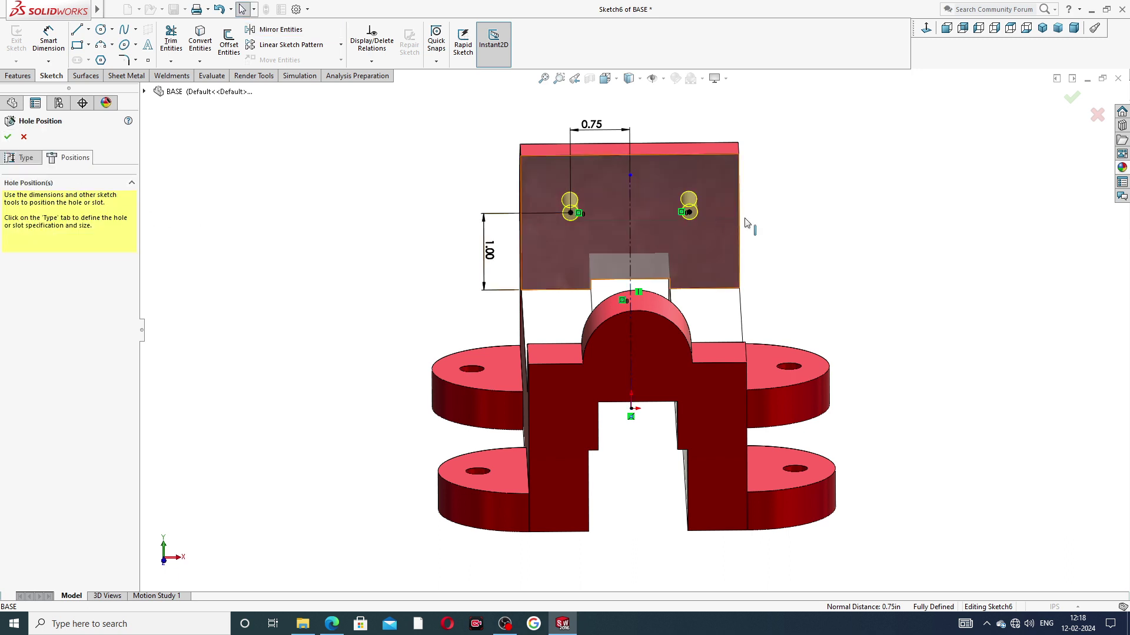
{"action": "mouse_move", "coordinate": [749, 222]}
{"action": "middle_mouse_down"}
{"action": "mouse_move", "coordinate": [761, 194]}
{"action": "mouse_move", "coordinate": [779, 189]}
{"action": "middle_mouse_up"}
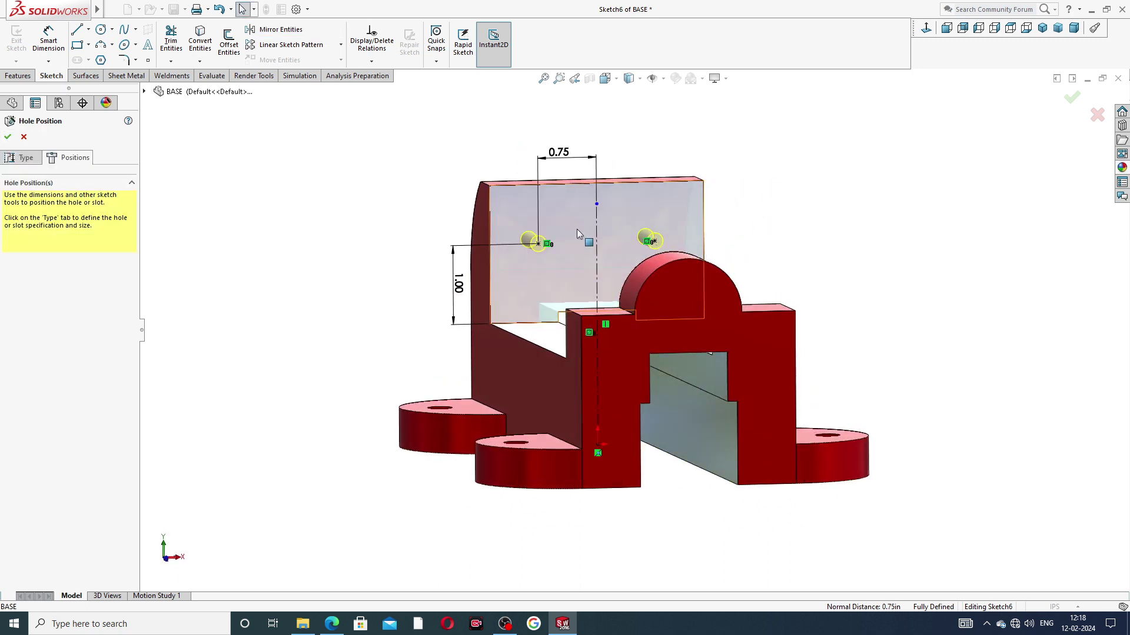
{"action": "left_click", "coordinate": [8, 136]}
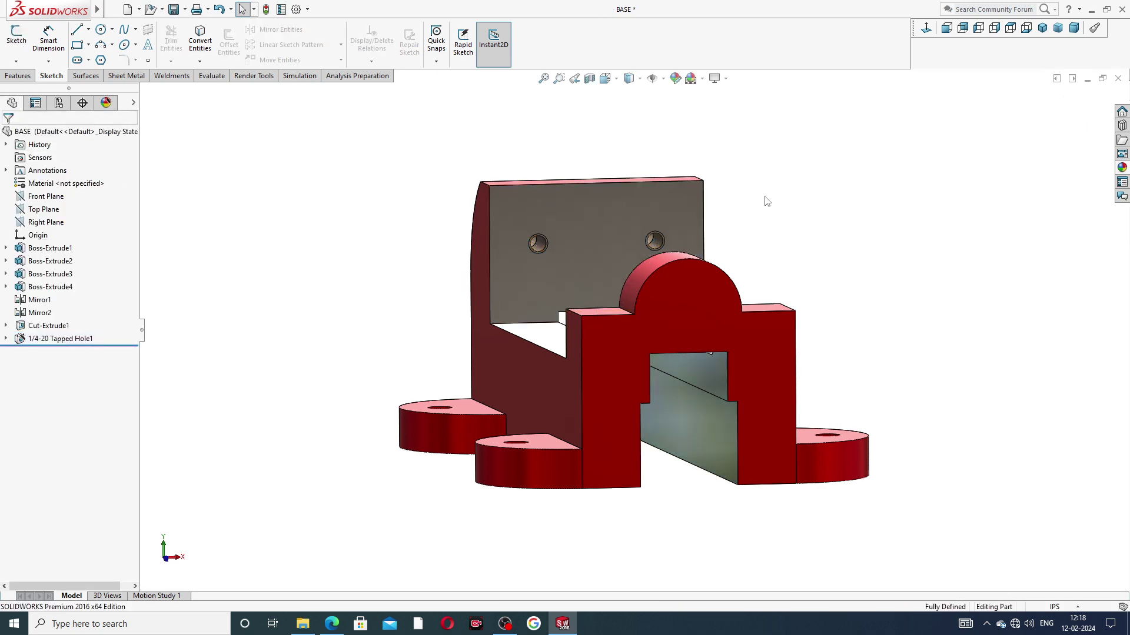
Enable shaded cosmetic threads in the document's detailing settings and examine the tapped holes up close
{"action": "middle_click_drag", "start_coordinate": [764, 200], "coordinate": [740, 214]}
{"action": "scroll", "coordinate": [611, 236], "scroll_direction": "down", "scroll_amount": 5}
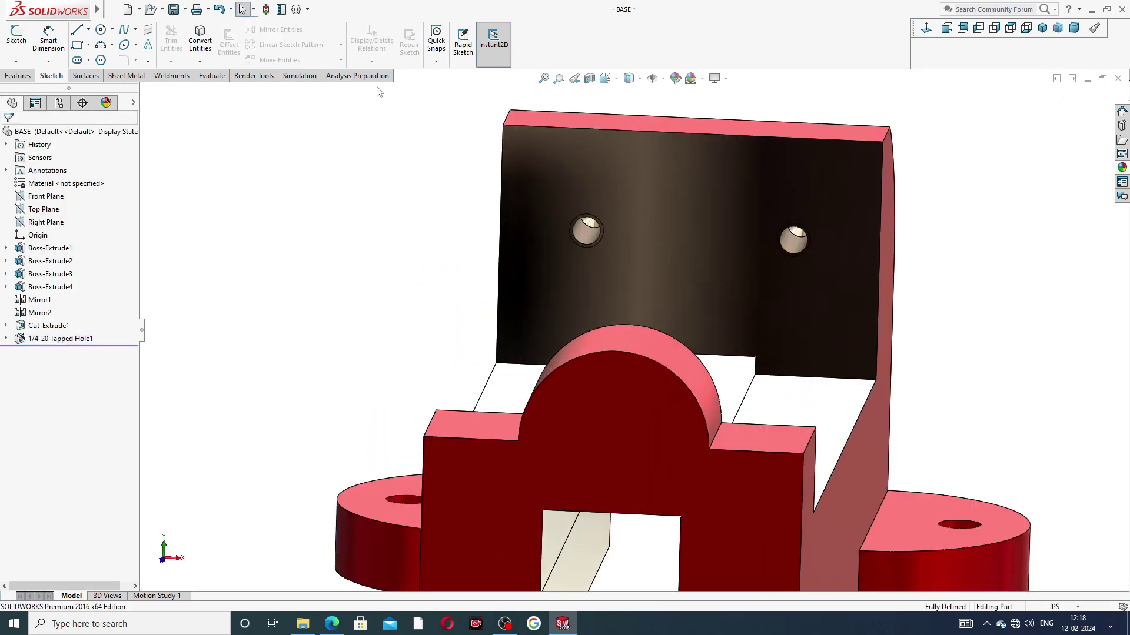
{"action": "left_click", "coordinate": [296, 10]}
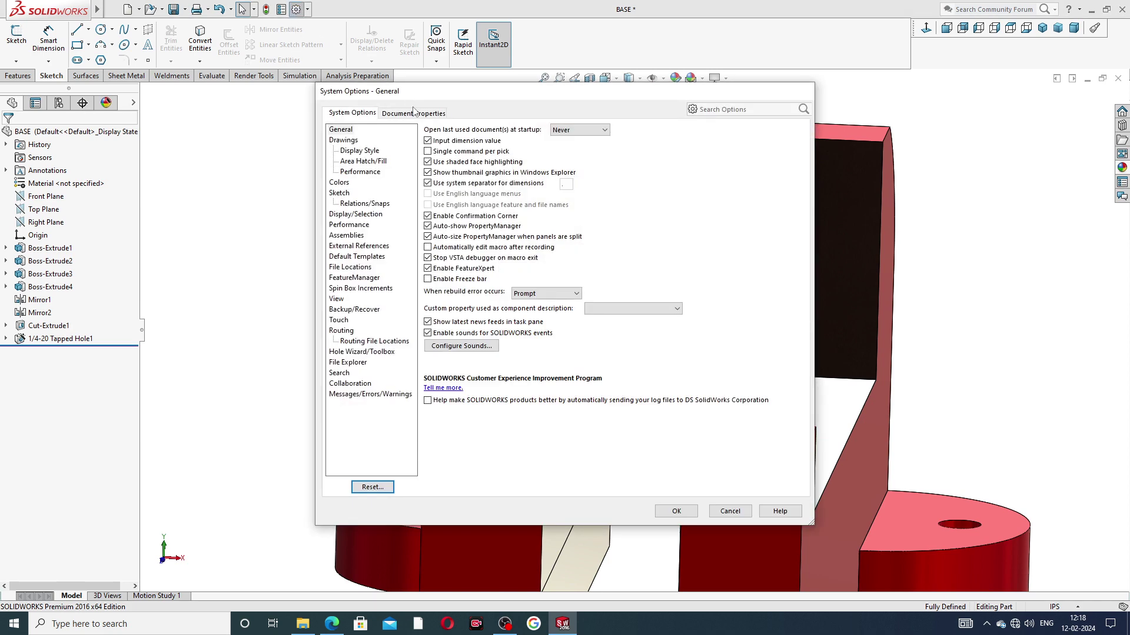
{"action": "left_click", "coordinate": [414, 114]}
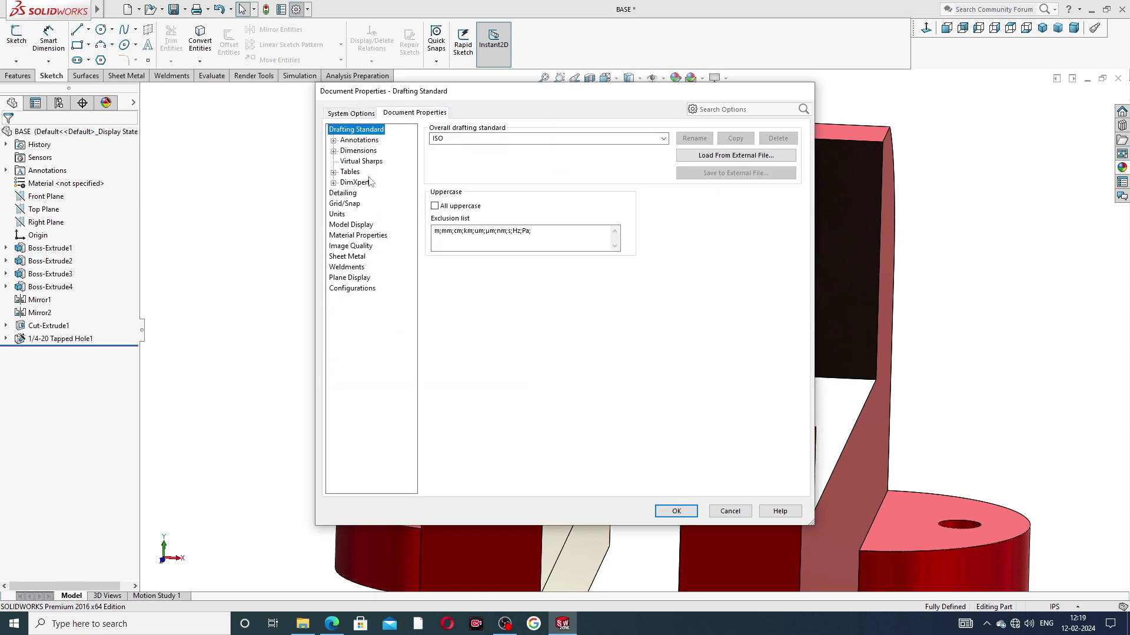
{"action": "left_click", "coordinate": [343, 193]}
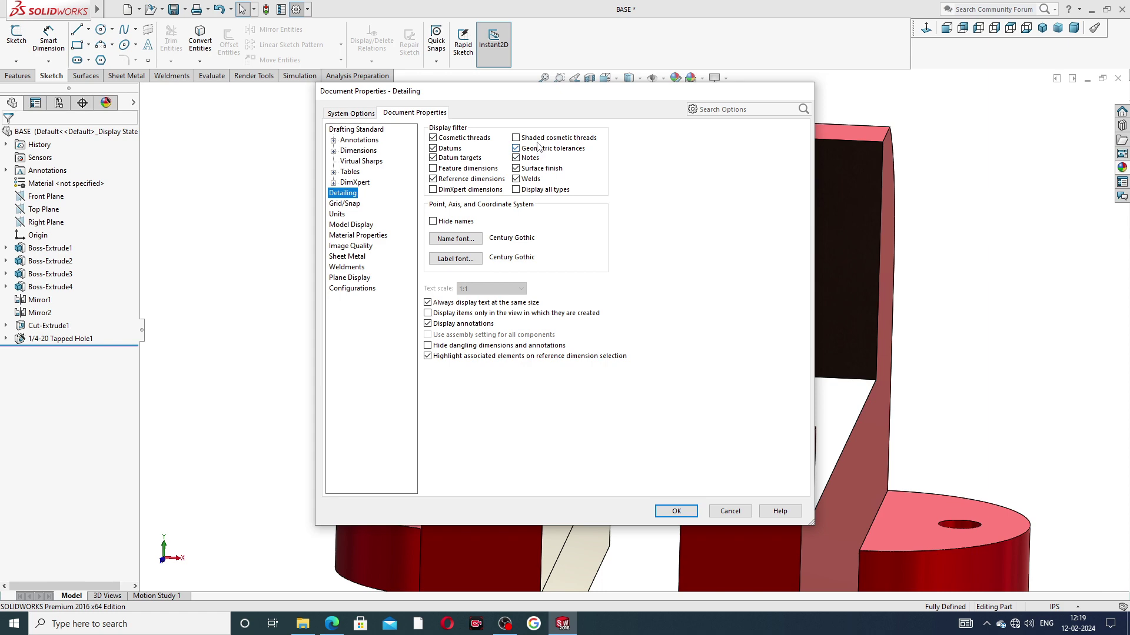
{"action": "left_click", "coordinate": [676, 511]}
{"action": "middle_click_drag", "start_coordinate": [719, 411], "coordinate": [796, 255]}
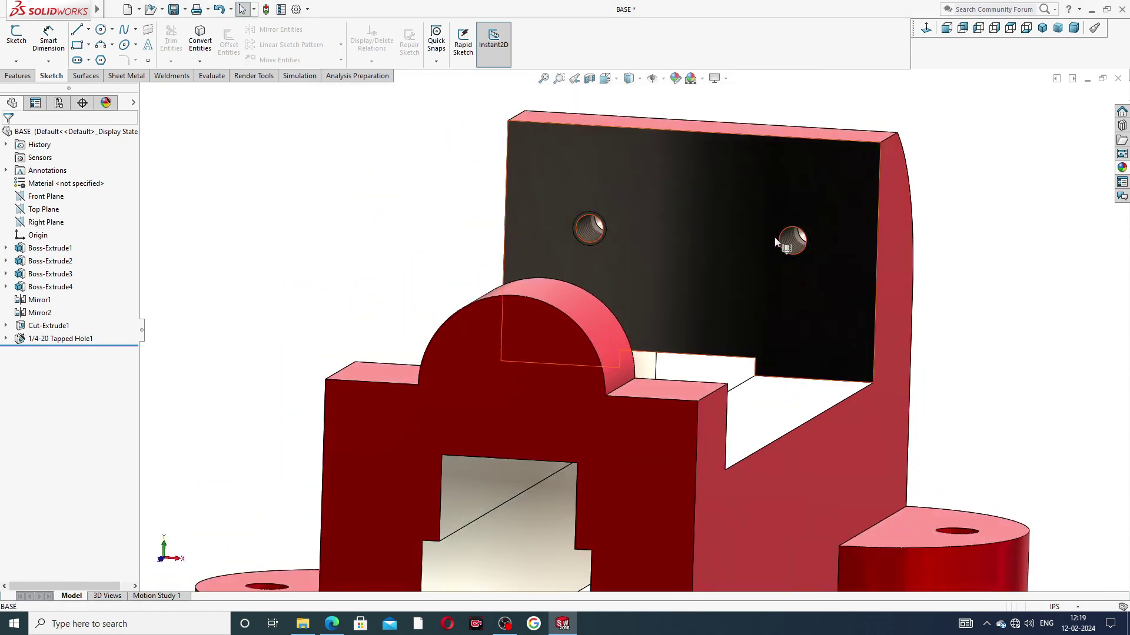
{"action": "scroll", "coordinate": [797, 255], "scroll_direction": "down", "scroll_amount": 10}
{"action": "middle_click_drag", "start_coordinate": [701, 267], "coordinate": [701, 291]}
{"action": "scroll", "coordinate": [702, 281], "scroll_direction": "up", "scroll_amount": 10}
{"action": "middle_click_drag", "start_coordinate": [620, 270], "coordinate": [586, 434]}
{"action": "scroll", "coordinate": [587, 451], "scroll_direction": "up", "scroll_amount": 2}
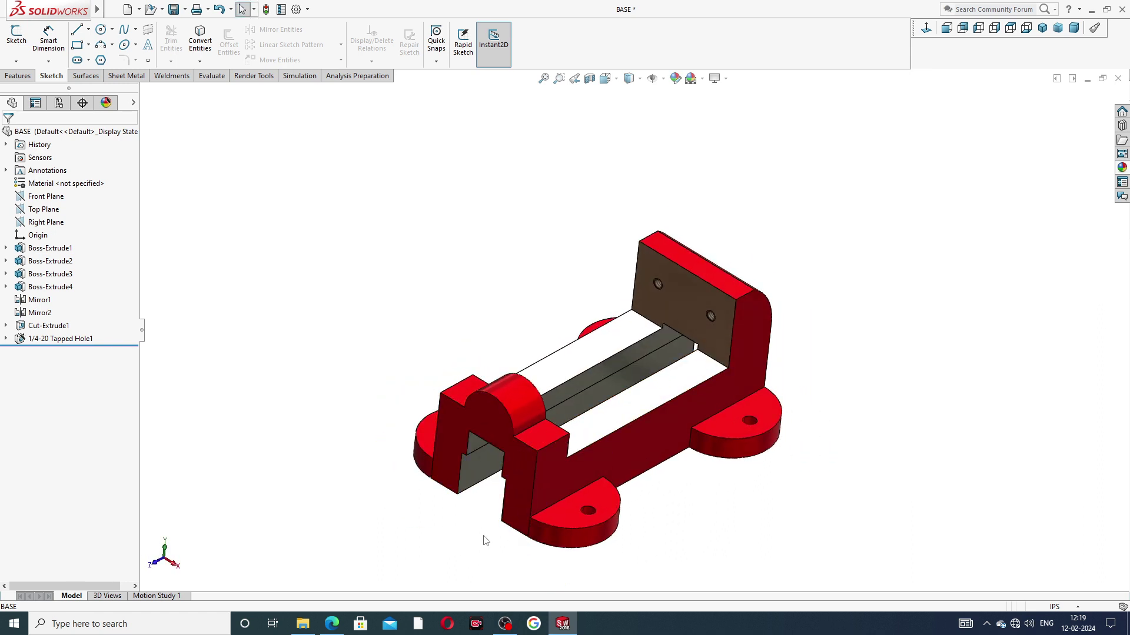
On the base's front end face, sketch a circle of about 0.40 in radius centered on the rounded boss's arc center
{"action": "left_click", "coordinate": [499, 414]}
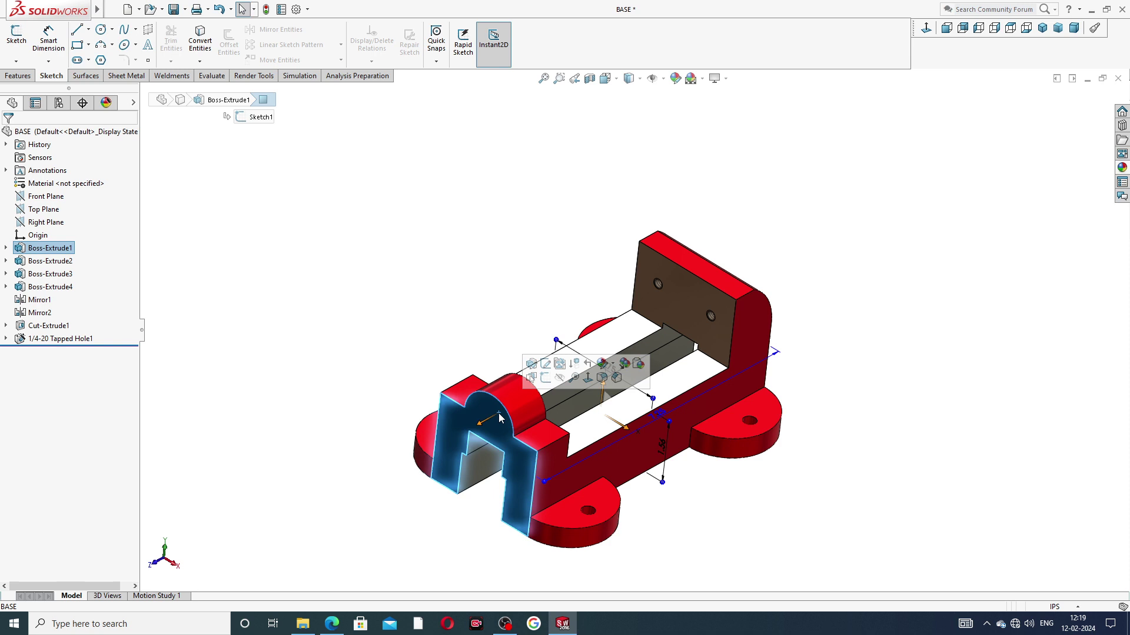
{"action": "left_click", "coordinate": [545, 378]}
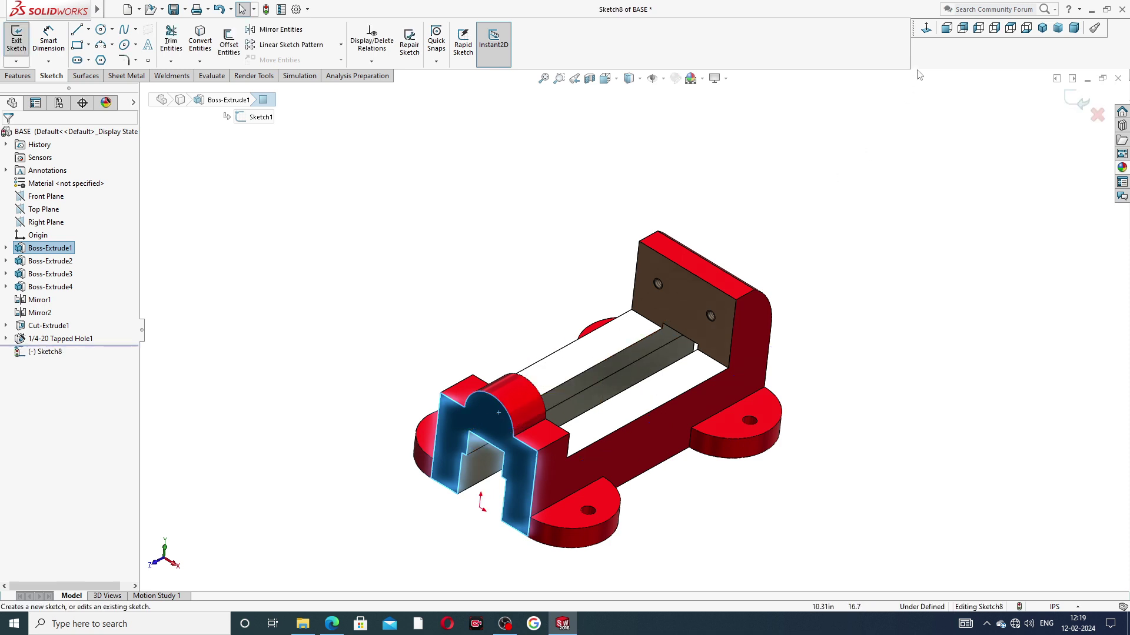
{"action": "left_click", "coordinate": [927, 28]}
{"action": "scroll", "coordinate": [724, 295], "scroll_direction": "down", "scroll_amount": 2}
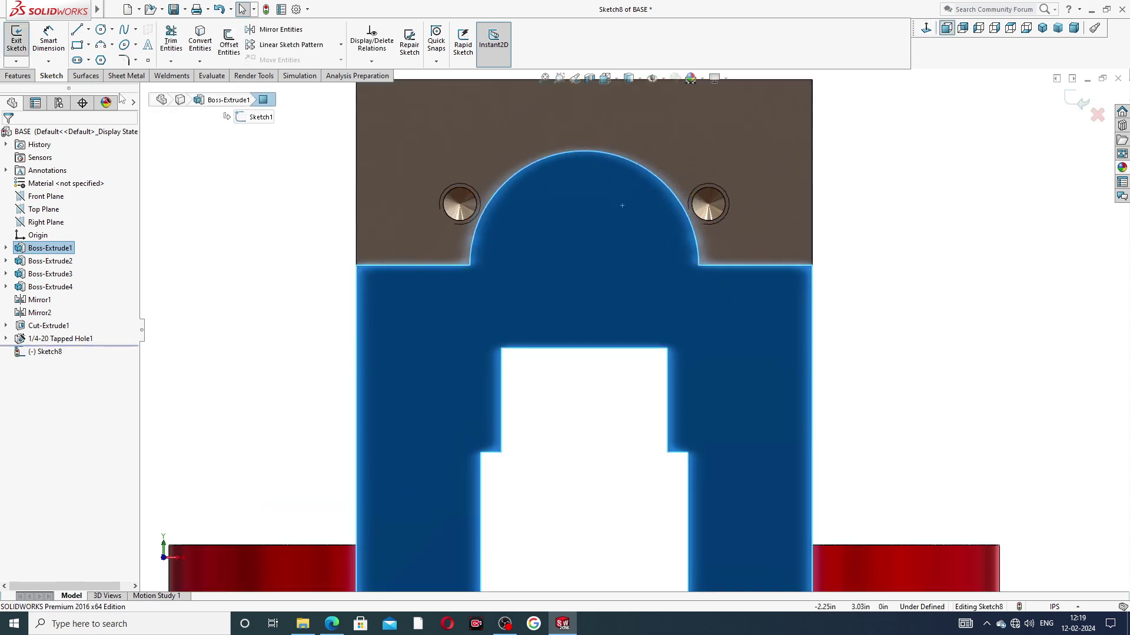
{"action": "left_click", "coordinate": [101, 29]}
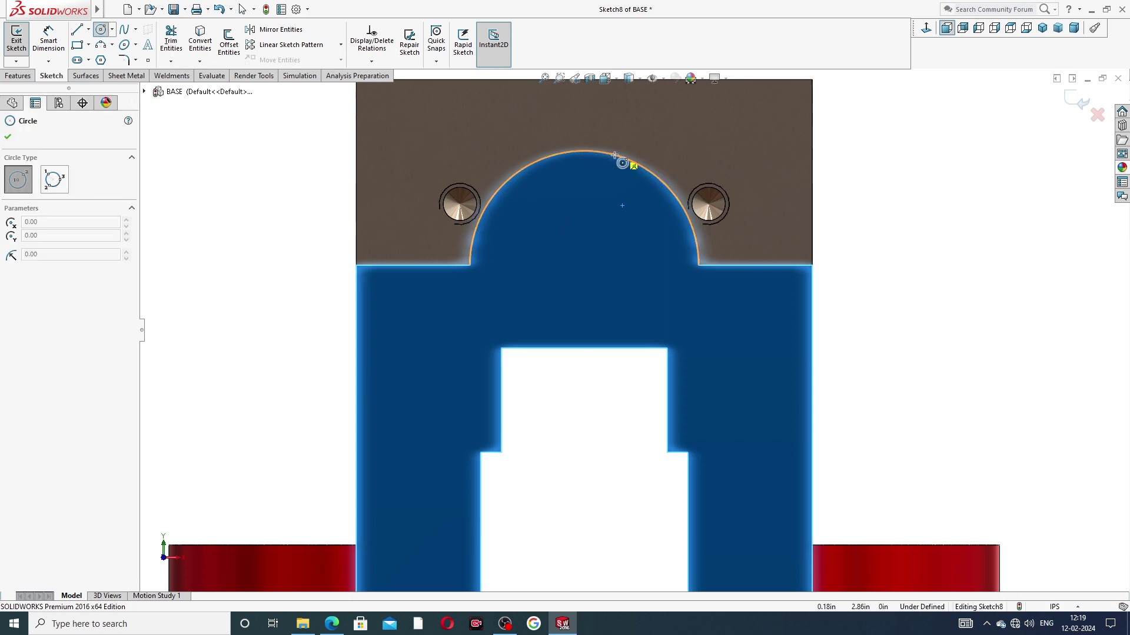
{"action": "left_click", "coordinate": [585, 266]}
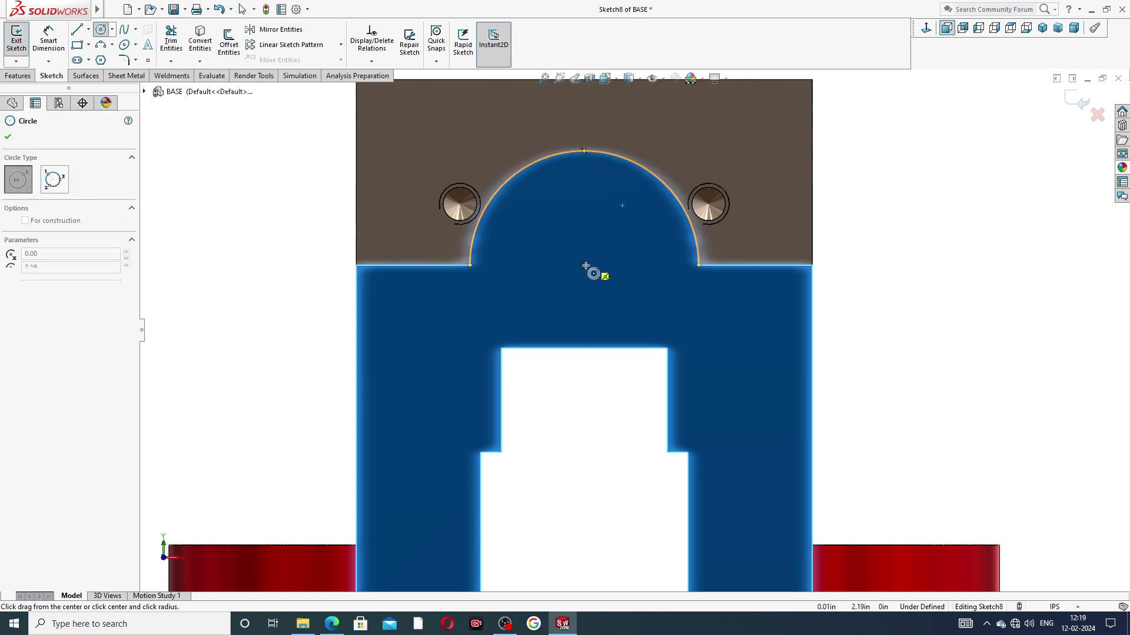
{"action": "left_click", "coordinate": [598, 203]}
{"action": "right_click", "coordinate": [626, 203]}
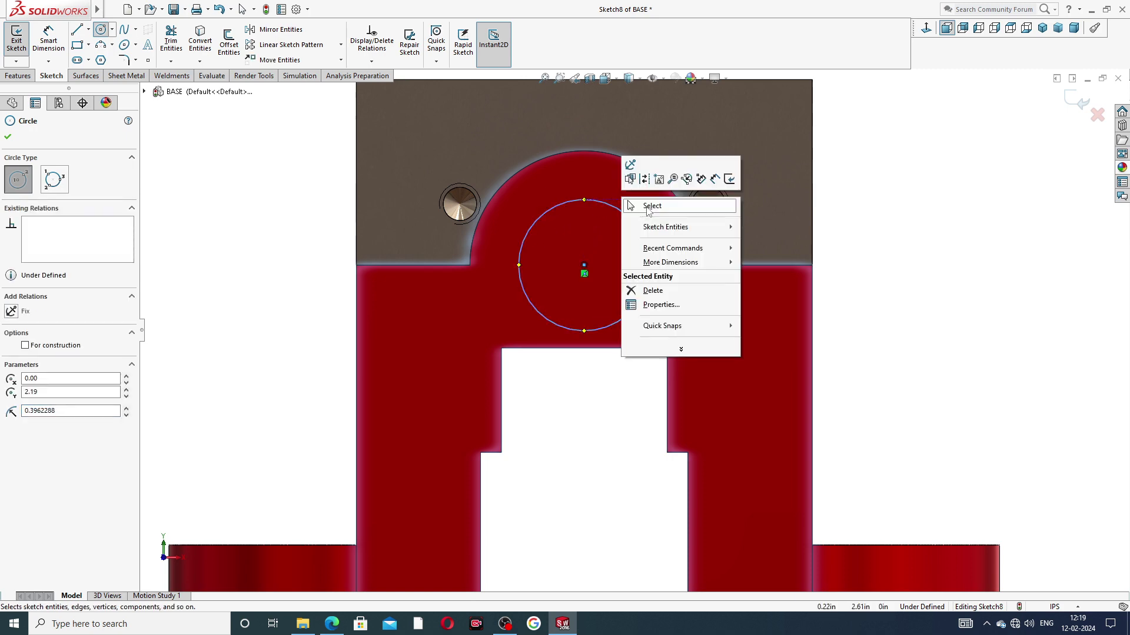
{"action": "left_click", "coordinate": [650, 207]}
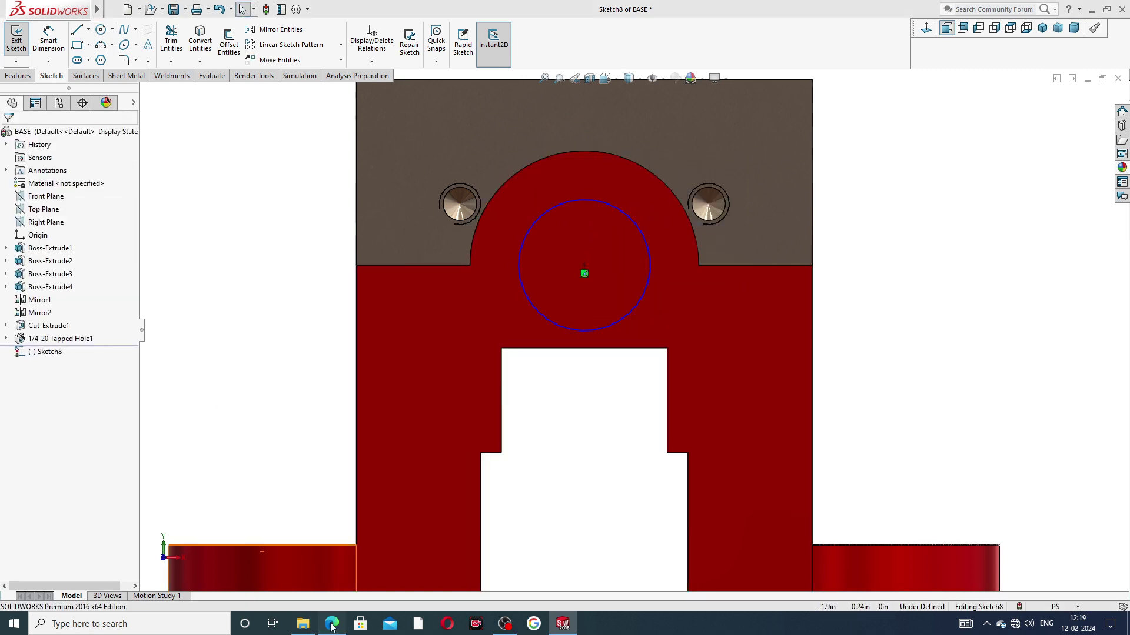
Check the base drawing for the boss hole's size and set the sketched circle's diameter to 0.56 in
{"action": "left_click", "coordinate": [332, 624]}
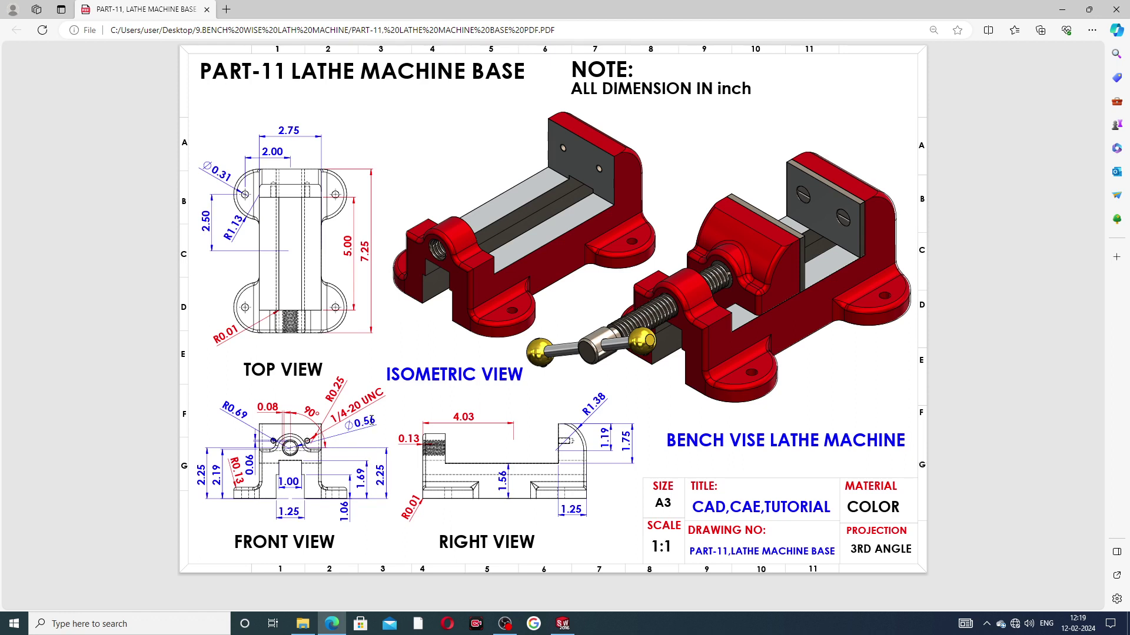
{"action": "left_click", "coordinate": [566, 626]}
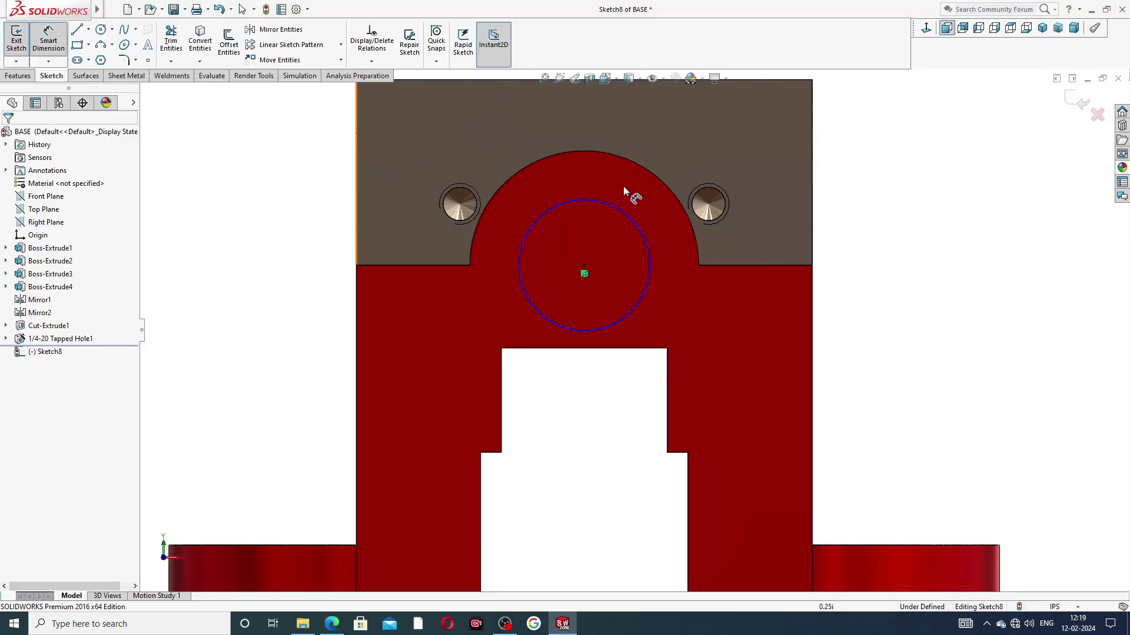
{"action": "left_click", "coordinate": [613, 206]}
{"action": "left_click", "coordinate": [684, 147]}
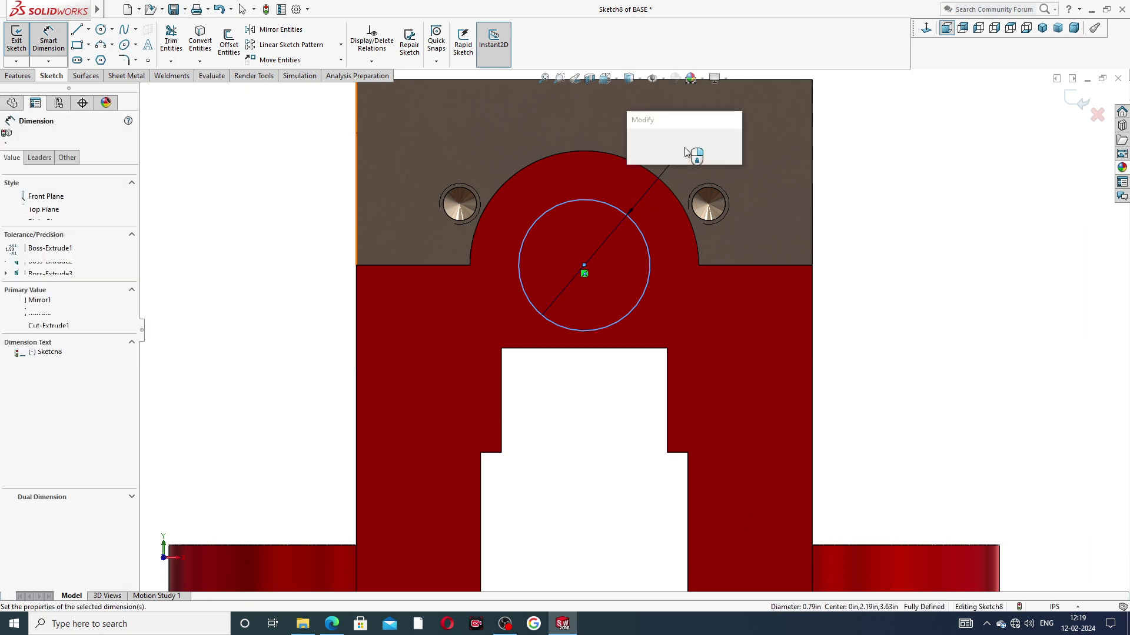
{"action": "type", "text": "."}
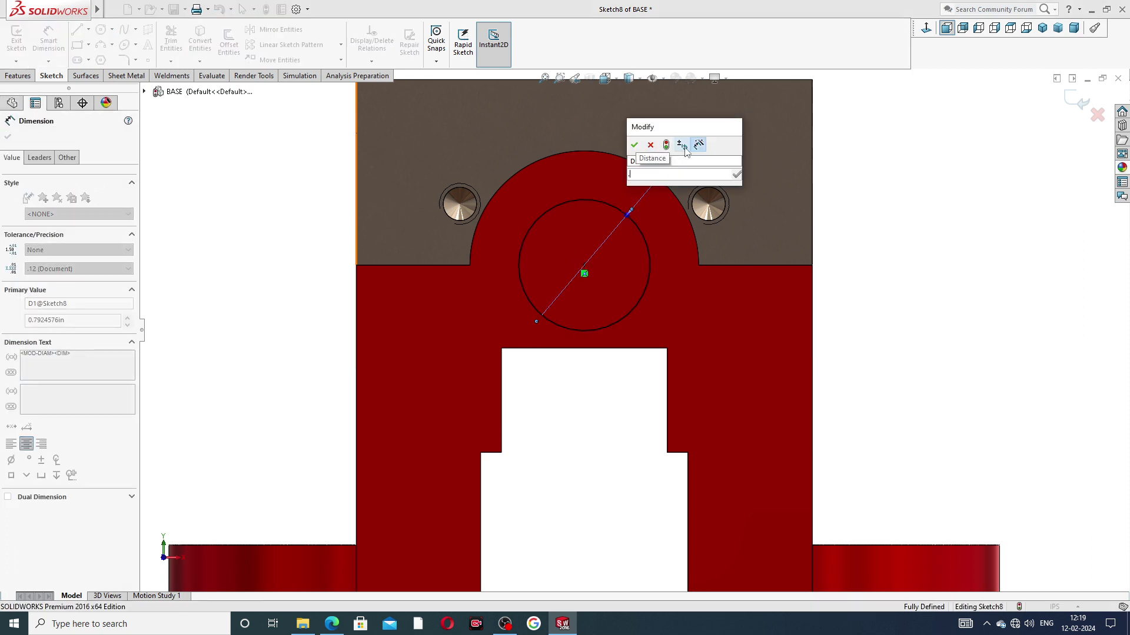
{"action": "type", "text": "56"}
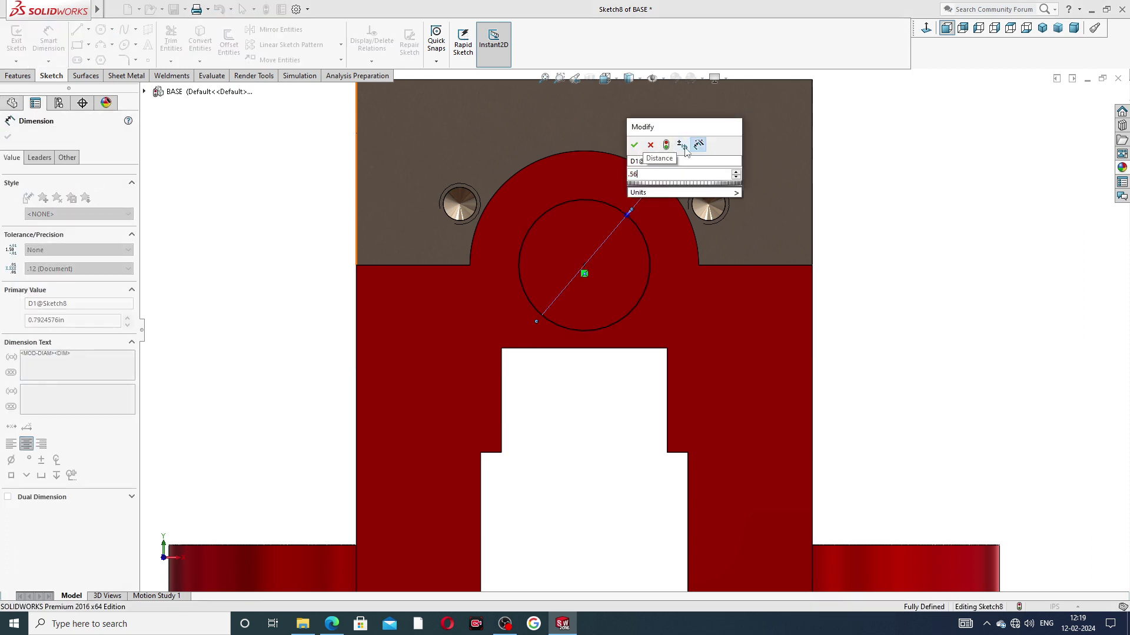
{"action": "key", "text": "Return"}
{"action": "key", "text": "Escape"}
{"action": "right_click", "coordinate": [875, 140]}
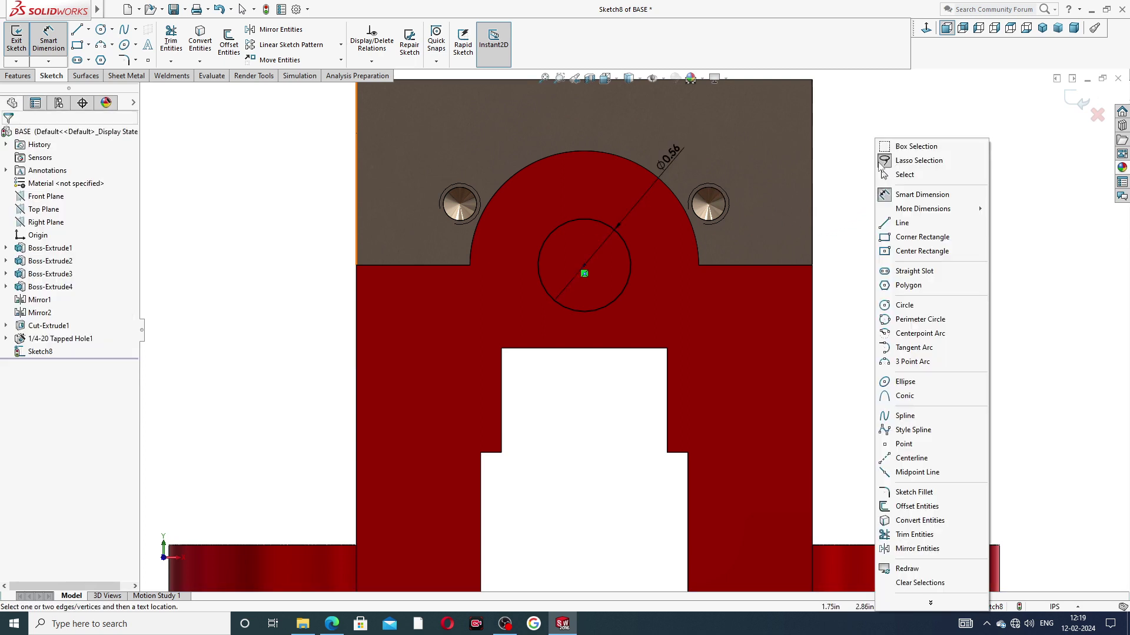
{"action": "left_click", "coordinate": [900, 175]}
Cut the 0.56 in circle through the rounded front boss with an Extruded Cut ending Up To Next
{"action": "left_click", "coordinate": [26, 76]}
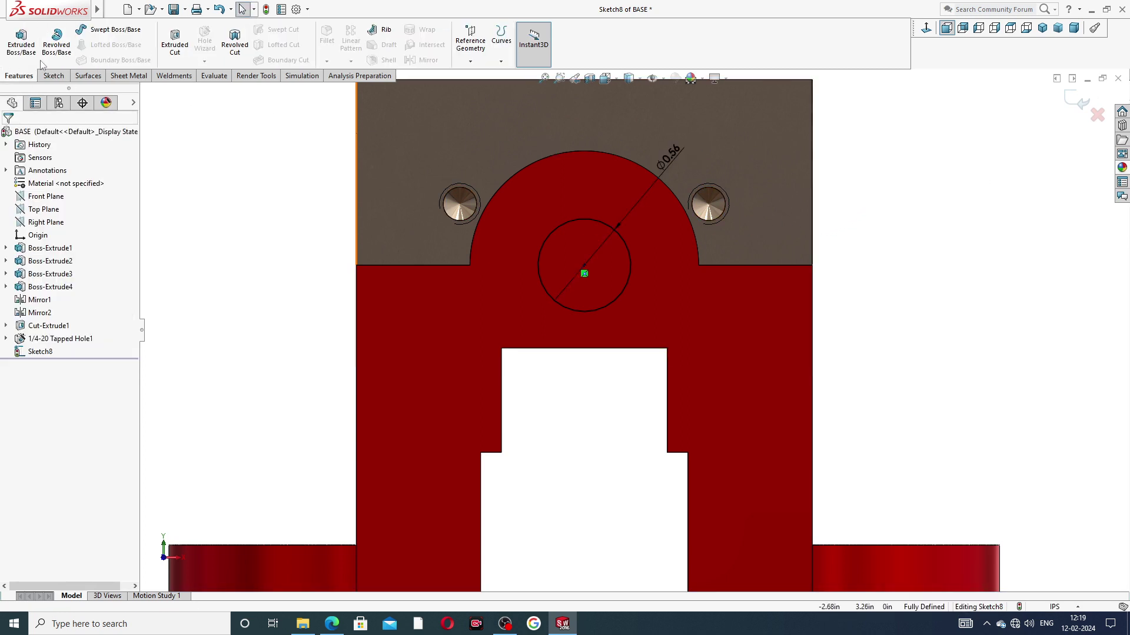
{"action": "left_click", "coordinate": [175, 42]}
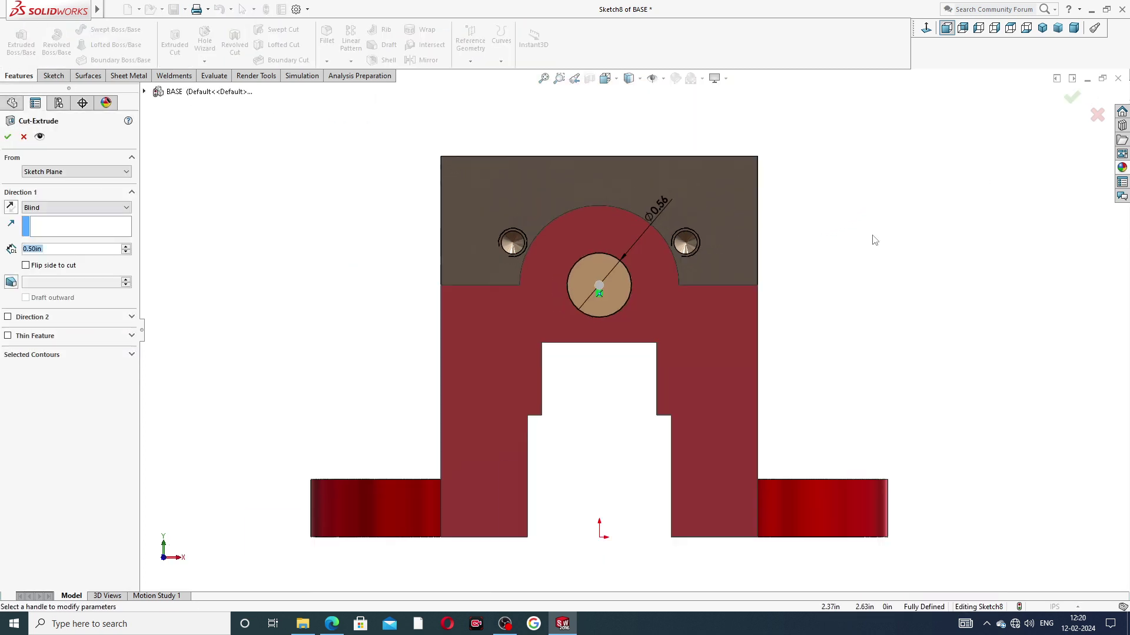
{"action": "middle_click_drag", "start_coordinate": [871, 239], "coordinate": [467, 273]}
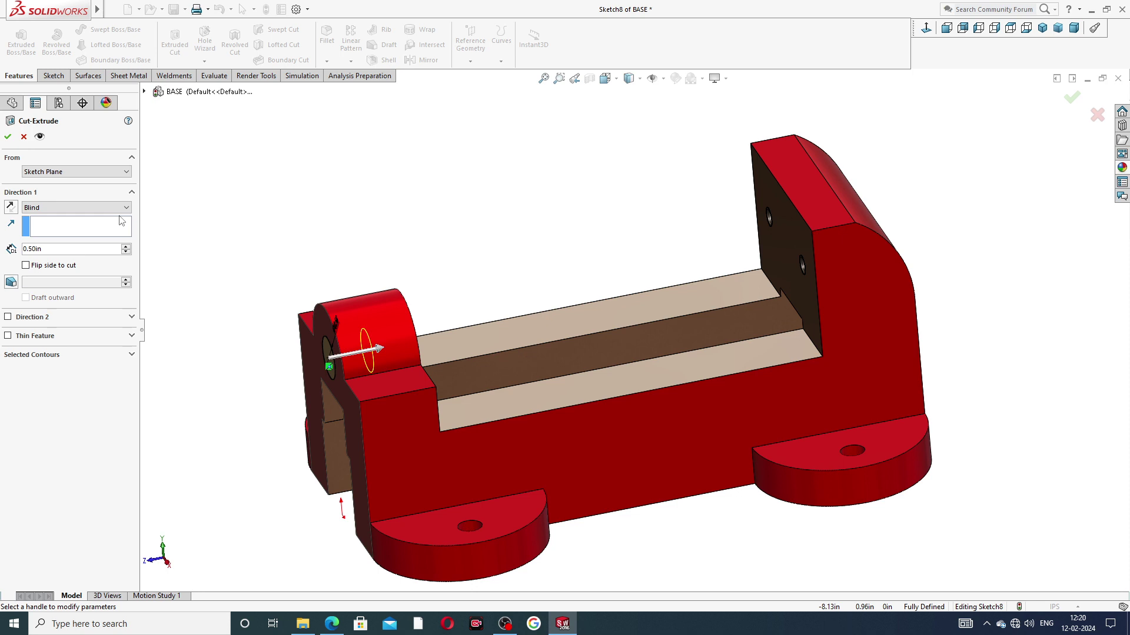
{"action": "left_click", "coordinate": [65, 208]}
{"action": "left_click", "coordinate": [71, 247]}
{"action": "key", "text": "z"}
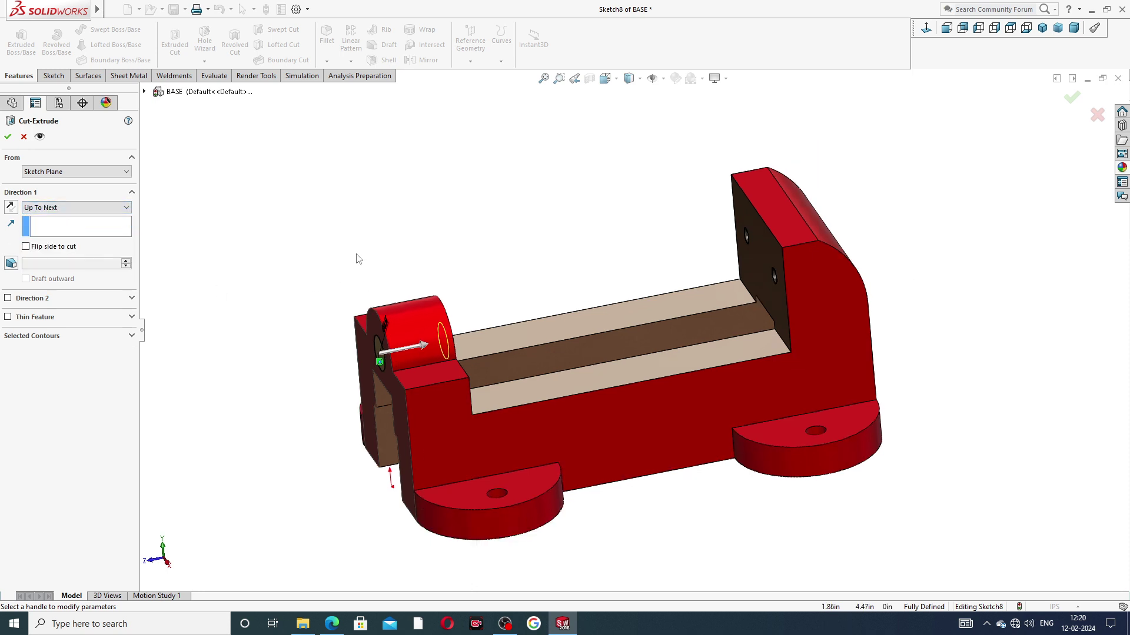
{"action": "middle_click_drag", "start_coordinate": [358, 259], "coordinate": [356, 334]}
{"action": "left_click", "coordinate": [7, 137]}
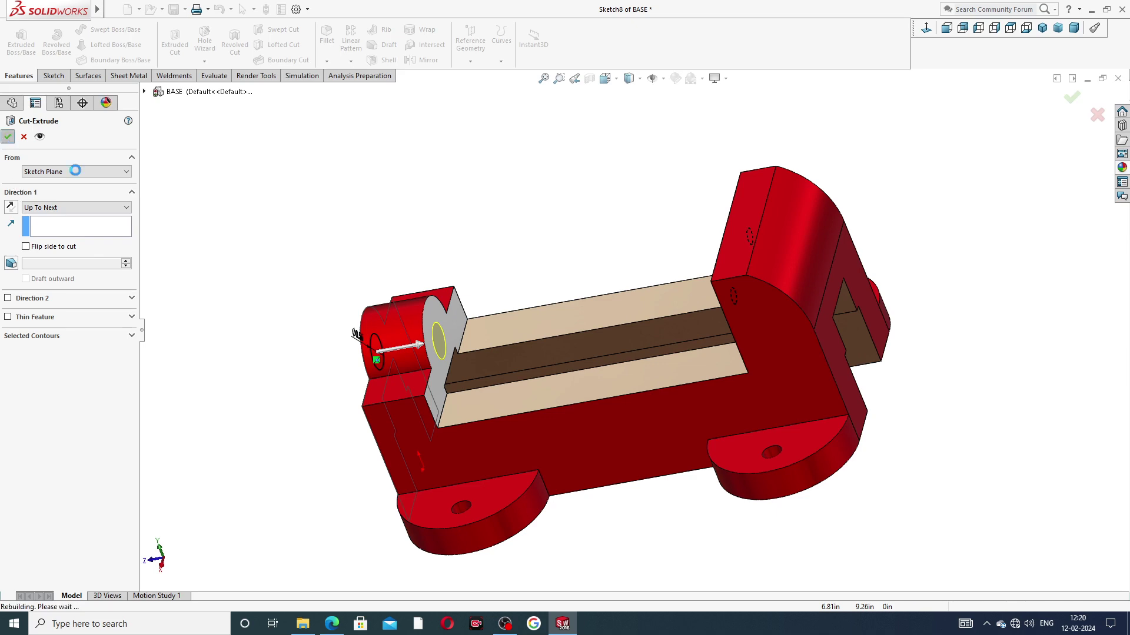
Chamfer the screw hole's edge on the front end face with a distance of 0.075 in at 45 degrees
{"action": "middle_click_drag", "start_coordinate": [304, 259], "coordinate": [556, 293]}
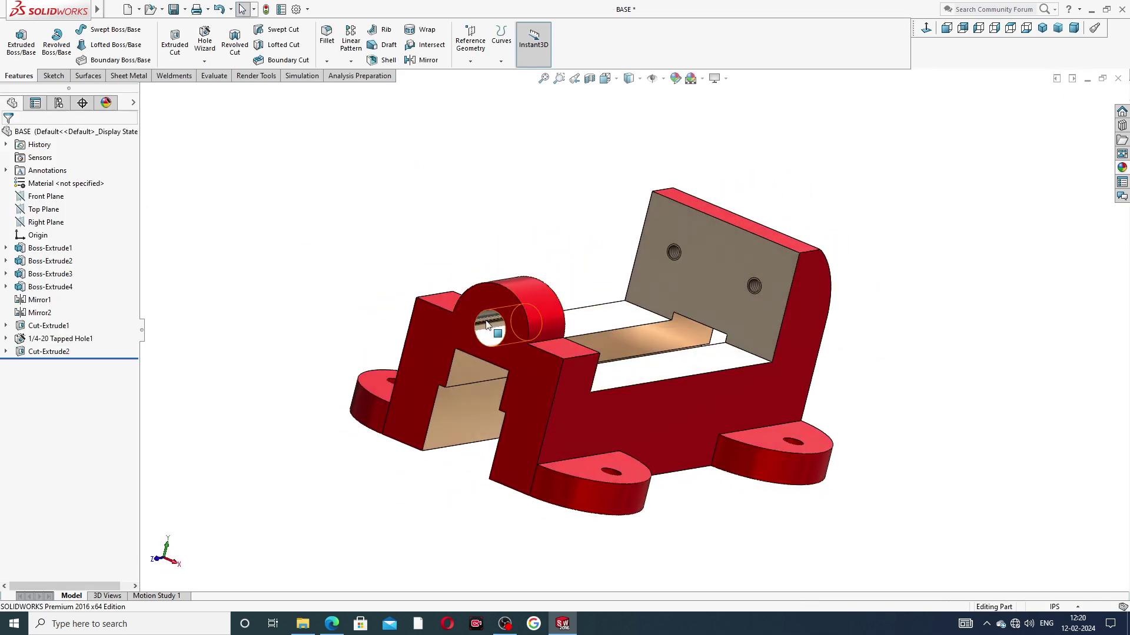
{"action": "scroll", "coordinate": [568, 252], "scroll_direction": "down", "scroll_amount": 5}
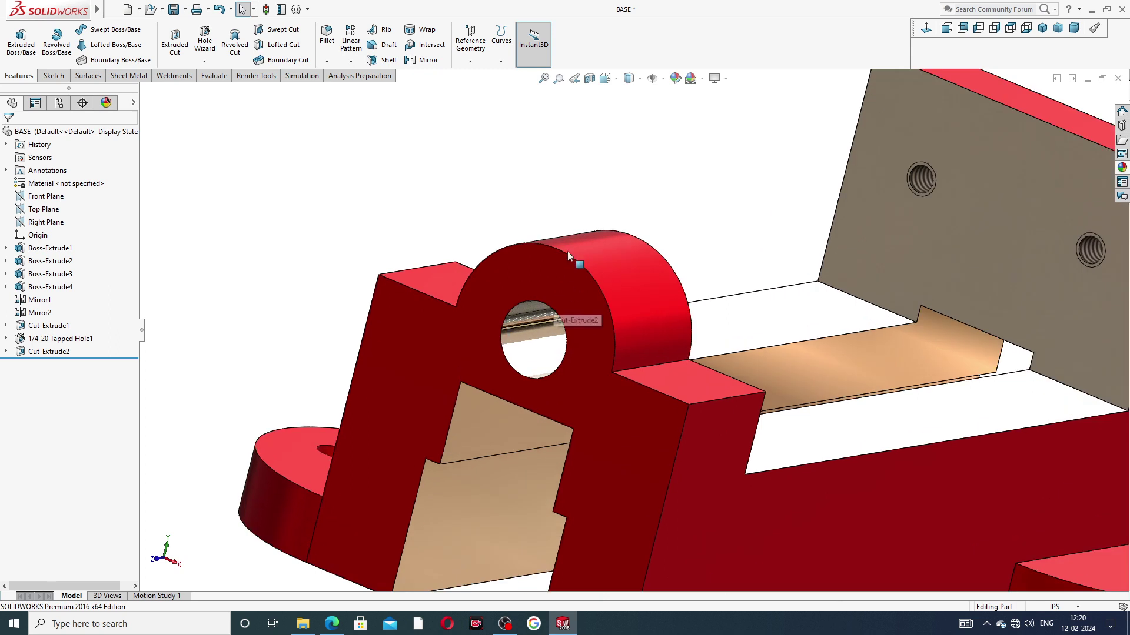
{"action": "left_click", "coordinate": [327, 62]}
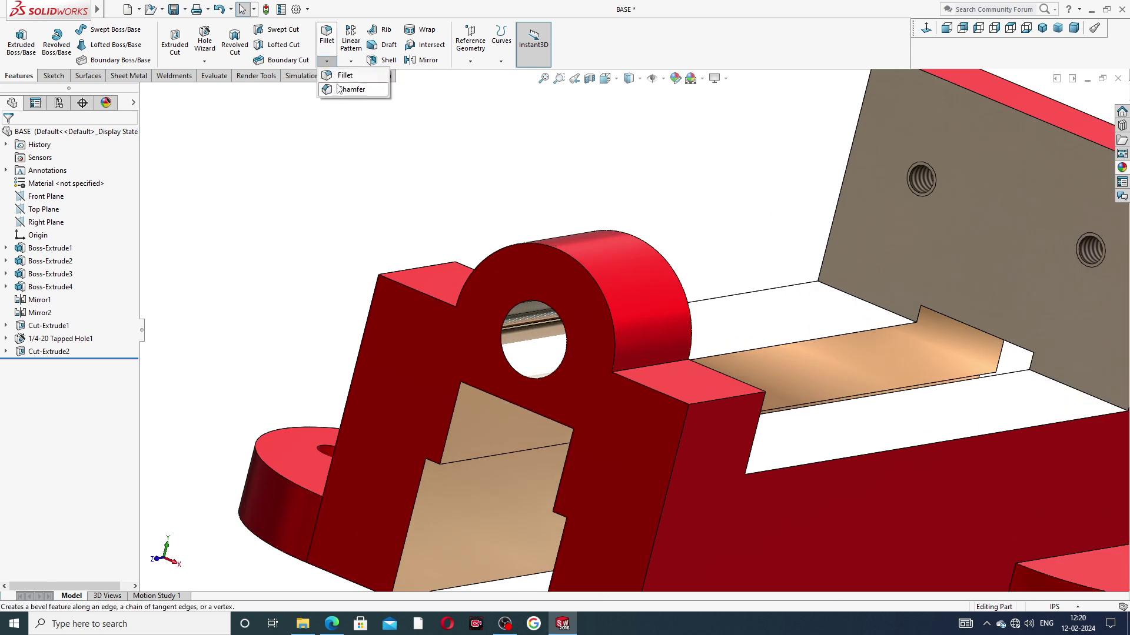
{"action": "left_click", "coordinate": [345, 90]}
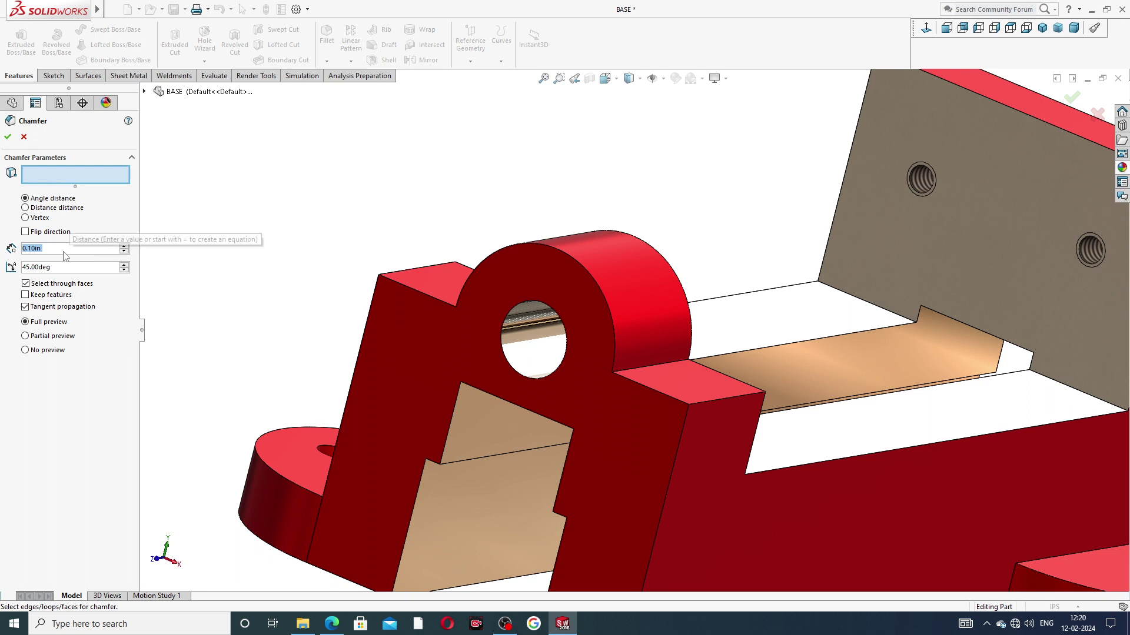
{"action": "type", "text": ".0"}
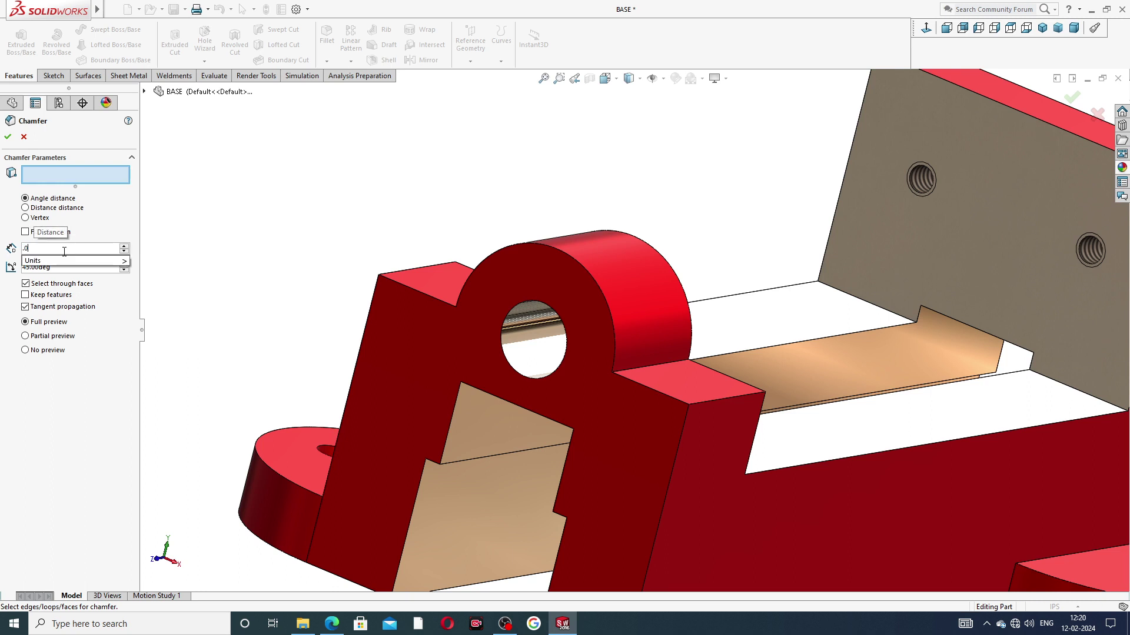
{"action": "type", "text": "75"}
{"action": "key", "text": "Return"}
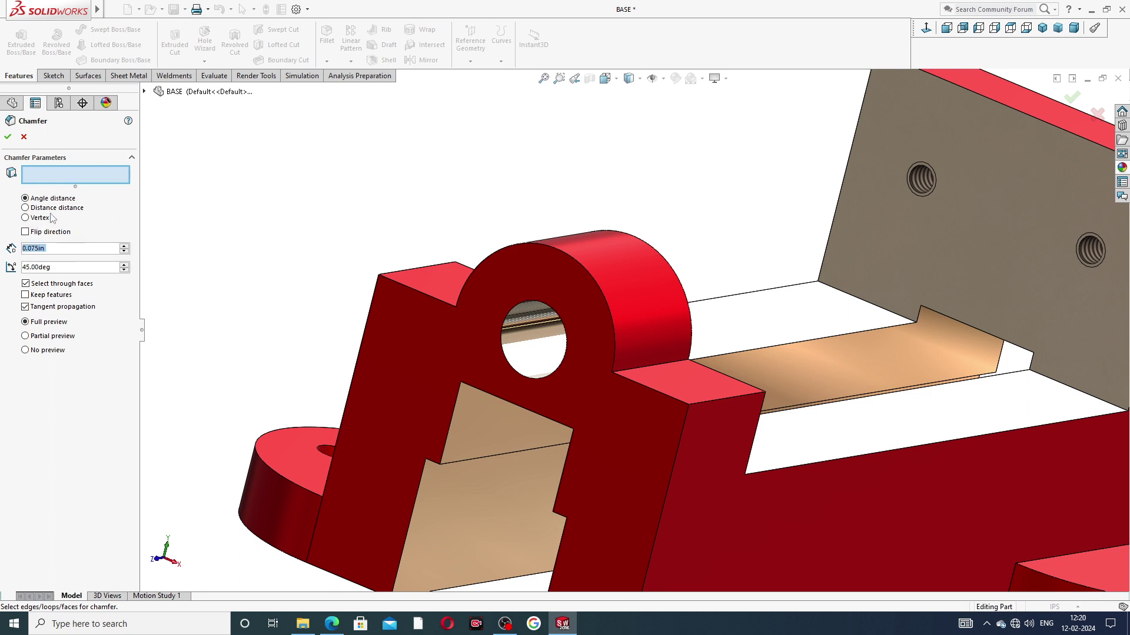
{"action": "left_click", "coordinate": [541, 305]}
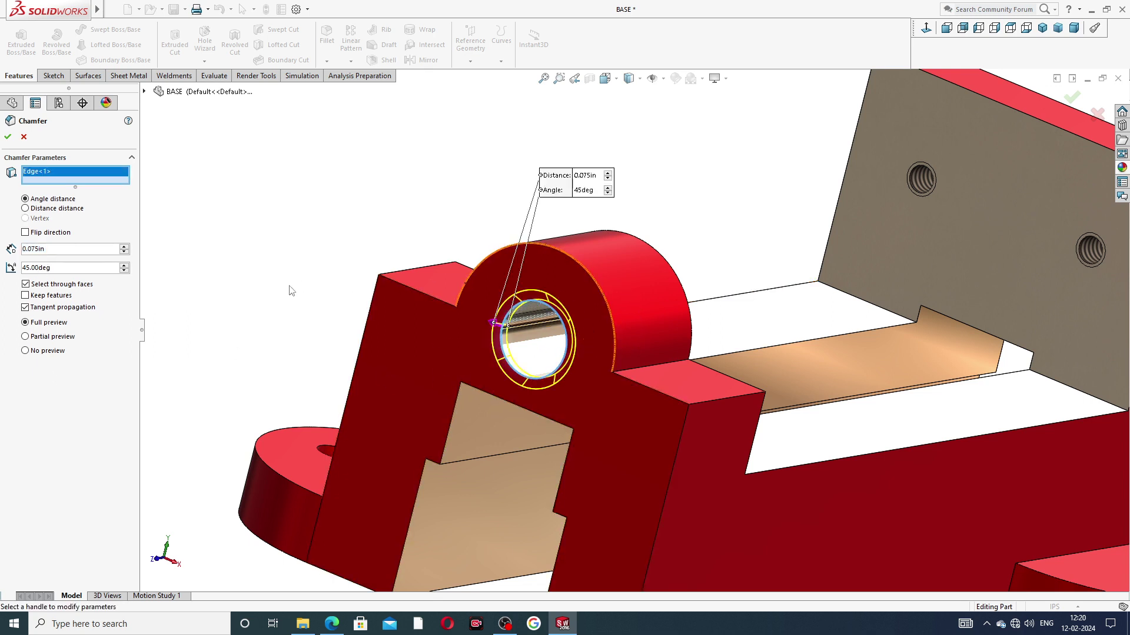
{"action": "left_click", "coordinate": [7, 138]}
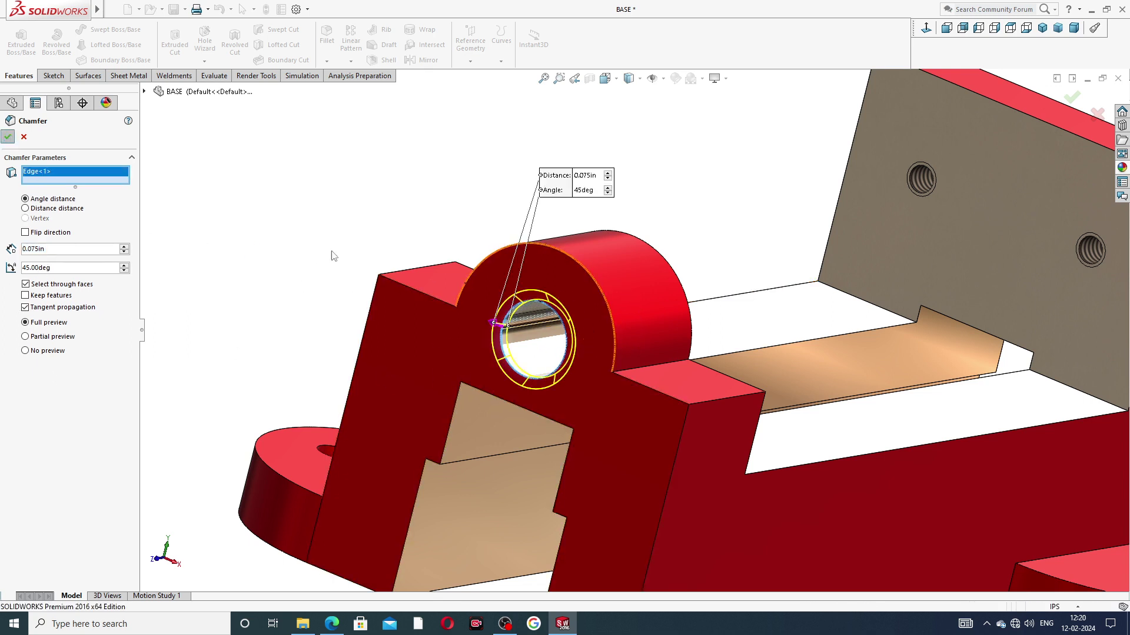
Start a sketch on the base's front end face and convert the hole's inner chamfer edge into a sketch circle
{"action": "key", "text": "f"}
{"action": "middle_click_drag", "start_coordinate": [702, 251], "coordinate": [663, 245]}
{"action": "middle_click_drag", "start_coordinate": [693, 316], "coordinate": [595, 301]}
{"action": "scroll", "coordinate": [575, 361], "scroll_direction": "down", "scroll_amount": 3}
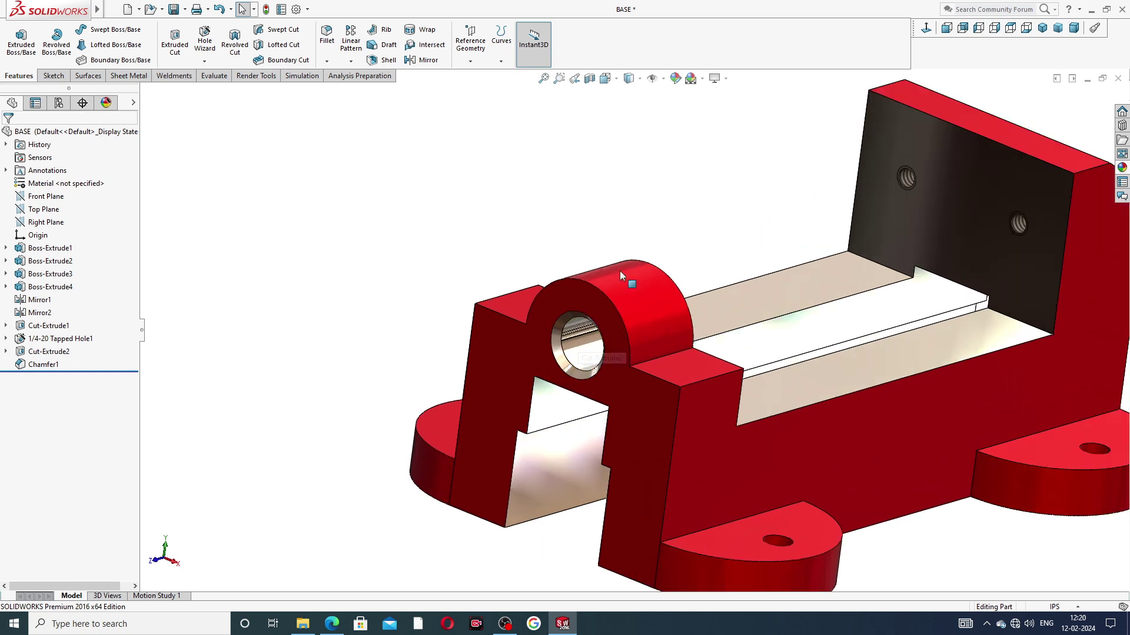
{"action": "left_click", "coordinate": [582, 297]}
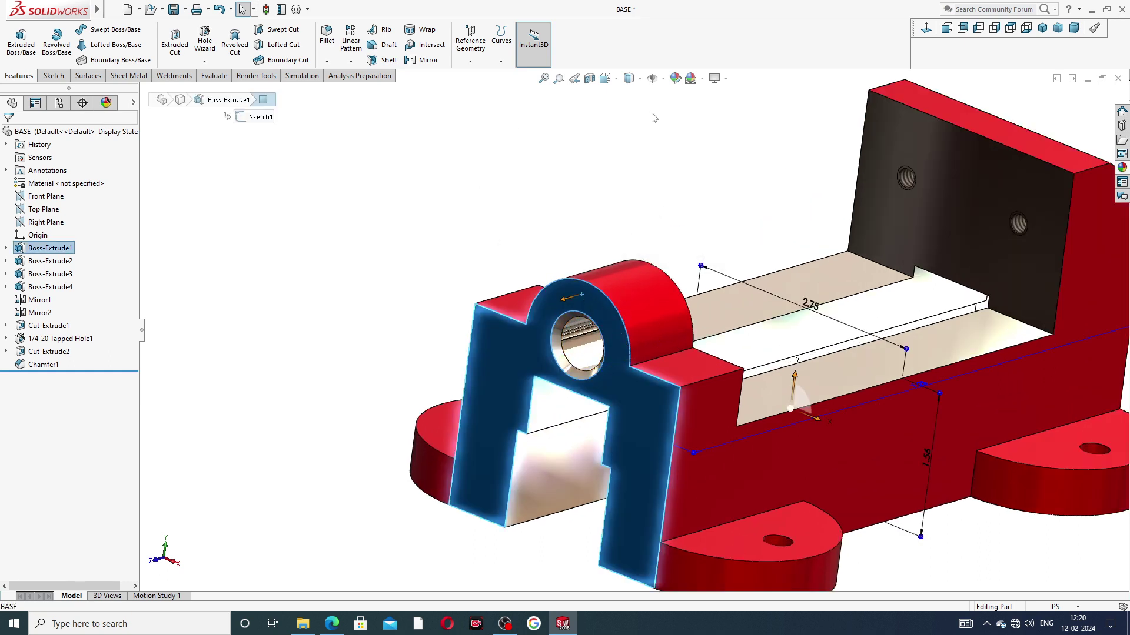
{"action": "left_click", "coordinate": [611, 309]}
{"action": "left_click", "coordinate": [654, 269]}
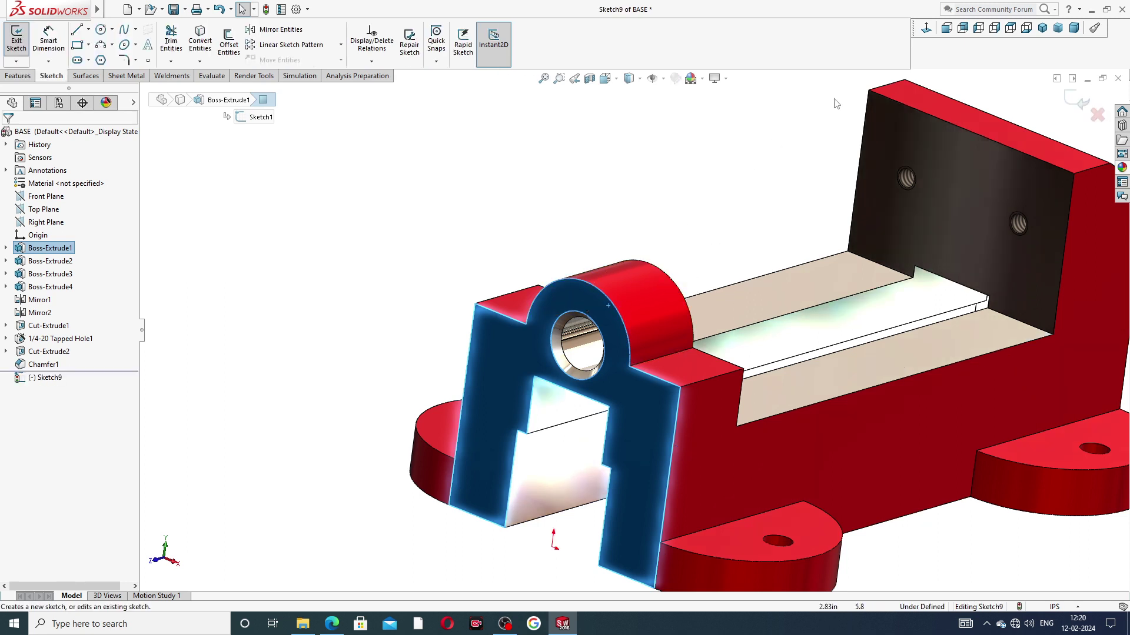
{"action": "scroll", "coordinate": [576, 334], "scroll_direction": "down", "scroll_amount": 3}
{"action": "left_click", "coordinate": [570, 320]}
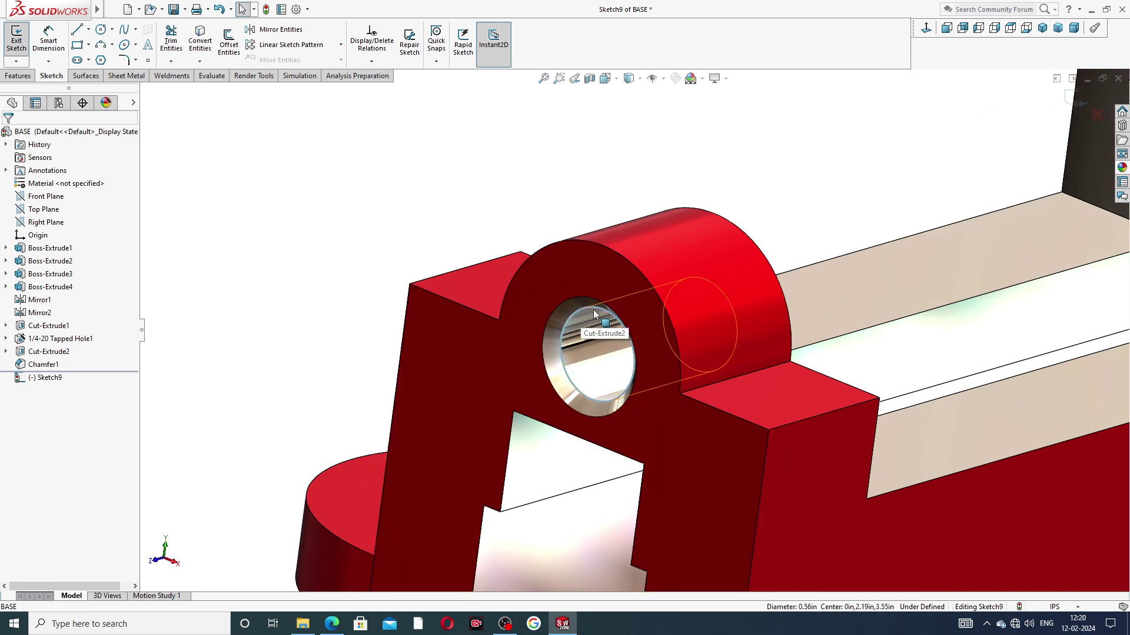
{"action": "left_click", "coordinate": [203, 44]}
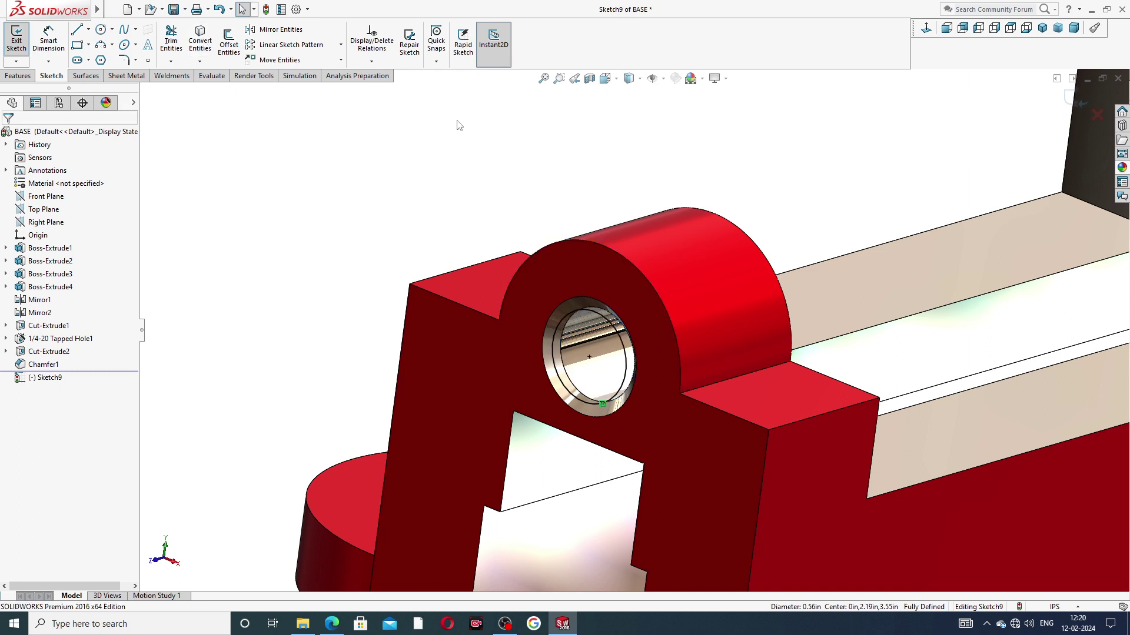
Create a clockwise constant-pitch helix from the converted circle: height 4.025 in, pitch 0.125 in, reversed direction, start angle 90 degrees
{"action": "left_click", "coordinate": [19, 78]}
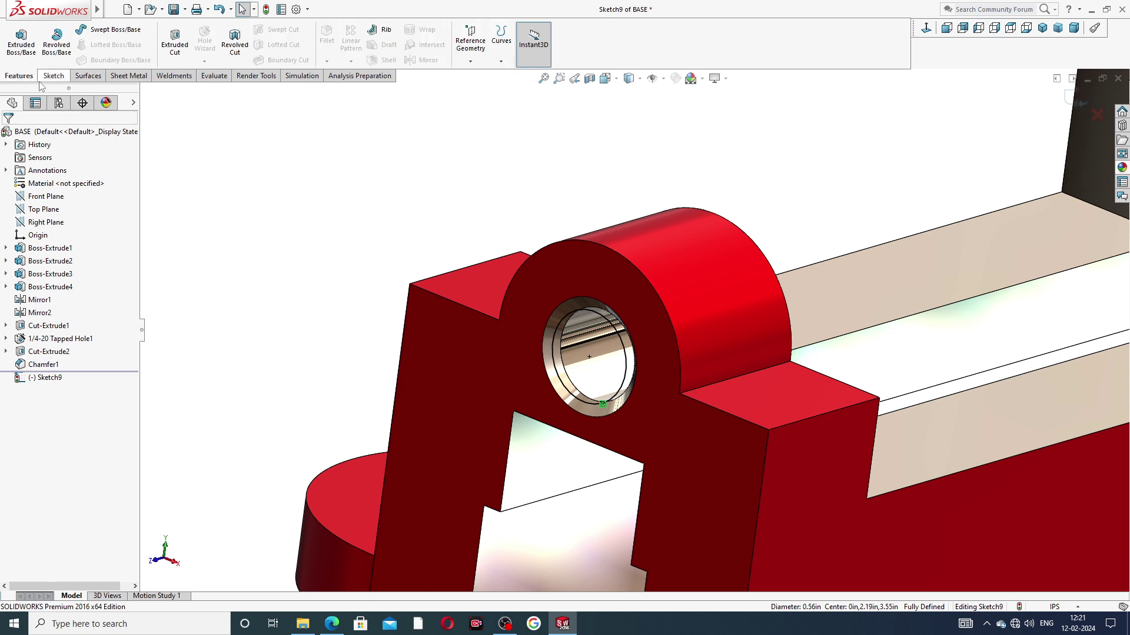
{"action": "left_click", "coordinate": [501, 61]}
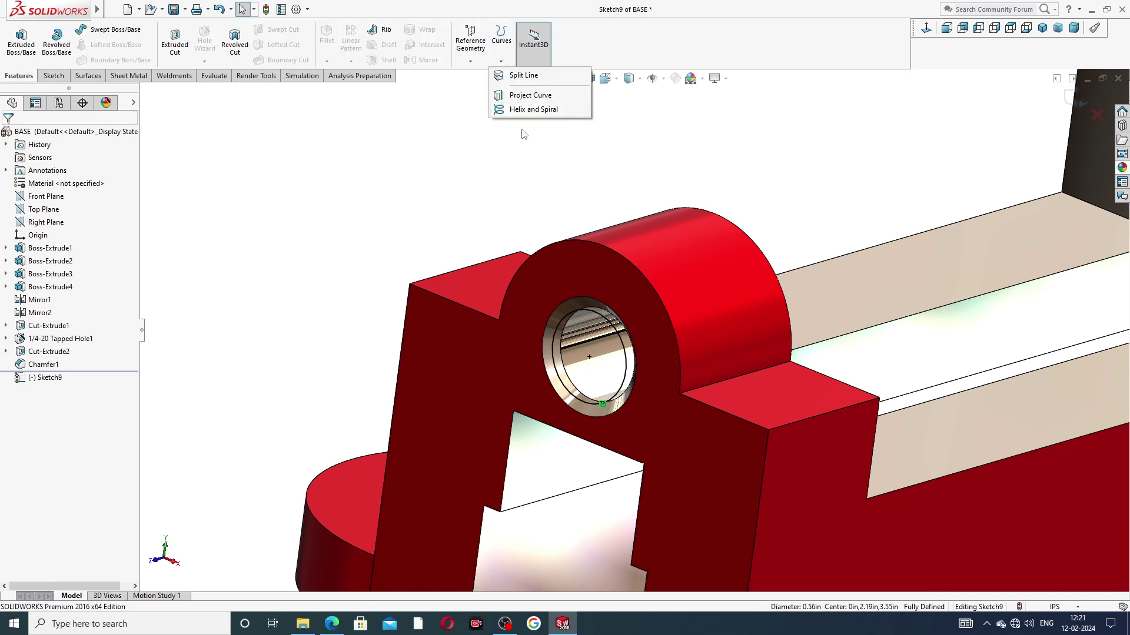
{"action": "left_click", "coordinate": [530, 110]}
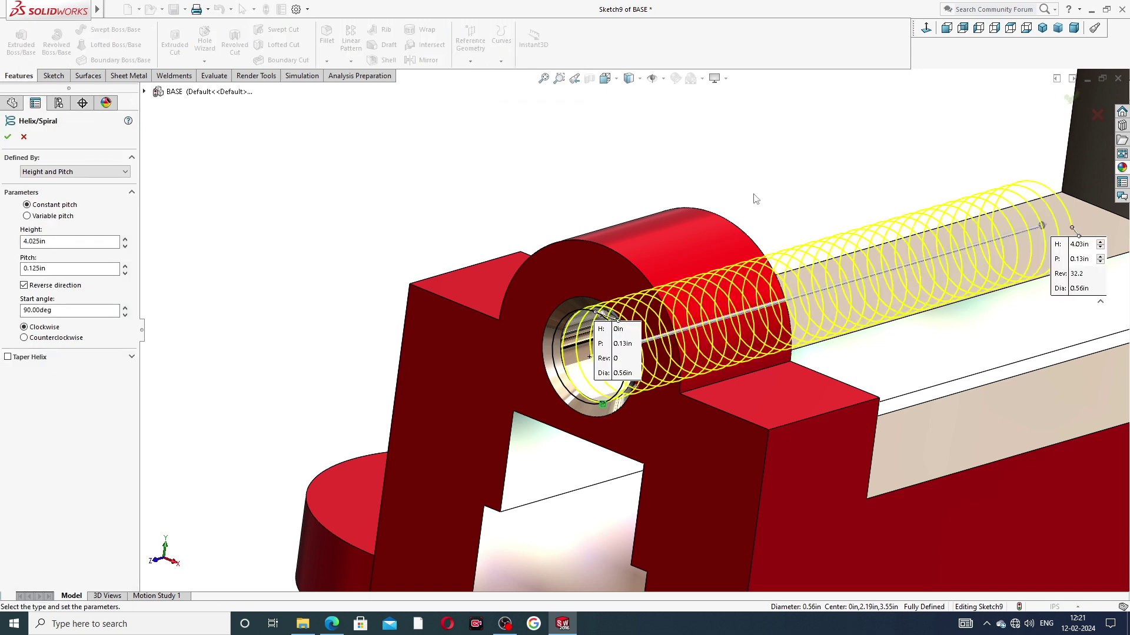
{"action": "scroll", "coordinate": [755, 198], "scroll_direction": "up", "scroll_amount": 2}
{"action": "scroll", "coordinate": [678, 294], "scroll_direction": "down", "scroll_amount": 2}
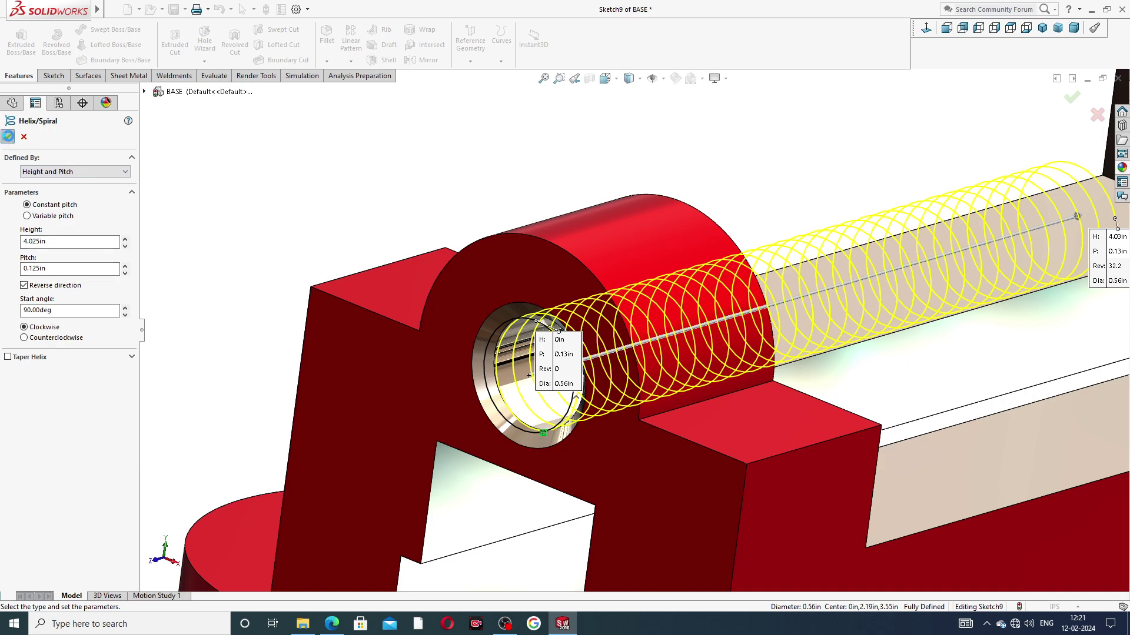
{"action": "left_click", "coordinate": [8, 136]}
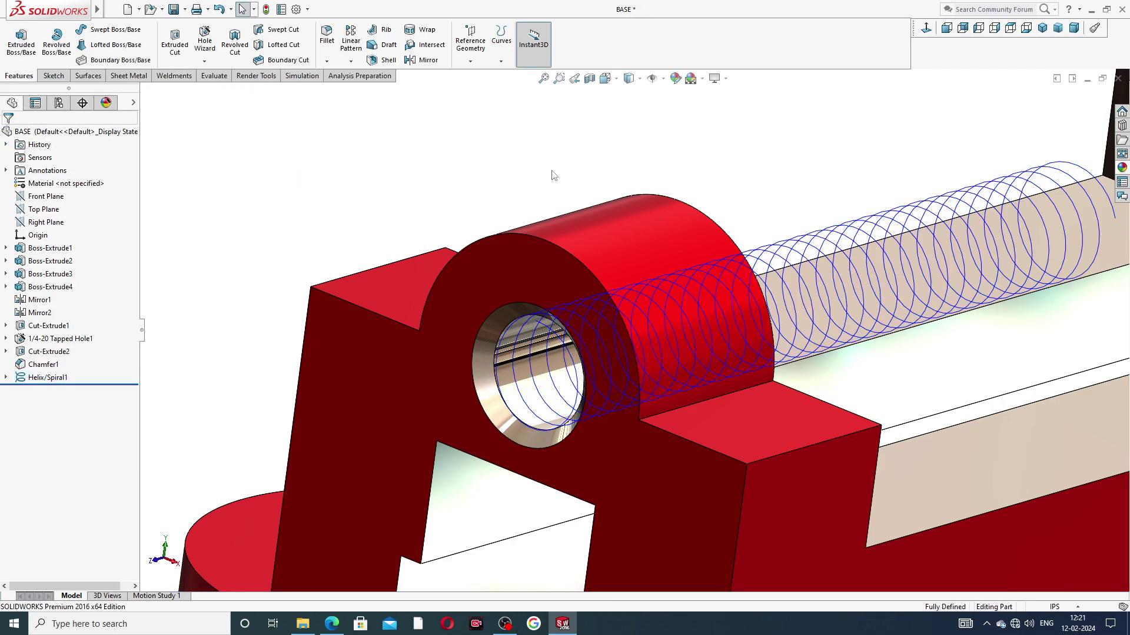
{"action": "middle_click_drag", "start_coordinate": [553, 174], "coordinate": [659, 292]}
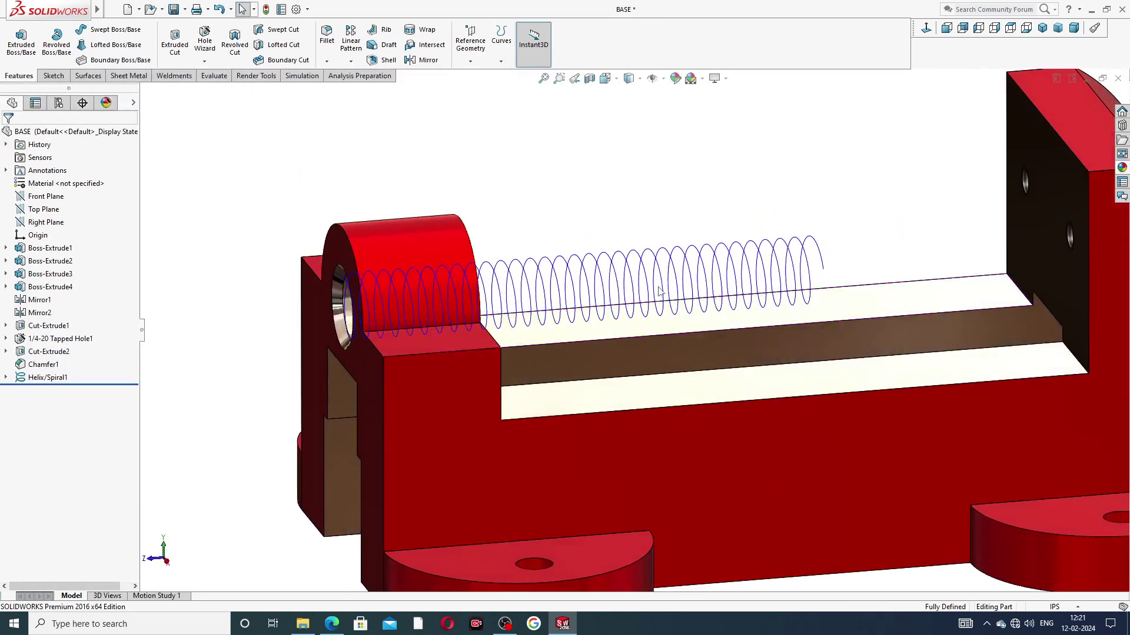
{"action": "scroll", "coordinate": [659, 291], "scroll_direction": "up", "scroll_amount": 3}
{"action": "scroll", "coordinate": [541, 318], "scroll_direction": "down", "scroll_amount": 1}
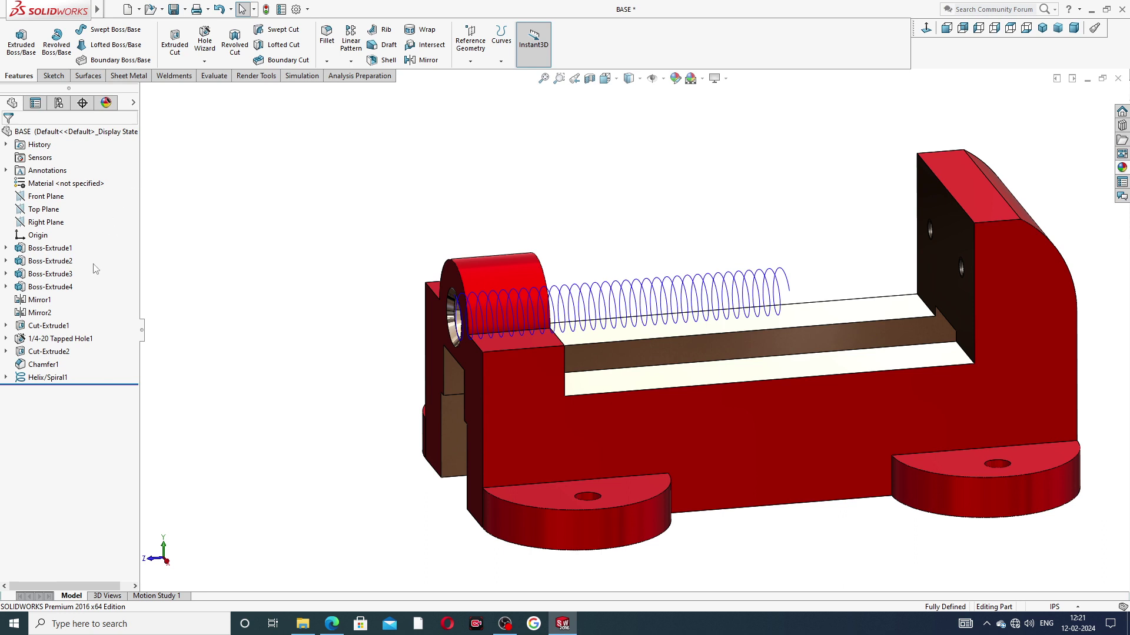
Start a sketch on the Right Plane and view it straight on at the front boss's end face
{"action": "left_click", "coordinate": [58, 222]}
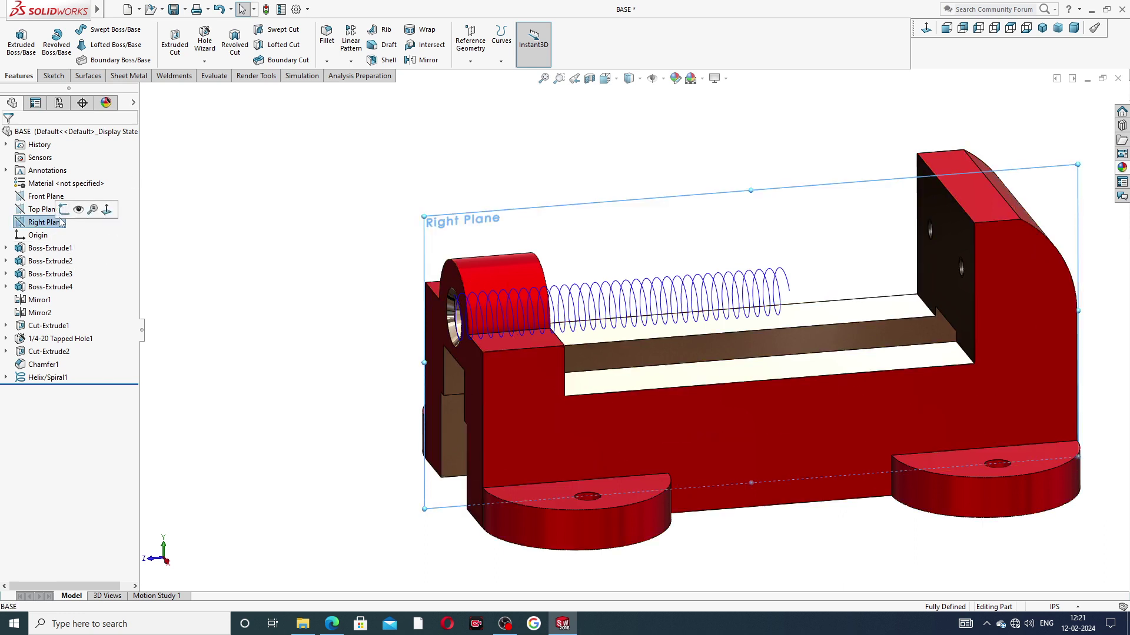
{"action": "left_click", "coordinate": [64, 209]}
{"action": "left_click", "coordinate": [925, 27]}
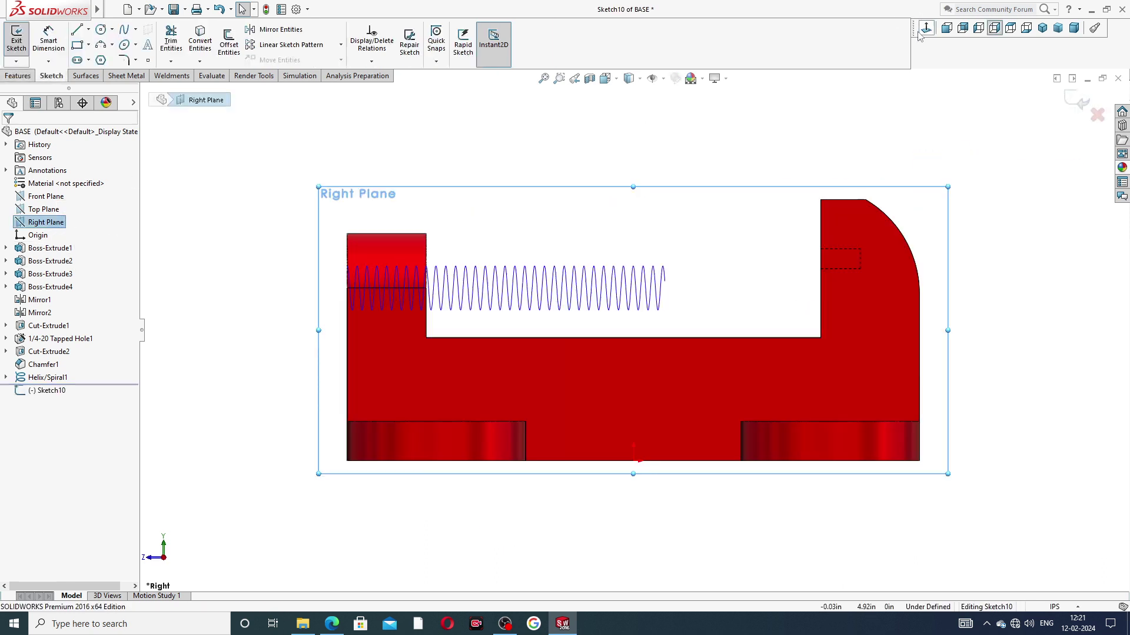
{"action": "scroll", "coordinate": [404, 285], "scroll_direction": "down", "scroll_amount": 5}
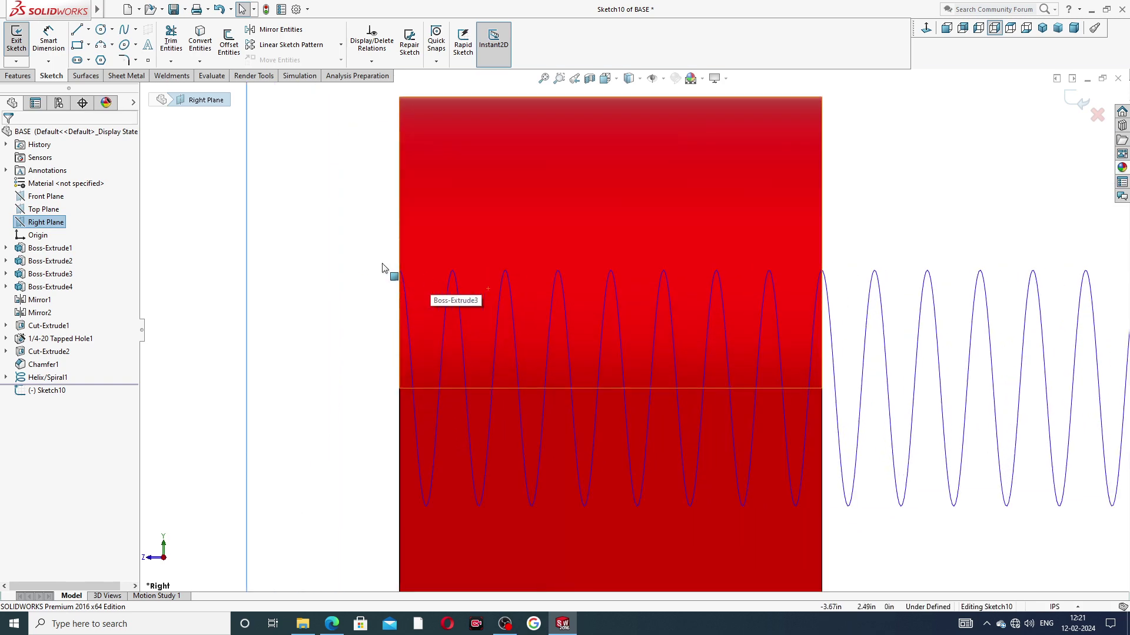
{"action": "scroll", "coordinate": [389, 322], "scroll_direction": "down", "scroll_amount": 1}
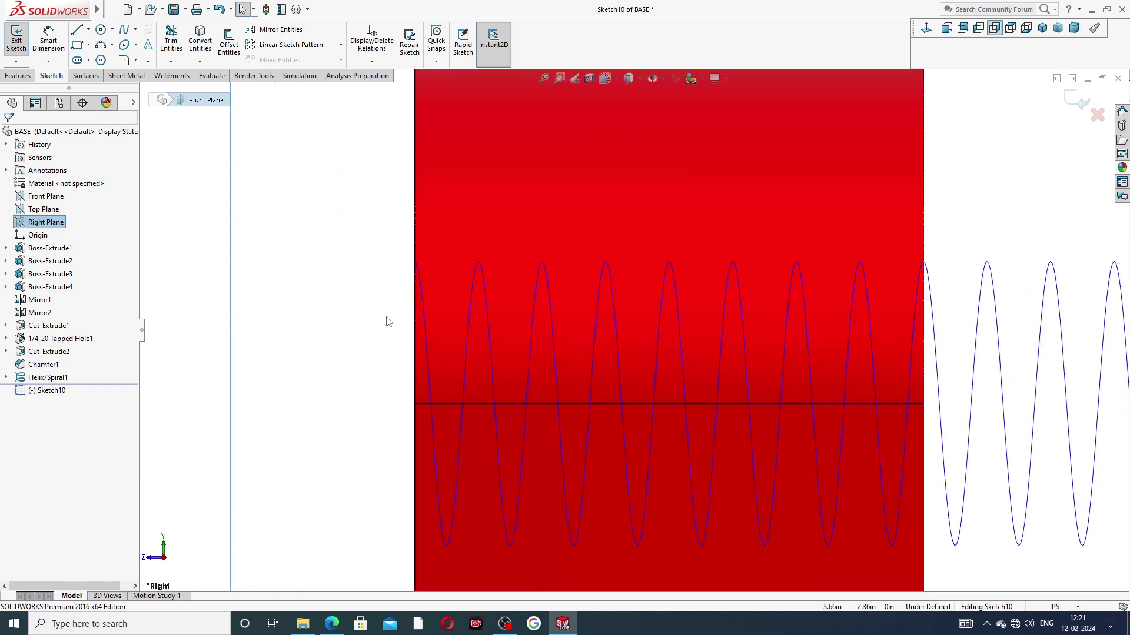
{"action": "scroll", "coordinate": [389, 322], "scroll_direction": "down", "scroll_amount": 1}
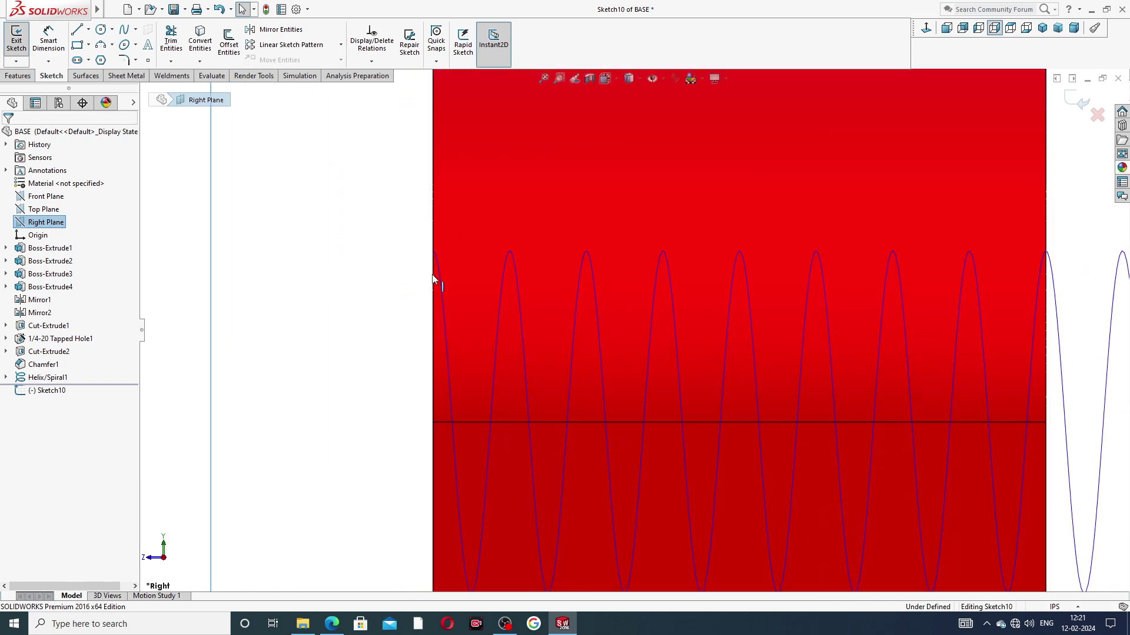
{"action": "left_click", "coordinate": [77, 30]}
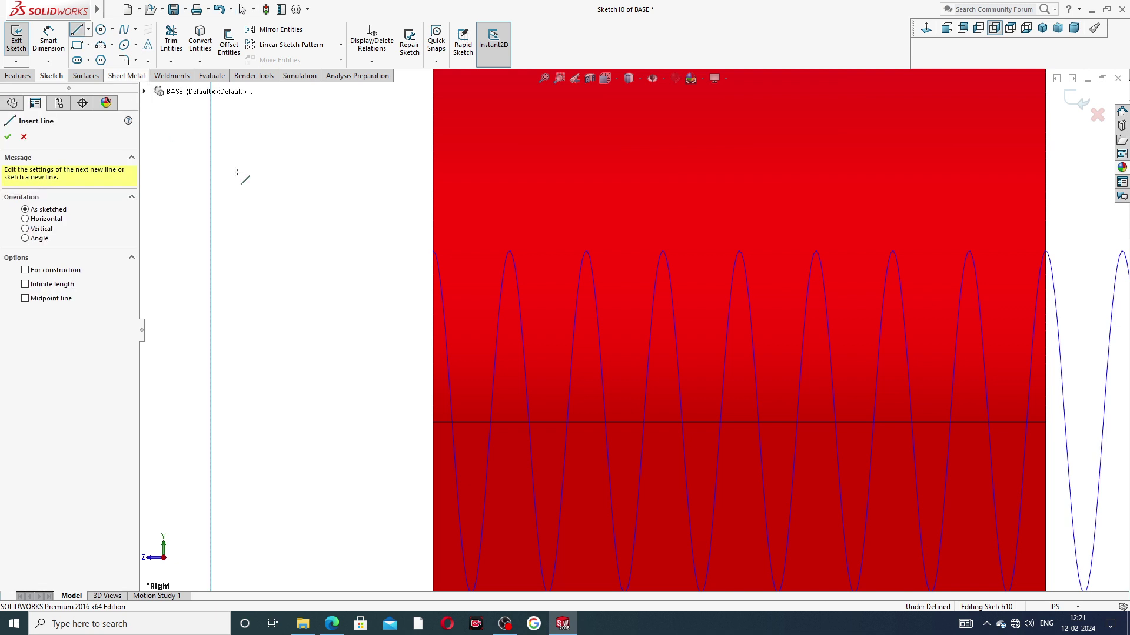
{"action": "left_click", "coordinate": [336, 243]}
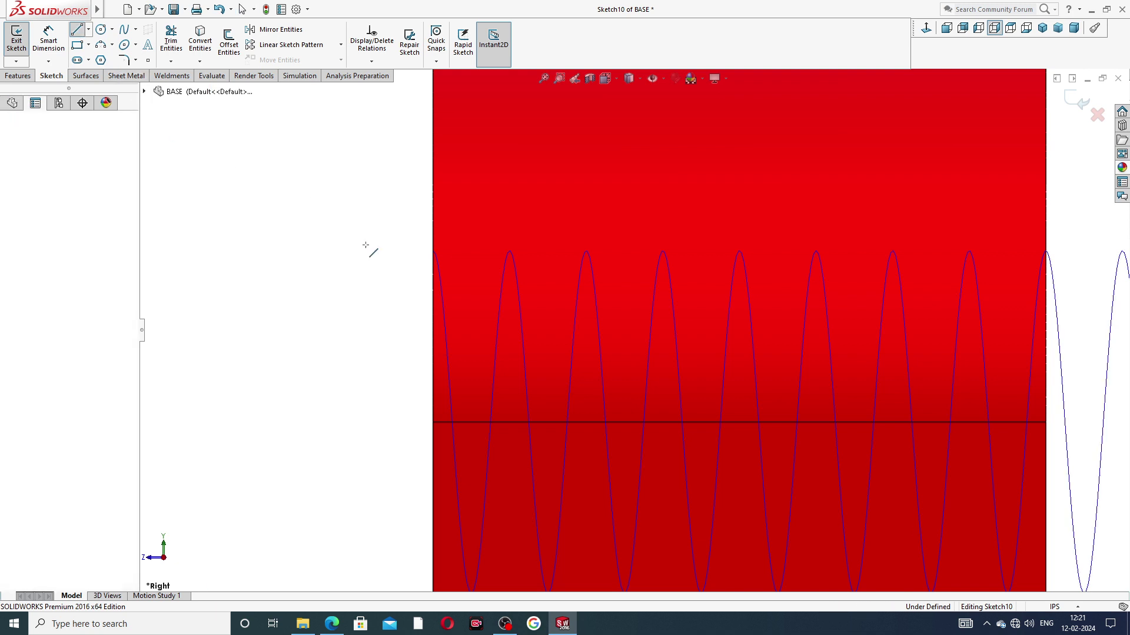
{"action": "left_click", "coordinate": [407, 306]}
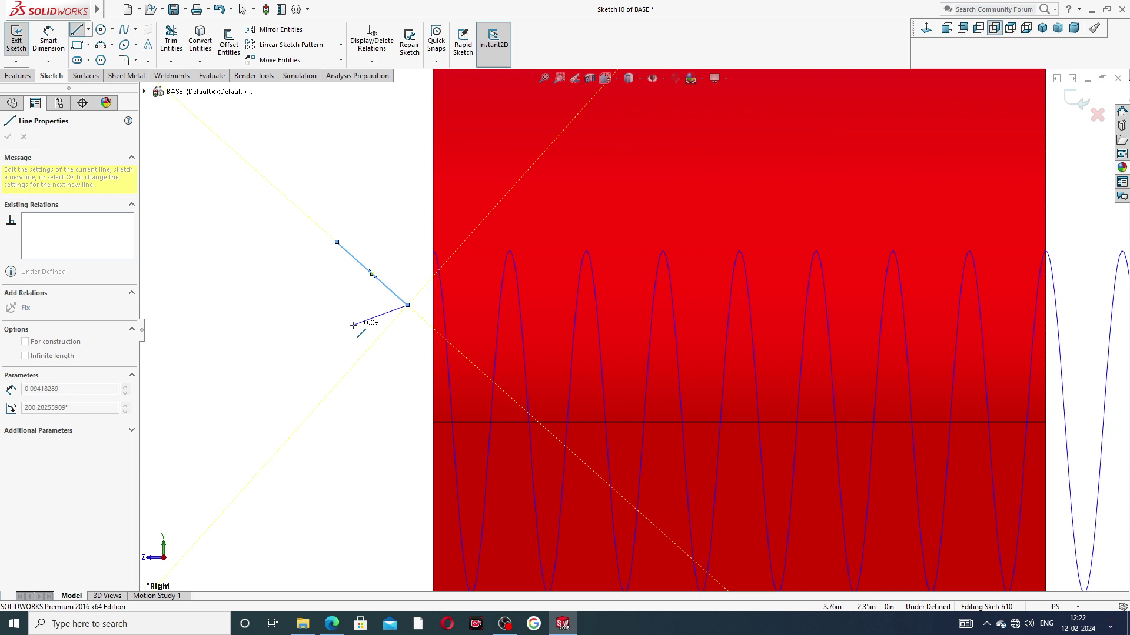
{"action": "key", "text": "Escape"}
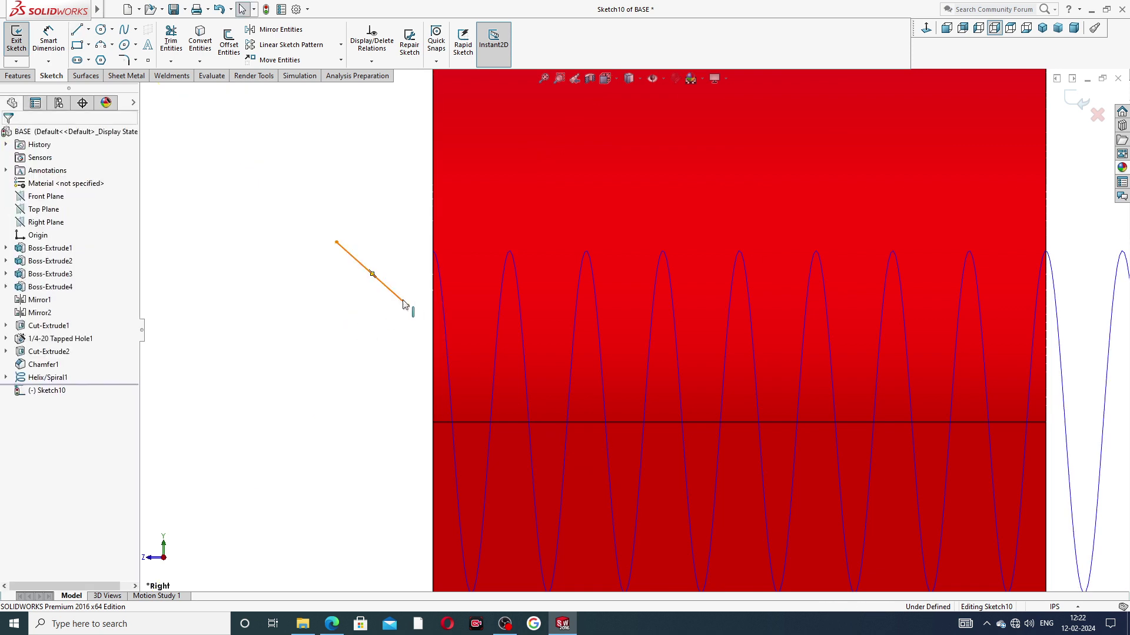
{"action": "left_click", "coordinate": [403, 303]}
{"action": "key", "text": "Delete"}
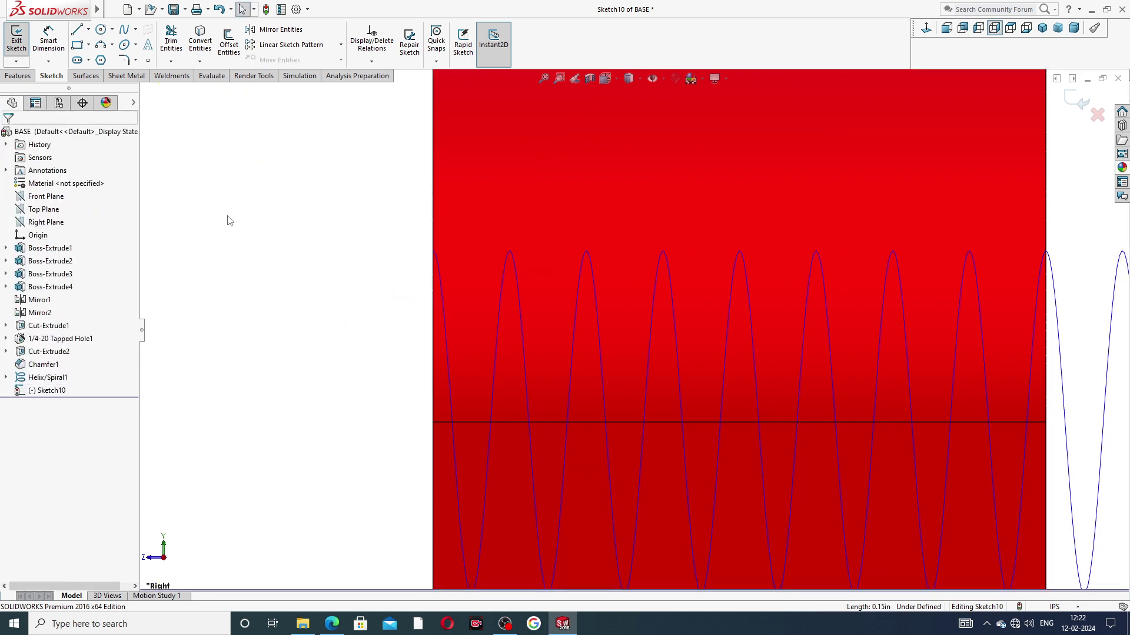
Sketch a closed trapezoid in front of the boss, about 0.12 in wide above, 0.22 in wide below and 0.13 in high
{"action": "left_click", "coordinate": [76, 30]}
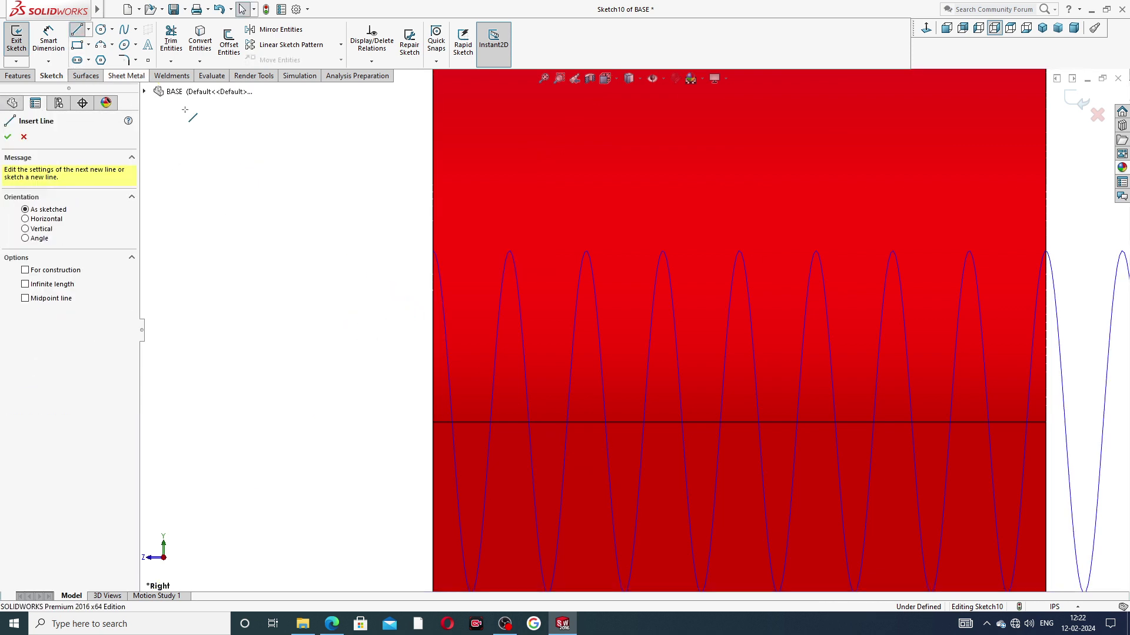
{"action": "left_click", "coordinate": [324, 241]}
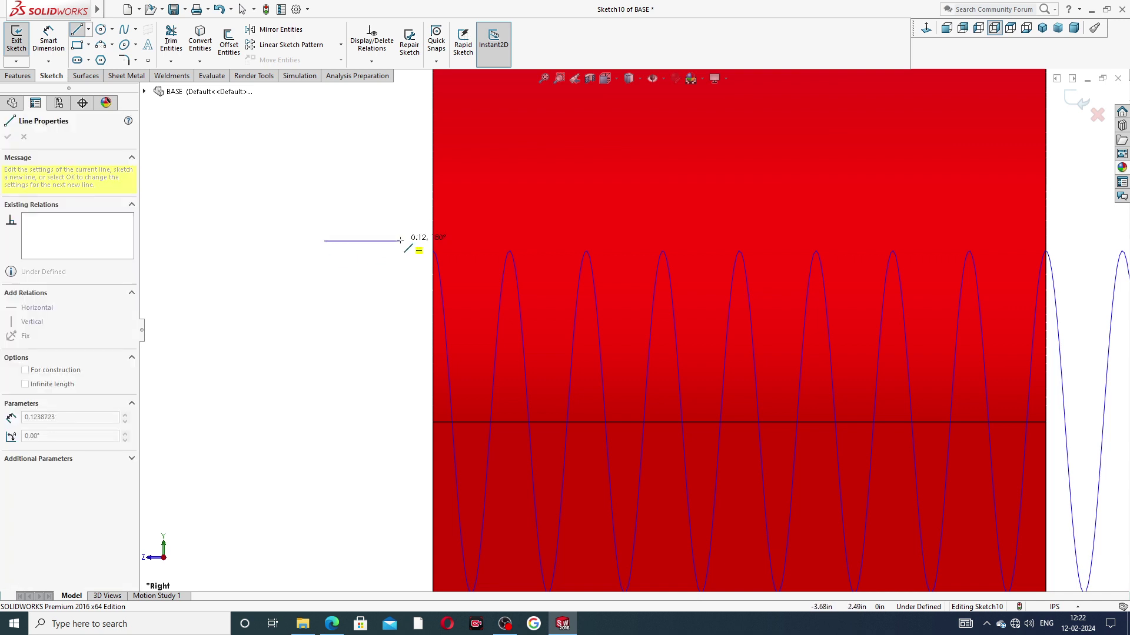
{"action": "left_click", "coordinate": [400, 241]}
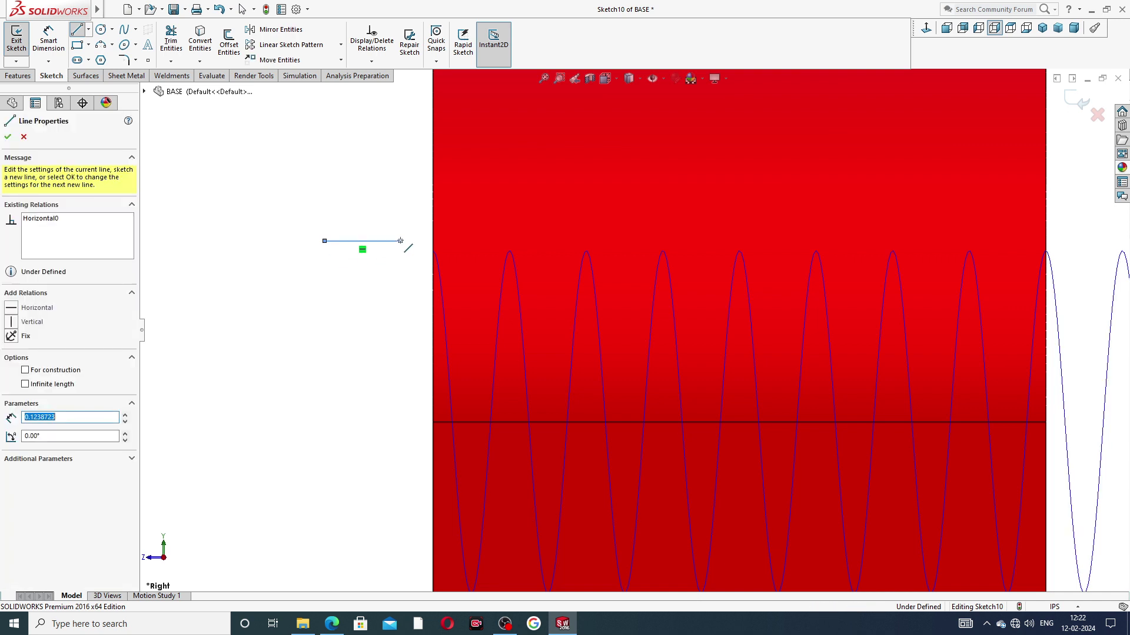
{"action": "left_click", "coordinate": [423, 321]}
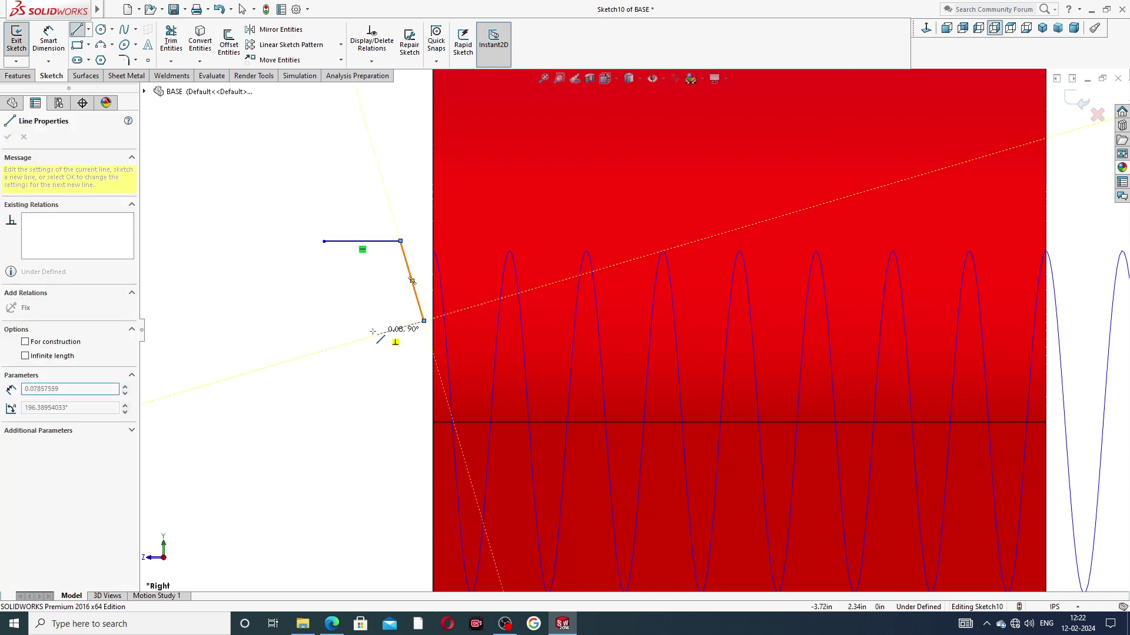
{"action": "left_click", "coordinate": [283, 321]}
{"action": "left_click", "coordinate": [324, 241]}
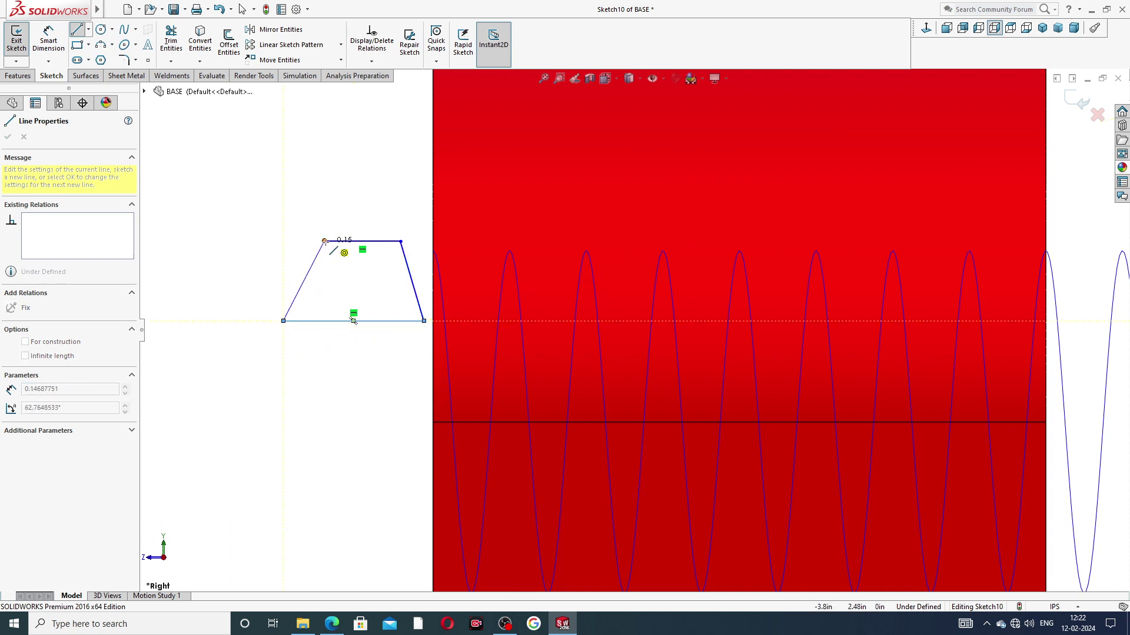
{"action": "right_click", "coordinate": [378, 182]}
{"action": "left_click", "coordinate": [400, 190]}
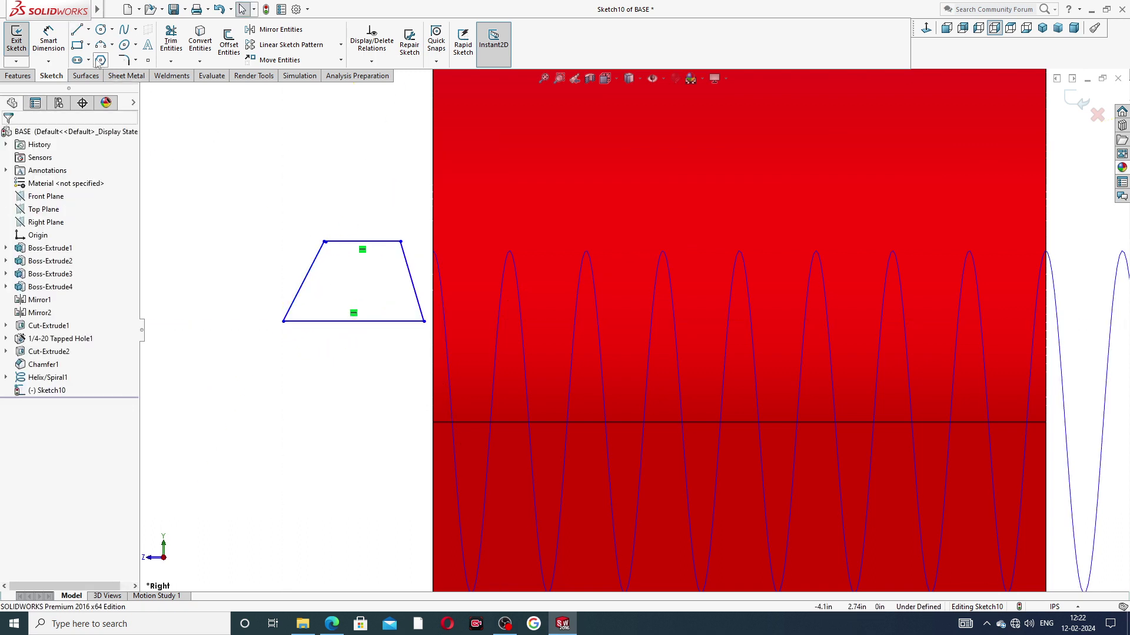
Draw a construction line between the midpoints of the trapezoid's two horizontal edges and make it vertical
{"action": "left_click", "coordinate": [88, 29]}
{"action": "left_click", "coordinate": [105, 58]}
{"action": "scroll", "coordinate": [314, 271], "scroll_direction": "down", "scroll_amount": 3}
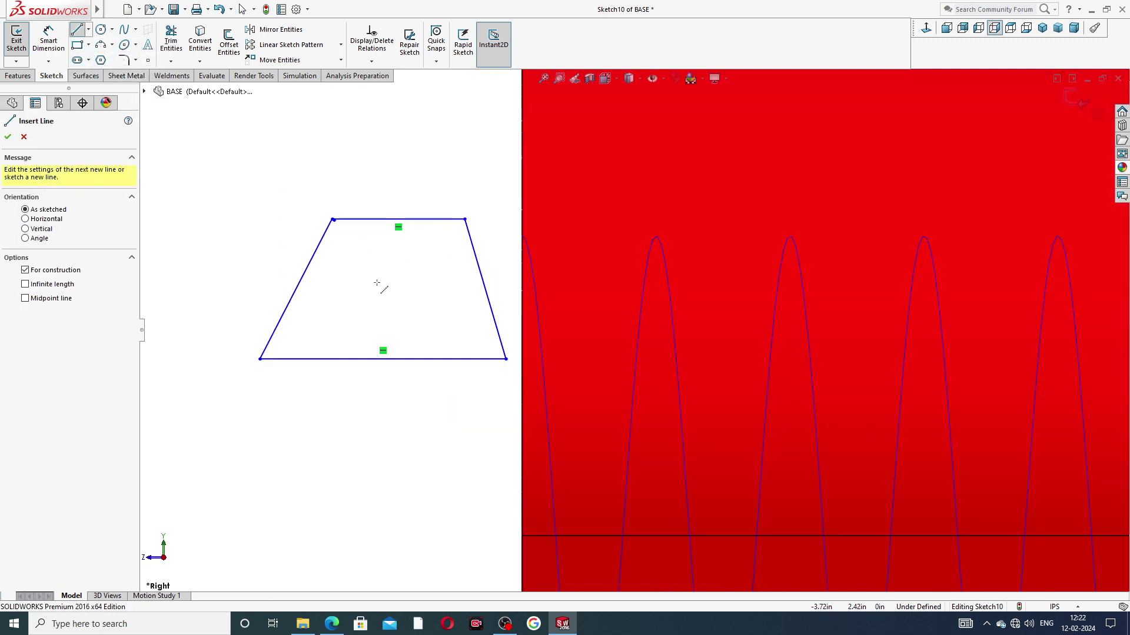
{"action": "left_click", "coordinate": [398, 220]}
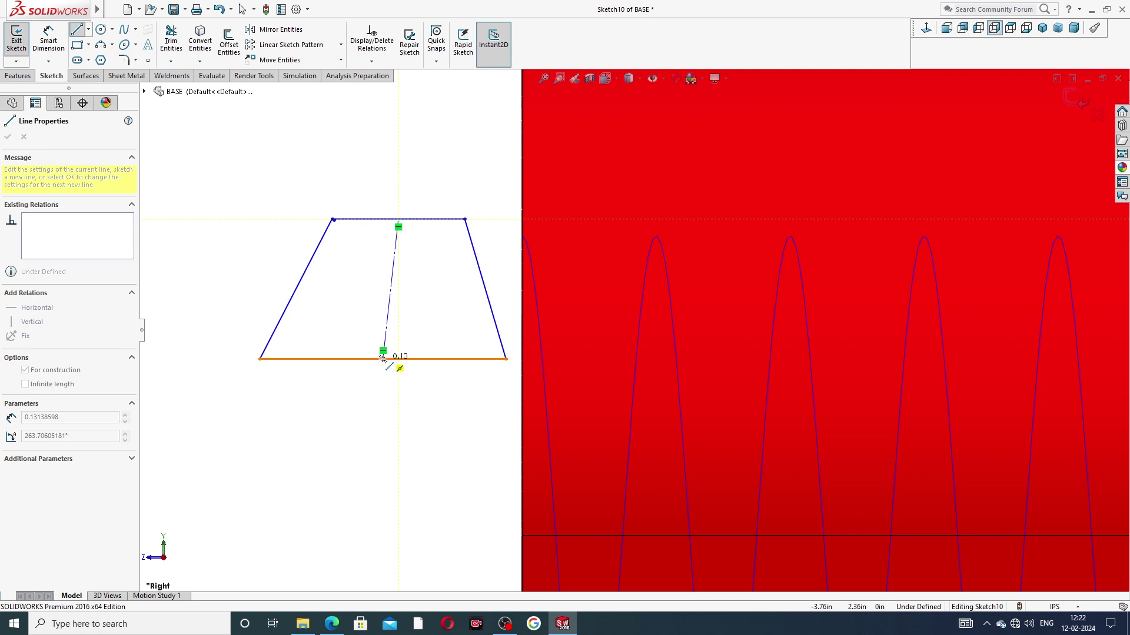
{"action": "left_click", "coordinate": [383, 359]}
{"action": "right_click", "coordinate": [422, 306]}
{"action": "left_click", "coordinate": [437, 323]}
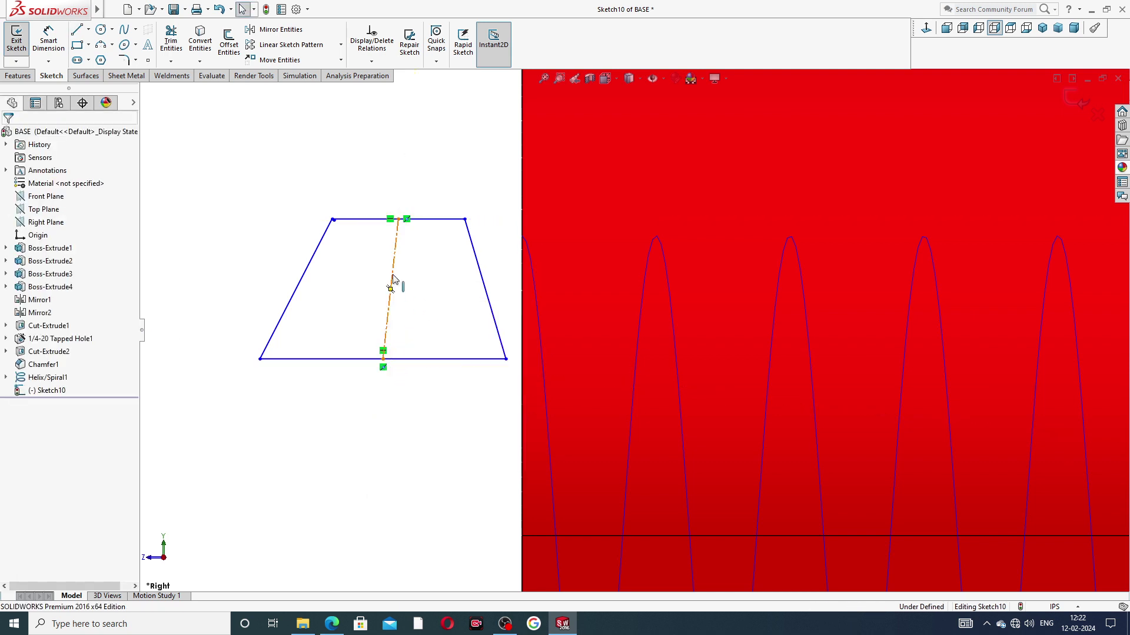
{"action": "left_click", "coordinate": [391, 286]}
{"action": "left_click", "coordinate": [439, 225]}
Delete the tiny stray line at the trapezoid's upper-left corner
{"action": "scroll", "coordinate": [360, 232], "scroll_direction": "down", "scroll_amount": 5}
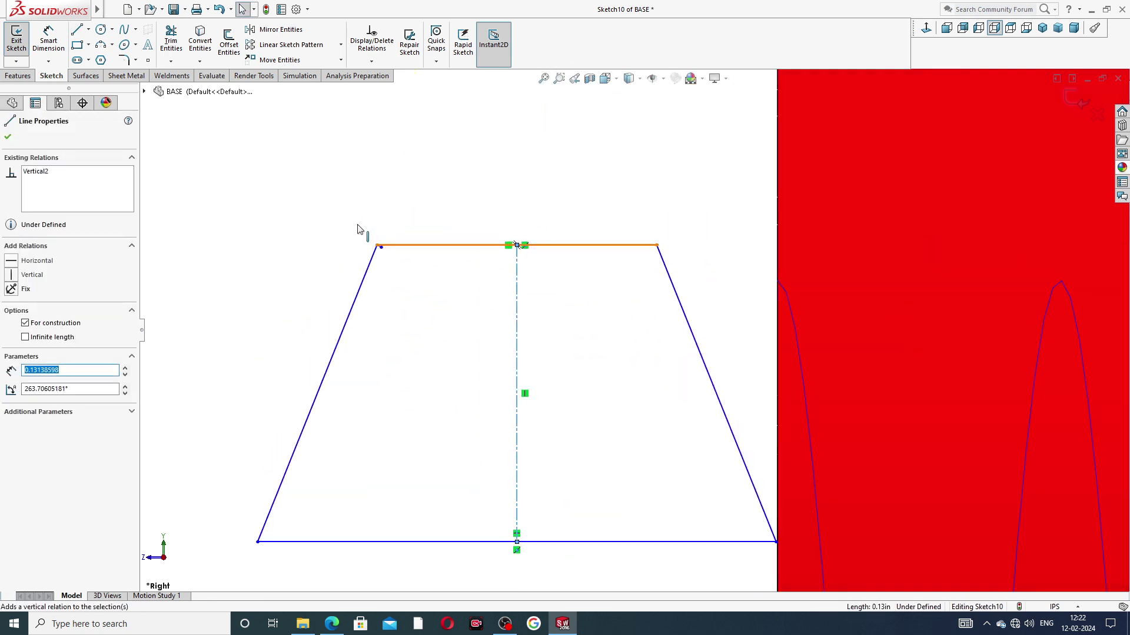
{"action": "scroll", "coordinate": [479, 302], "scroll_direction": "down", "scroll_amount": 3}
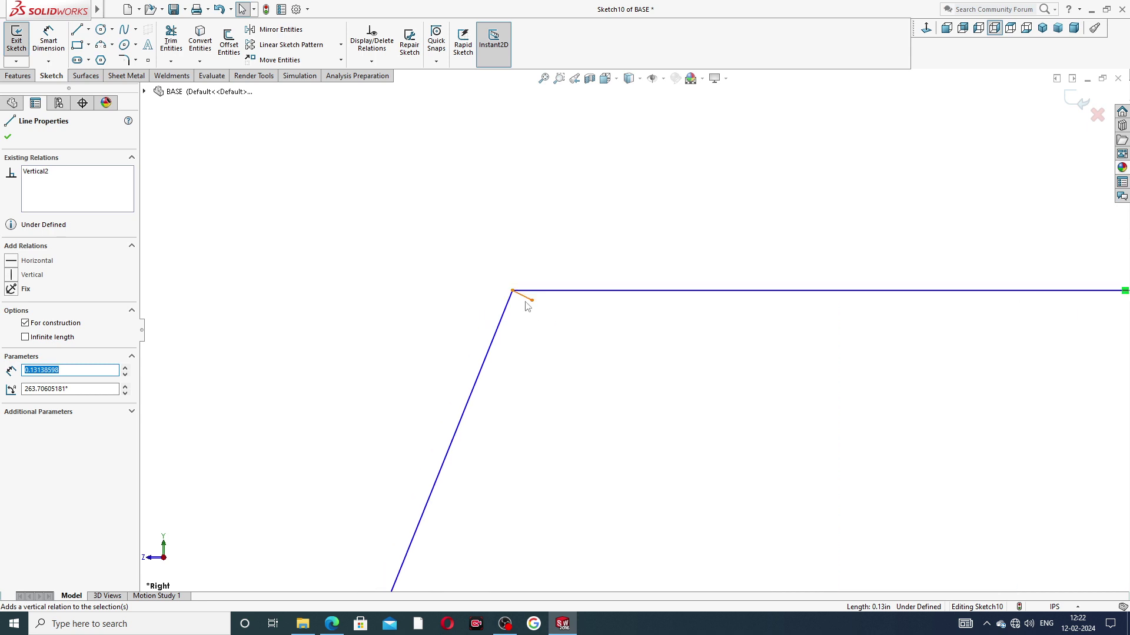
{"action": "key", "text": "Escape"}
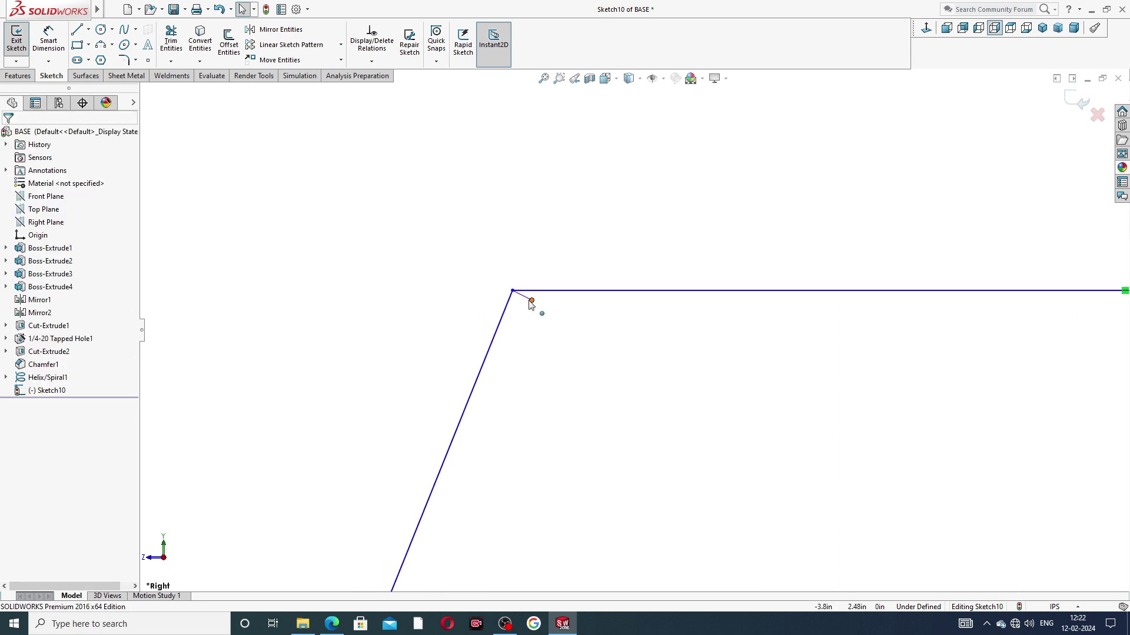
{"action": "left_click", "coordinate": [531, 301]}
{"action": "key", "text": "Escape"}
{"action": "left_click", "coordinate": [528, 303]}
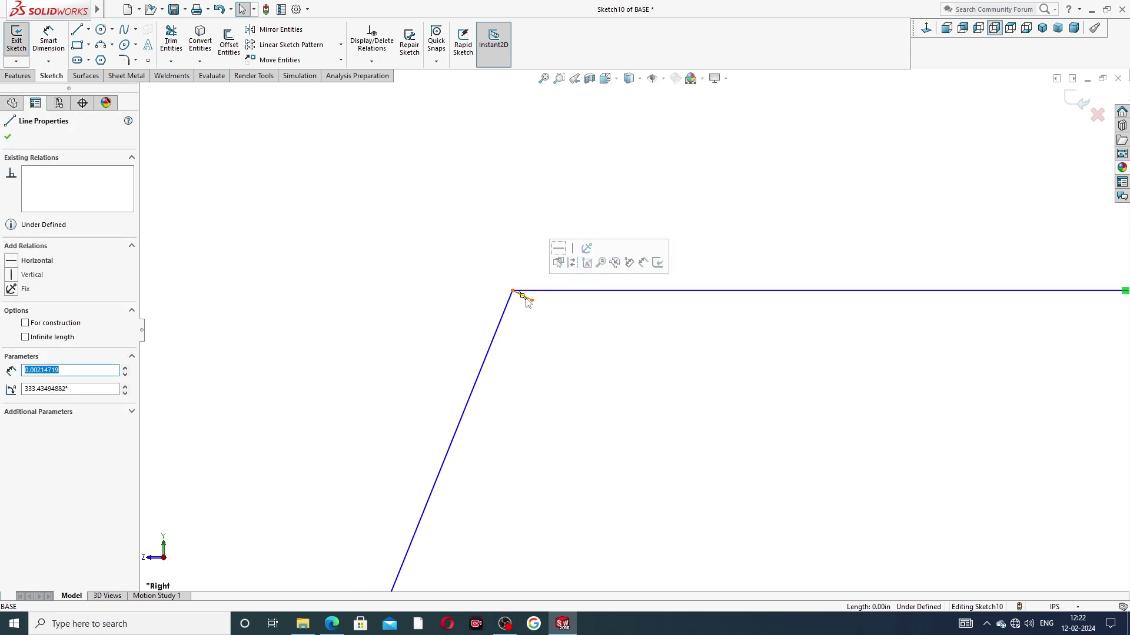
{"action": "key", "text": "Delete"}
Move the trapezoid's lower-right corner clear of the boss's front end face
{"action": "scroll", "coordinate": [616, 343], "scroll_direction": "down", "scroll_amount": 5}
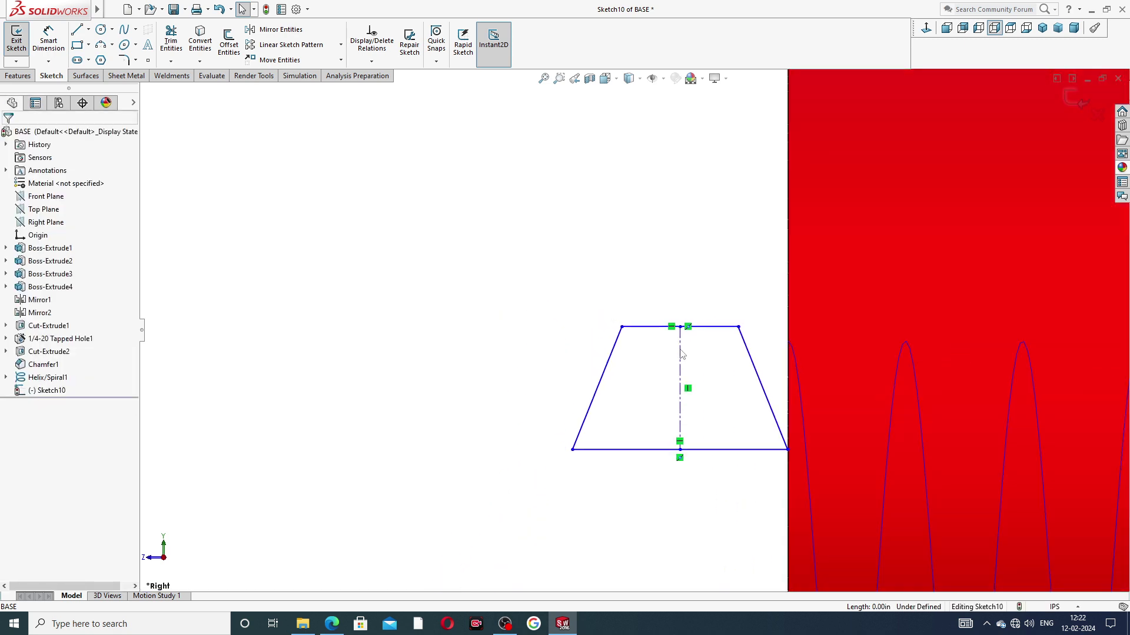
{"action": "scroll", "coordinate": [762, 459], "scroll_direction": "up", "scroll_amount": 1}
{"action": "left_click_drag", "start_coordinate": [799, 446], "coordinate": [781, 442]}
{"action": "key", "text": "Escape"}
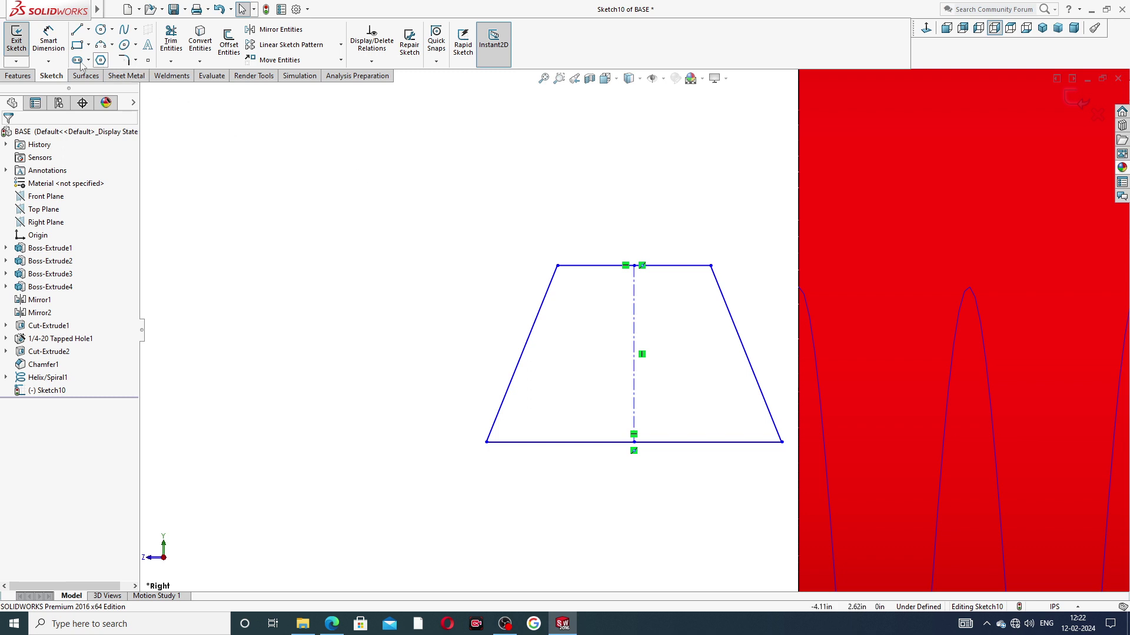
Dimension the trapezoid's height between its two horizontal edges as 0.06 in
{"action": "left_click", "coordinate": [42, 43]}
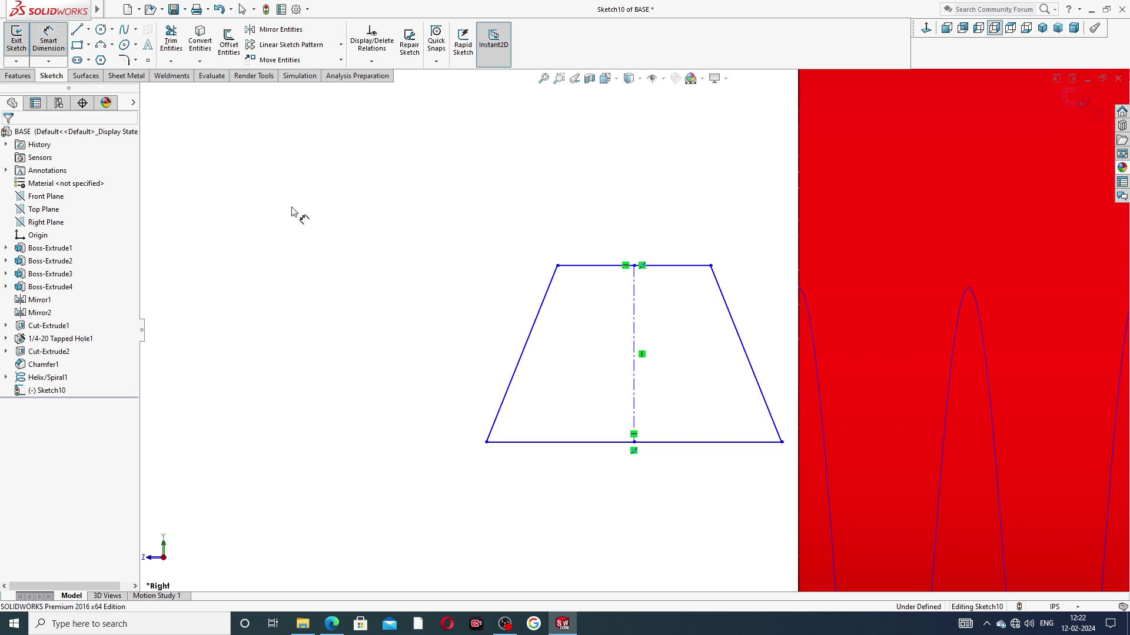
{"action": "left_click", "coordinate": [587, 266]}
{"action": "left_click", "coordinate": [583, 443]}
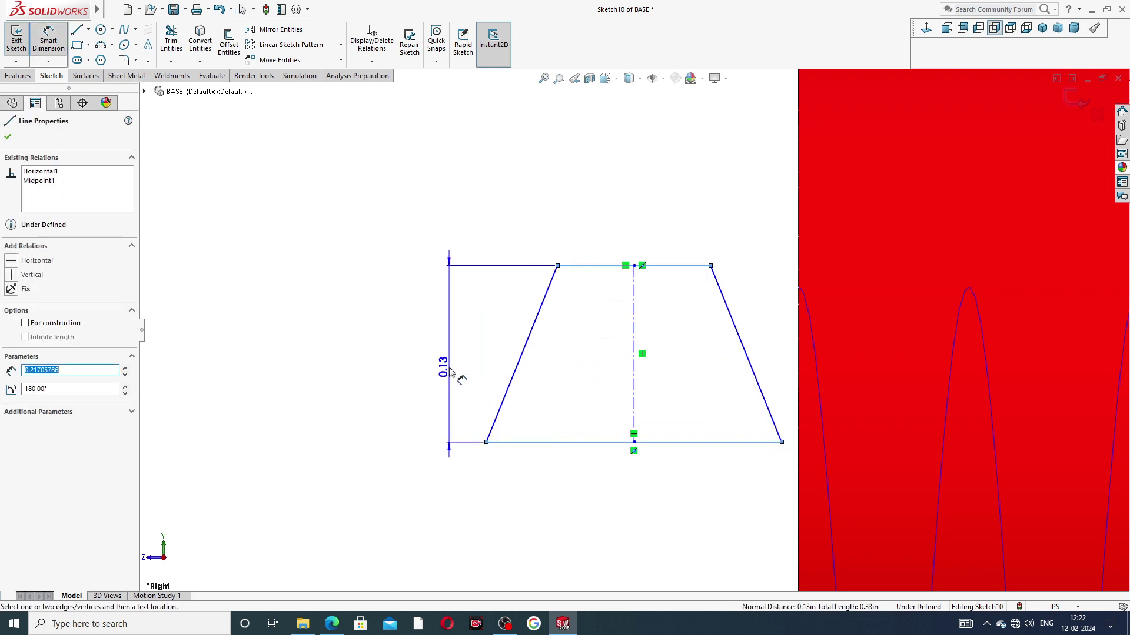
{"action": "left_click", "coordinate": [450, 370]}
{"action": "type", "text": "."}
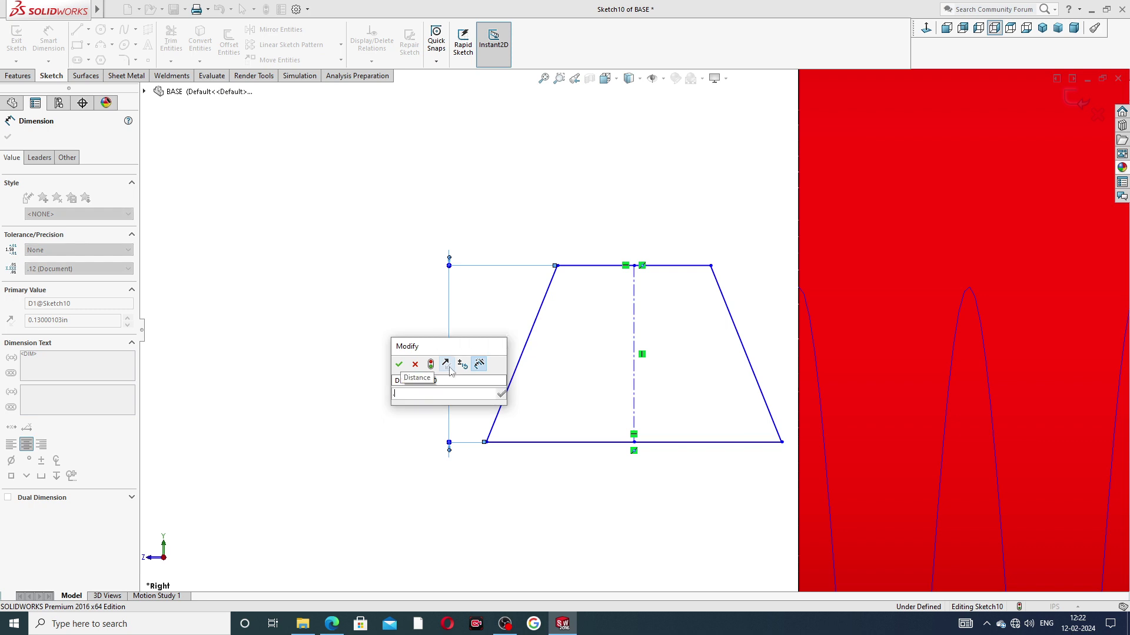
{"action": "type", "text": "06"}
{"action": "key", "text": "Return"}
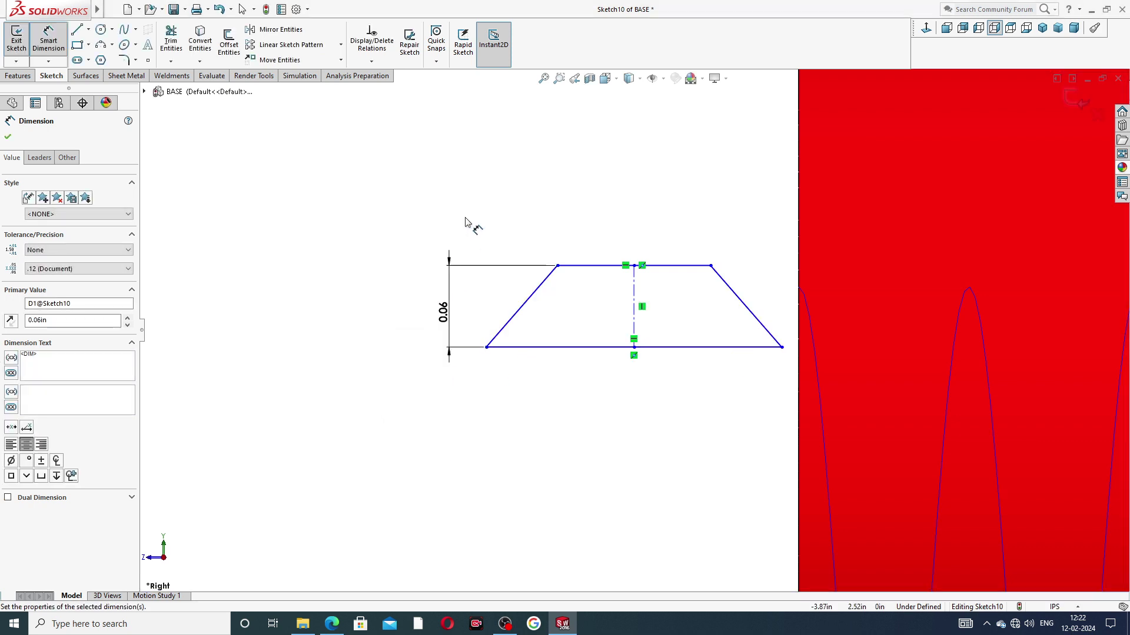
Dimension the trapezoid's bottom edge as 0.08 in and leave the dimension command
{"action": "left_click", "coordinate": [579, 348]}
{"action": "left_click", "coordinate": [588, 389]}
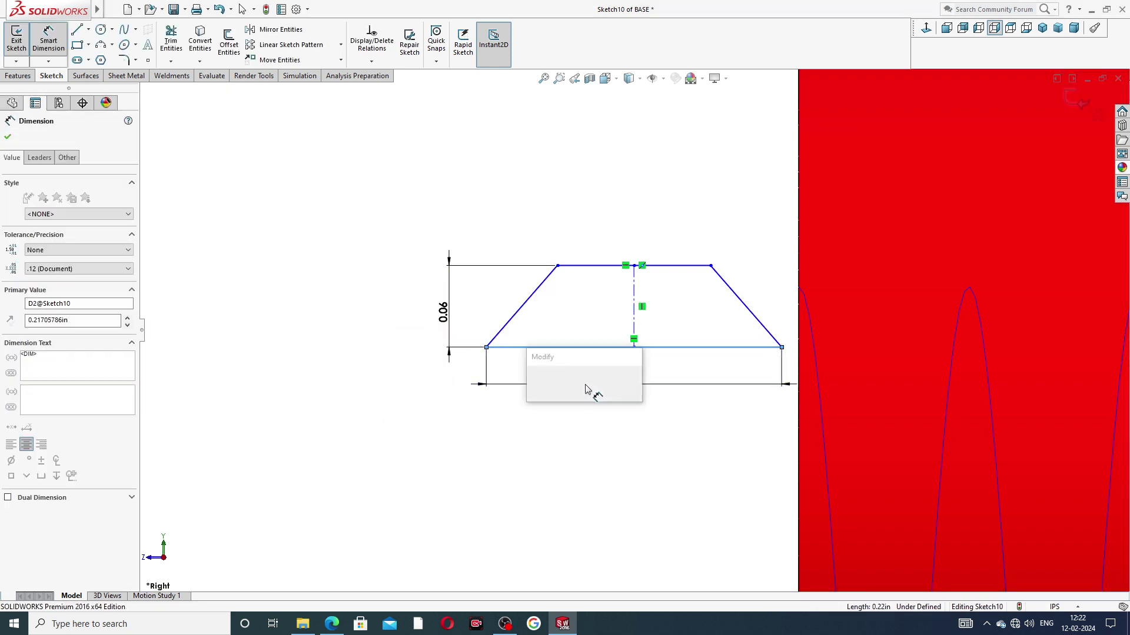
{"action": "type", "text": ".08"}
{"action": "key", "text": "Return"}
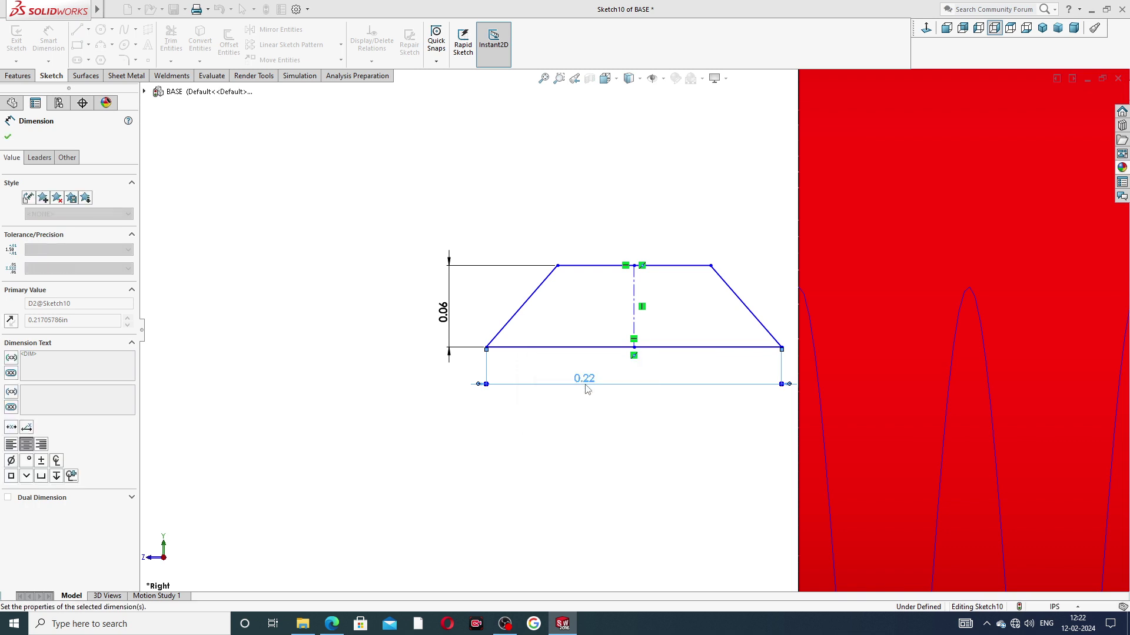
{"action": "left_click", "coordinate": [596, 225]}
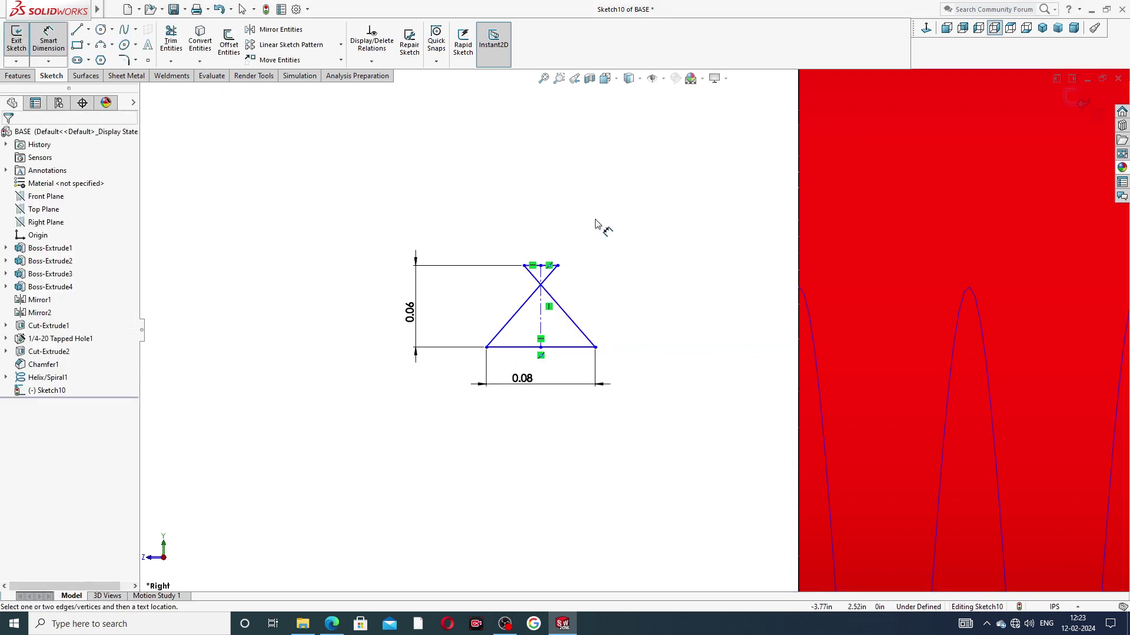
{"action": "right_click", "coordinate": [597, 227]}
{"action": "left_click", "coordinate": [628, 174]}
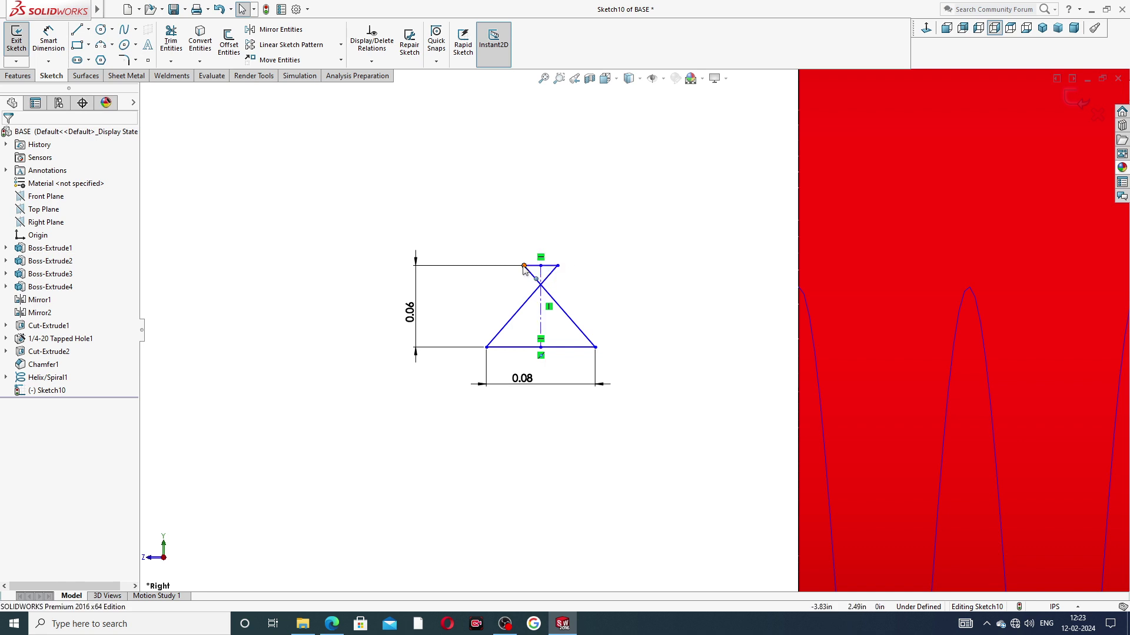
Reposition the profile's top edge so the crossed slanted sides form a proper trapezoid again
{"action": "mouse_move", "coordinate": [552, 268]}
{"action": "left_mouse_down"}
{"action": "mouse_move", "coordinate": [602, 261]}
{"action": "mouse_move", "coordinate": [522, 255]}
{"action": "mouse_move", "coordinate": [541, 267]}
{"action": "mouse_move", "coordinate": [561, 255]}
{"action": "left_mouse_up"}
{"action": "left_click", "coordinate": [554, 279]}
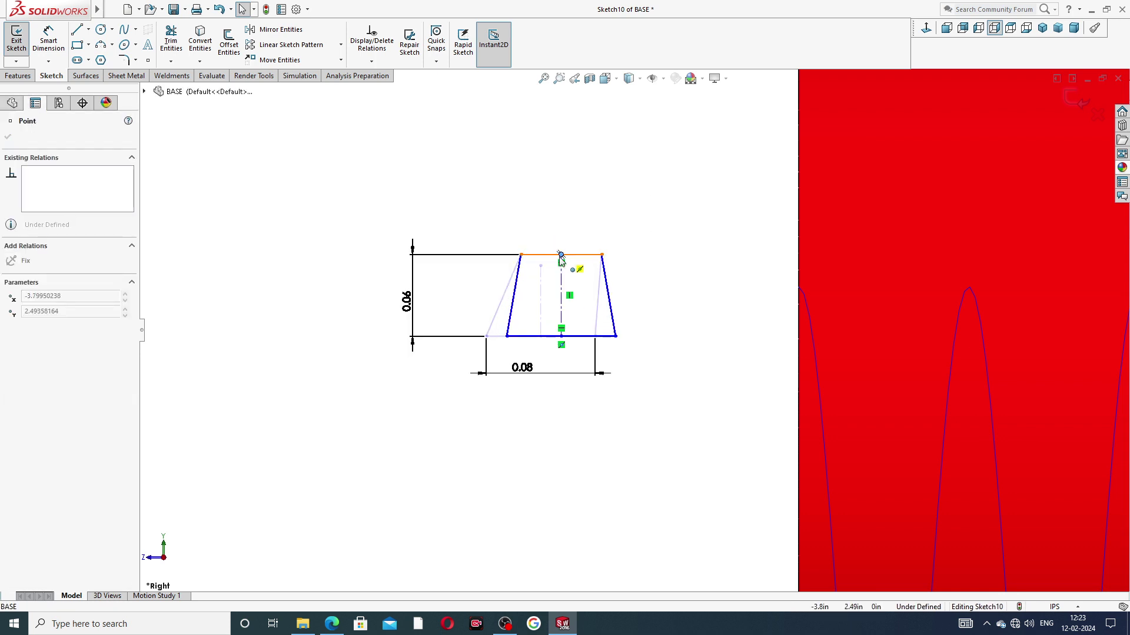
{"action": "left_click", "coordinate": [548, 227]}
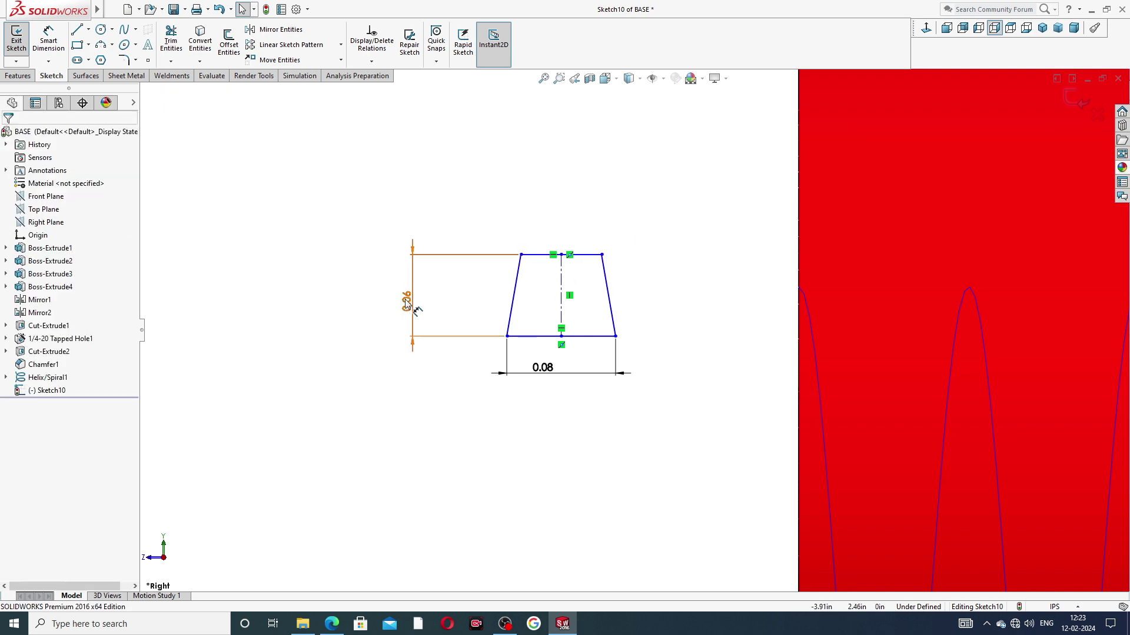
Move the trapezoid's height and bottom-edge dimensions closer to the profile
{"action": "left_click_drag", "start_coordinate": [406, 301], "coordinate": [470, 288]}
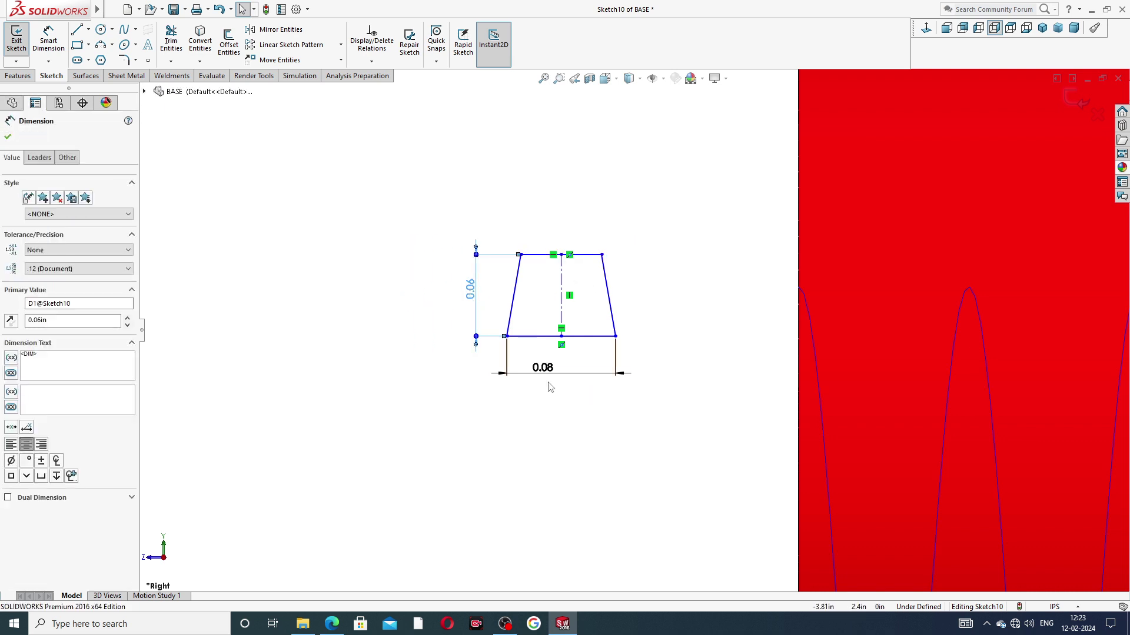
{"action": "left_click", "coordinate": [641, 280]}
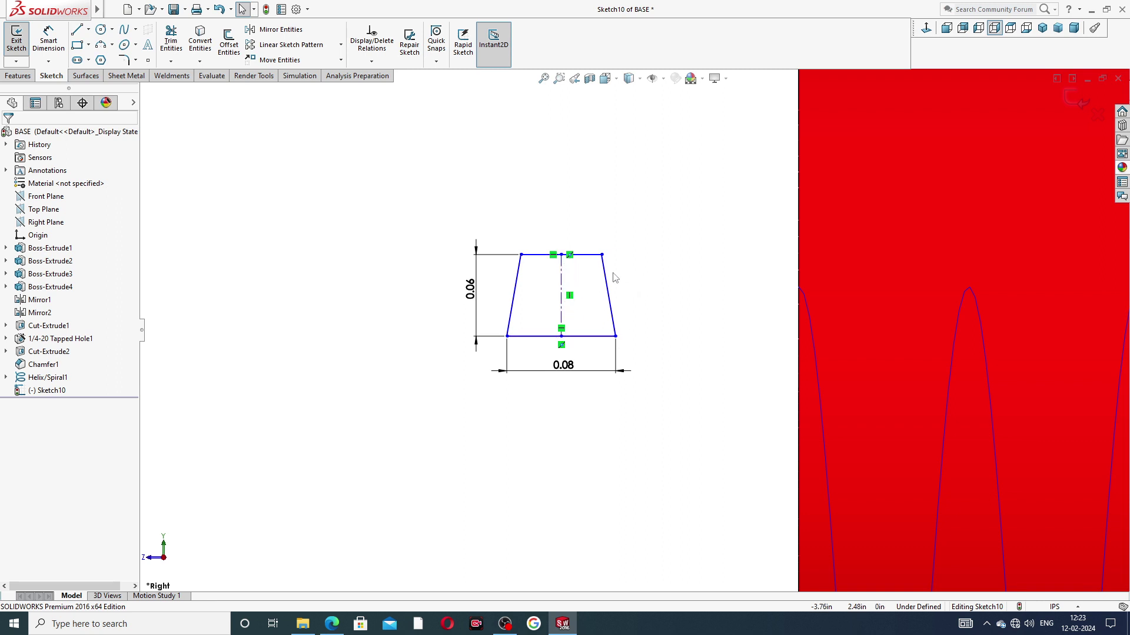
{"action": "scroll", "coordinate": [614, 278], "scroll_direction": "down", "scroll_amount": 2}
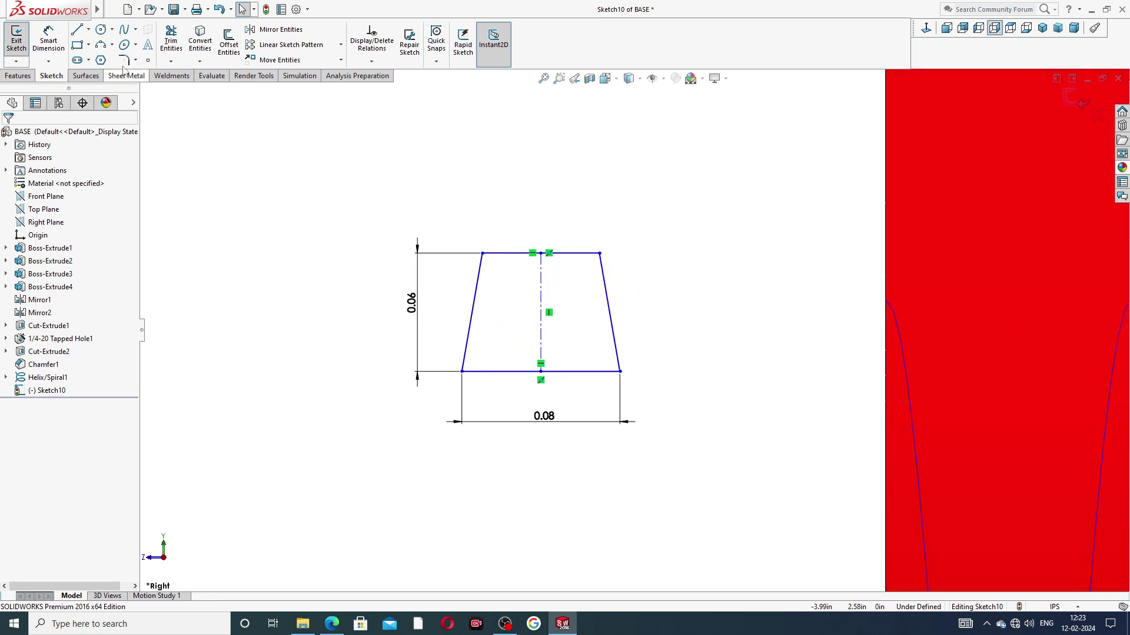
Dimension the angle between the trapezoid's slanted sides as 29°, place it between the bottom edge and its width dimension, and leave the dimension command
{"action": "left_click", "coordinate": [48, 39]}
{"action": "left_click", "coordinate": [473, 308]}
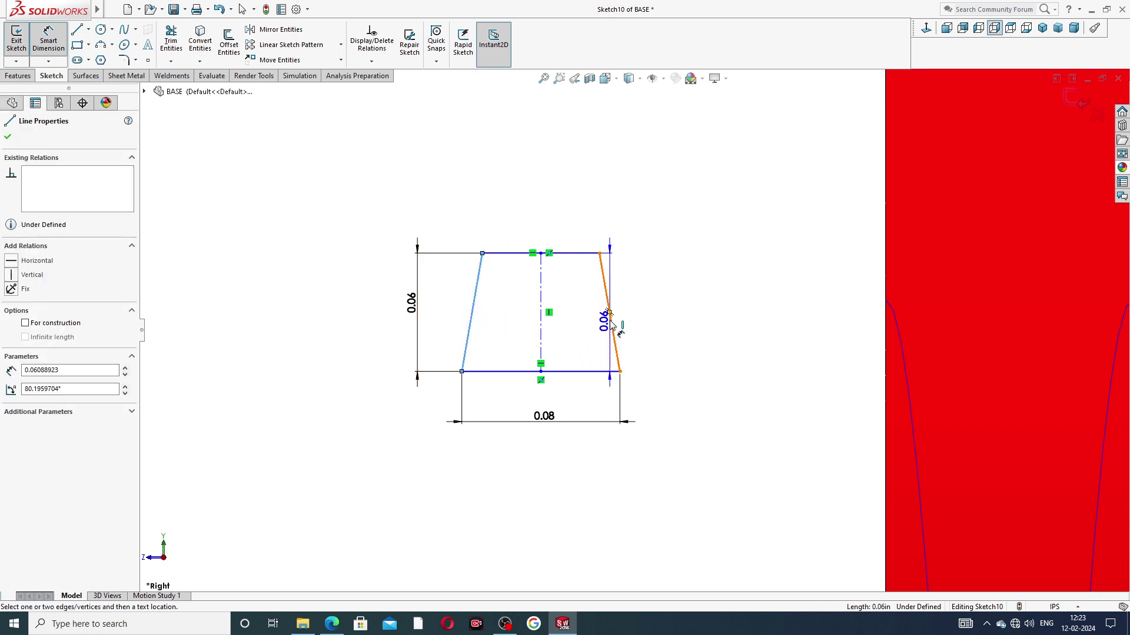
{"action": "left_click", "coordinate": [610, 320]}
{"action": "left_click", "coordinate": [558, 402]}
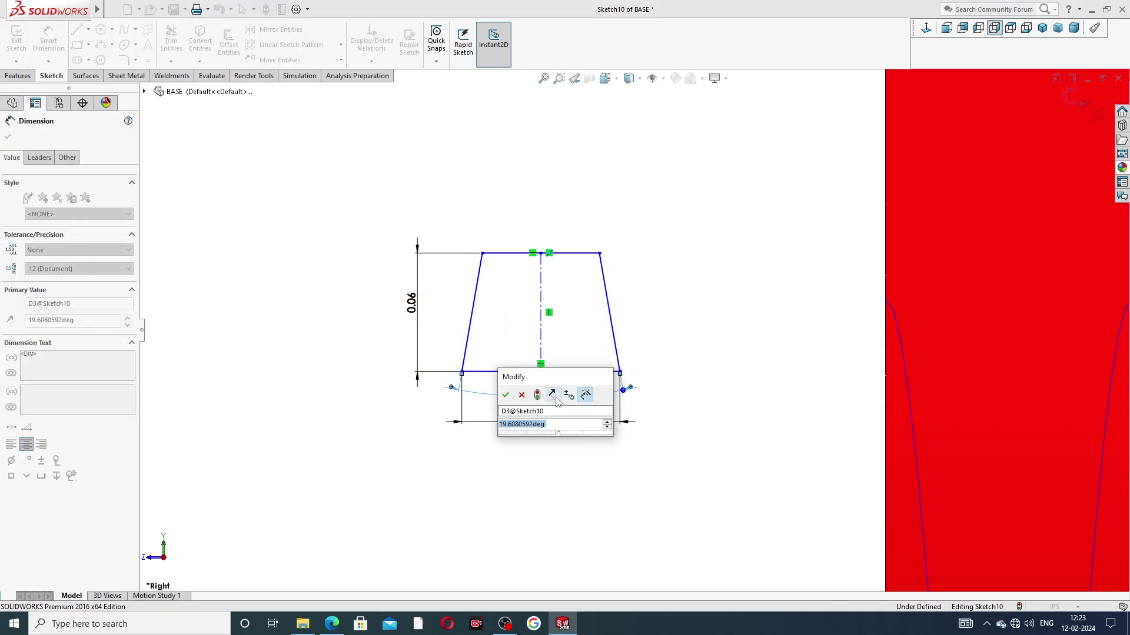
{"action": "type", "text": "29"}
{"action": "key", "text": "Return"}
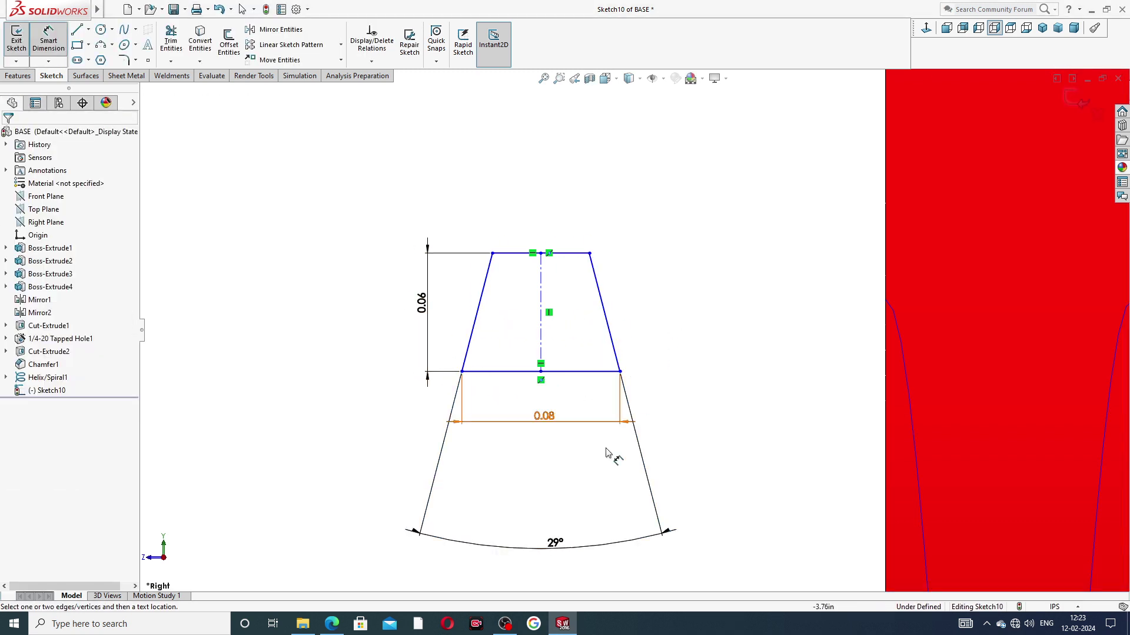
{"action": "left_click_drag", "start_coordinate": [546, 503], "coordinate": [547, 393]}
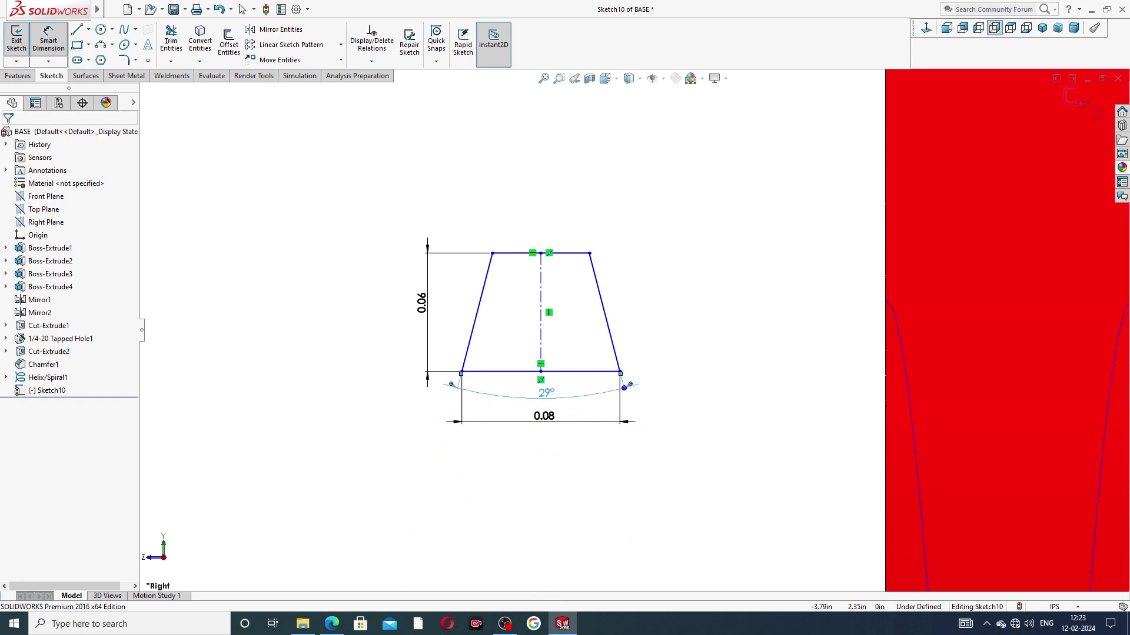
{"action": "left_click", "coordinate": [331, 623]}
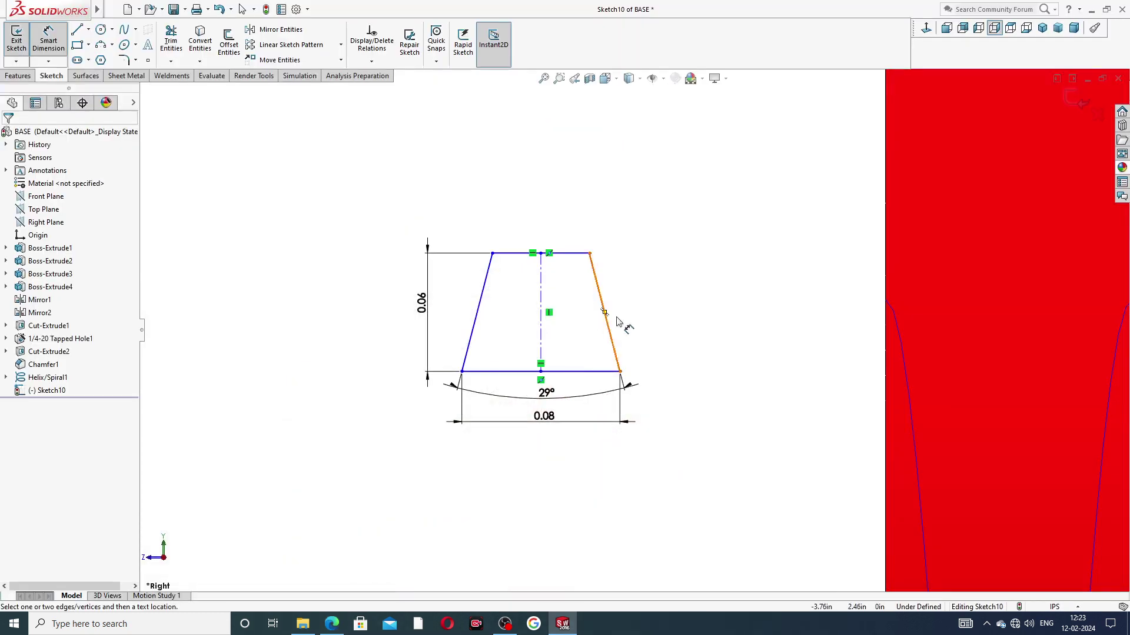
{"action": "right_click", "coordinate": [651, 309]}
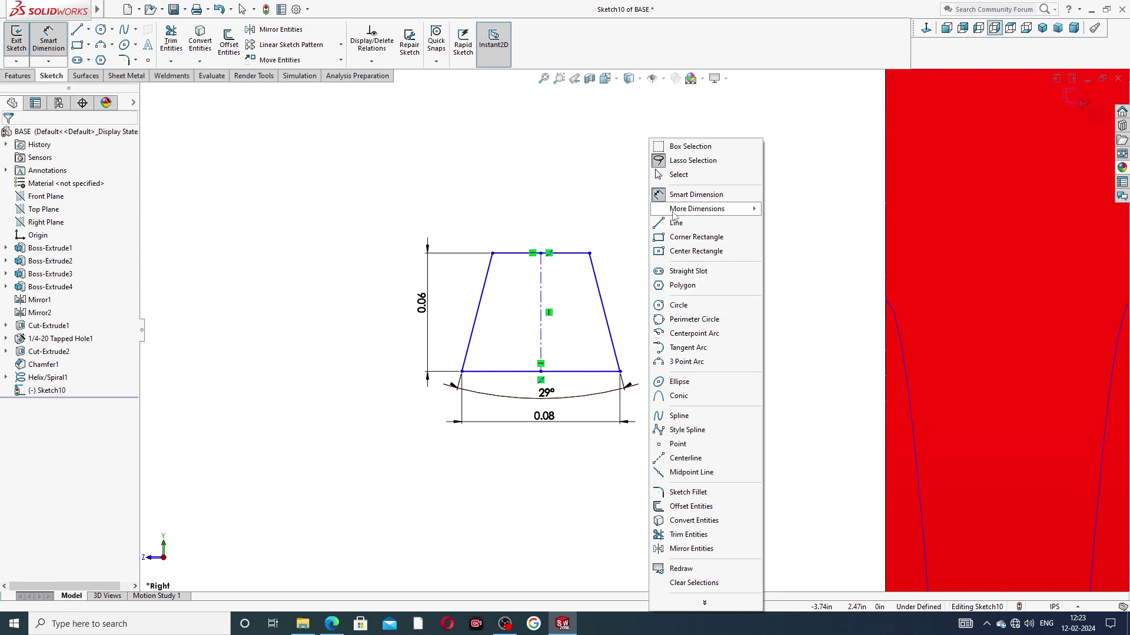
{"action": "left_click", "coordinate": [678, 175]}
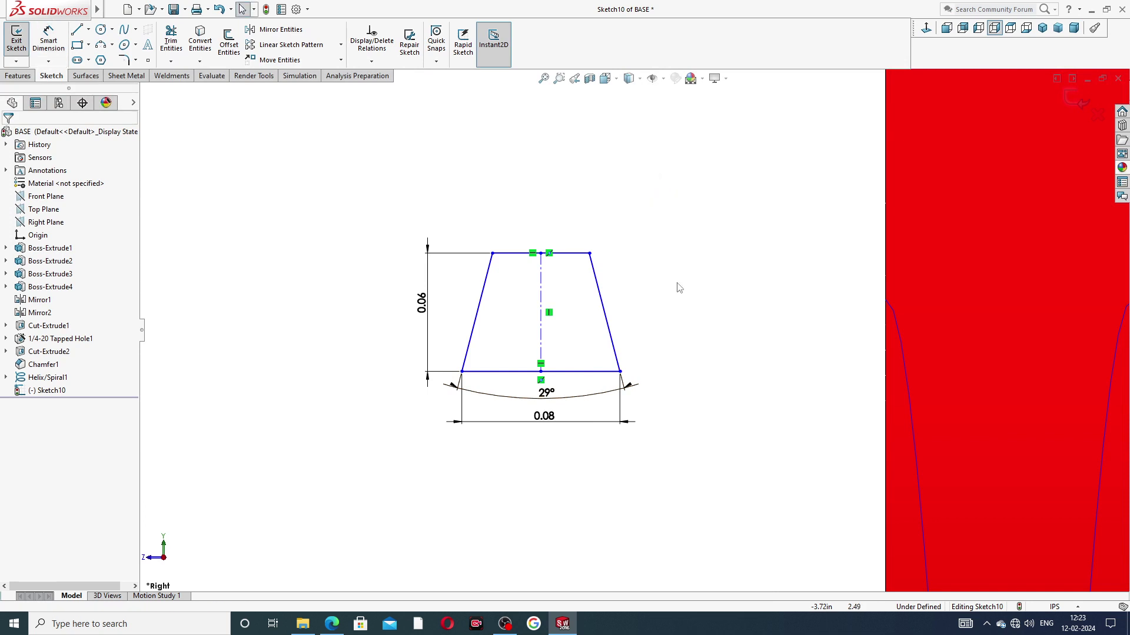
{"action": "left_click", "coordinate": [620, 372]}
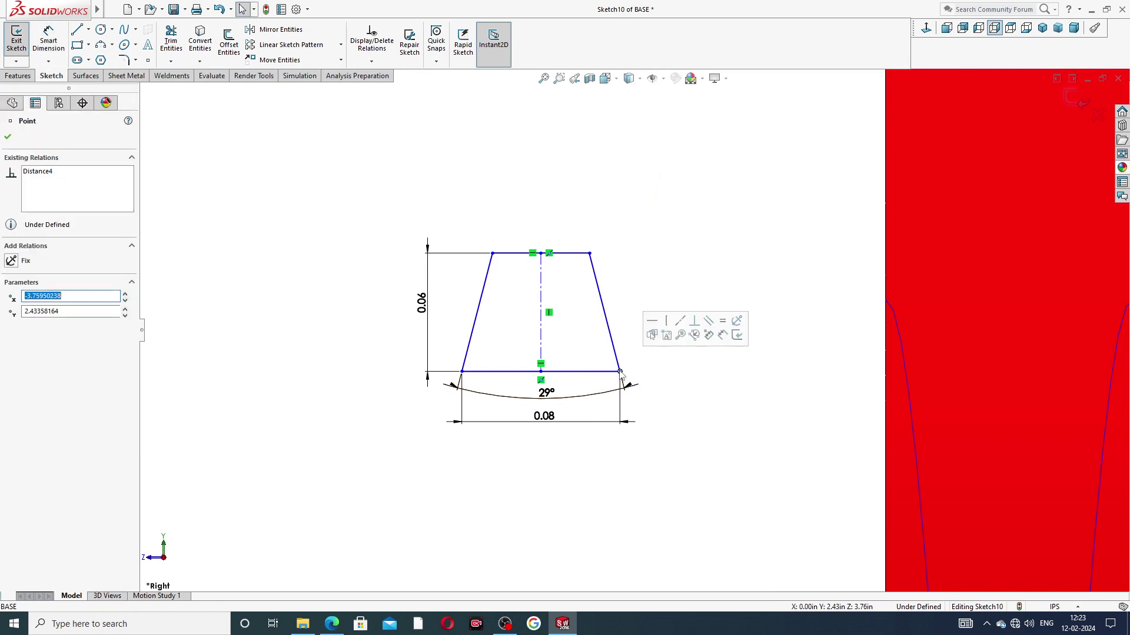
{"action": "left_click", "coordinate": [892, 313], "text": "ctrl"}
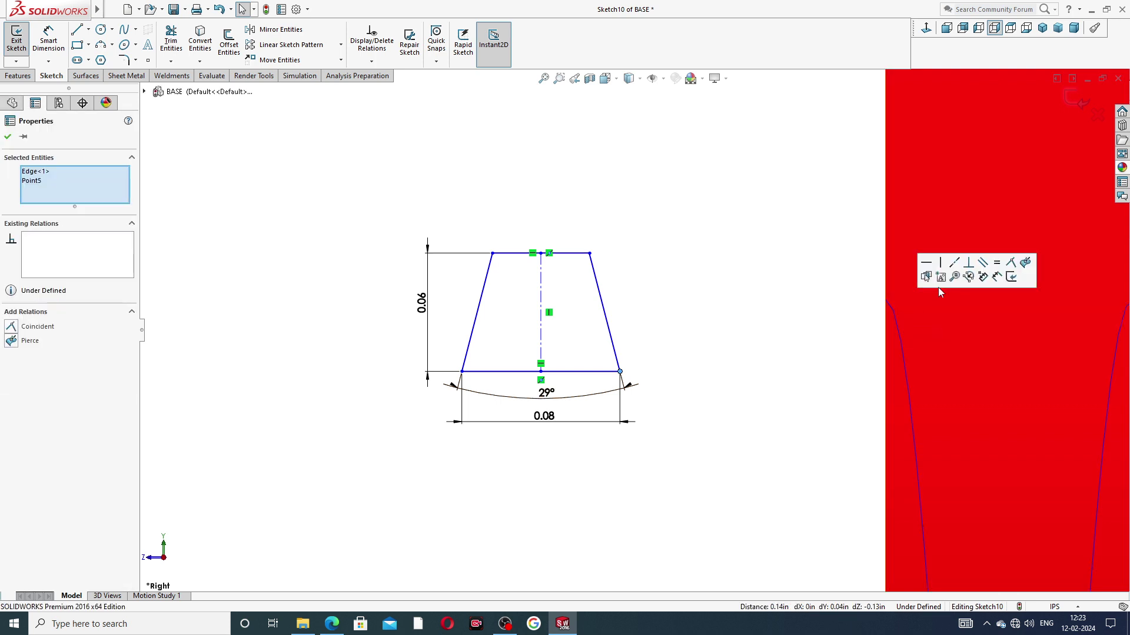
{"action": "left_click", "coordinate": [825, 281]}
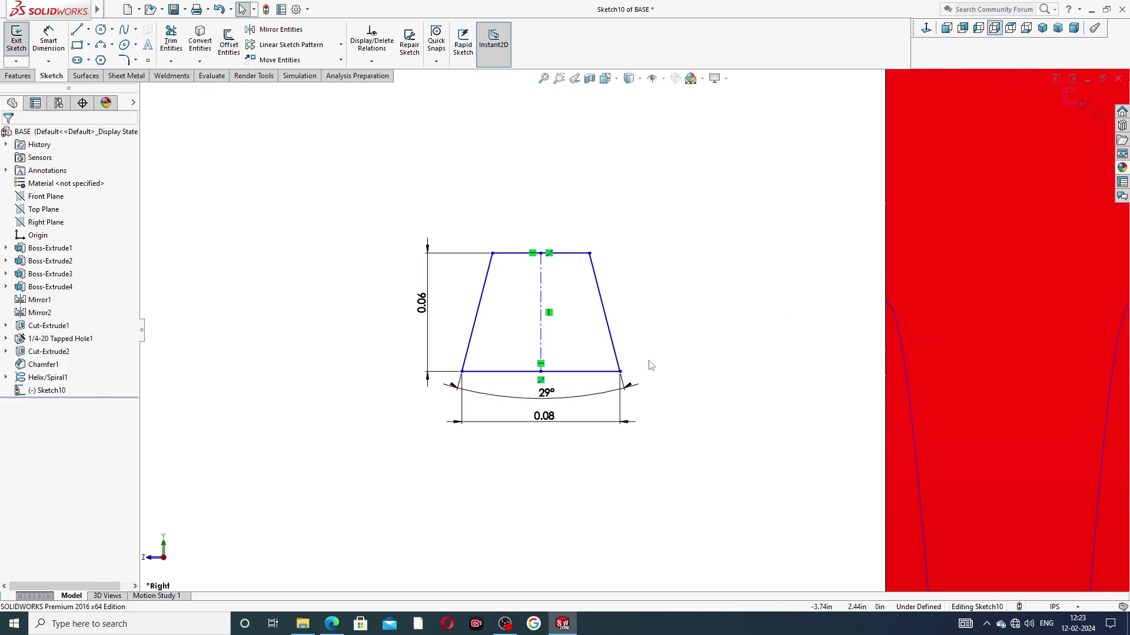
Add a Pierce relation between the trapezoid's lower-right corner and the helix, and exit the sketch
{"action": "left_click", "coordinate": [620, 372]}
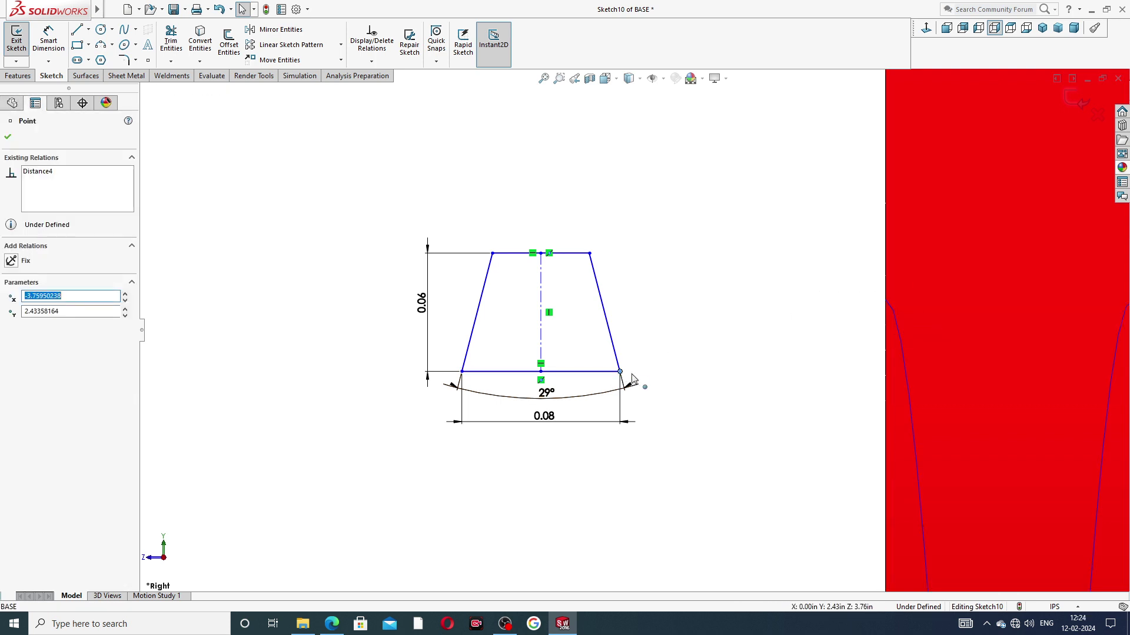
{"action": "left_click", "coordinate": [893, 309], "text": "ctrl"}
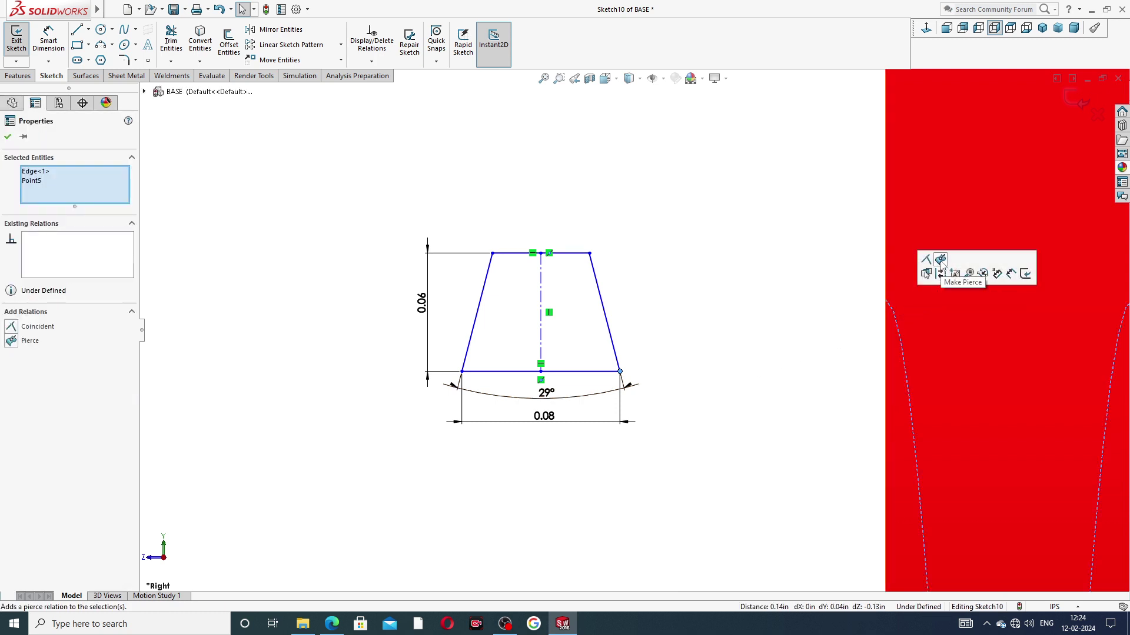
{"action": "left_click", "coordinate": [940, 260]}
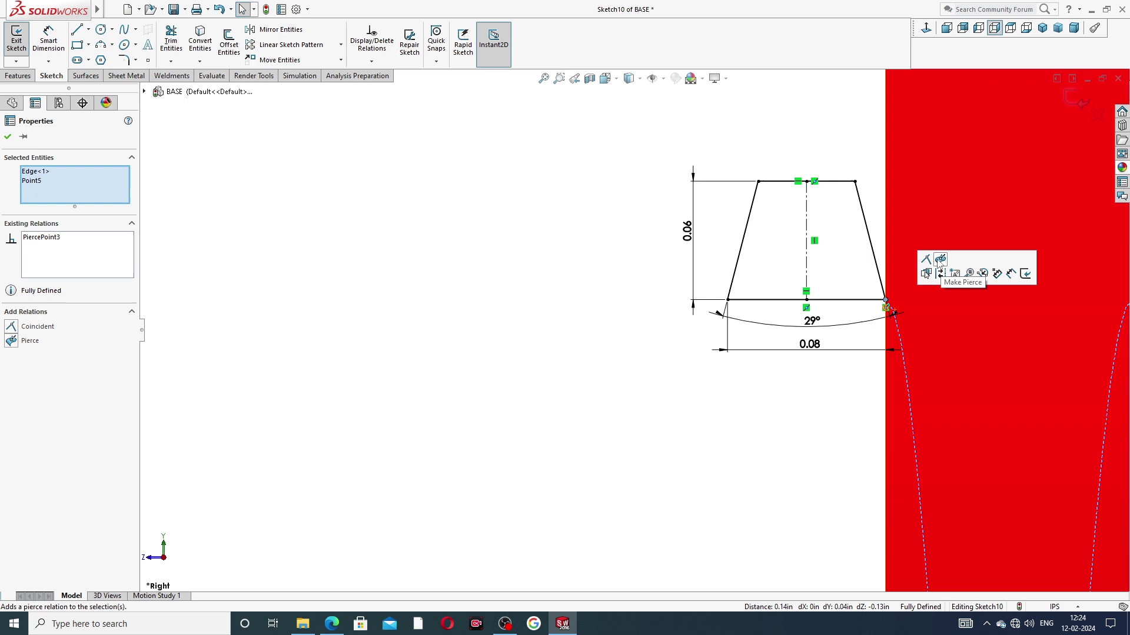
{"action": "left_click", "coordinate": [633, 309]}
{"action": "scroll", "coordinate": [859, 245], "scroll_direction": "up", "scroll_amount": 4}
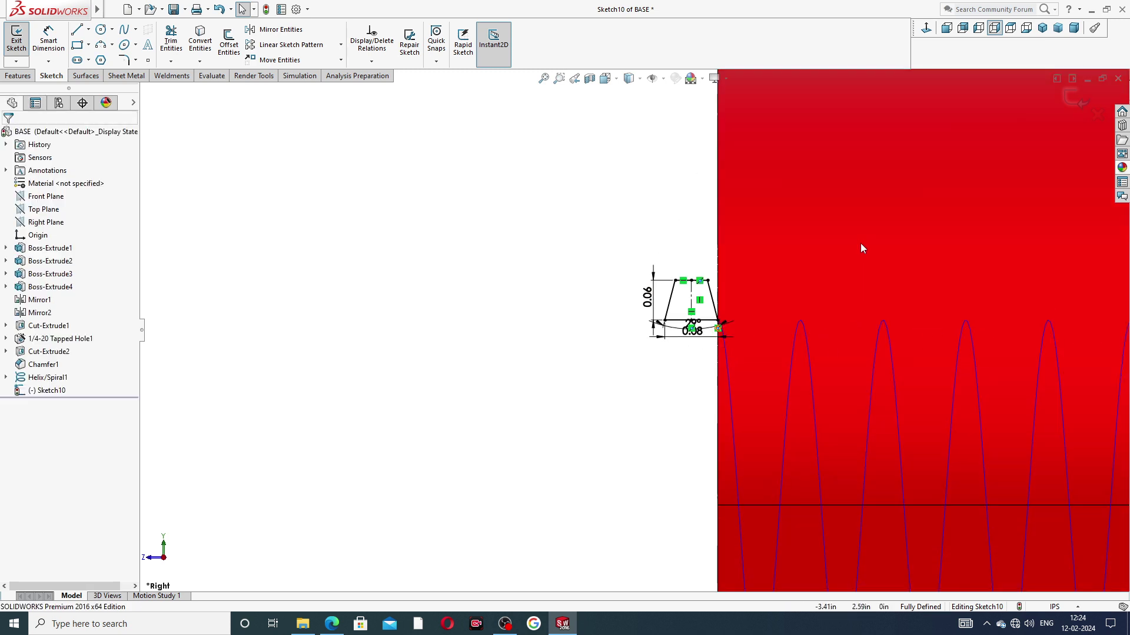
{"action": "scroll", "coordinate": [803, 267], "scroll_direction": "down", "scroll_amount": 2}
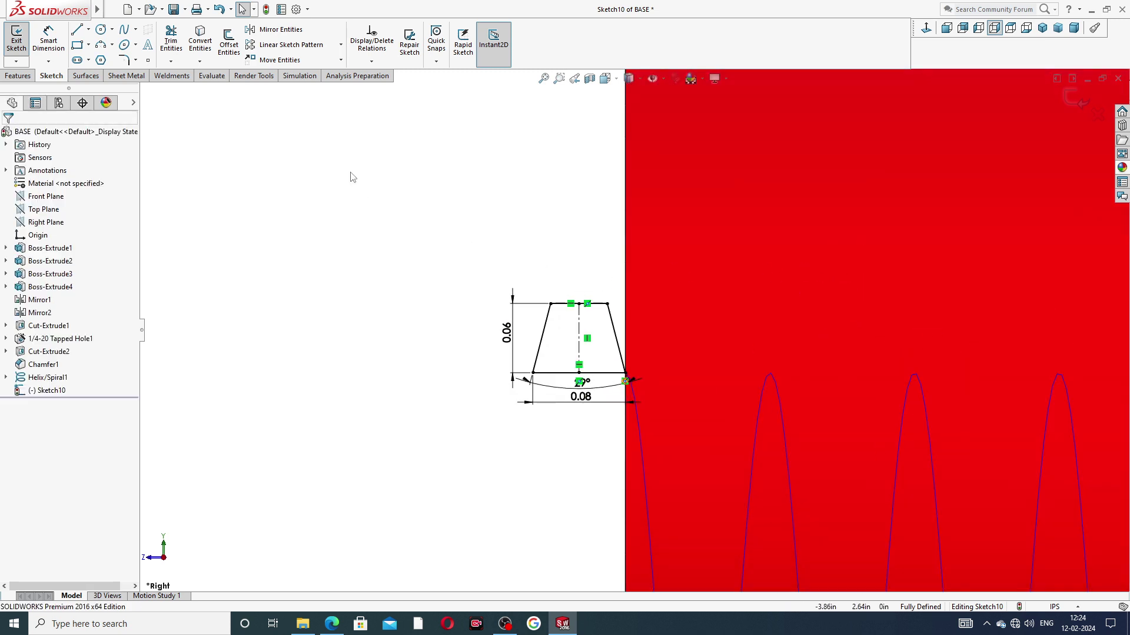
{"action": "left_click", "coordinate": [1069, 96]}
Create a Swept Cut through the front boss with the trapezoid sketch as profile and the helix as path
{"action": "scroll", "coordinate": [831, 168], "scroll_direction": "up", "scroll_amount": 4}
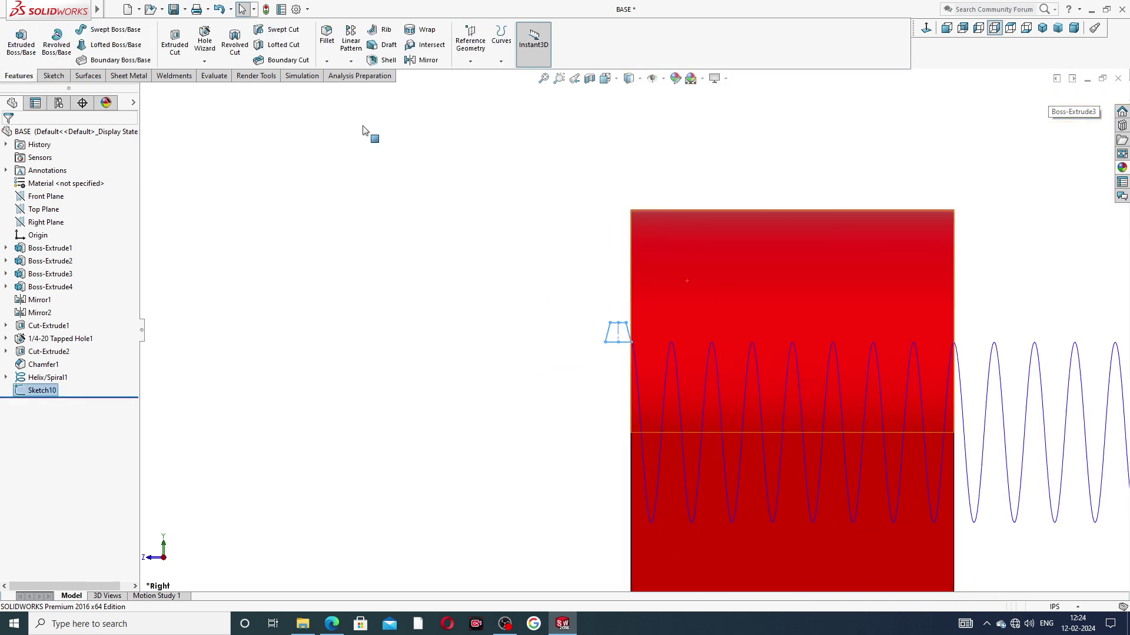
{"action": "left_click", "coordinate": [276, 30]}
{"action": "scroll", "coordinate": [756, 372], "scroll_direction": "up", "scroll_amount": 1}
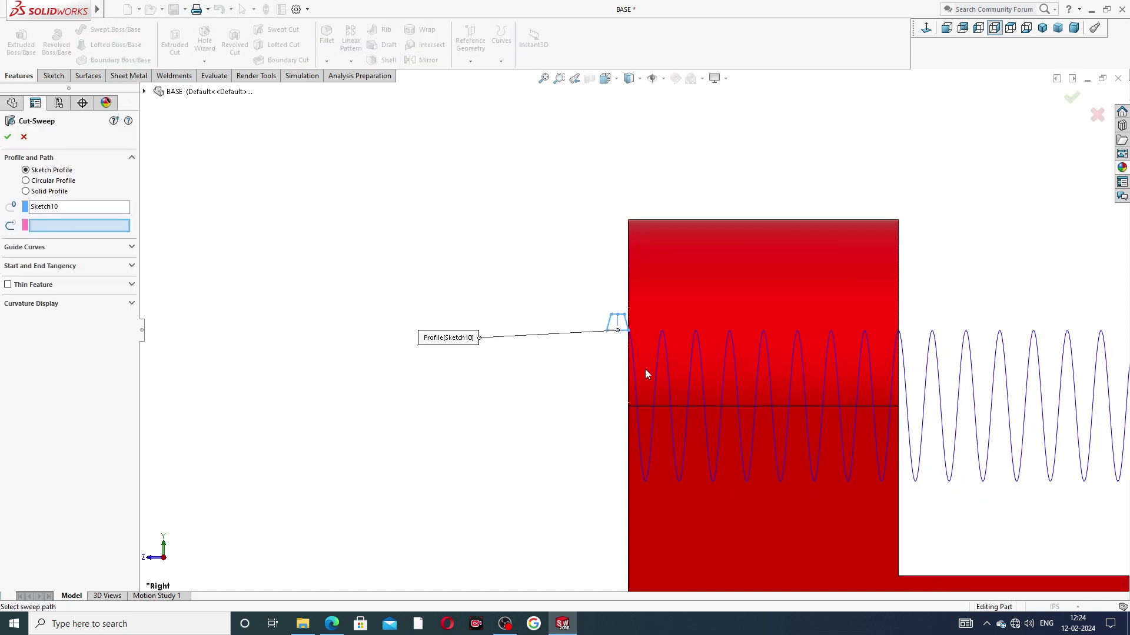
{"action": "scroll", "coordinate": [646, 373], "scroll_direction": "down", "scroll_amount": 2}
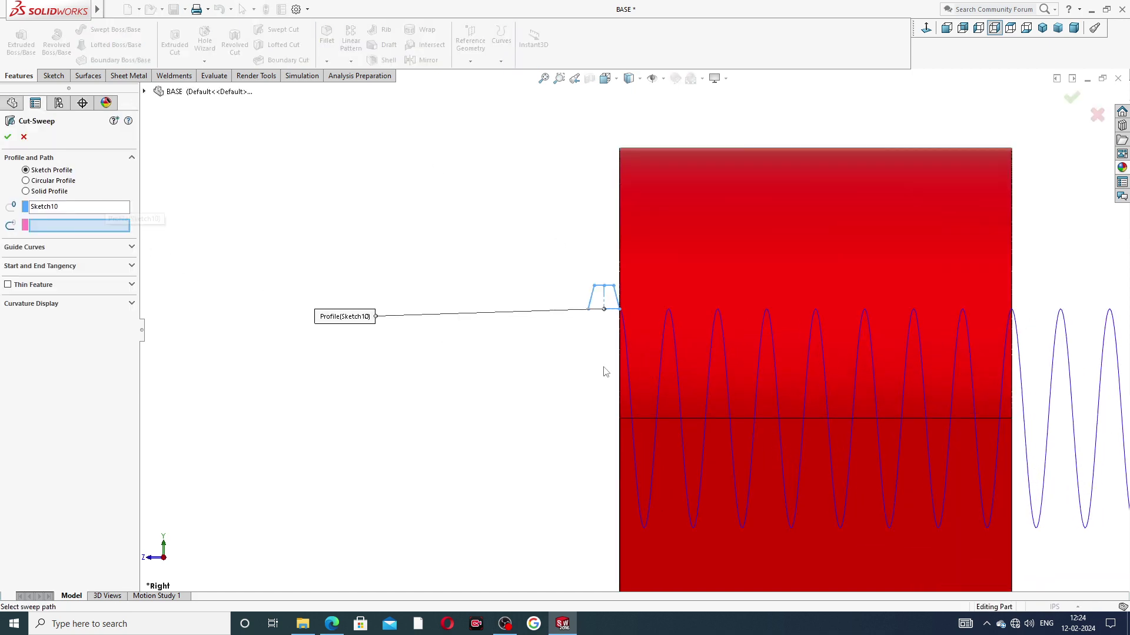
{"action": "scroll", "coordinate": [644, 360], "scroll_direction": "down", "scroll_amount": 3}
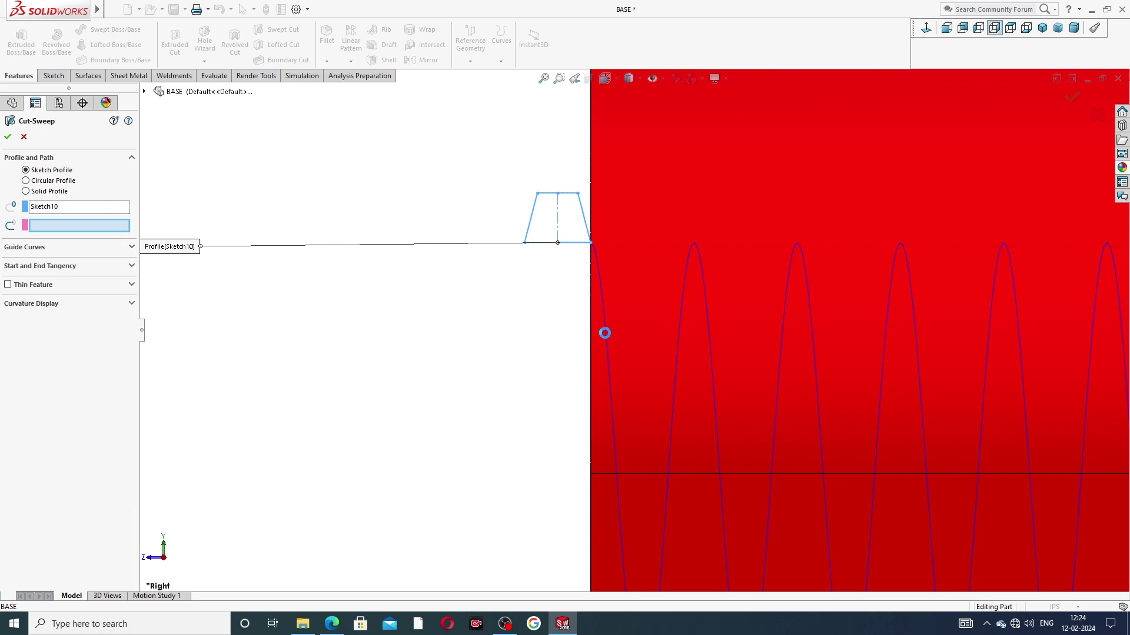
{"action": "left_click", "coordinate": [605, 333]}
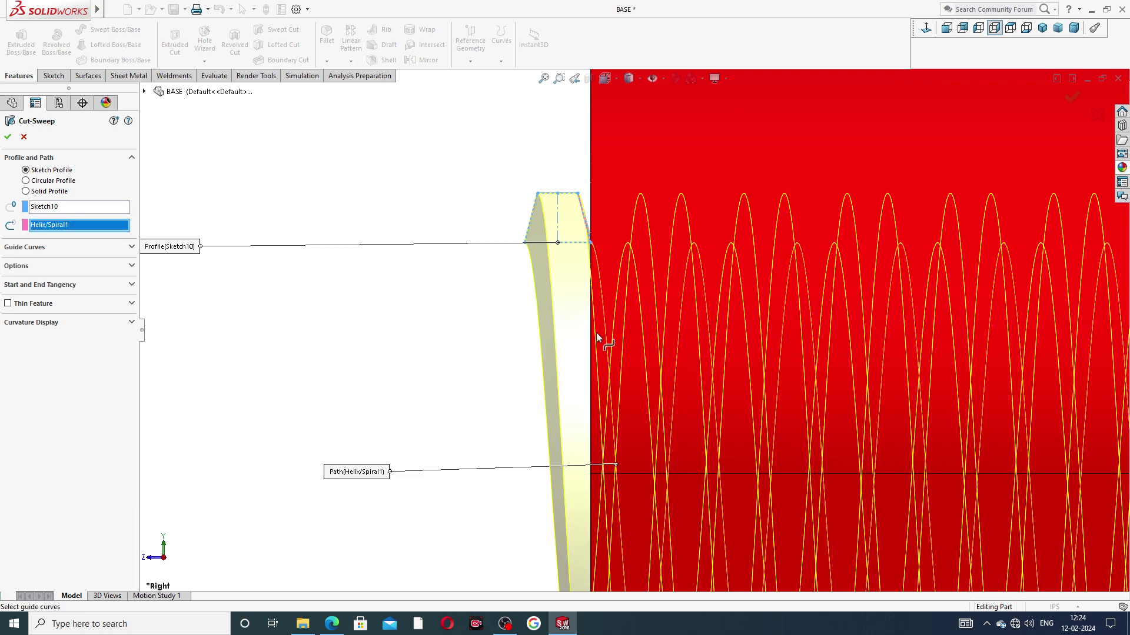
{"action": "scroll", "coordinate": [595, 333], "scroll_direction": "up", "scroll_amount": 3}
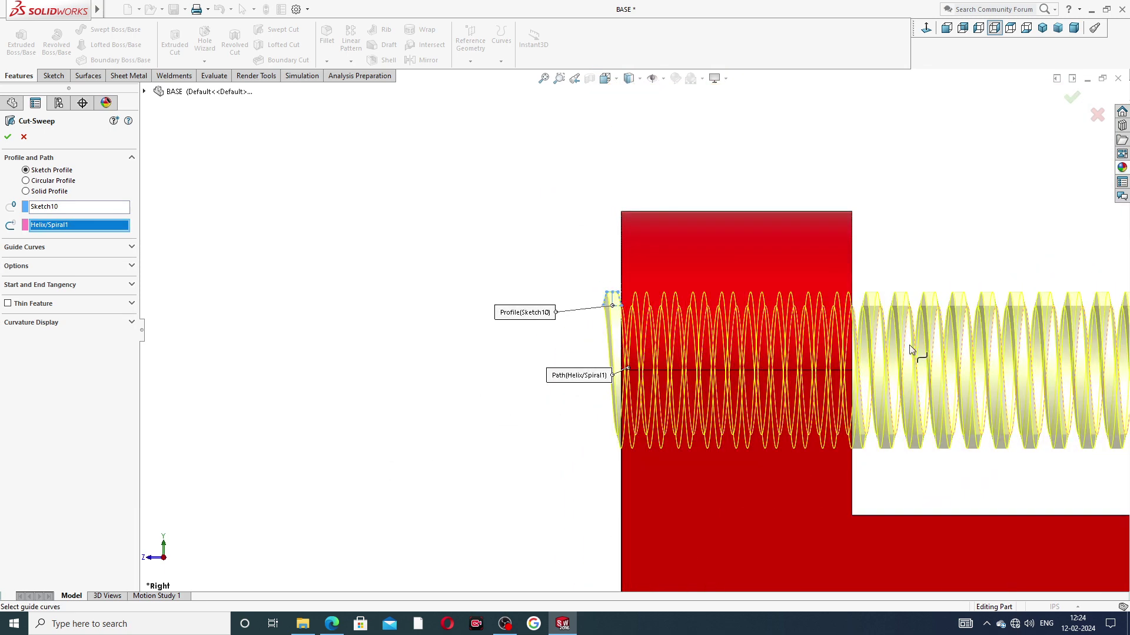
{"action": "scroll", "coordinate": [909, 350], "scroll_direction": "down", "scroll_amount": 2}
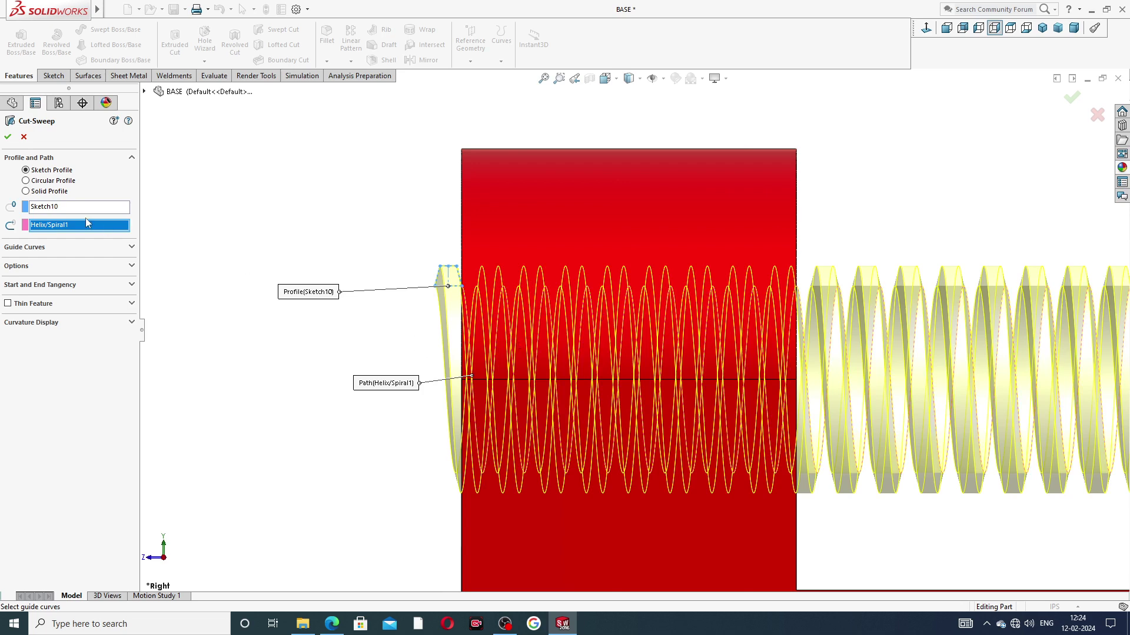
{"action": "left_click", "coordinate": [8, 137]}
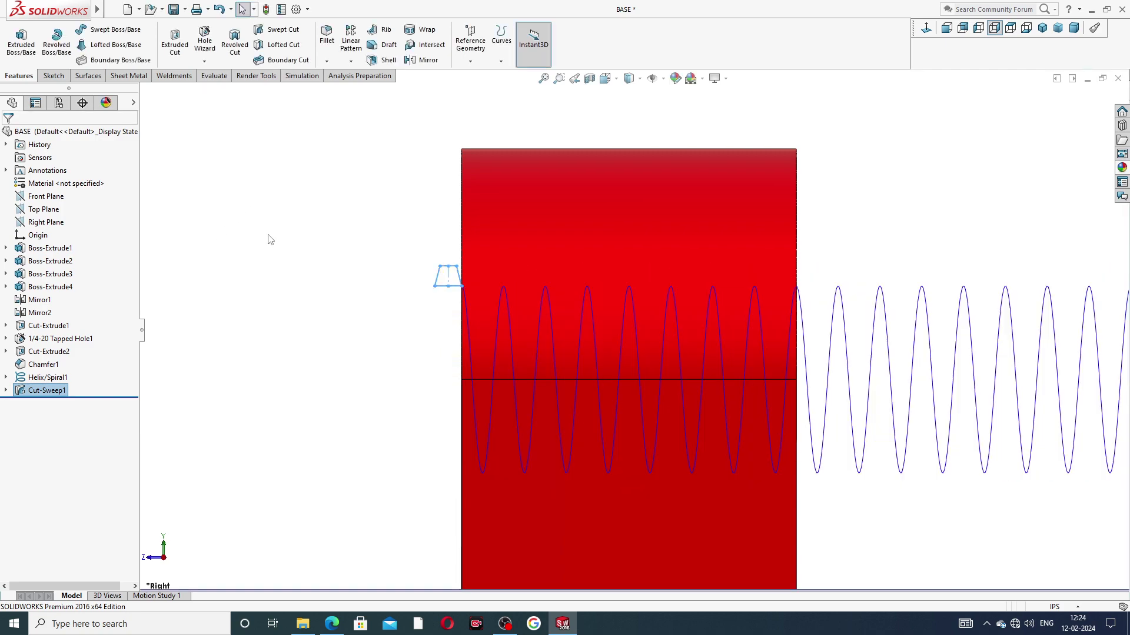
Hide the helix curve running through the front boss
{"action": "middle_click_drag", "start_coordinate": [373, 293], "coordinate": [618, 339]}
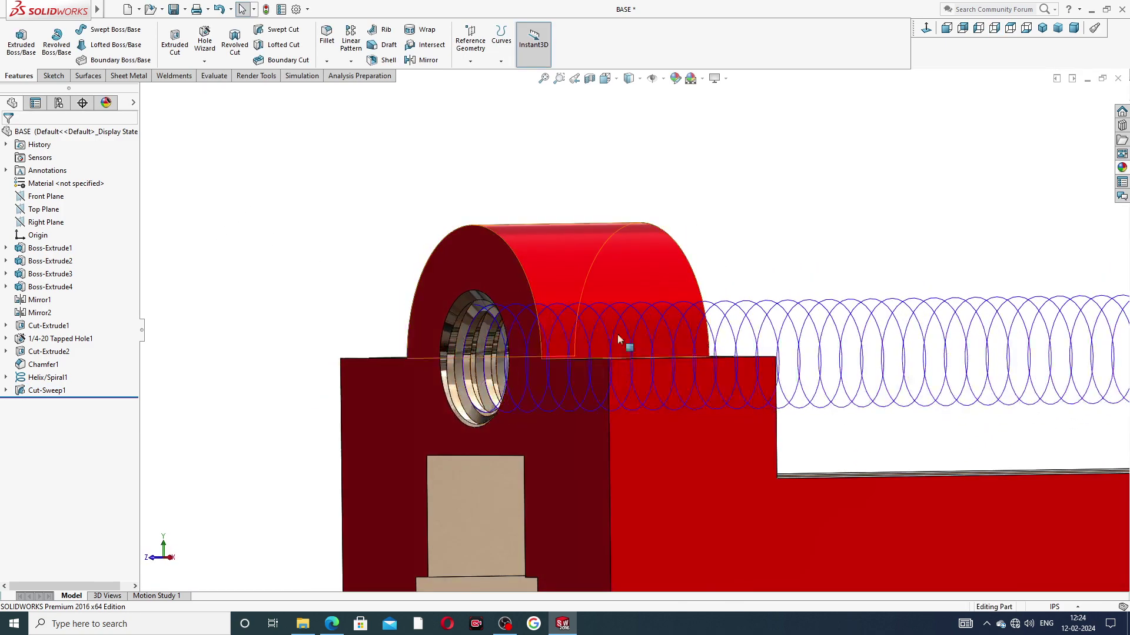
{"action": "left_click", "coordinate": [761, 313]}
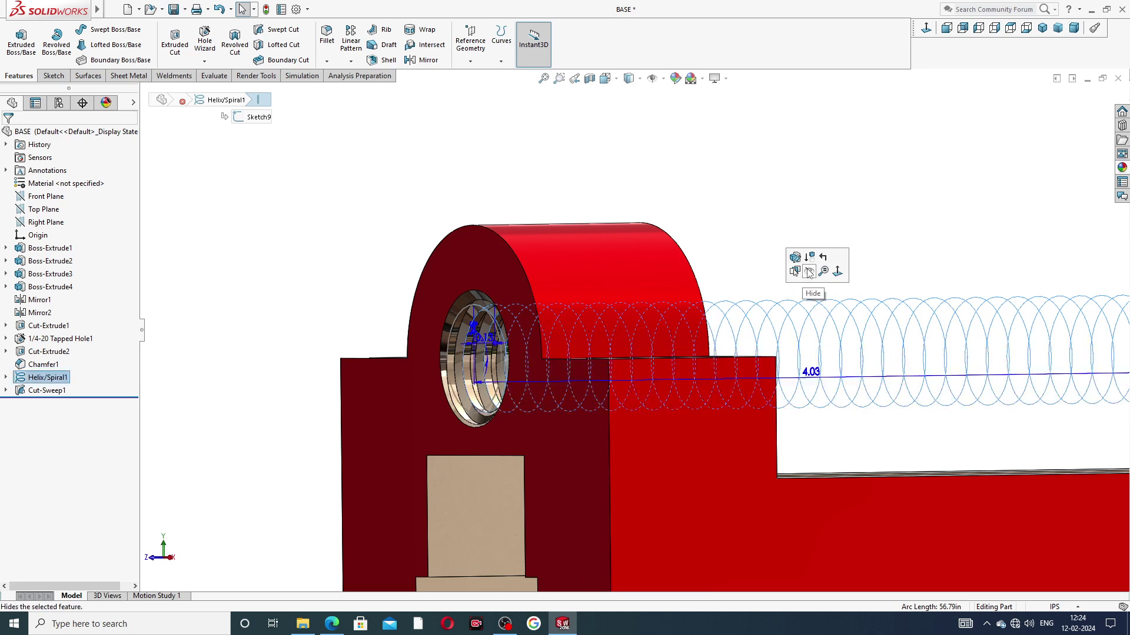
{"action": "left_click", "coordinate": [809, 271]}
Examine the threaded hole in the front boss and the whole vise base from several sides
{"action": "middle_click_drag", "start_coordinate": [714, 220], "coordinate": [674, 385]}
{"action": "scroll", "coordinate": [806, 341], "scroll_direction": "down", "scroll_amount": 2}
{"action": "scroll", "coordinate": [806, 340], "scroll_direction": "up", "scroll_amount": 2}
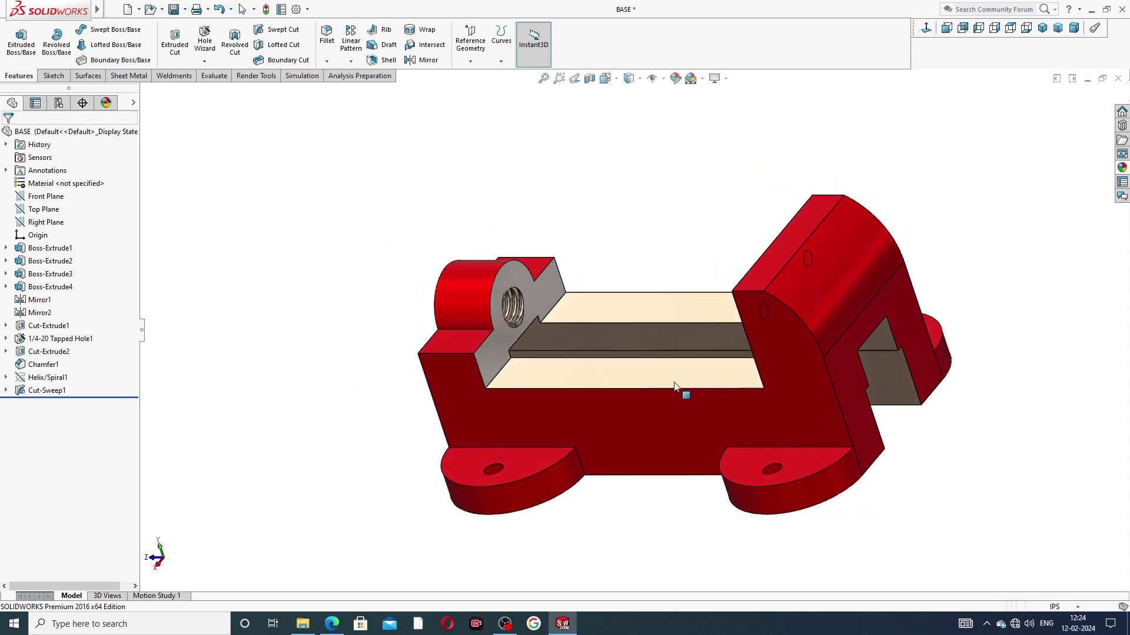
{"action": "scroll", "coordinate": [617, 386], "scroll_direction": "down", "scroll_amount": 2}
{"action": "scroll", "coordinate": [566, 389], "scroll_direction": "down", "scroll_amount": 2}
{"action": "scroll", "coordinate": [553, 256], "scroll_direction": "up", "scroll_amount": 2}
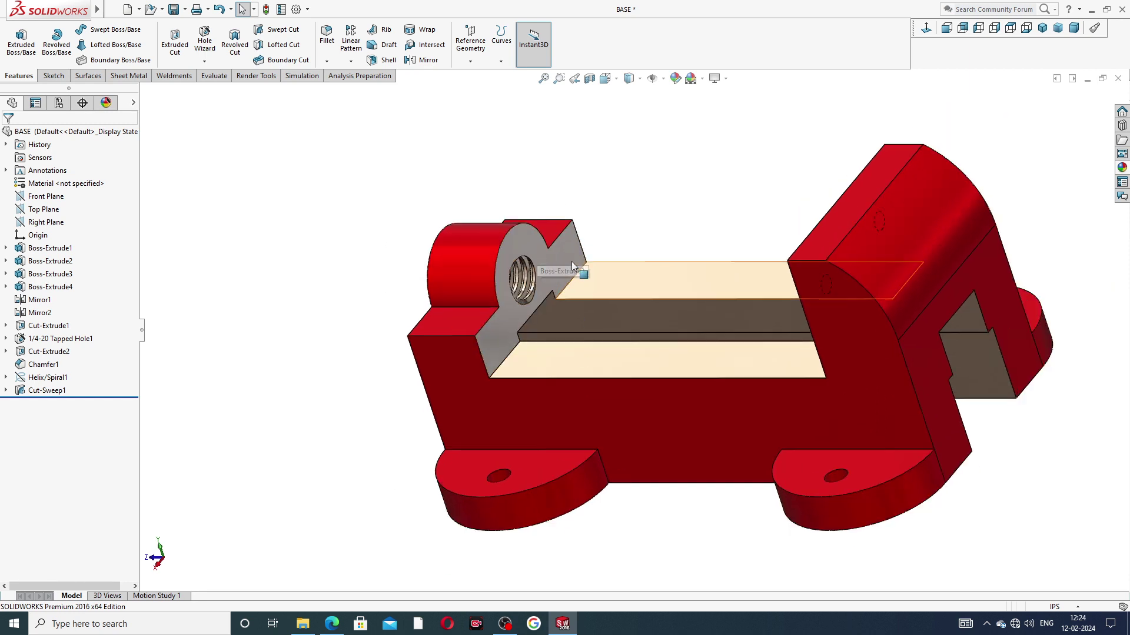
{"action": "middle_click_drag", "start_coordinate": [630, 269], "coordinate": [631, 299]}
{"action": "scroll", "coordinate": [644, 359], "scroll_direction": "down", "scroll_amount": 2}
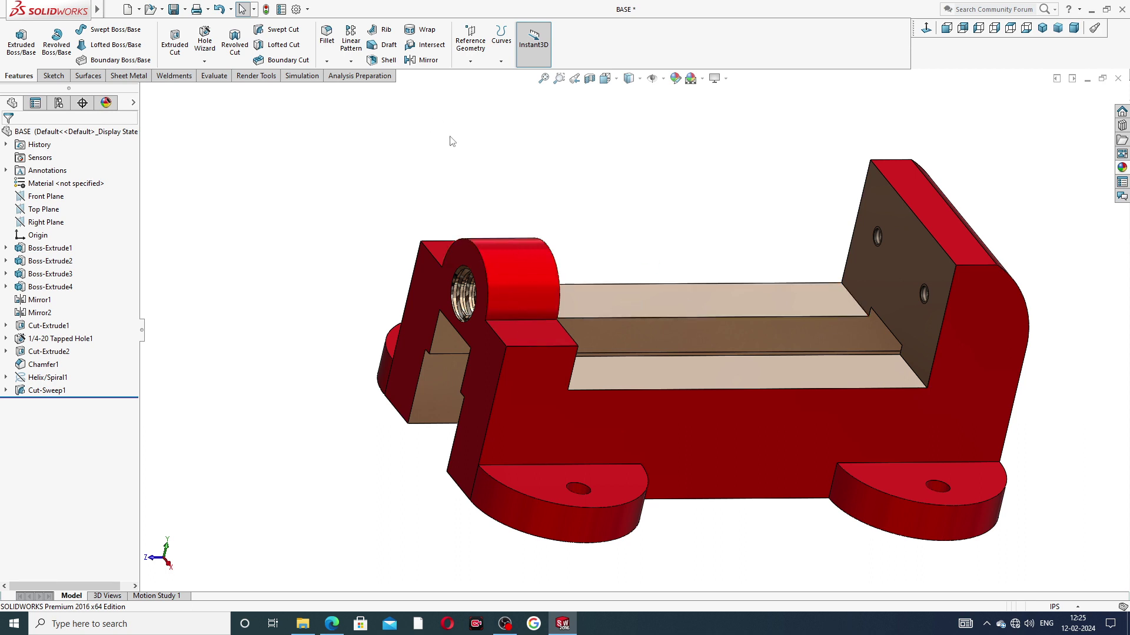
Consult the PDF drawing and start a 0.25 in Fillet on one boss-to-shoulder edge and the two same-side edges where the feet meet the body
{"action": "left_click", "coordinate": [331, 622]}
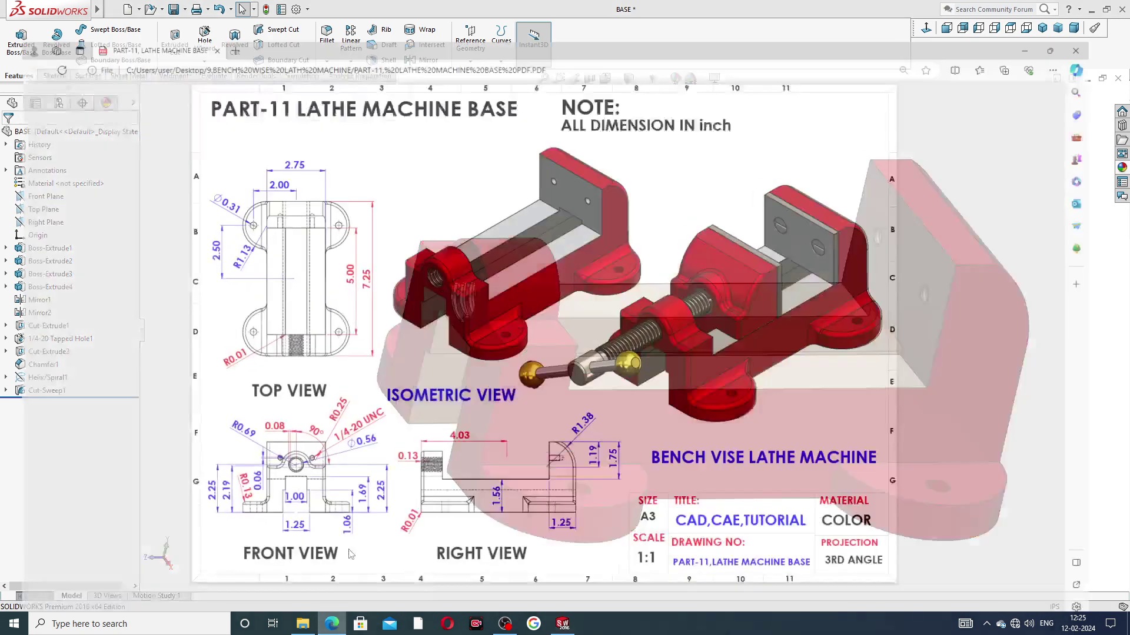
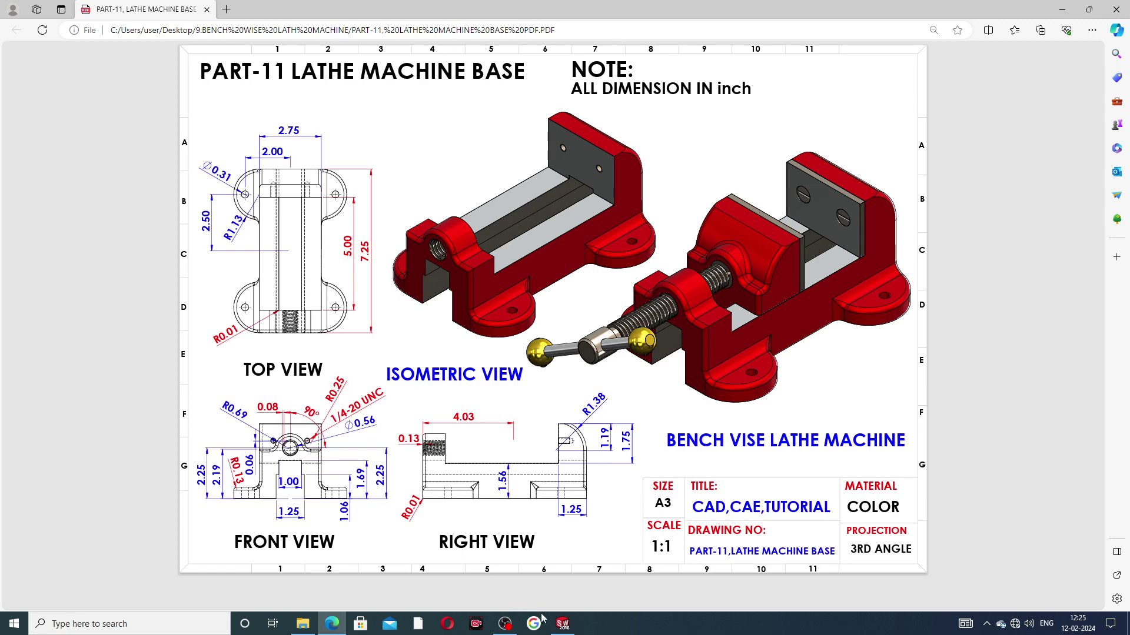
{"action": "left_click", "coordinate": [563, 623]}
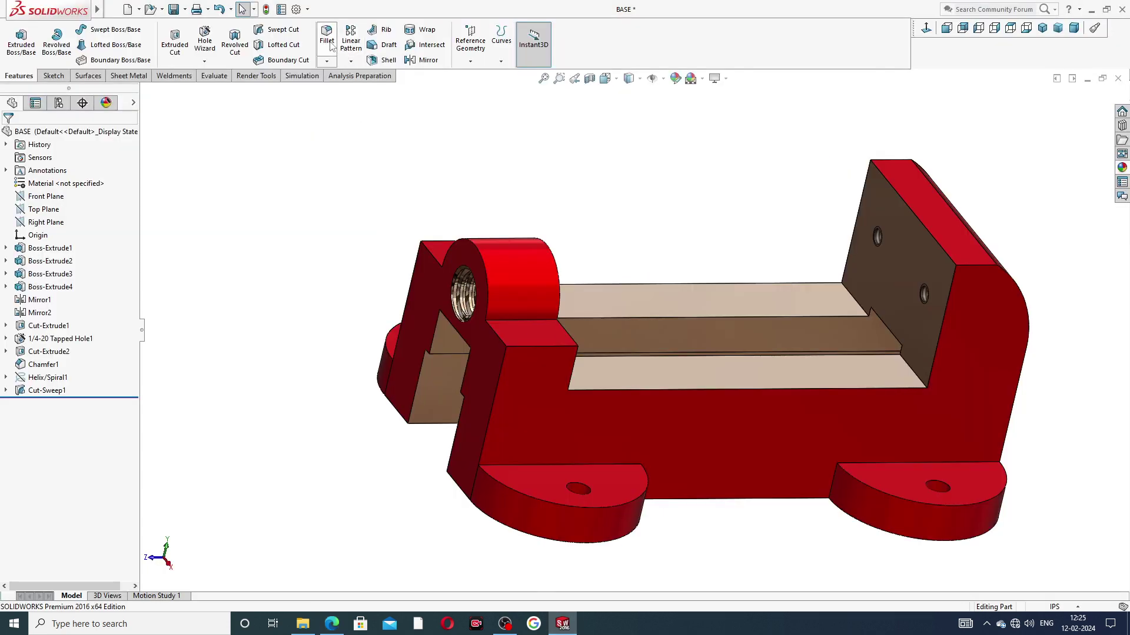
{"action": "left_click", "coordinate": [330, 43]}
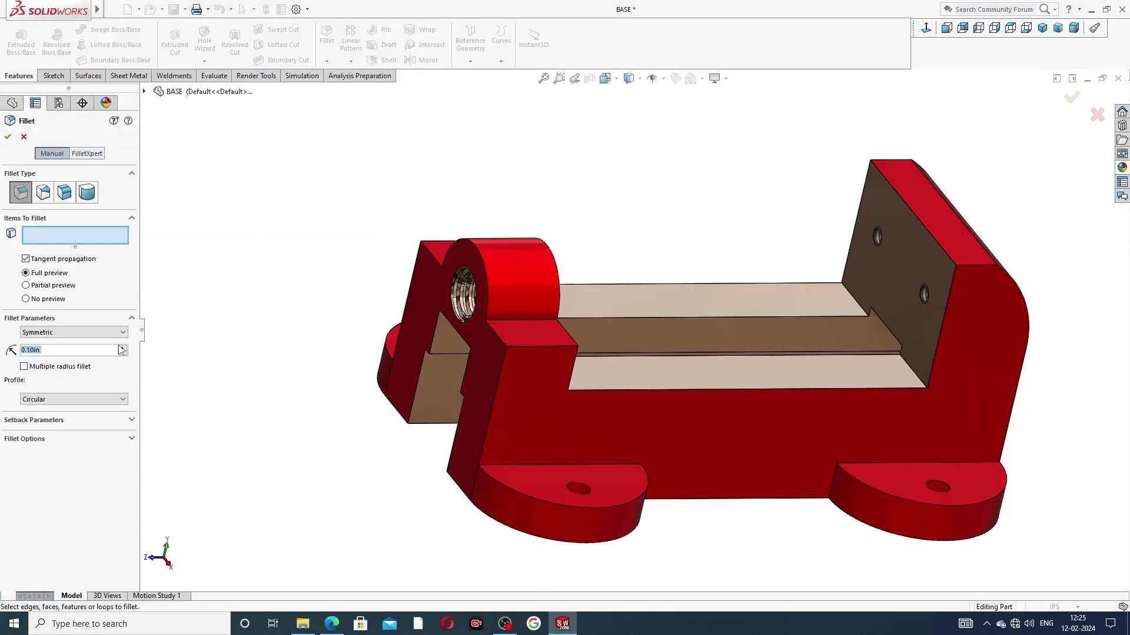
{"action": "type", "text": ".25"}
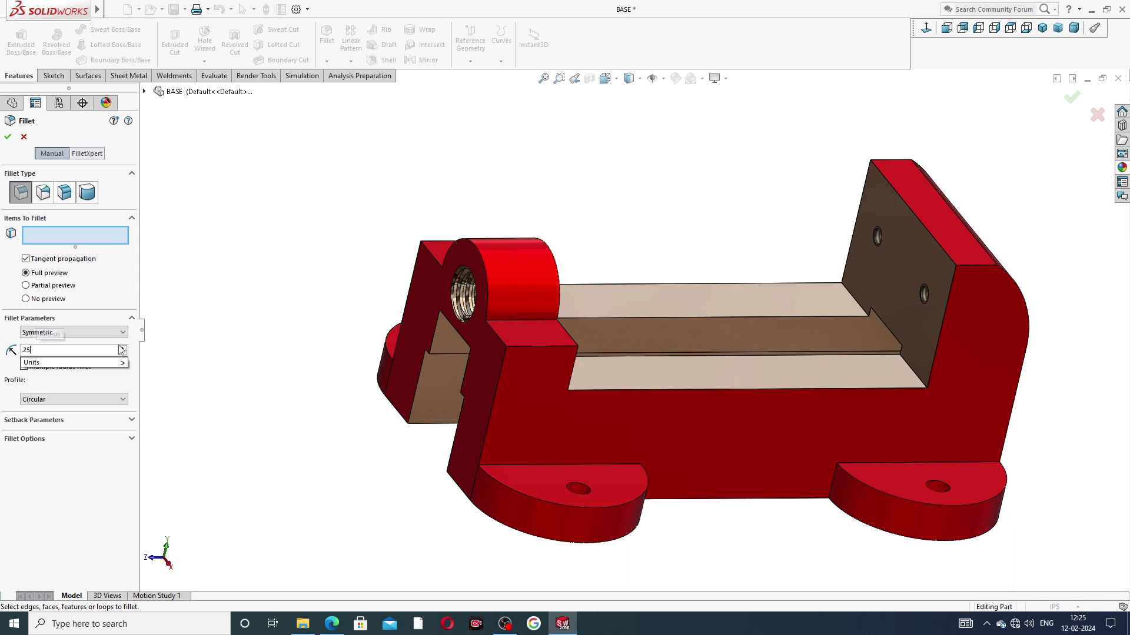
{"action": "key", "text": "Return"}
{"action": "scroll", "coordinate": [428, 402], "scroll_direction": "down", "scroll_amount": 3}
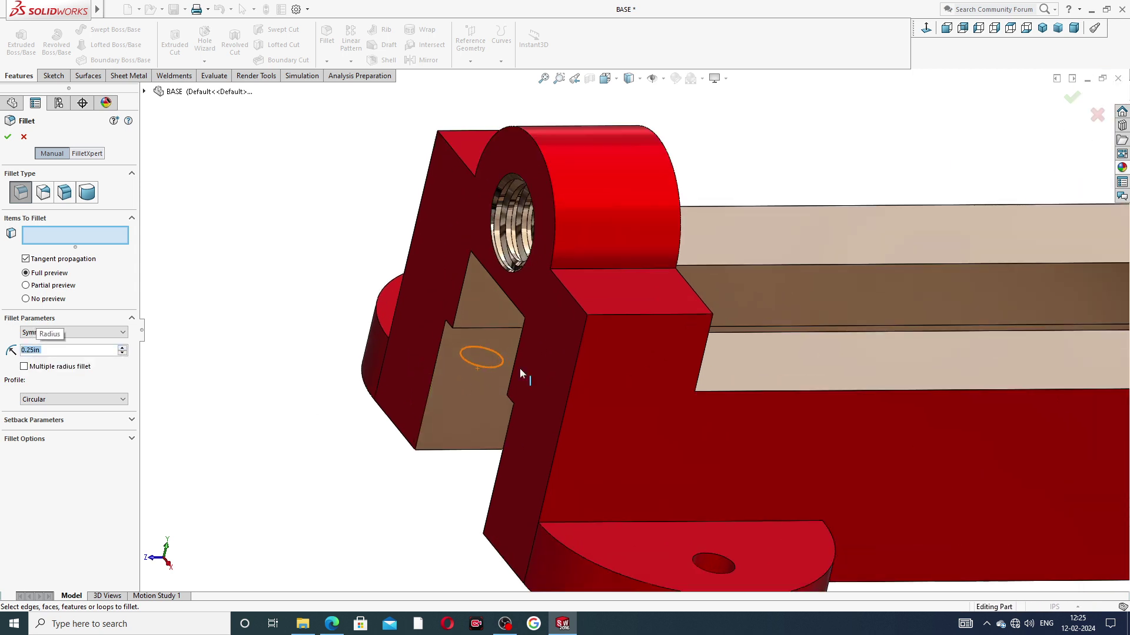
{"action": "left_click", "coordinate": [604, 270]}
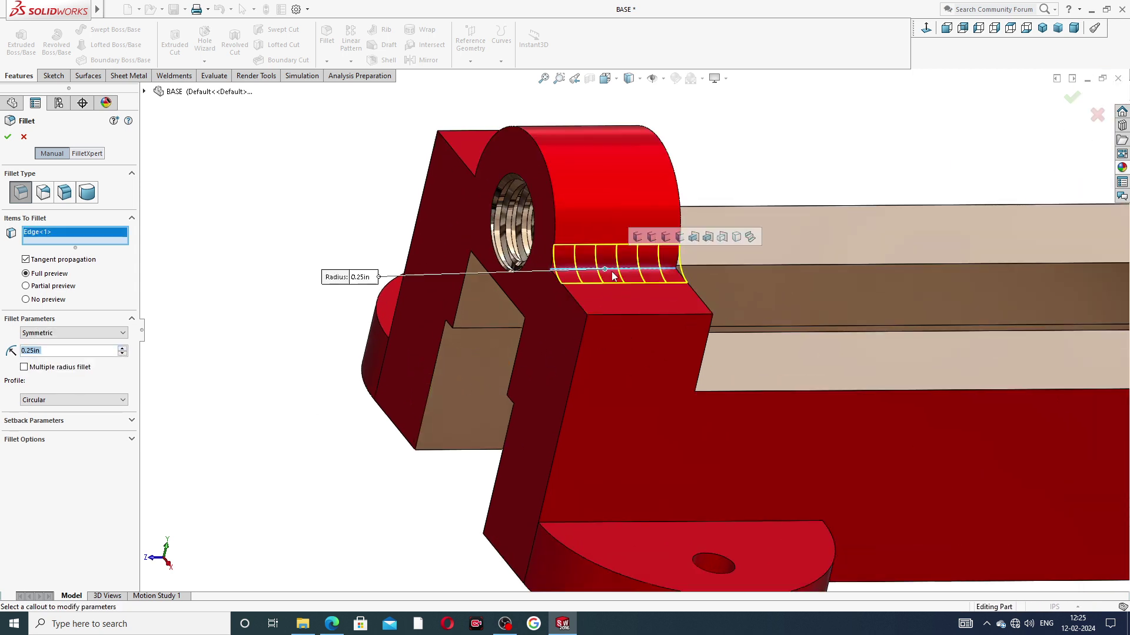
{"action": "left_click", "coordinate": [668, 520]}
{"action": "scroll", "coordinate": [739, 496], "scroll_direction": "up", "scroll_amount": 2}
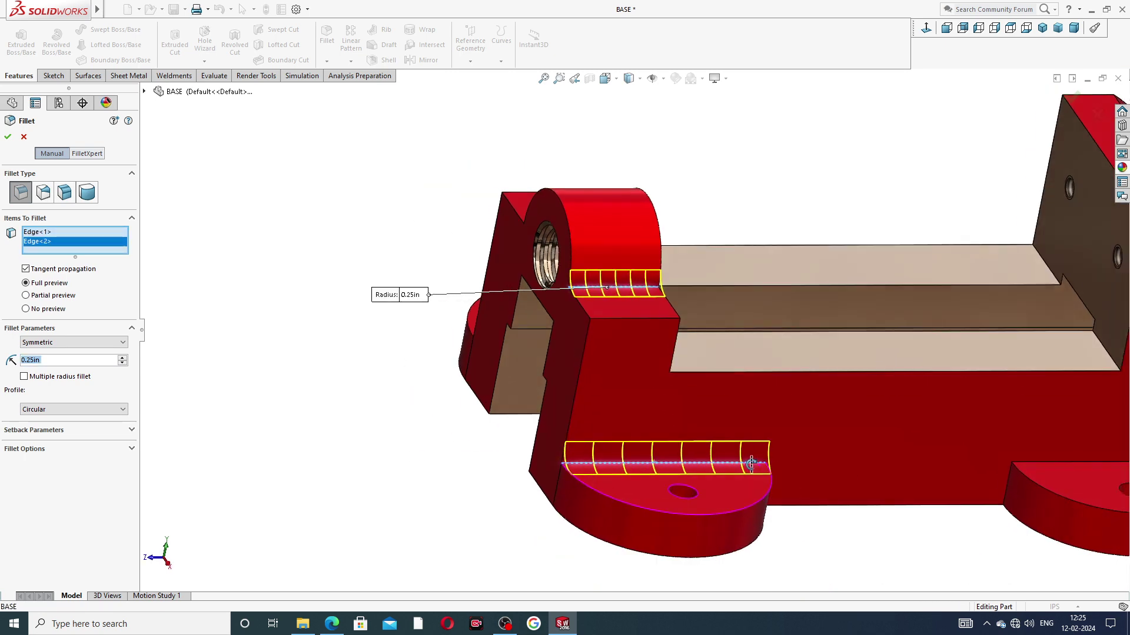
{"action": "scroll", "coordinate": [751, 465], "scroll_direction": "up", "scroll_amount": 3}
{"action": "left_click", "coordinate": [858, 415]}
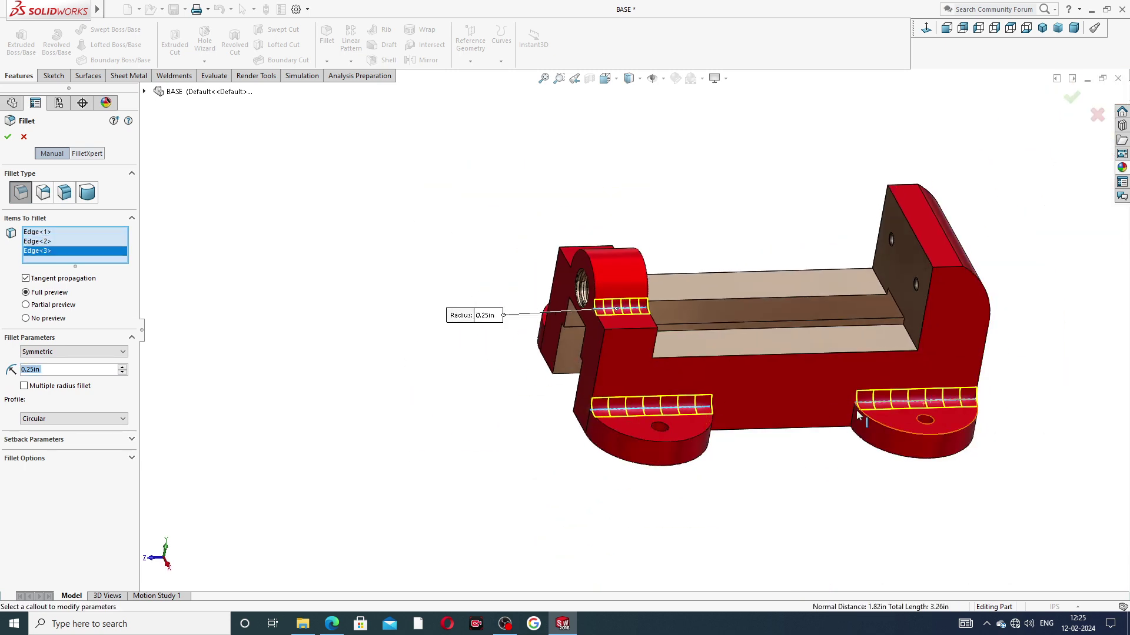
Add the vertical inner corner edges between the body and both feet on this side to the 0.25 in fillet
{"action": "scroll", "coordinate": [857, 414], "scroll_direction": "down", "scroll_amount": 5}
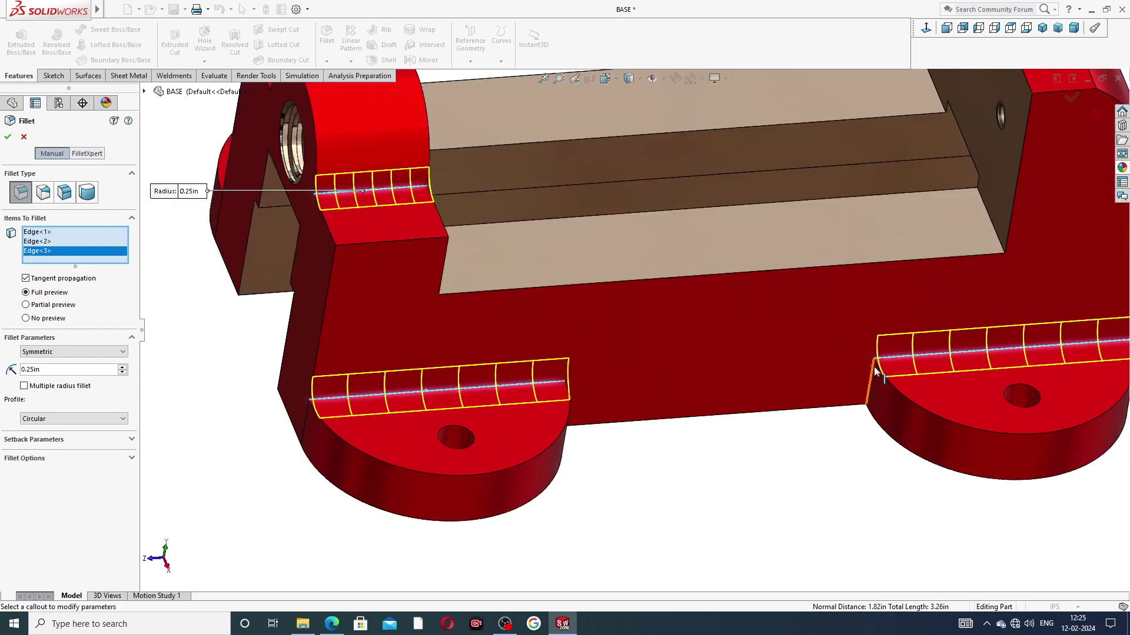
{"action": "left_click", "coordinate": [873, 374]}
{"action": "middle_click_drag", "start_coordinate": [789, 357], "coordinate": [582, 392]}
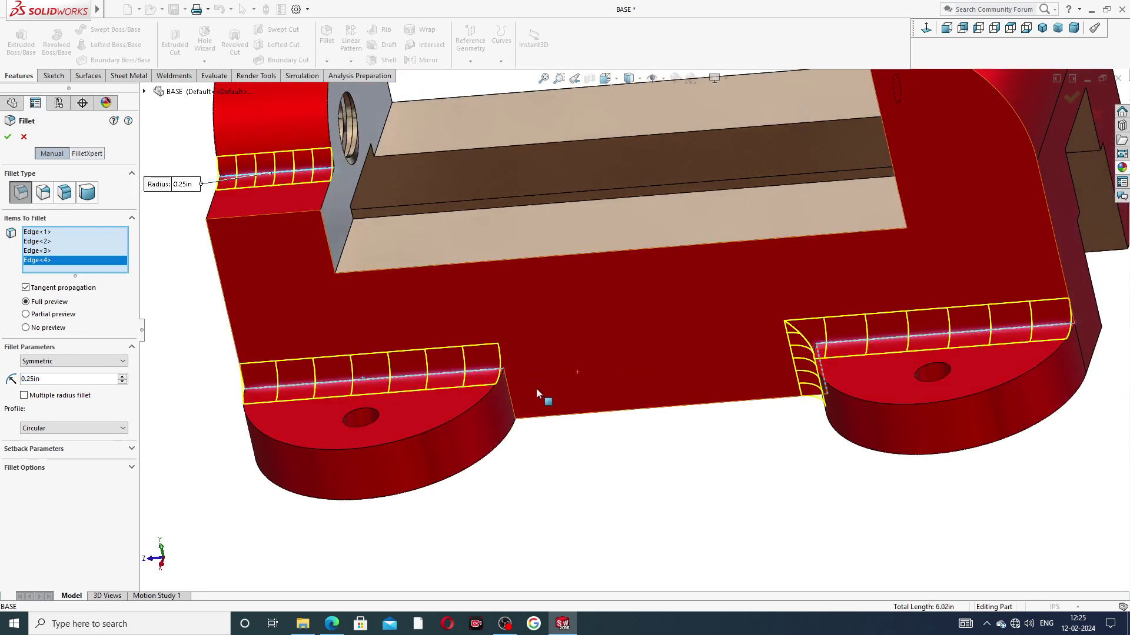
{"action": "left_click", "coordinate": [506, 389]}
{"action": "scroll", "coordinate": [593, 268], "scroll_direction": "up", "scroll_amount": 5}
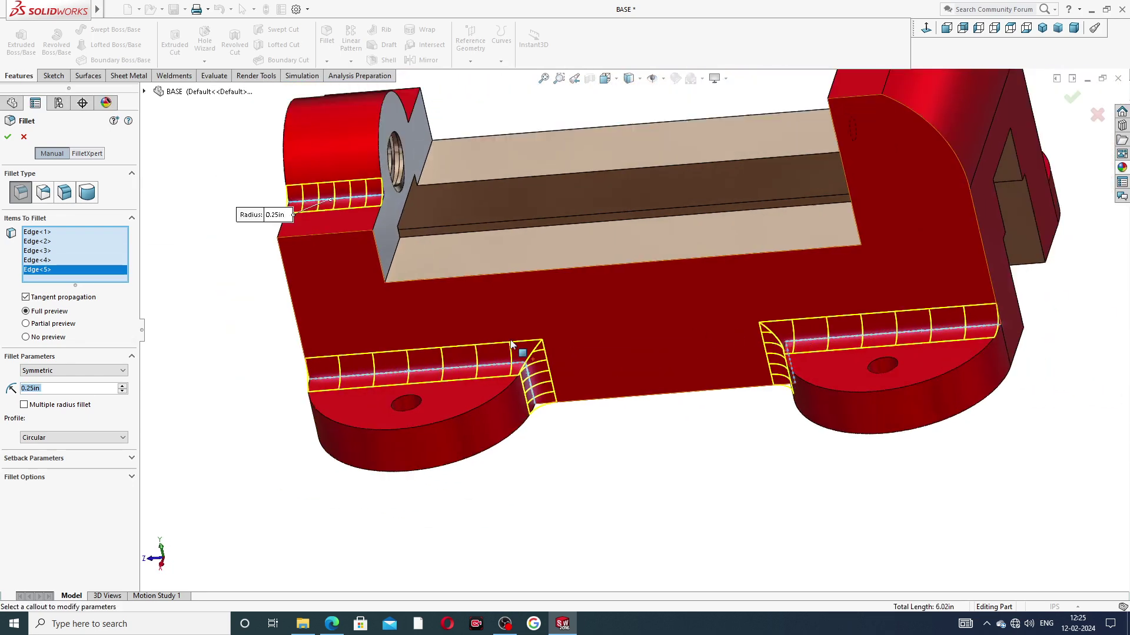
Add the opposite boss-to-shoulder edge and the long edges where the opposite two feet meet the body to the fillet
{"action": "middle_click_drag", "start_coordinate": [593, 268], "coordinate": [621, 348]}
{"action": "scroll", "coordinate": [615, 350], "scroll_direction": "down", "scroll_amount": 5}
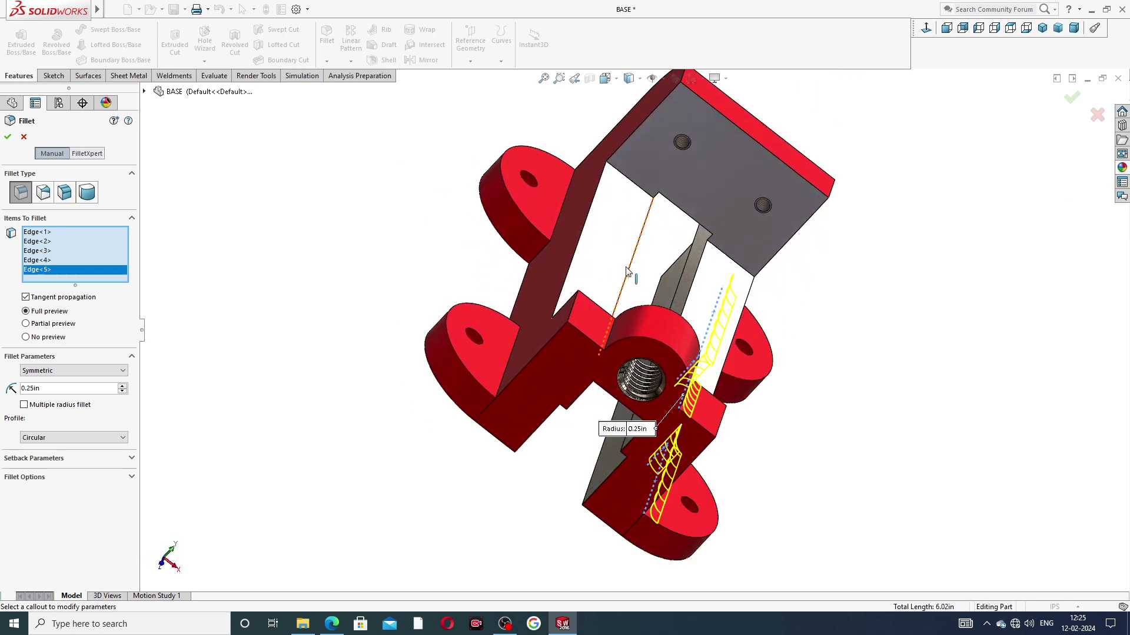
{"action": "left_click", "coordinate": [615, 350]}
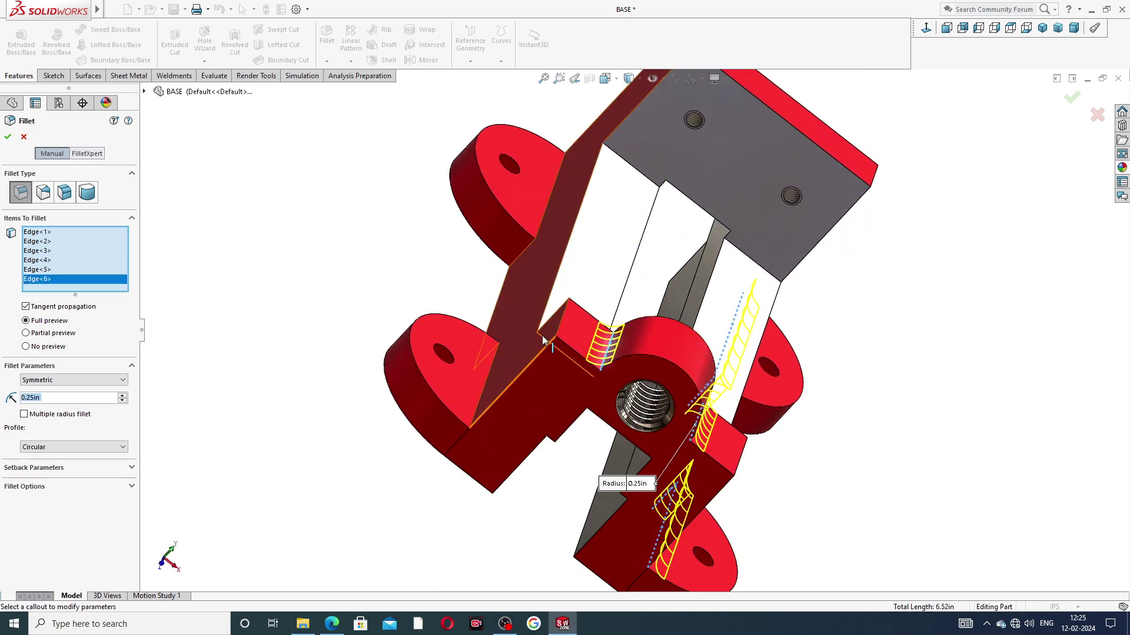
{"action": "middle_click_drag", "start_coordinate": [551, 323], "coordinate": [510, 358]}
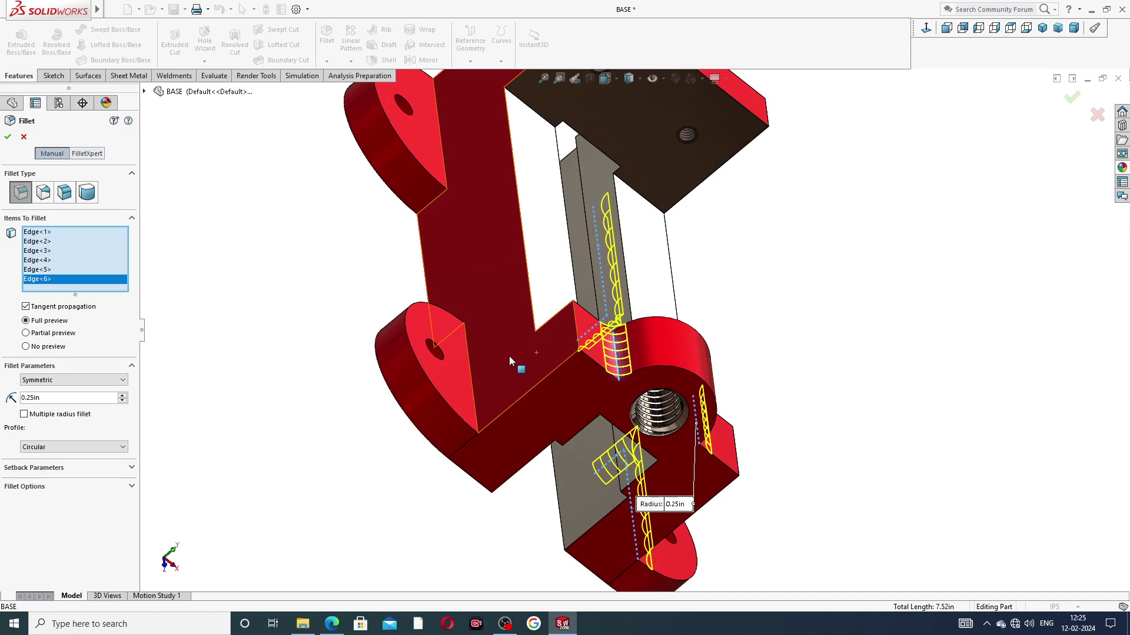
{"action": "left_click", "coordinate": [470, 365]}
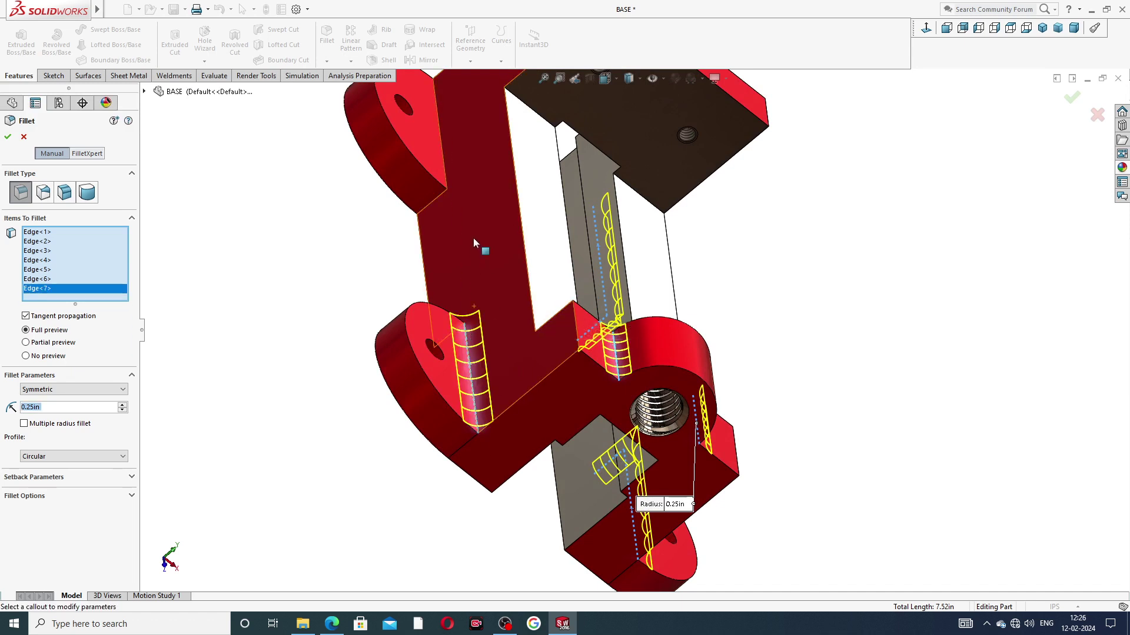
{"action": "left_click", "coordinate": [446, 163]}
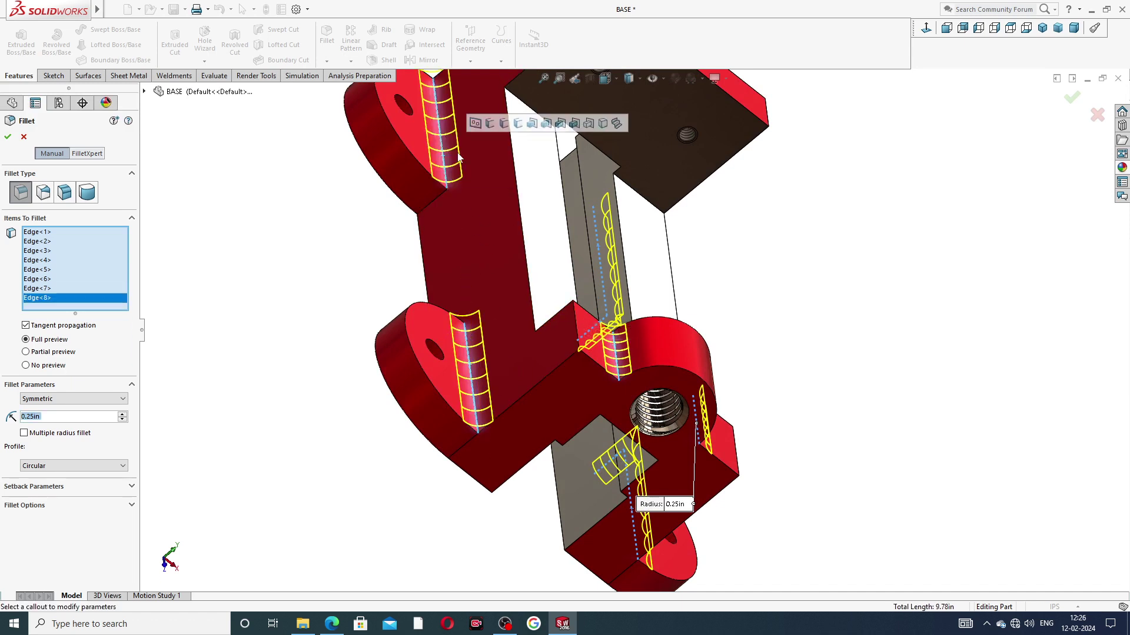
Add the opposite feet's vertical inner corner edges and apply the 0.25 in fillet
{"action": "left_click", "coordinate": [440, 194]}
{"action": "middle_click_drag", "start_coordinate": [465, 243], "coordinate": [464, 411]}
{"action": "scroll", "coordinate": [462, 362], "scroll_direction": "down", "scroll_amount": 3}
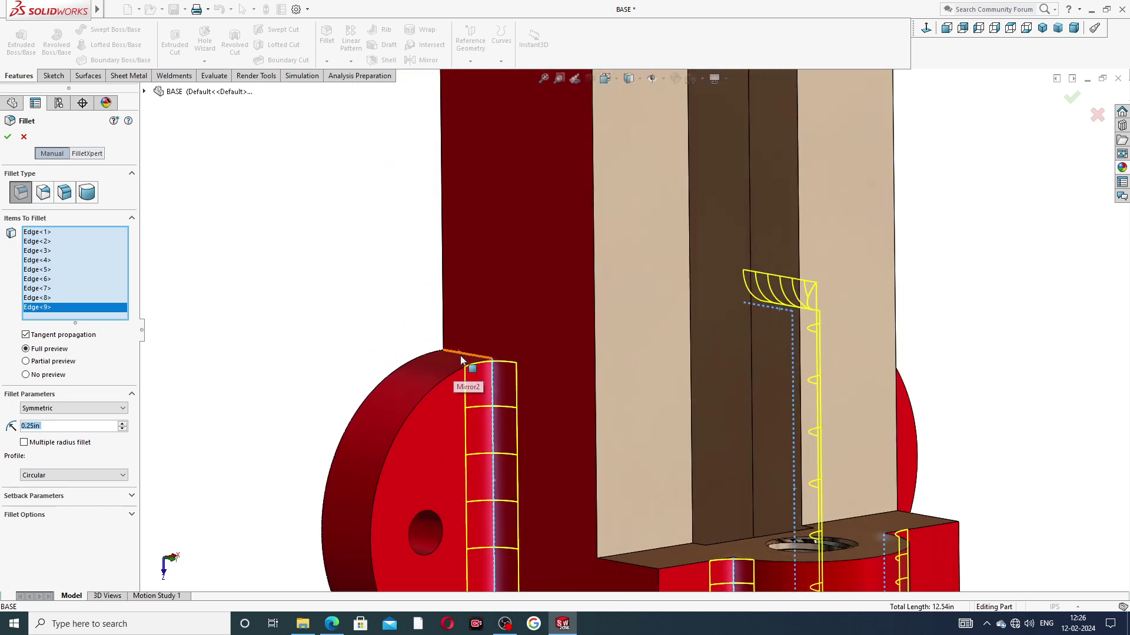
{"action": "left_click", "coordinate": [461, 360]}
{"action": "scroll", "coordinate": [471, 360], "scroll_direction": "up", "scroll_amount": 5}
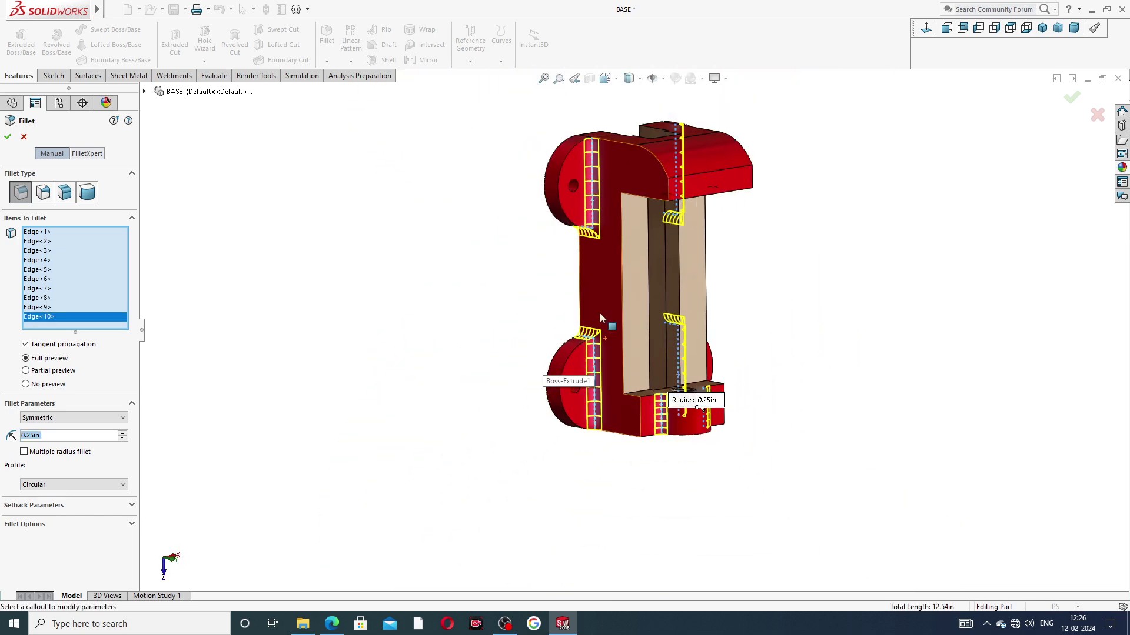
{"action": "middle_click_drag", "start_coordinate": [751, 244], "coordinate": [722, 103]}
{"action": "middle_click_drag", "start_coordinate": [803, 306], "coordinate": [771, 286]}
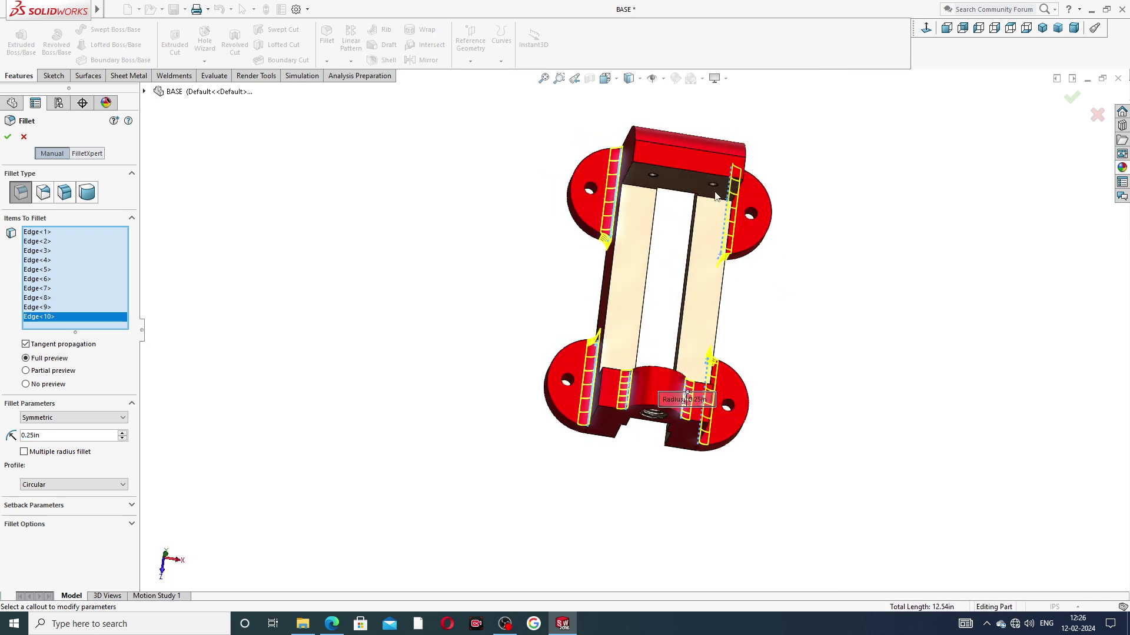
{"action": "middle_click_drag", "start_coordinate": [750, 225], "coordinate": [662, 241]}
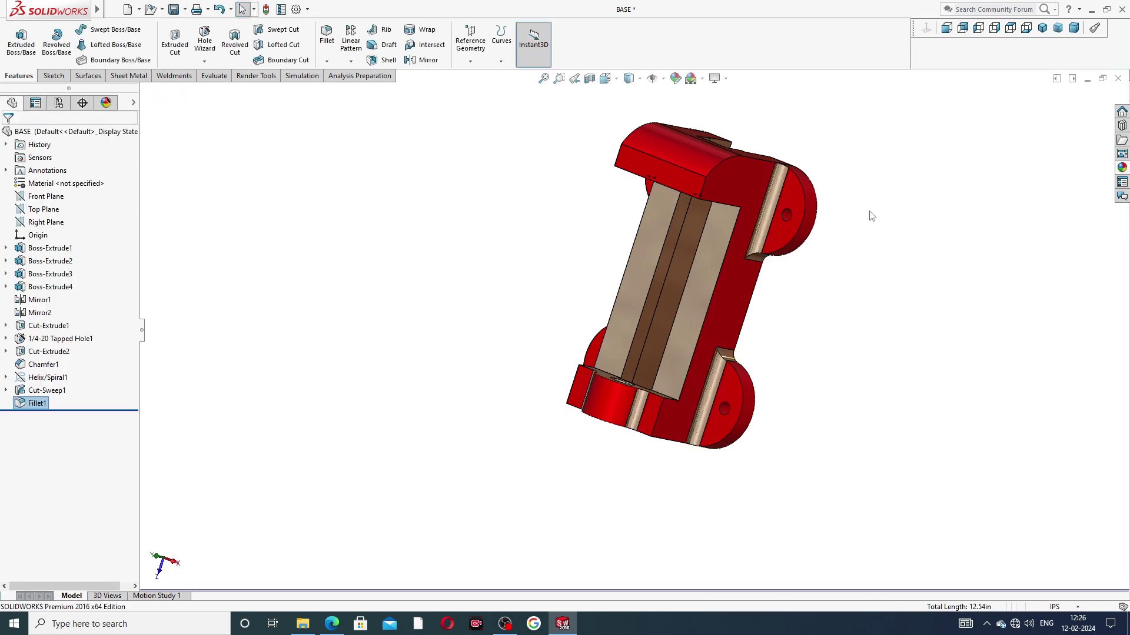
{"action": "middle_click_drag", "start_coordinate": [805, 282], "coordinate": [831, 178]}
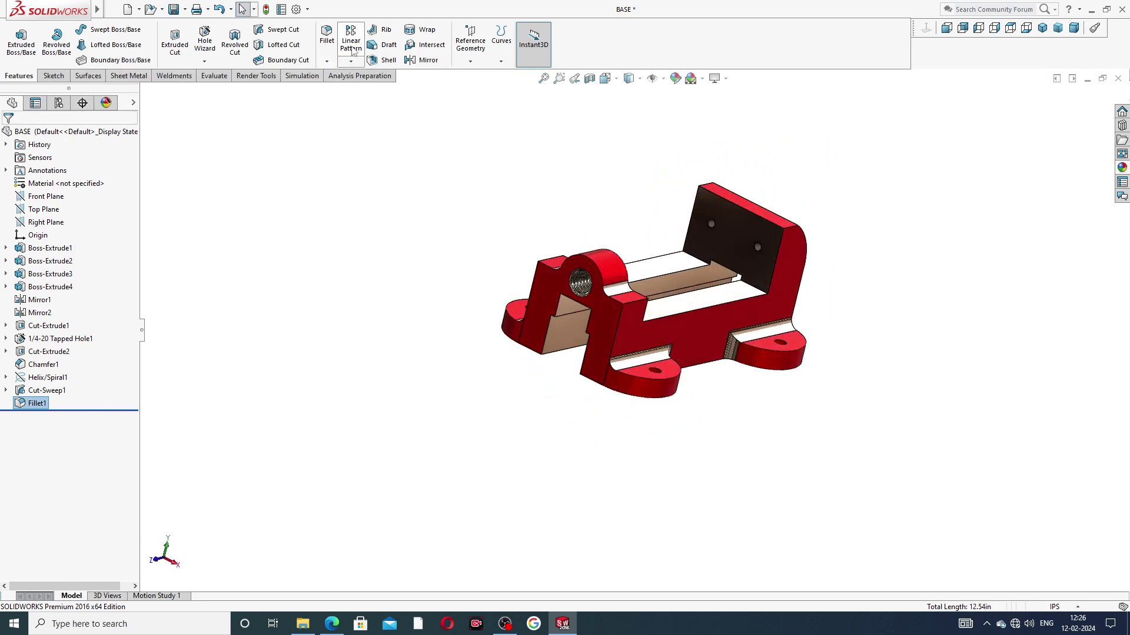
Start a 0.13 in Fillet on the front face's arched boss edge and both outer vertical edges
{"action": "left_click", "coordinate": [326, 35]}
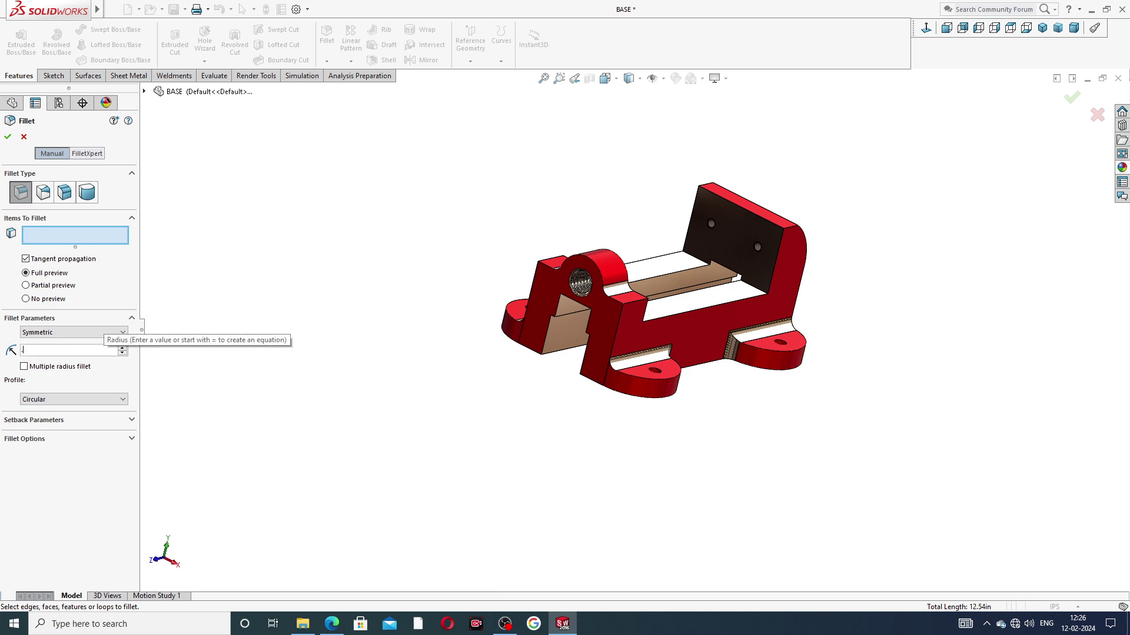
{"action": "type", "text": ".13"}
{"action": "key", "text": "Return"}
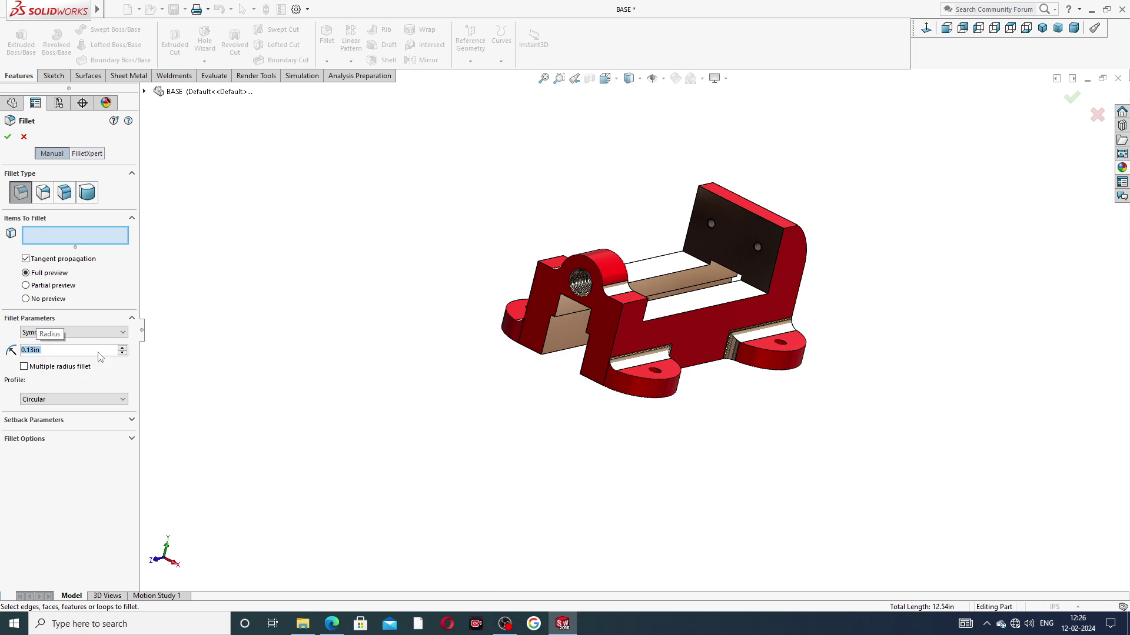
{"action": "scroll", "coordinate": [541, 276], "scroll_direction": "down", "scroll_amount": 3}
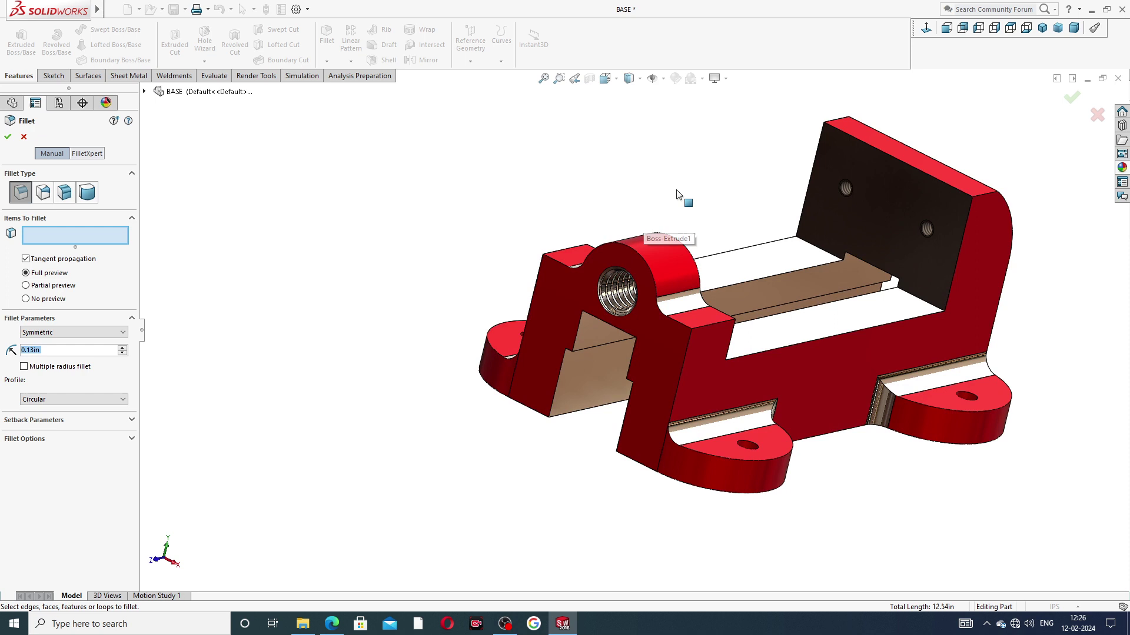
{"action": "left_click", "coordinate": [641, 256]}
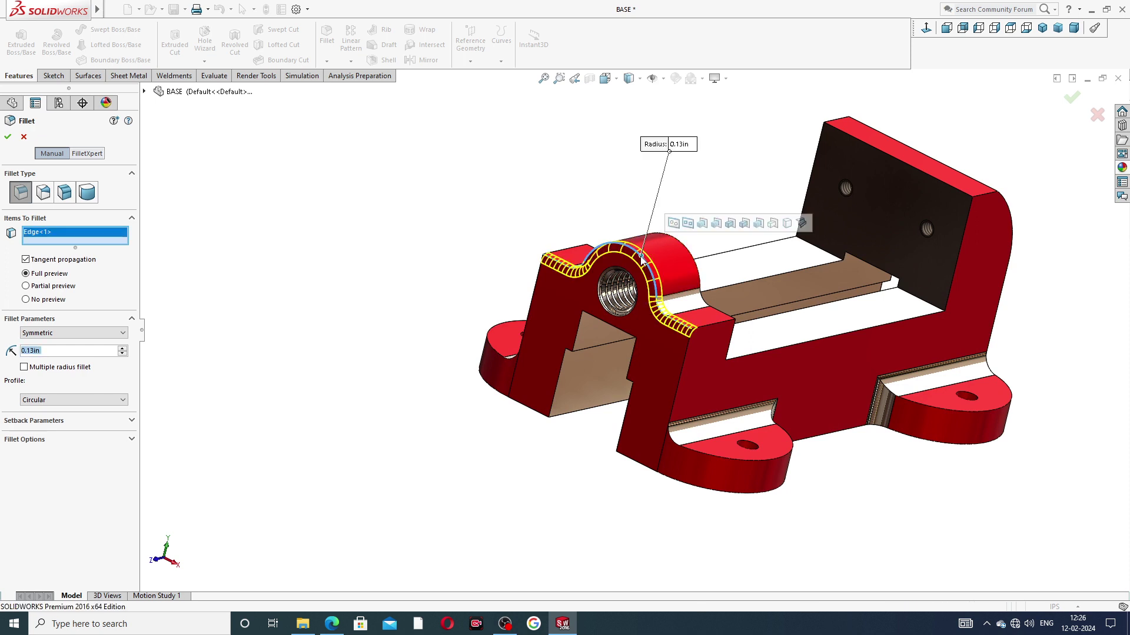
{"action": "left_click", "coordinate": [684, 367]}
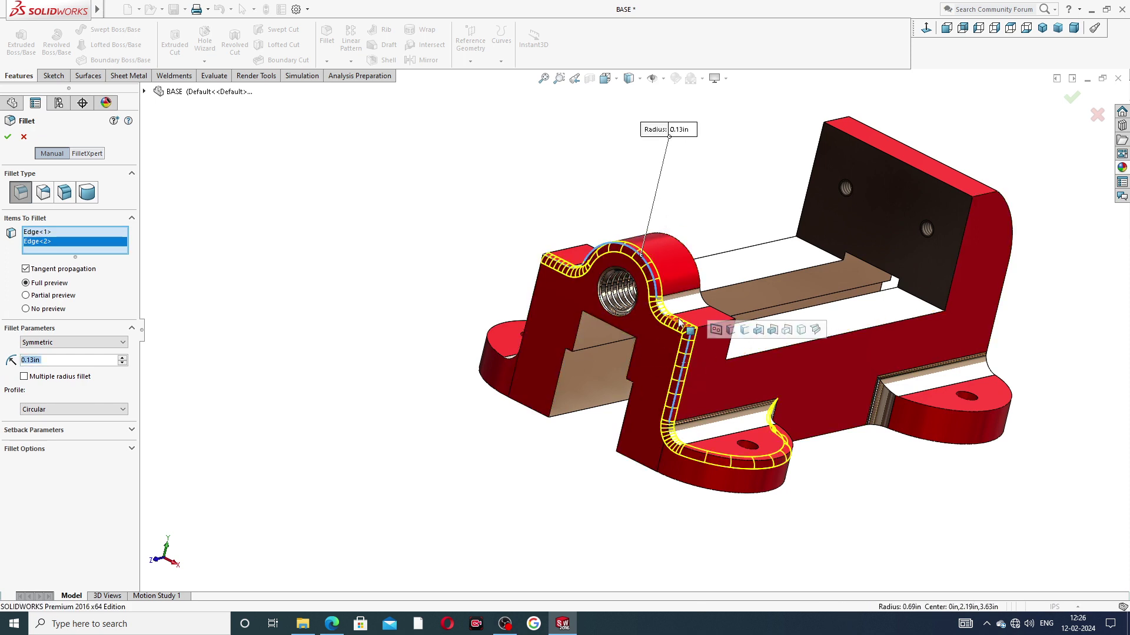
{"action": "middle_click_drag", "start_coordinate": [684, 367], "coordinate": [552, 340]}
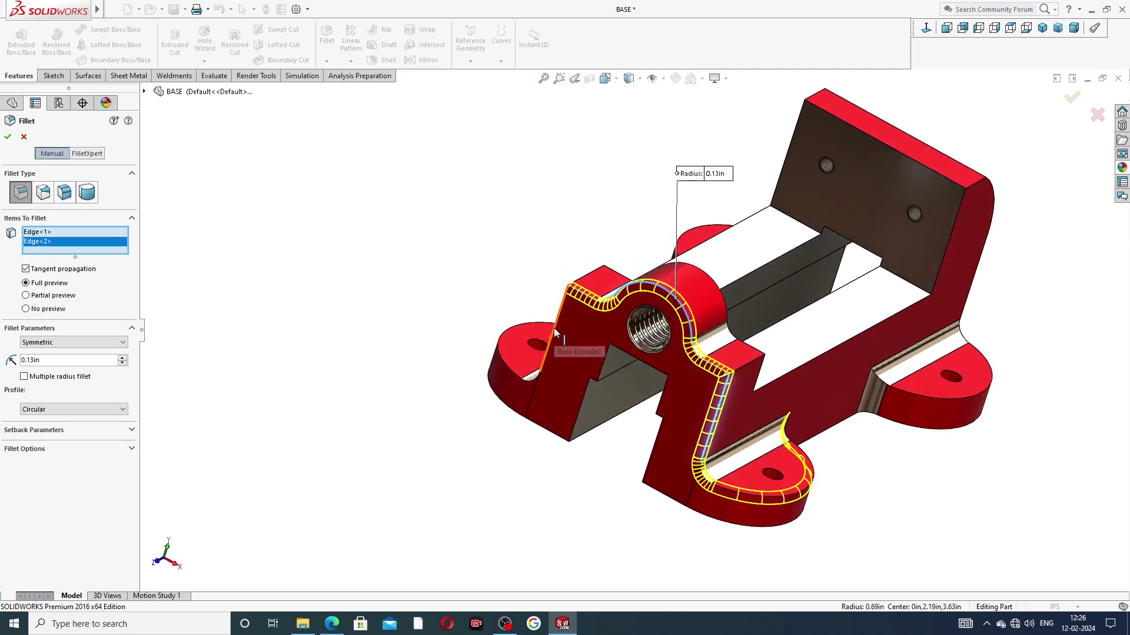
{"action": "left_click", "coordinate": [553, 341]}
Add the outer side edges of the rear jaw on both sides and apply the 0.13 in fillet
{"action": "middle_click_drag", "start_coordinate": [1011, 143], "coordinate": [1018, 188]}
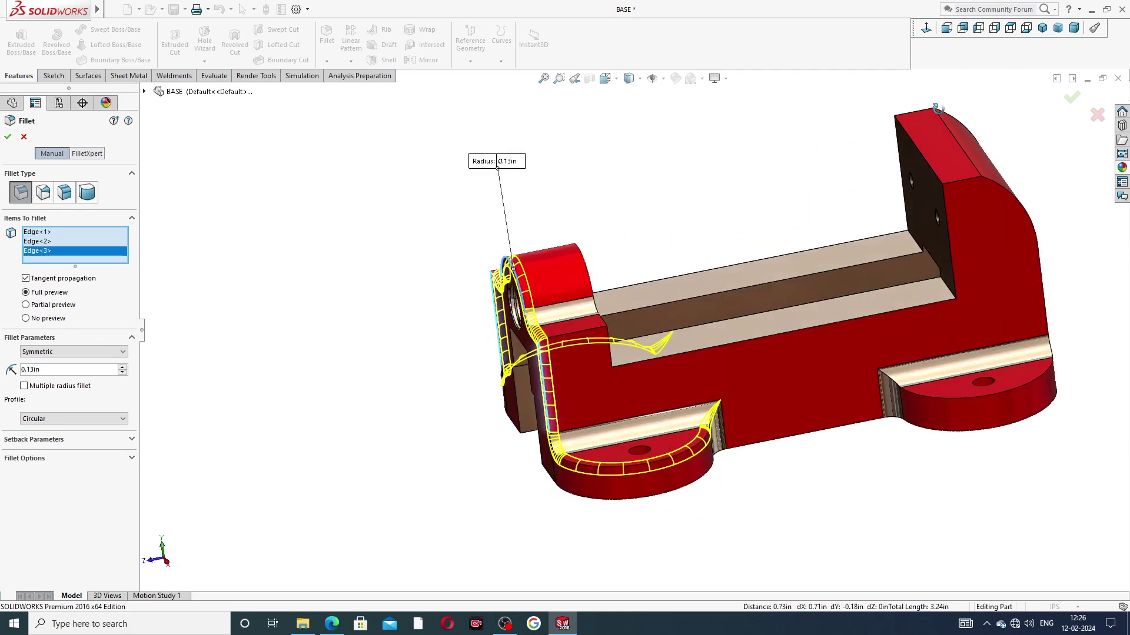
{"action": "left_click", "coordinate": [1006, 197]}
{"action": "middle_click_drag", "start_coordinate": [992, 150], "coordinate": [930, 109]}
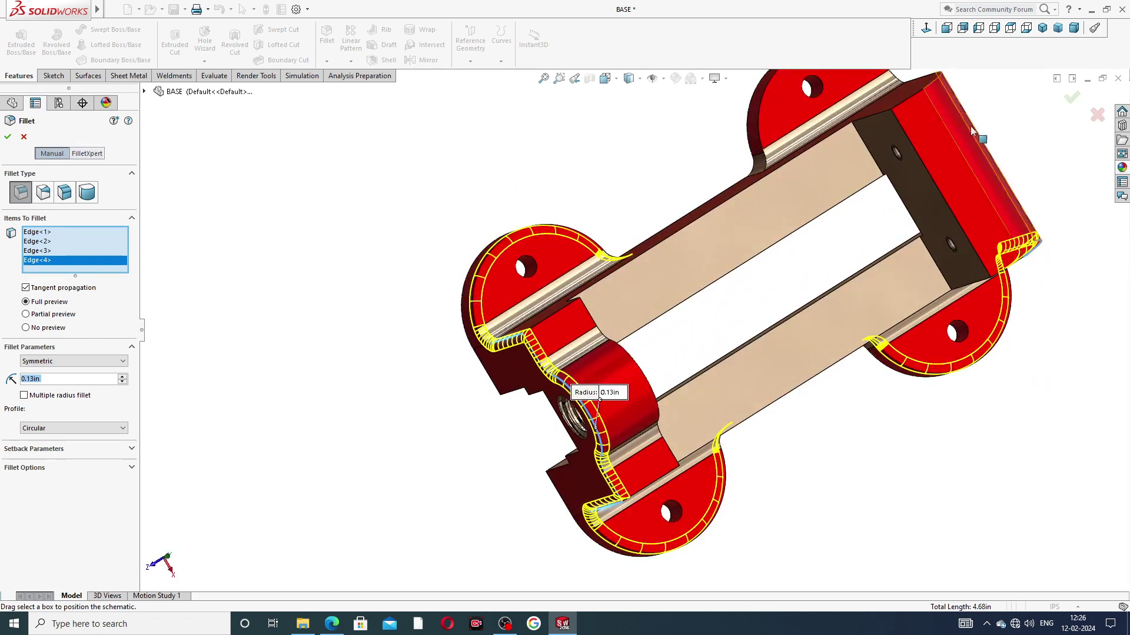
{"action": "left_click", "coordinate": [921, 96]}
{"action": "middle_click_drag", "start_coordinate": [954, 108], "coordinate": [937, 86]}
{"action": "left_click", "coordinate": [938, 88]}
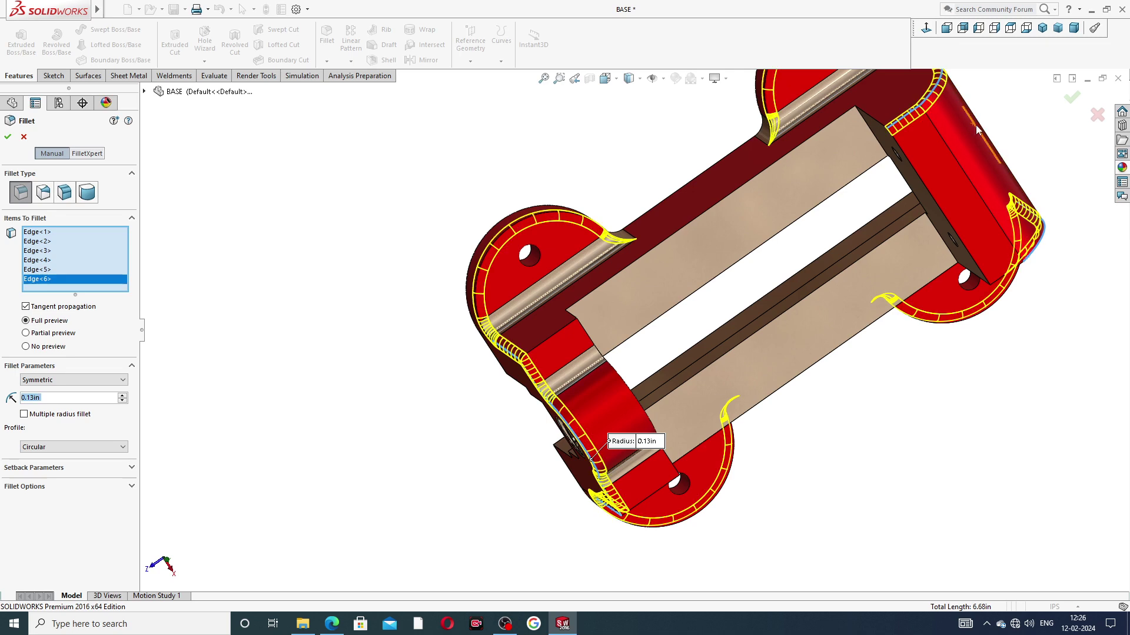
{"action": "key", "text": "z"}
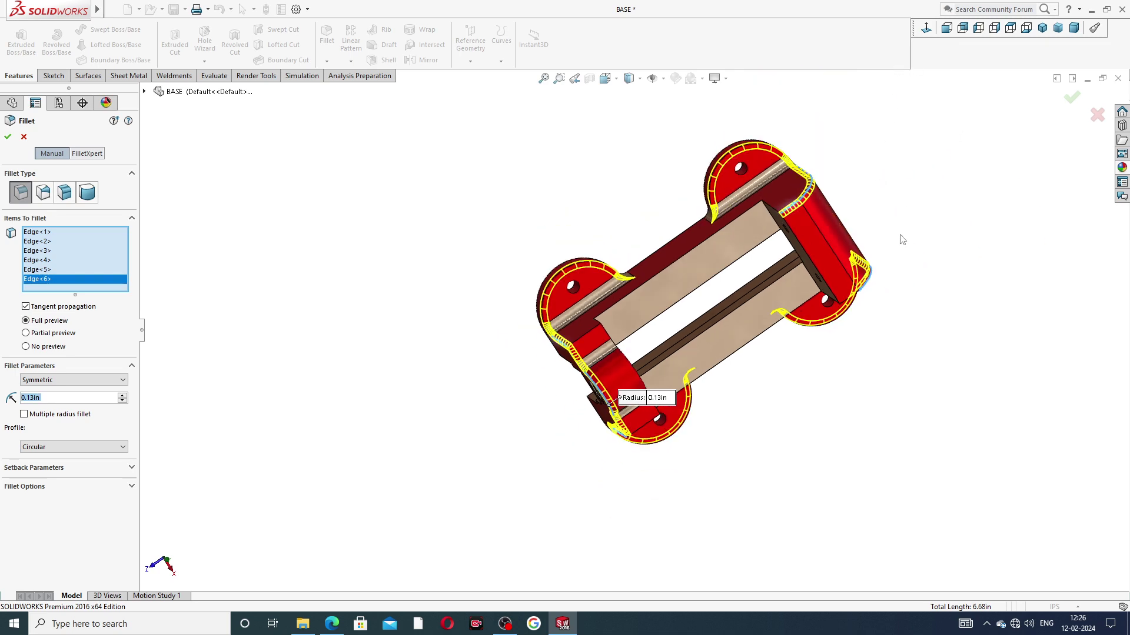
{"action": "middle_click_drag", "start_coordinate": [902, 240], "coordinate": [950, 208]}
{"action": "left_click", "coordinate": [1072, 98]}
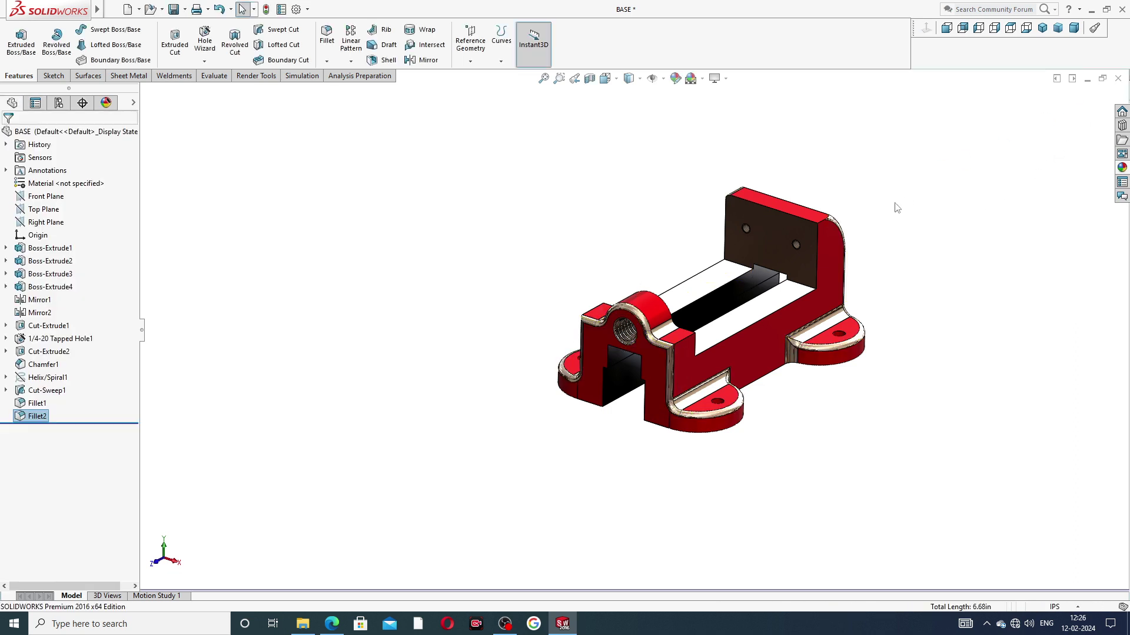
Start a 0.001 in Fillet on the base's two underside faces and the rear jaw's inner face with the two holes
{"action": "middle_click_drag", "start_coordinate": [759, 267], "coordinate": [589, 320]}
{"action": "middle_click_drag", "start_coordinate": [703, 243], "coordinate": [674, 220]}
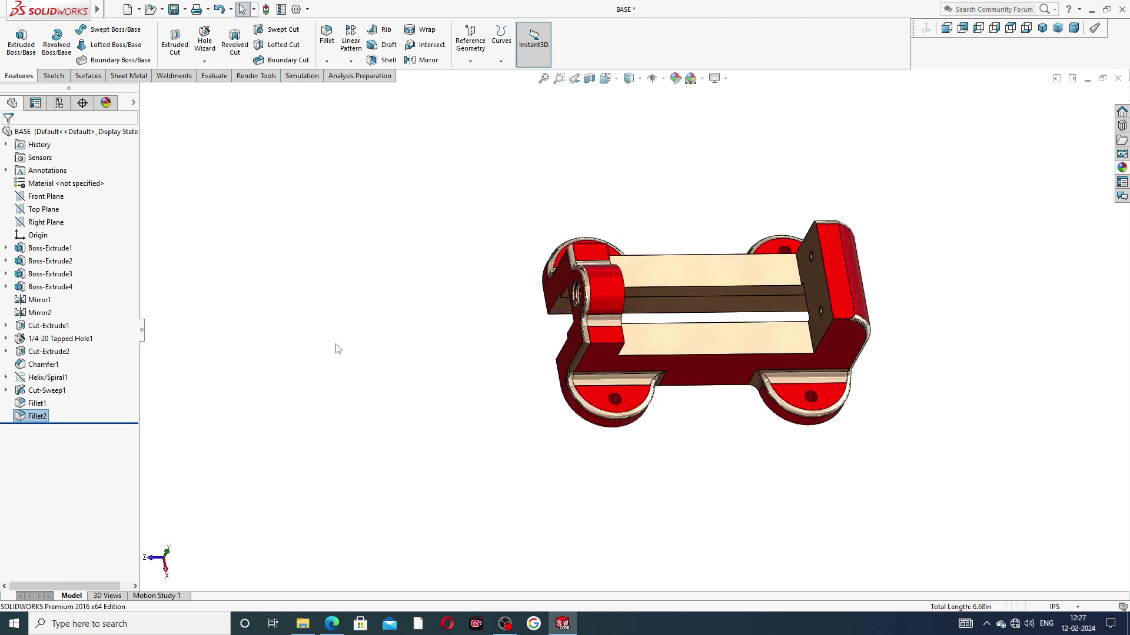
{"action": "left_click", "coordinate": [326, 36]}
{"action": "type", "text": "."}
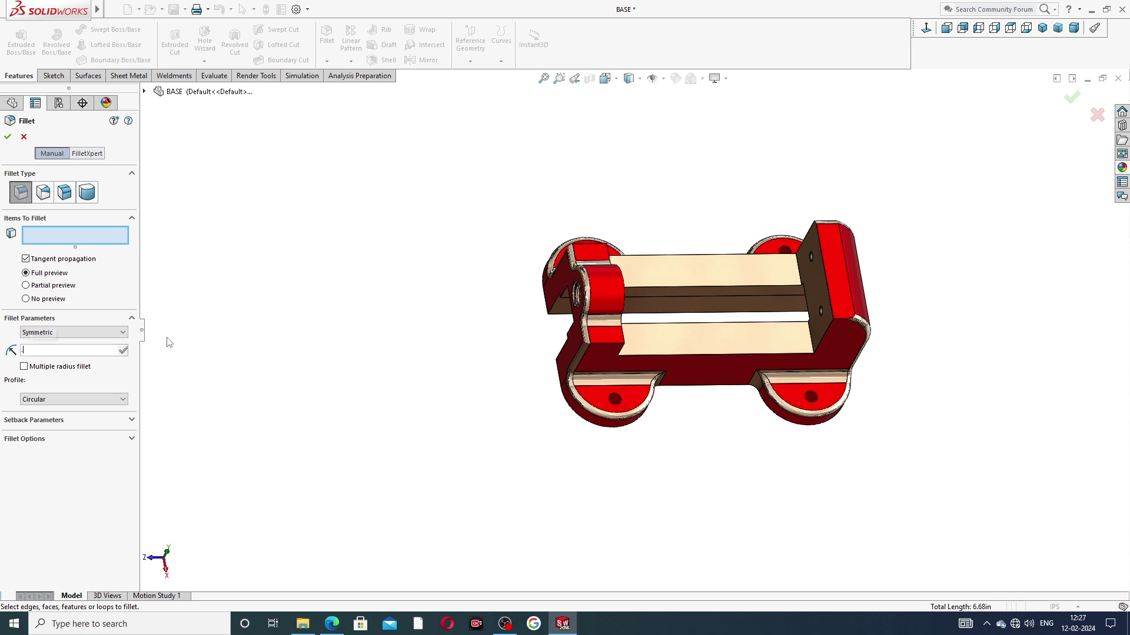
{"action": "type", "text": "001"}
{"action": "key", "text": "Return"}
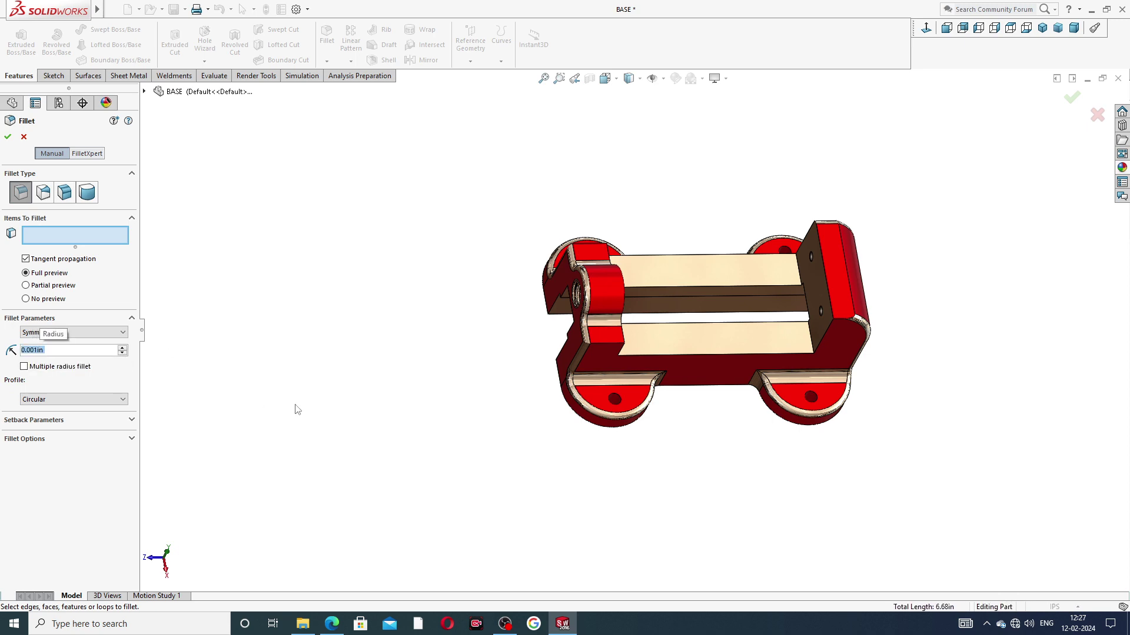
{"action": "middle_click_drag", "start_coordinate": [630, 435], "coordinate": [749, 80]}
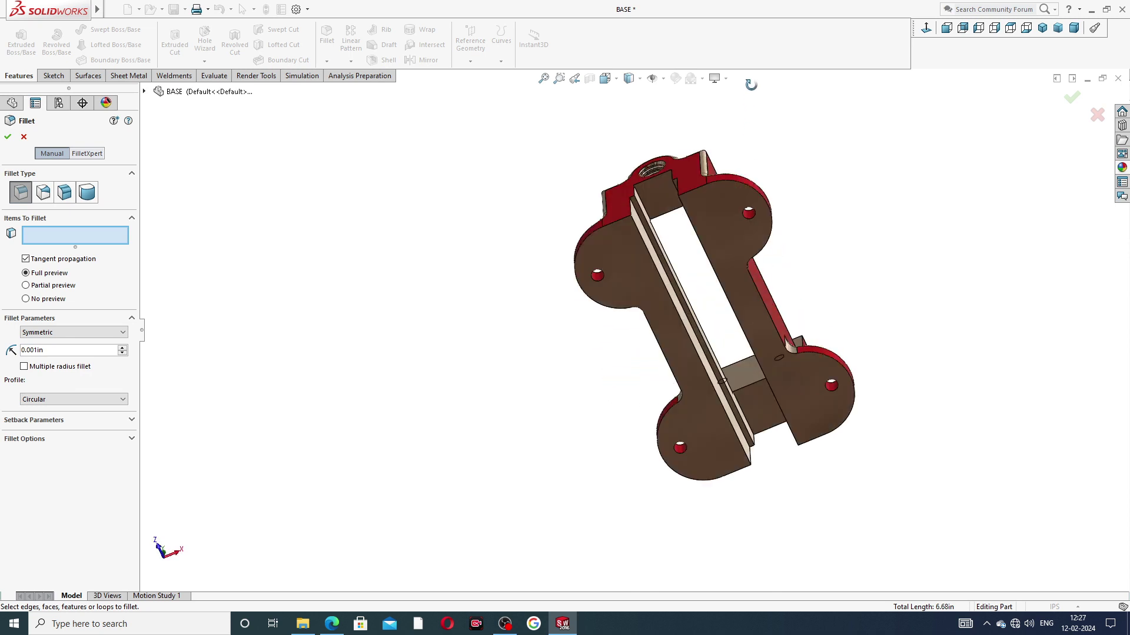
{"action": "left_click", "coordinate": [728, 238]}
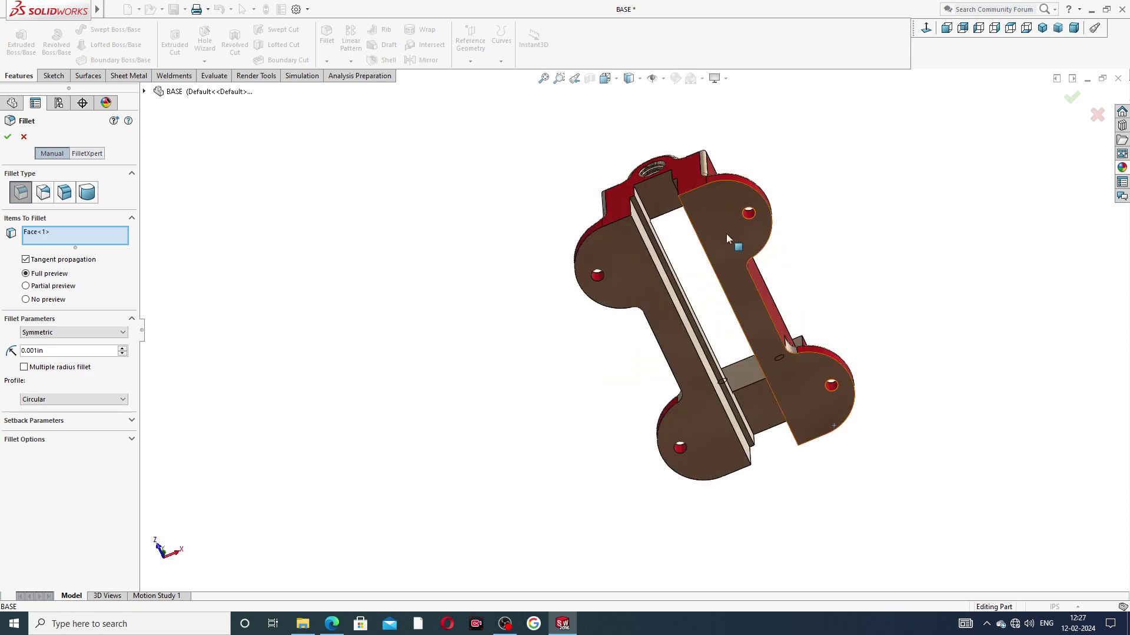
{"action": "left_click", "coordinate": [609, 252]}
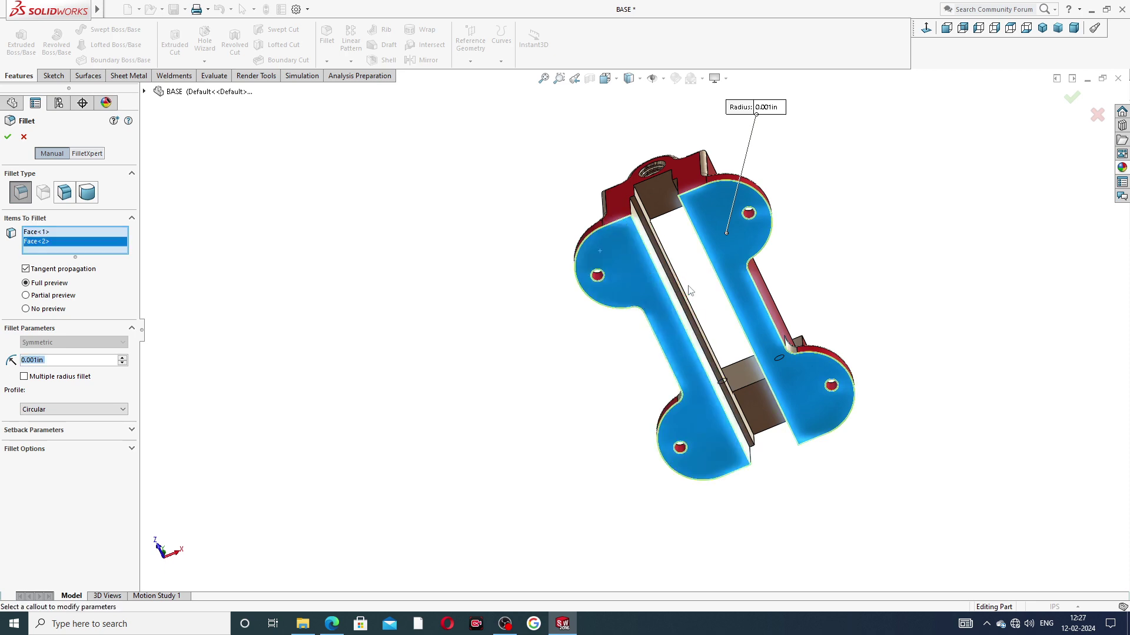
{"action": "middle_click_drag", "start_coordinate": [696, 301], "coordinate": [785, 377]}
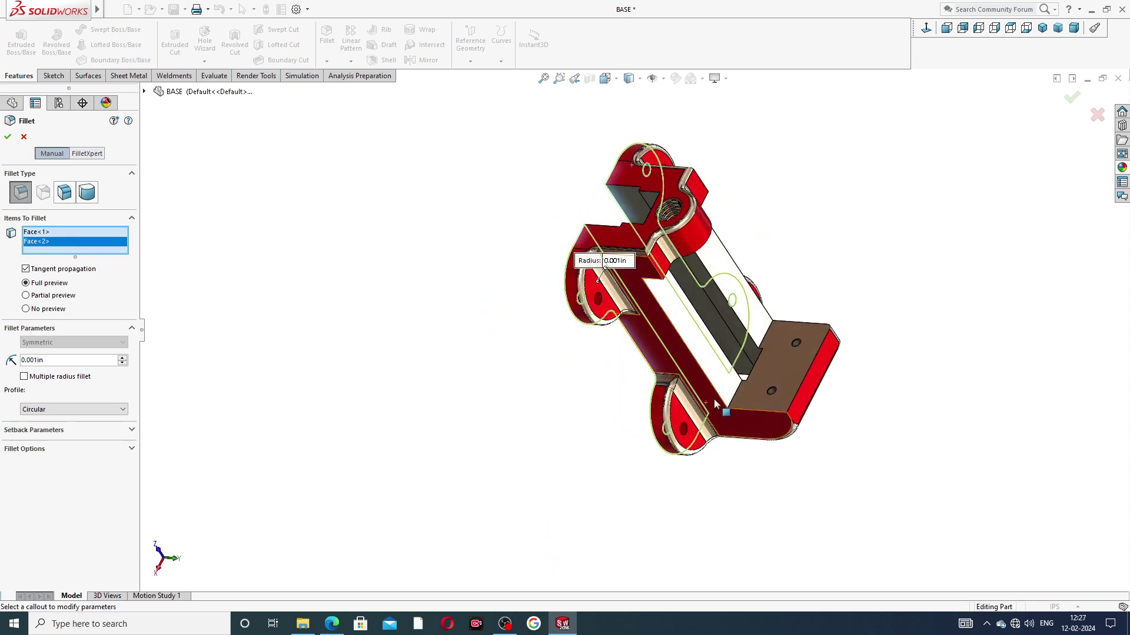
{"action": "left_click", "coordinate": [785, 372]}
{"action": "middle_click_drag", "start_coordinate": [767, 268], "coordinate": [694, 246]}
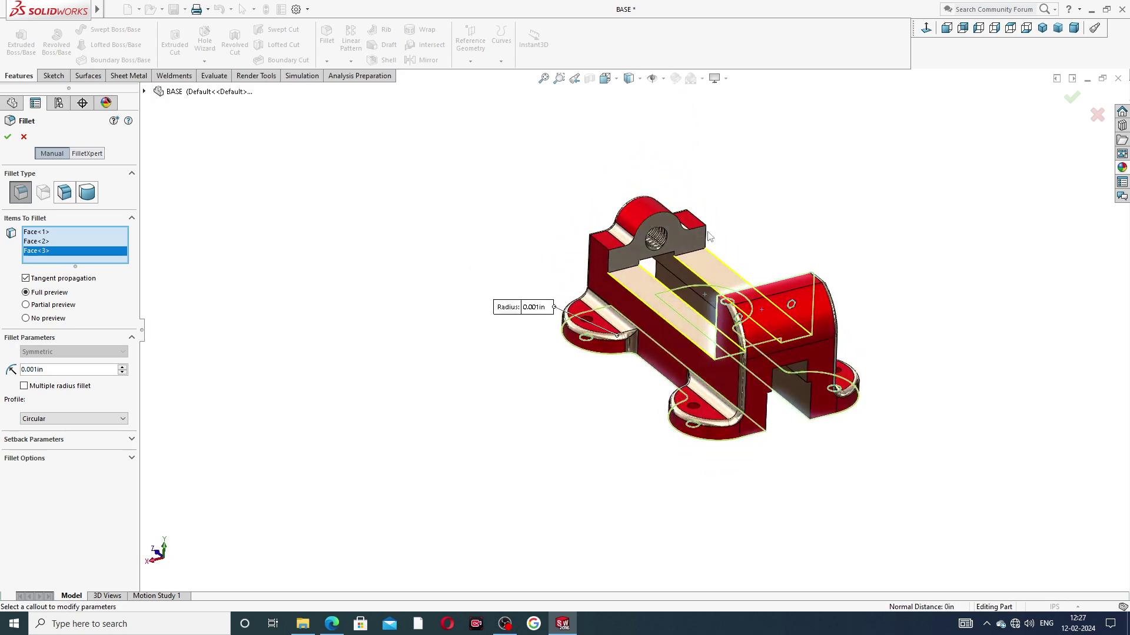
{"action": "left_click", "coordinate": [693, 243]}
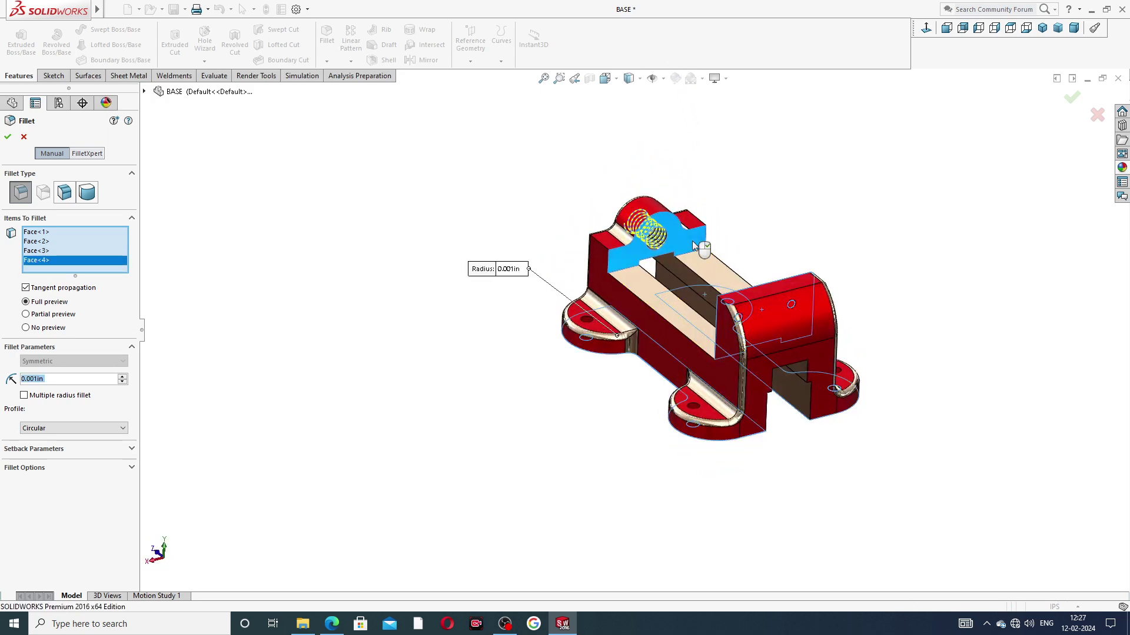
{"action": "right_click", "coordinate": [62, 264]}
{"action": "left_click", "coordinate": [98, 281]}
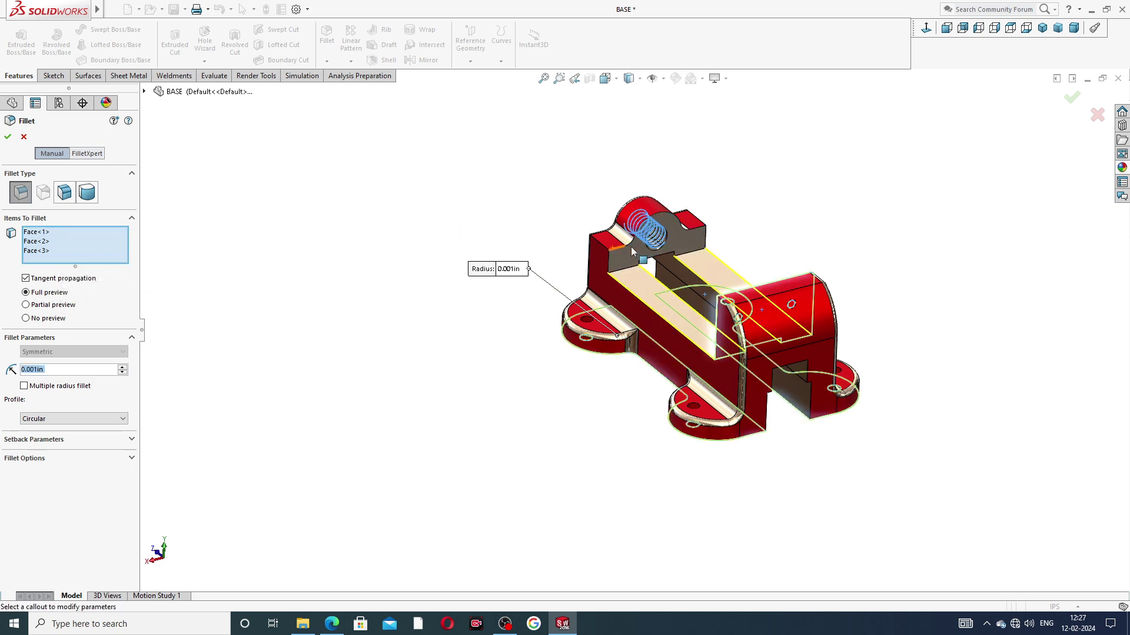
Add the front boss's arched top face and the inner face's lower edges along both rails and the slot, and apply the 0.001 in fillet
{"action": "scroll", "coordinate": [632, 252], "scroll_direction": "down", "scroll_amount": 8}
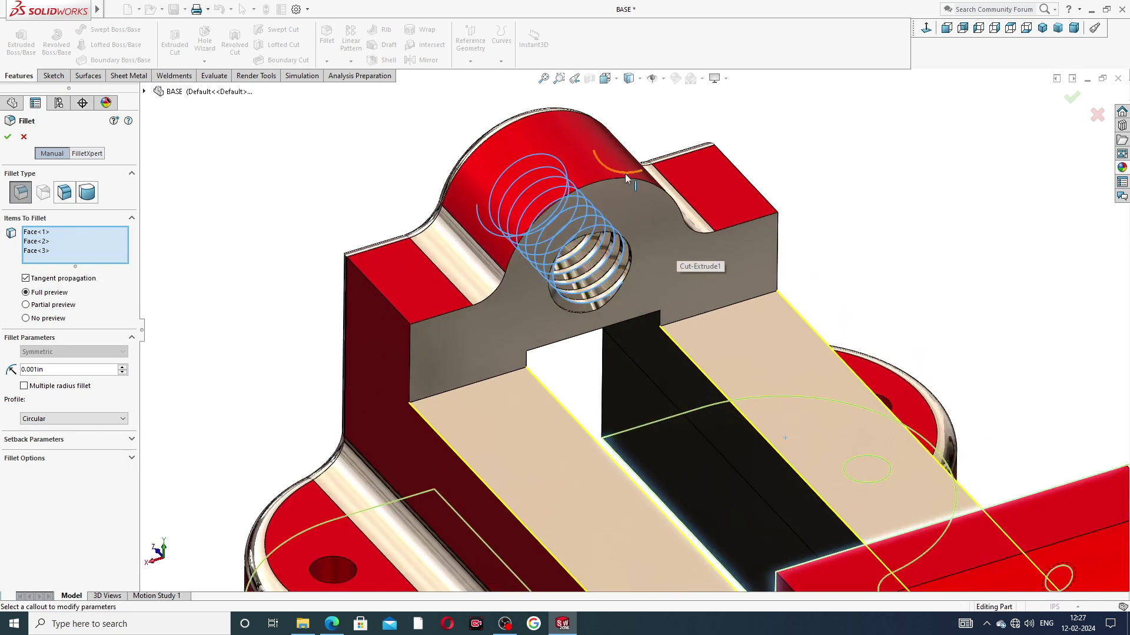
{"action": "left_click", "coordinate": [624, 175]}
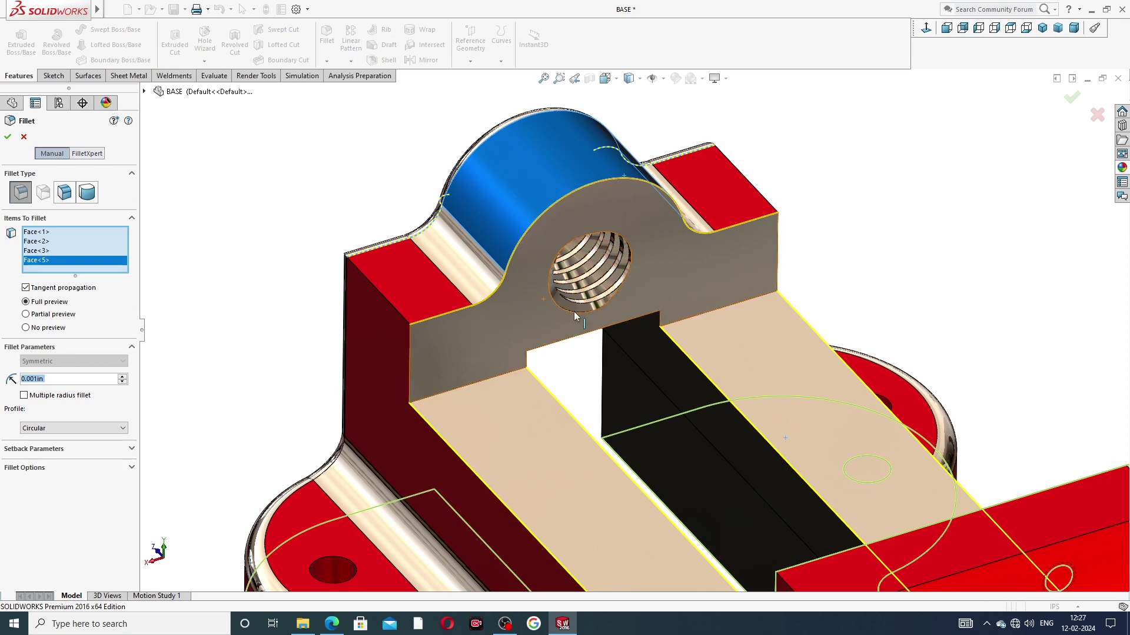
{"action": "left_click", "coordinate": [525, 371]}
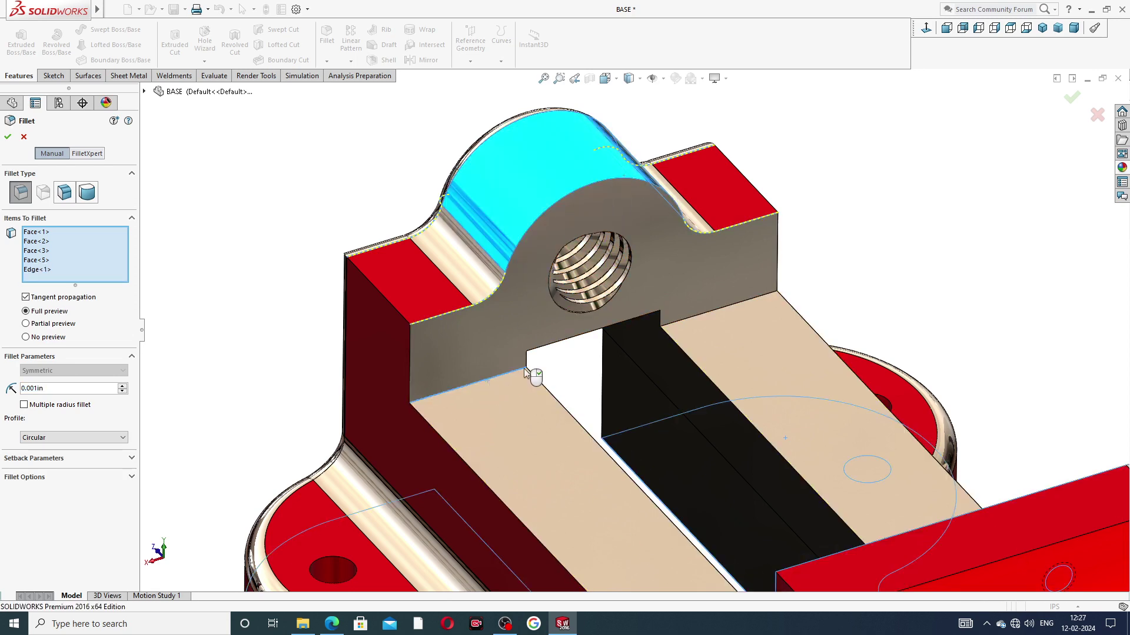
{"action": "left_click", "coordinate": [685, 323]}
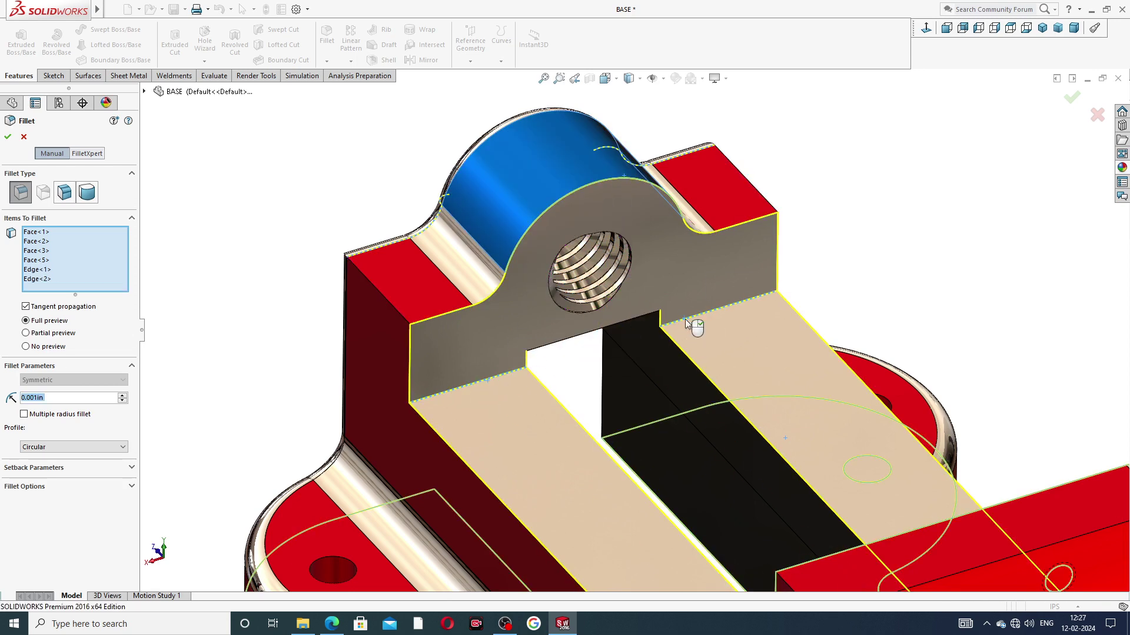
{"action": "left_click", "coordinate": [650, 326]}
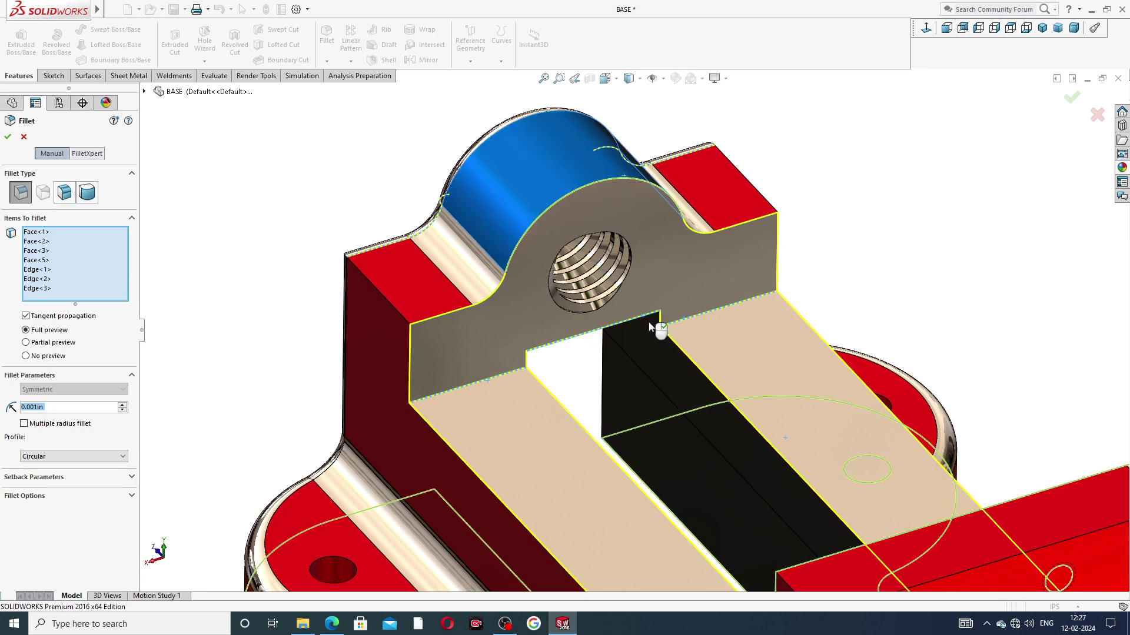
{"action": "scroll", "coordinate": [650, 326], "scroll_direction": "up", "scroll_amount": 3}
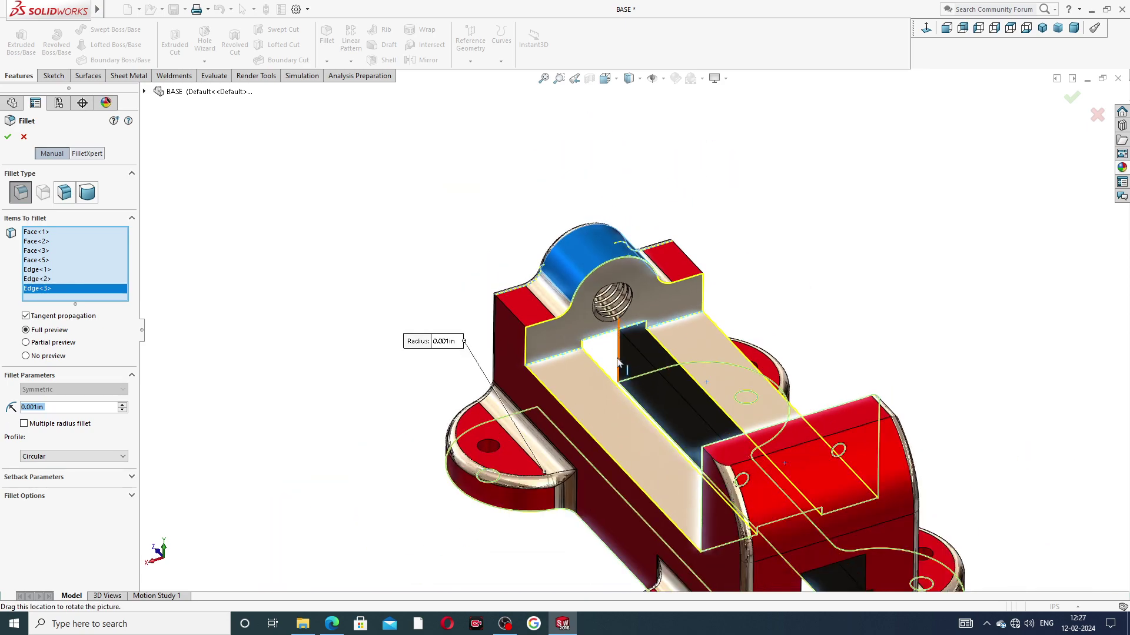
{"action": "middle_click_drag", "start_coordinate": [617, 362], "coordinate": [690, 370]}
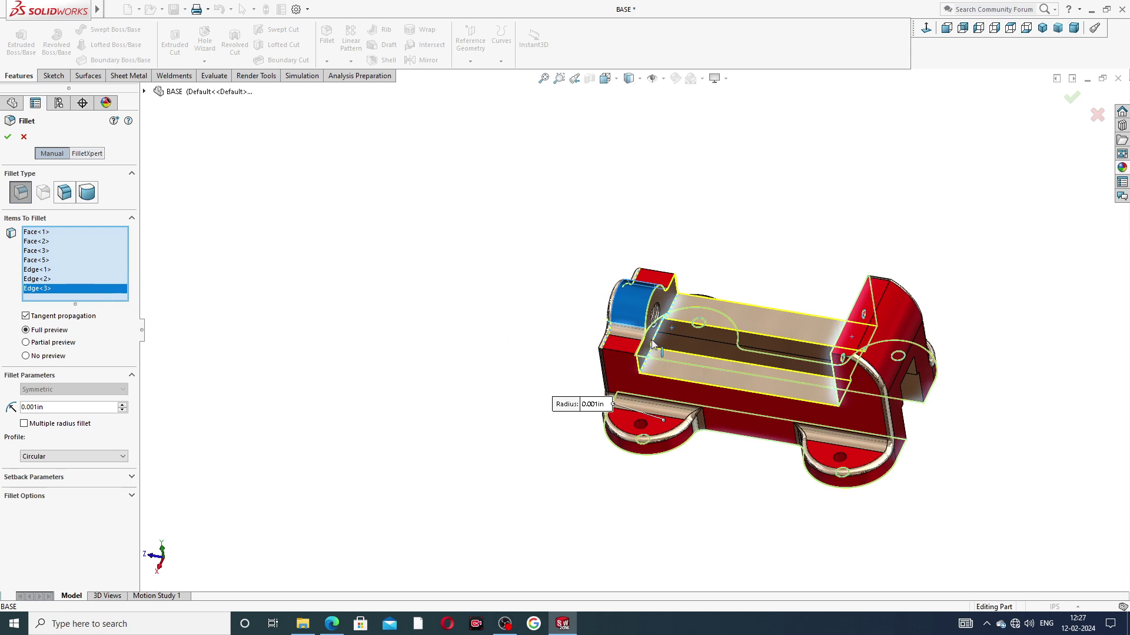
{"action": "middle_click_drag", "start_coordinate": [683, 349], "coordinate": [750, 353]}
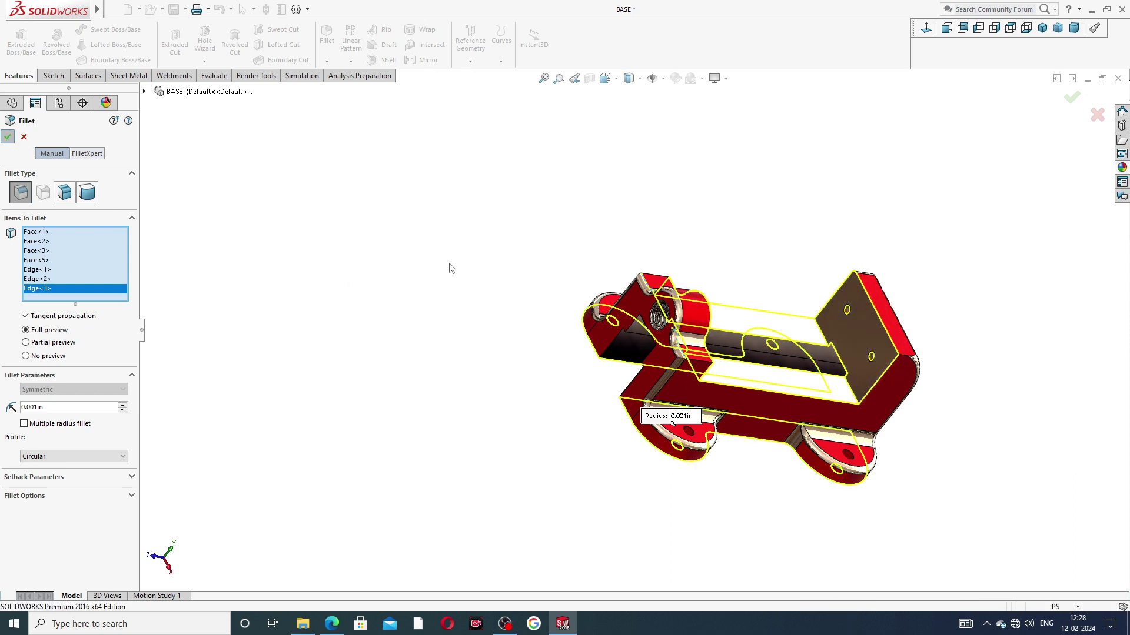
{"action": "key", "text": "Return"}
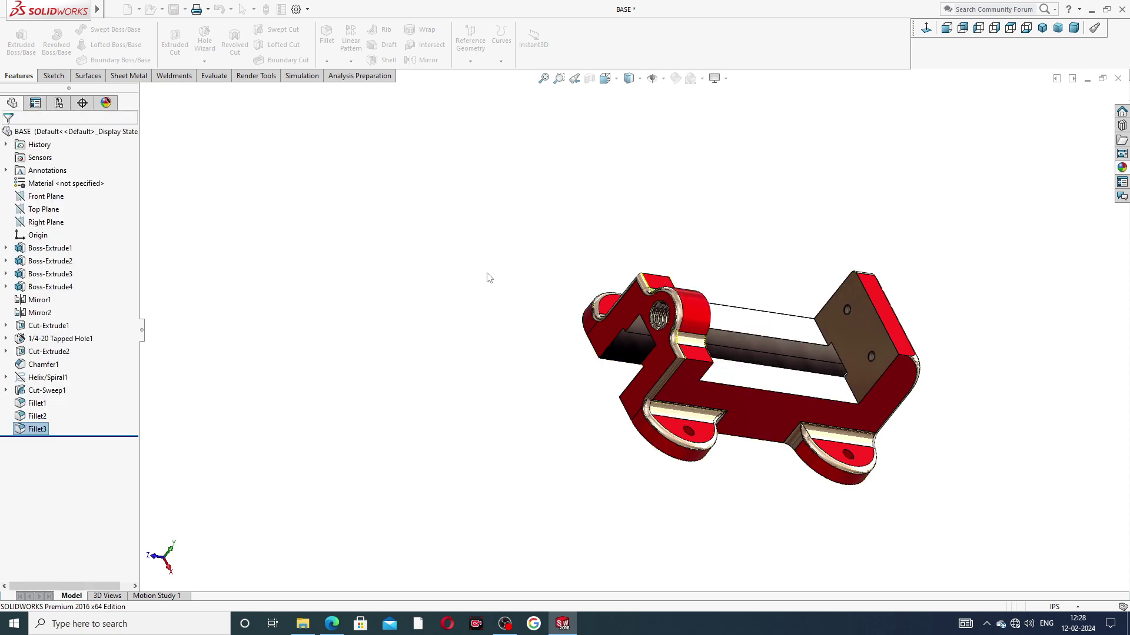
Apply the candy apple red painted appearance to Fillet1, Fillet2 and Fillet3 together
{"action": "middle_click_drag", "start_coordinate": [701, 323], "coordinate": [154, 407]}
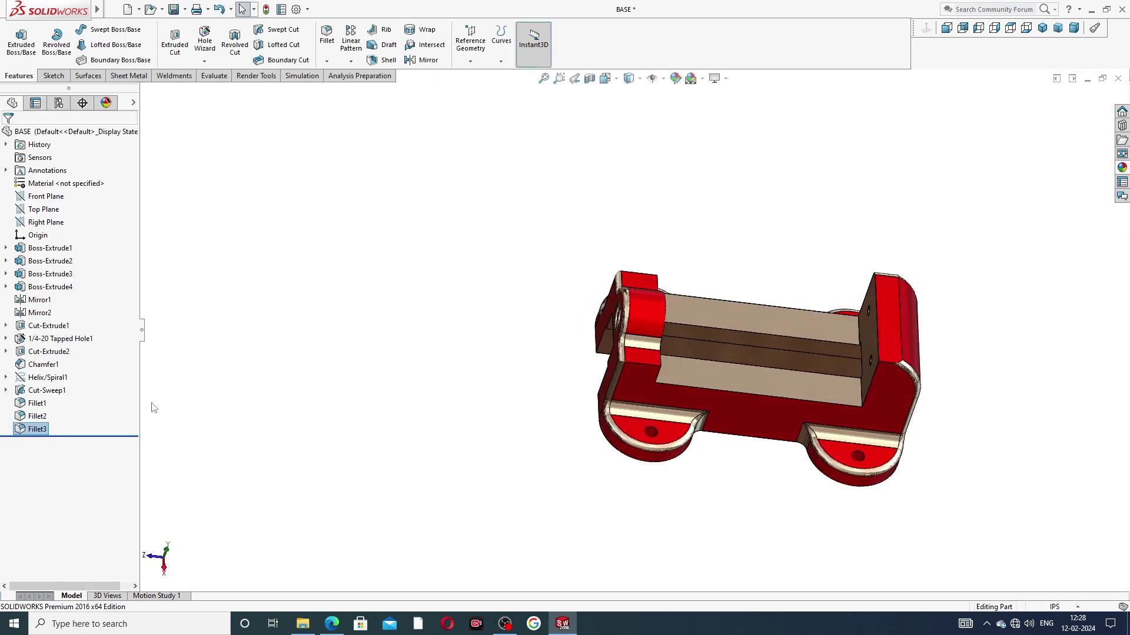
{"action": "left_click", "coordinate": [46, 406]}
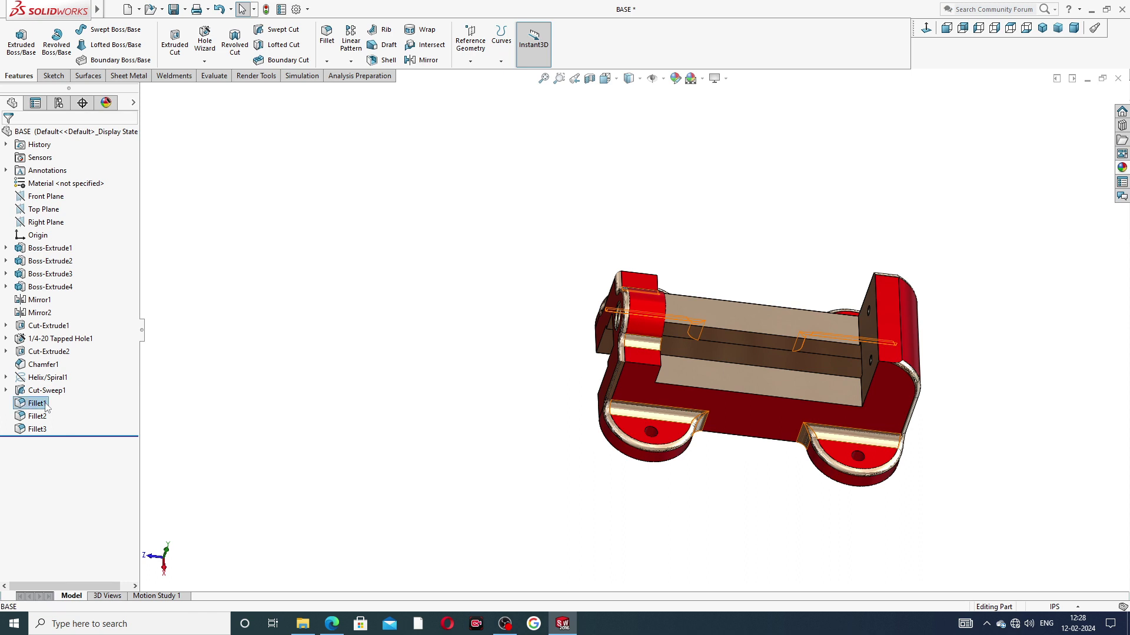
{"action": "left_click", "coordinate": [37, 429], "text": "shift"}
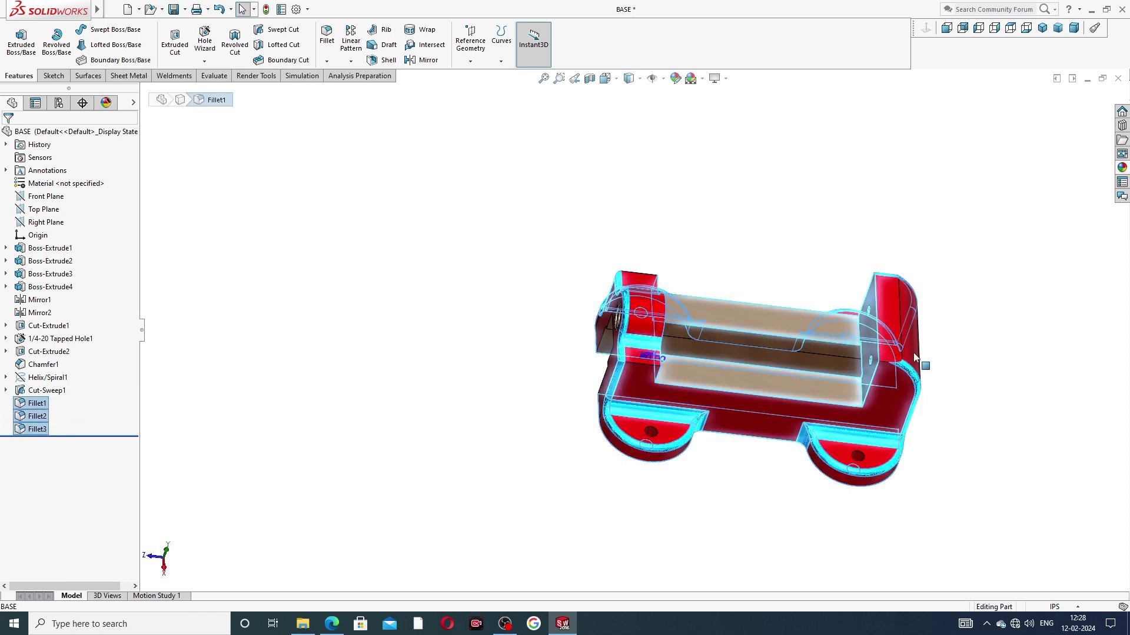
{"action": "left_click", "coordinate": [1122, 167]}
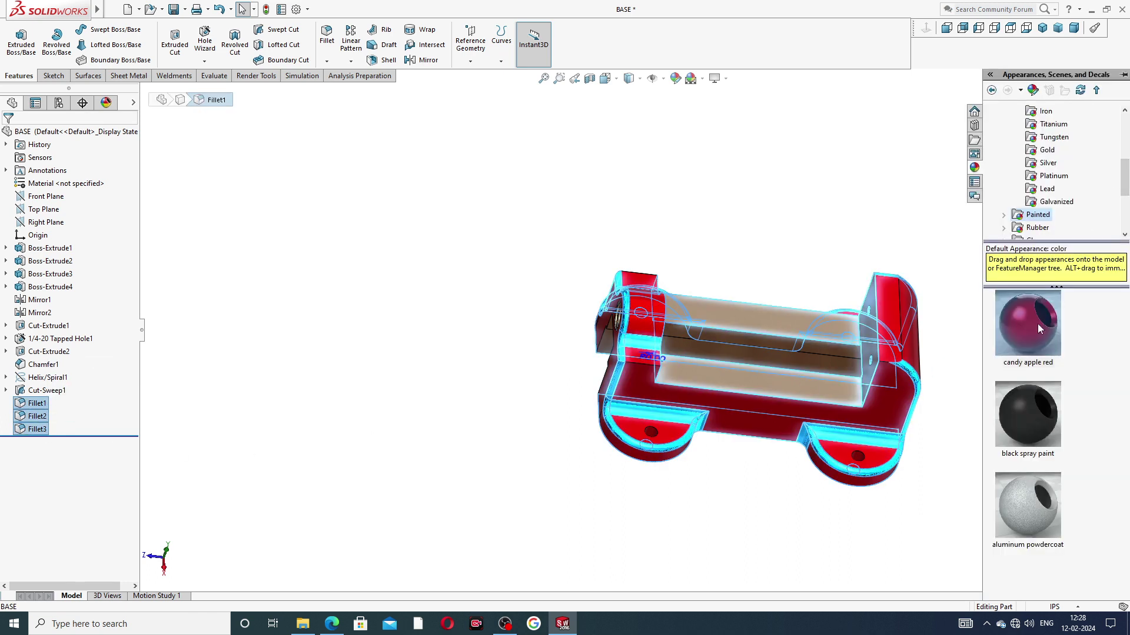
{"action": "left_click_drag", "start_coordinate": [1039, 330], "coordinate": [895, 272]}
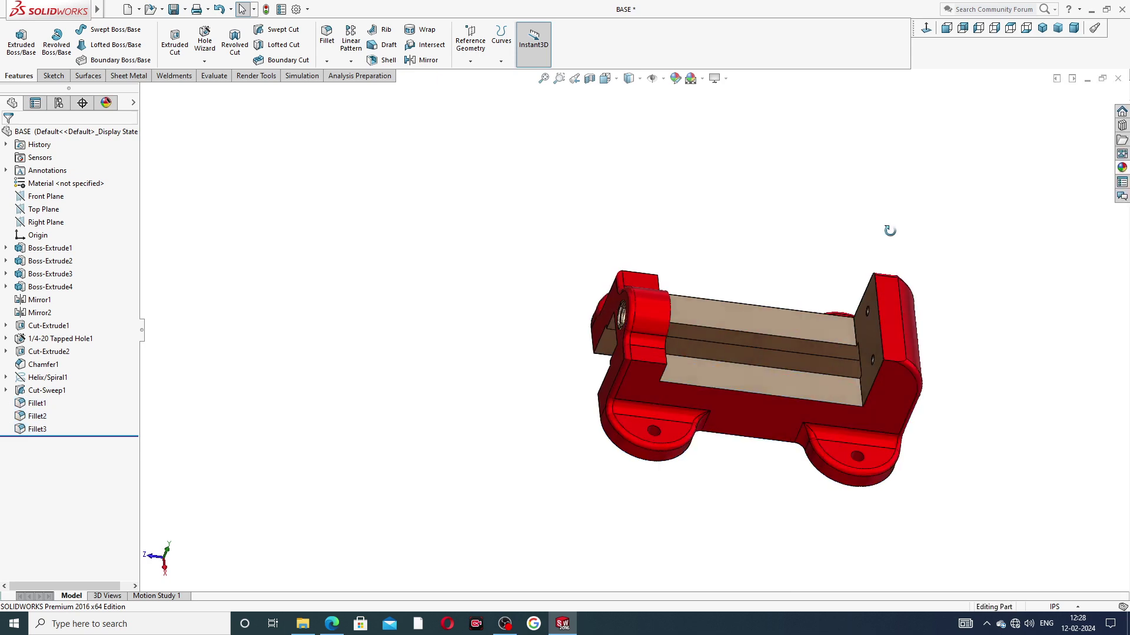
Inspect the finished base from several sides and in isometric view, and switch to the Part-11 lathe machine base drawing in the browser
{"action": "middle_click_drag", "start_coordinate": [890, 230], "coordinate": [925, 200]}
{"action": "scroll", "coordinate": [821, 341], "scroll_direction": "down", "scroll_amount": 3}
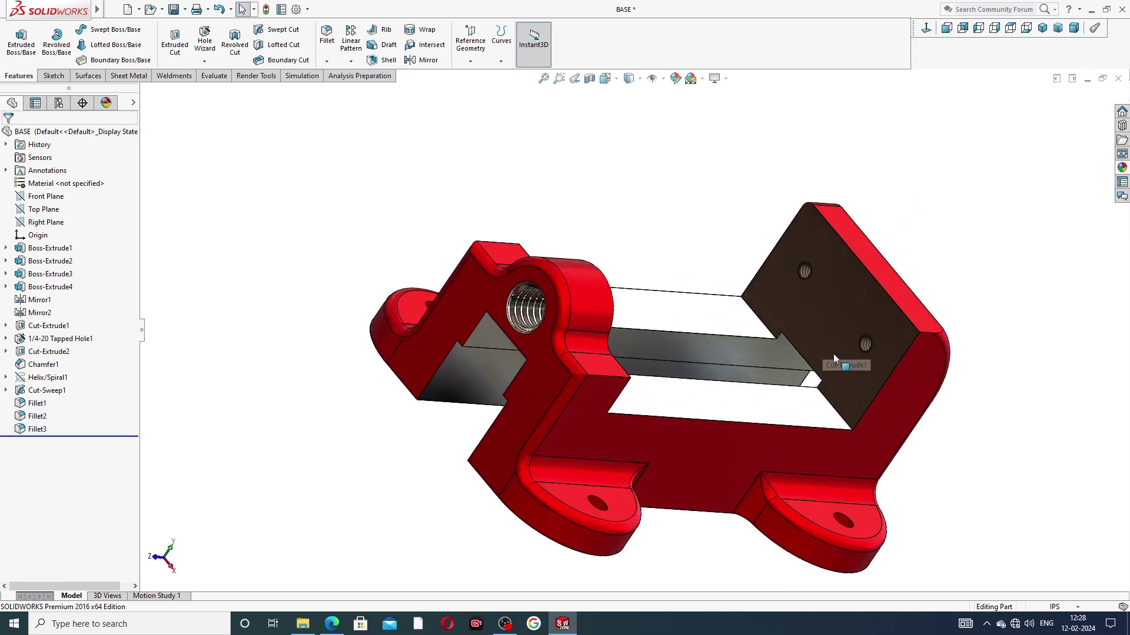
{"action": "middle_click_drag", "start_coordinate": [833, 354], "coordinate": [797, 358]}
{"action": "scroll", "coordinate": [798, 356], "scroll_direction": "up", "scroll_amount": 3}
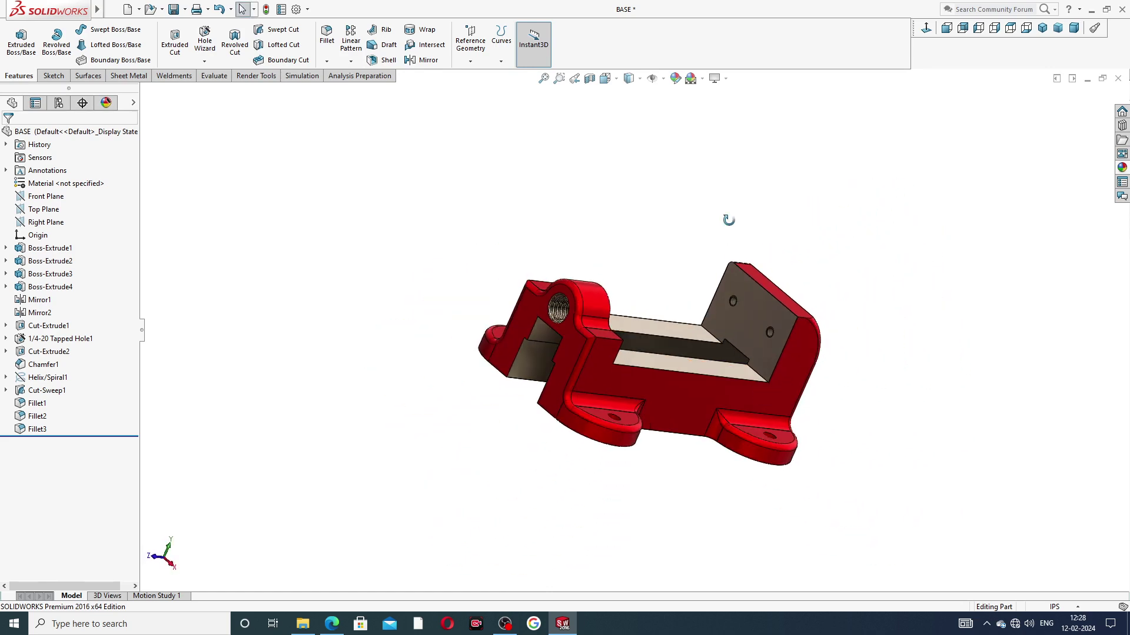
{"action": "middle_click_drag", "start_coordinate": [728, 220], "coordinate": [680, 454]}
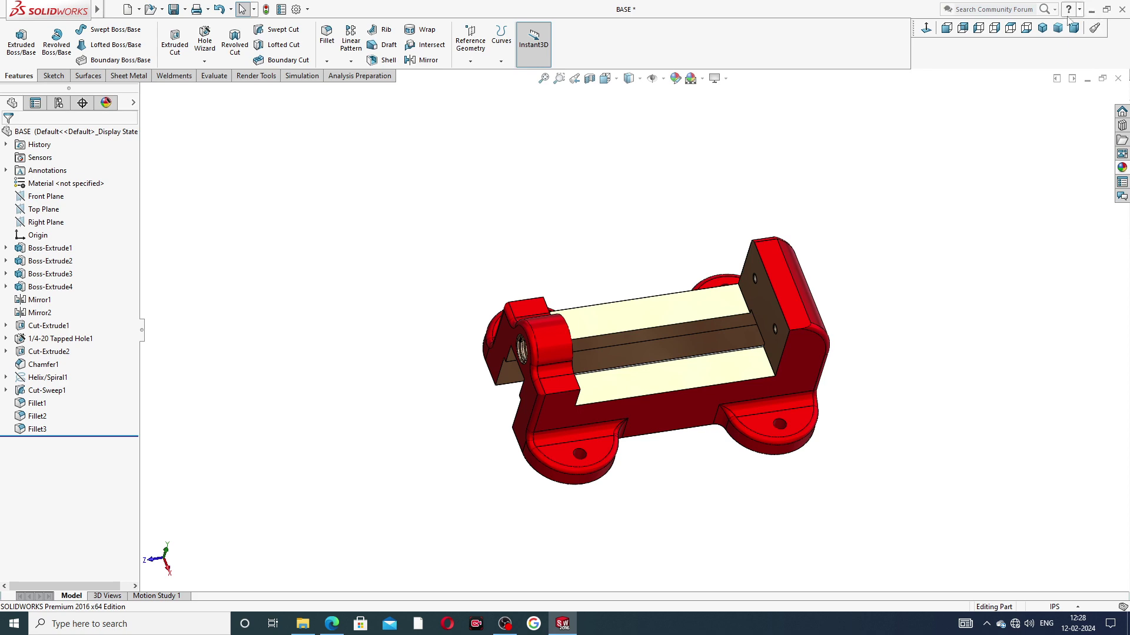
{"action": "left_click", "coordinate": [1042, 28]}
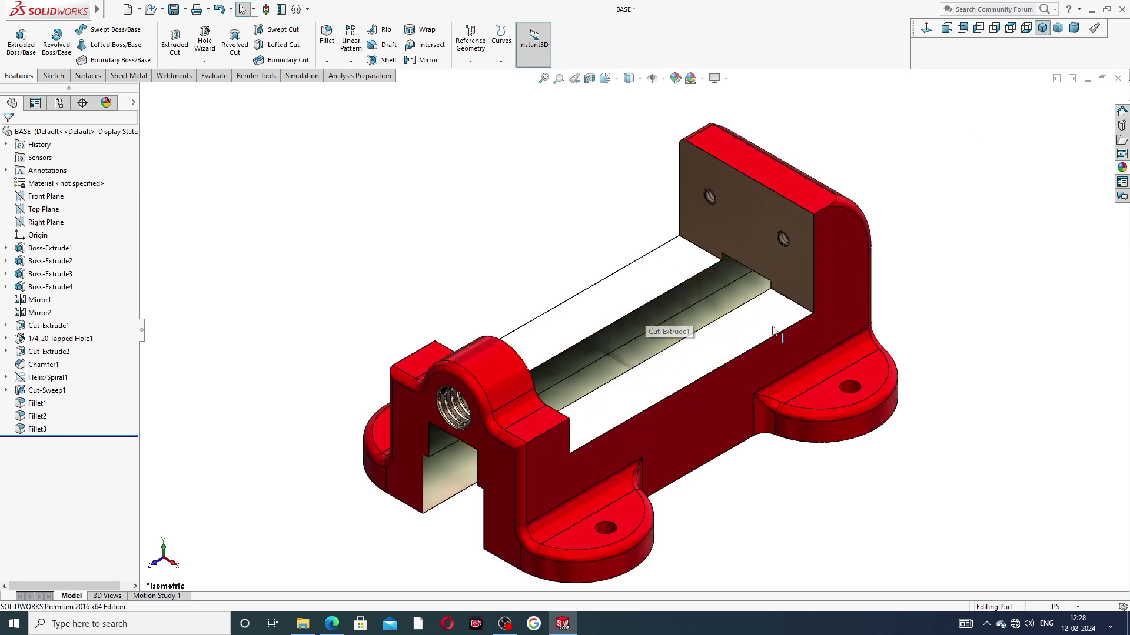
{"action": "left_click", "coordinate": [331, 623]}
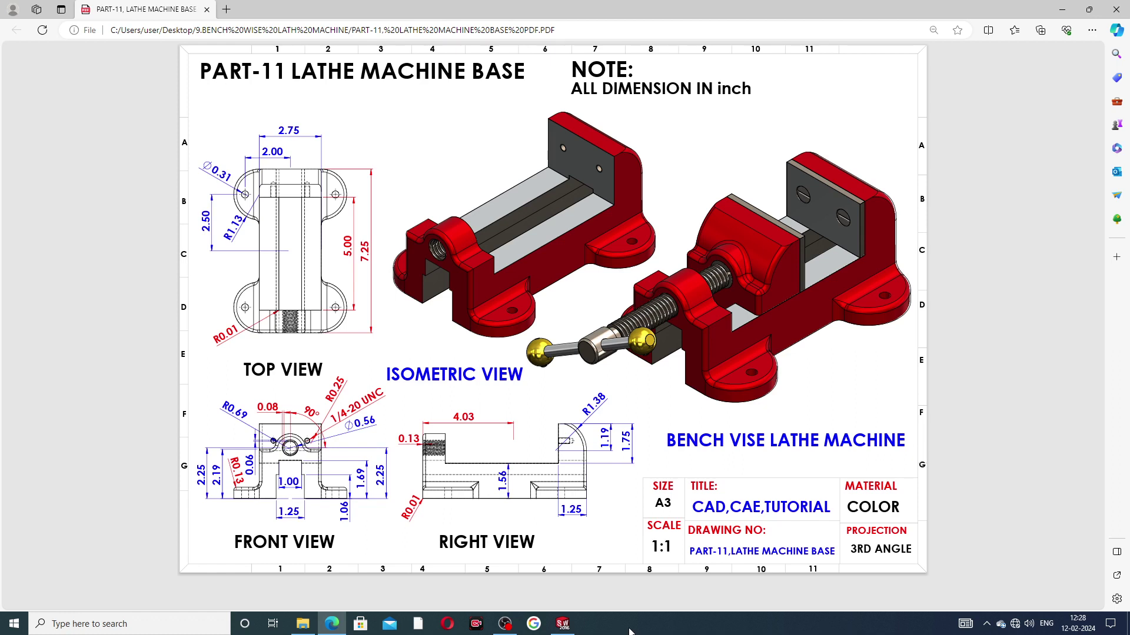